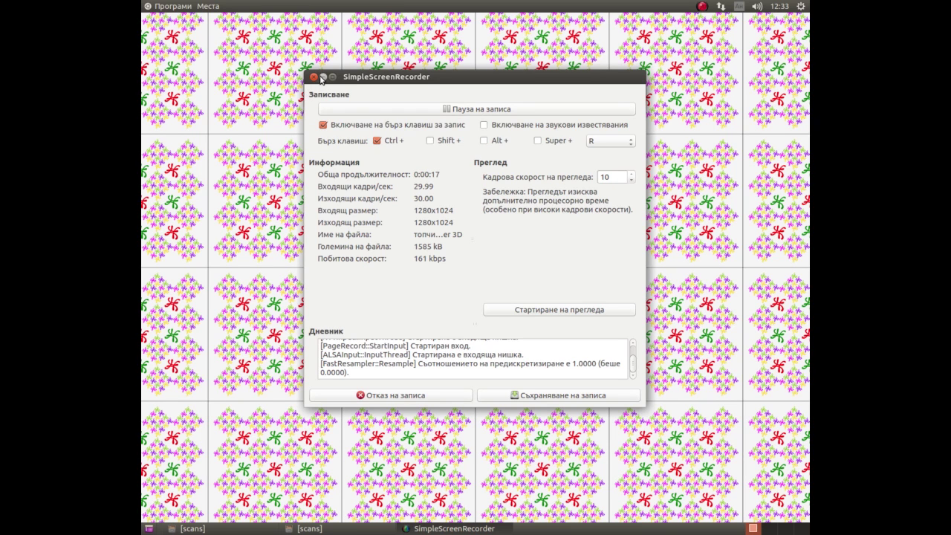
# Minimize the screen recorder and launch Blender 2.78 from the Graphics applications menu.
pyautogui.click(322, 77)
pyautogui.click(159, 9)
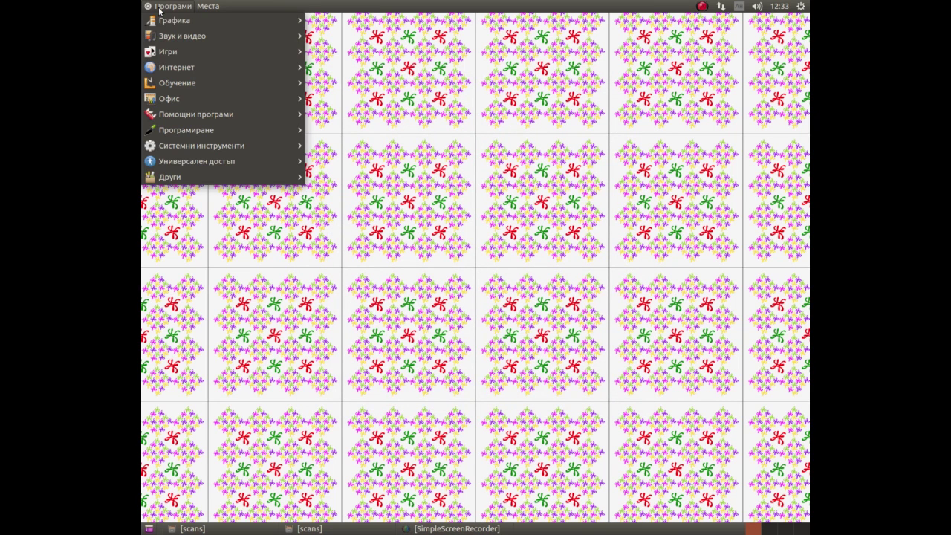
pyautogui.moveTo(174, 20)
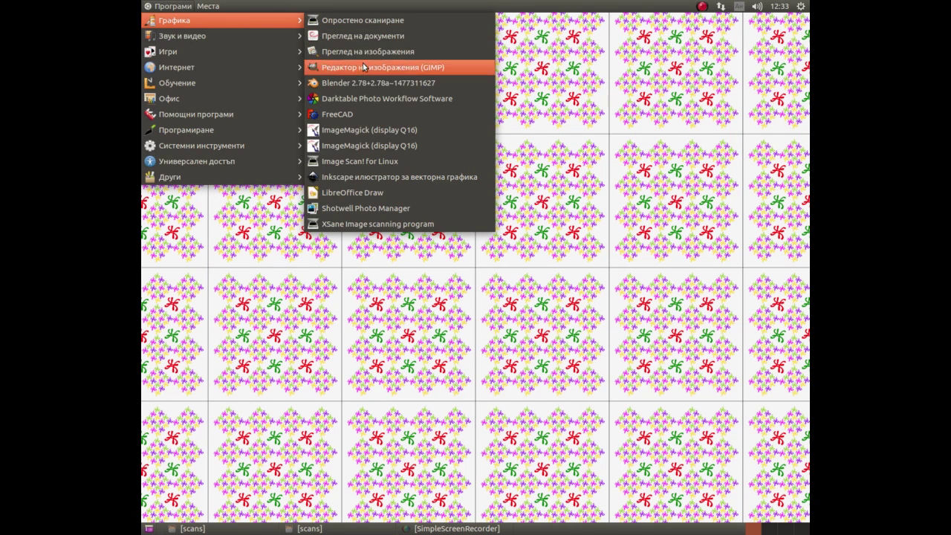
pyautogui.click(372, 83)
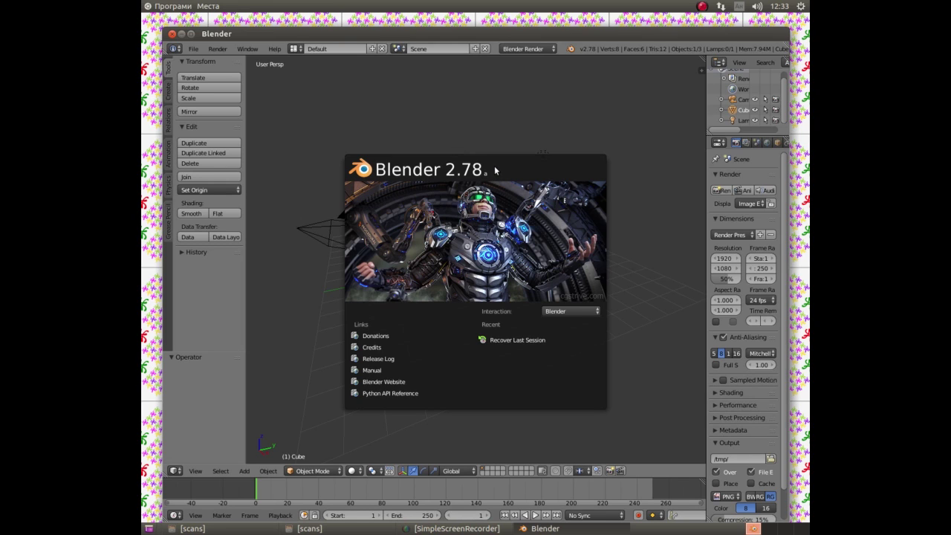
# Dismiss the Blender splash screen and maximize the window.
pyautogui.click(431, 170)
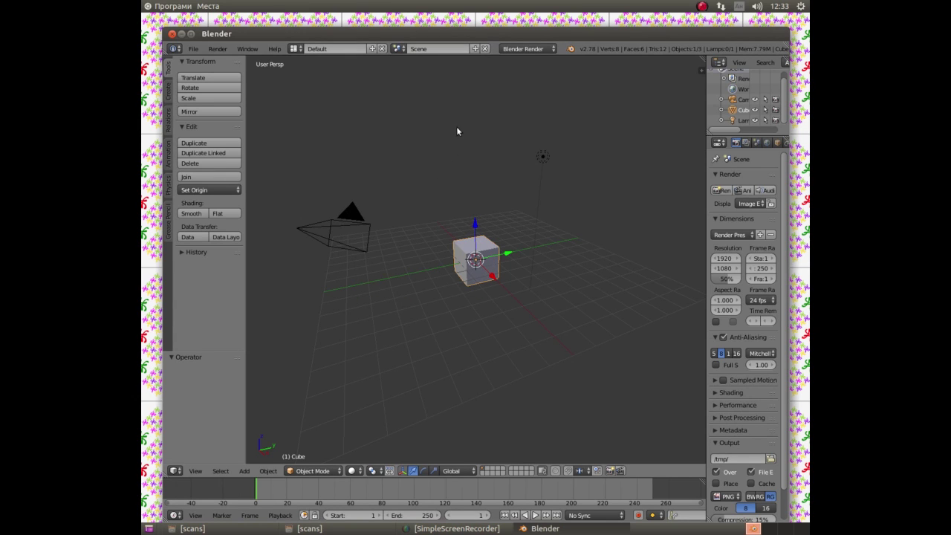
pyautogui.scroll(3, 455, 127)
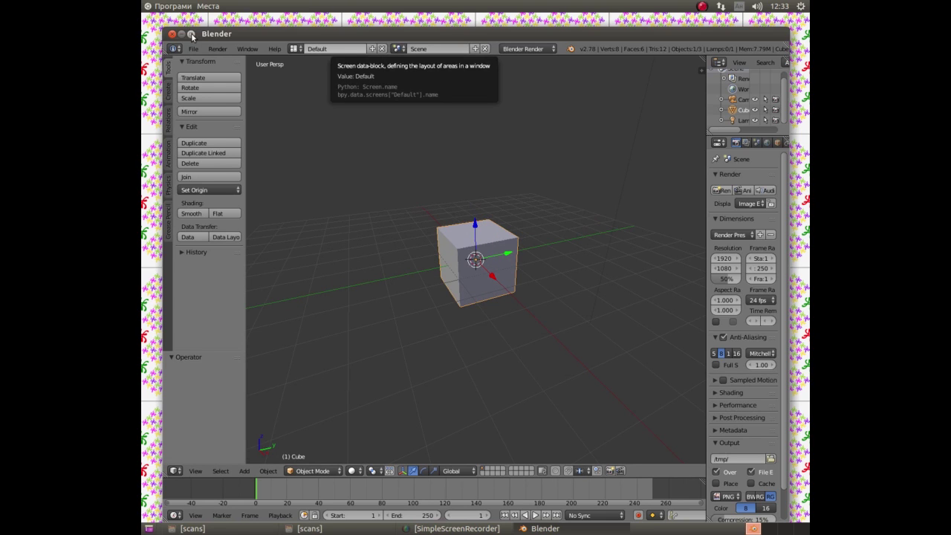
pyautogui.doubleClick(191, 35)
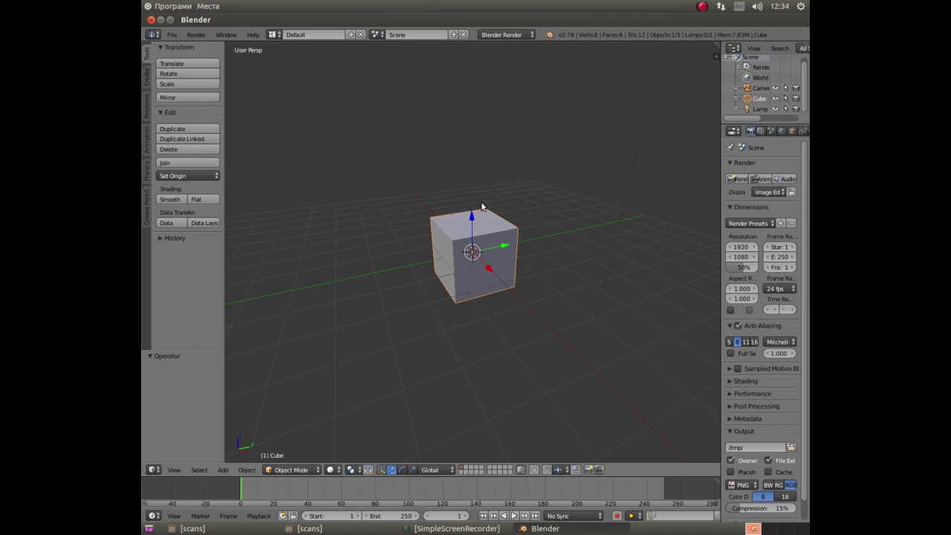
# Switch the render engine to Cycles Render.
pyautogui.click(512, 35)
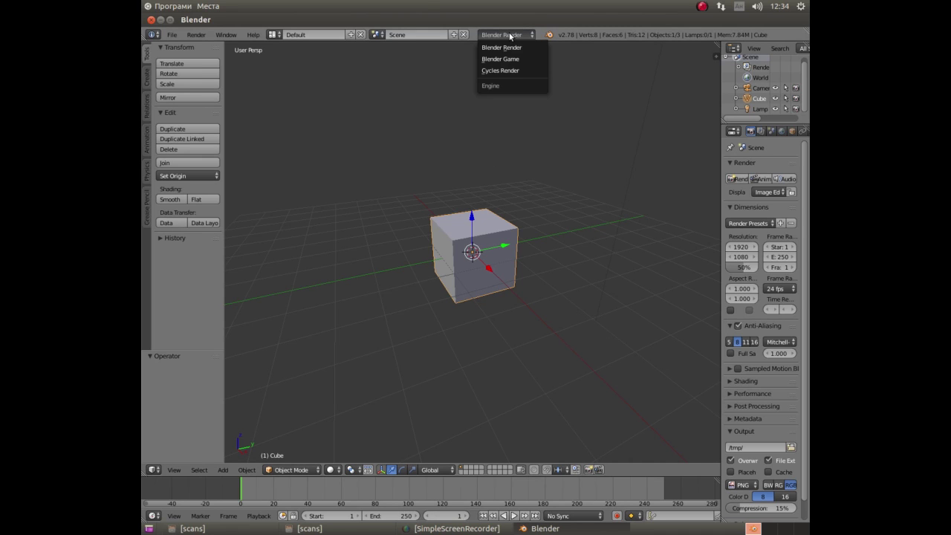
pyautogui.click(502, 71)
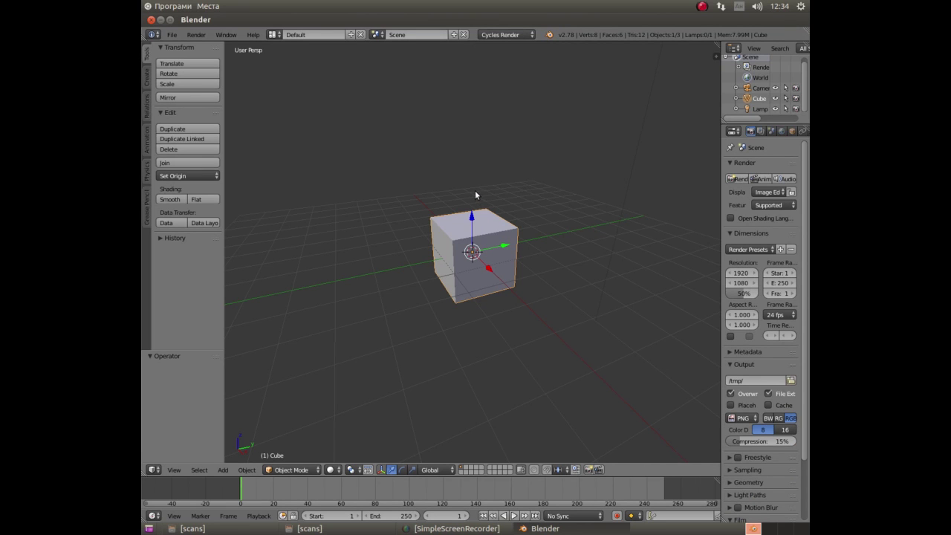
pyautogui.press('s')
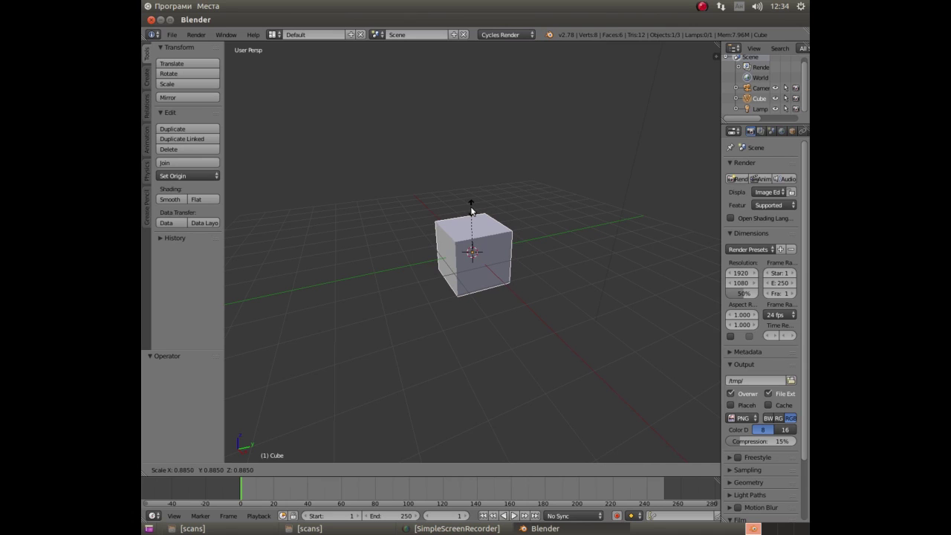
# Flatten the default cube along the Z axis.
pyautogui.press('z')
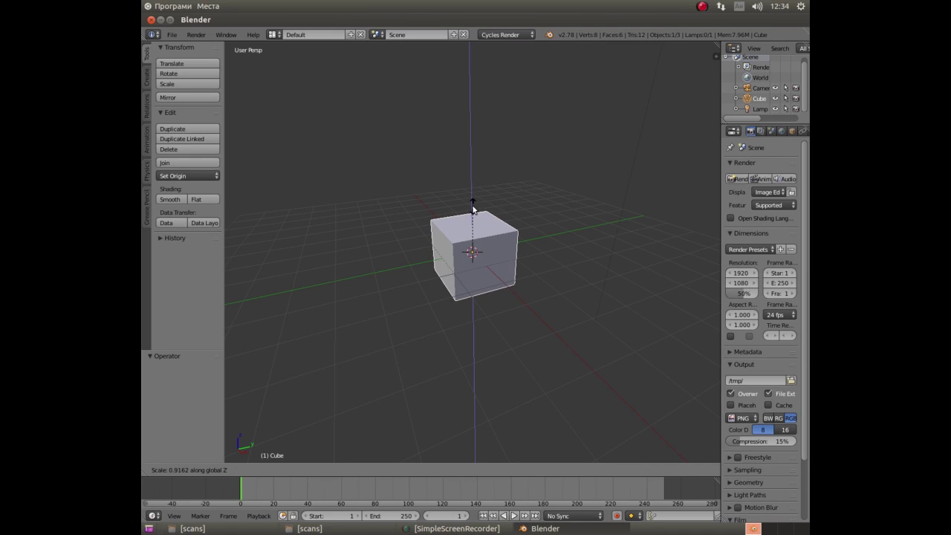
pyautogui.click(475, 254)
pyautogui.scroll(6, 472, 264)
pyautogui.scroll(-4, 473, 272)
# Scale the slab up about 6.49 times, then thin it along Z to 0.267.
pyautogui.press('s')
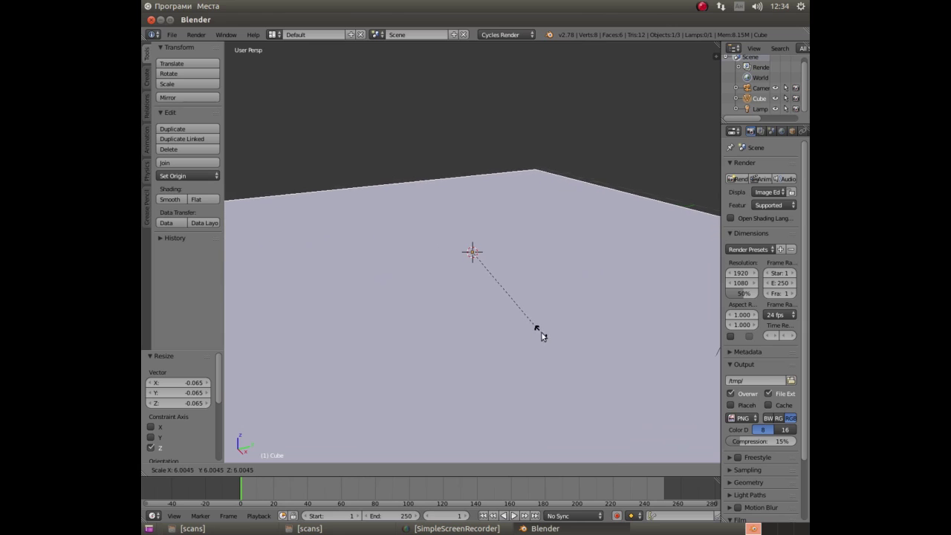
pyautogui.click(545, 335)
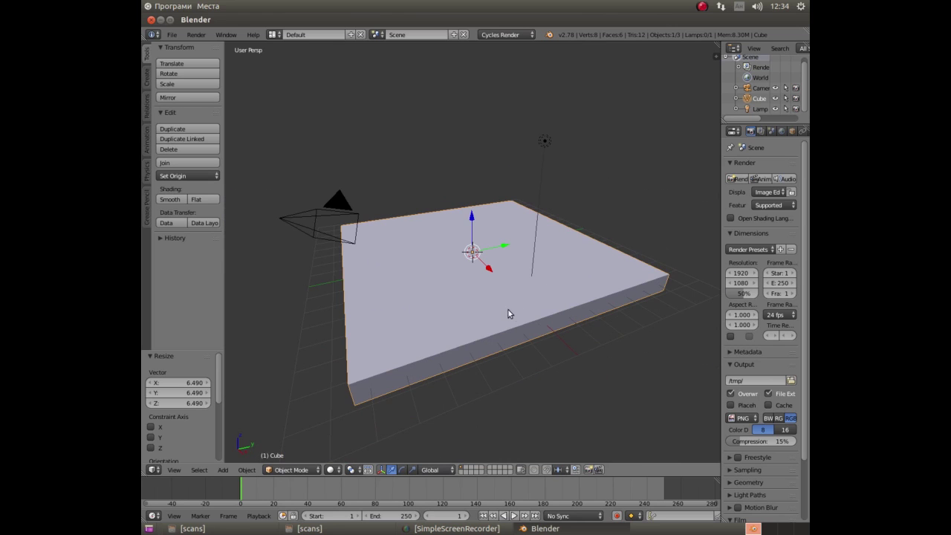
pyautogui.scroll(2, 479, 251)
pyautogui.scroll(-1, 479, 251)
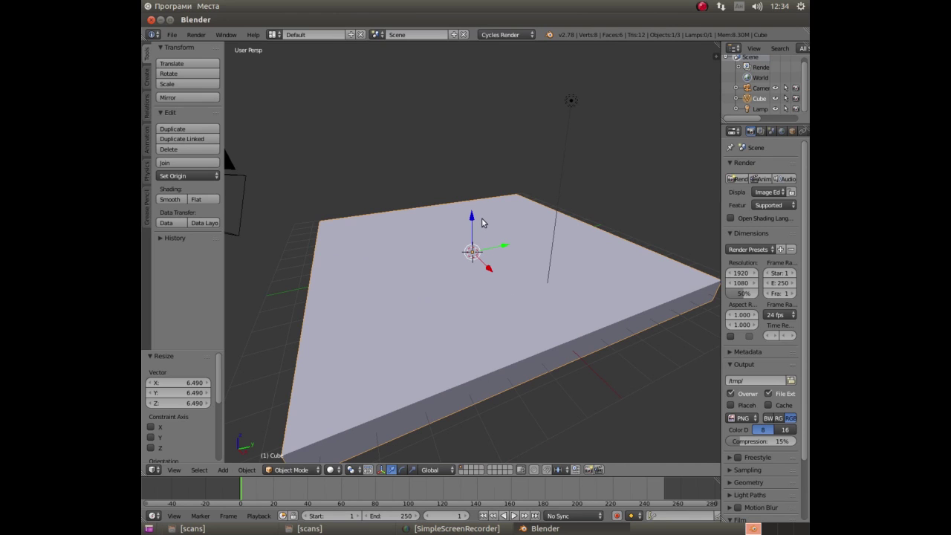
pyautogui.press('s')
pyautogui.press('z')
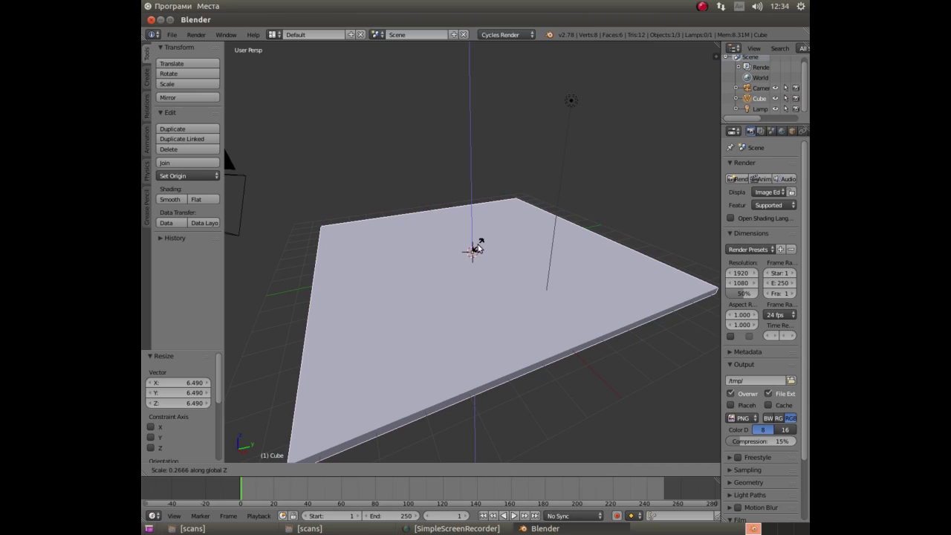
pyautogui.click(476, 247)
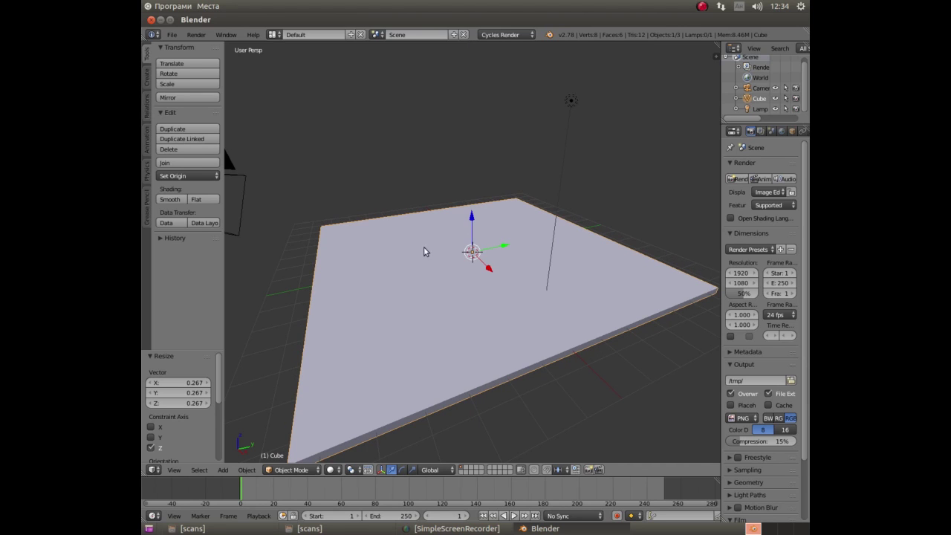
pyautogui.scroll(1, 424, 252)
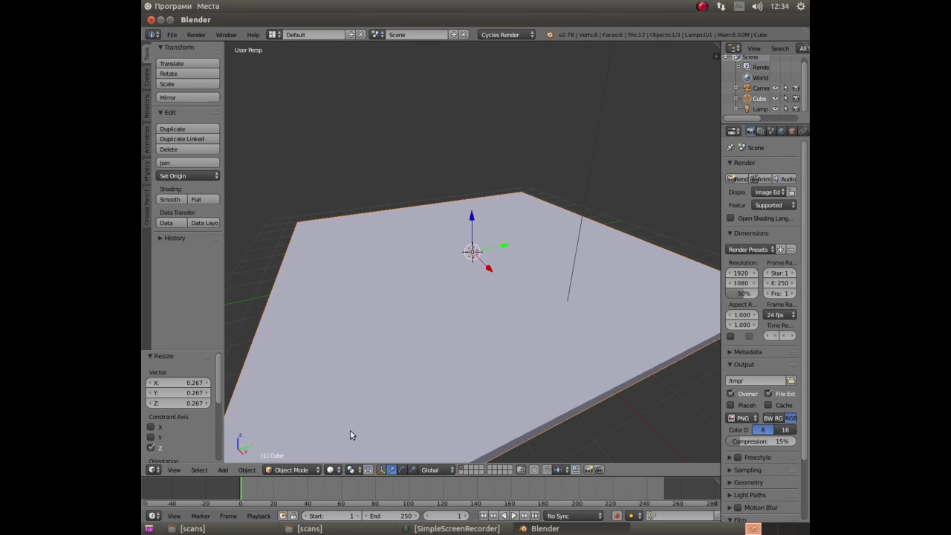
# Widen the outliner and properties area and rename the Cube object to 'floor'.
pyautogui.moveTo(721, 119); pyautogui.dragTo(524, 118)
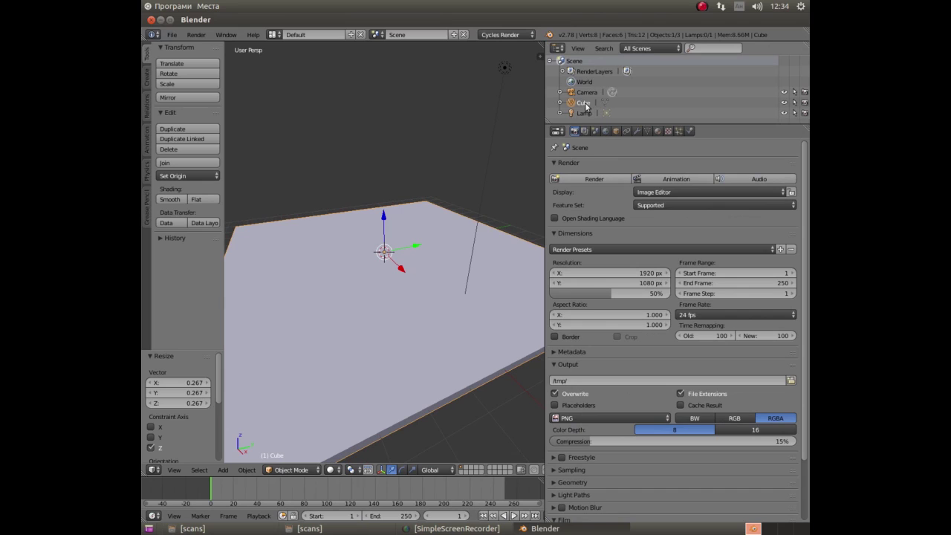
pyautogui.doubleClick(588, 102)
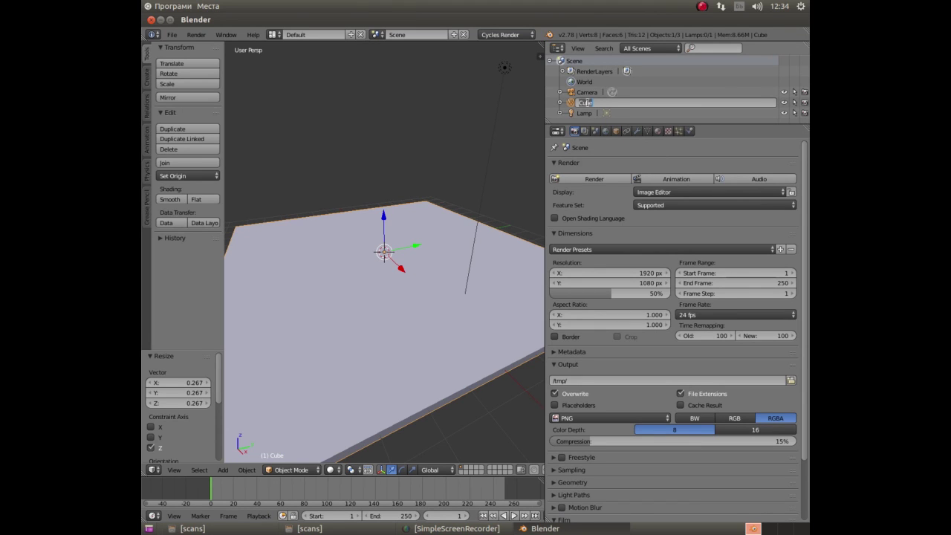
pyautogui.press('BackSpace')
pyautogui.write('Untitled')
pyautogui.press('Return')
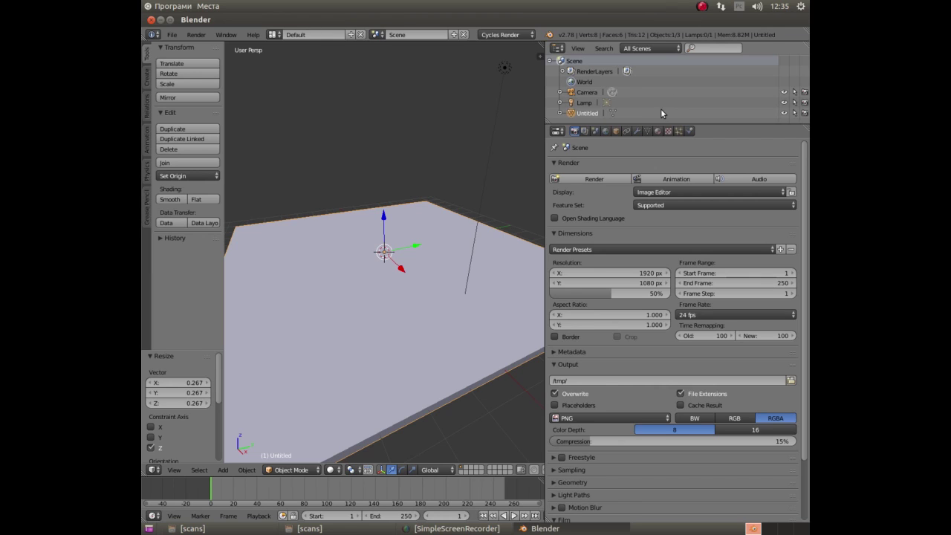
pyautogui.doubleClick(585, 113)
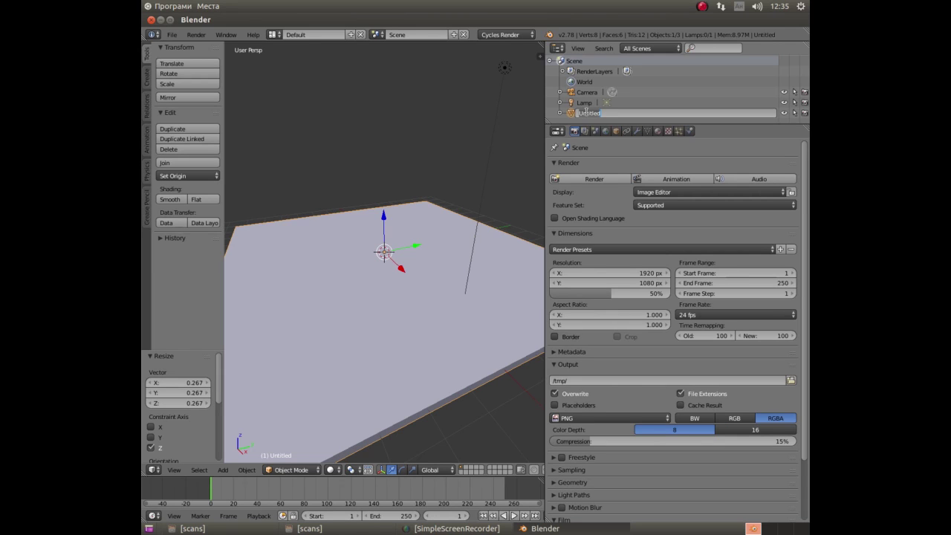
pyautogui.write('a')
pyautogui.press('Return')
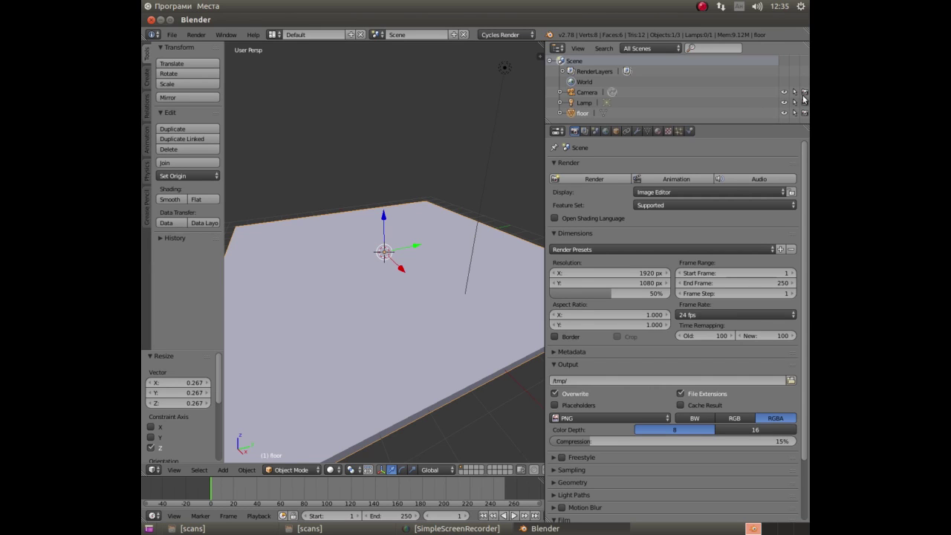
# Add a UV sphere to the scene.
pyautogui.scroll(-4, 366, 258)
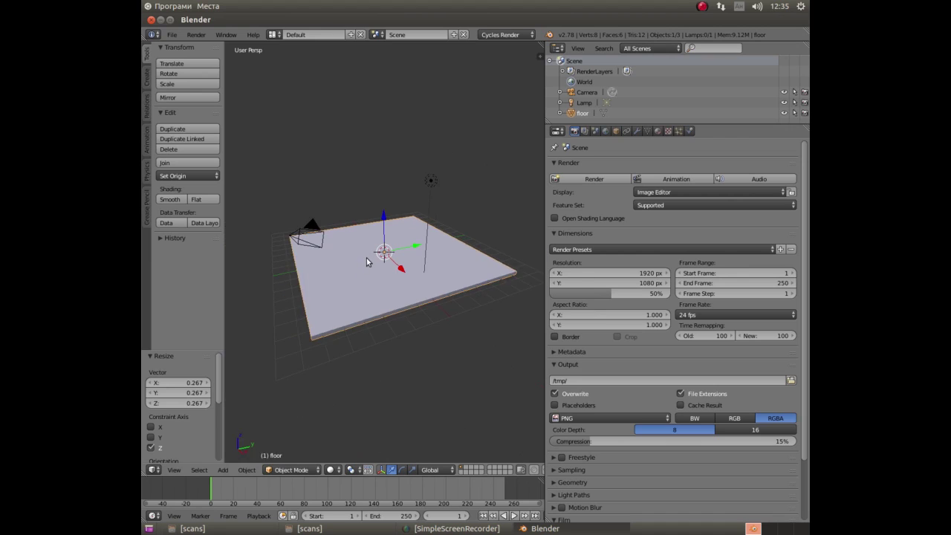
pyautogui.scroll(6, 367, 258)
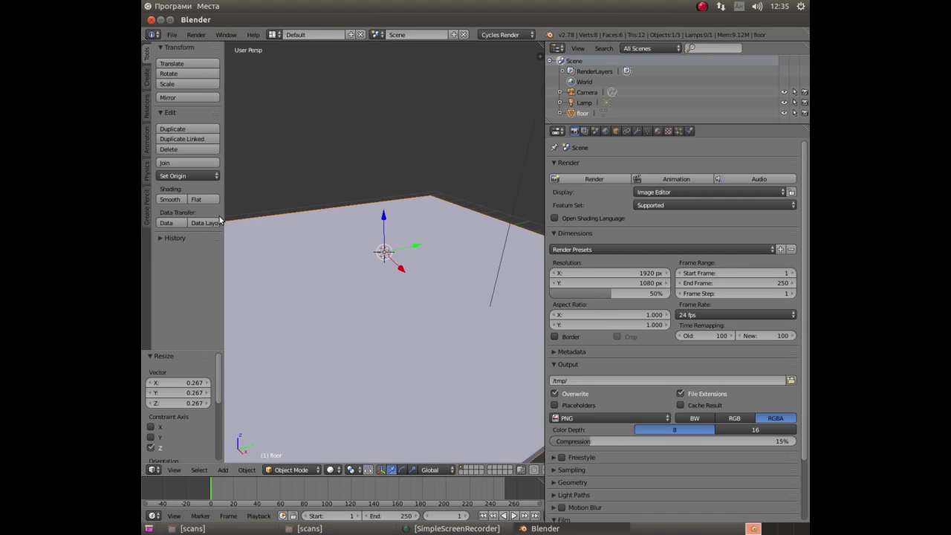
pyautogui.click(221, 473)
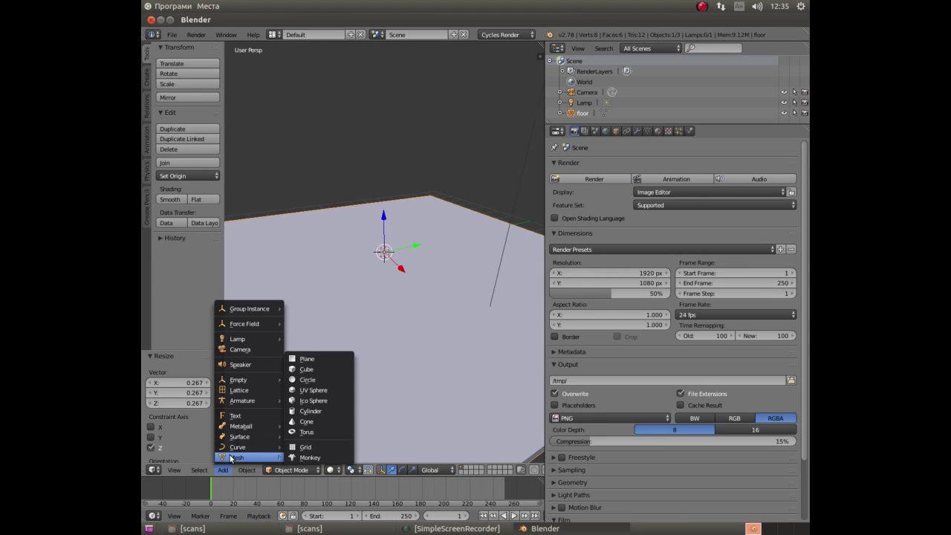
pyautogui.moveTo(237, 457)
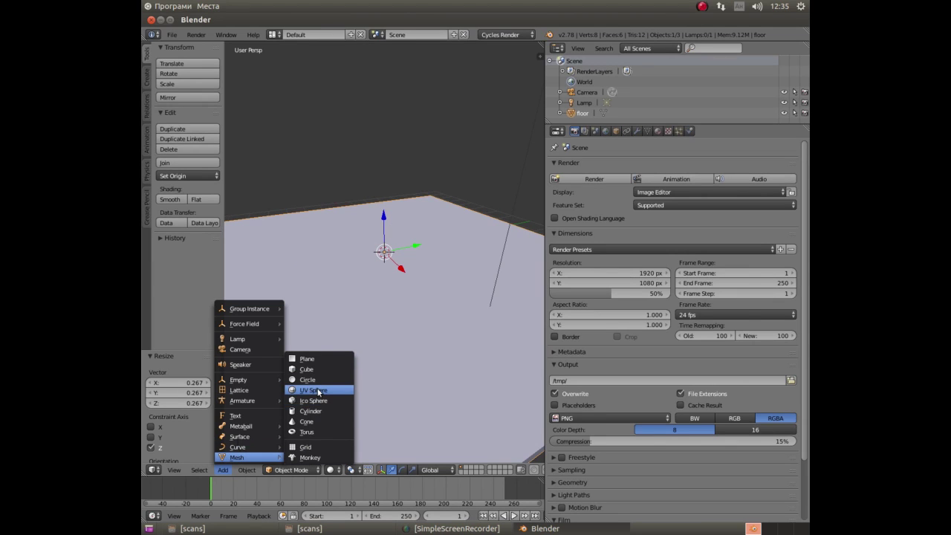
pyautogui.click(317, 389)
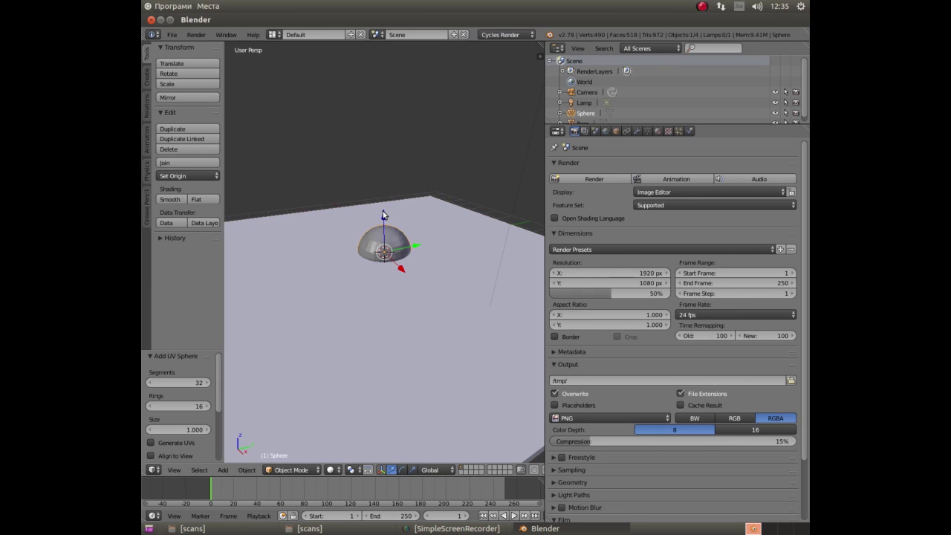
# Move the sphere along Z to about -0.537 so it rests on the floor.
pyautogui.moveTo(384, 215); pyautogui.dragTo(385, 178)
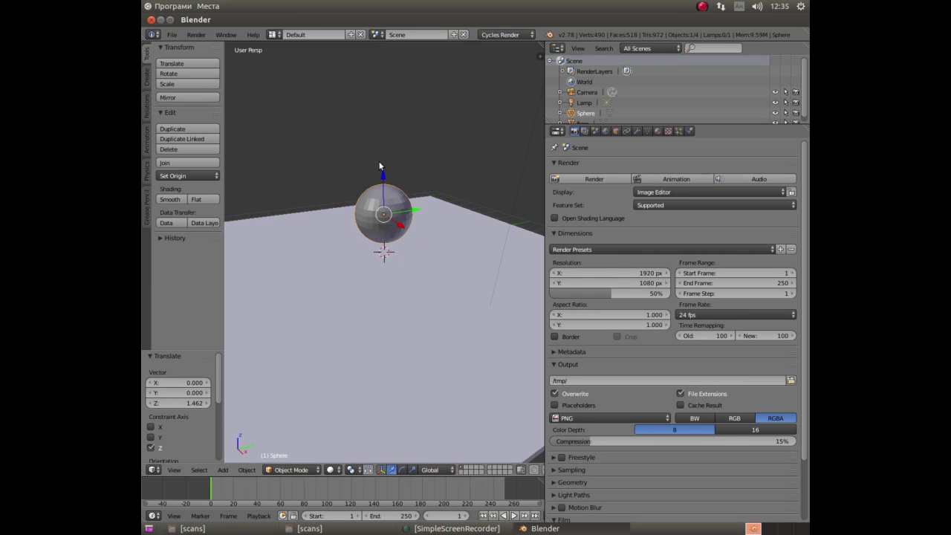
pyautogui.scroll(5, 376, 163)
pyautogui.scroll(-4, 375, 163)
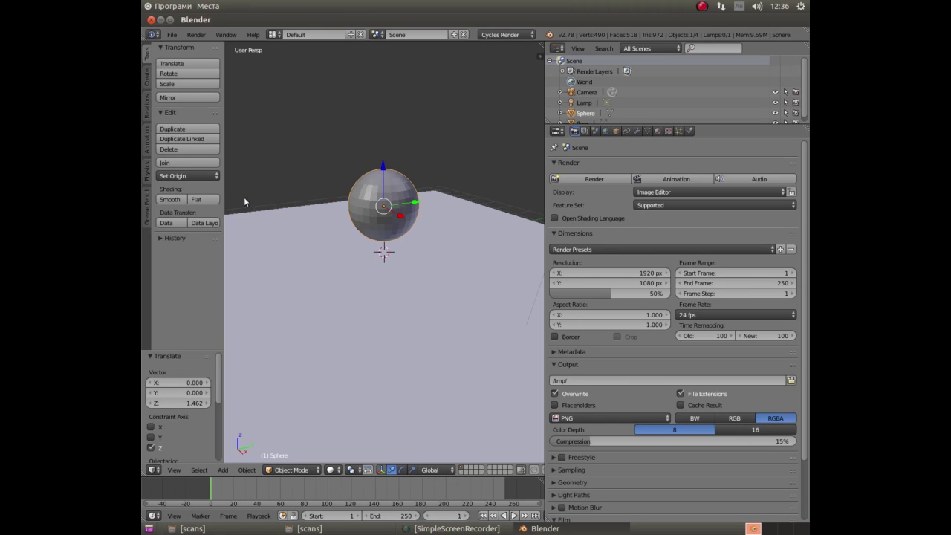
pyautogui.scroll(2, 310, 179)
pyautogui.scroll(3, 311, 179)
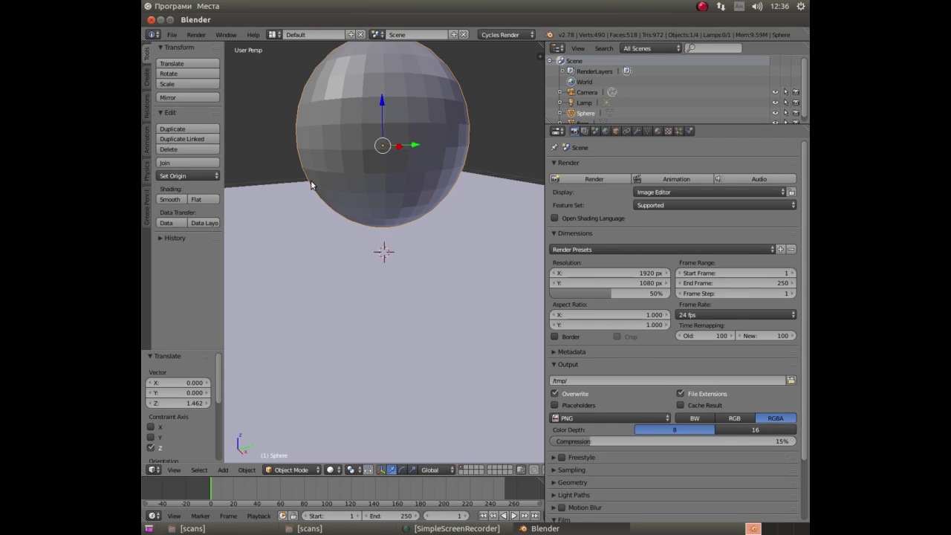
pyautogui.scroll(-1, 311, 179)
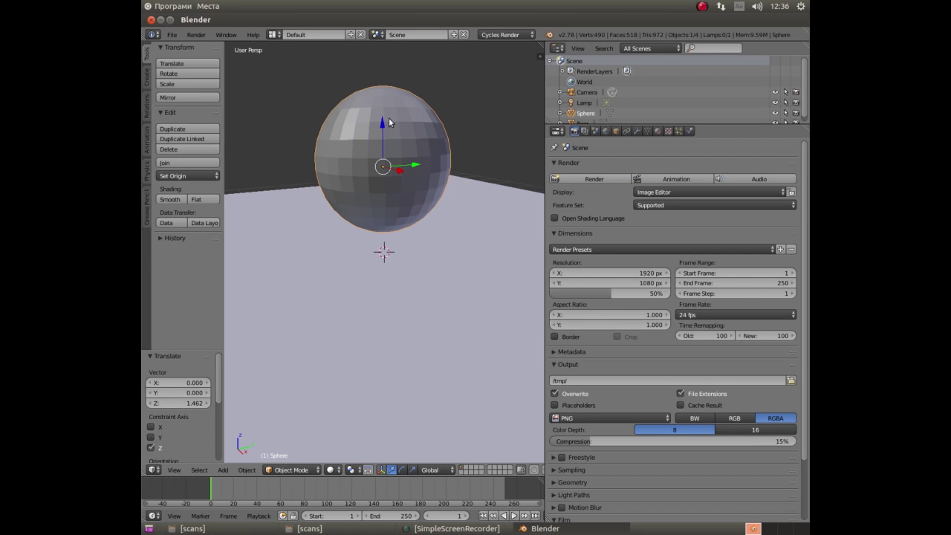
pyautogui.moveTo(388, 122)
pyautogui.mouseDown()
pyautogui.moveTo(391, 195)
pyautogui.moveTo(402, 157)
pyautogui.mouseUp()
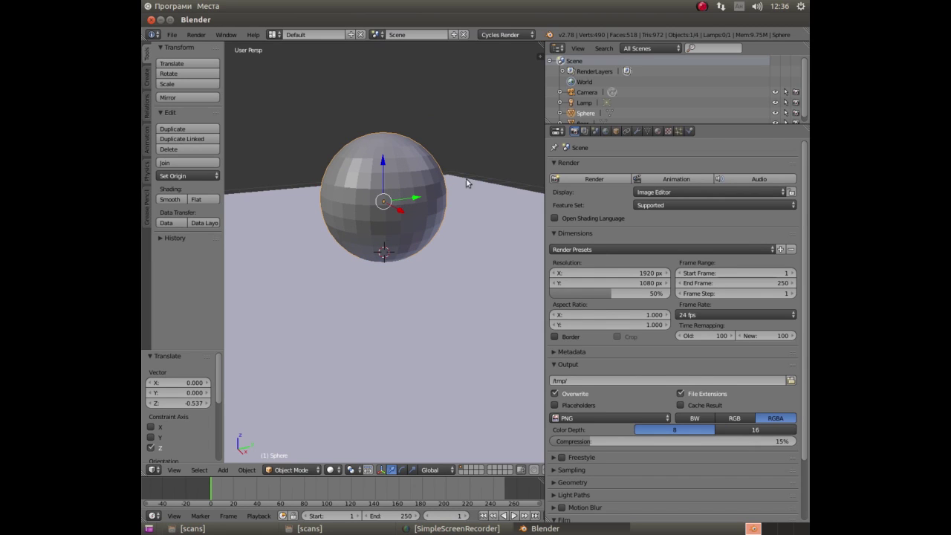
pyautogui.scroll(-1, 773, 104)
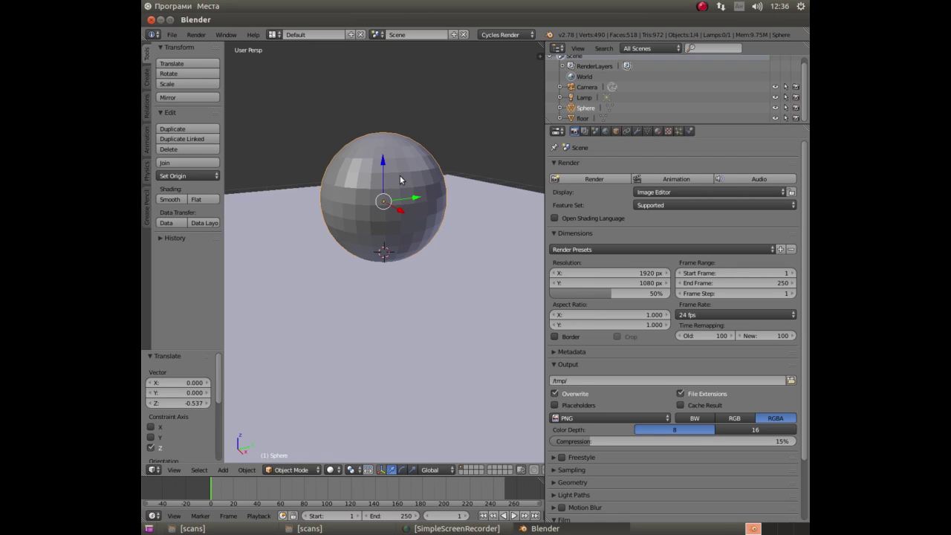
# Switch to a wireframe orthographic front view.
pyautogui.press('z')
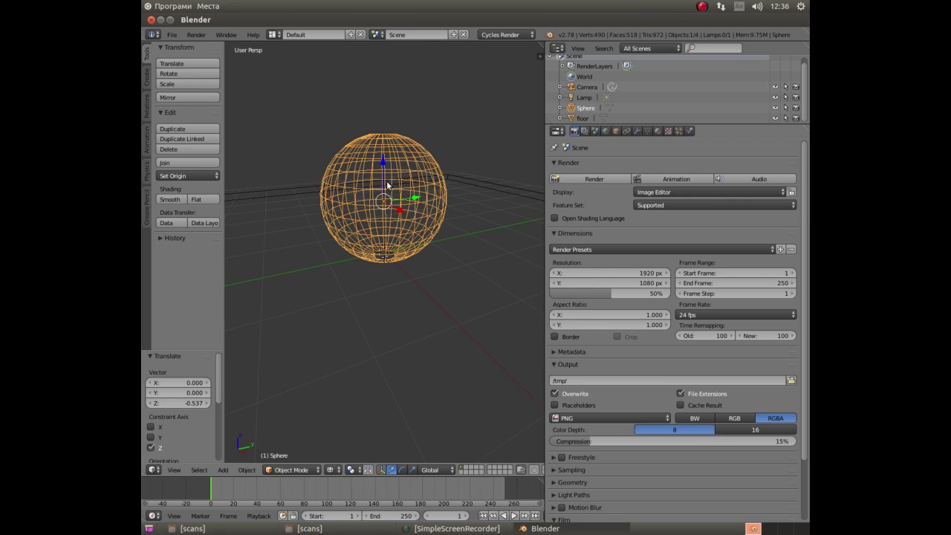
pyautogui.press('KP_5')
pyautogui.press('KP_1')
pyautogui.press('KP_5')
pyautogui.press('KP_5')
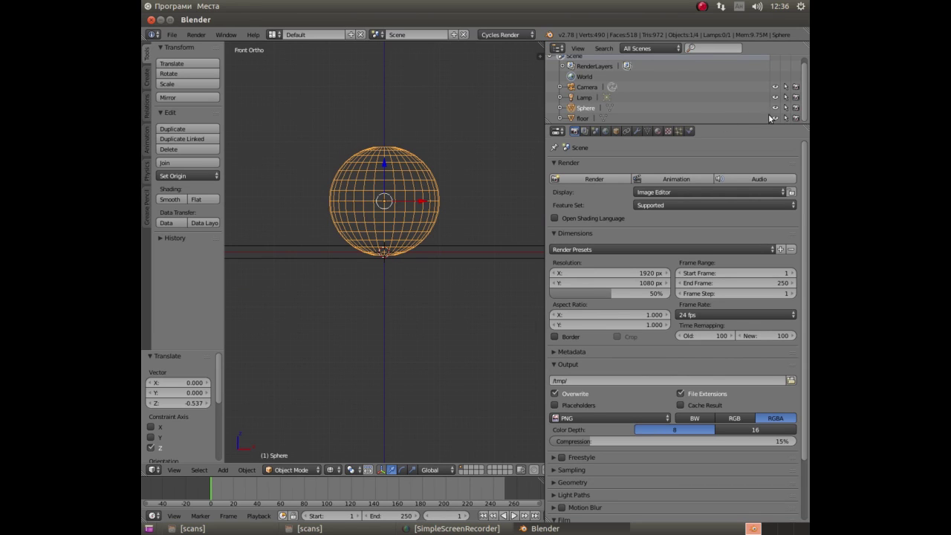
# Hide the floor, box-select the sphere, and enter Edit Mode with nothing selected.
pyautogui.click(776, 117)
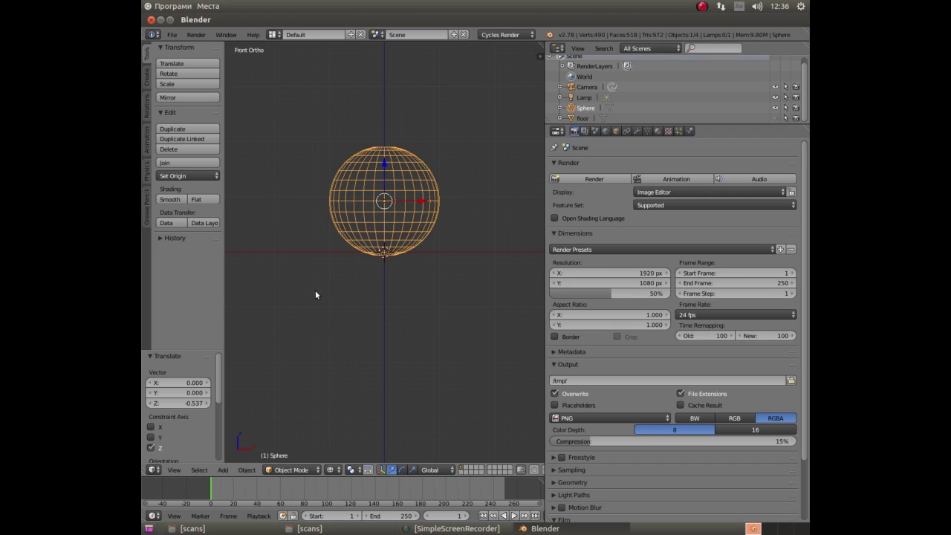
pyautogui.scroll(5, 318, 232)
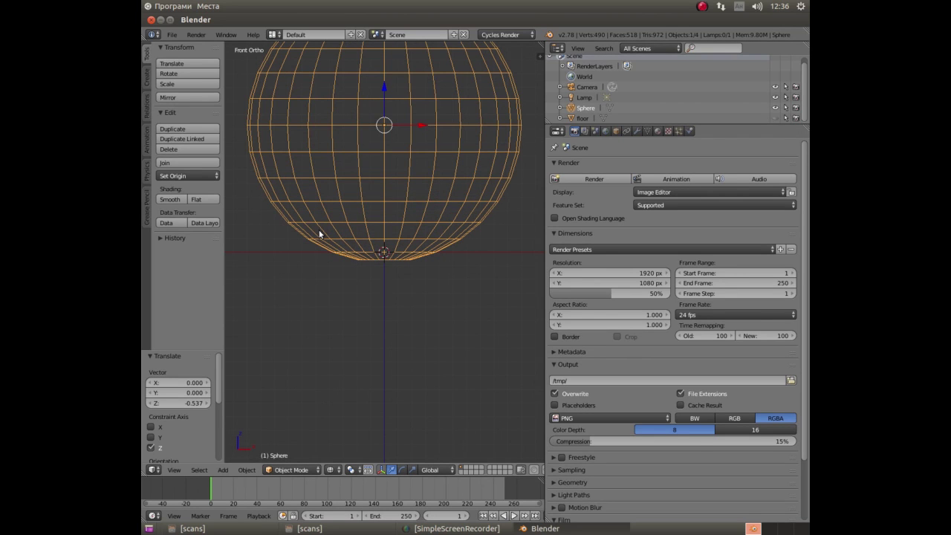
pyautogui.press('a')
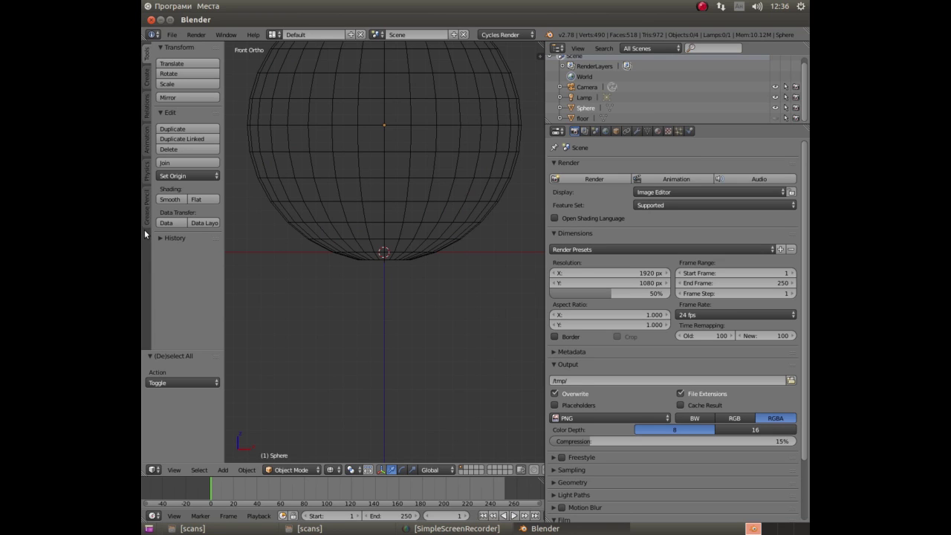
pyautogui.press('a')
pyautogui.press('a')
pyautogui.press('a')
pyautogui.press('a')
pyautogui.hotkey('ctrl', 'z')
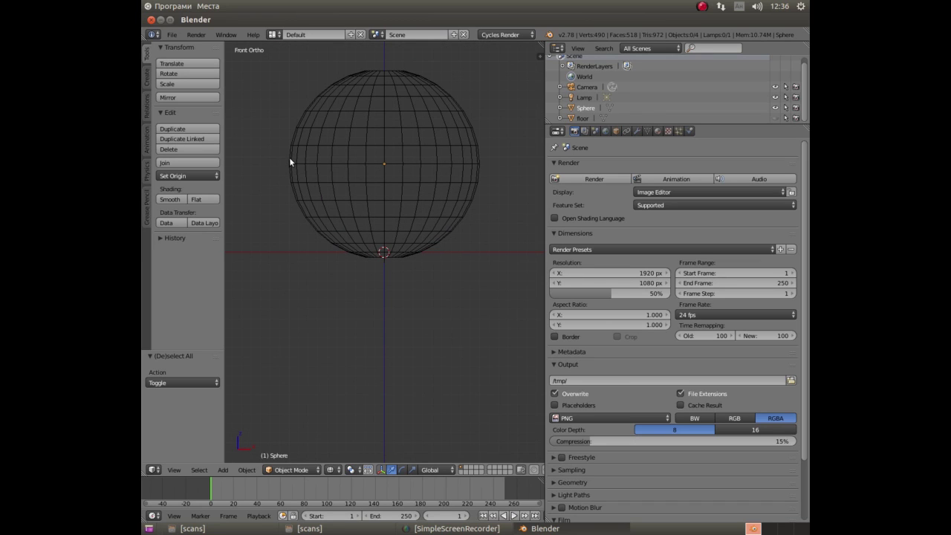
pyautogui.press('b')
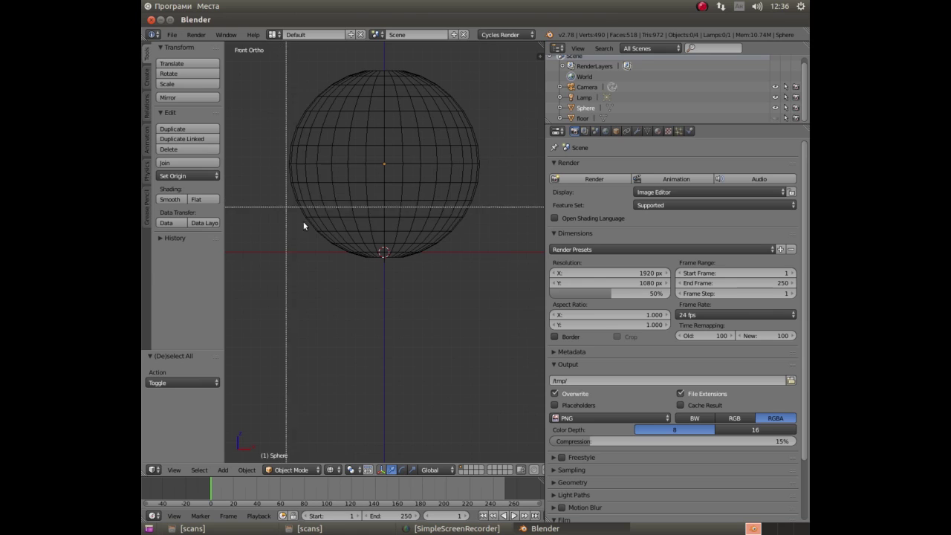
pyautogui.moveTo(302, 217); pyautogui.dragTo(480, 282)
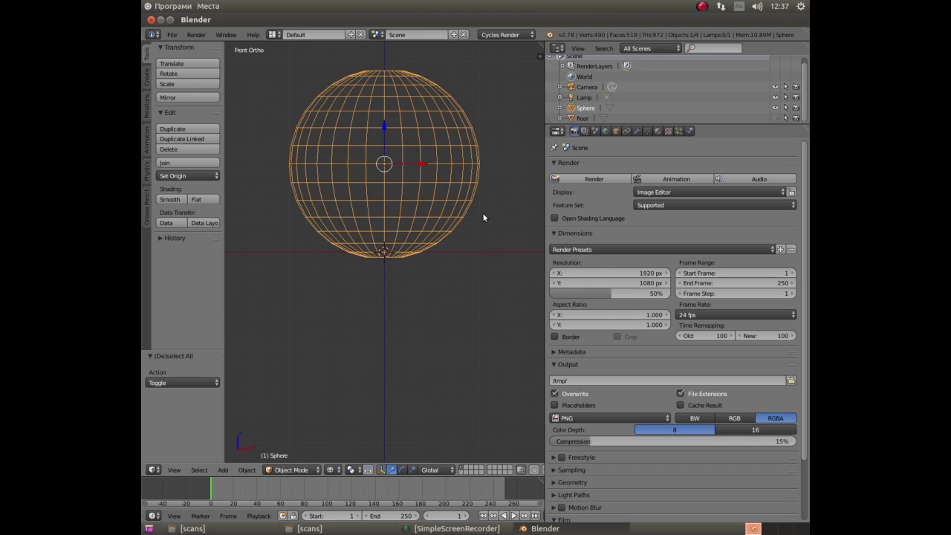
pyautogui.press('Tab')
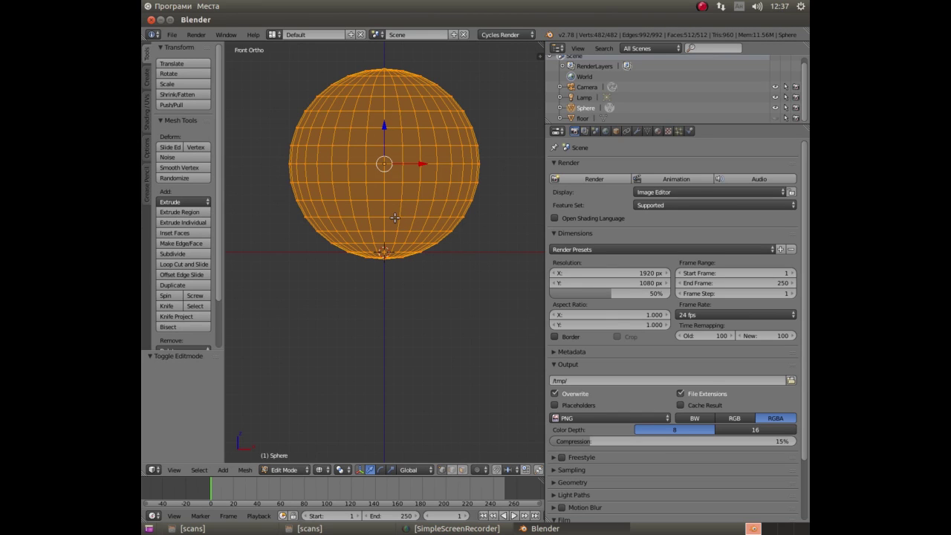
pyautogui.press('a')
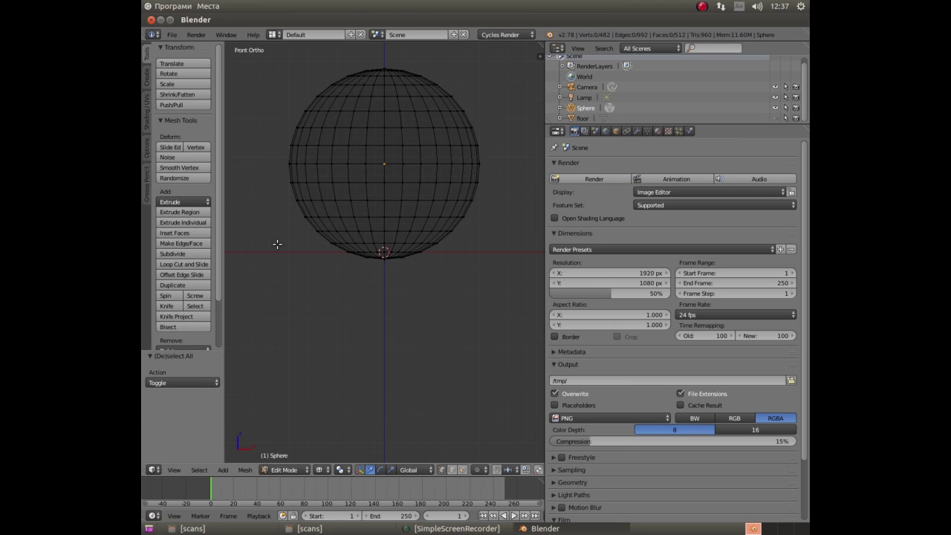
# Box-select the lower rows of the sphere's vertices in front view.
pyautogui.press('b')
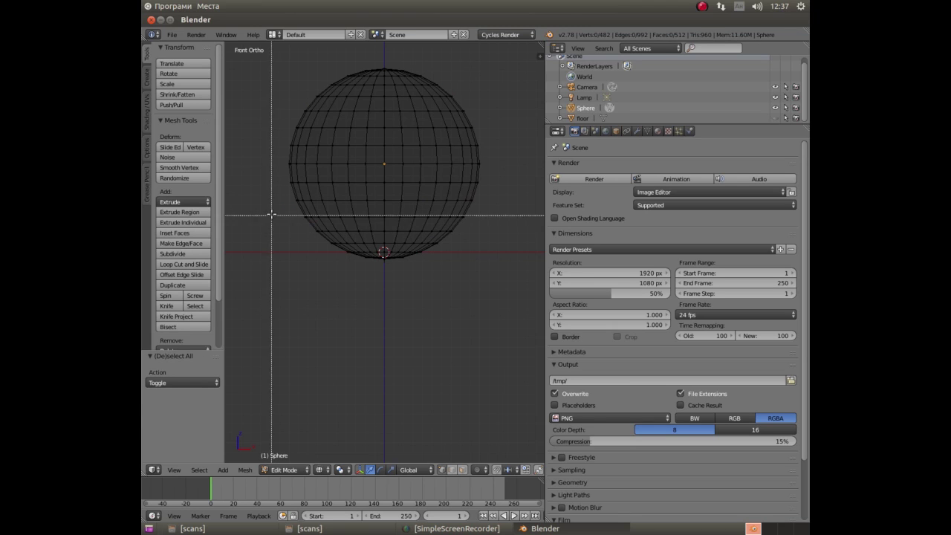
pyautogui.moveTo(283, 209)
pyautogui.mouseDown()
pyautogui.moveTo(426, 242)
pyautogui.moveTo(479, 280)
pyautogui.mouseUp()
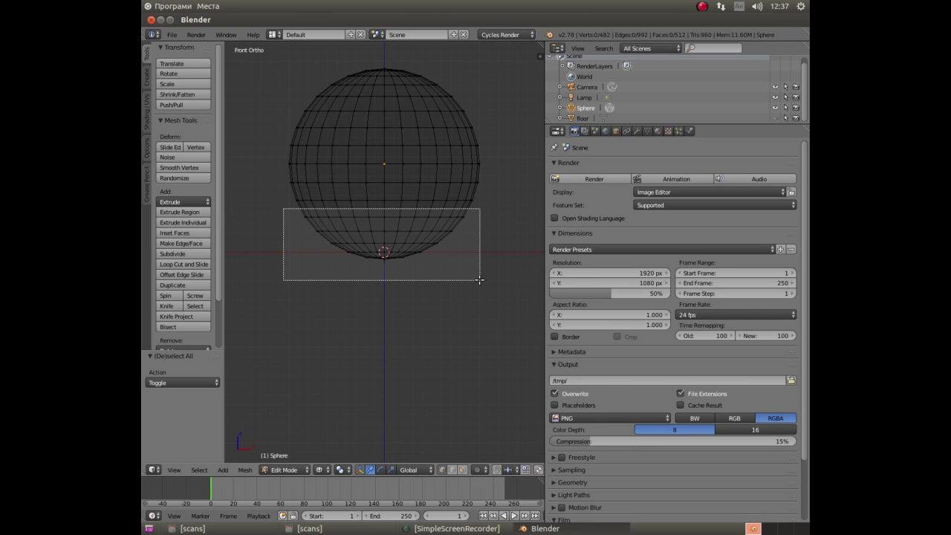
pyautogui.moveTo(479, 280); pyautogui.dragTo(480, 281)
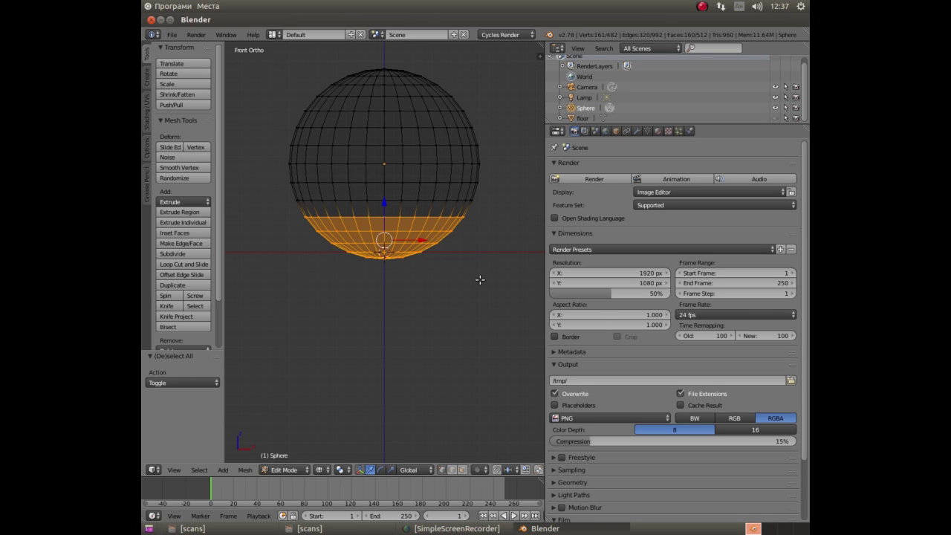
pyautogui.press('KP_4')
pyautogui.press('KP_4')
pyautogui.press('KP_4')
pyautogui.press('KP_4')
pyautogui.press('KP_4')
pyautogui.press('KP_4')
pyautogui.press('KP_4')
pyautogui.press('KP_1')
# Disable limit-to-visible and assign a new green material (R 0.110, G 0.800, B 0.020) to the lower band.
pyautogui.click(463, 471)
pyautogui.scroll(2, 331, 147)
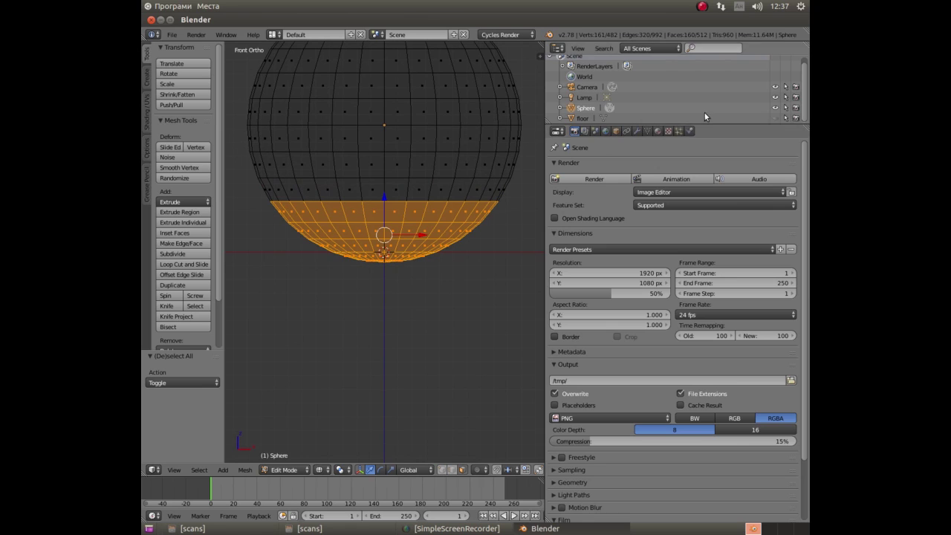
pyautogui.click(659, 131)
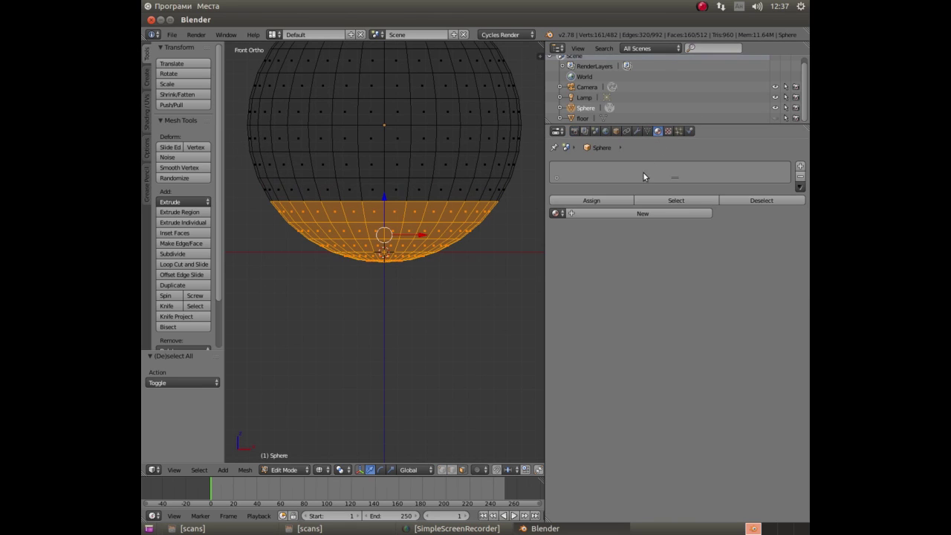
pyautogui.click(636, 212)
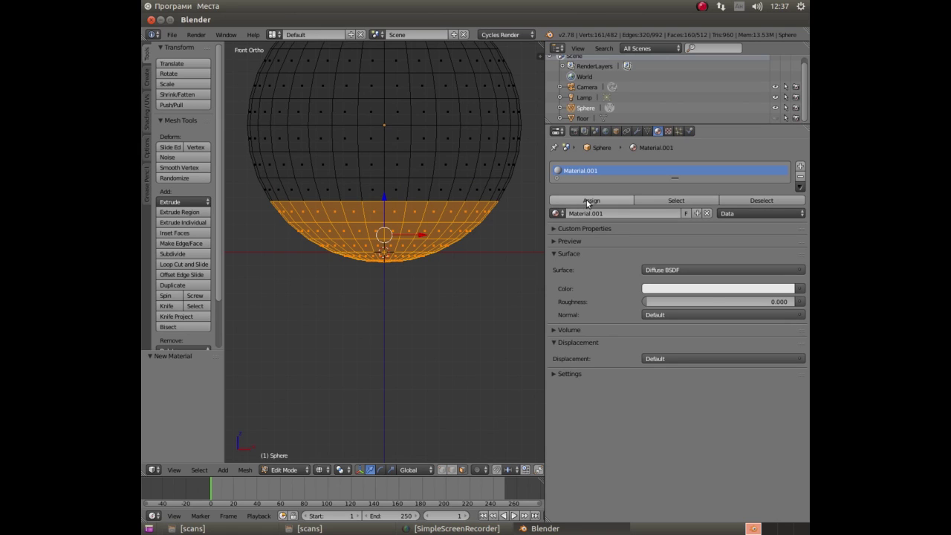
pyautogui.click(702, 288)
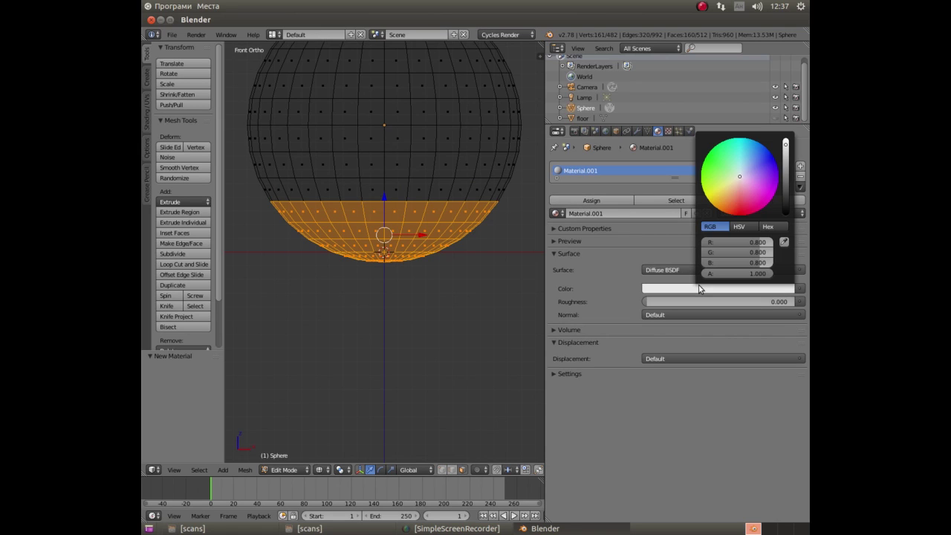
pyautogui.click(709, 170)
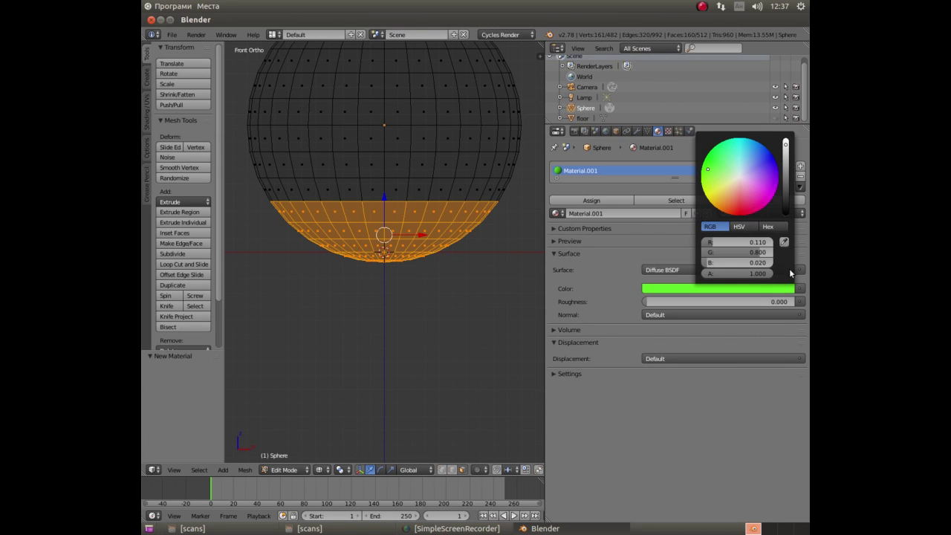
pyautogui.click(785, 175)
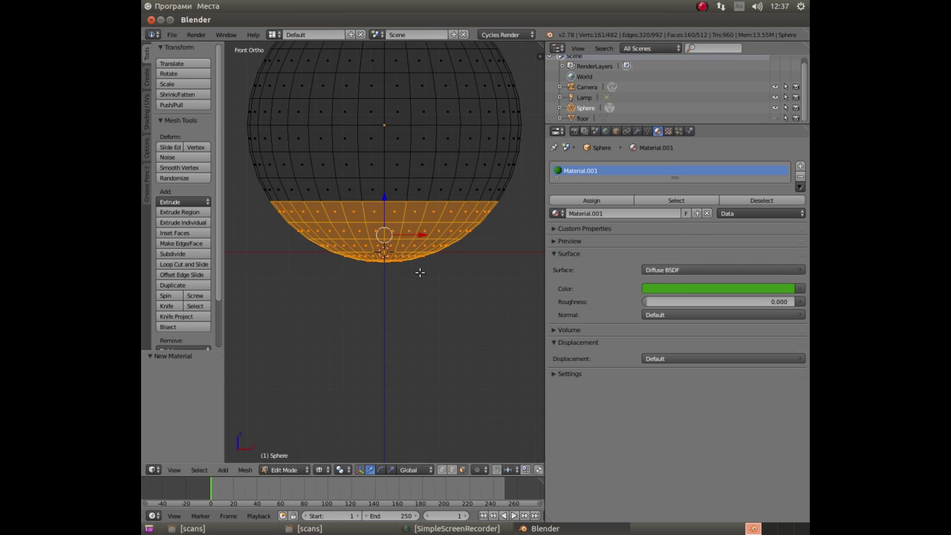
pyautogui.click(583, 201)
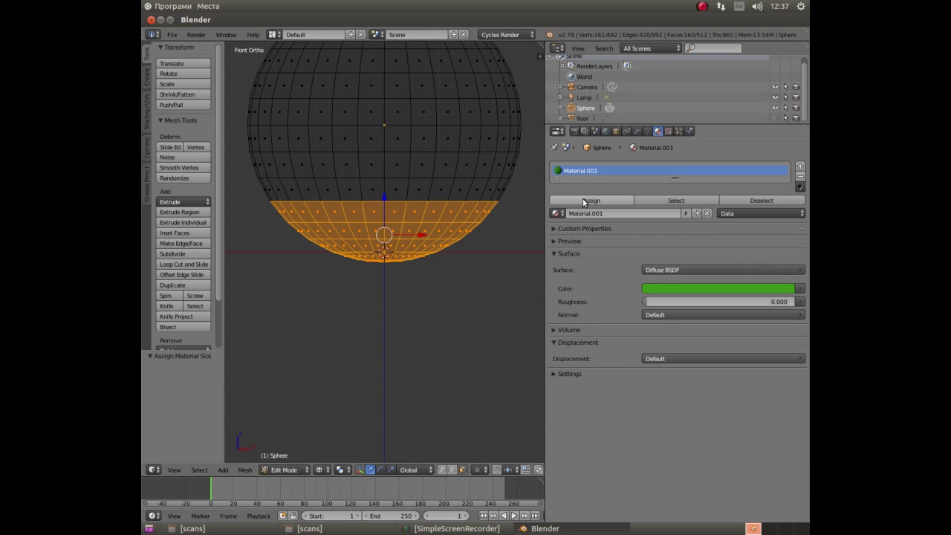
pyautogui.scroll(-2, 437, 247)
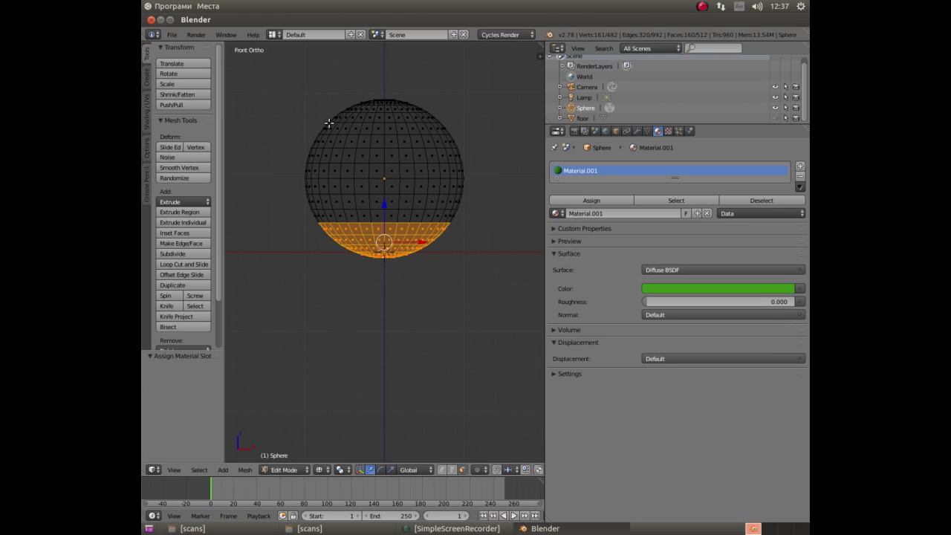
# Box-select the sphere's top cap, assign it the green material, and render with F12.
pyautogui.press('a')
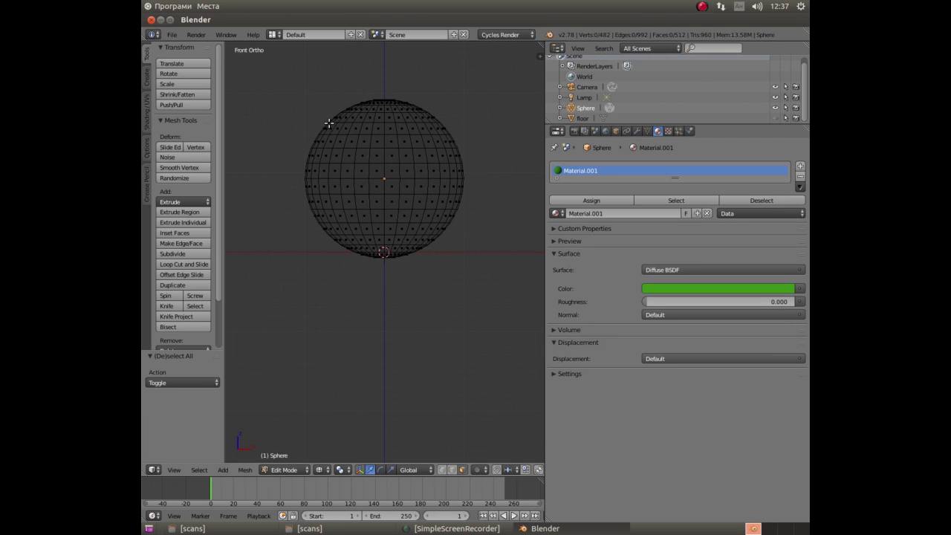
pyautogui.press('b')
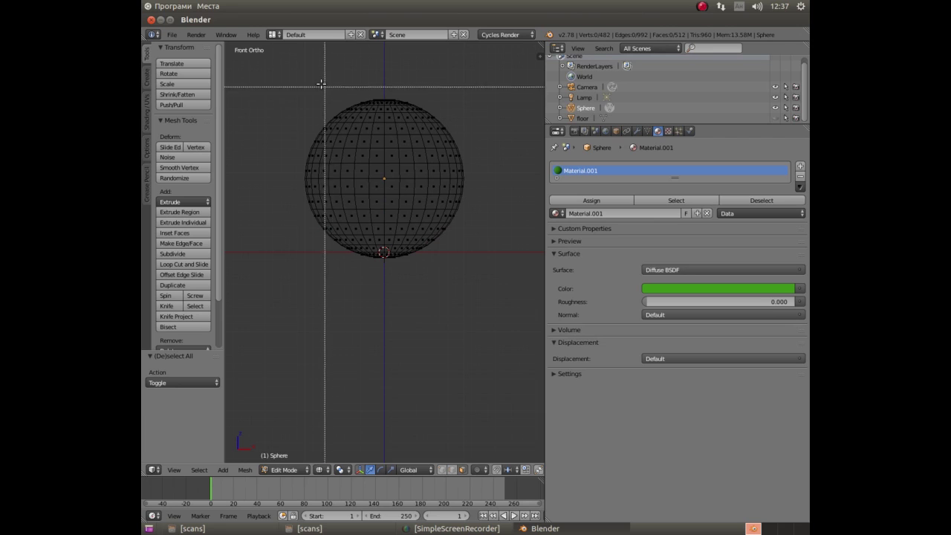
pyautogui.moveTo(280, 63); pyautogui.dragTo(462, 136)
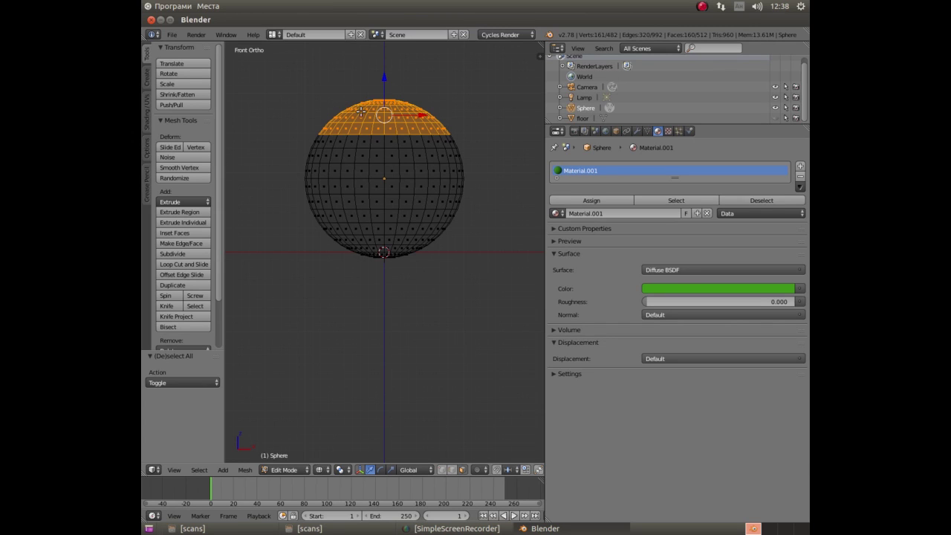
pyautogui.click(593, 202)
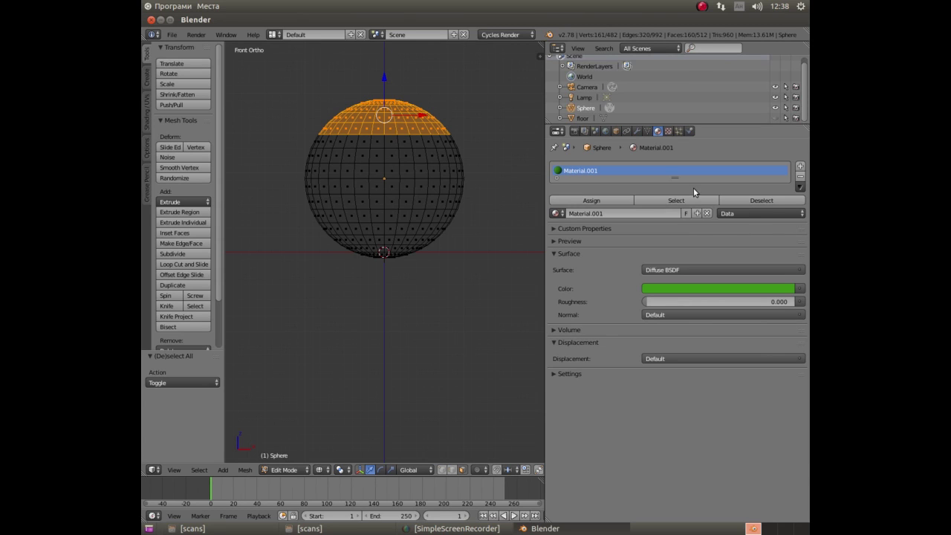
pyautogui.click(599, 202)
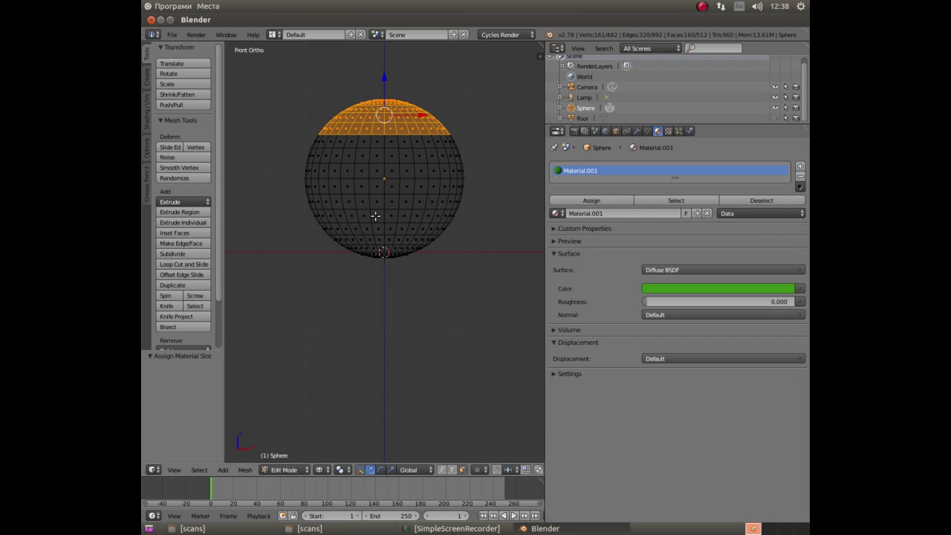
pyautogui.press('F12')
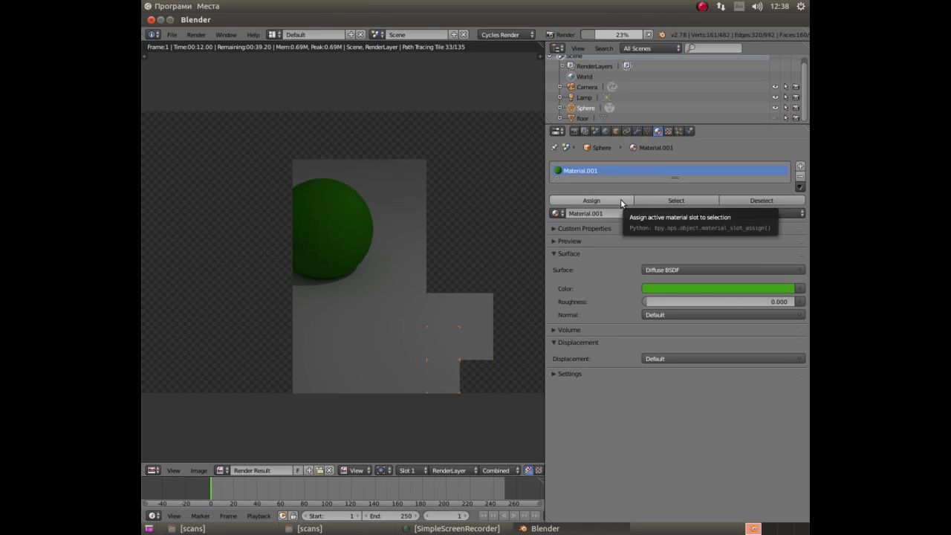
# Cancel the Cycles render and return to the 3D View.
pyautogui.press('Escape')
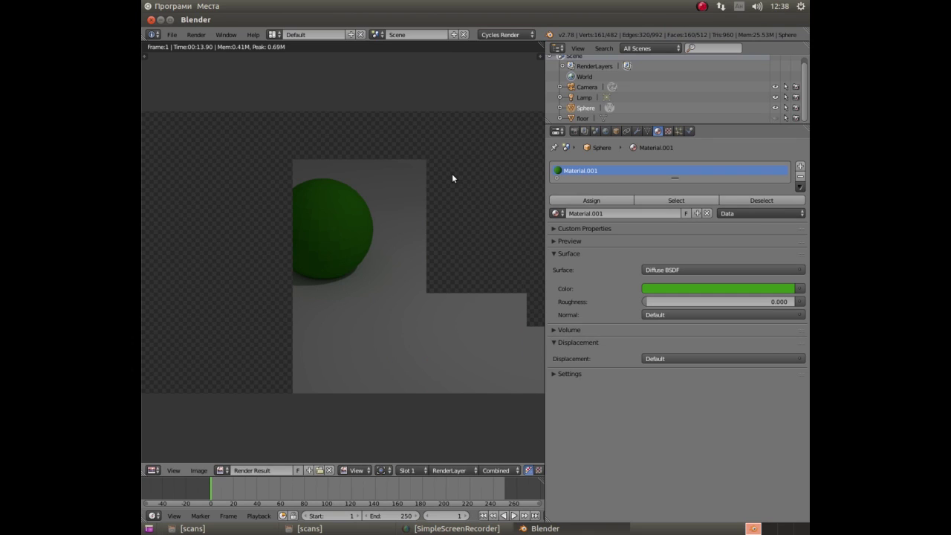
pyautogui.press('Escape')
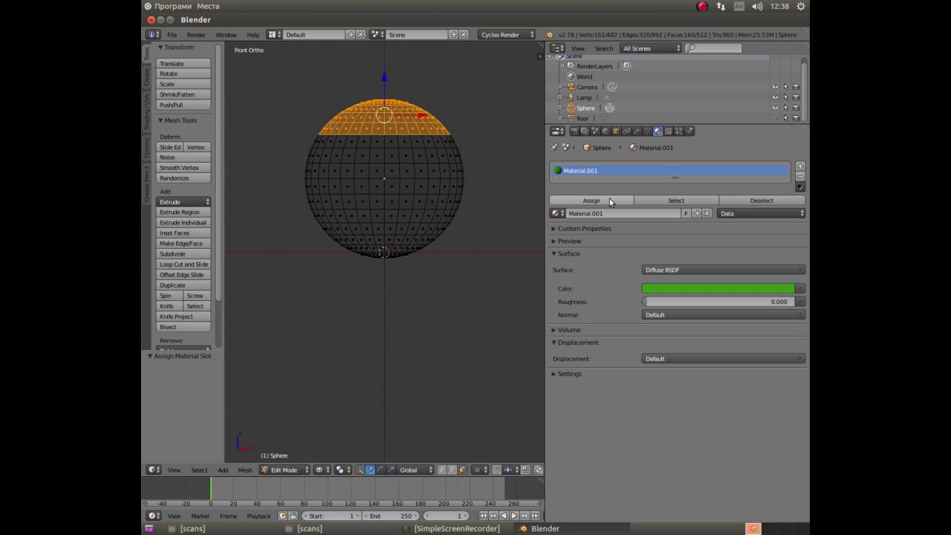
# Add a second material slot using green Material.001, assign it to the top cap faces, and check both slots.
pyautogui.click(800, 168)
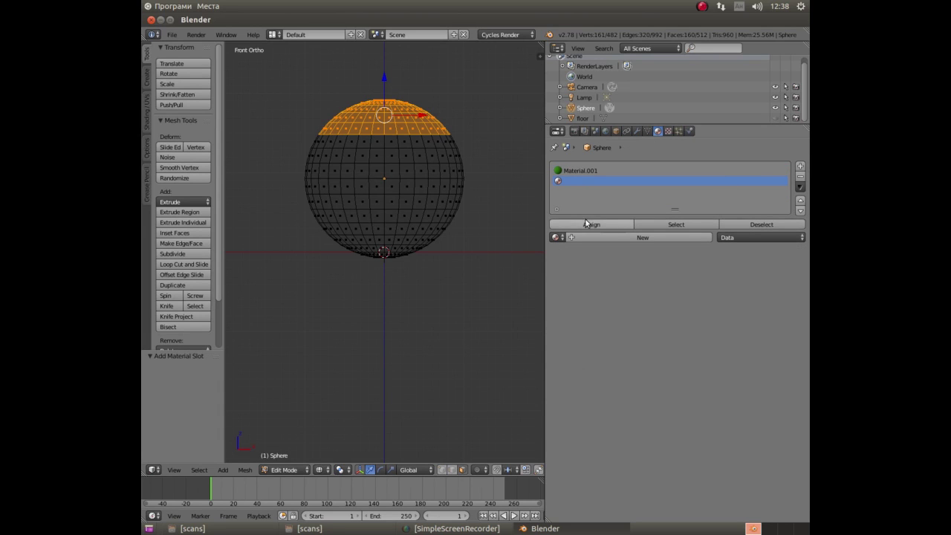
pyautogui.click(599, 224)
pyautogui.click(555, 237)
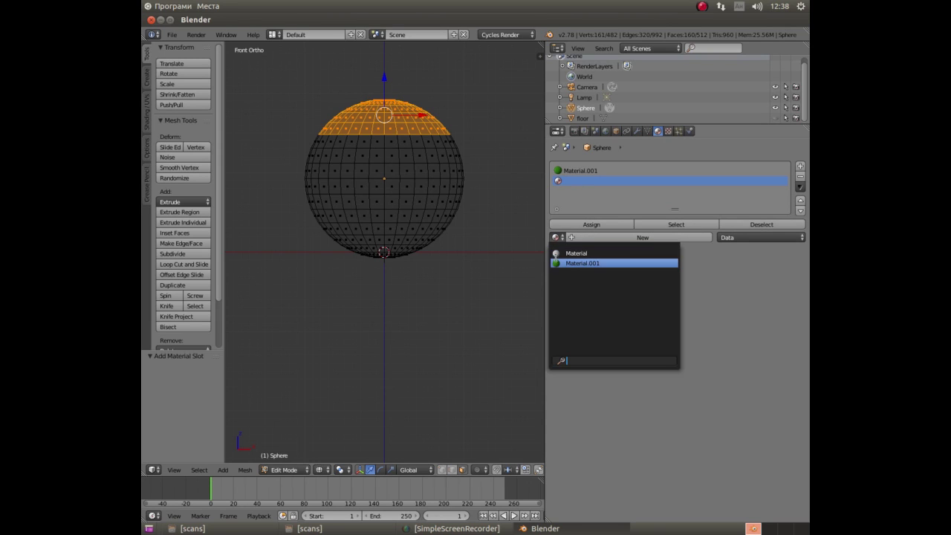
pyautogui.click(582, 263)
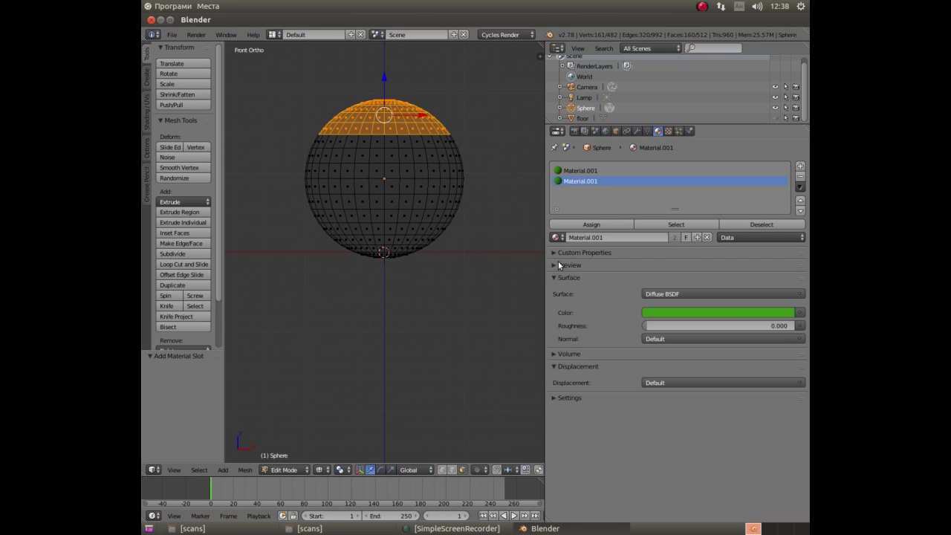
pyautogui.click(596, 225)
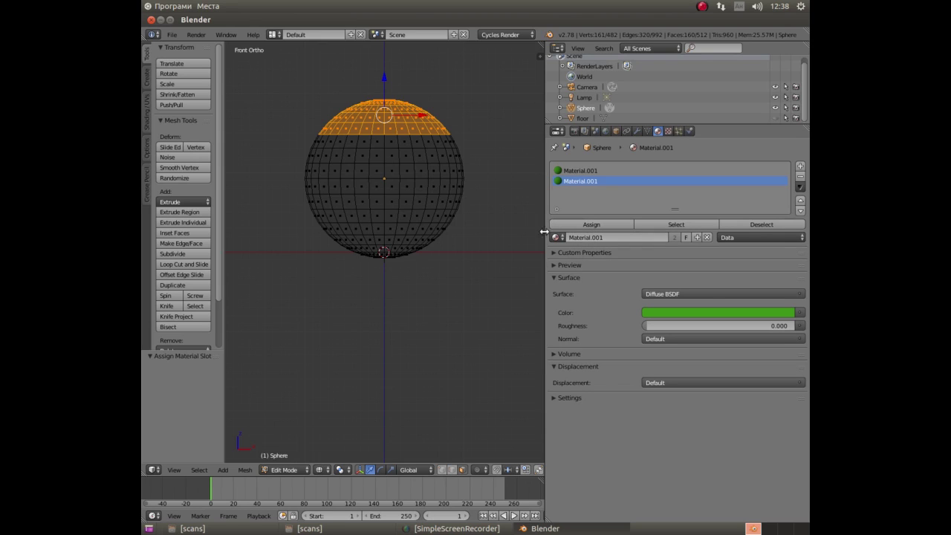
pyautogui.click(569, 172)
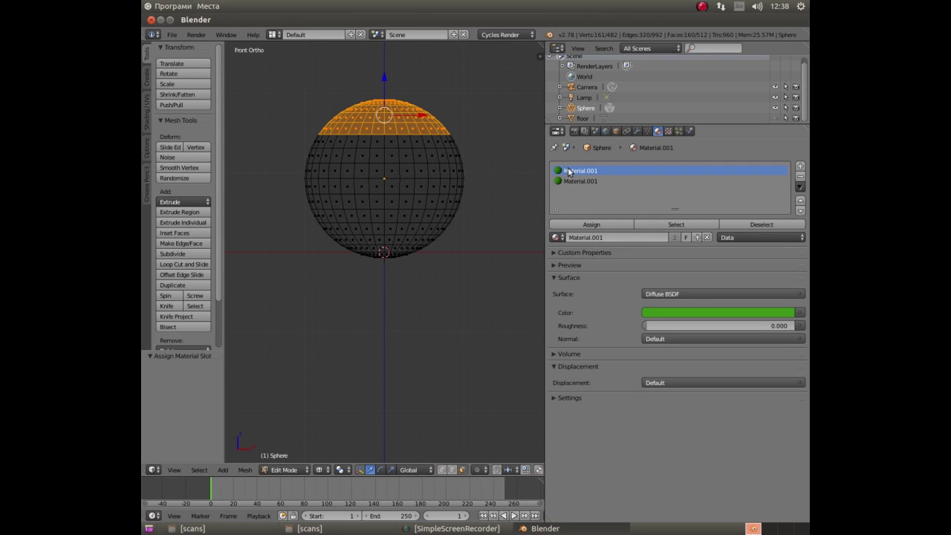
pyautogui.click(571, 182)
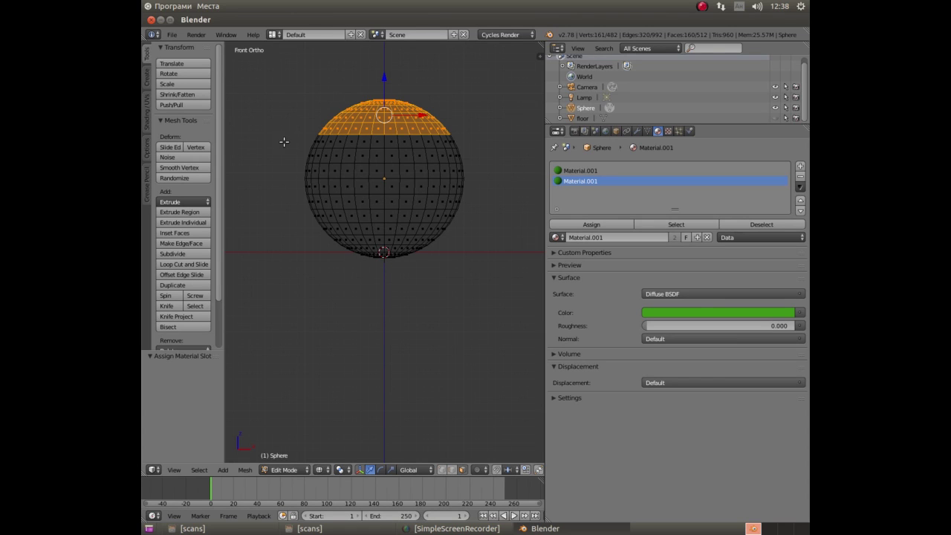
# Clear the selection and box-select the wide middle band of the sphere's faces.
pyautogui.press('a')
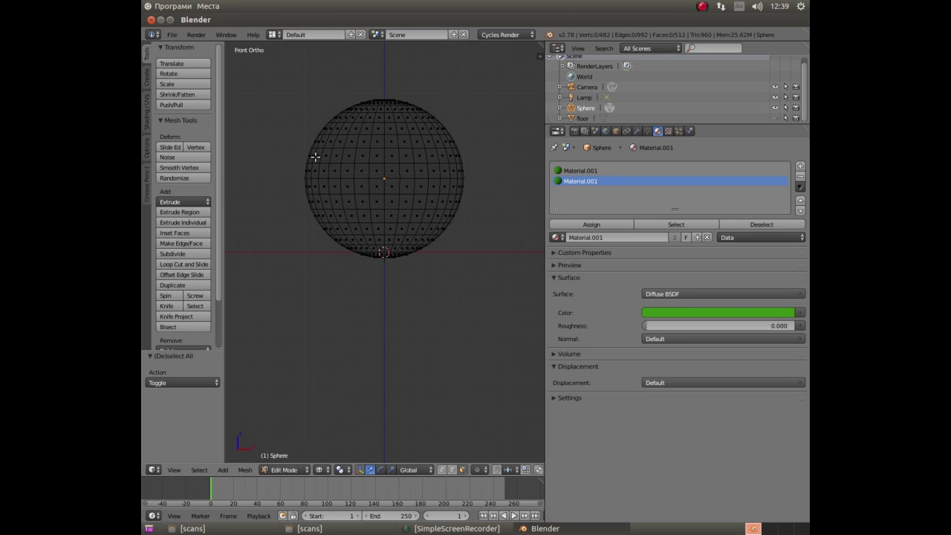
pyautogui.press('b')
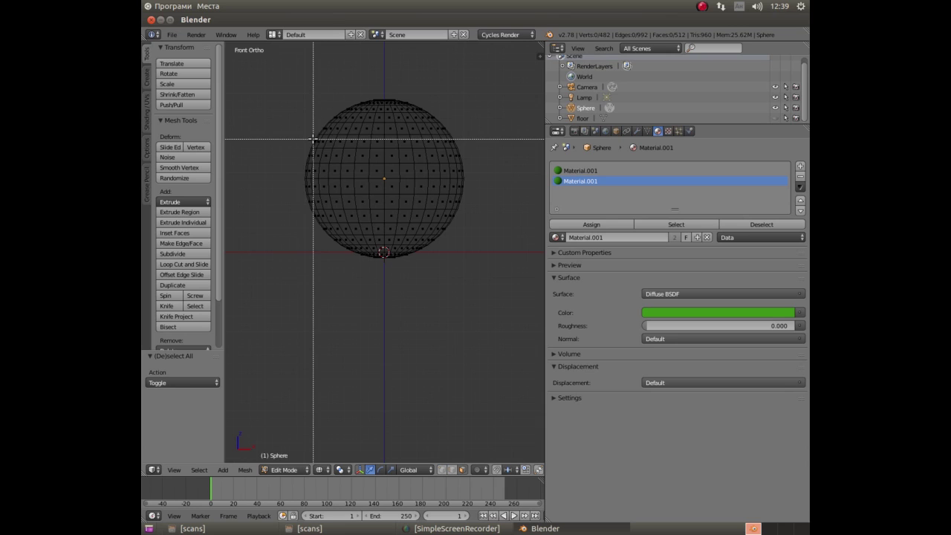
pyautogui.moveTo(303, 130); pyautogui.dragTo(469, 221)
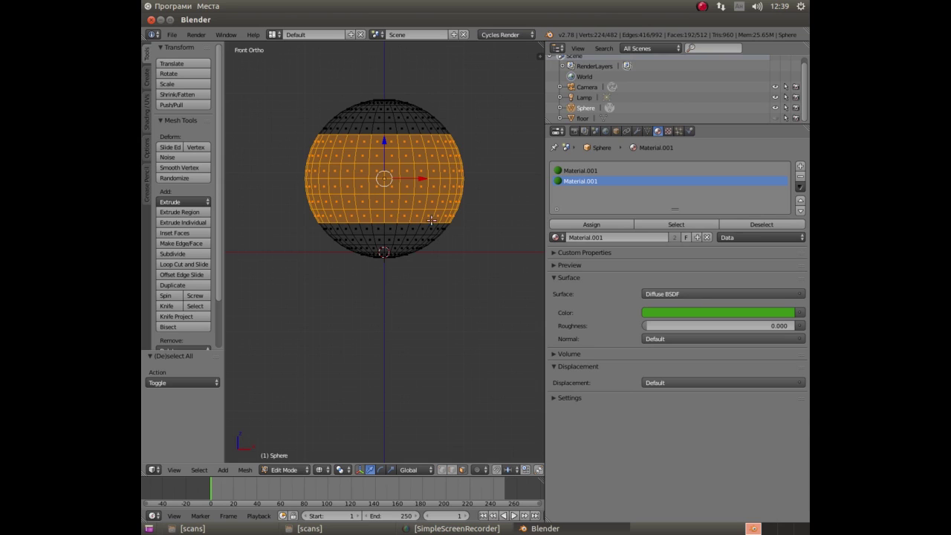
pyautogui.click(617, 225)
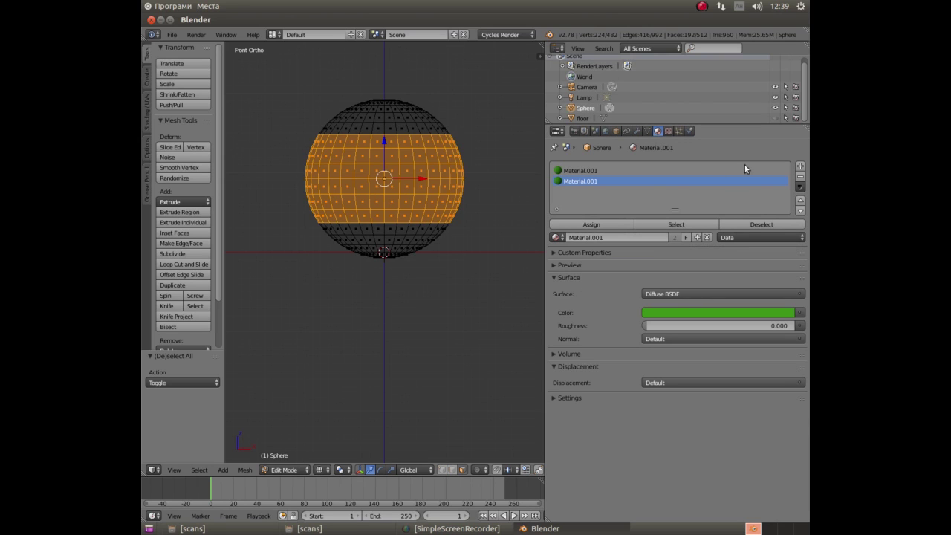
# Add a slot using the white Material with Use Nodes on, and assign it to the band.
pyautogui.click(800, 165)
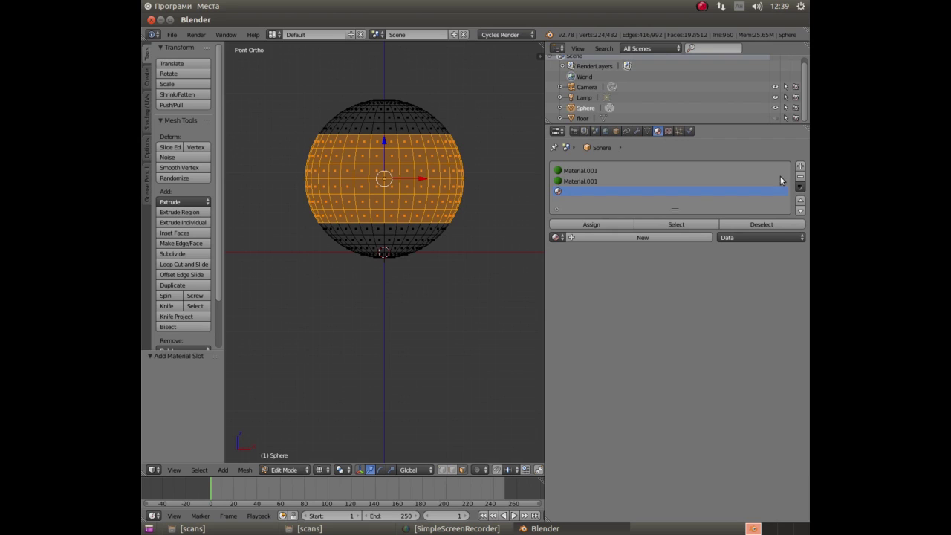
pyautogui.click(557, 237)
pyautogui.click(562, 254)
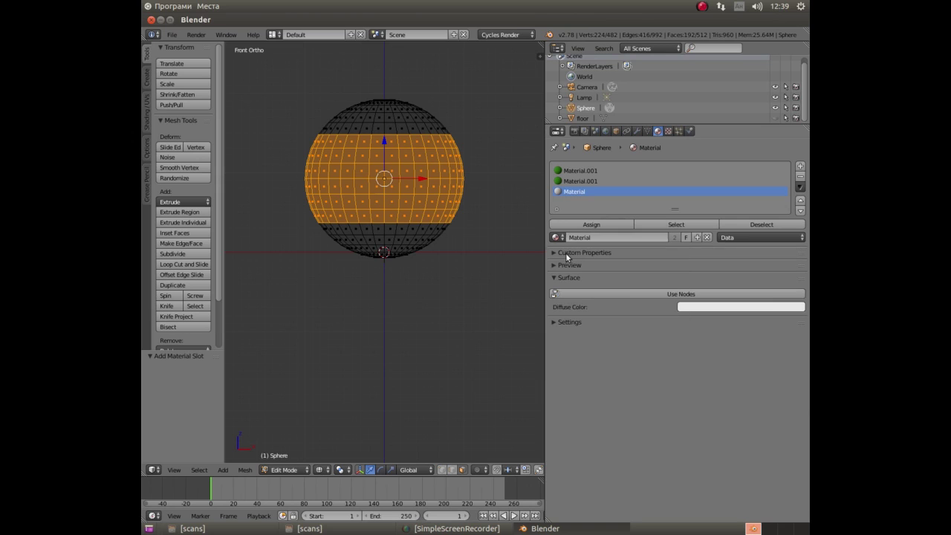
pyautogui.click(569, 224)
pyautogui.click(608, 293)
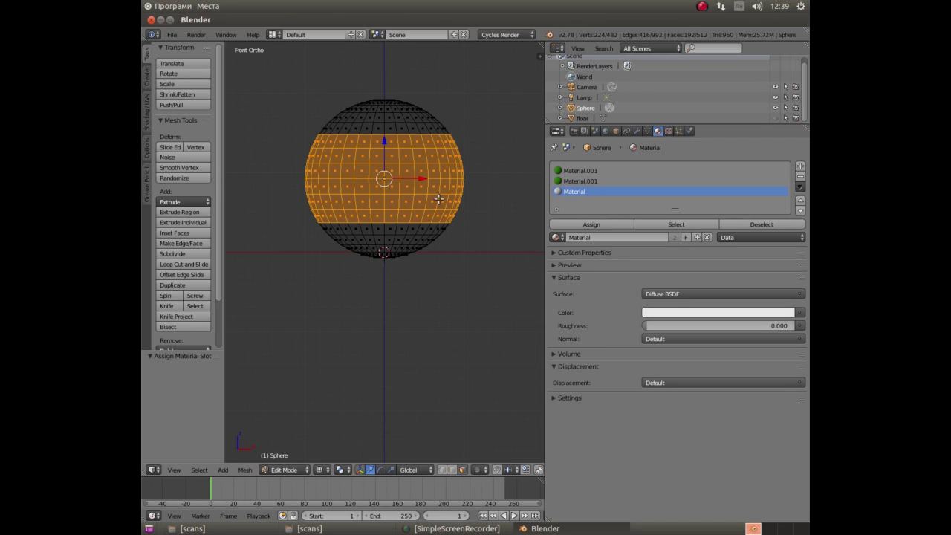
pyautogui.click(579, 225)
pyautogui.press('F12')
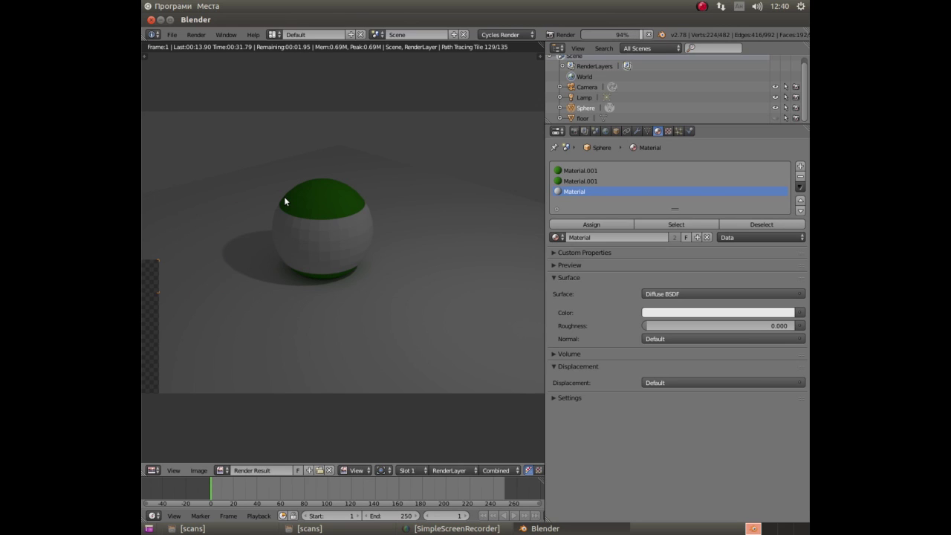
pyautogui.press('Escape')
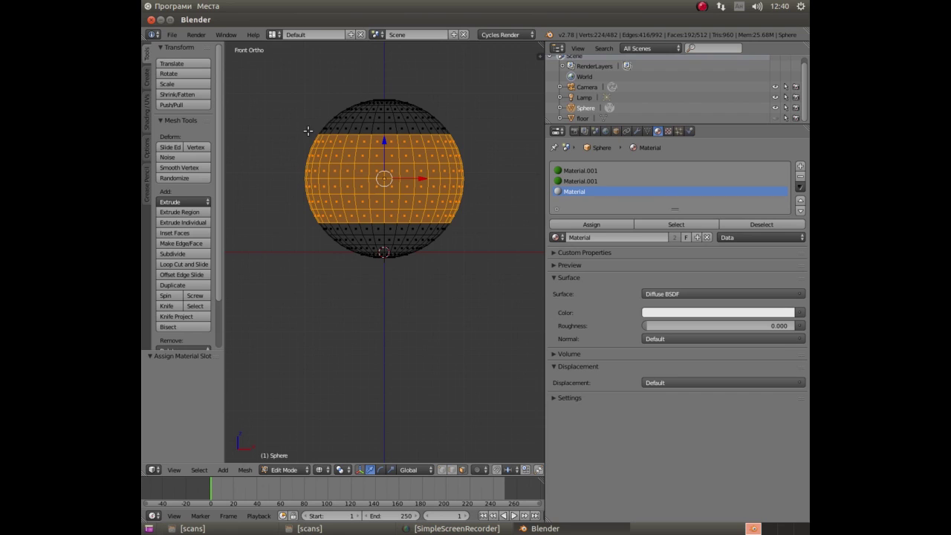
# Give the thin upper face ring a new slot using green Material.001.
pyautogui.scroll(2, 299, 136)
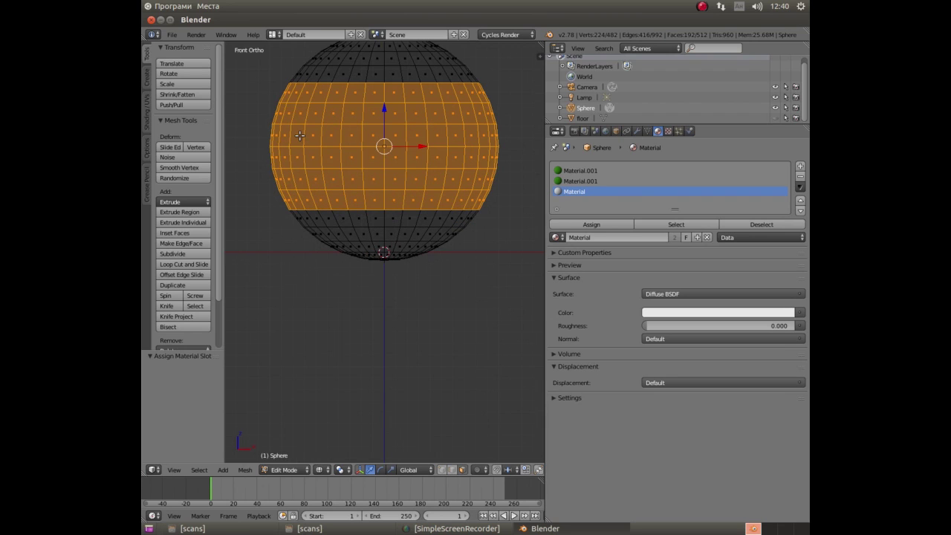
pyautogui.rightClick(307, 93)
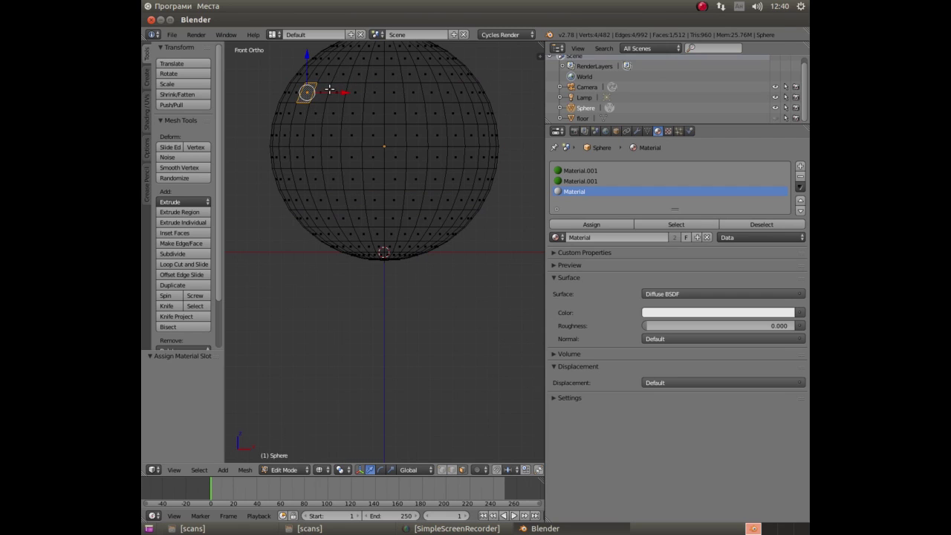
pyautogui.hotkey('ctrl', 'z')
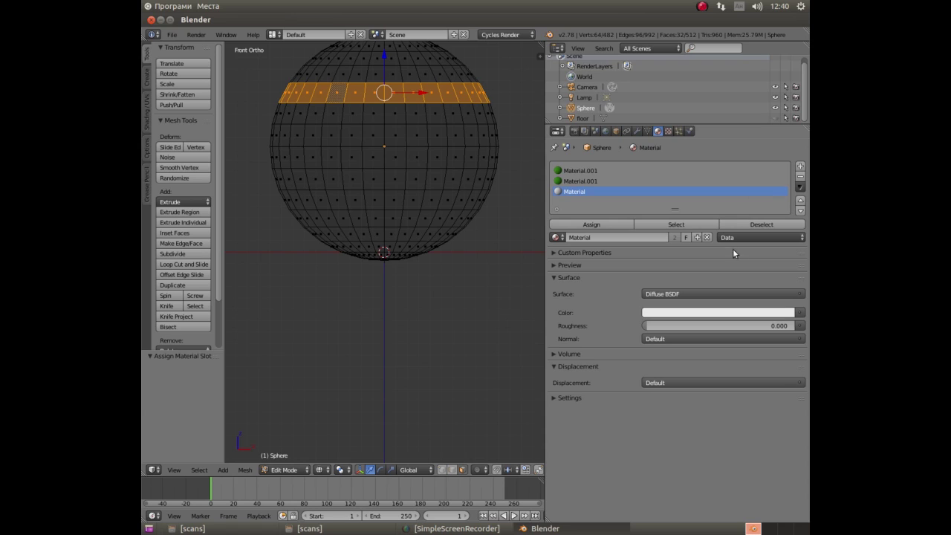
pyautogui.click(801, 166)
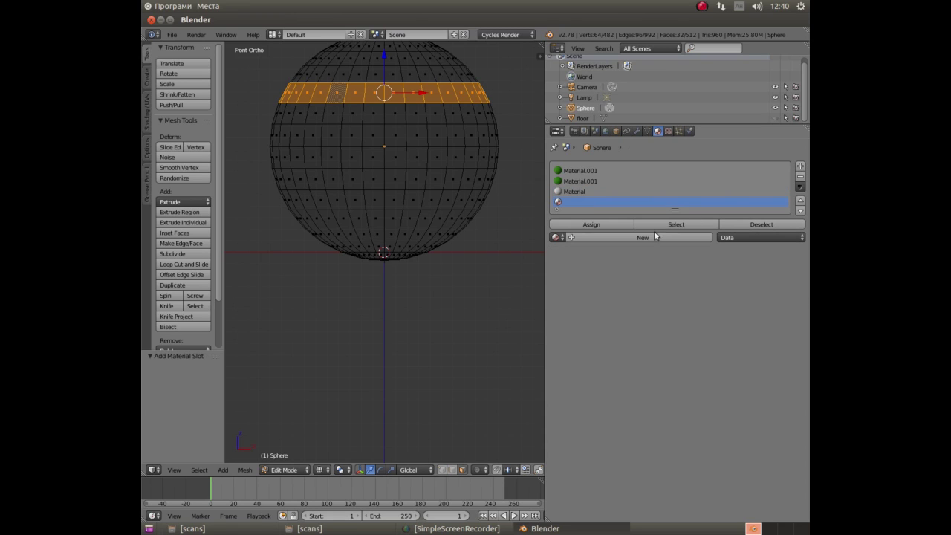
pyautogui.click(558, 237)
pyautogui.click(565, 262)
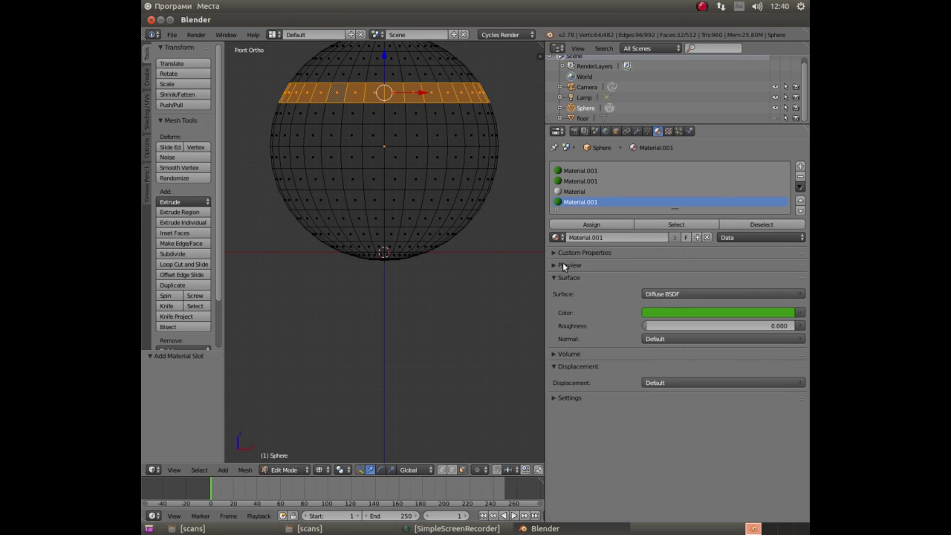
pyautogui.click(592, 224)
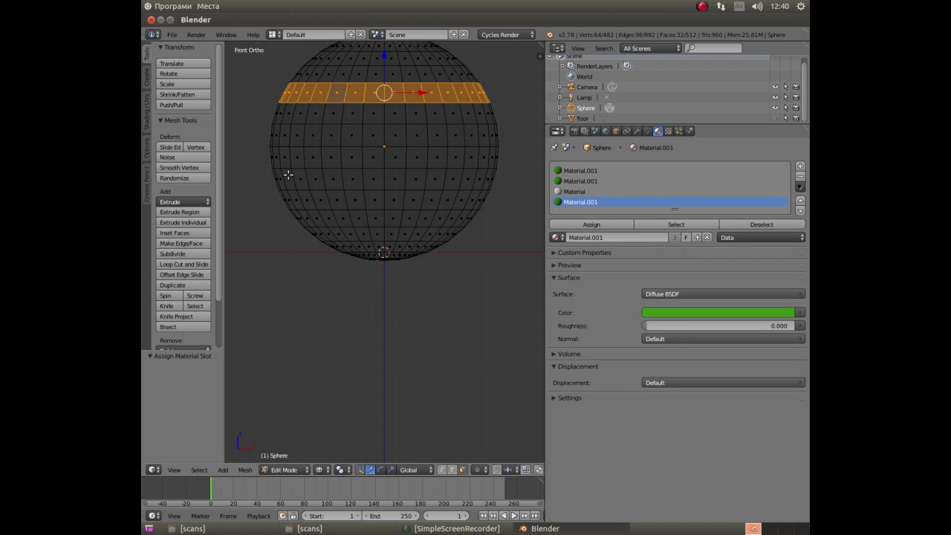
# Select a lower horizontal face ring and assign it another slot with green Material.001.
pyautogui.rightClick(287, 176)
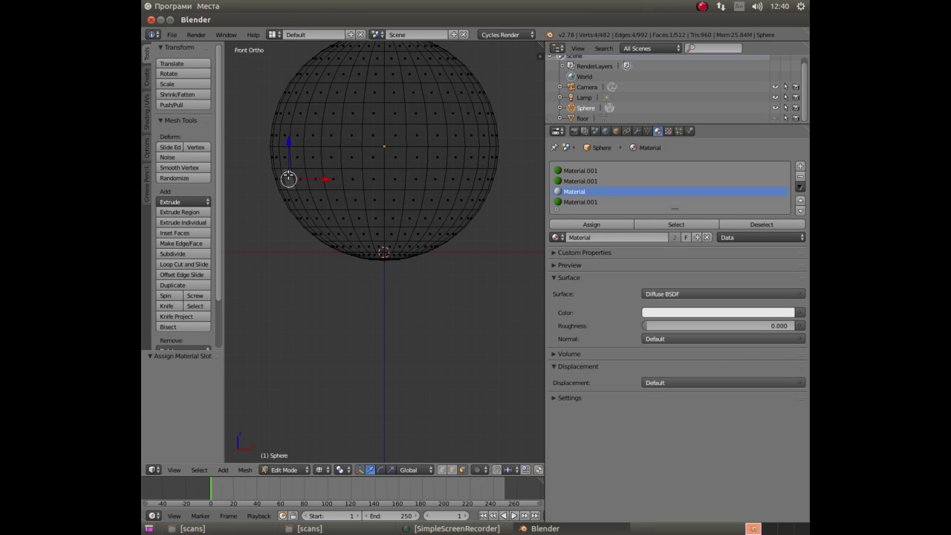
pyautogui.rightClick(300, 179)
pyautogui.rightClick(291, 179)
pyautogui.keyDown('alt'); pyautogui.rightClick(294, 179); pyautogui.keyUp('alt')
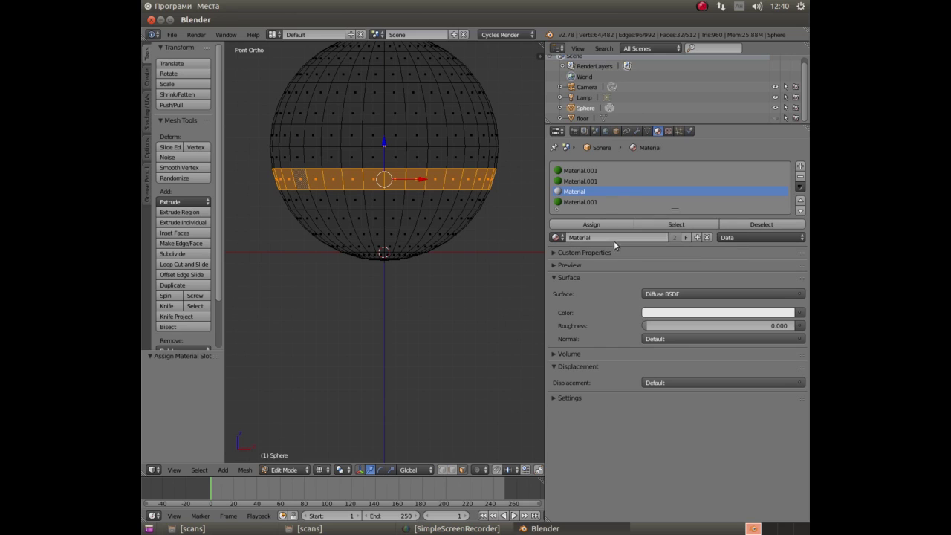
pyautogui.click(801, 168)
pyautogui.click(573, 245)
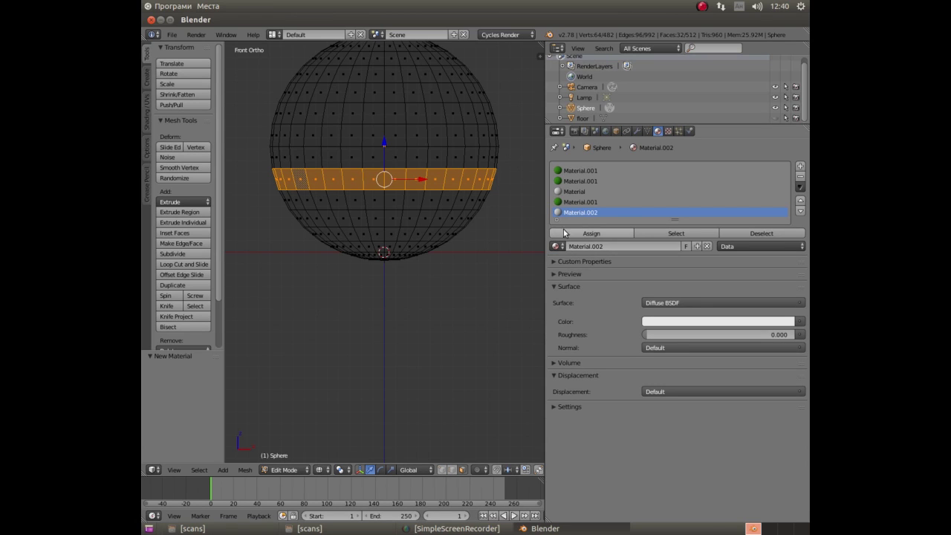
pyautogui.click(553, 246)
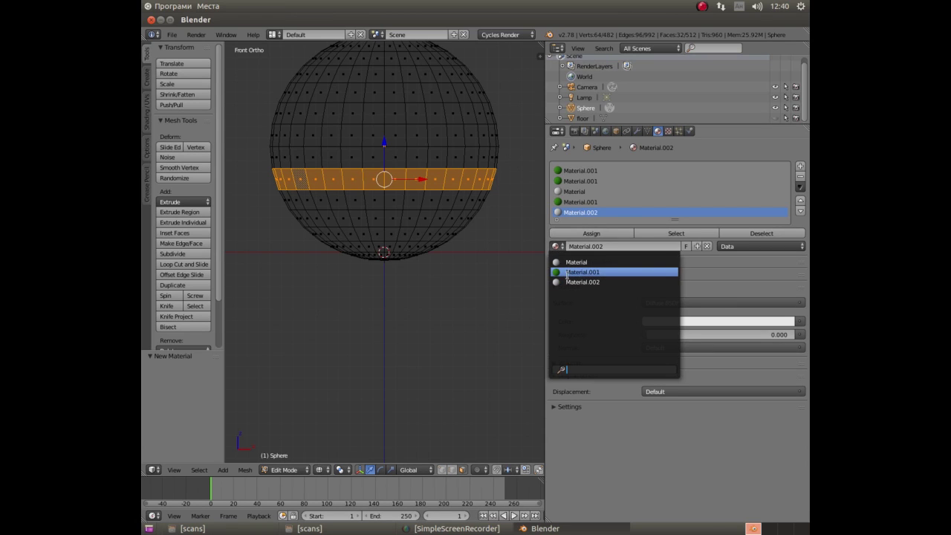
pyautogui.click(570, 272)
pyautogui.click(588, 233)
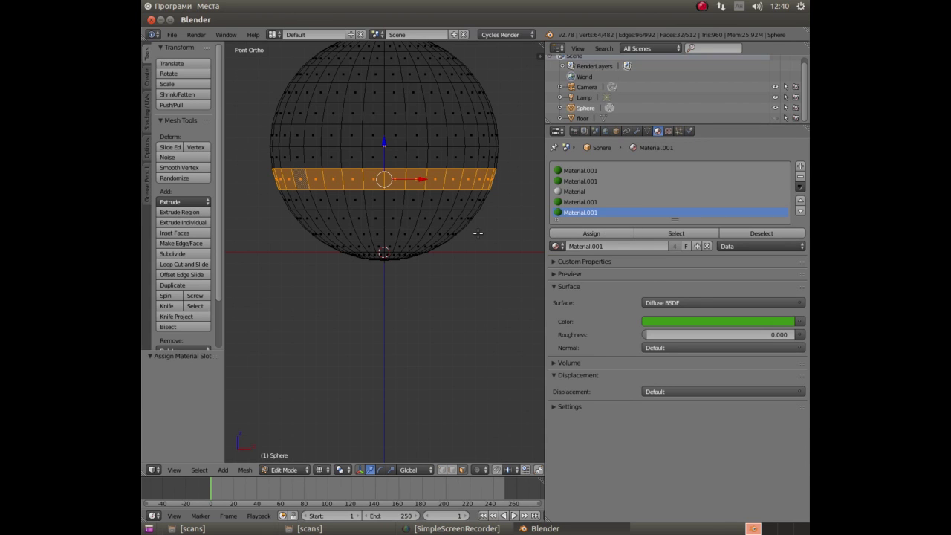
pyautogui.press('F12')
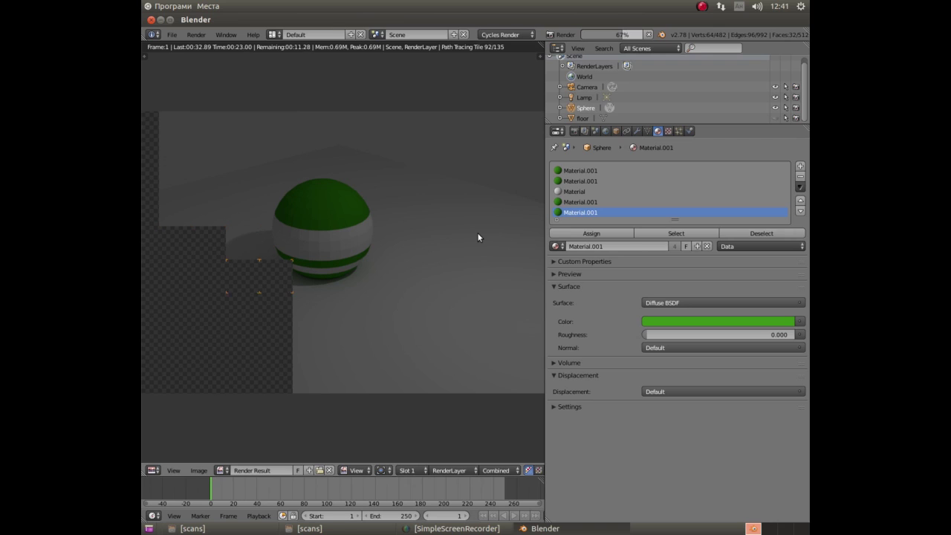
pyautogui.press('Escape')
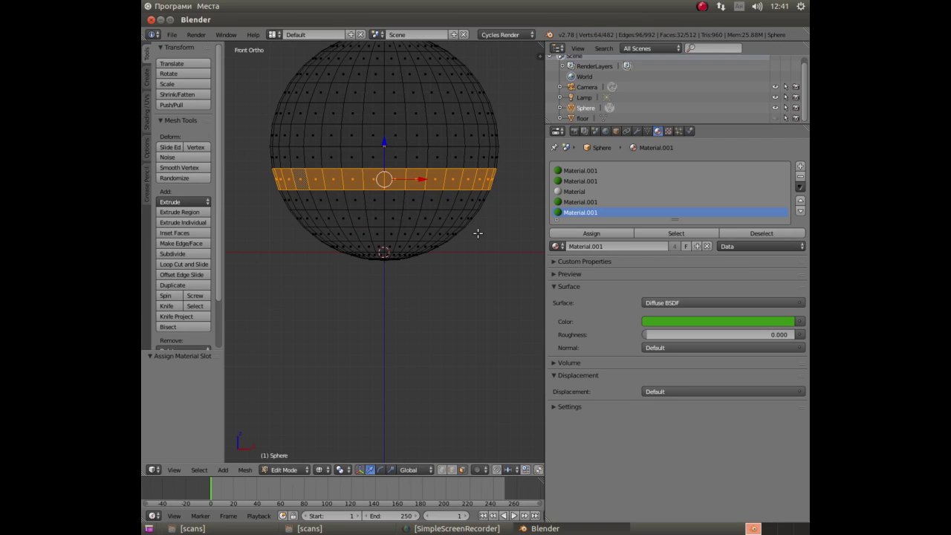
# Select the upper face ring and switch its slot from Material.001 to the white Material.
pyautogui.rightClick(288, 90)
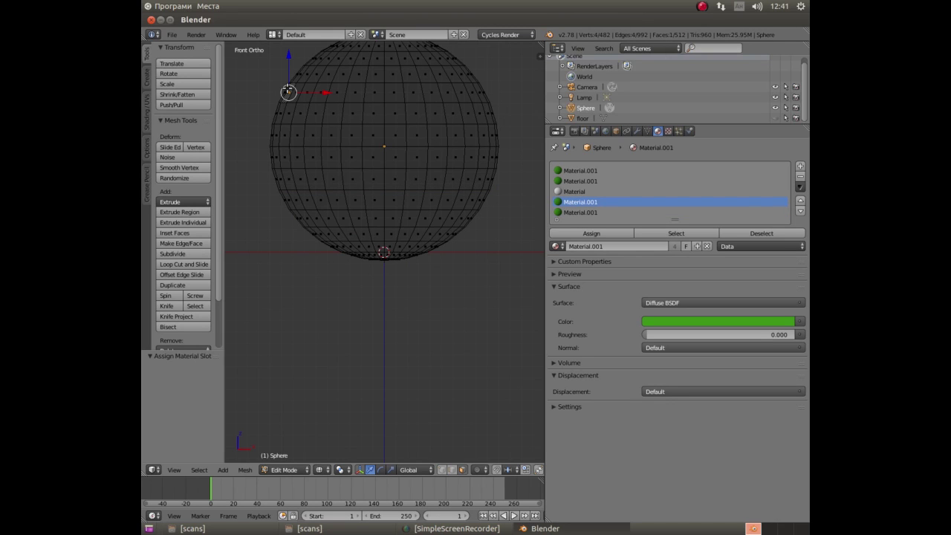
pyautogui.rightClick(301, 75)
pyautogui.rightClick(295, 93)
pyautogui.rightClick(298, 76)
pyautogui.rightClick(296, 93)
pyautogui.rightClick(307, 74)
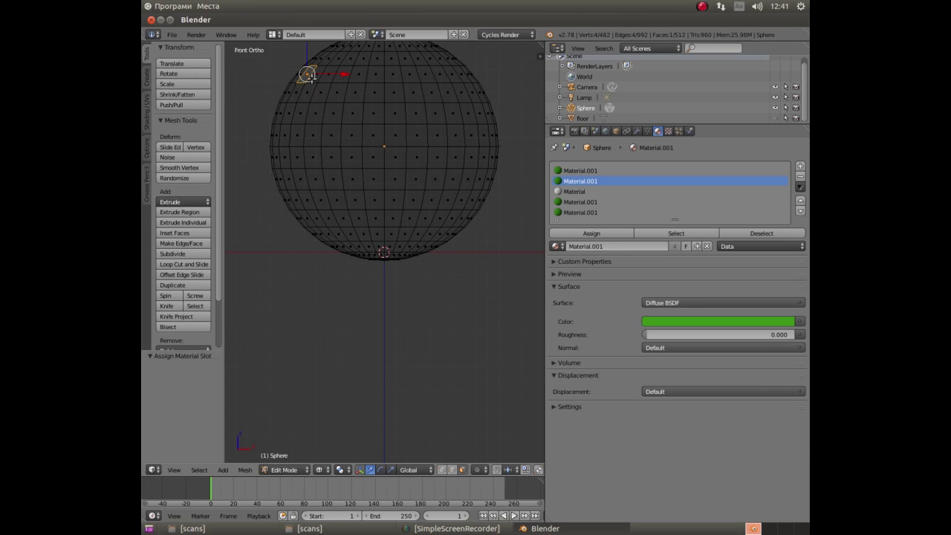
pyautogui.keyDown('alt'); pyautogui.rightClick(318, 74); pyautogui.keyUp('alt')
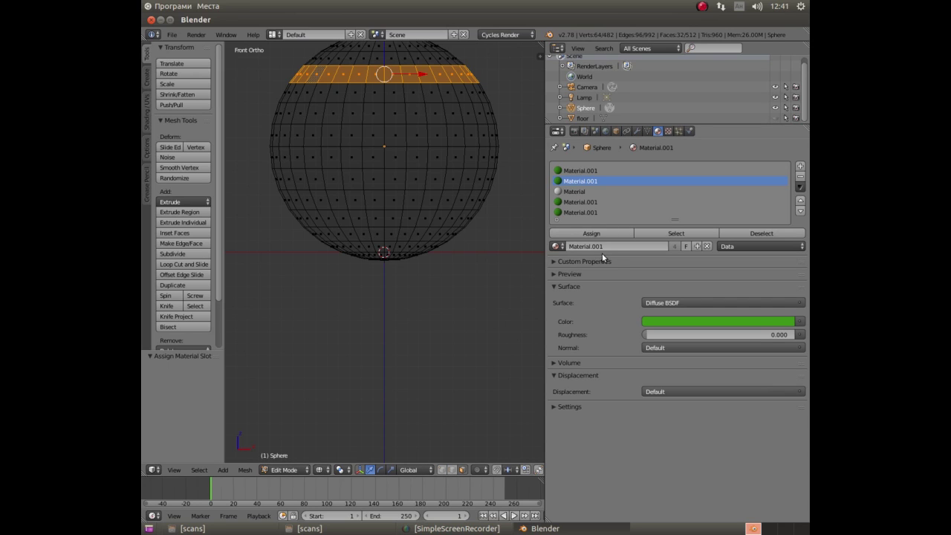
pyautogui.click(553, 246)
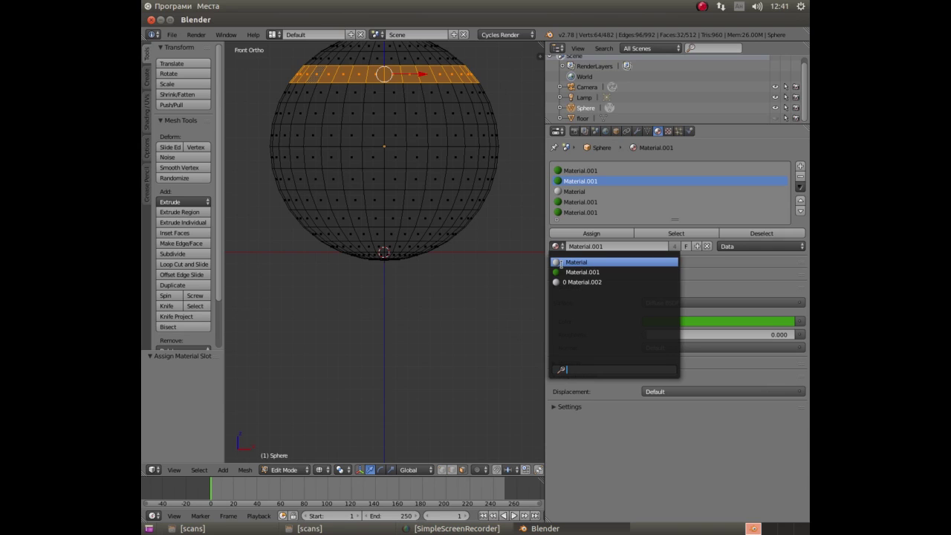
pyautogui.click(561, 262)
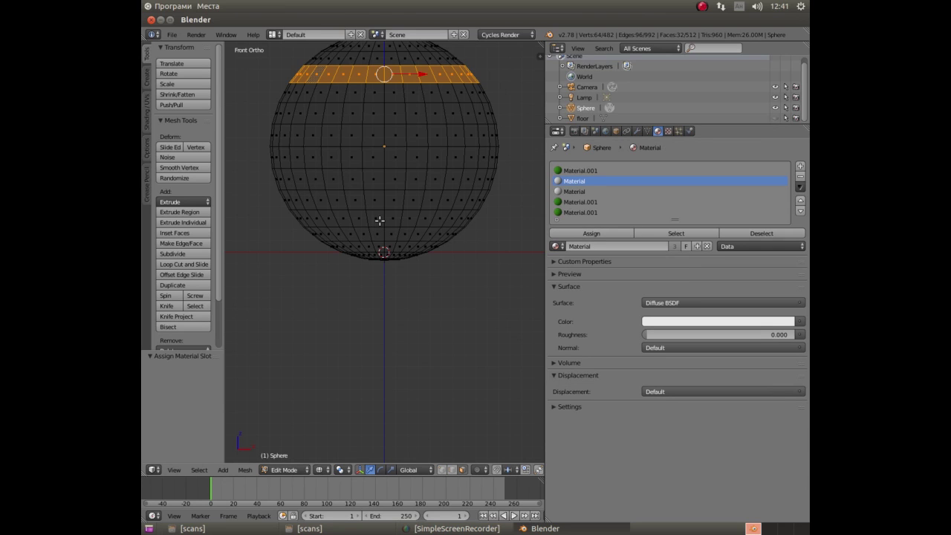
# Render a Cycles preview, then set the slot back to Material.001 and assign it to the selected faces.
pyautogui.press('F12')
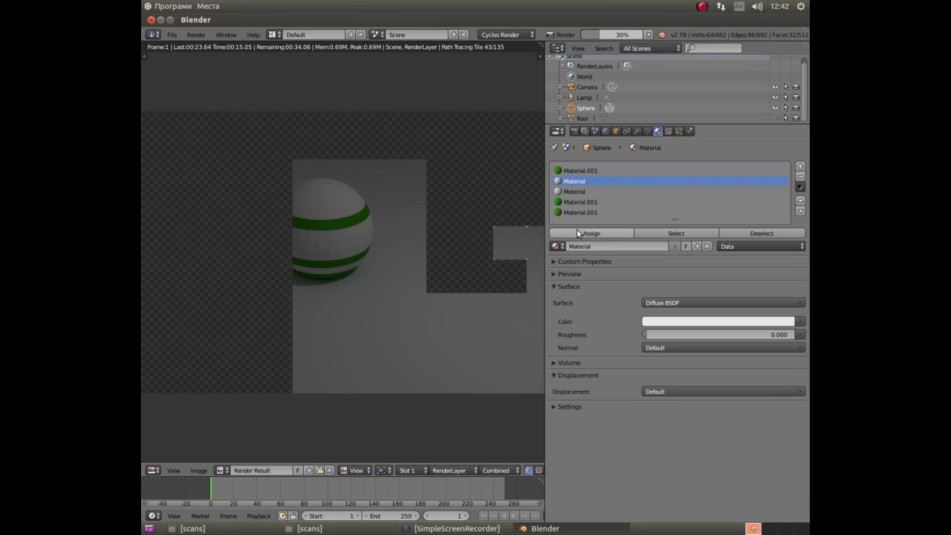
pyautogui.click(556, 249)
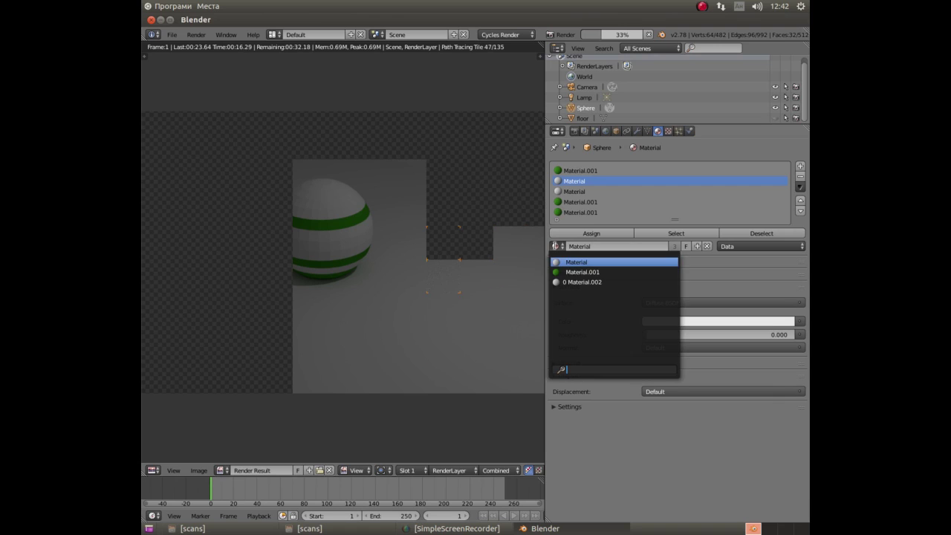
pyautogui.click(567, 274)
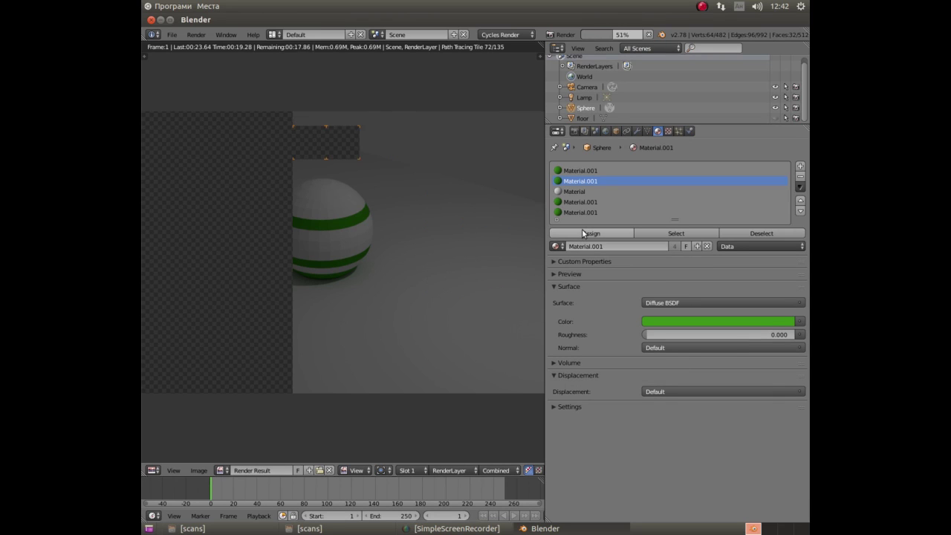
pyautogui.click(583, 231)
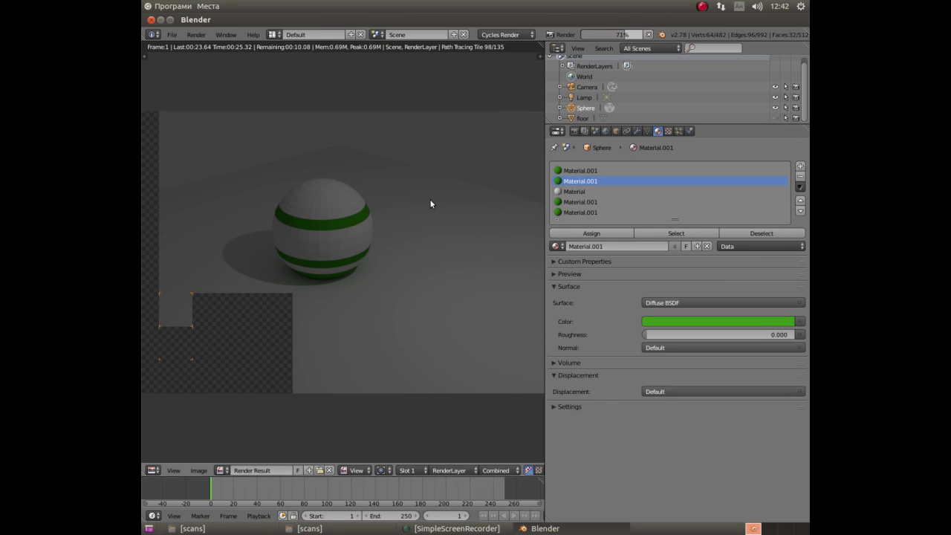
# Leave the render and assign the white Material to a face ring near the sphere's top.
pyautogui.press('Escape')
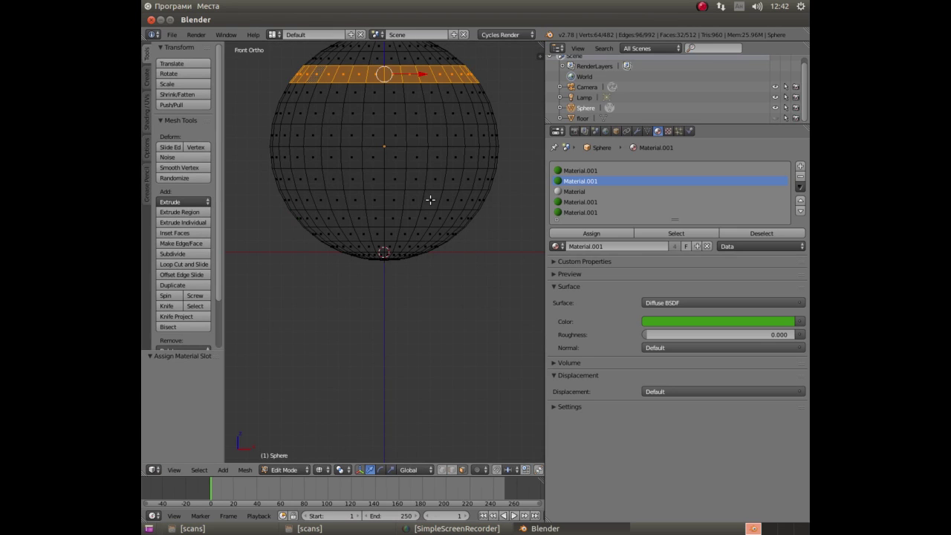
pyautogui.rightClick(339, 88)
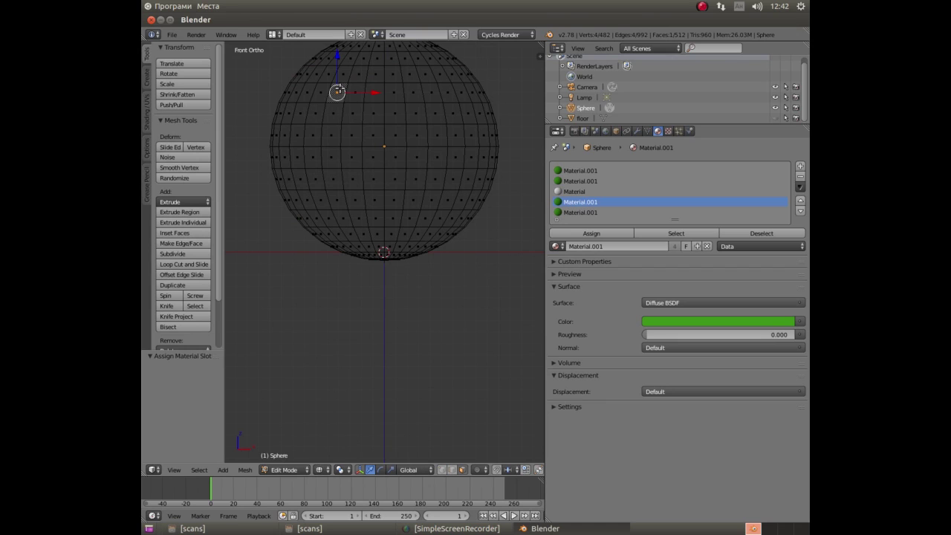
pyautogui.rightClick(342, 74)
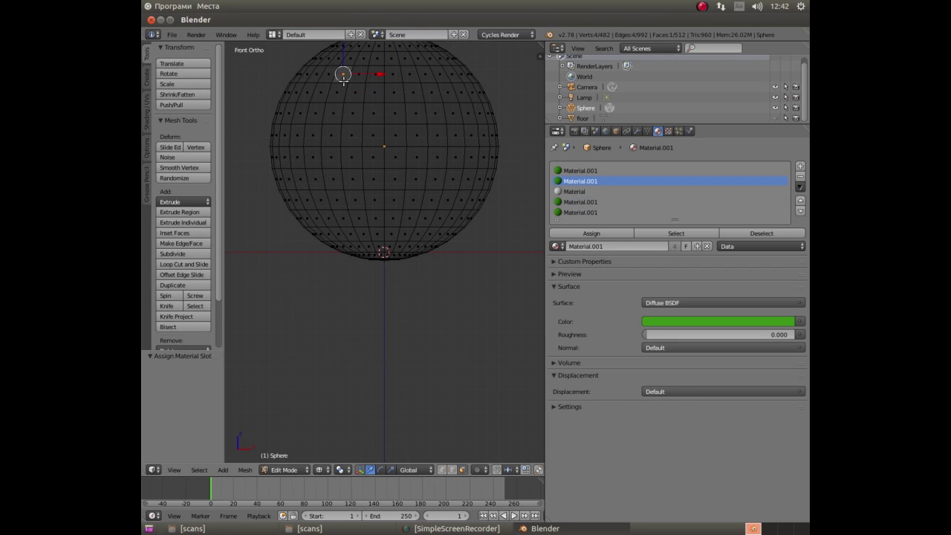
pyautogui.rightClick(332, 87)
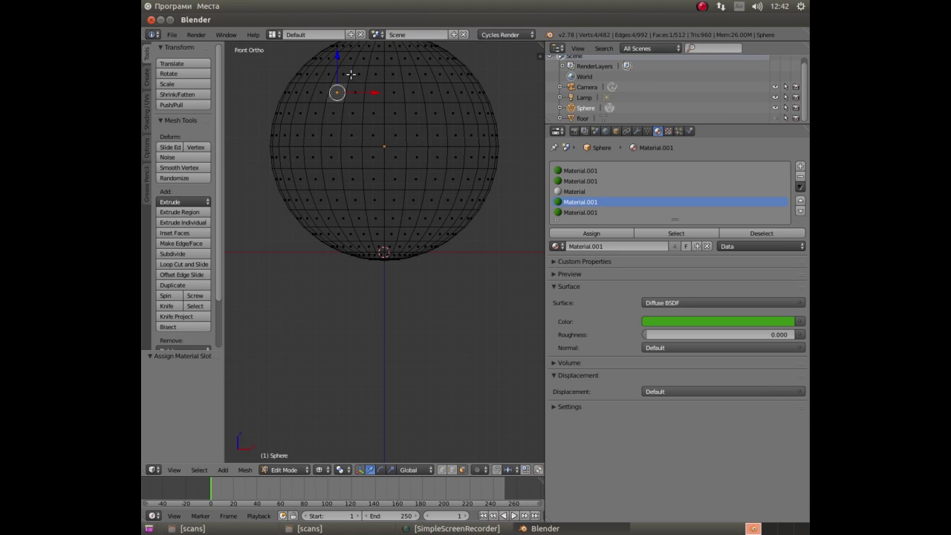
pyautogui.rightClick(349, 73)
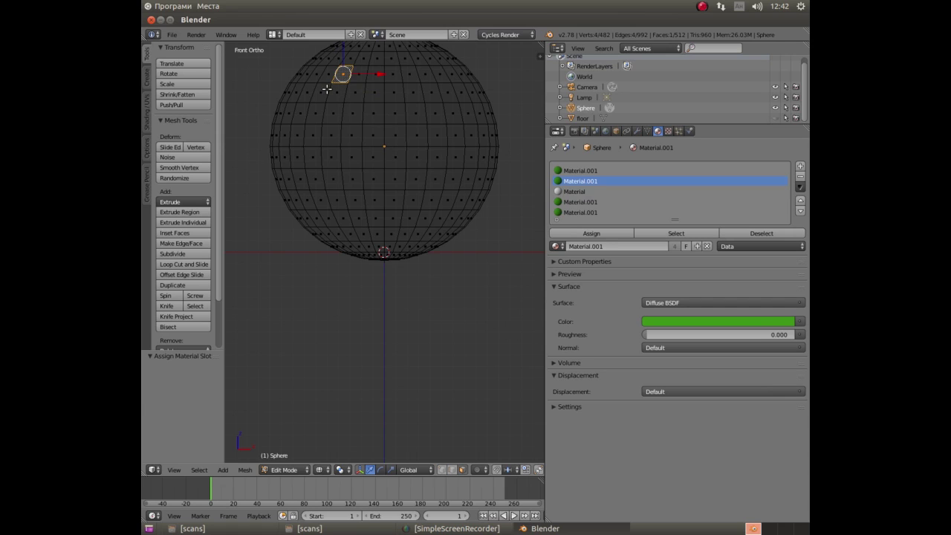
pyautogui.rightClick(327, 90)
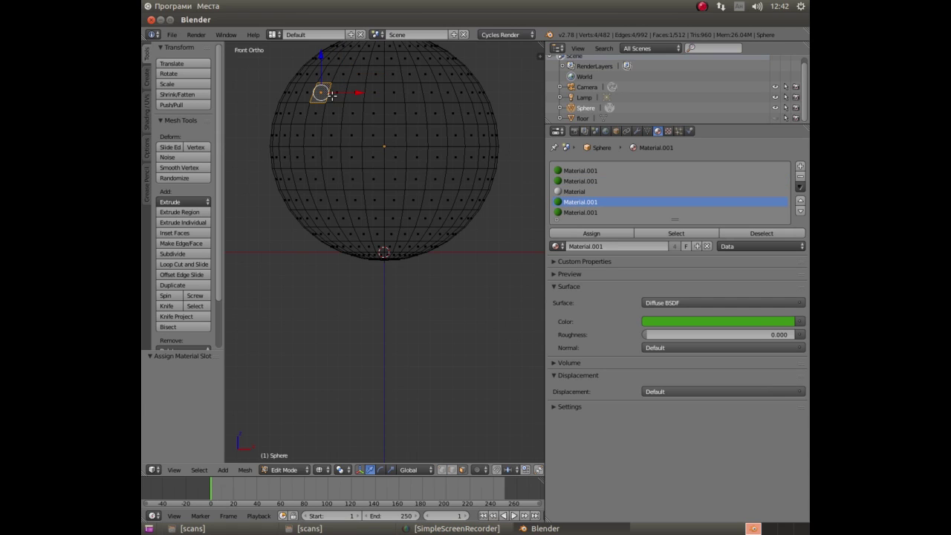
pyautogui.keyDown('alt'); pyautogui.rightClick(332, 96); pyautogui.keyUp('alt')
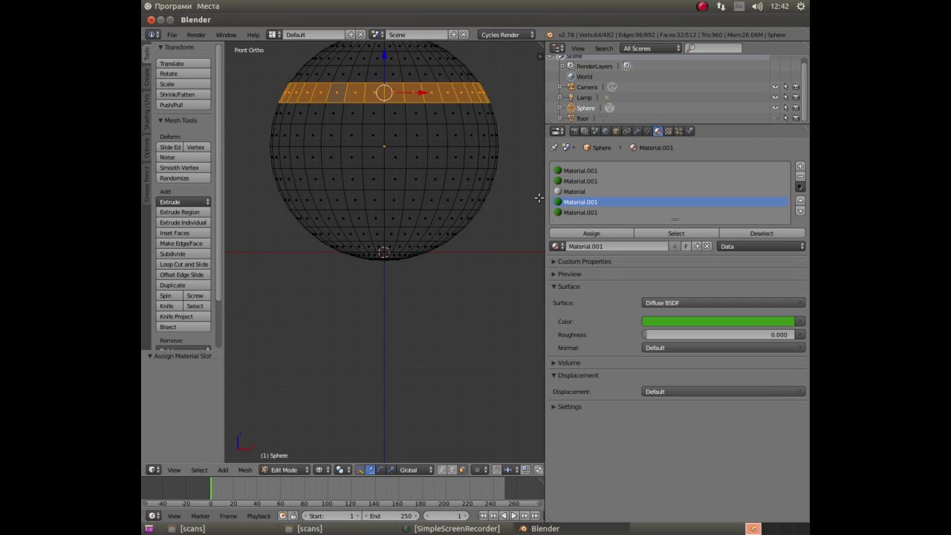
pyautogui.click(554, 247)
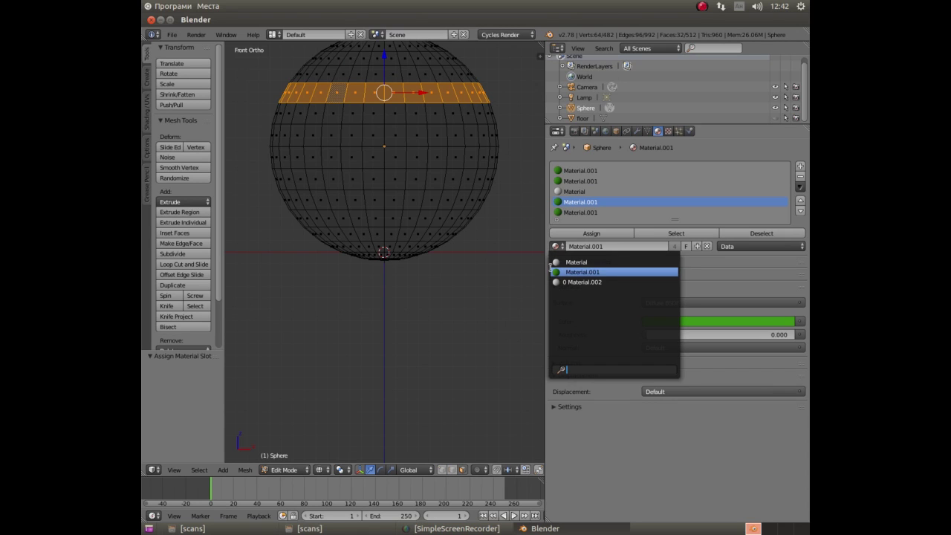
pyautogui.click(563, 262)
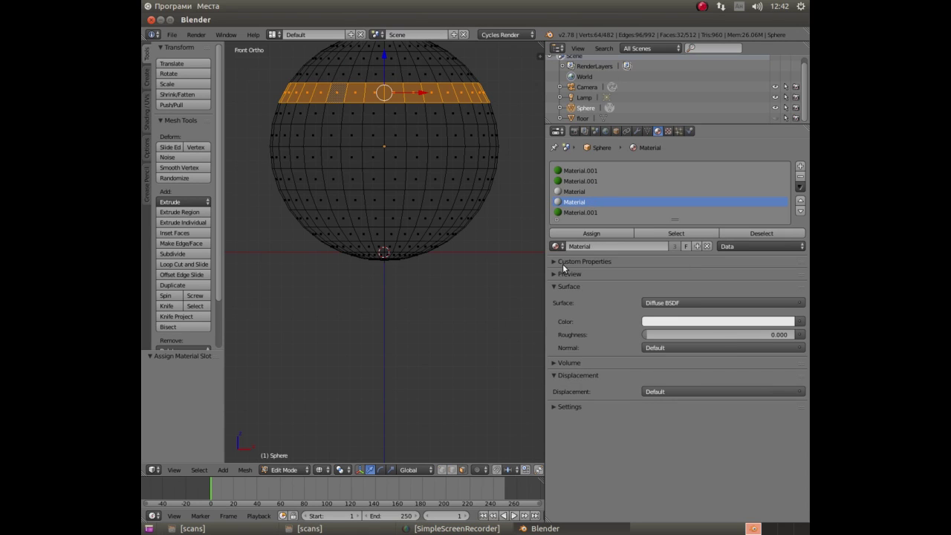
pyautogui.click(590, 235)
pyautogui.click(590, 235)
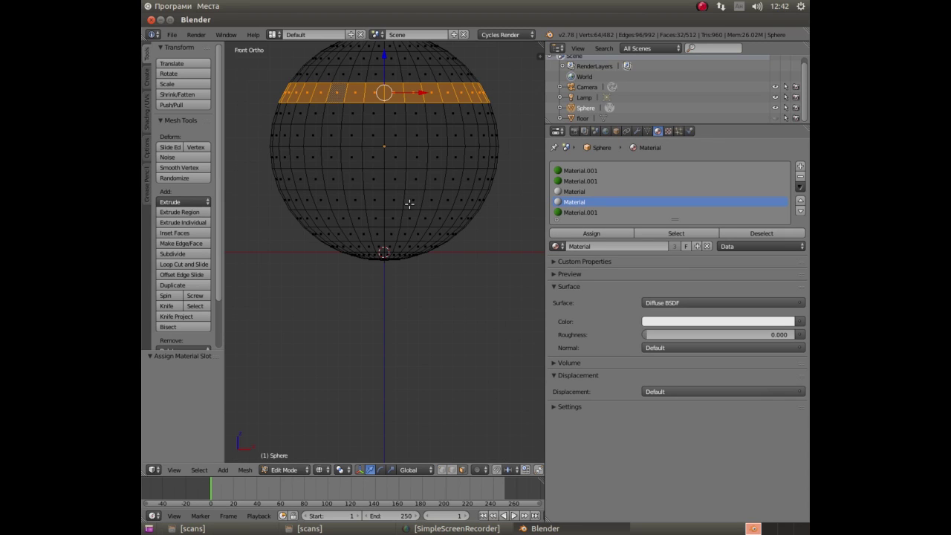
# Select a lower face ring plus the upper ring and assign them green Material.001.
pyautogui.rightClick(354, 201)
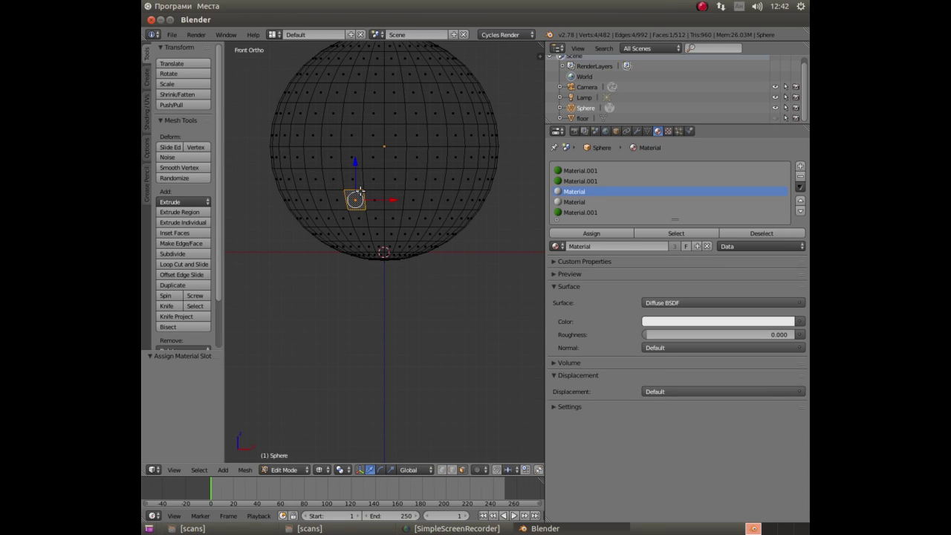
pyautogui.keyDown('alt'); pyautogui.rightClick(343, 199); pyautogui.keyUp('alt')
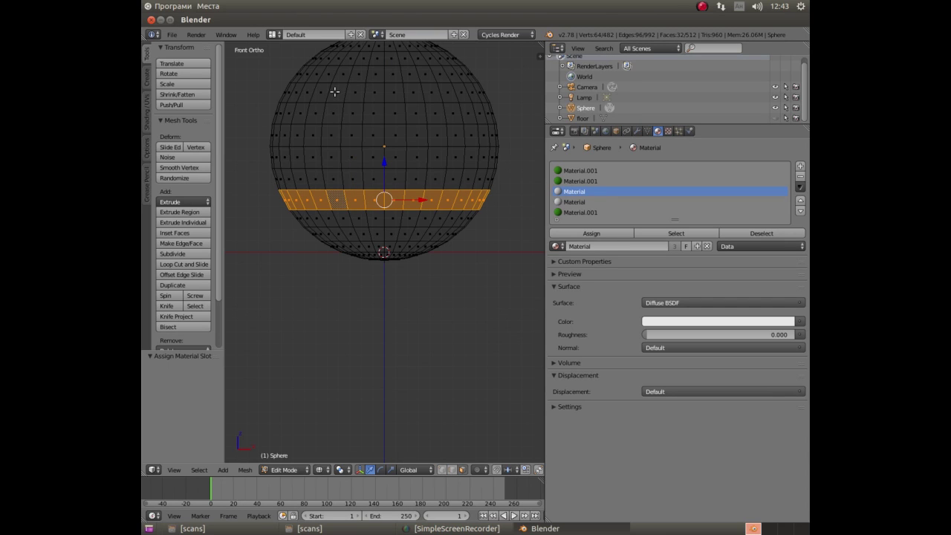
pyautogui.keyDown('alt'); pyautogui.keyDown('shift'); pyautogui.rightClick(335, 92); pyautogui.keyUp('shift'); pyautogui.keyUp('alt')
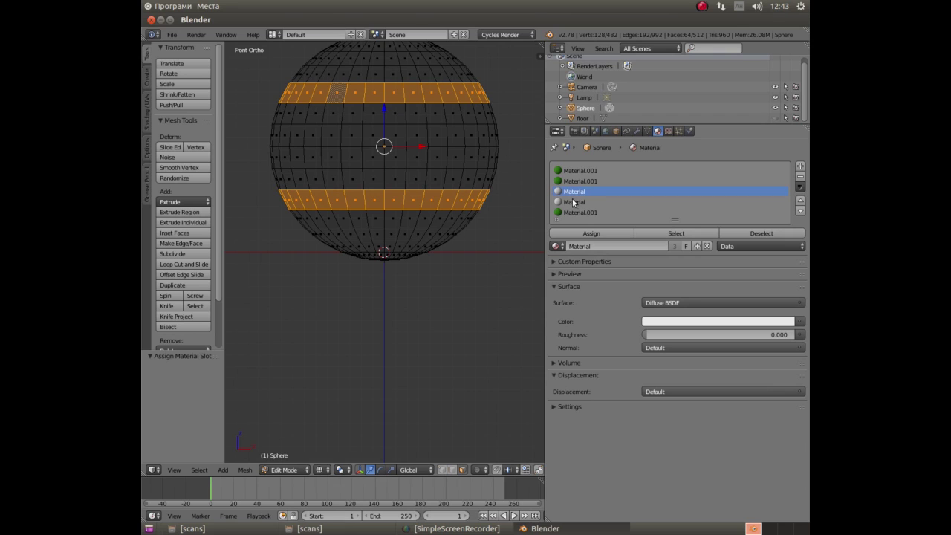
pyautogui.click(556, 246)
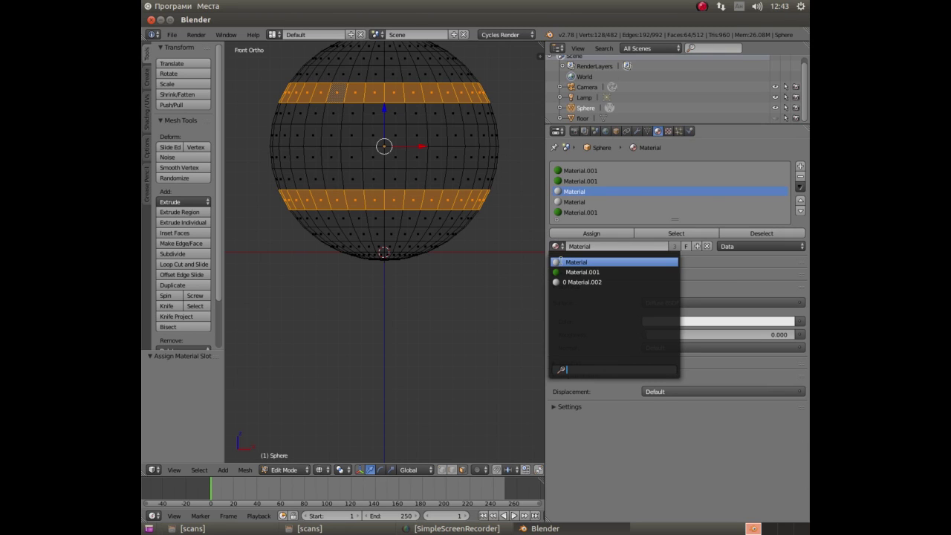
pyautogui.click(570, 272)
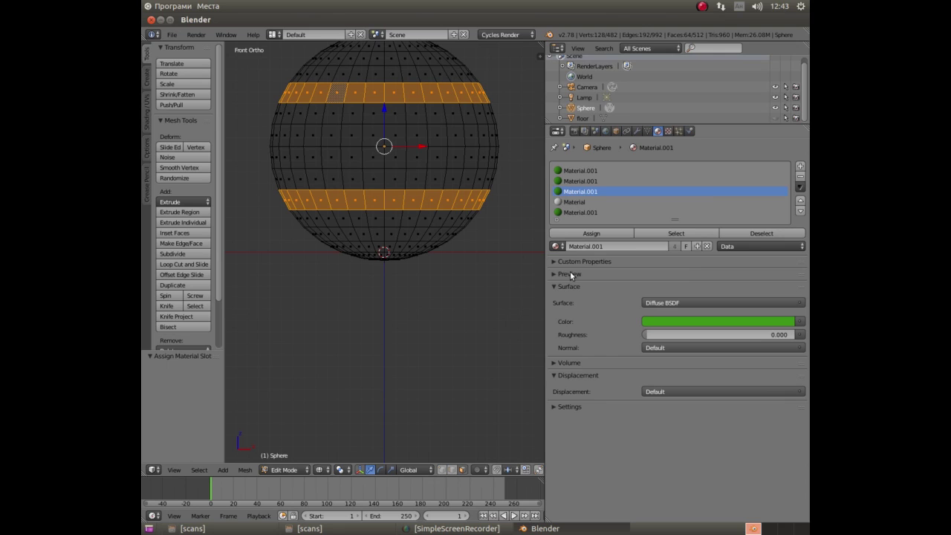
pyautogui.click(594, 235)
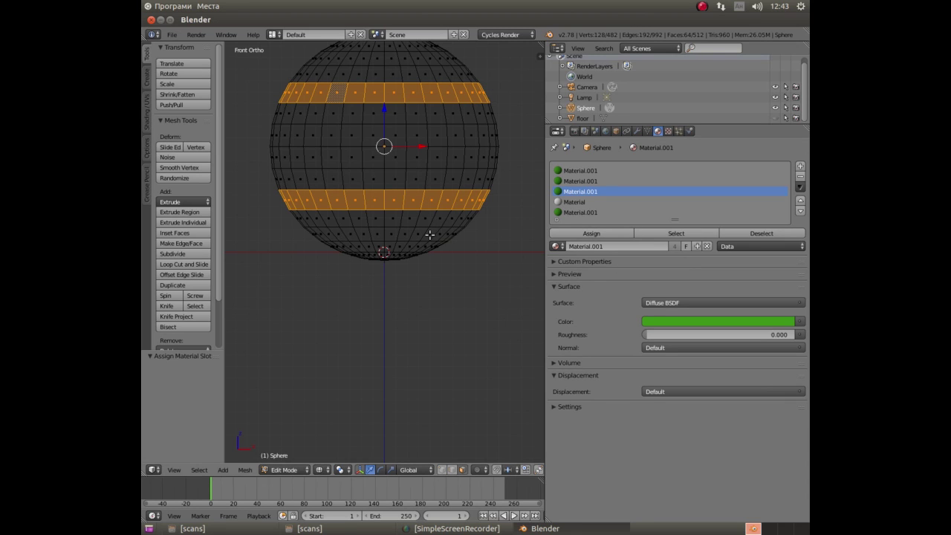
pyautogui.press('F12')
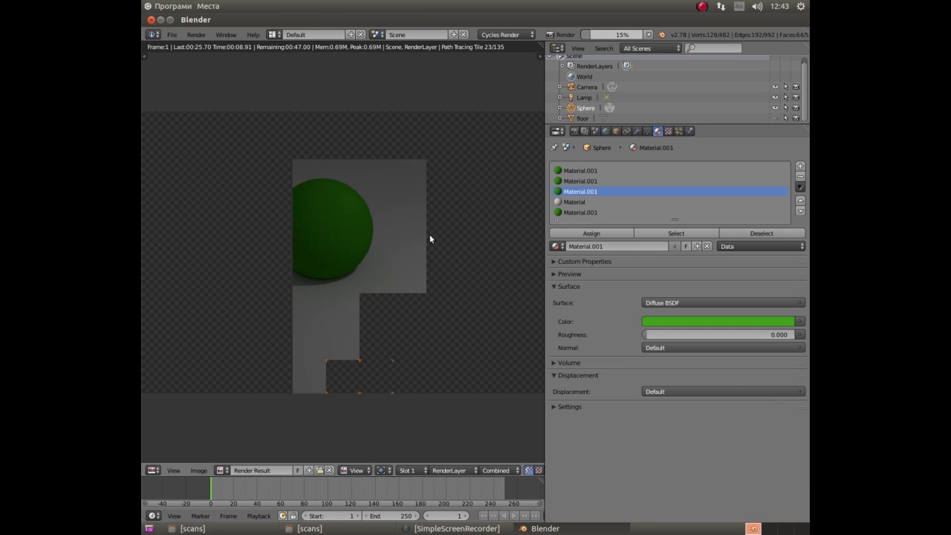
pyautogui.press('Escape')
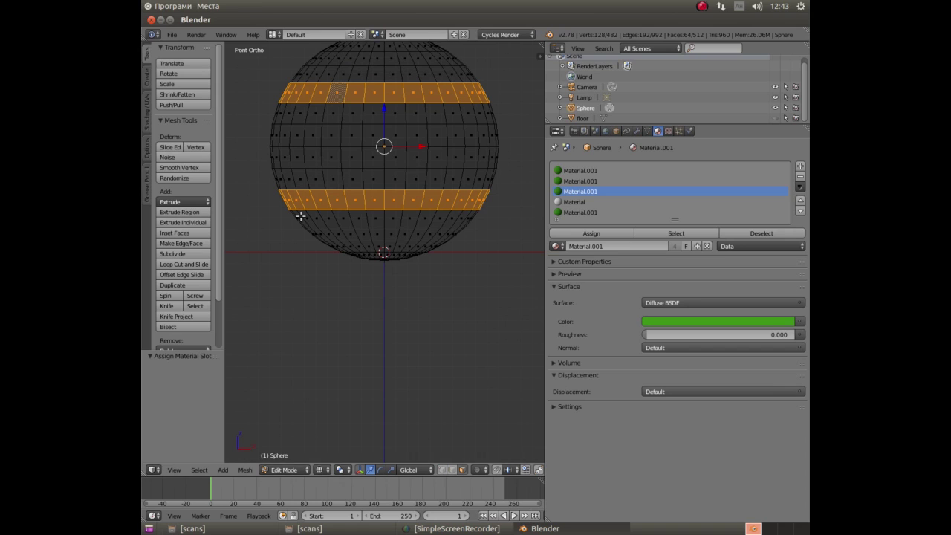
# Delete the old sphere, add a new 32x16 UV Sphere, and give it new Material.003.
pyautogui.press('Tab')
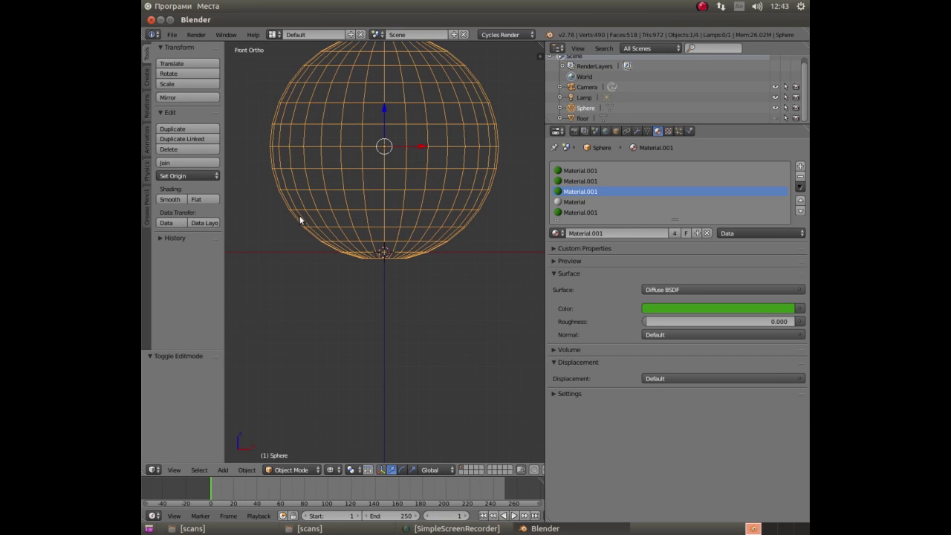
pyautogui.press('x')
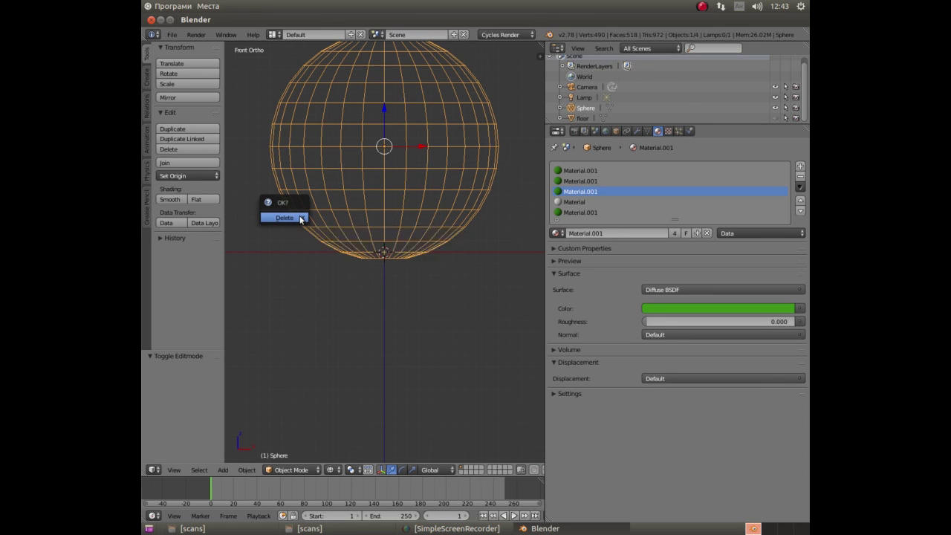
pyautogui.click(301, 217)
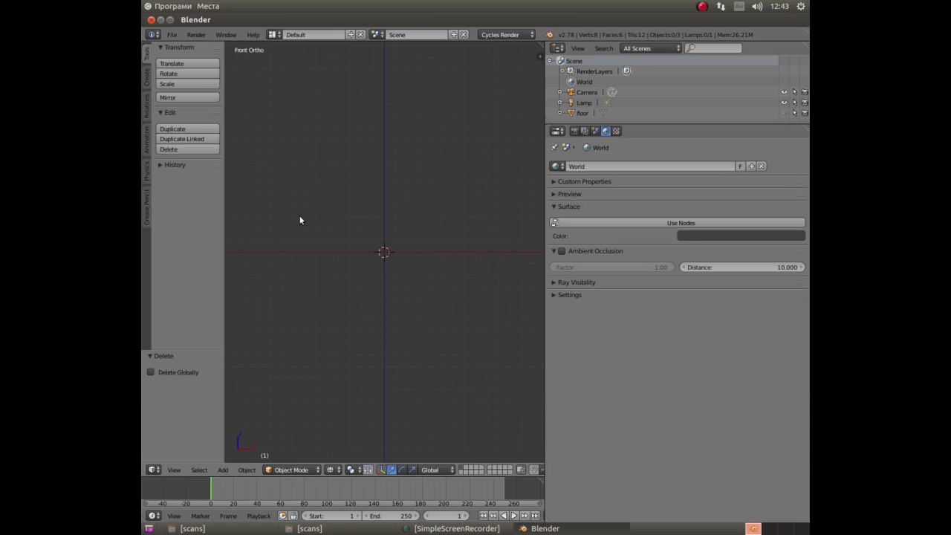
pyautogui.hotkey('shift', 'a')
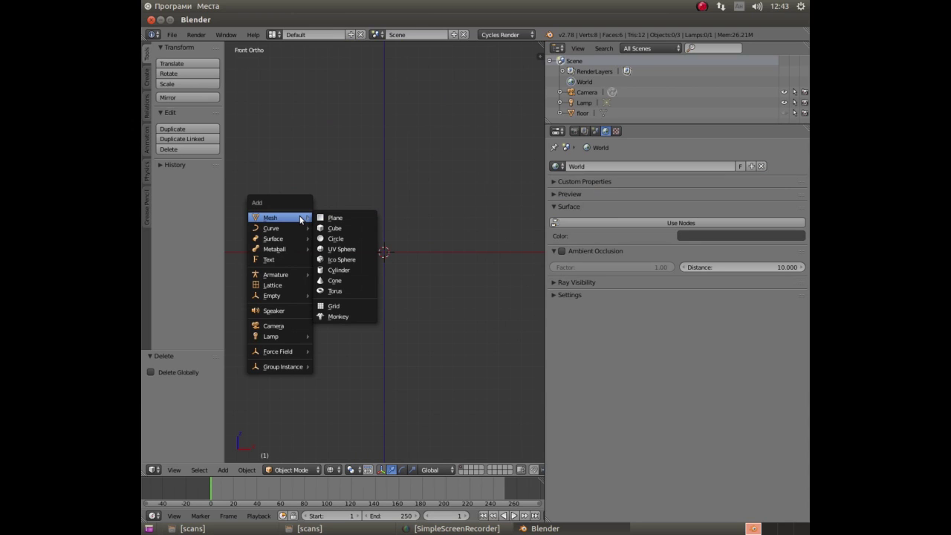
pyautogui.click(352, 255)
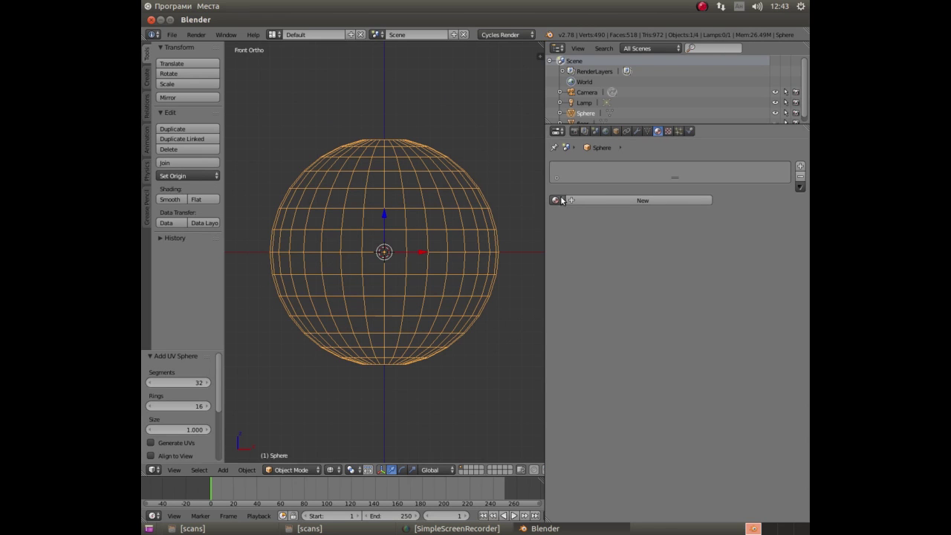
pyautogui.click(590, 198)
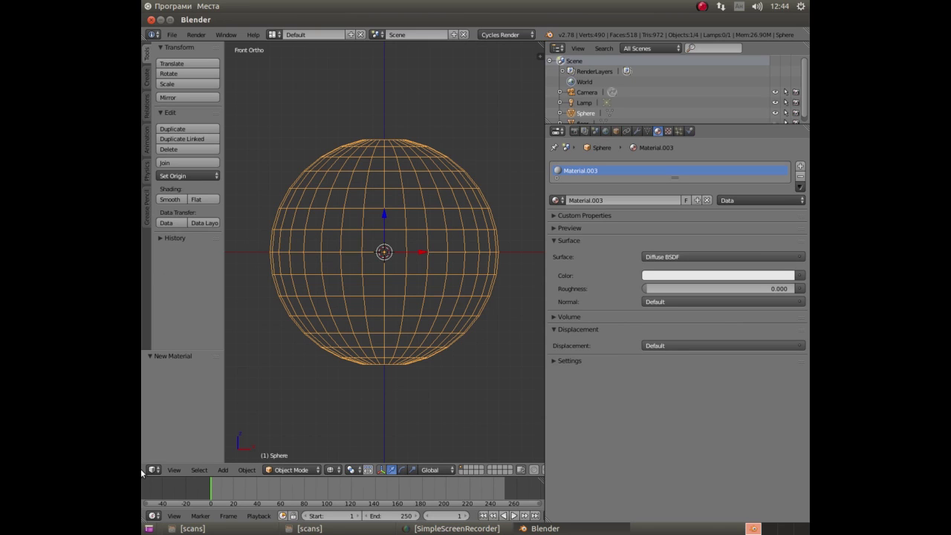
# In Edit Mode with an orthographic view, clear the selection and box-select the top and bottom cap faces.
pyautogui.press('Tab')
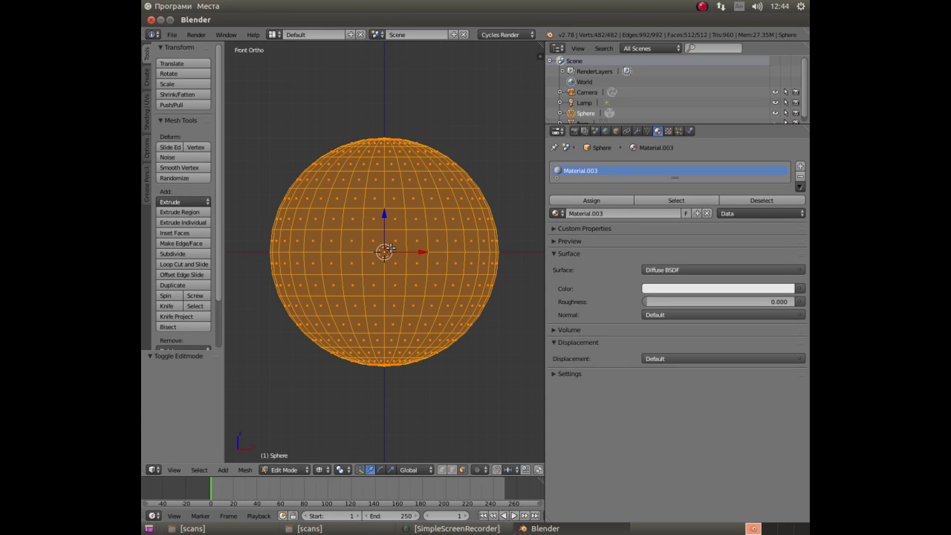
pyautogui.press('a')
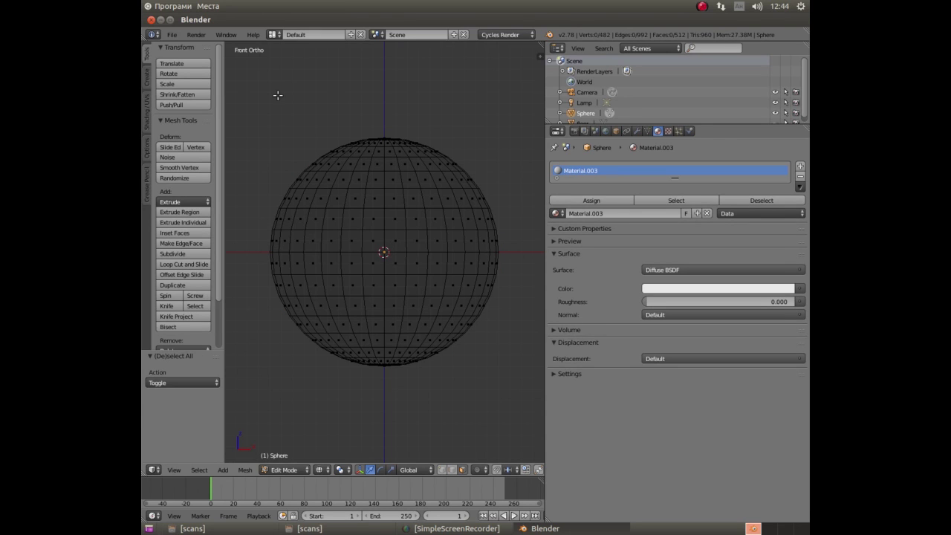
pyautogui.press('KP_5')
pyautogui.press('KP_5')
pyautogui.press('KP_5')
pyautogui.press('KP_5')
pyautogui.press('b')
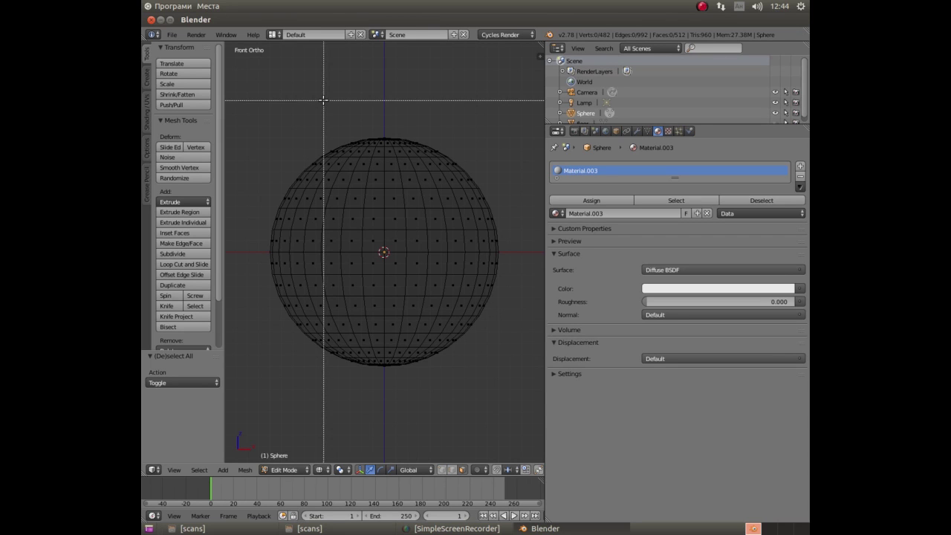
pyautogui.press('Escape')
pyautogui.moveTo(277, 89); pyautogui.dragTo(491, 170)
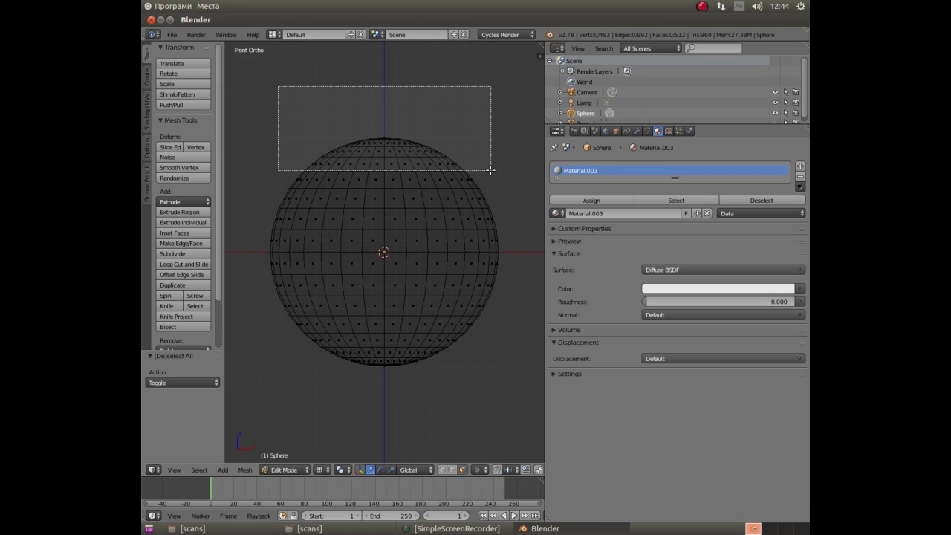
pyautogui.moveTo(490, 171); pyautogui.dragTo(490, 170)
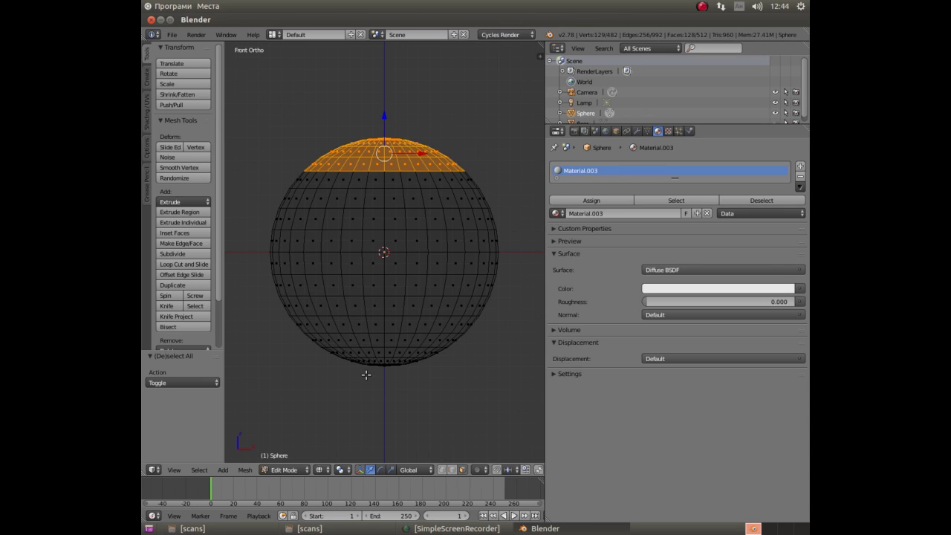
pyautogui.press('b')
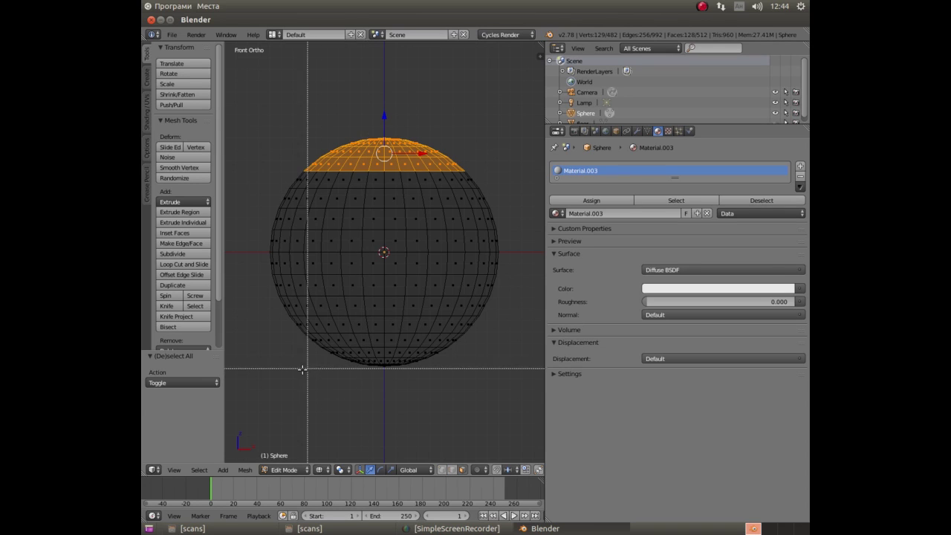
pyautogui.moveTo(289, 393)
pyautogui.mouseDown()
pyautogui.moveTo(396, 378)
pyautogui.moveTo(464, 333)
pyautogui.mouseUp()
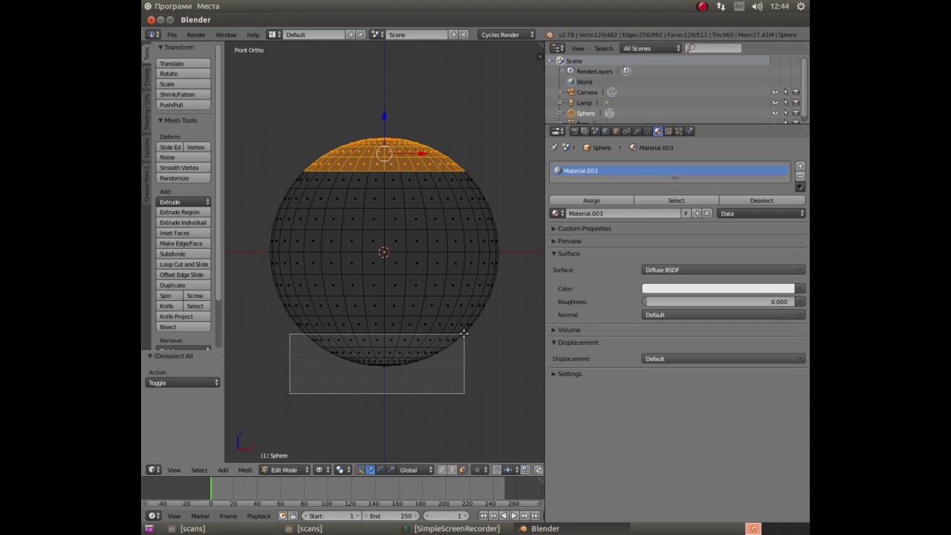
pyautogui.moveTo(464, 334); pyautogui.dragTo(464, 333)
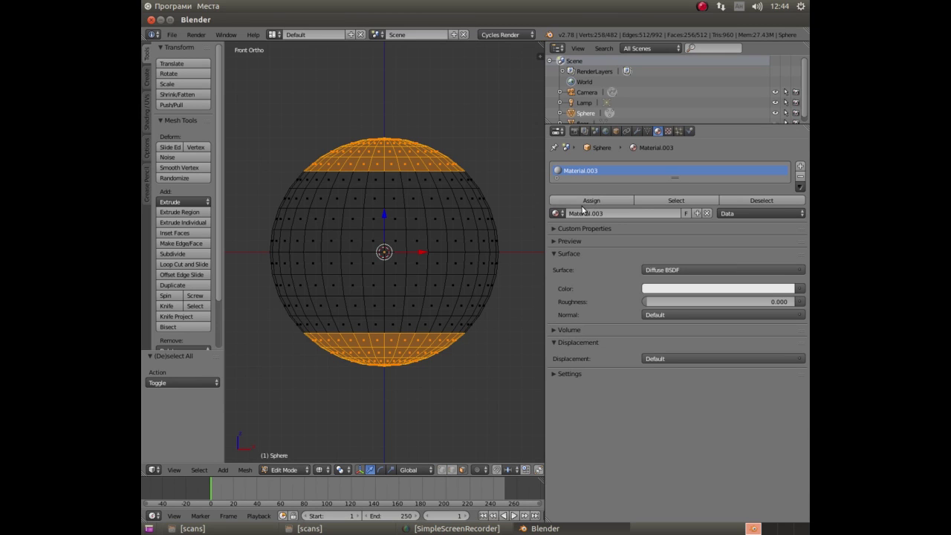
# Add a slot using green Material.001 and assign it to the selected caps.
pyautogui.click(801, 165)
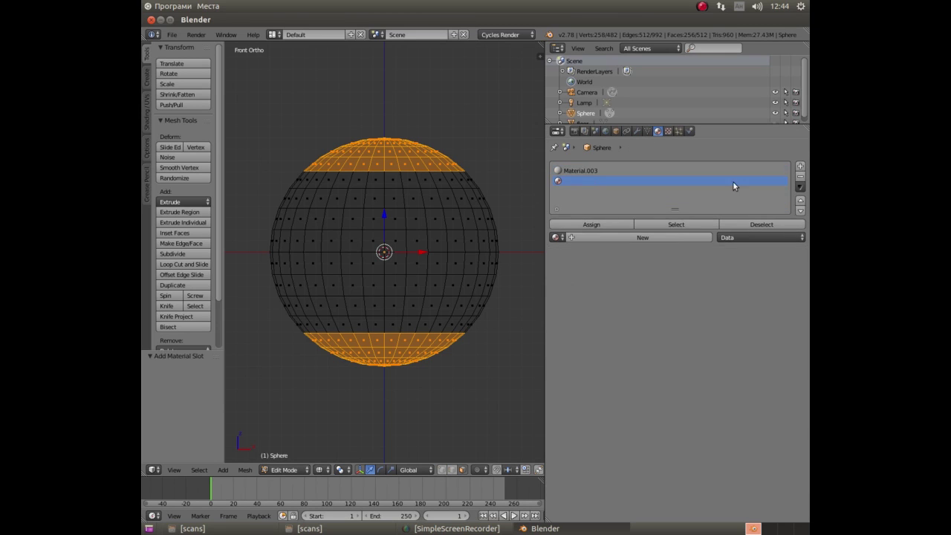
pyautogui.click(563, 237)
pyautogui.click(568, 265)
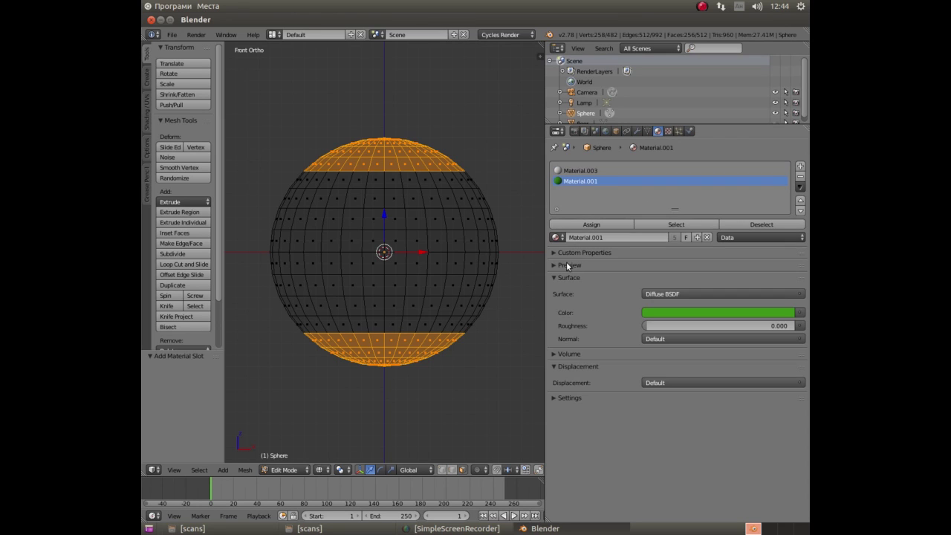
pyautogui.click(591, 225)
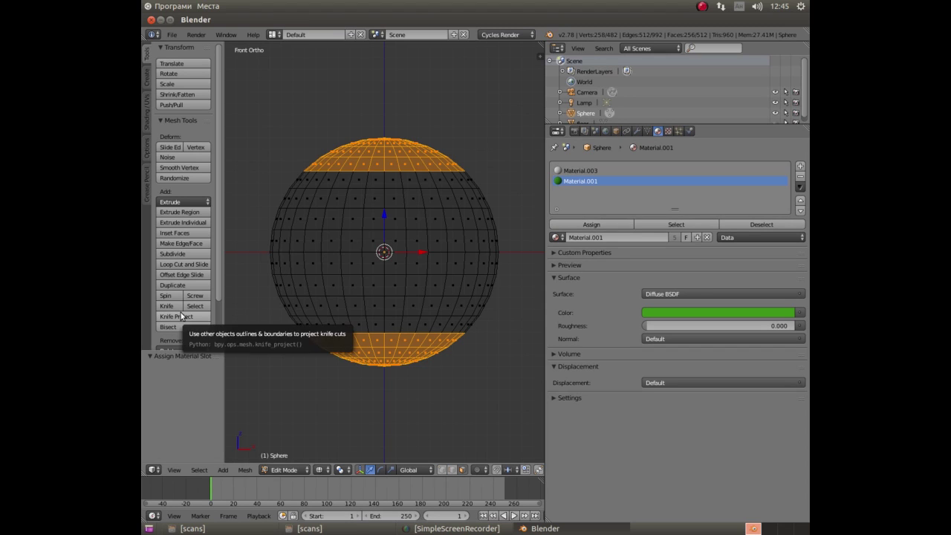
# Select an upper and a lower face ring and assign them another Material.001 slot.
pyautogui.rightClick(289, 202)
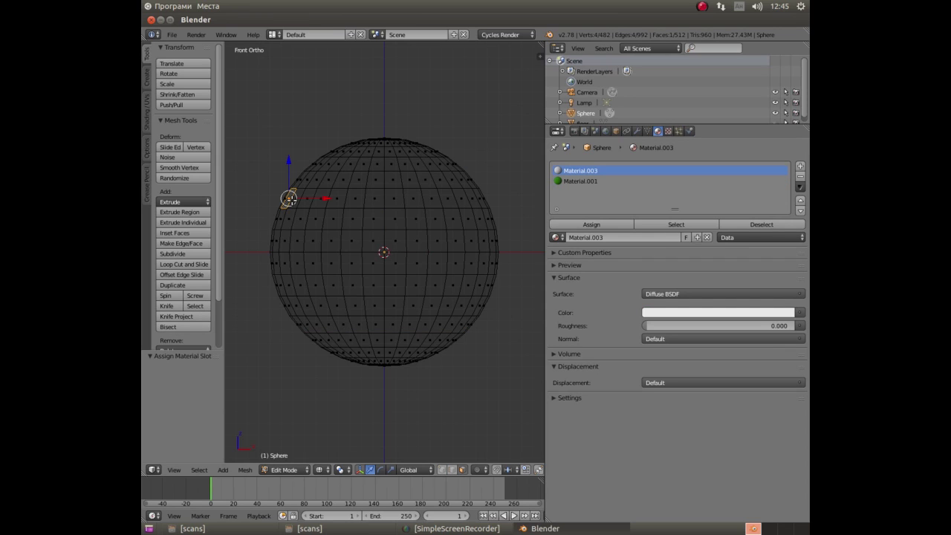
pyautogui.keyDown('alt'); pyautogui.rightClick(295, 193); pyautogui.keyUp('alt')
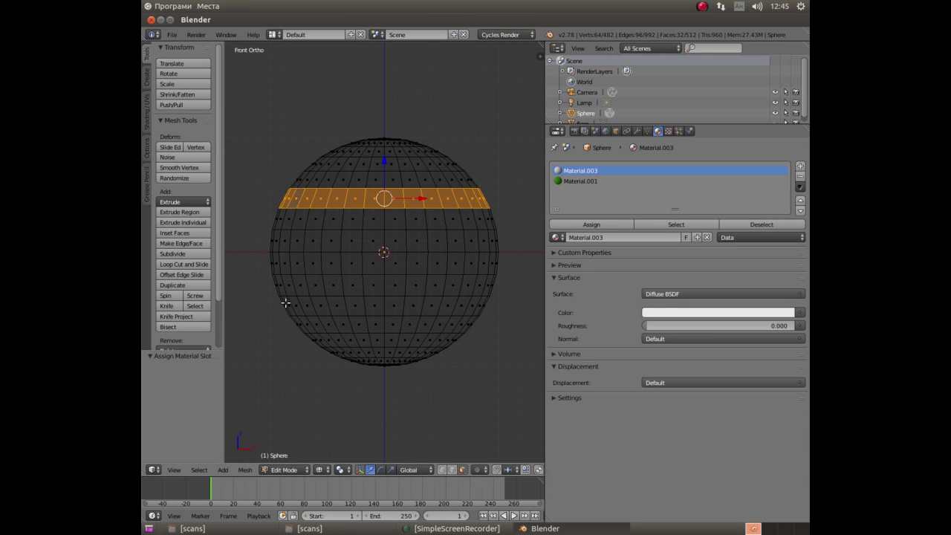
pyautogui.keyDown('alt'); pyautogui.keyDown('shift'); pyautogui.rightClick(289, 302); pyautogui.keyUp('shift'); pyautogui.keyUp('alt')
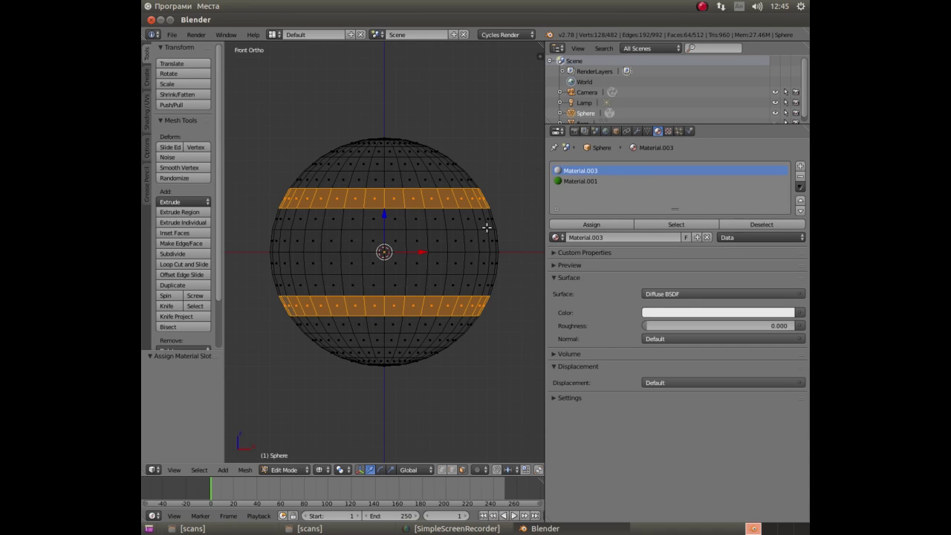
pyautogui.click(556, 240)
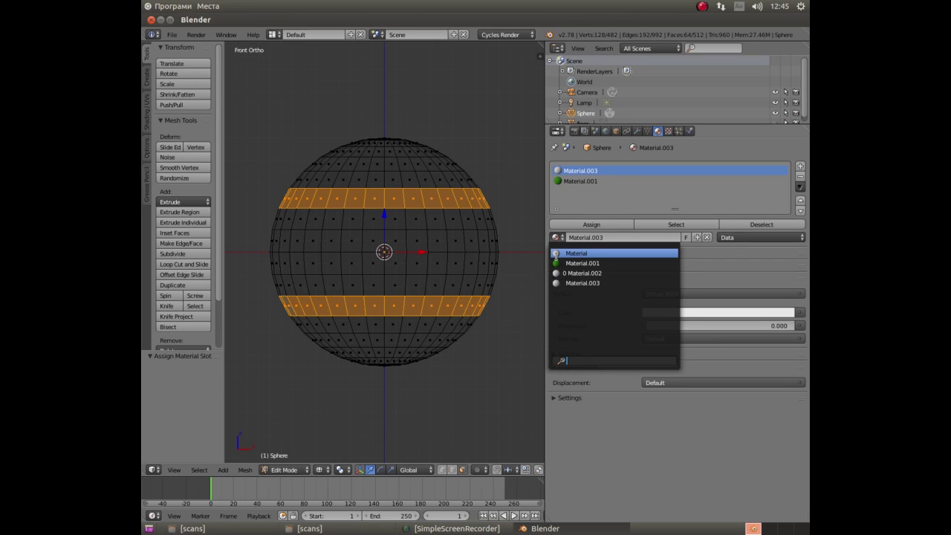
pyautogui.click(555, 238)
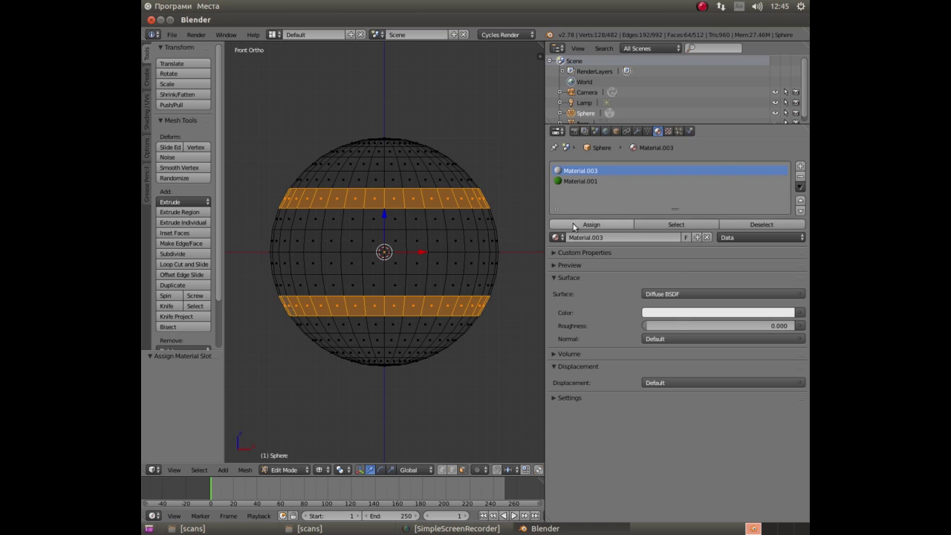
pyautogui.click(800, 167)
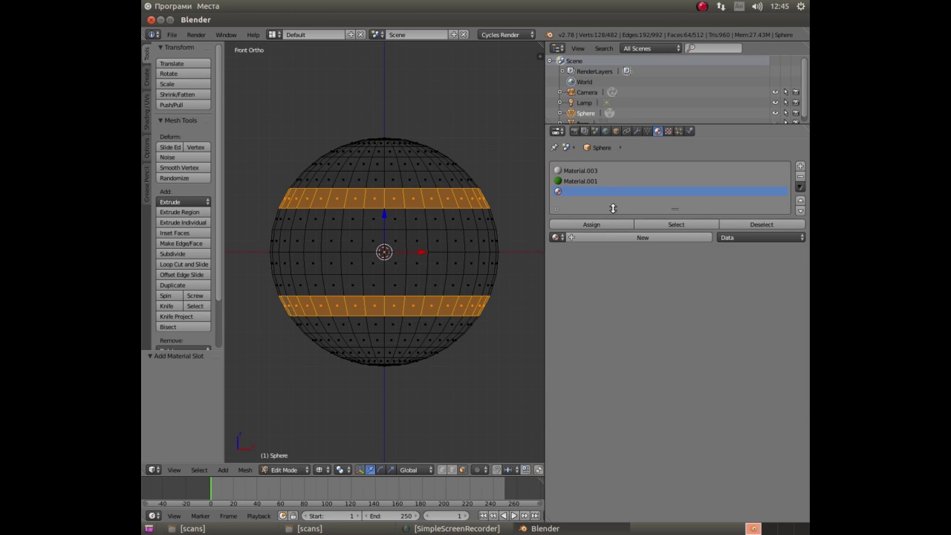
pyautogui.click(556, 238)
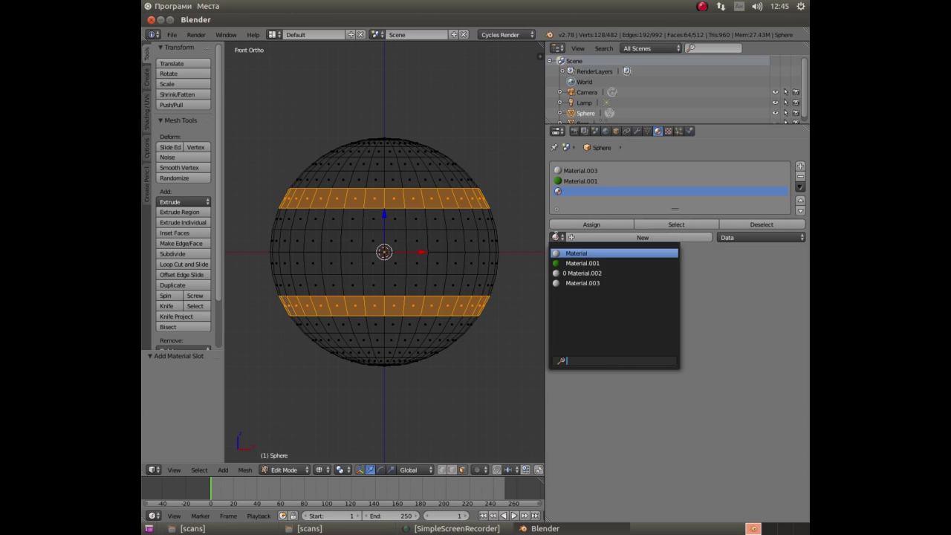
pyautogui.click(566, 262)
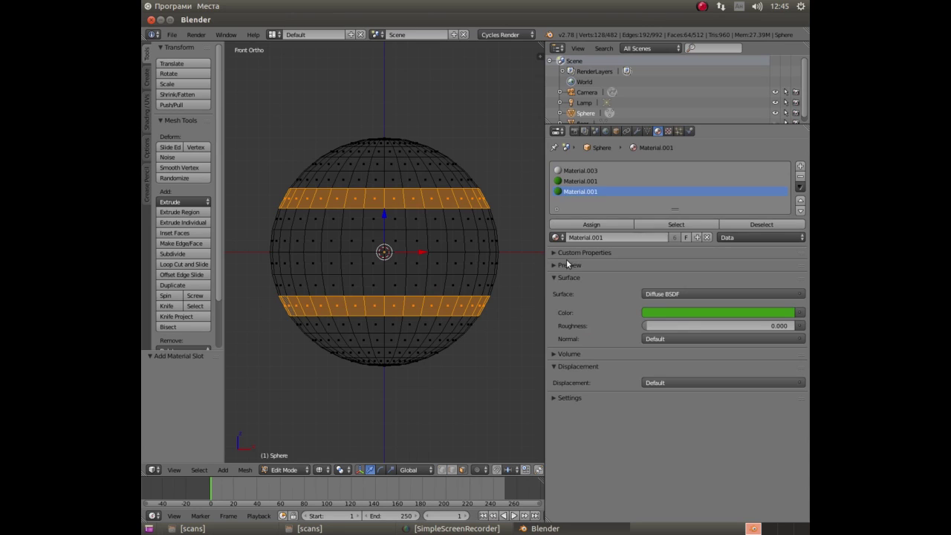
pyautogui.click(595, 224)
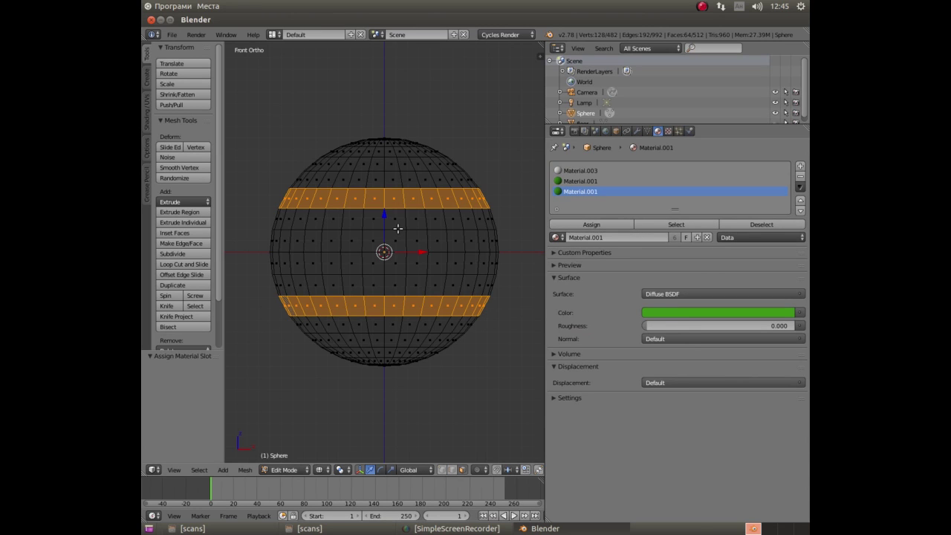
# Render a Cycles test image, then return to Object Mode with solid shading.
pyautogui.press('F12')
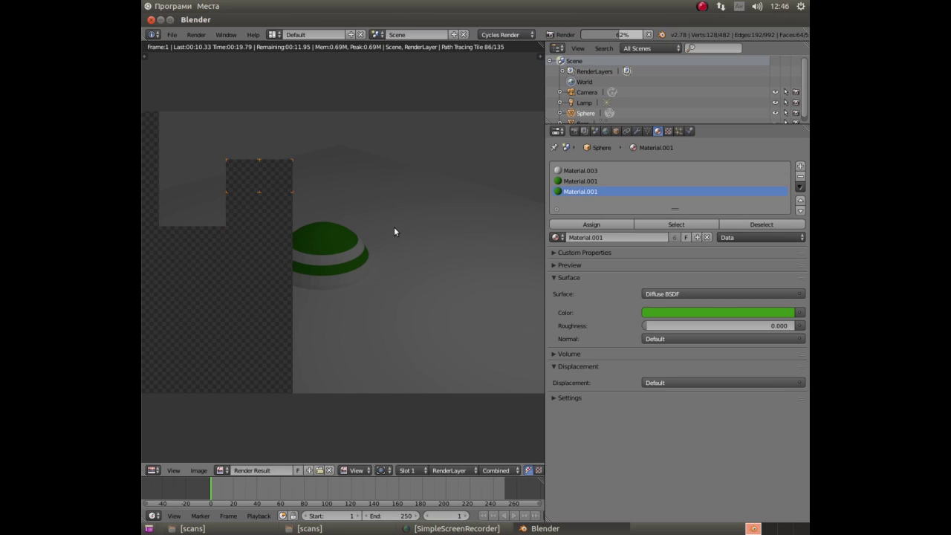
pyautogui.press('Escape')
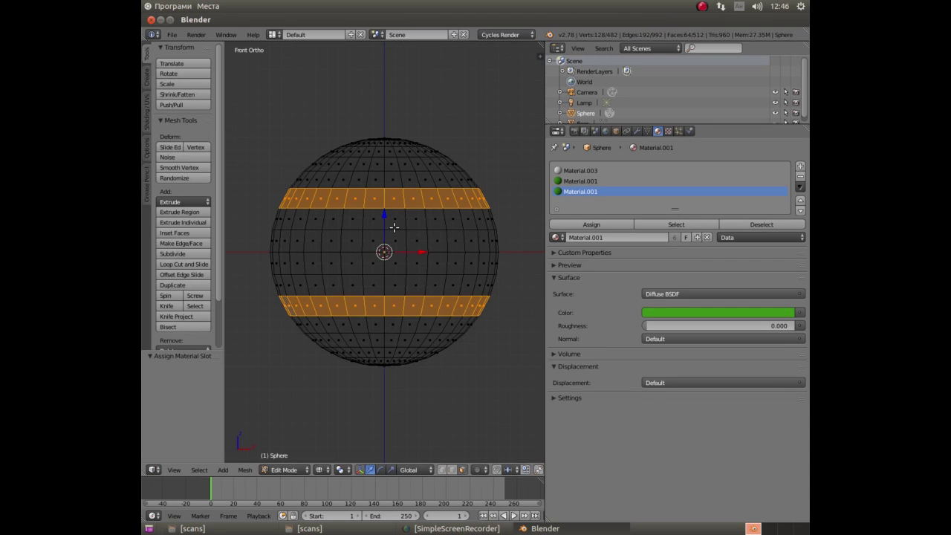
pyautogui.press('Tab')
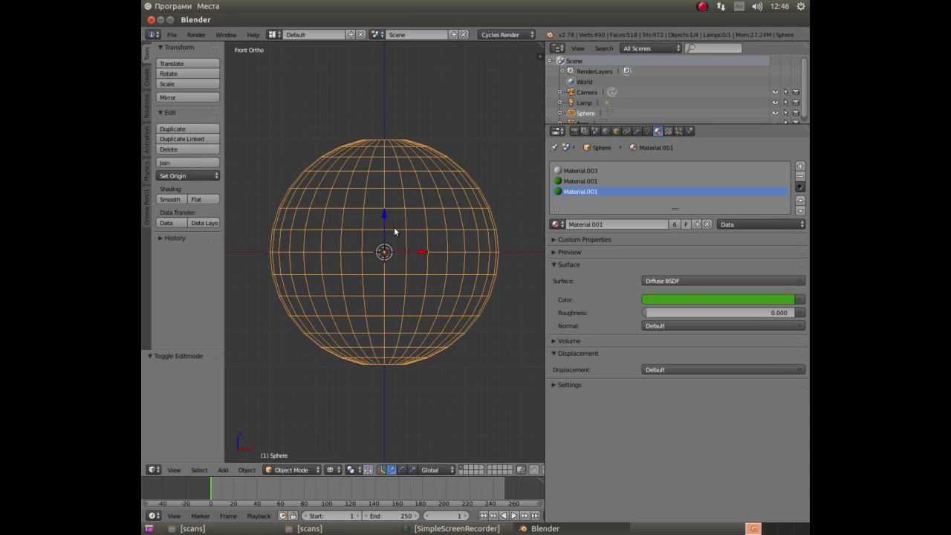
pyautogui.press('z')
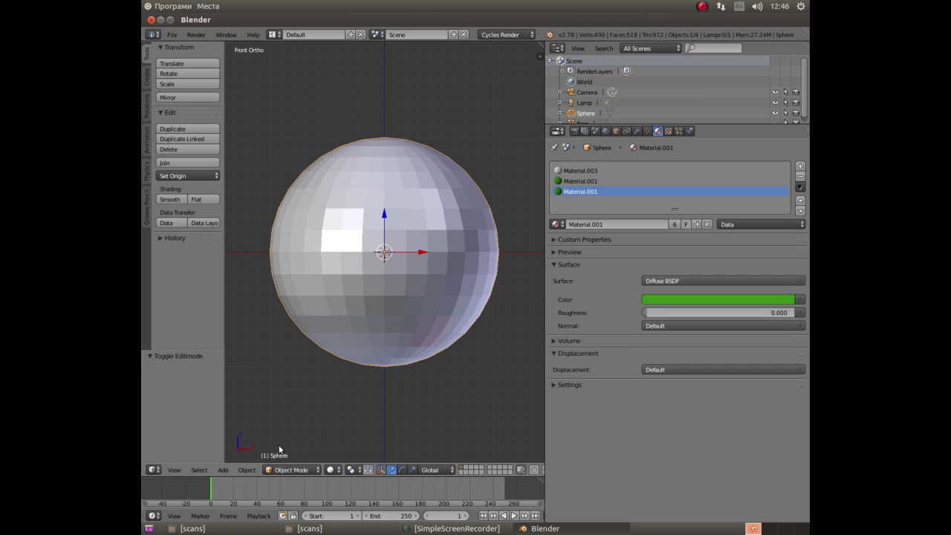
# Switch the viewport shading to show the sphere's material colours.
pyautogui.click(331, 471)
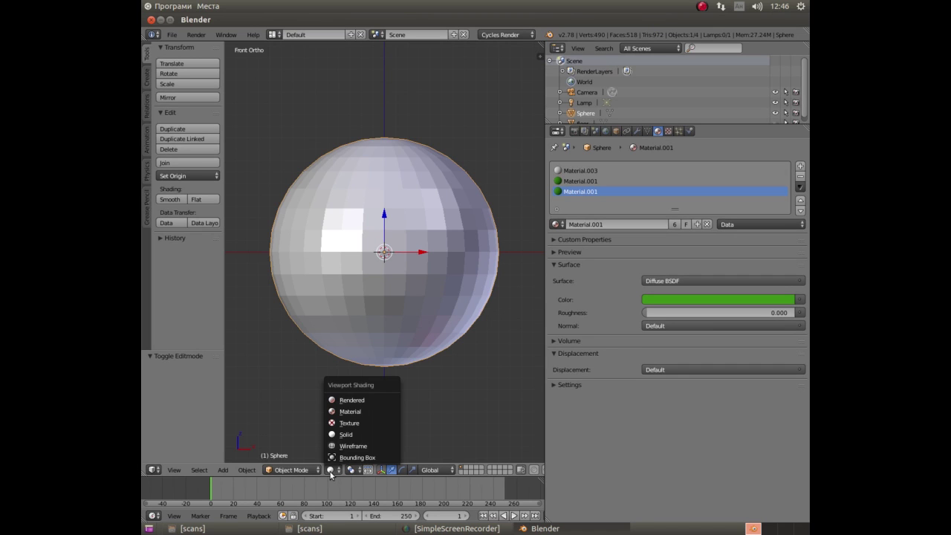
pyautogui.click(343, 415)
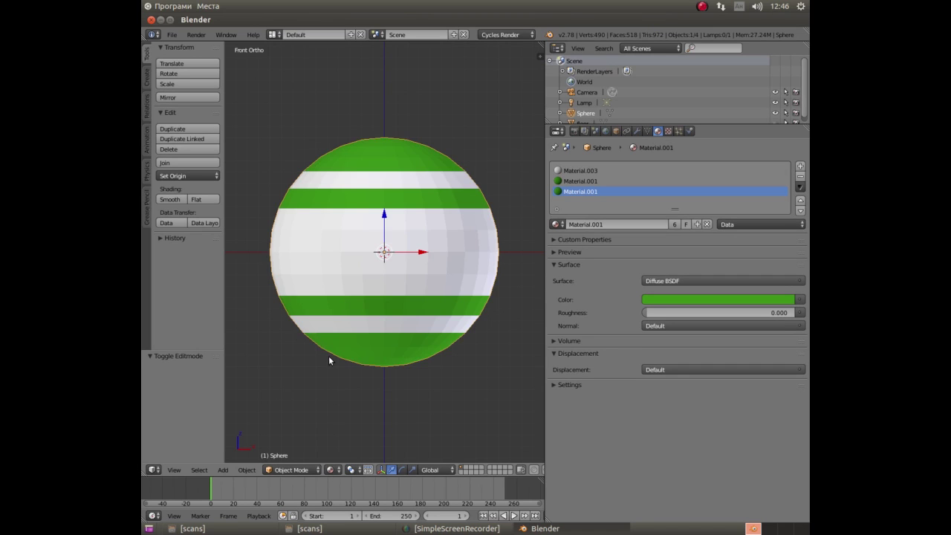
pyautogui.scroll(-4, 329, 353)
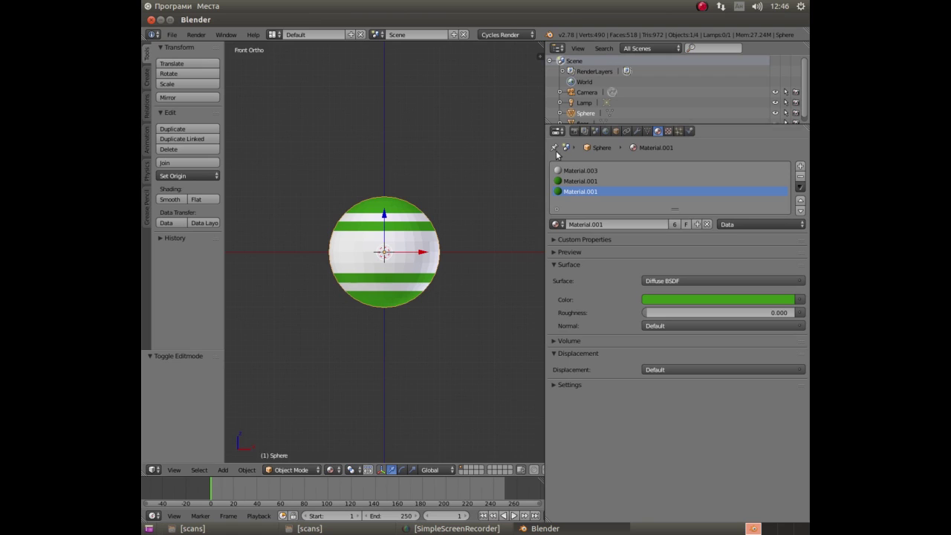
pyautogui.scroll(-1, 773, 112)
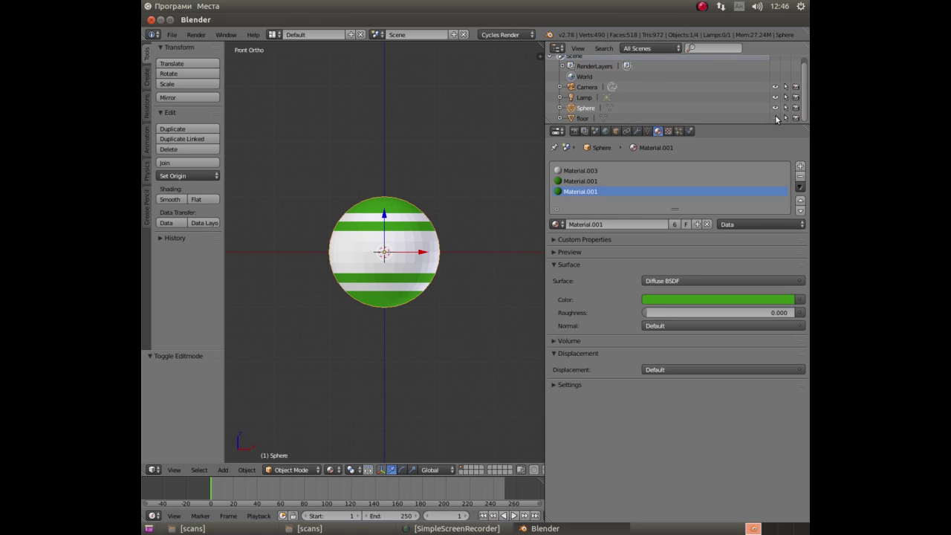
# Unhide the floor and lower the sphere to sit on it at Z 1.109.
pyautogui.click(775, 118)
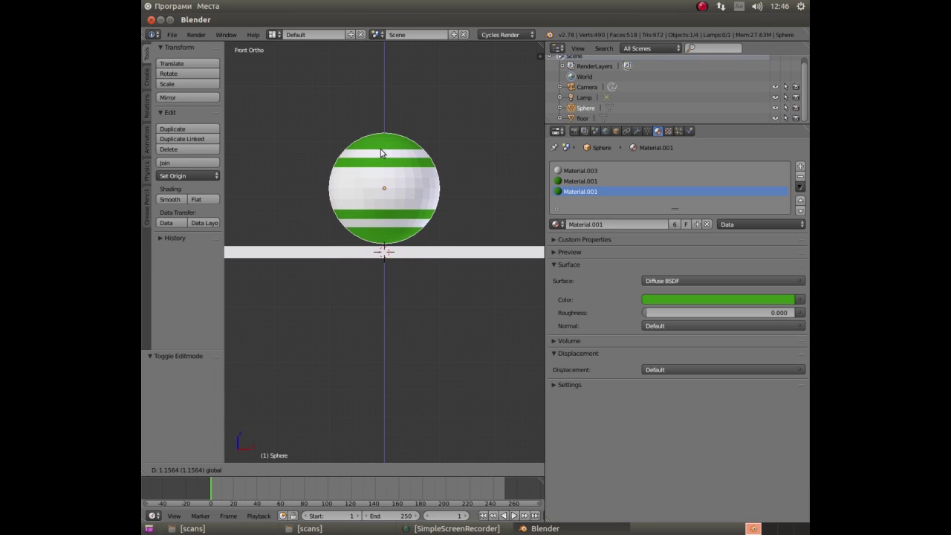
pyautogui.click(381, 152)
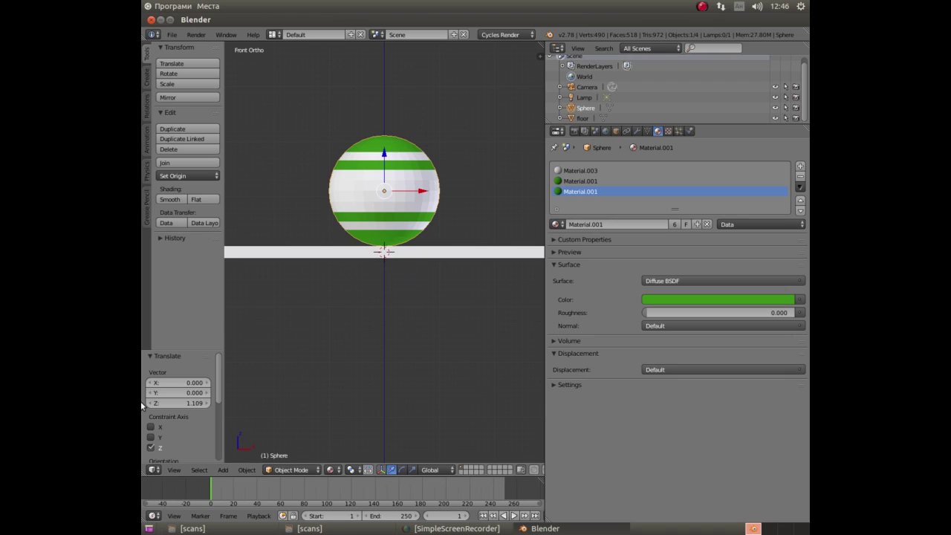
pyautogui.scroll(1, 398, 158)
pyautogui.scroll(2, 398, 159)
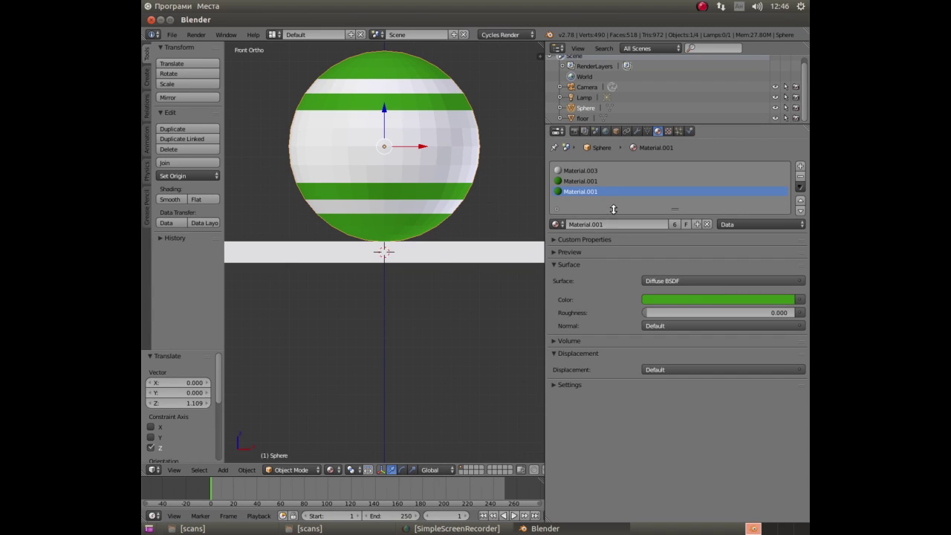
# Recolour Material.003 from white to red and preview it with an F12 Cycles render.
pyautogui.click(588, 173)
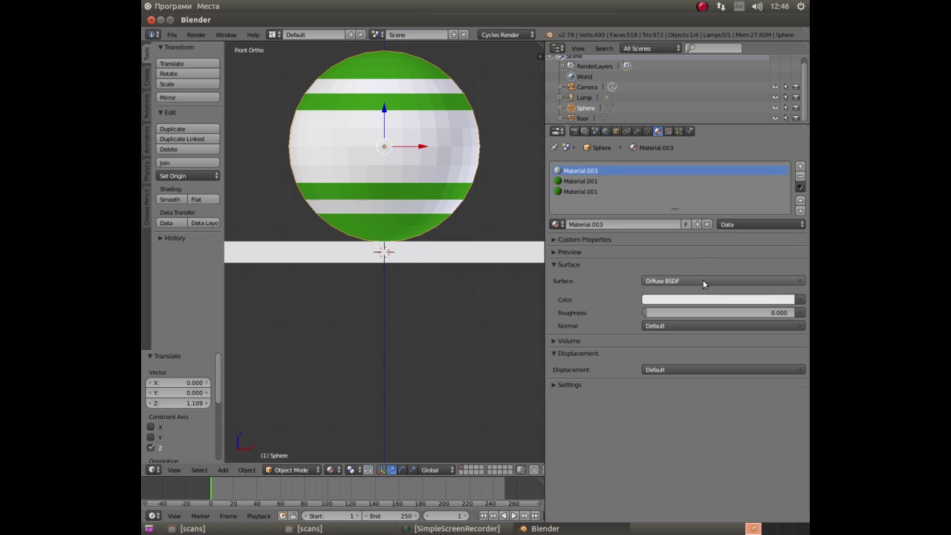
pyautogui.click(718, 301)
pyautogui.click(728, 220)
pyautogui.moveTo(729, 220)
pyautogui.mouseDown()
pyautogui.moveTo(735, 225)
pyautogui.moveTo(728, 223)
pyautogui.mouseUp()
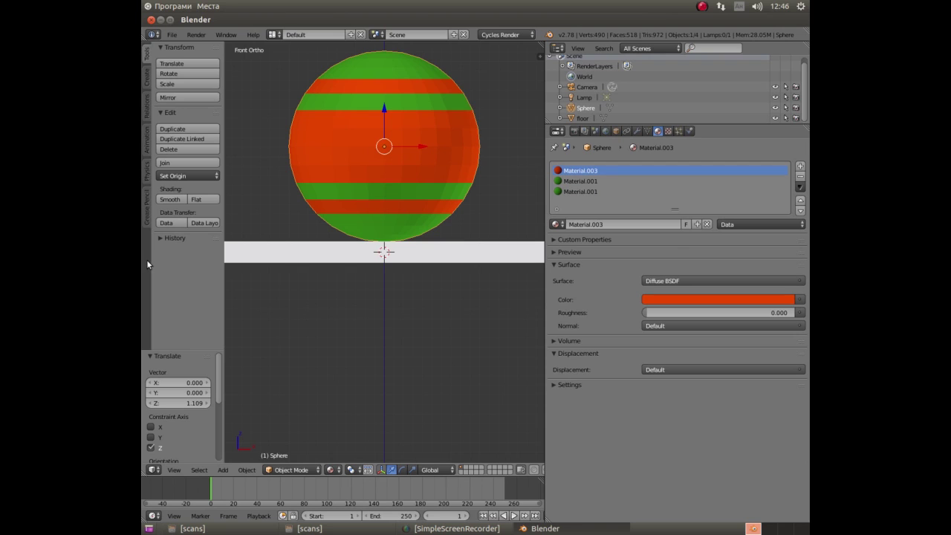
pyautogui.press('F12')
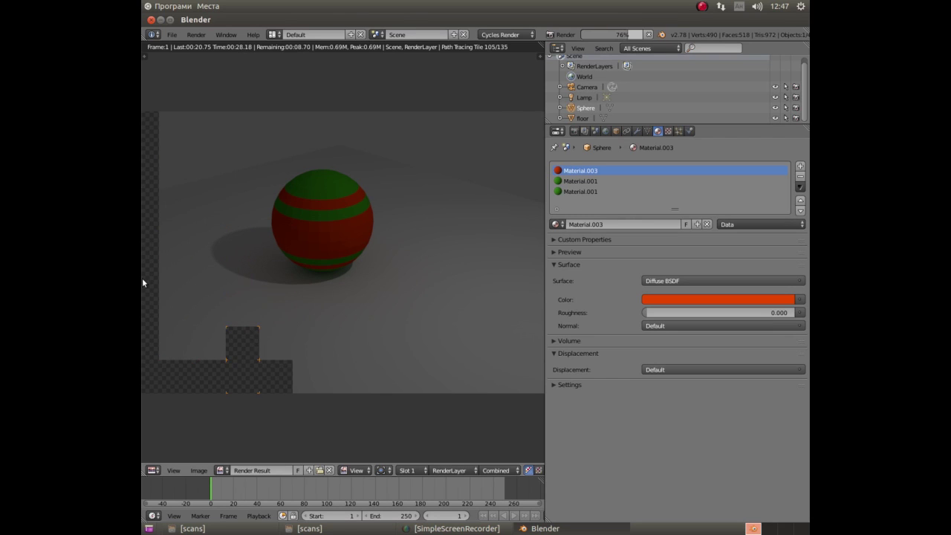
pyautogui.press('Escape')
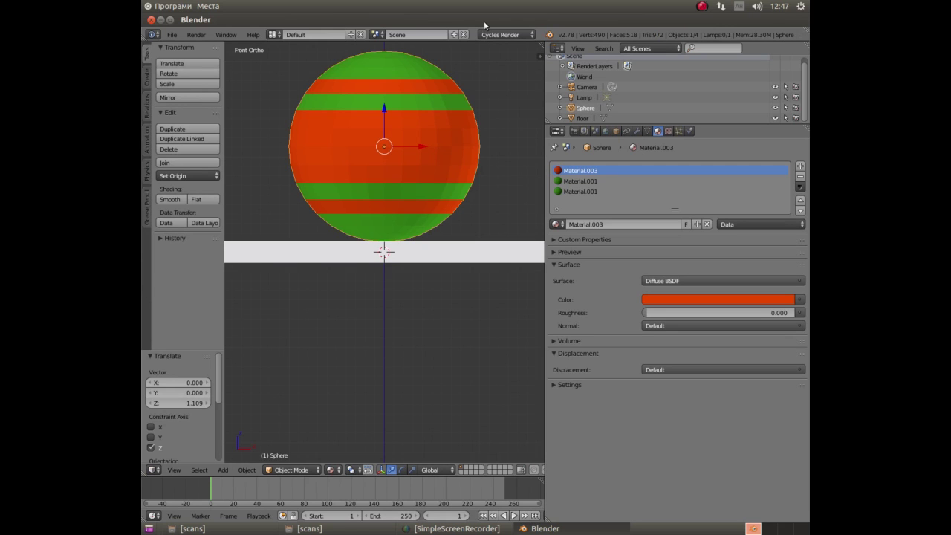
# Enter Edit Mode and select two adjacent face rings in the middle red band.
pyautogui.press('Tab')
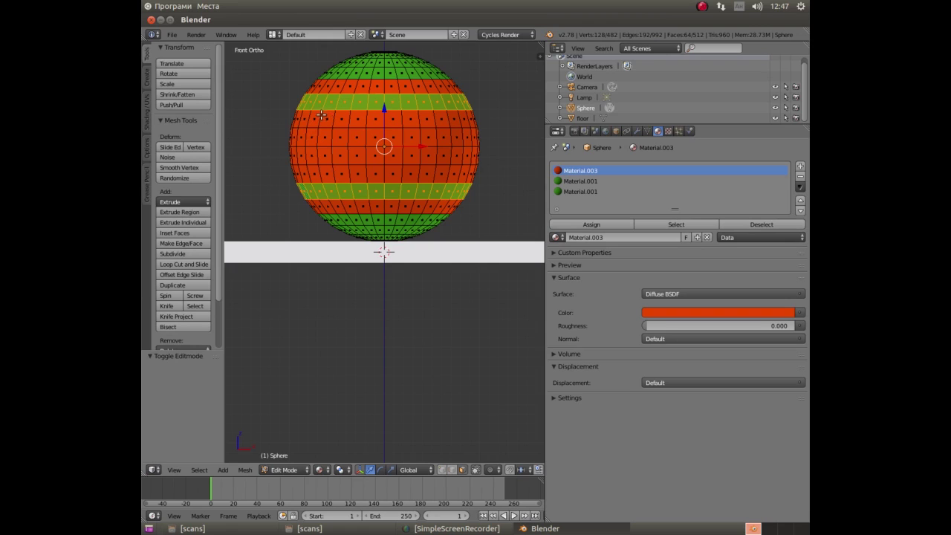
pyautogui.scroll(2, 290, 130)
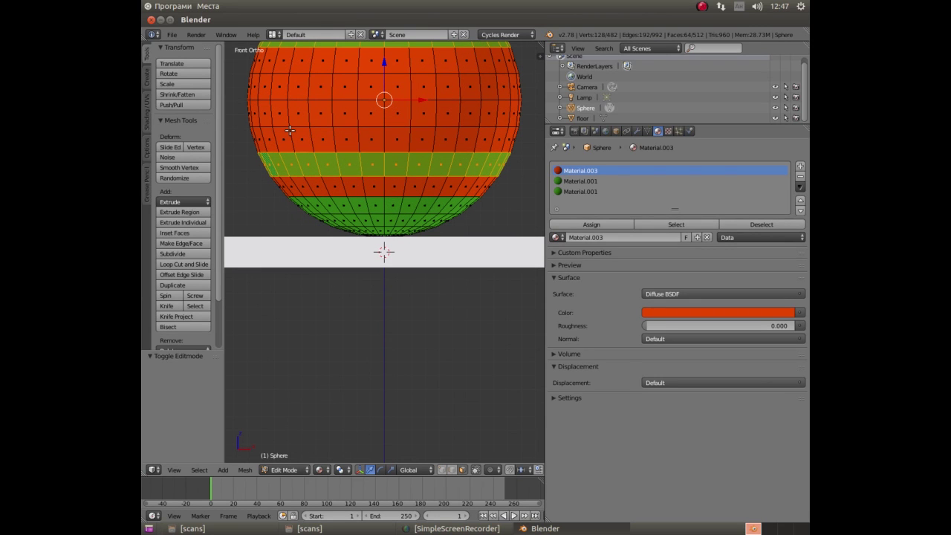
pyautogui.rightClick(260, 90)
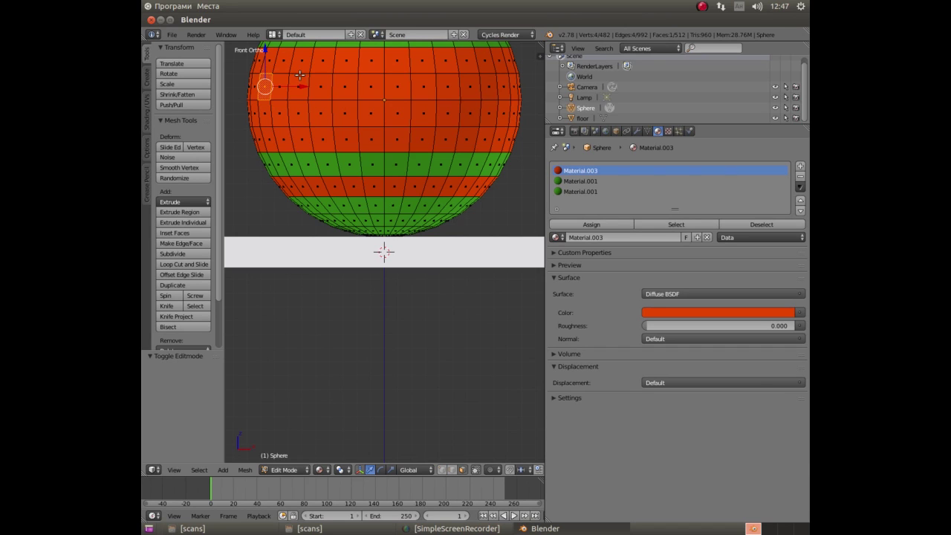
pyautogui.rightClick(268, 112)
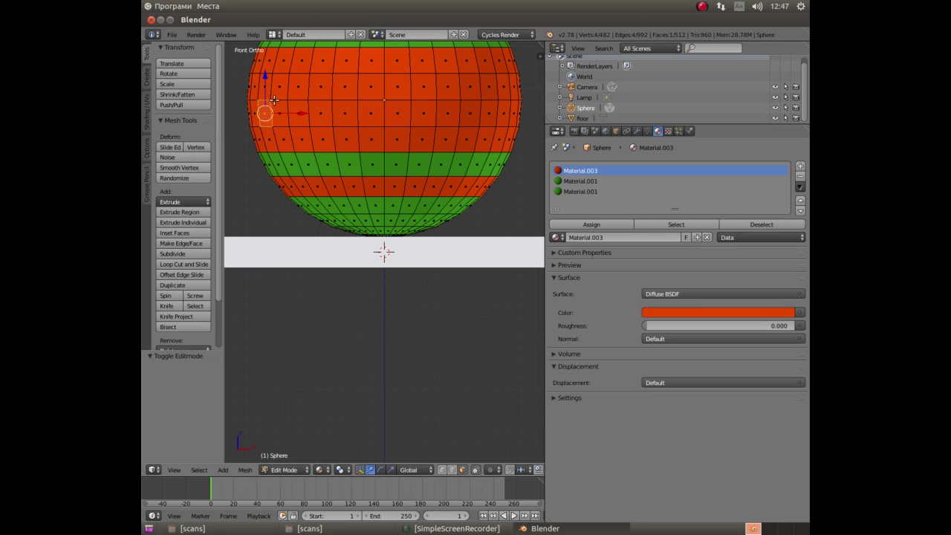
pyautogui.press('a')
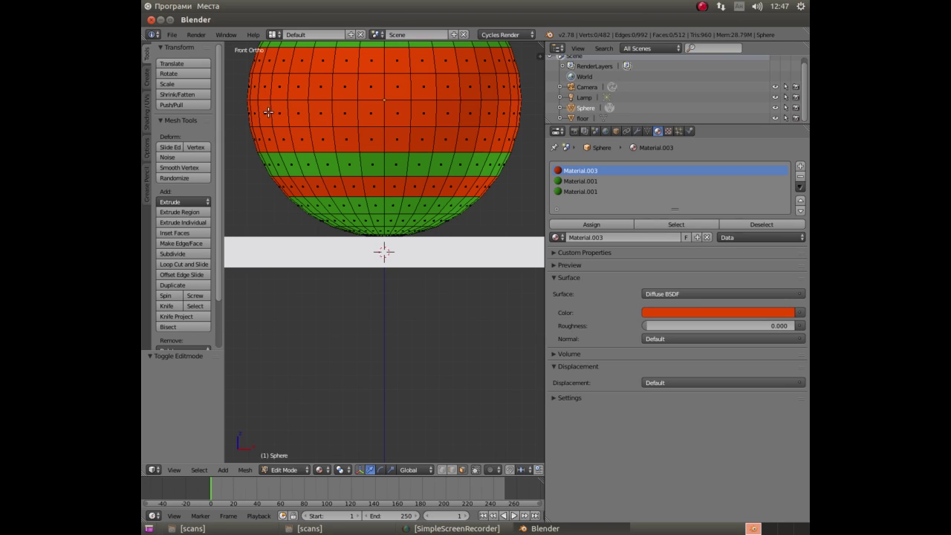
pyautogui.keyDown('alt'); pyautogui.rightClick(269, 112); pyautogui.keyUp('alt')
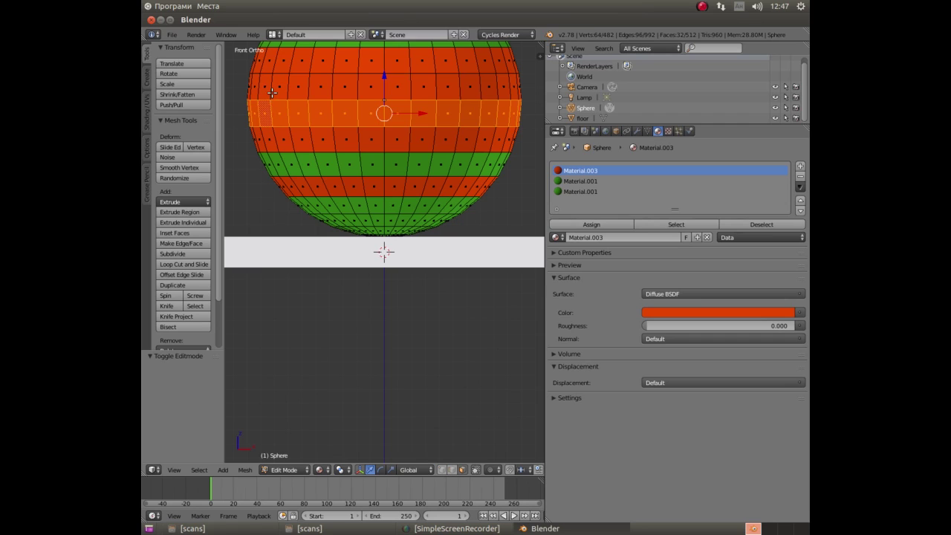
pyautogui.keyDown('alt'); pyautogui.keyDown('shift'); pyautogui.rightClick(272, 92); pyautogui.keyUp('shift'); pyautogui.keyUp('alt')
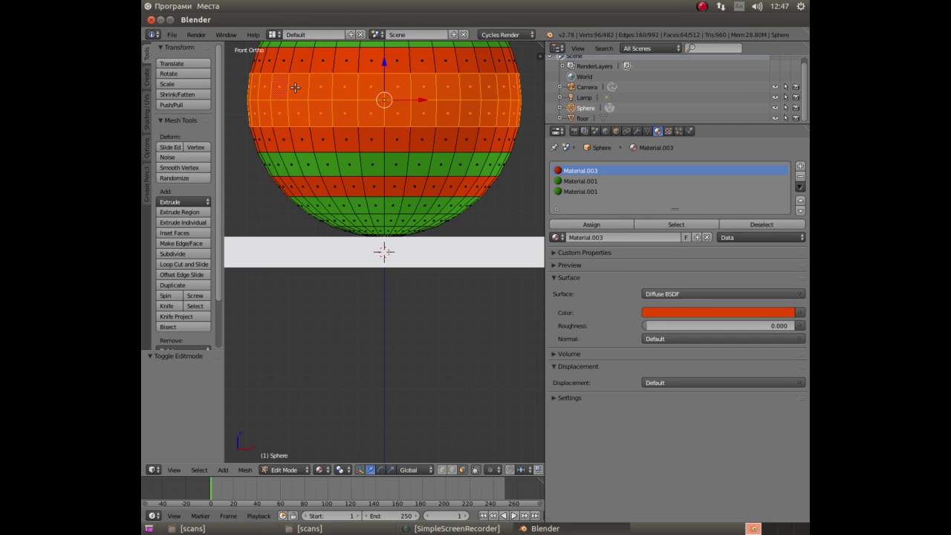
pyautogui.scroll(1, 295, 87)
pyautogui.scroll(-2, 295, 87)
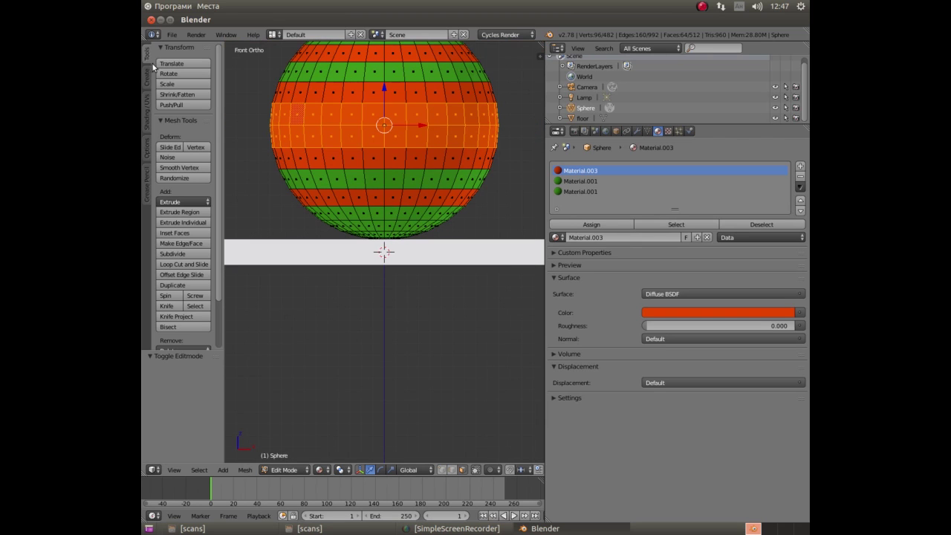
pyautogui.scroll(2, 234, 94)
pyautogui.scroll(-2, 234, 95)
# Deselect alternate faces across both rows on the visible side to form a checker pattern.
pyautogui.keyDown('shift'); pyautogui.rightClick(315, 112); pyautogui.keyUp('shift')
pyautogui.keyDown('shift'); pyautogui.rightClick(331, 136); pyautogui.keyUp('shift')
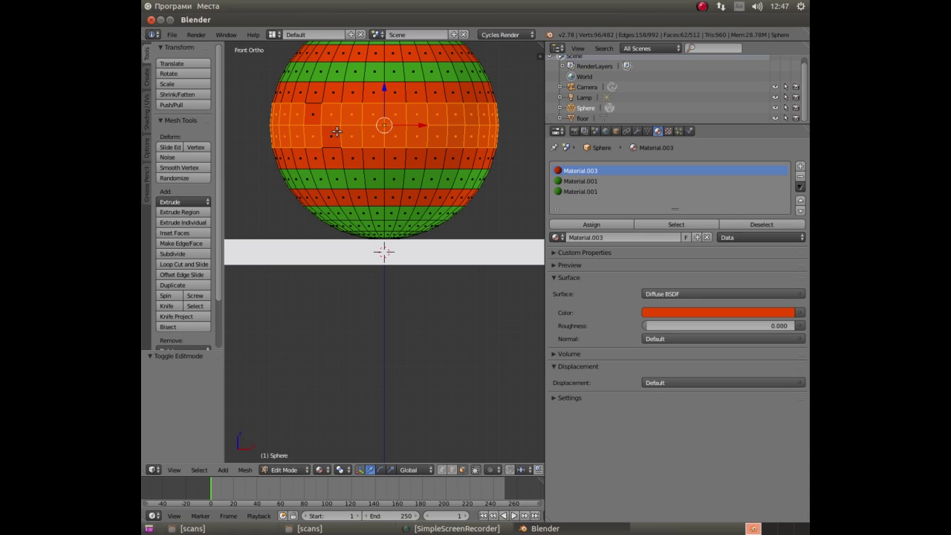
pyautogui.keyDown('shift'); pyautogui.rightClick(353, 116); pyautogui.keyUp('shift')
pyautogui.keyDown('shift'); pyautogui.rightClick(369, 140); pyautogui.keyUp('shift')
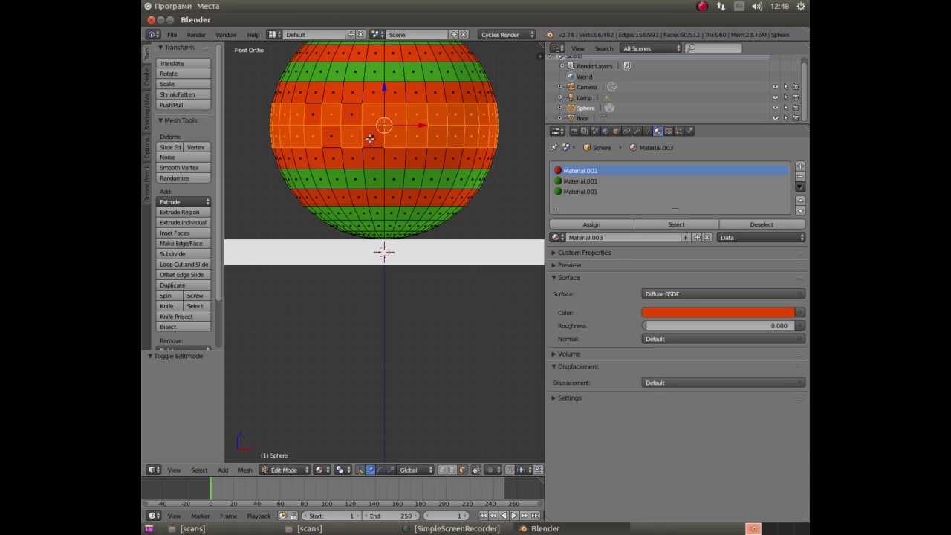
pyautogui.keyDown('shift'); pyautogui.rightClick(395, 113); pyautogui.keyUp('shift')
pyautogui.keyDown('shift'); pyautogui.rightClick(417, 137); pyautogui.keyUp('shift')
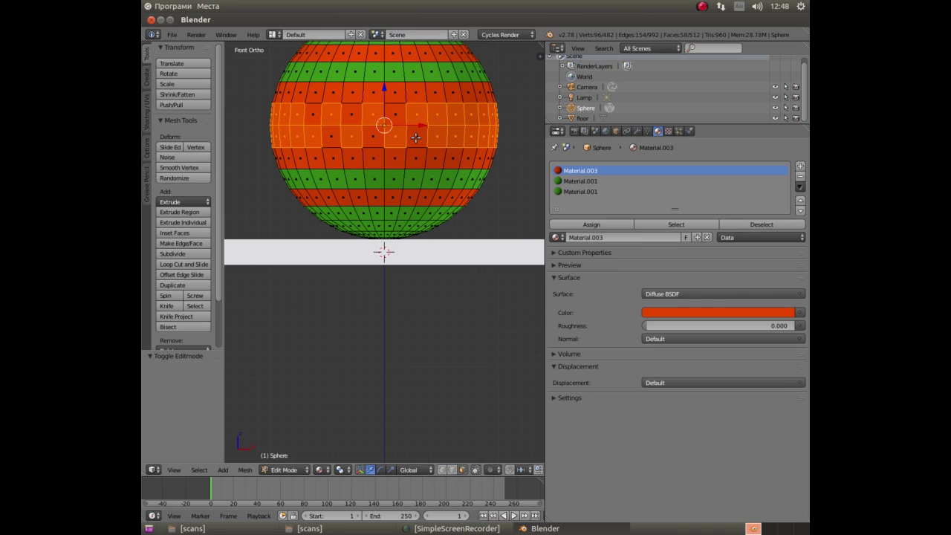
pyautogui.keyDown('shift'); pyautogui.rightClick(435, 119); pyautogui.keyUp('shift')
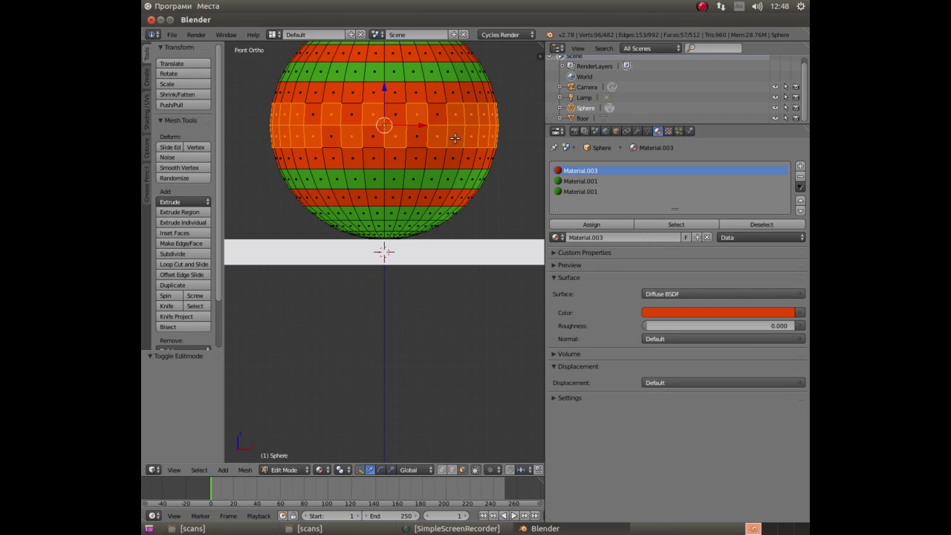
pyautogui.keyDown('shift'); pyautogui.rightClick(457, 137); pyautogui.keyUp('shift')
pyautogui.keyDown('shift'); pyautogui.rightClick(474, 113); pyautogui.keyUp('shift')
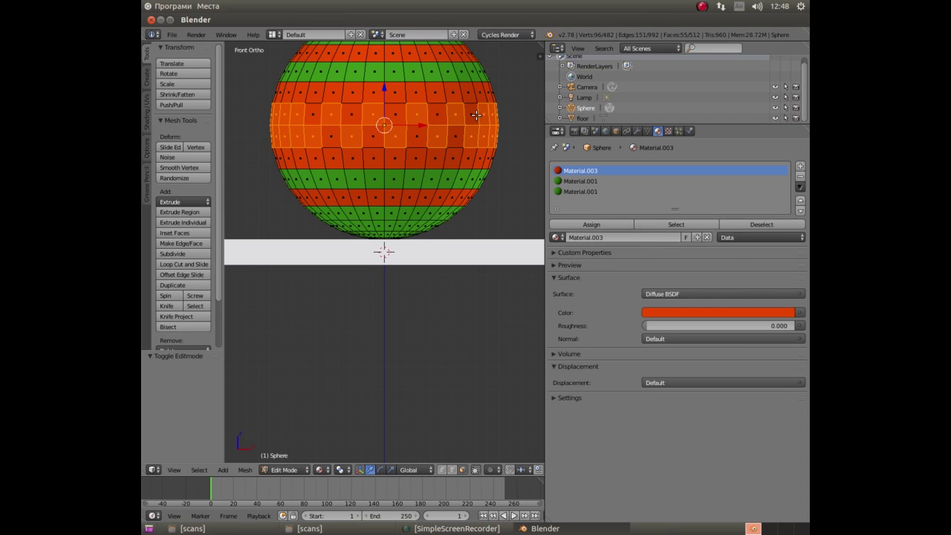
pyautogui.keyDown('shift'); pyautogui.rightClick(483, 135); pyautogui.keyUp('shift')
pyautogui.keyDown('shift'); pyautogui.rightClick(301, 114); pyautogui.keyUp('shift')
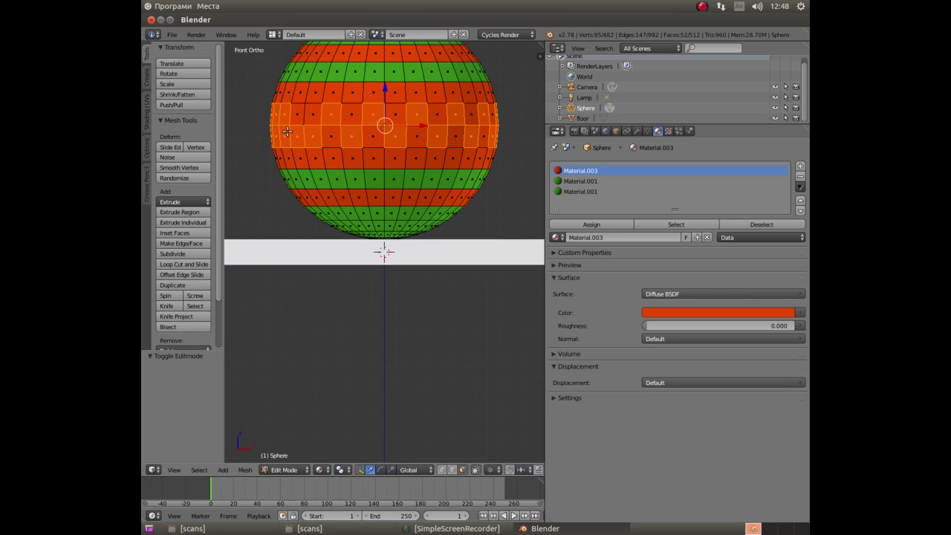
pyautogui.keyDown('shift'); pyautogui.rightClick(297, 117); pyautogui.keyUp('shift')
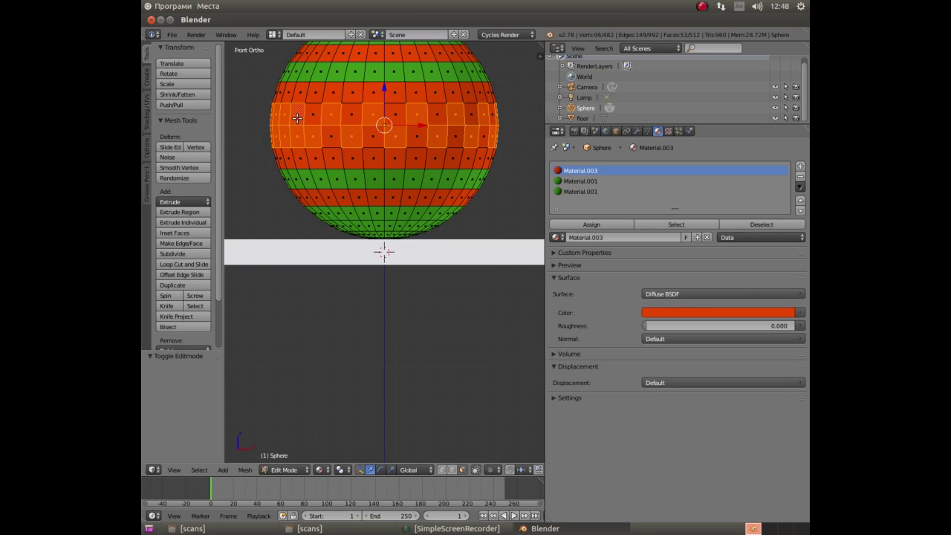
pyautogui.keyDown('shift'); pyautogui.rightClick(299, 137); pyautogui.keyUp('shift')
pyautogui.keyDown('shift'); pyautogui.rightClick(276, 115); pyautogui.keyUp('shift')
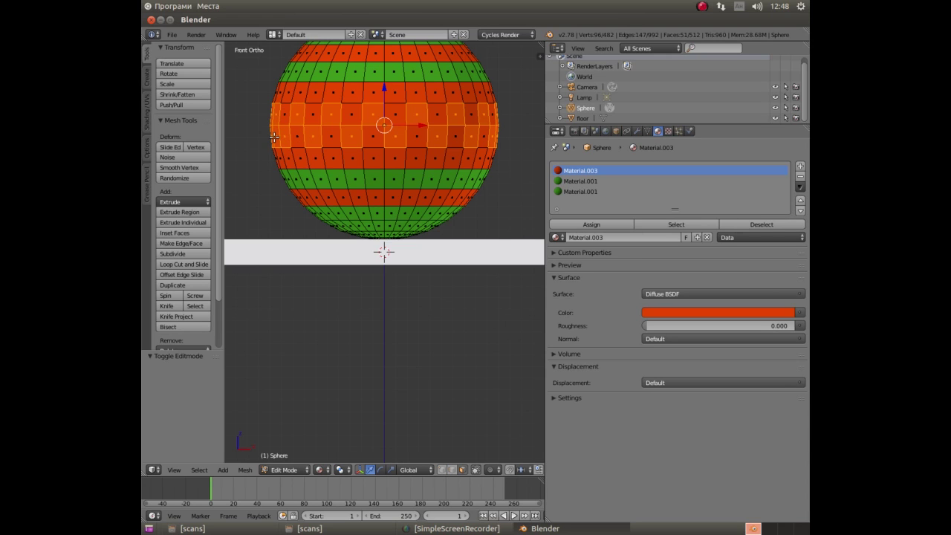
# Rotate with numpad 4 and deselect seven alternate band faces on the newly visible side.
pyautogui.press('KP_4')
pyautogui.press('KP_4')
pyautogui.press('KP_4')
pyautogui.press('KP_4')
pyautogui.press('KP_4')
pyautogui.press('KP_4')
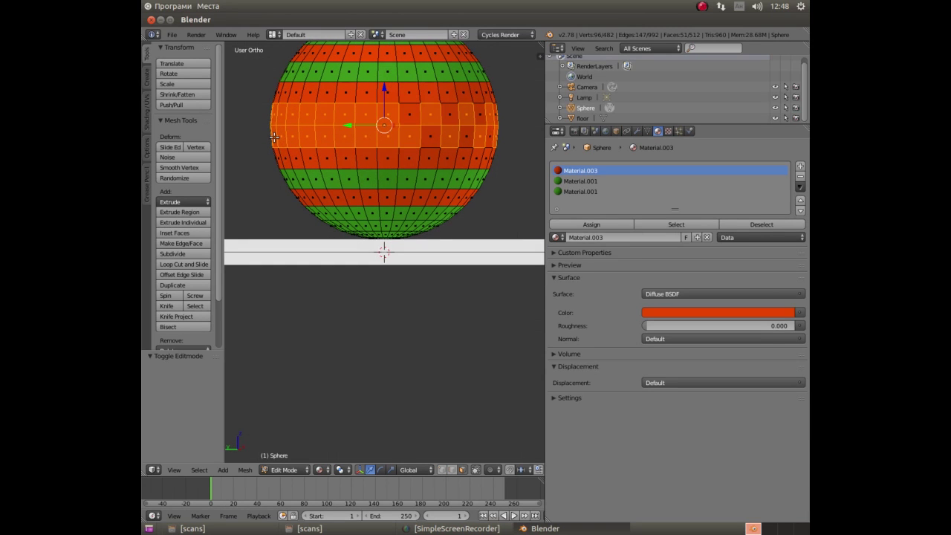
pyautogui.keyDown('shift'); pyautogui.rightClick(391, 138); pyautogui.keyUp('shift')
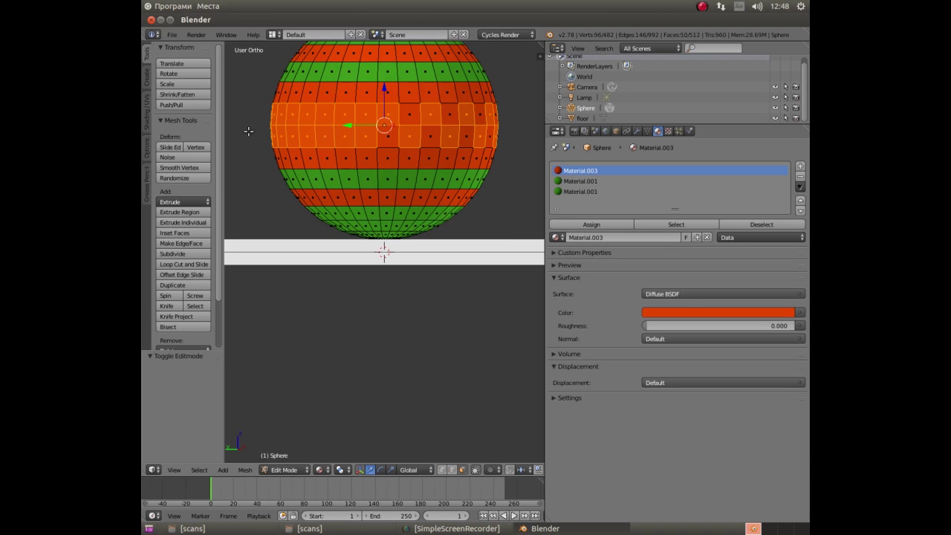
pyautogui.keyDown('shift'); pyautogui.rightClick(342, 117); pyautogui.keyUp('shift')
pyautogui.keyDown('shift'); pyautogui.rightClick(338, 139); pyautogui.keyUp('shift')
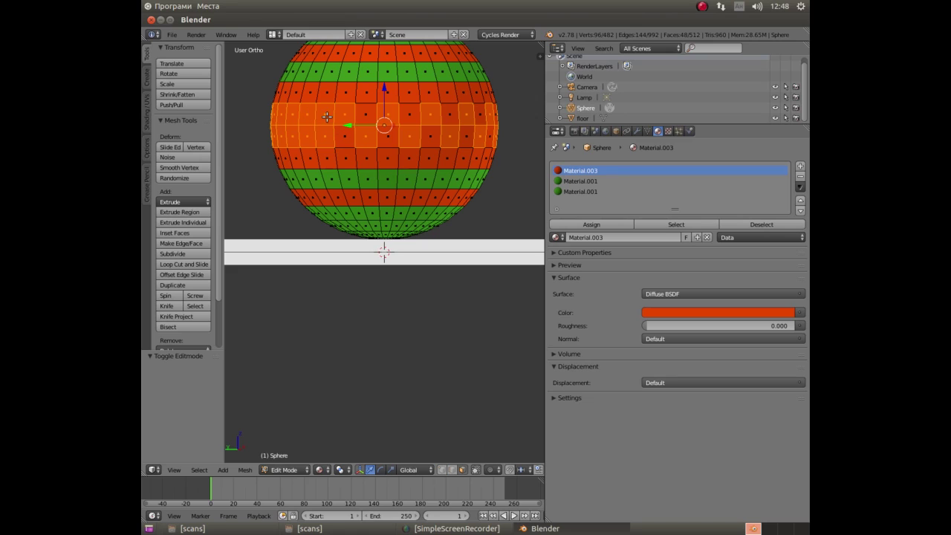
pyautogui.keyDown('shift'); pyautogui.rightClick(327, 116); pyautogui.keyUp('shift')
pyautogui.keyDown('shift'); pyautogui.rightClick(308, 137); pyautogui.keyUp('shift')
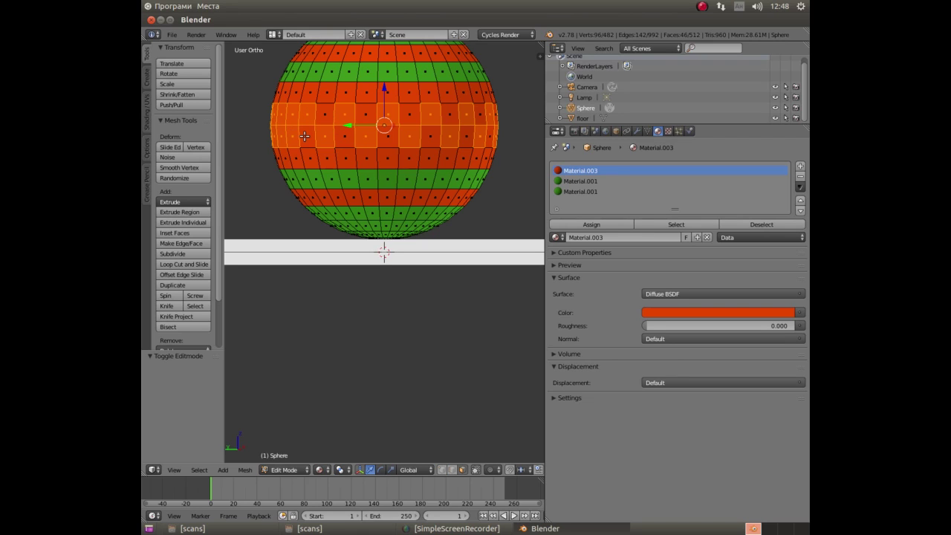
pyautogui.keyDown('shift'); pyautogui.rightClick(292, 115); pyautogui.keyUp('shift')
pyautogui.keyDown('shift'); pyautogui.rightClick(278, 137); pyautogui.keyUp('shift')
# Orbit further and deselect six more alternate faces on the next part of the band.
pyautogui.press('KP_4')
pyautogui.press('KP_4')
pyautogui.press('KP_4')
pyautogui.press('KP_4')
pyautogui.press('KP_4')
pyautogui.press('KP_4')
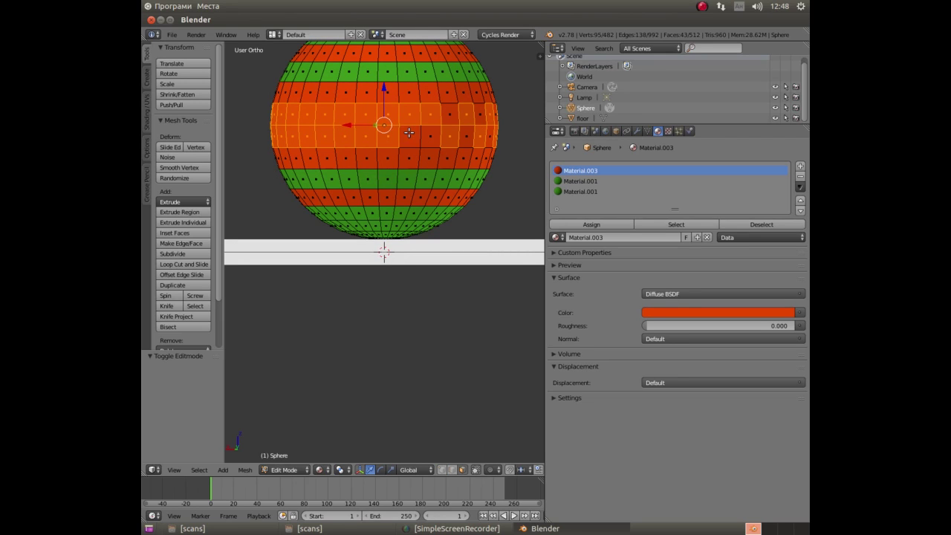
pyautogui.keyDown('shift'); pyautogui.rightClick(409, 113); pyautogui.keyUp('shift')
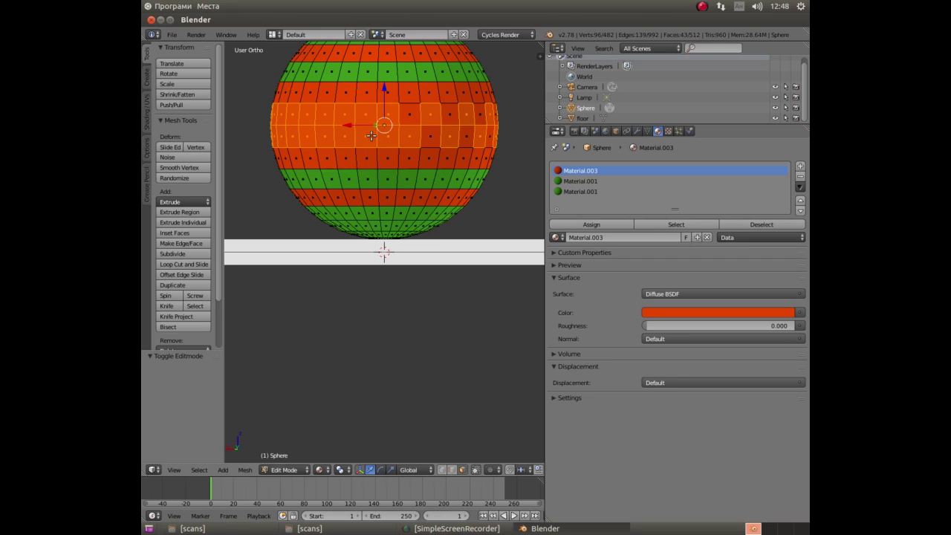
pyautogui.keyDown('shift'); pyautogui.rightClick(386, 136); pyautogui.keyUp('shift')
pyautogui.keyDown('shift'); pyautogui.rightClick(370, 116); pyautogui.keyUp('shift')
pyautogui.keyDown('shift'); pyautogui.rightClick(343, 135); pyautogui.keyUp('shift')
pyautogui.keyDown('shift'); pyautogui.rightClick(325, 114); pyautogui.keyUp('shift')
pyautogui.keyDown('shift'); pyautogui.rightClick(305, 133); pyautogui.keyUp('shift')
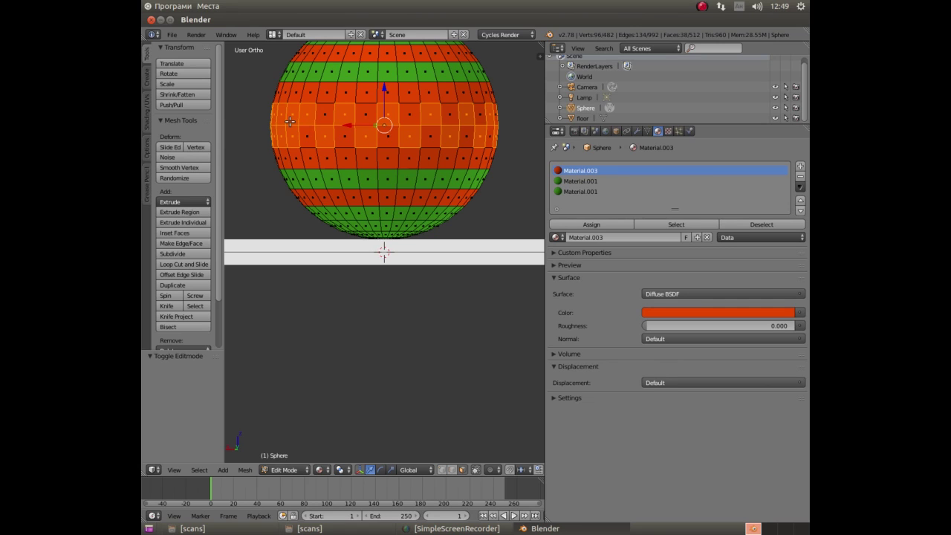
# Orbit again and deselect the last six alternate faces to complete the checker.
pyautogui.press('KP_4')
pyautogui.press('KP_4')
pyautogui.press('KP_4')
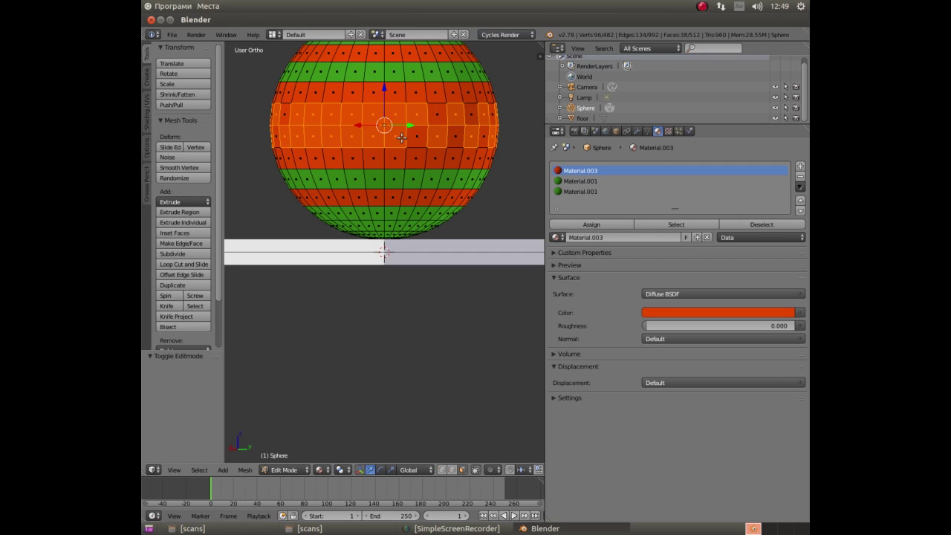
pyautogui.keyDown('shift'); pyautogui.rightClick(395, 110); pyautogui.keyUp('shift')
pyautogui.keyDown('shift'); pyautogui.rightClick(368, 133); pyautogui.keyUp('shift')
pyautogui.keyDown('shift'); pyautogui.rightClick(347, 112); pyautogui.keyUp('shift')
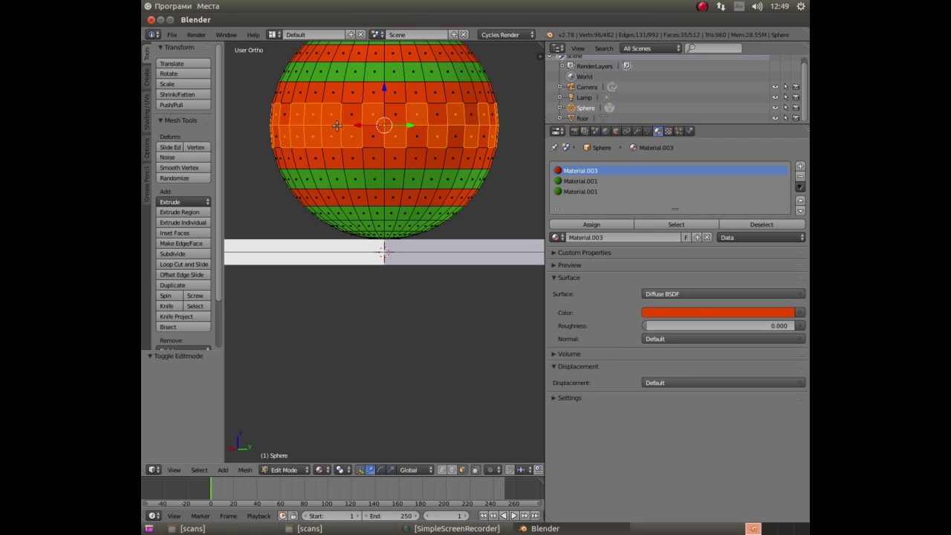
pyautogui.keyDown('shift'); pyautogui.rightClick(332, 135); pyautogui.keyUp('shift')
pyautogui.keyDown('shift'); pyautogui.rightClick(314, 118); pyautogui.keyUp('shift')
pyautogui.keyDown('shift'); pyautogui.rightClick(295, 137); pyautogui.keyUp('shift')
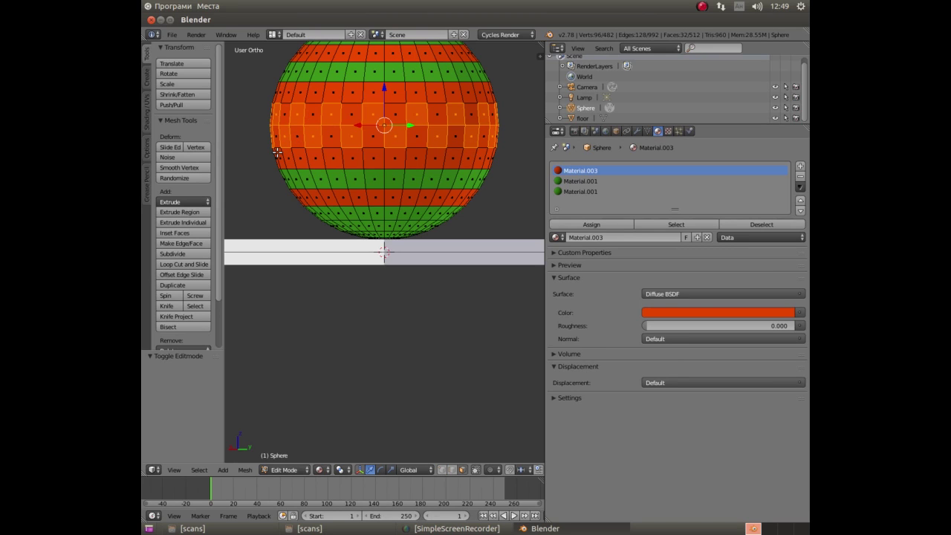
pyautogui.press('KP_4')
pyautogui.press('KP_4')
pyautogui.press('KP_4')
pyautogui.press('KP_4')
pyautogui.press('KP_4')
pyautogui.press('KP_4')
pyautogui.press('KP_4')
pyautogui.press('KP_4')
pyautogui.press('KP_4')
pyautogui.press('KP_4')
pyautogui.press('KP_4')
pyautogui.press('KP_4')
pyautogui.press('KP_4')
pyautogui.press('KP_4')
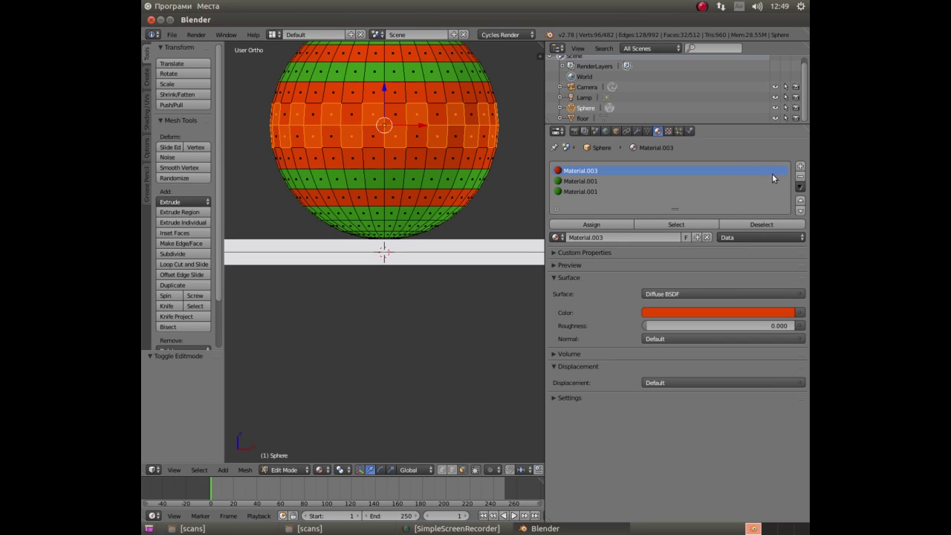
# Add a fourth material slot using green Material.001 and assign it to the selected checker faces.
pyautogui.click(801, 168)
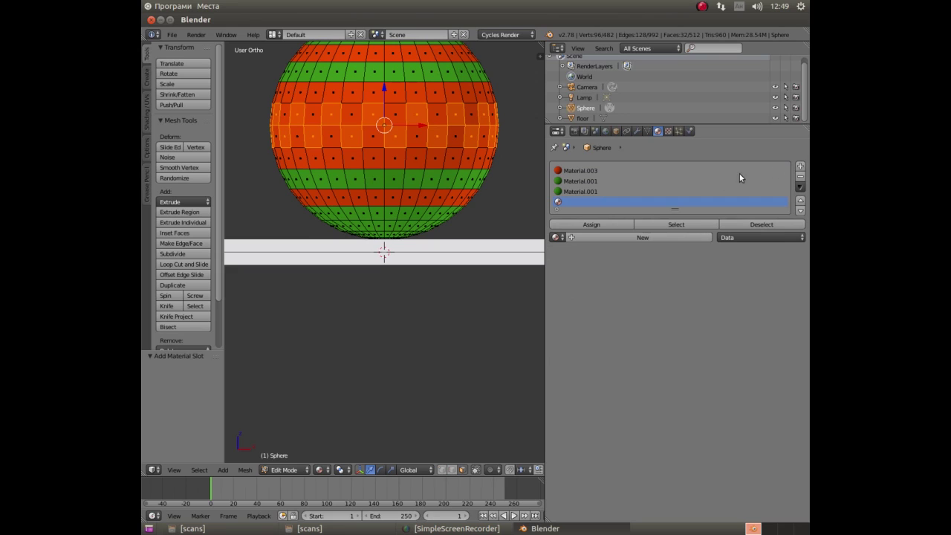
pyautogui.click(556, 238)
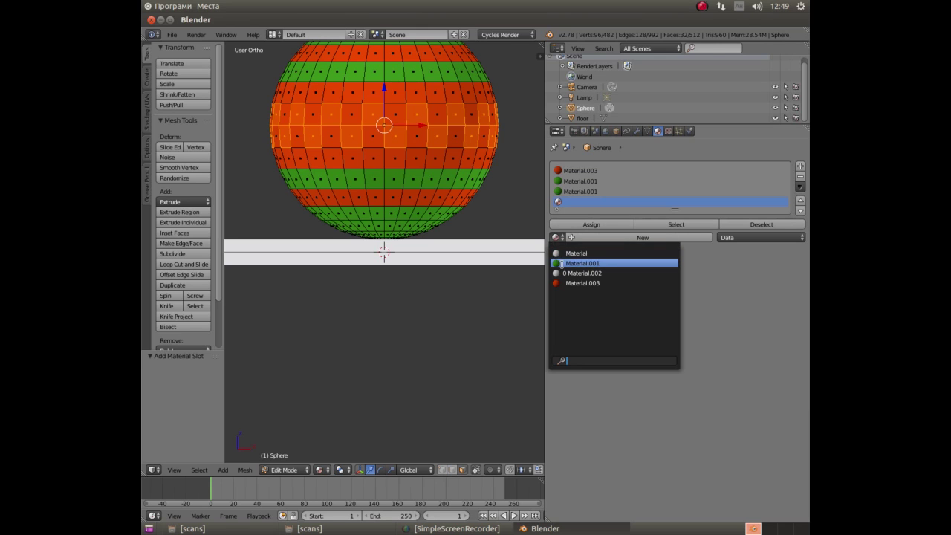
pyautogui.click(562, 264)
pyautogui.click(592, 224)
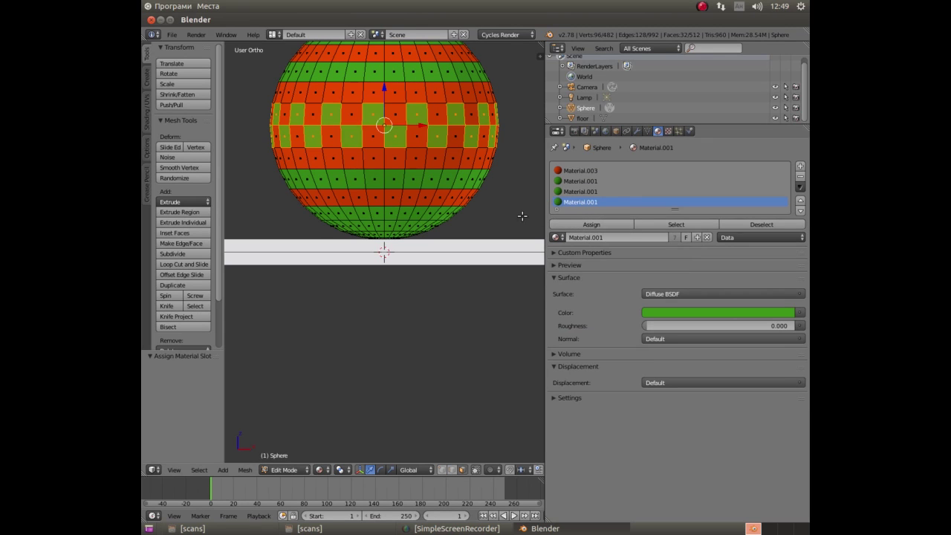
pyautogui.scroll(-2, 420, 194)
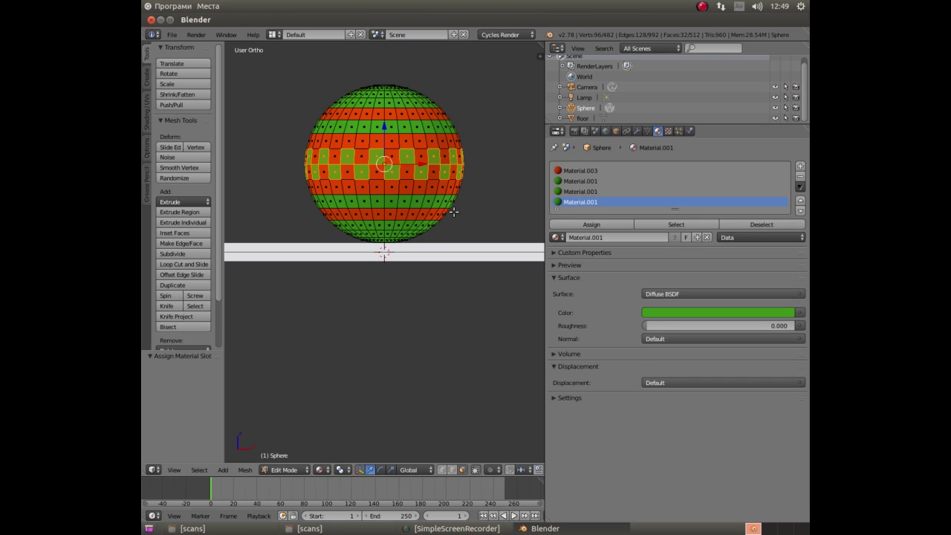
pyautogui.press('F12')
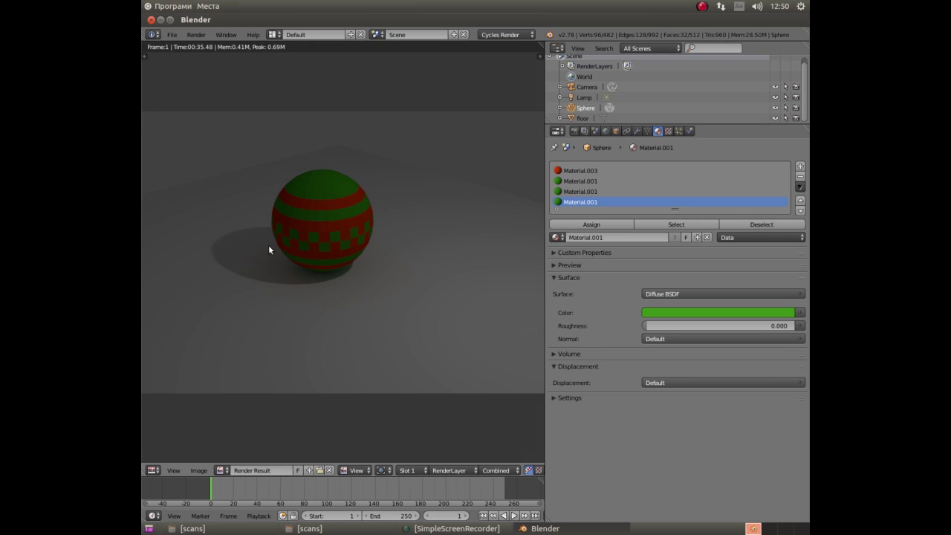
pyautogui.press('Escape')
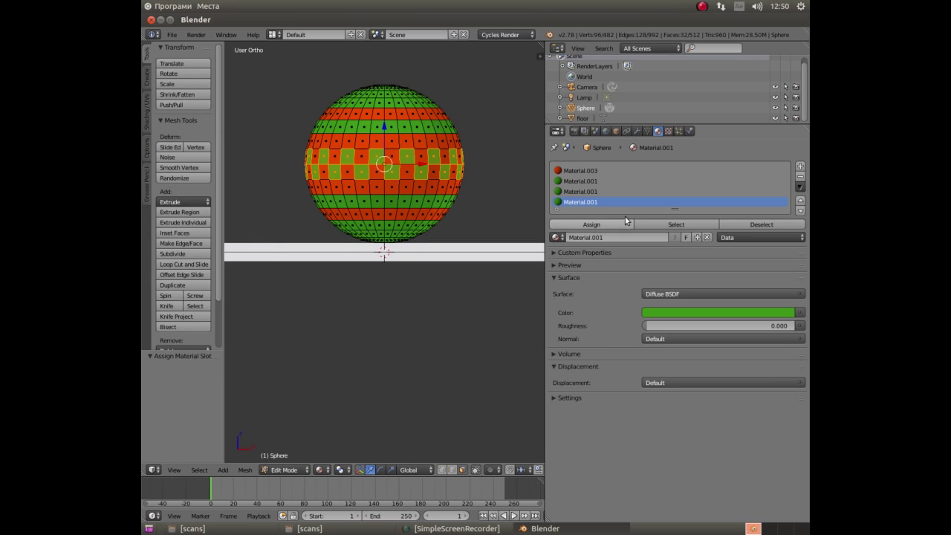
# Review the material slots, leaving their names unchanged, and switch the sphere back to Object Mode.
pyautogui.click(579, 181)
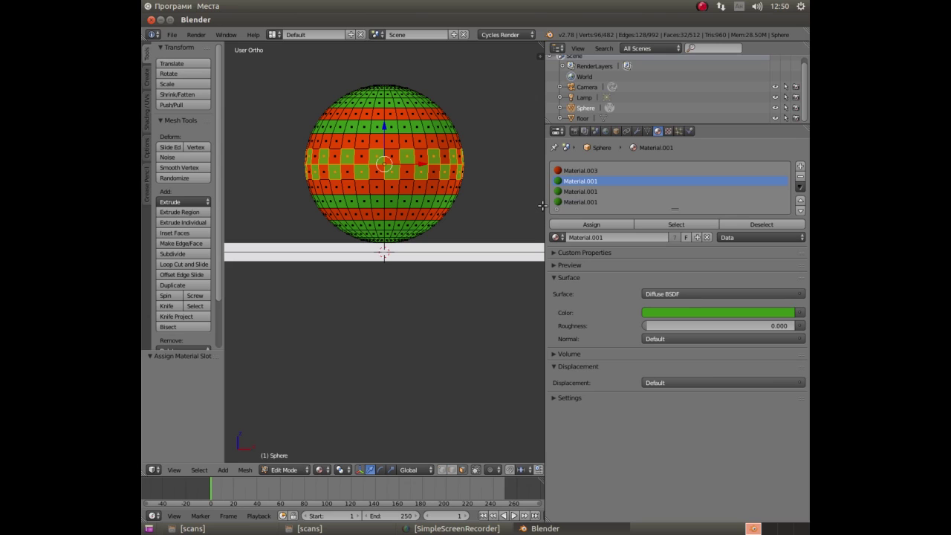
pyautogui.doubleClick(563, 192)
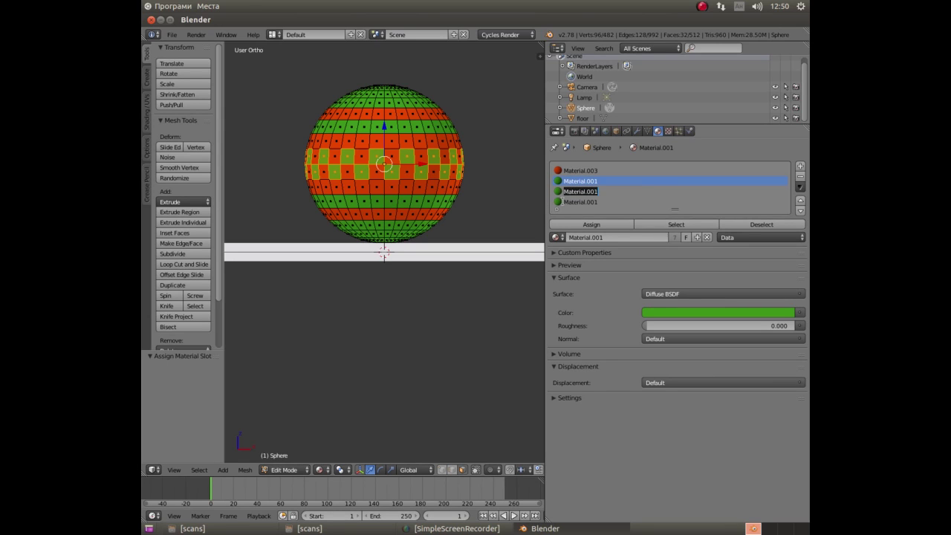
pyautogui.click(565, 203)
pyautogui.doubleClick(557, 206)
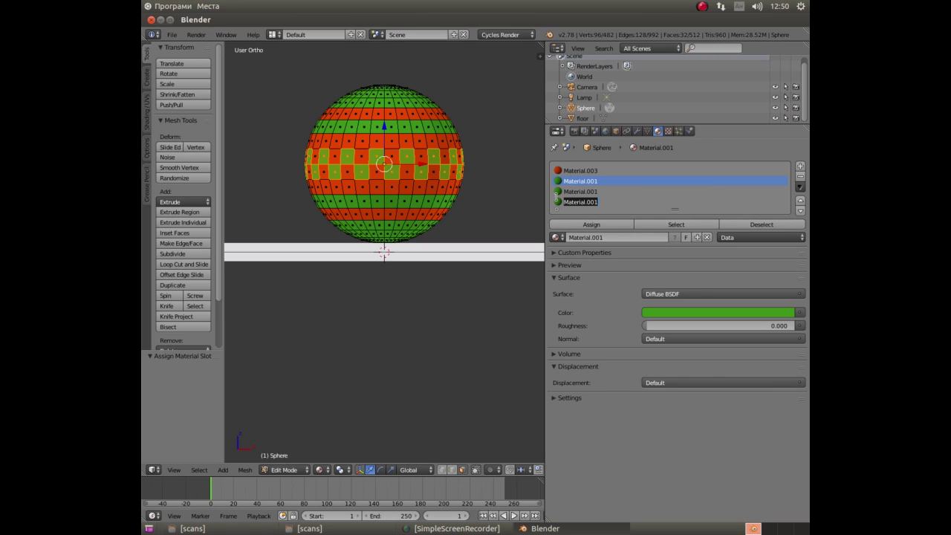
pyautogui.click(559, 192)
pyautogui.press('Tab')
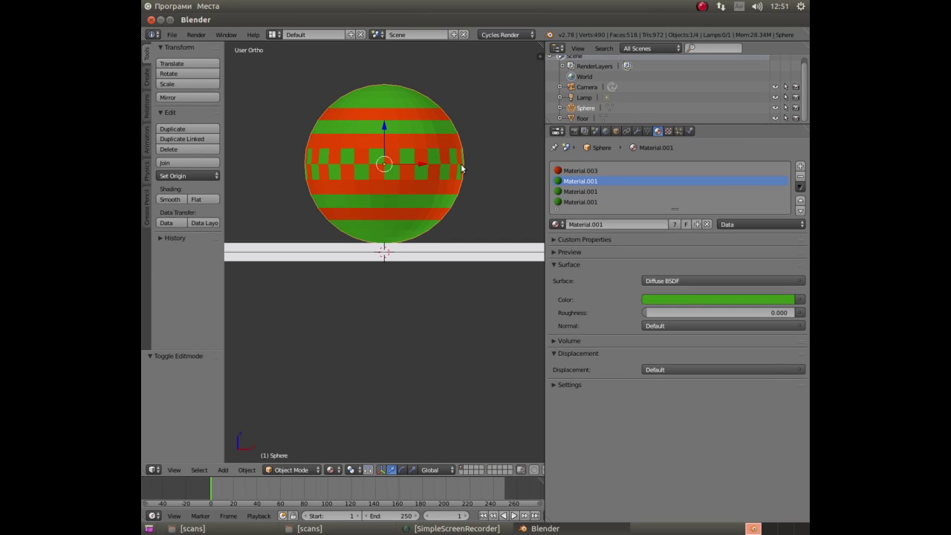
pyautogui.click(583, 173)
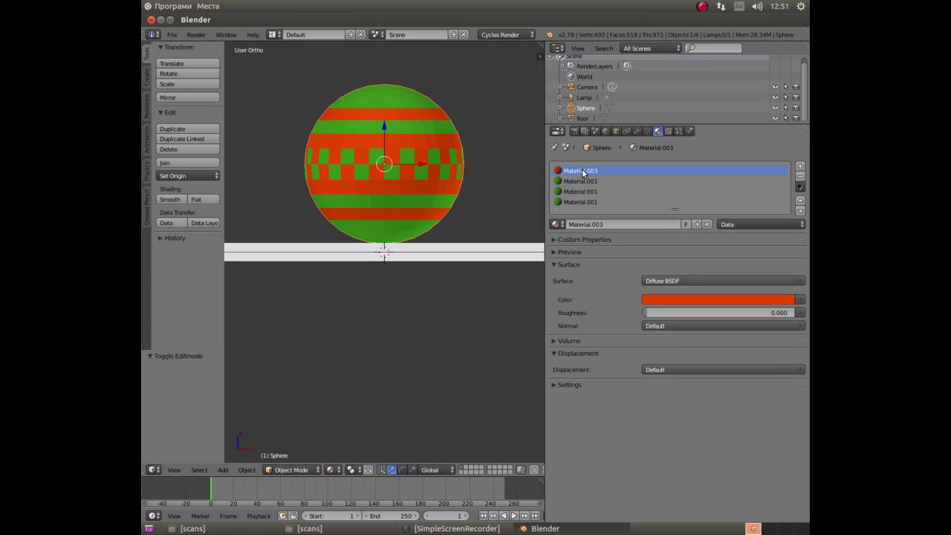
pyautogui.click(671, 301)
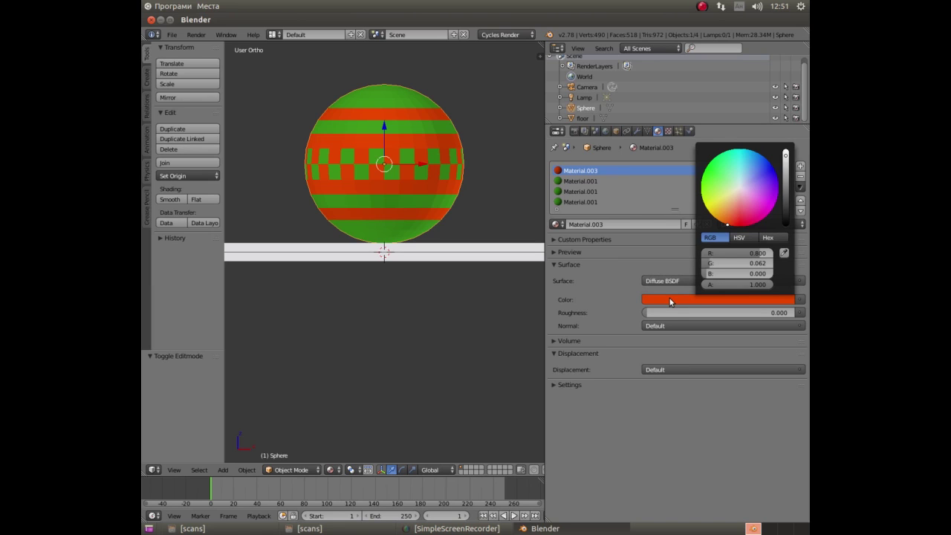
pyautogui.click(768, 237)
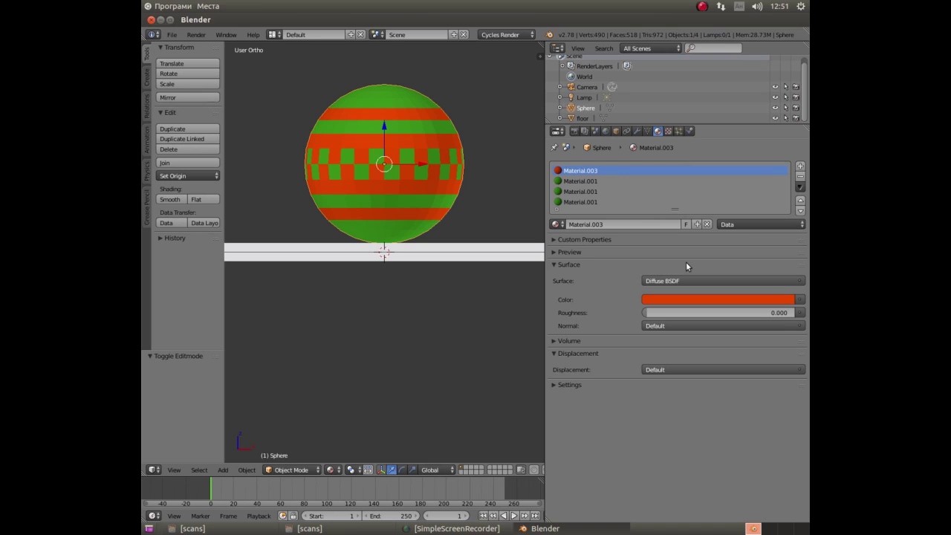
pyautogui.click(698, 299)
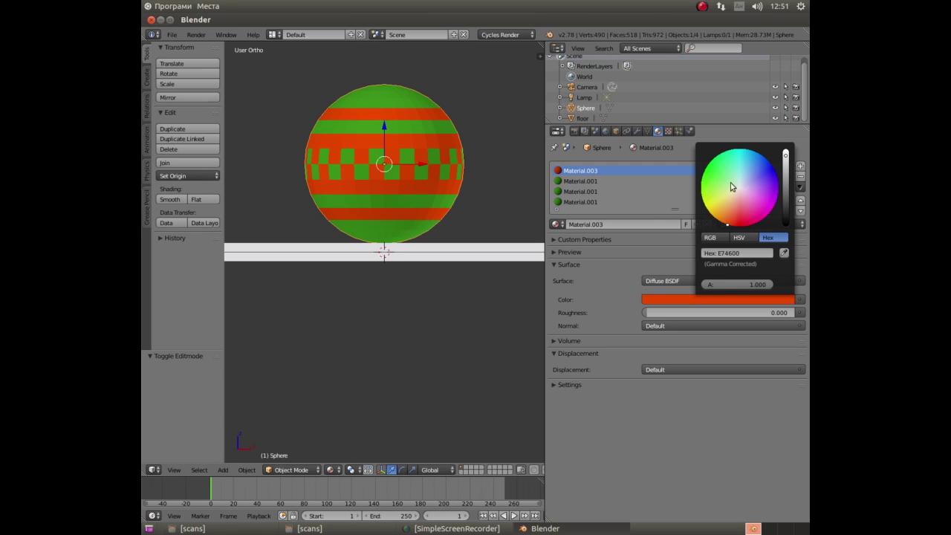
# Select green Material.001, check its colour's hex value, and change its surface to Add Shader.
pyautogui.click(589, 181)
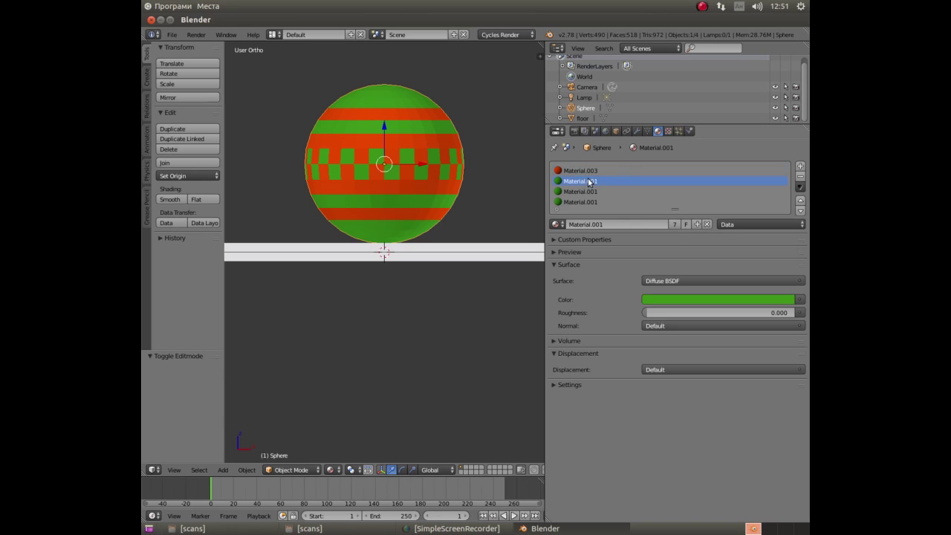
pyautogui.click(730, 300)
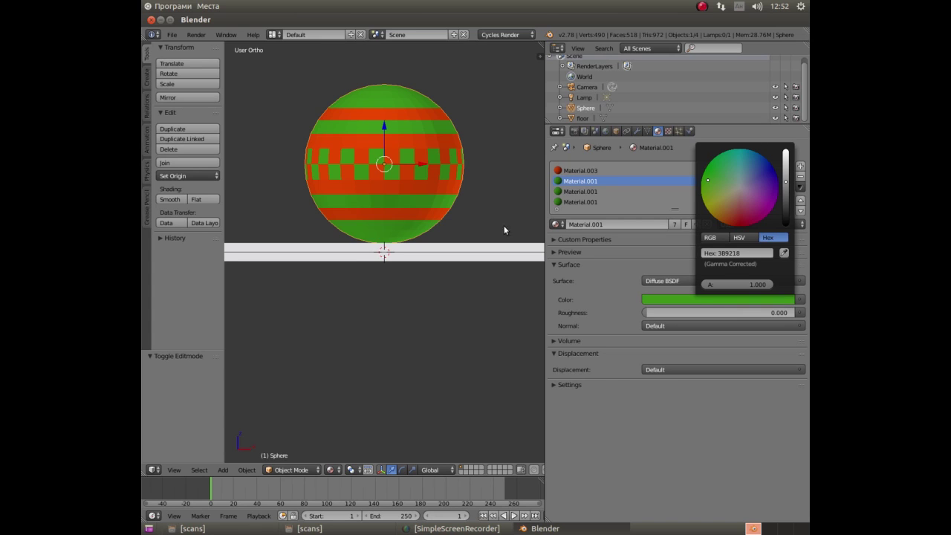
pyautogui.click(682, 279)
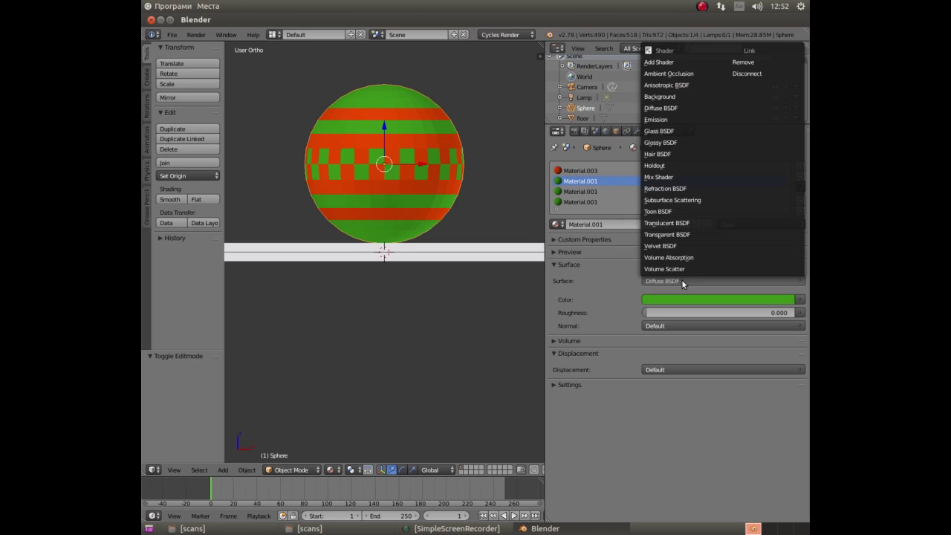
pyautogui.click(653, 281)
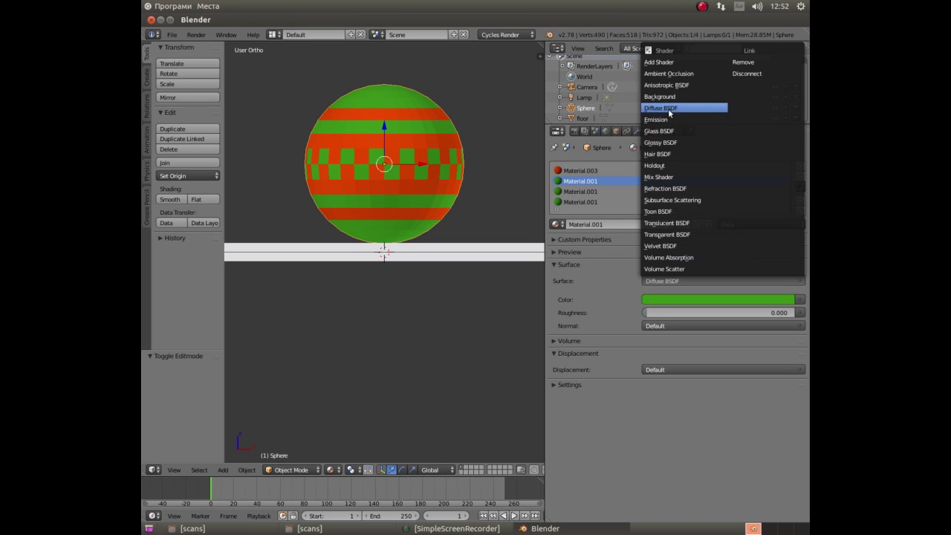
pyautogui.click(671, 62)
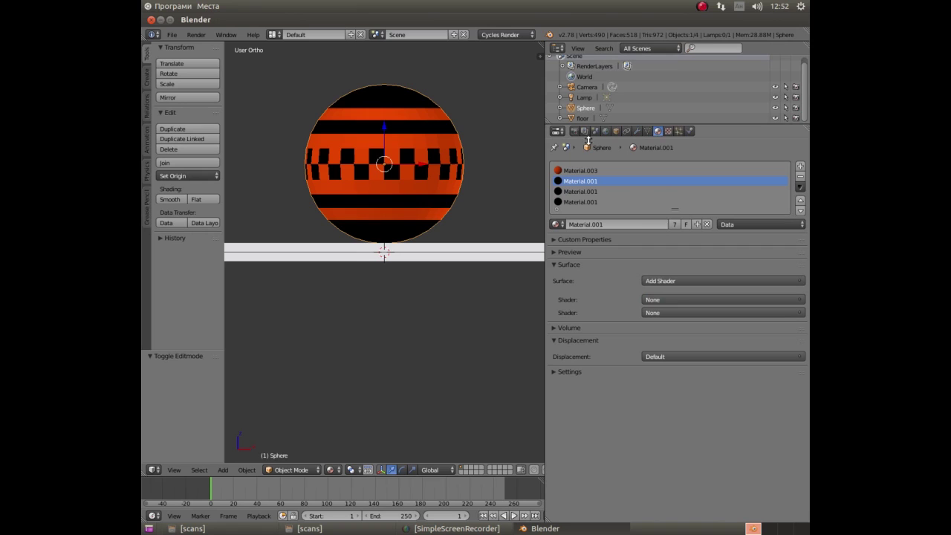
# Set the Add Shader's inputs to Glass BSDF and Diffuse BSDF.
pyautogui.click(693, 302)
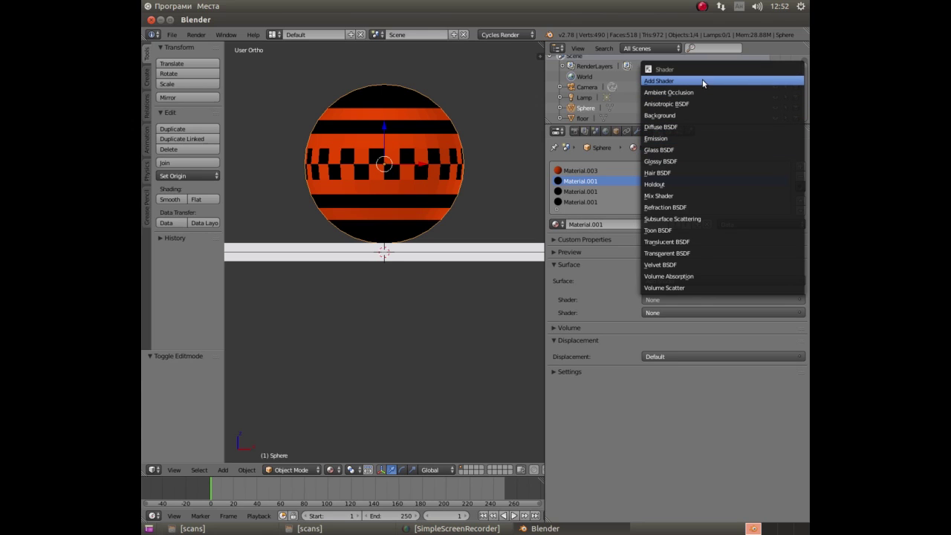
pyautogui.click(678, 151)
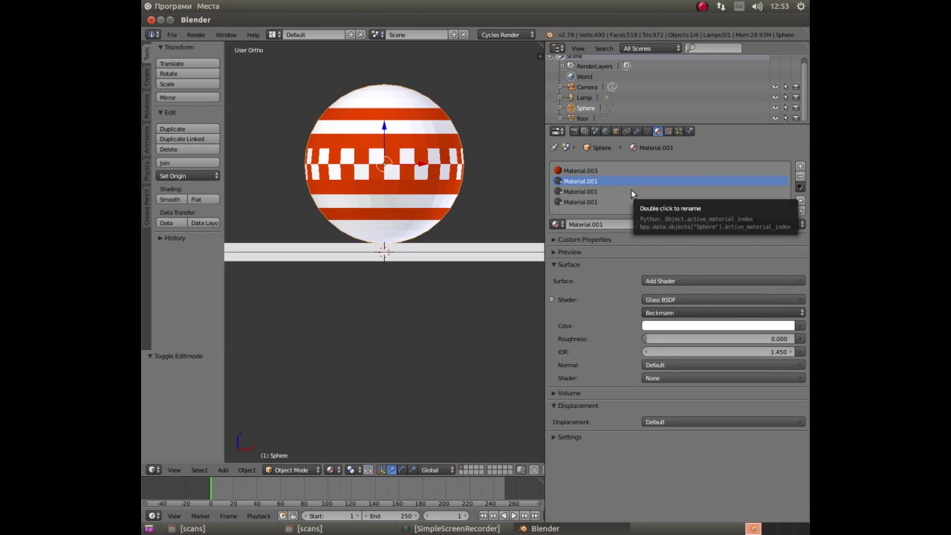
pyautogui.click(664, 377)
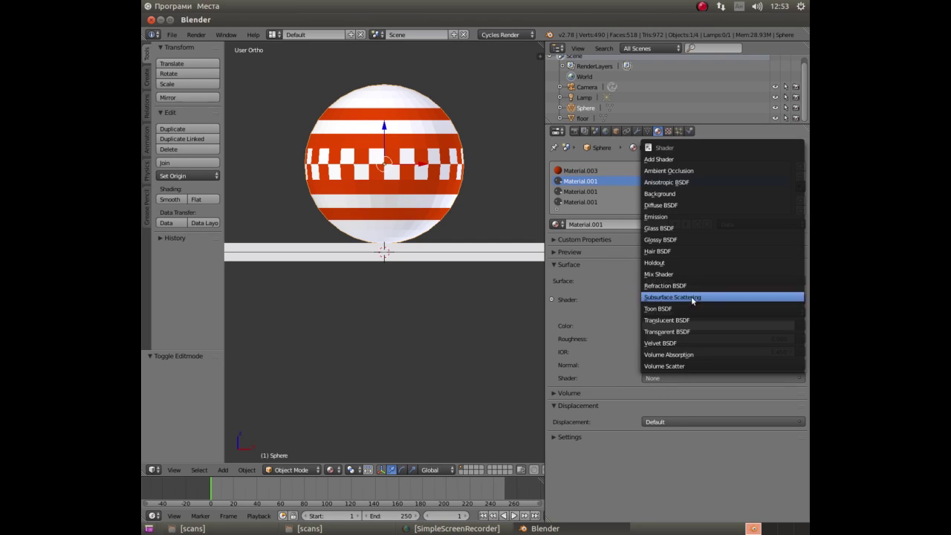
pyautogui.click(691, 205)
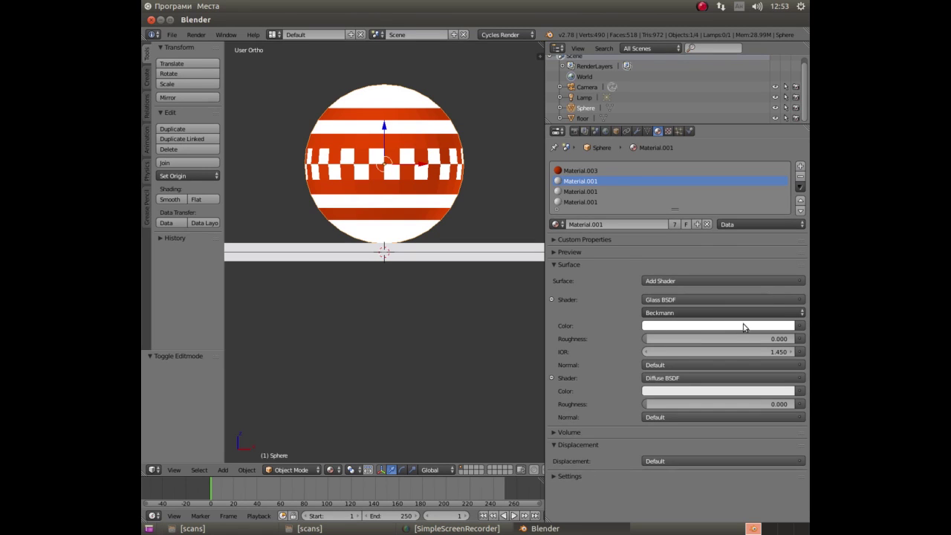
# Set the Glass BSDF colour to hex 3B9218.
pyautogui.click(786, 329)
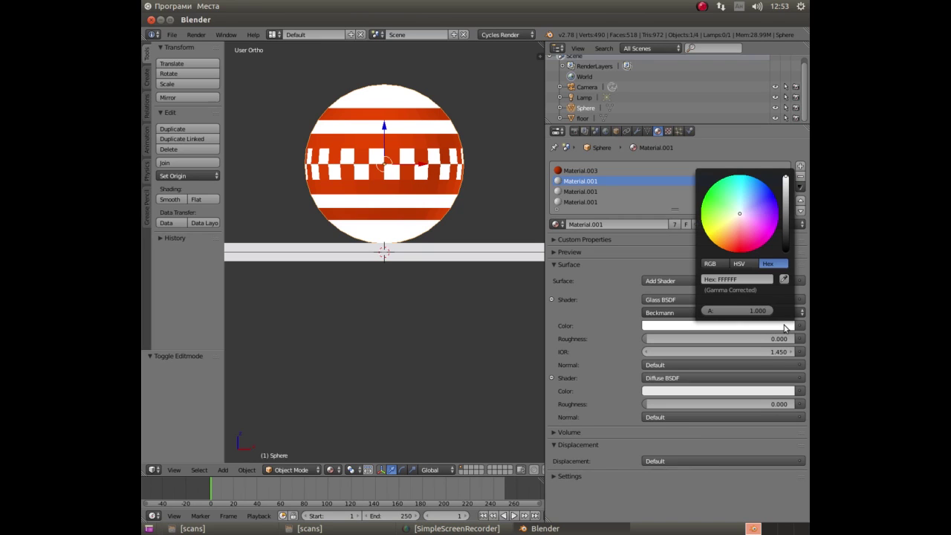
pyautogui.click(740, 280)
pyautogui.write('3')
pyautogui.write('8')
pyautogui.press('BackSpace')
pyautogui.write('921')
pyautogui.write('8')
pyautogui.press('Return')
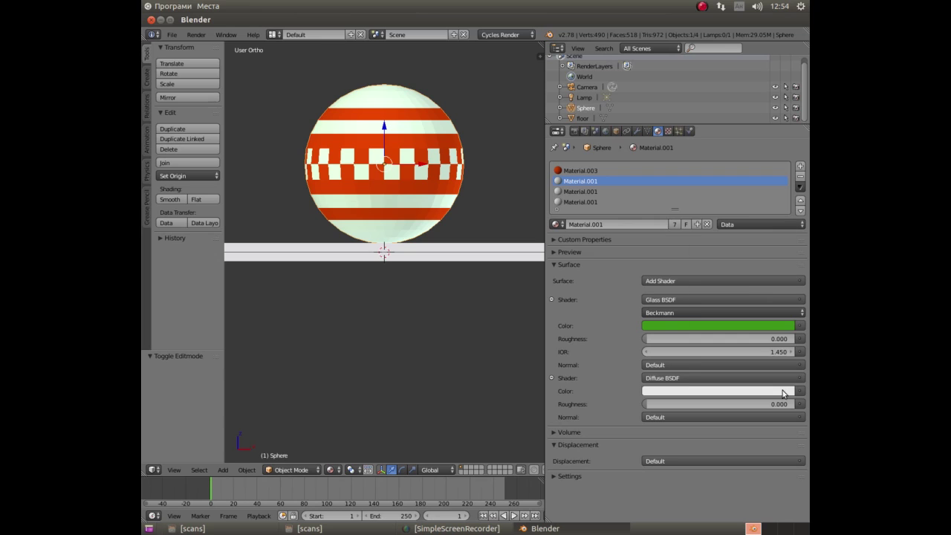
# Eyedrop the glass green into the Diffuse BSDF colour.
pyautogui.click(784, 394)
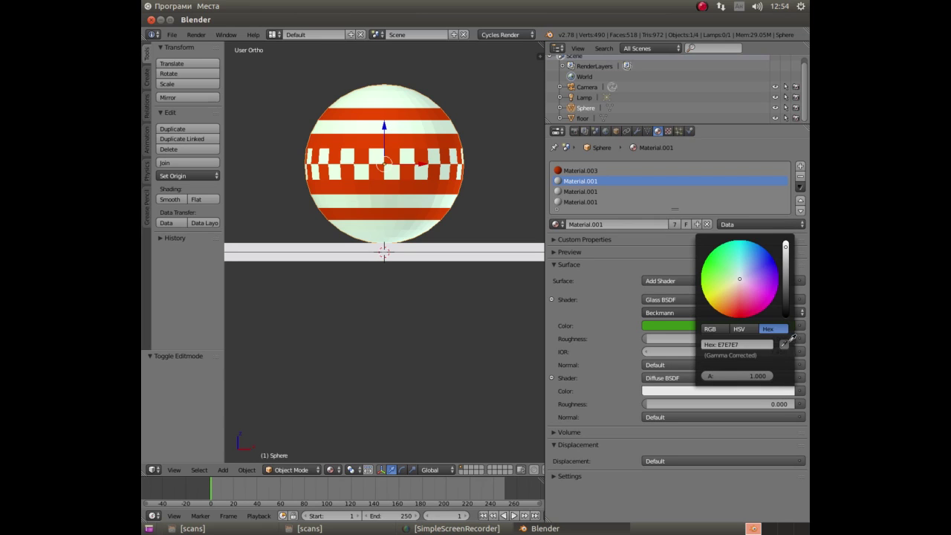
pyautogui.click(786, 340)
pyautogui.click(747, 327)
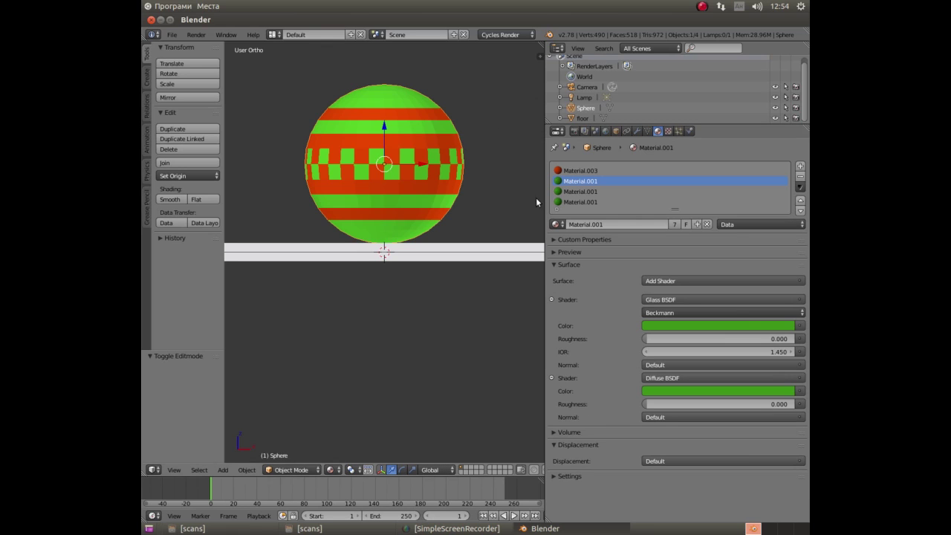
pyautogui.click(565, 171)
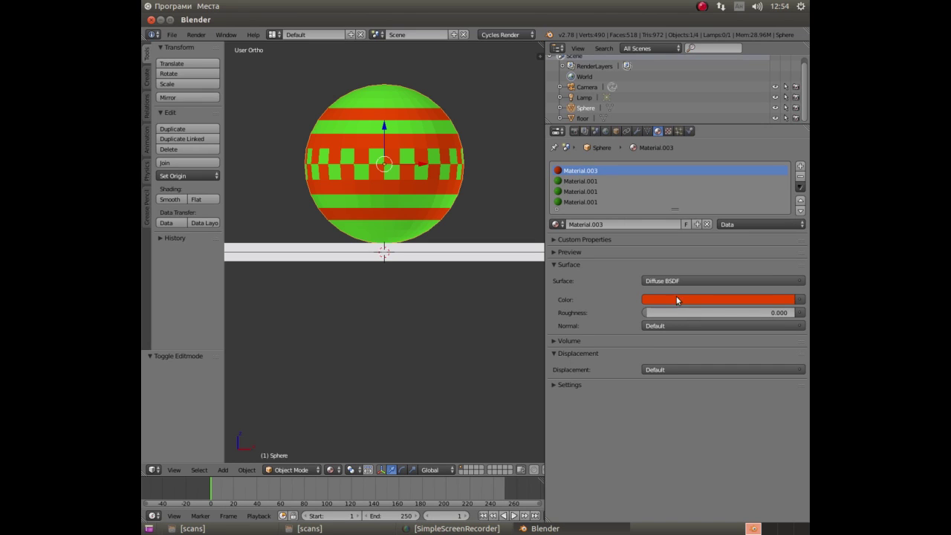
# Make Material.003's surface an Add Shader with Glass BSDF and Diffuse BSDF inputs.
pyautogui.click(690, 281)
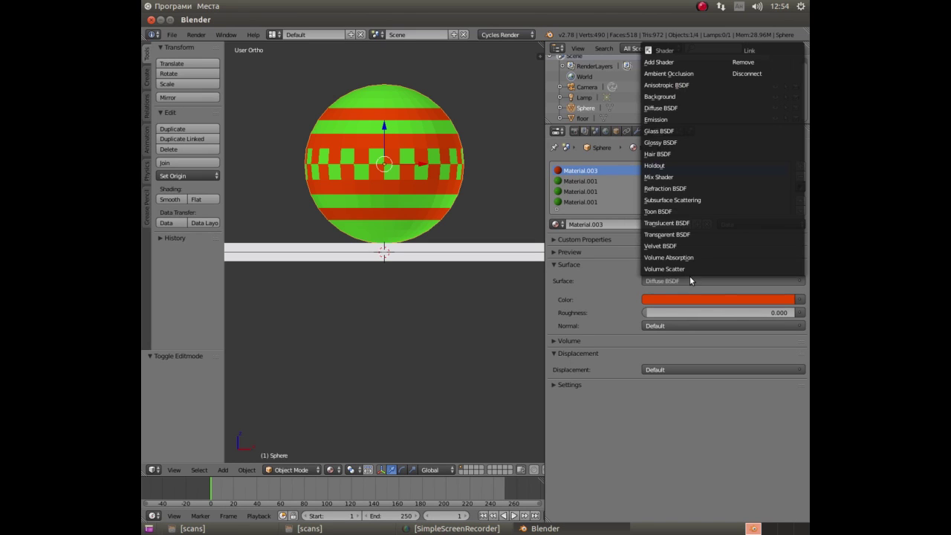
pyautogui.click(673, 64)
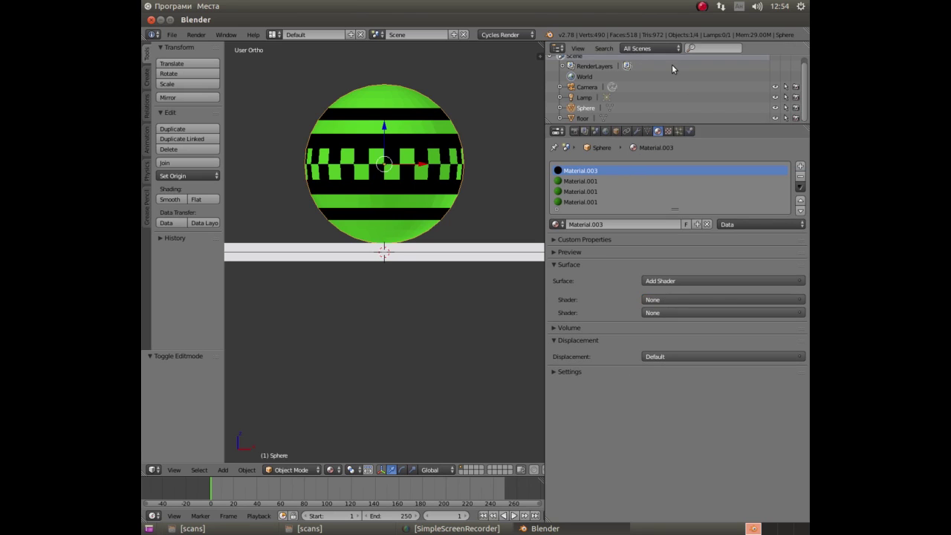
pyautogui.click(667, 304)
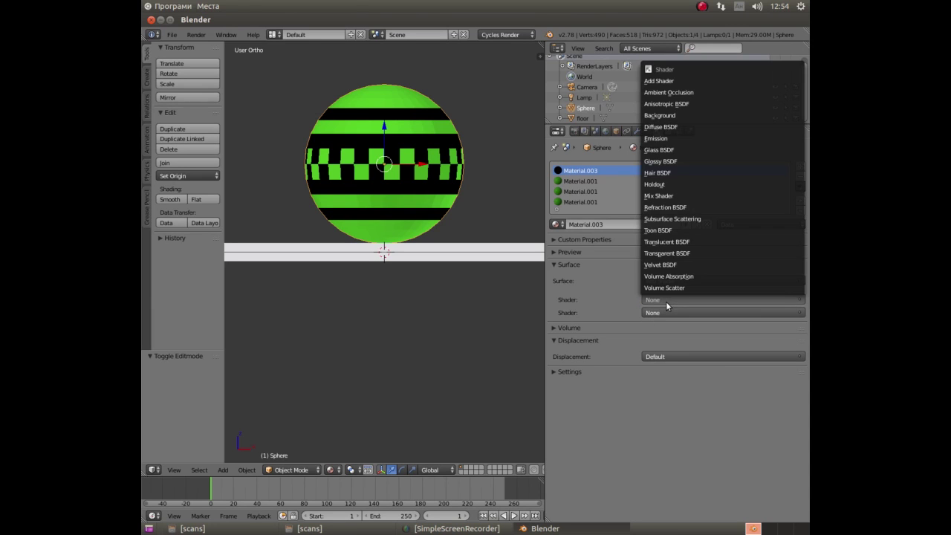
pyautogui.click(675, 151)
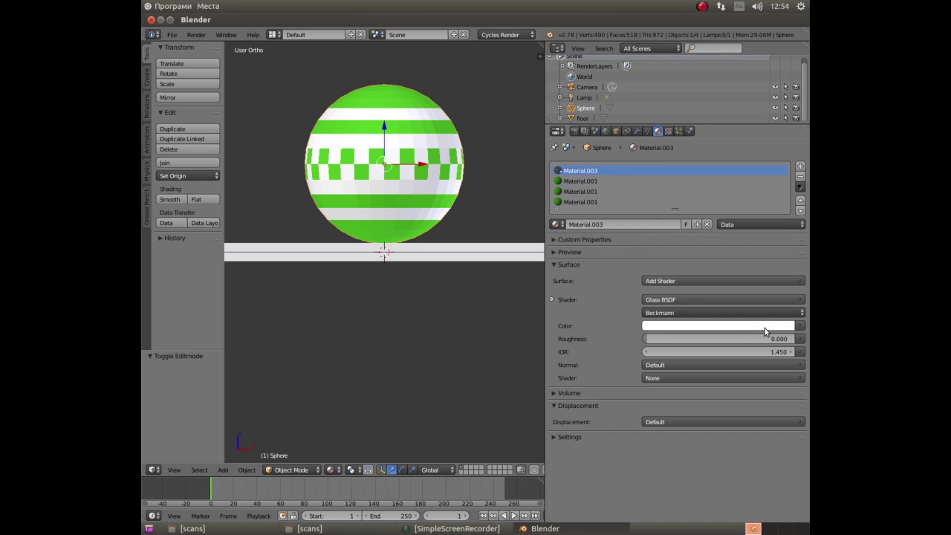
pyautogui.click(652, 379)
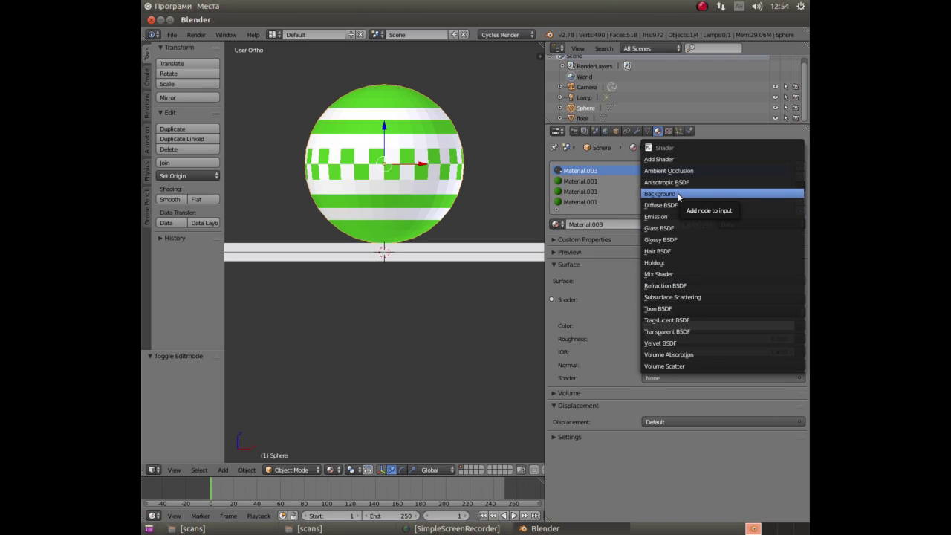
pyautogui.click(671, 207)
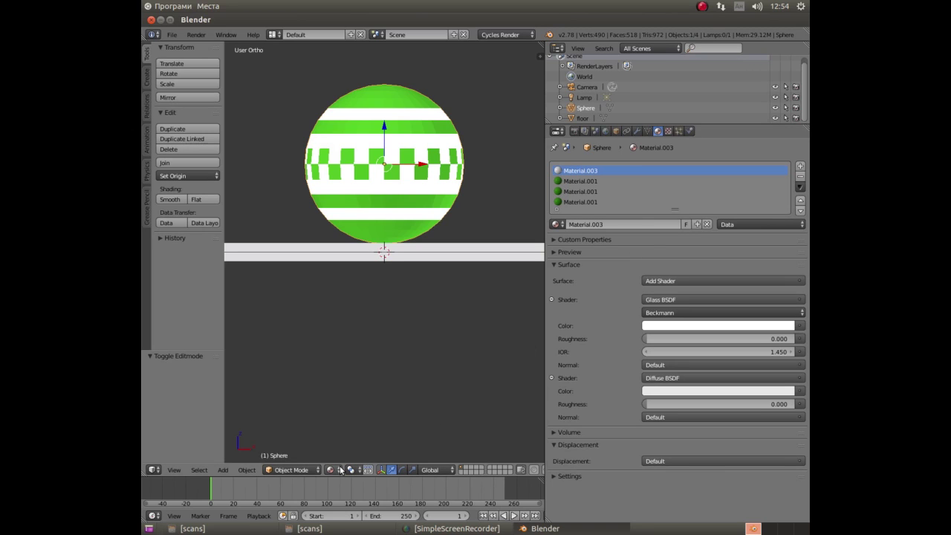
# Set the glass colour to hex E74600 and eyedrop it into the diffuse colour.
pyautogui.click(749, 326)
pyautogui.click(738, 280)
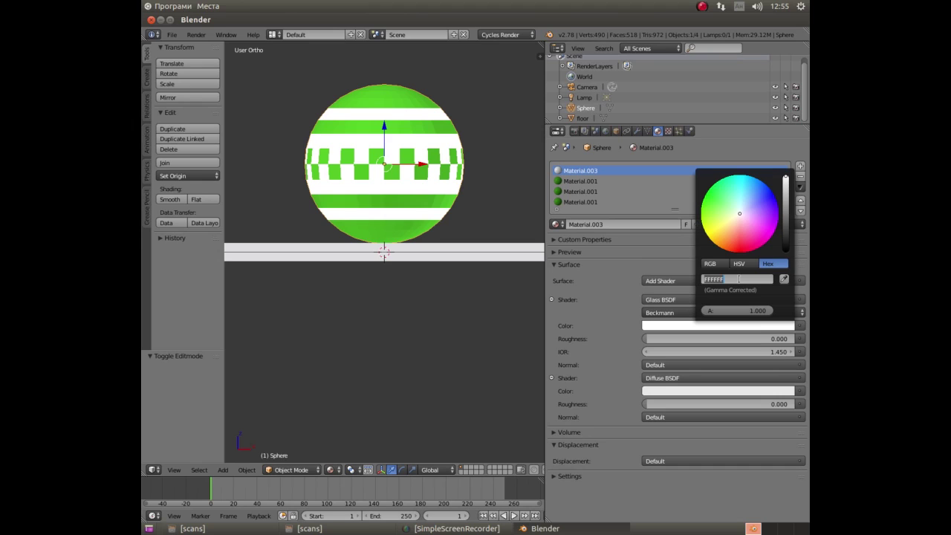
pyautogui.press('BackSpace')
pyautogui.write('46')
pyautogui.write('00')
pyautogui.press('Return')
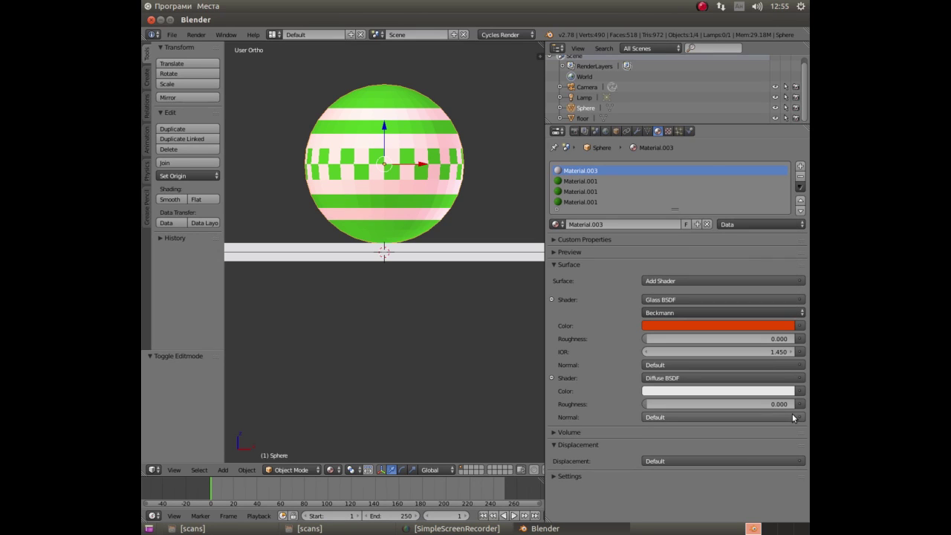
pyautogui.click(784, 392)
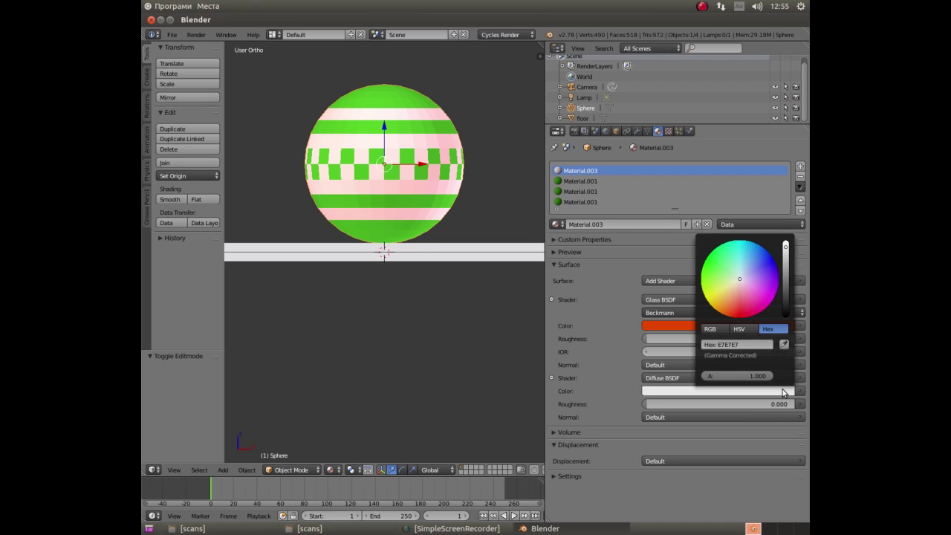
pyautogui.click(785, 343)
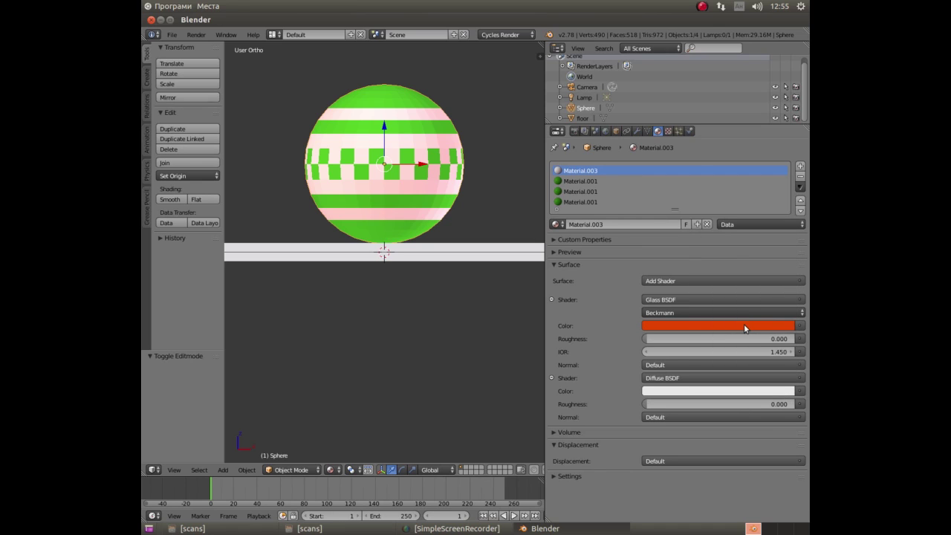
pyautogui.click(748, 325)
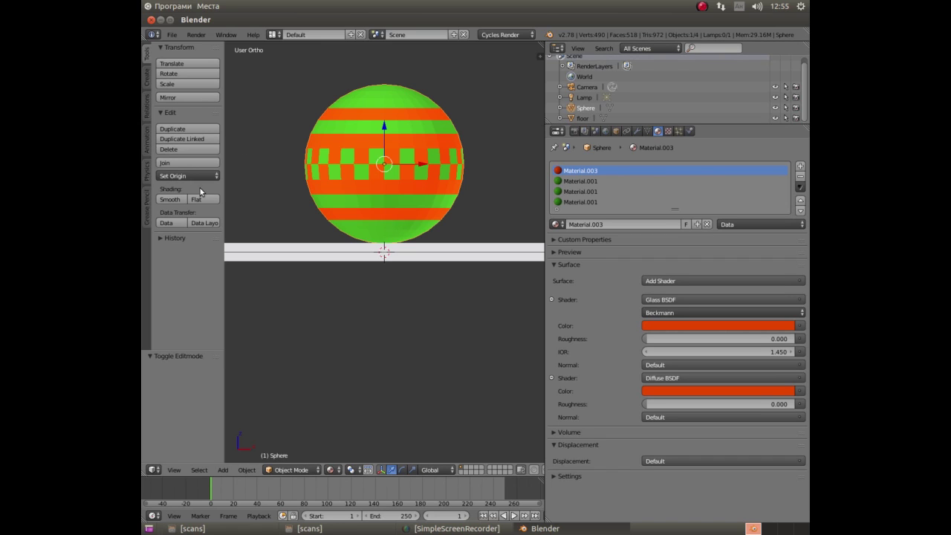
# Apply smooth shading to the sphere, render in Cycles with F12, and zoom into the result.
pyautogui.click(174, 202)
pyautogui.press('F12')
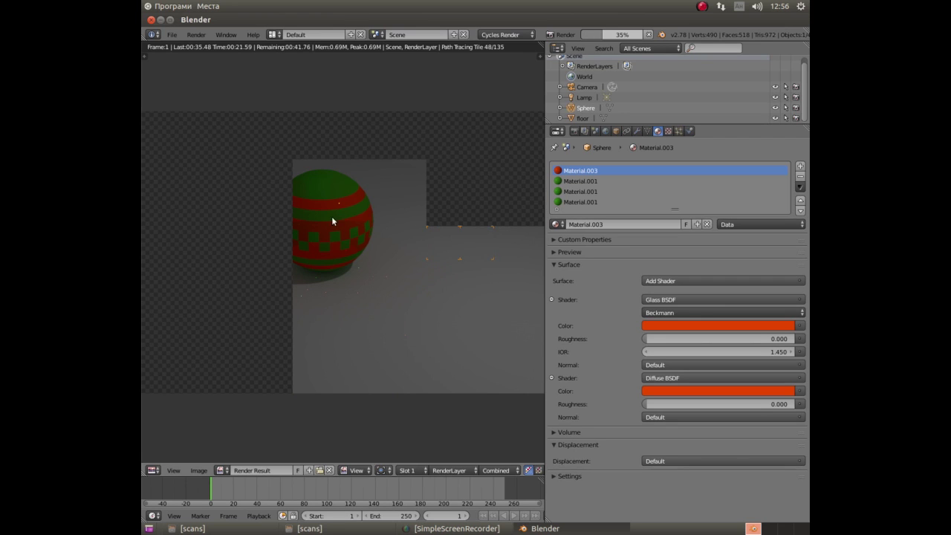
pyautogui.scroll(4, 329, 219)
pyautogui.scroll(1, 327, 221)
pyautogui.scroll(2, 328, 222)
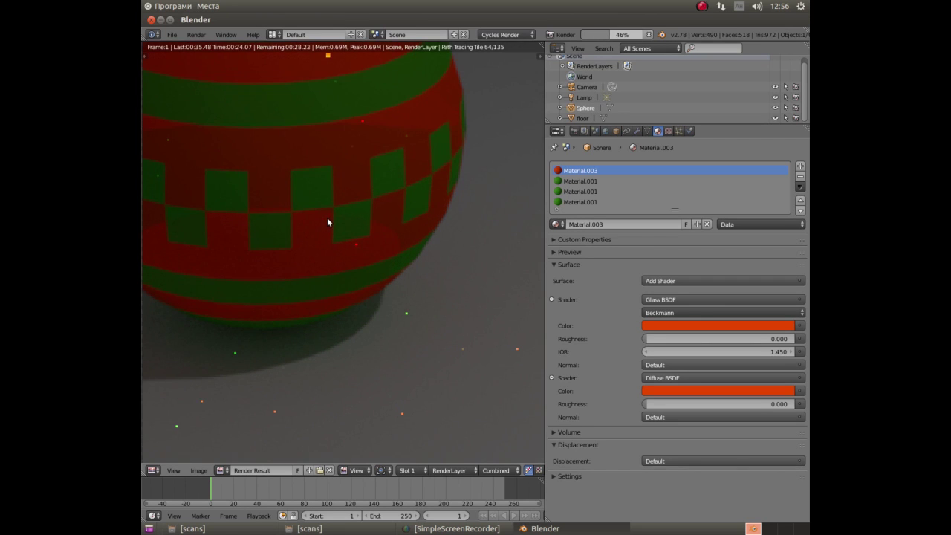
pyautogui.scroll(-5, 327, 221)
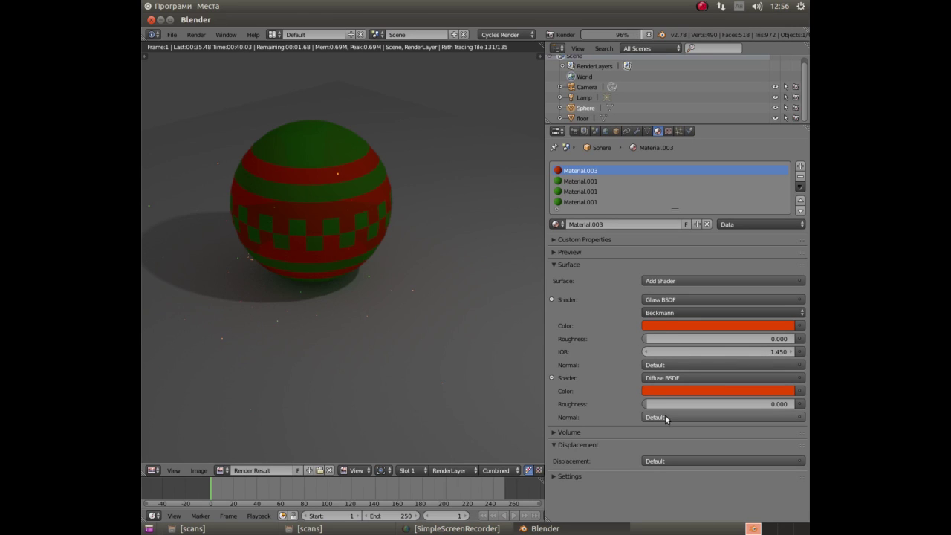
# Set the Glass BSDF roughness to 0.150 on the red Material.003 and green Material.001.
pyautogui.click(721, 338)
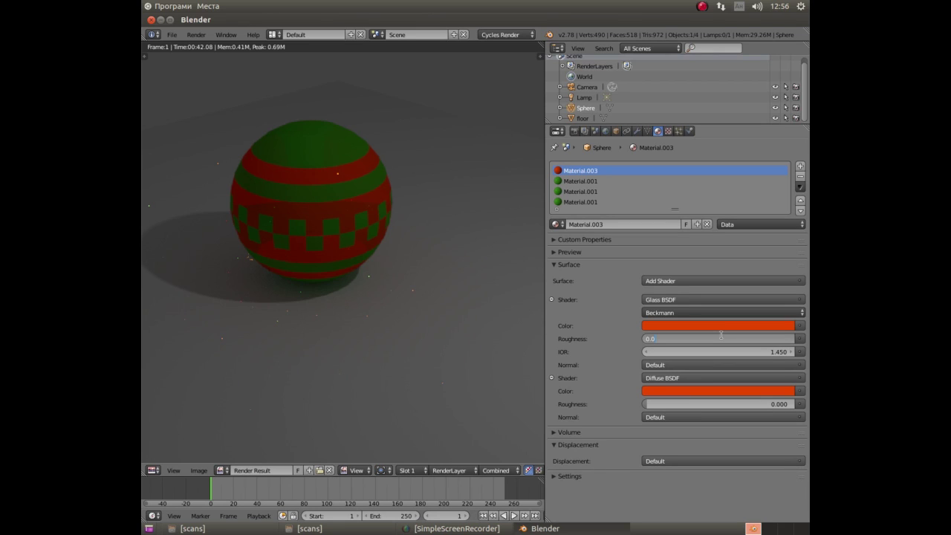
pyautogui.press('BackSpace')
pyautogui.press('Return')
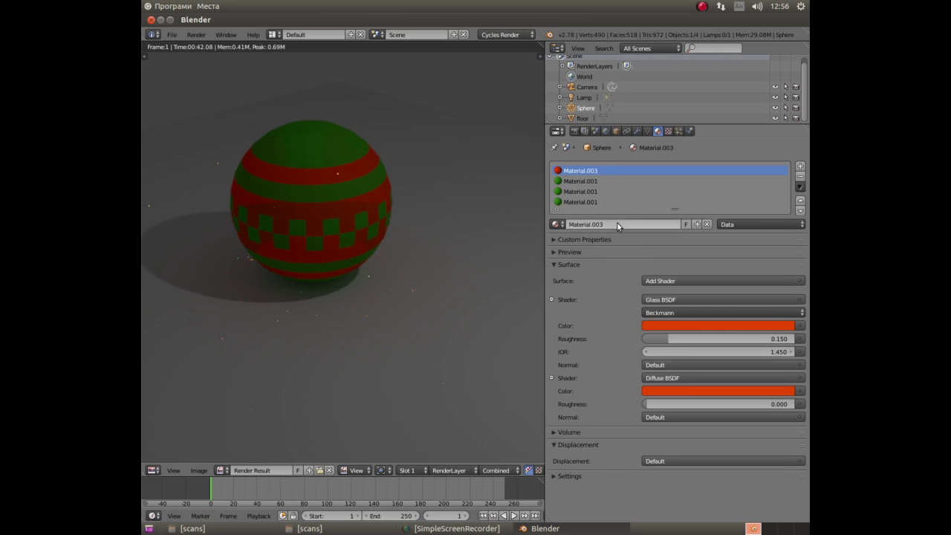
pyautogui.click(591, 182)
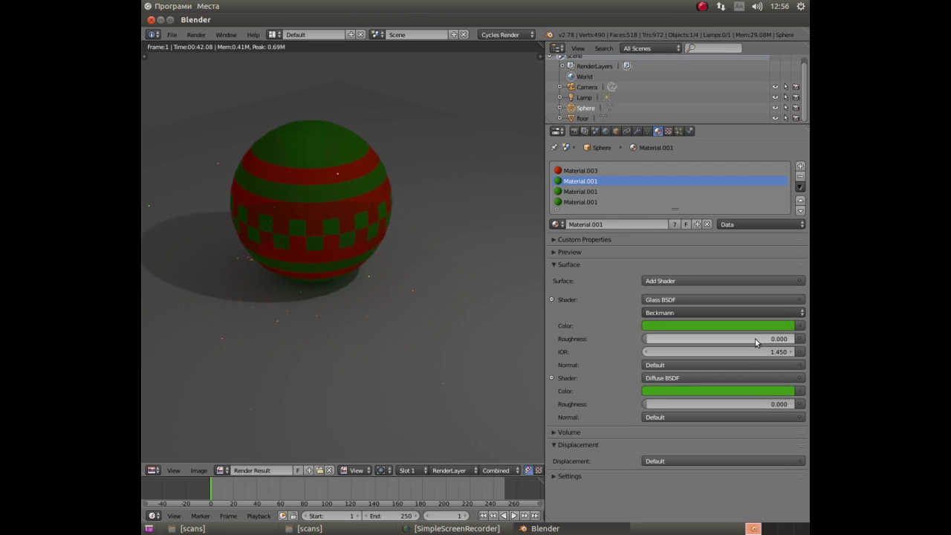
pyautogui.click(762, 341)
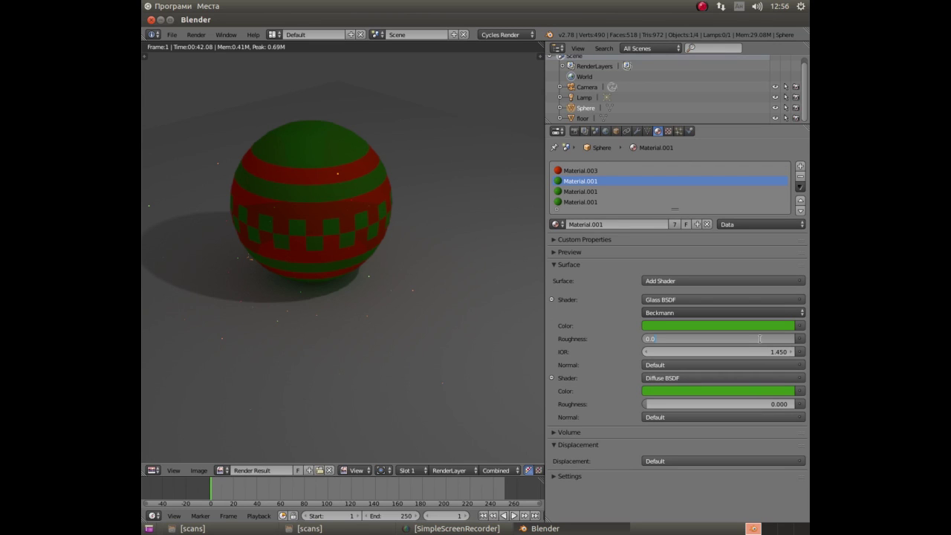
pyautogui.press('BackSpace')
pyautogui.write('15')
pyautogui.press('Return')
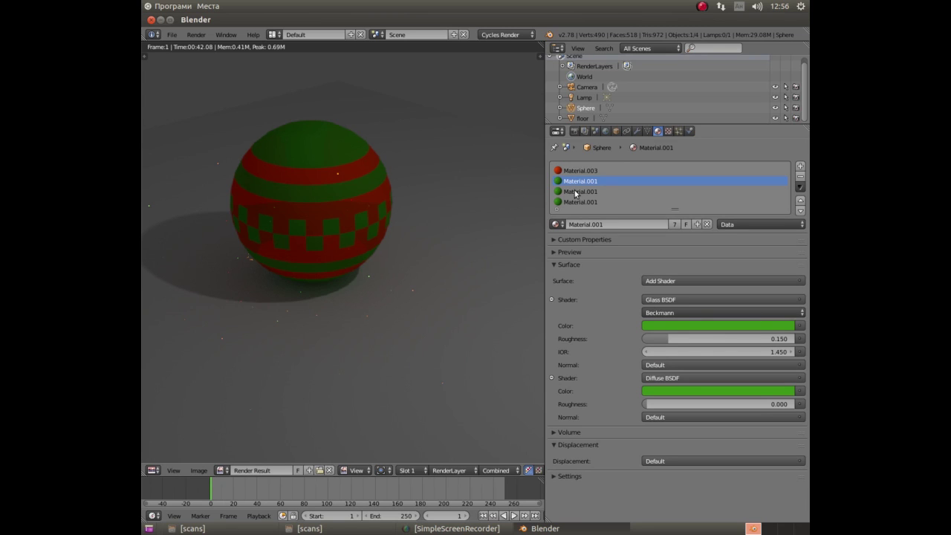
# Review the remaining material slots, render with F12, then return and zoom out.
pyautogui.click(576, 192)
pyautogui.click(581, 202)
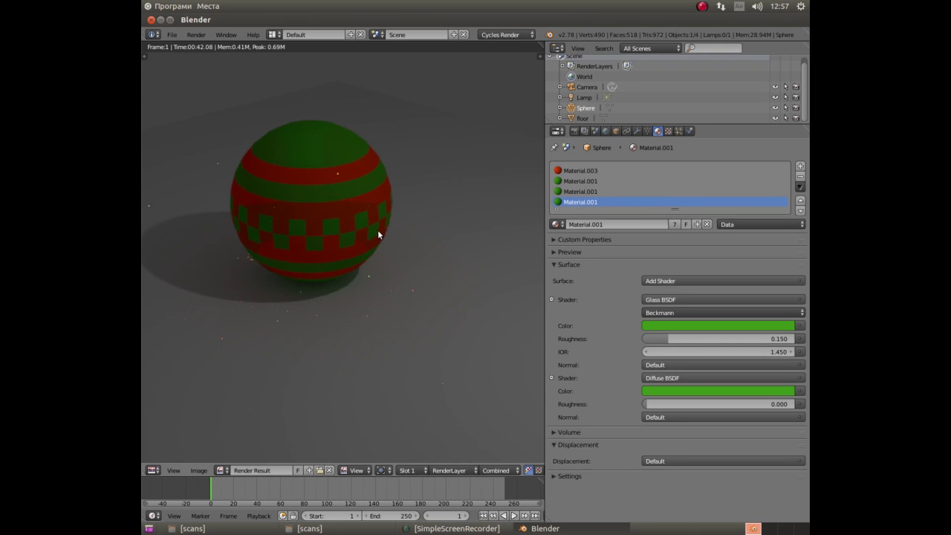
pyautogui.press('F12')
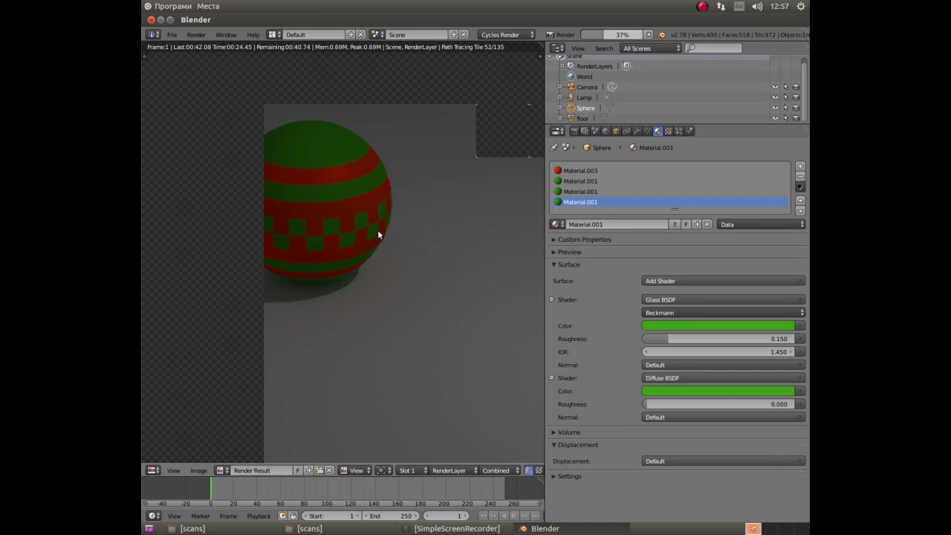
pyautogui.press('Escape')
pyautogui.press('Escape')
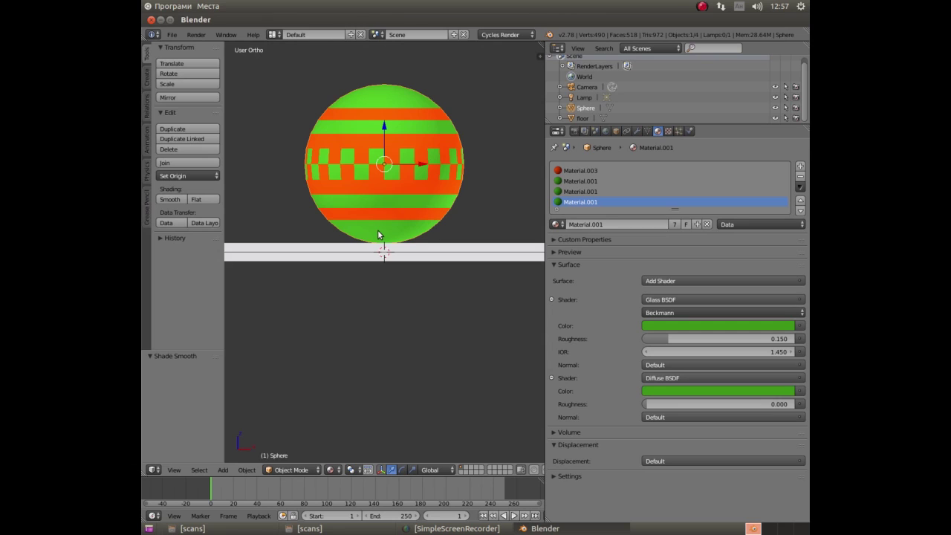
pyautogui.scroll(-4, 382, 193)
pyautogui.scroll(-3, 382, 193)
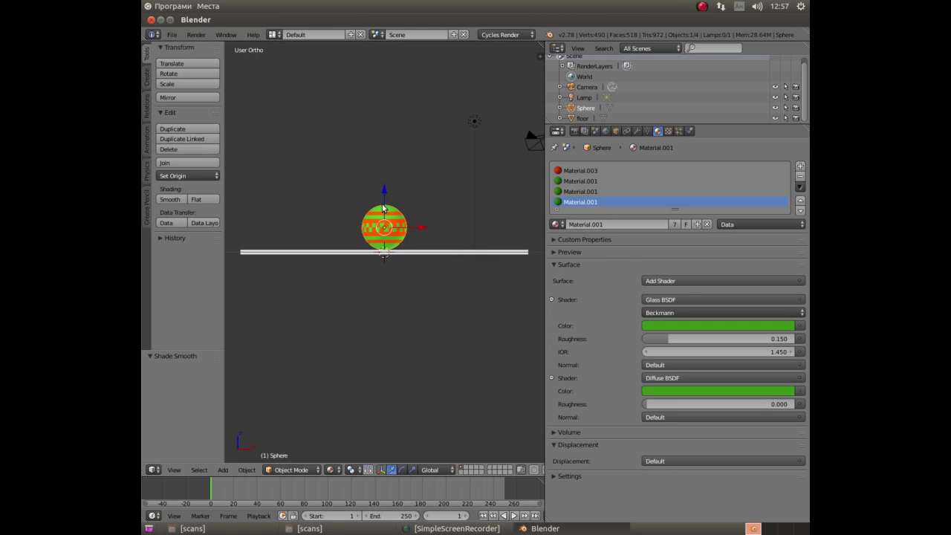
# Switch the lamp to Use Nodes with emission strength 2000 and render the scene.
pyautogui.rightClick(474, 122)
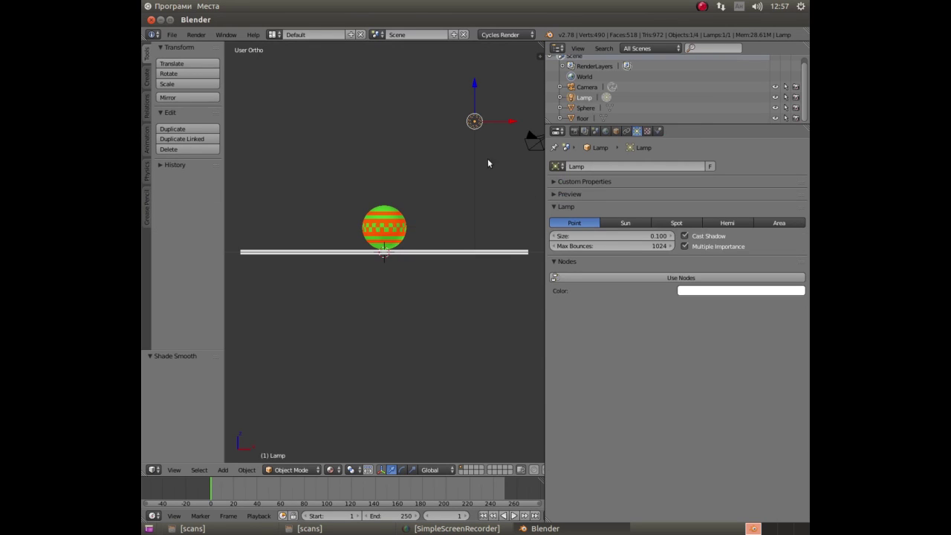
pyautogui.click(659, 277)
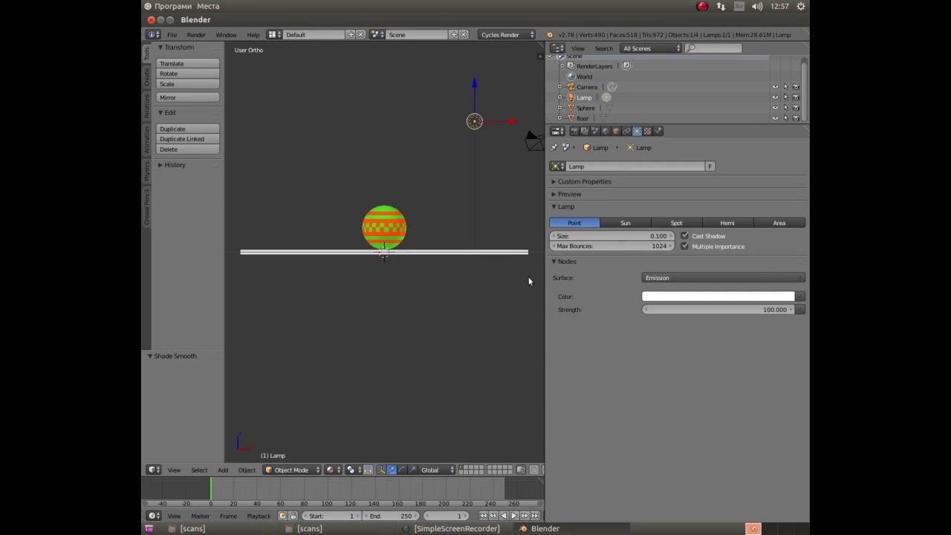
pyautogui.click(775, 310)
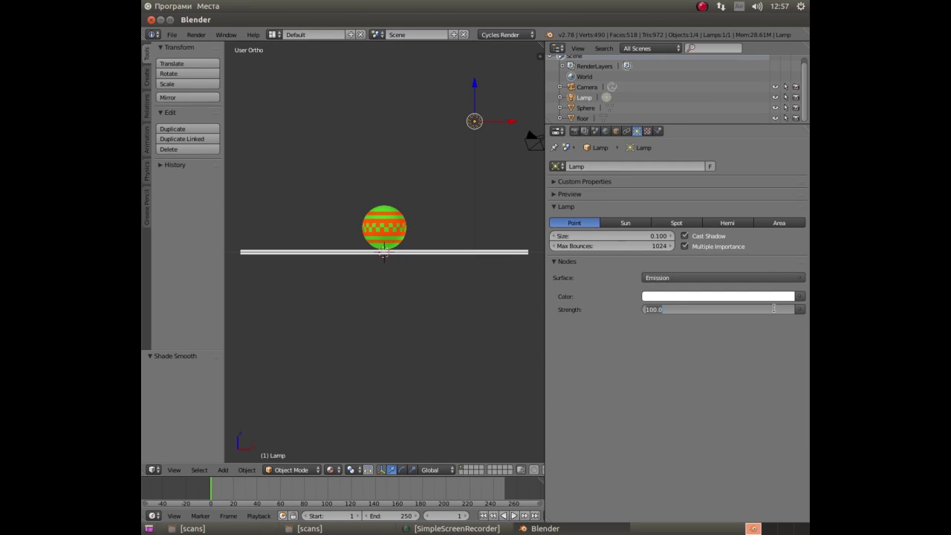
pyautogui.write('2')
pyautogui.press('Return')
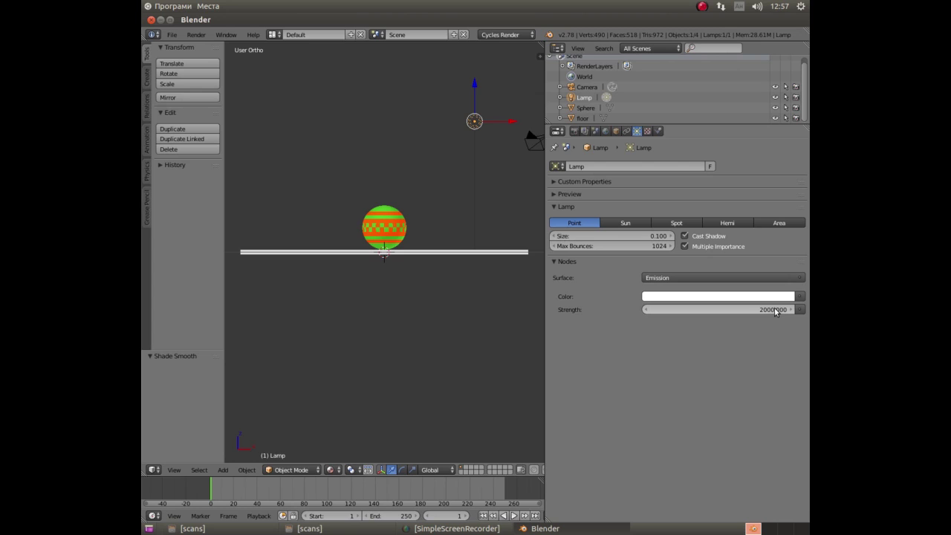
pyautogui.press('F12')
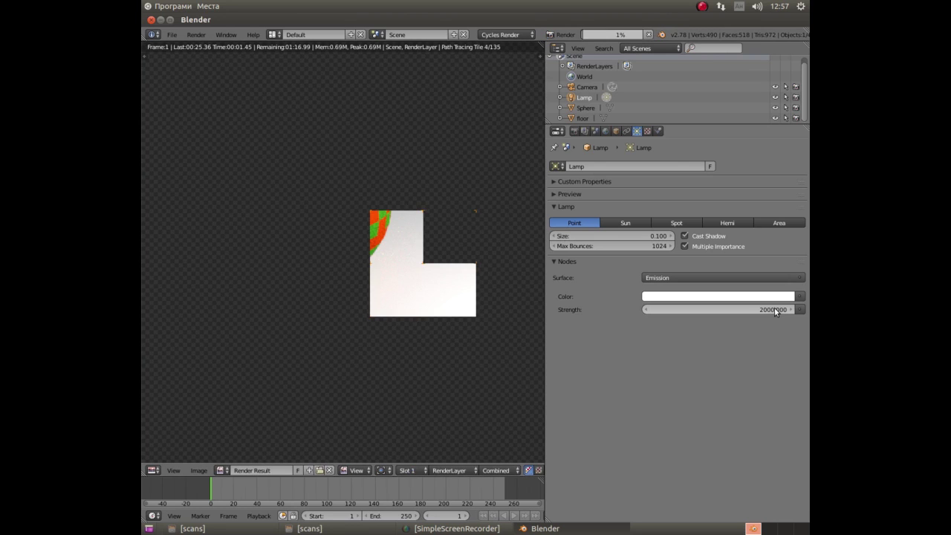
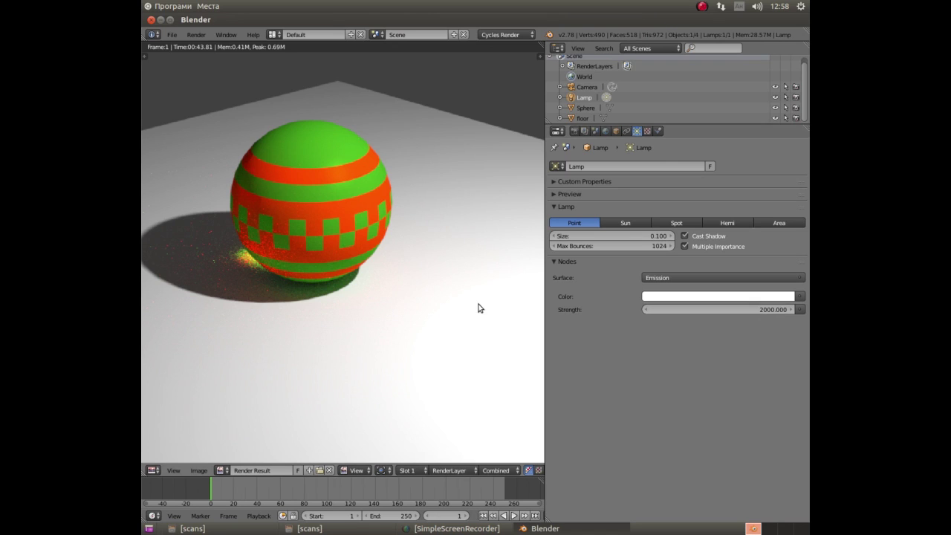
# Add a plane with a new material, lift it above the sphere and scale it 6.08 times.
pyautogui.press('Escape')
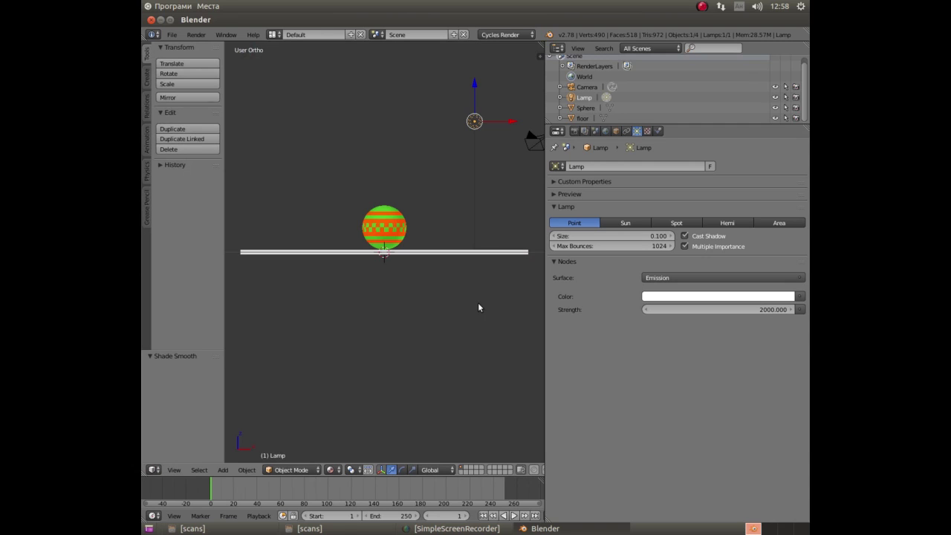
pyautogui.scroll(1, 404, 195)
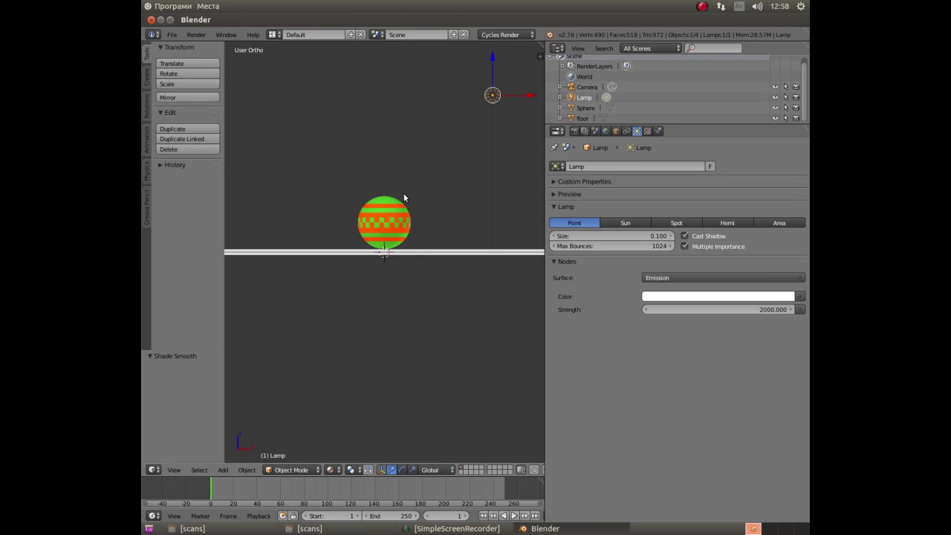
pyautogui.hotkey('shift', 'a')
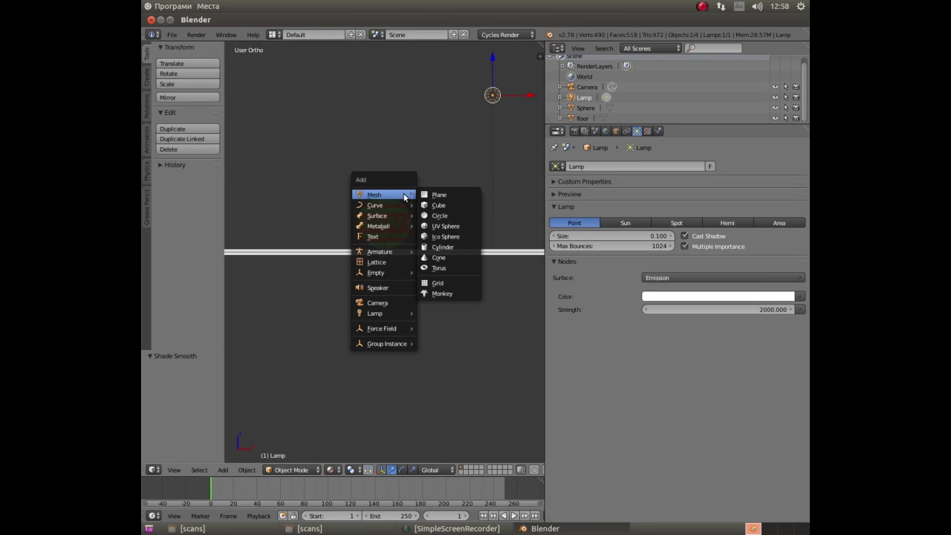
pyautogui.click(431, 195)
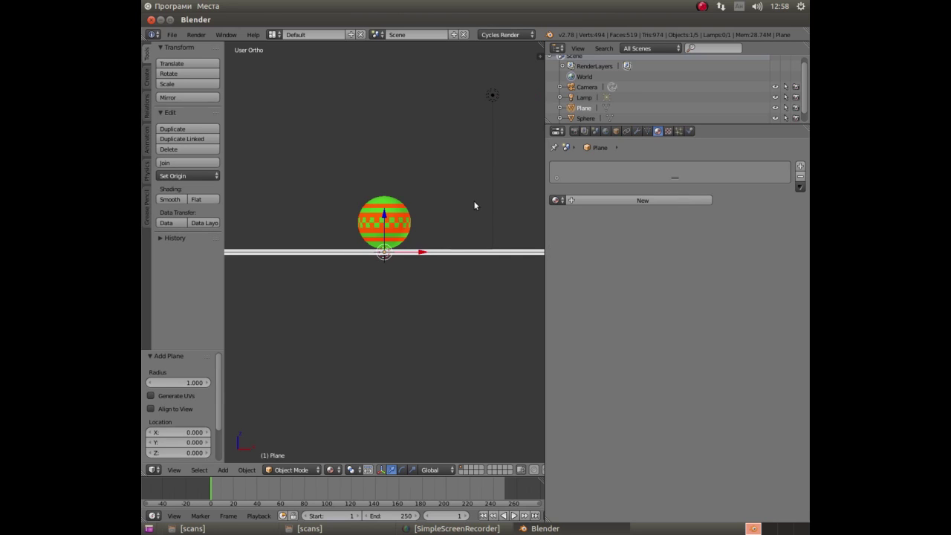
pyautogui.click(614, 201)
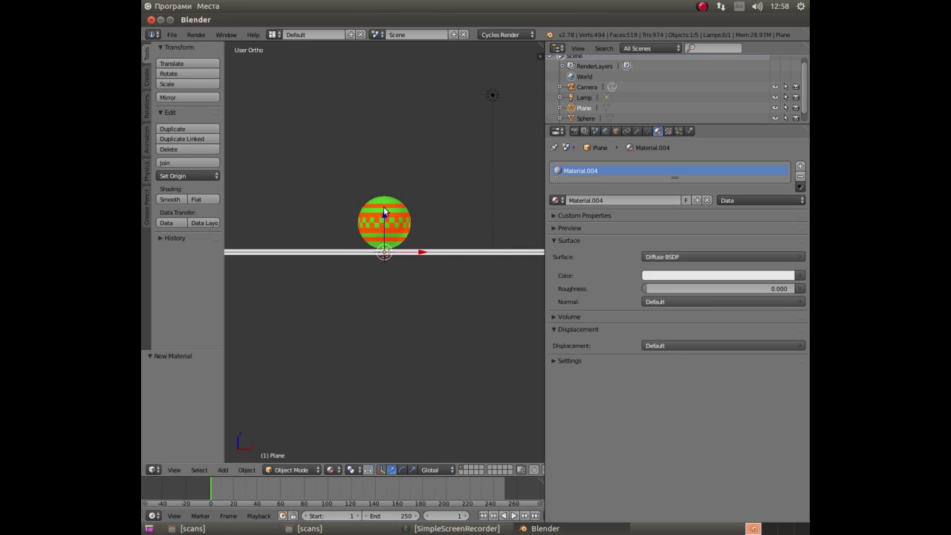
pyautogui.moveTo(384, 212); pyautogui.dragTo(383, 90)
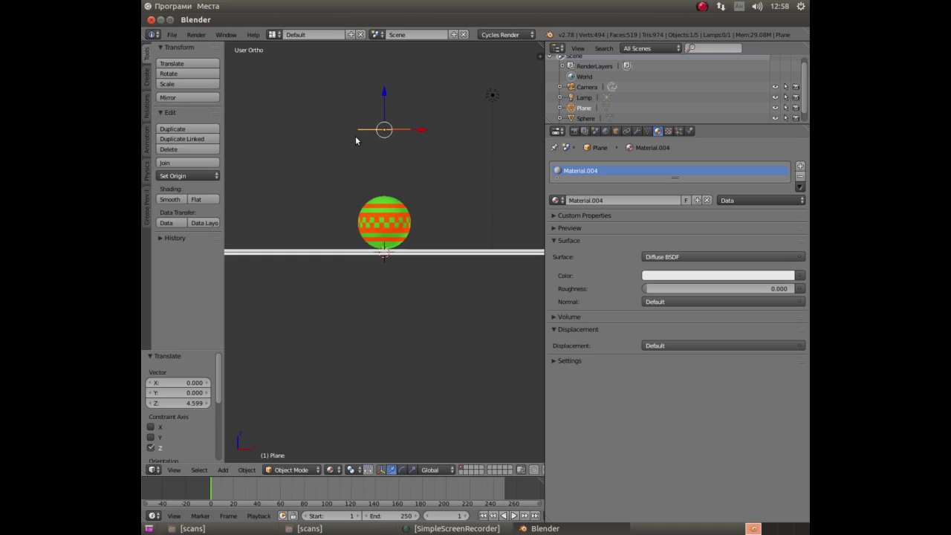
pyautogui.press('s')
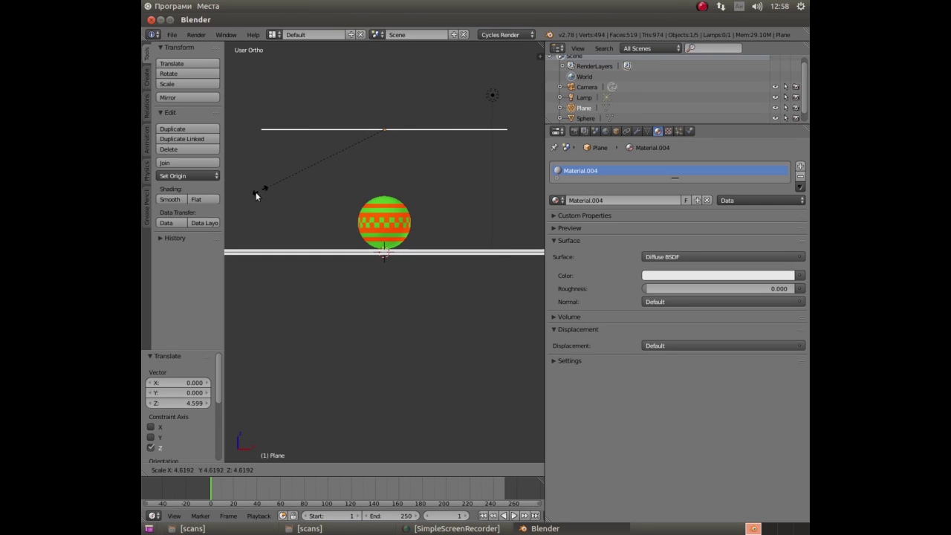
pyautogui.click(538, 216)
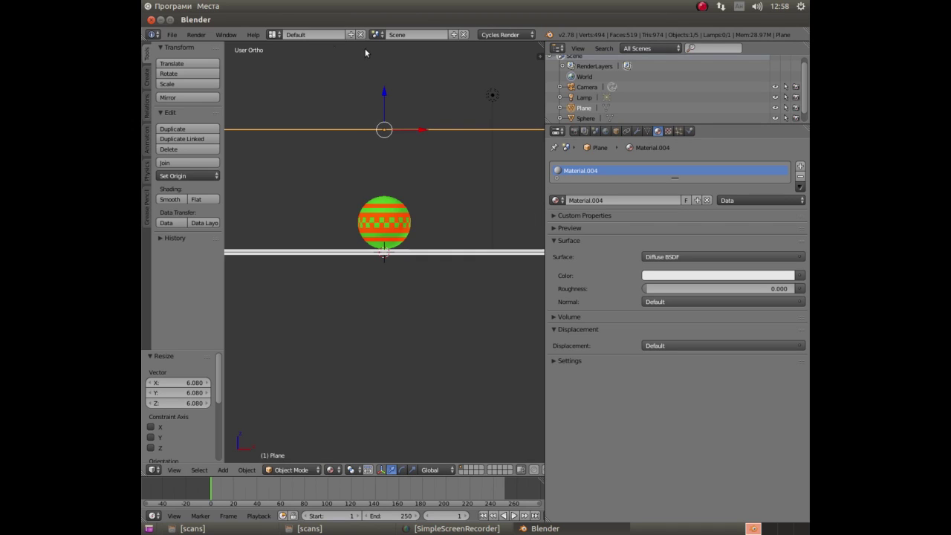
pyautogui.moveTo(385, 91); pyautogui.dragTo(383, 447)
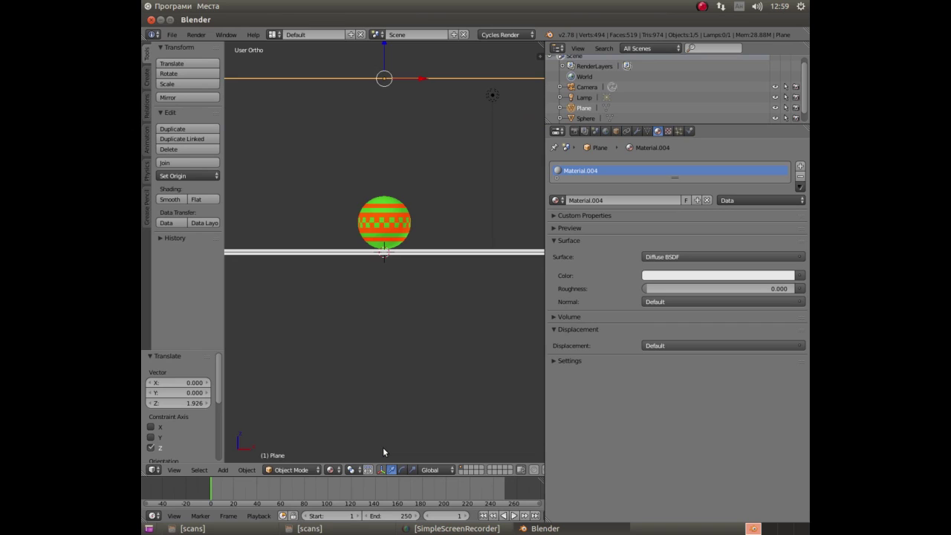
# Tilt the plane -45° around the Y axis.
pyautogui.press('r')
pyautogui.write('x')
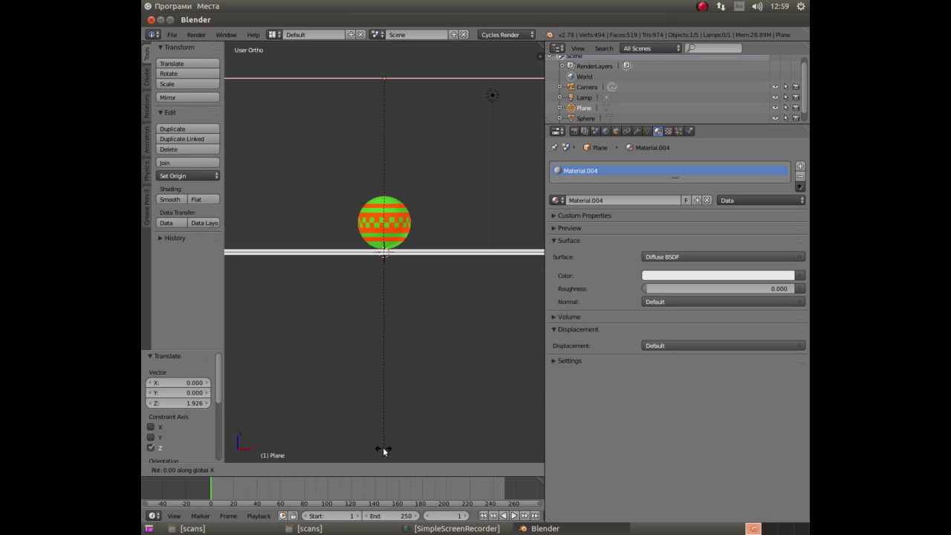
pyautogui.write('45')
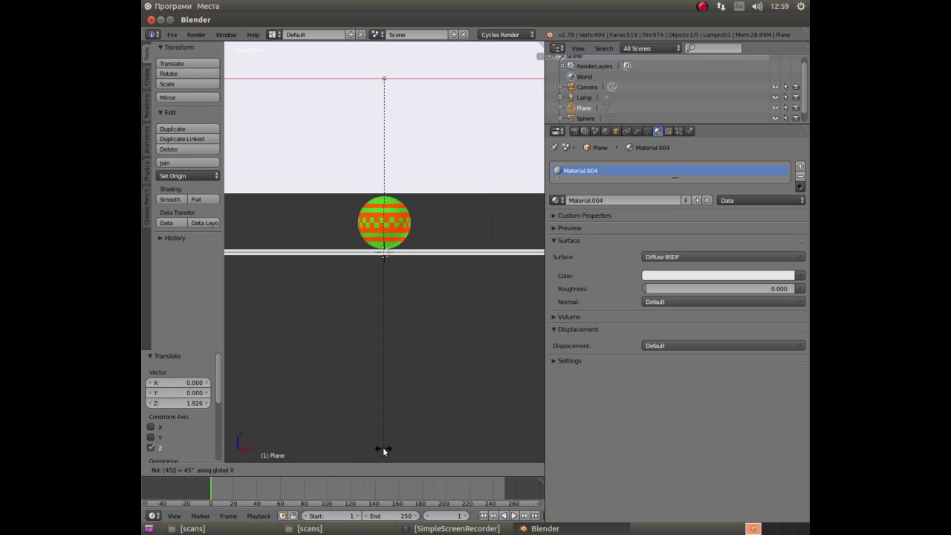
pyautogui.press('Escape')
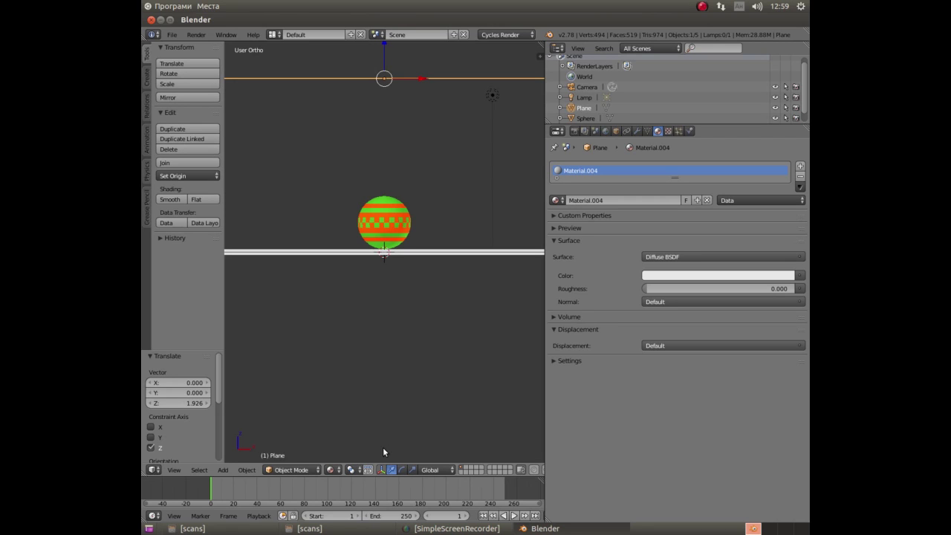
pyautogui.press('r')
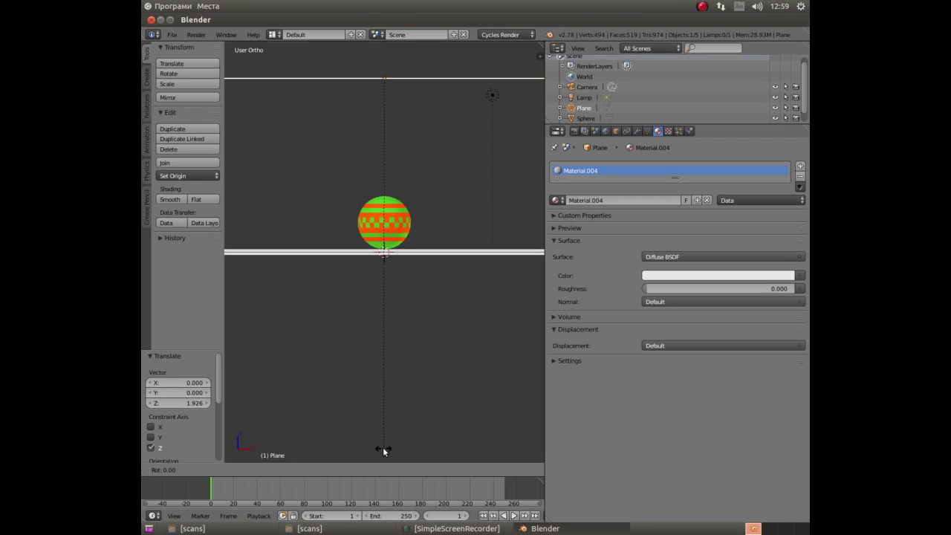
pyautogui.press('y')
pyautogui.write('45')
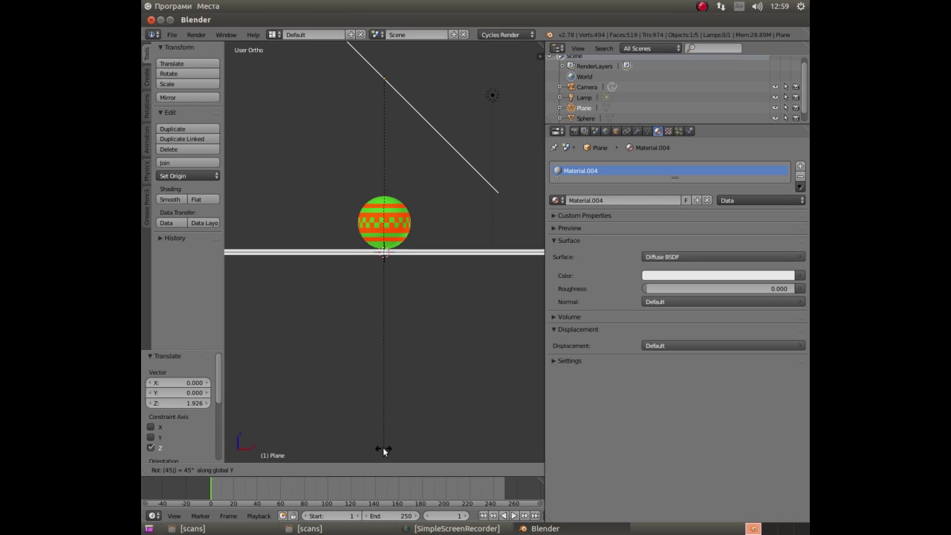
pyautogui.press('Escape')
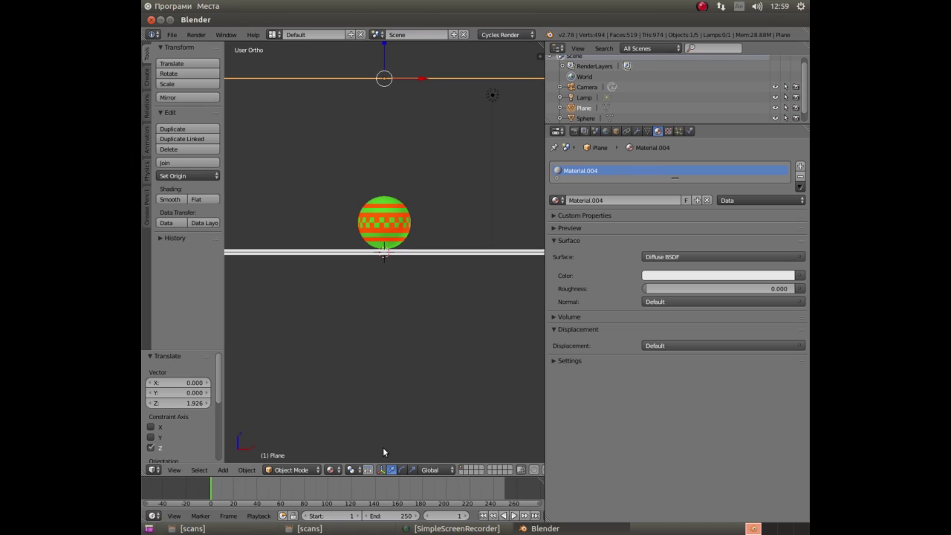
pyautogui.press('r')
pyautogui.press('y')
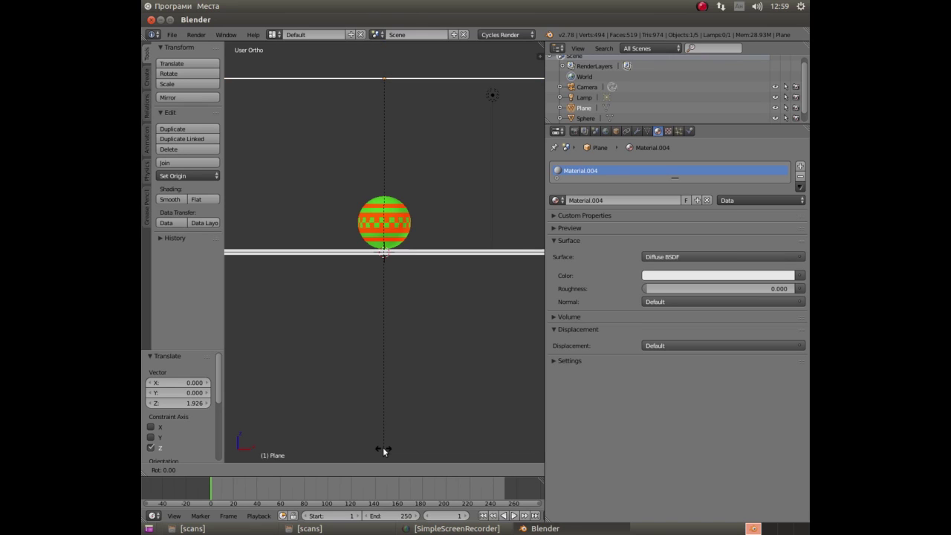
pyautogui.write('-45')
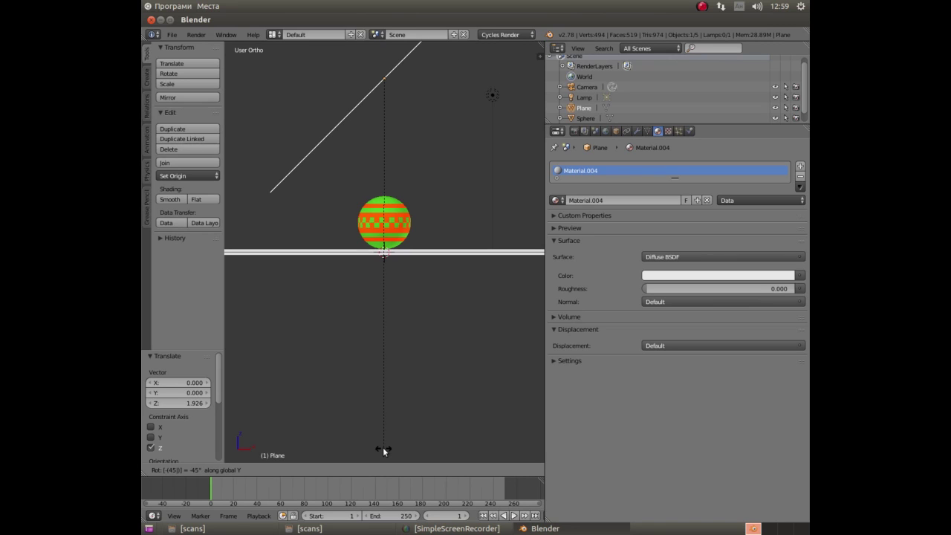
pyautogui.press('Return')
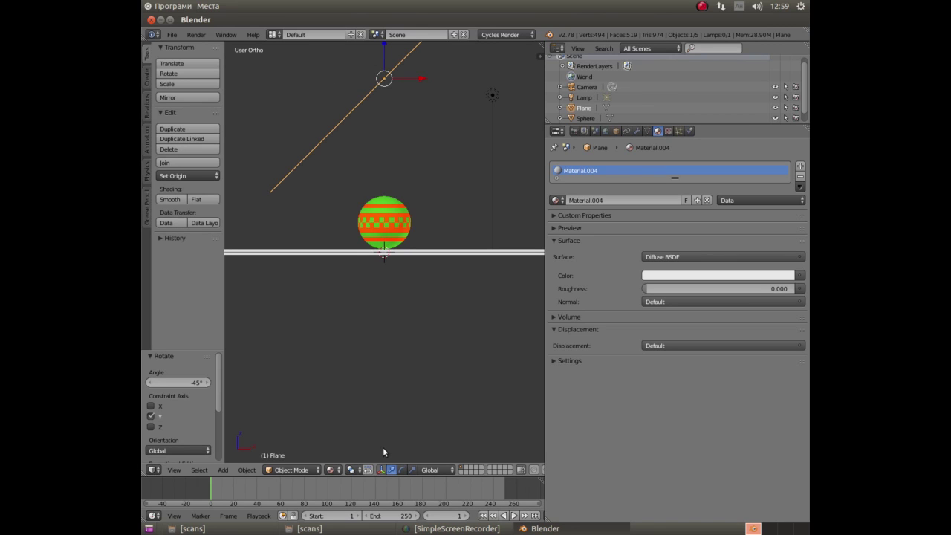
# Shift the plane -5.28 along X, to the left of the sphere, and check the camera view.
pyautogui.scroll(-4, 393, 117)
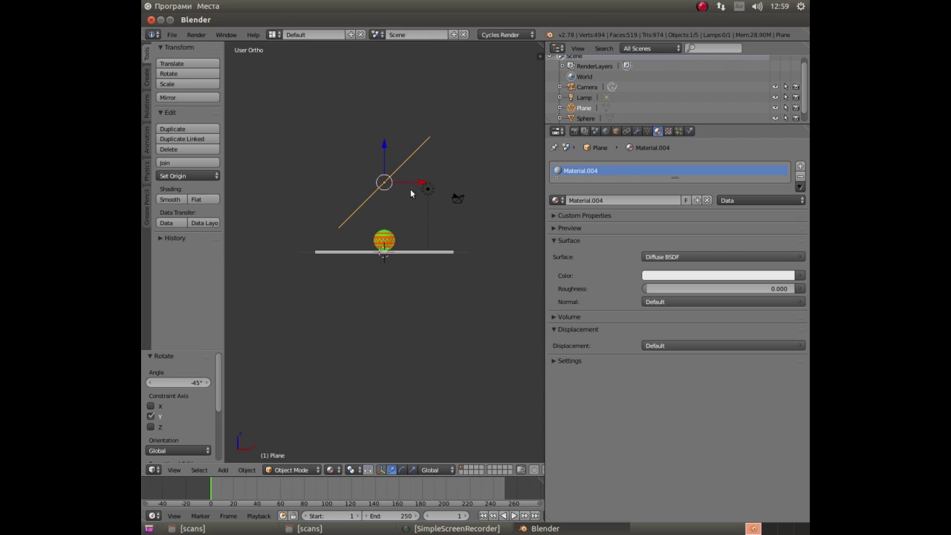
pyautogui.press('g')
pyautogui.press('x')
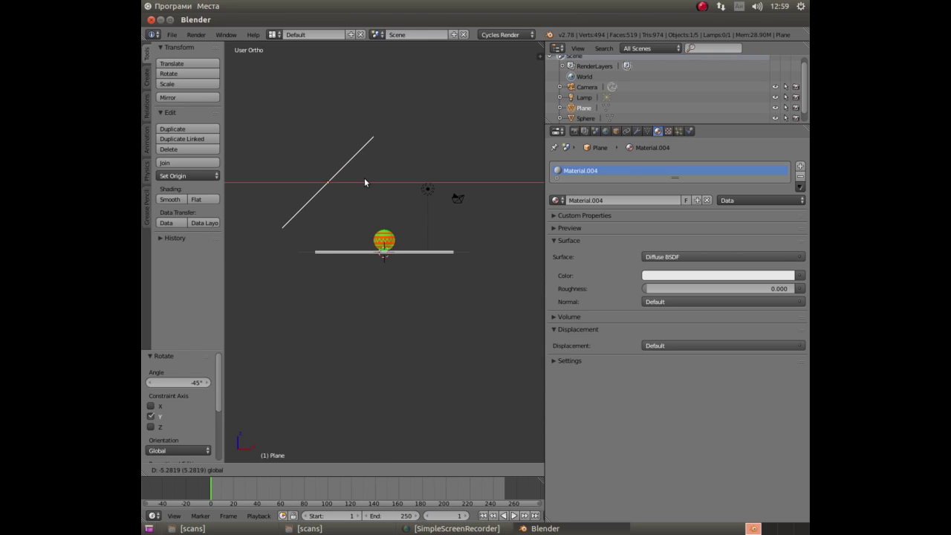
pyautogui.click(364, 179)
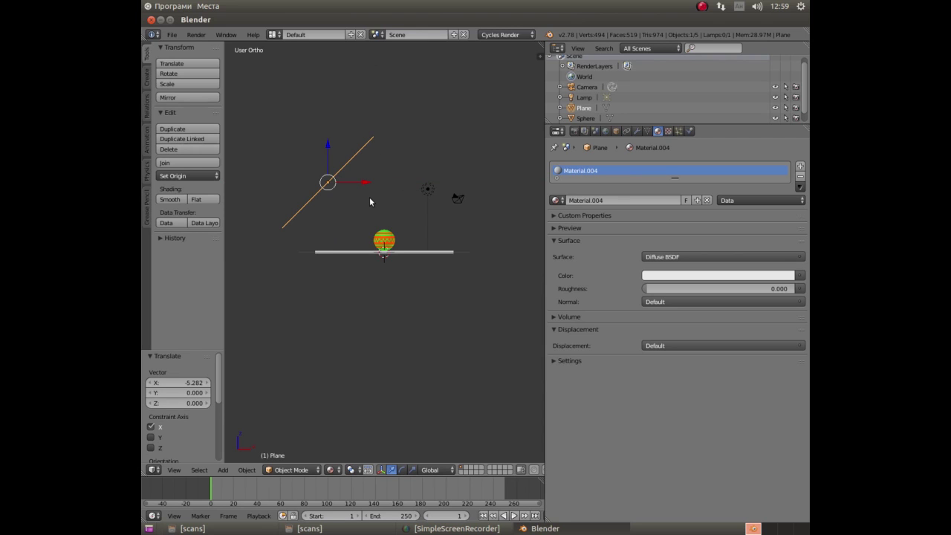
pyautogui.press('KP_0')
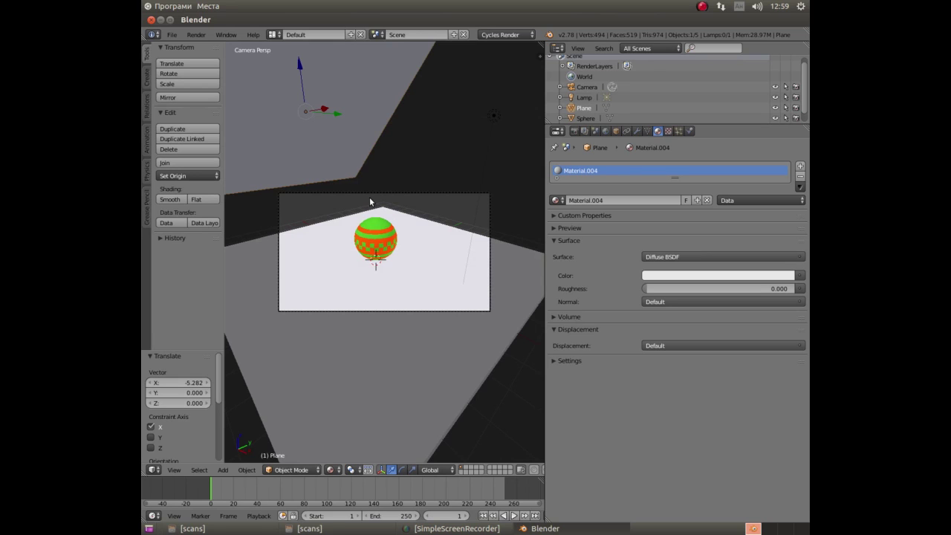
pyautogui.press('KP_0')
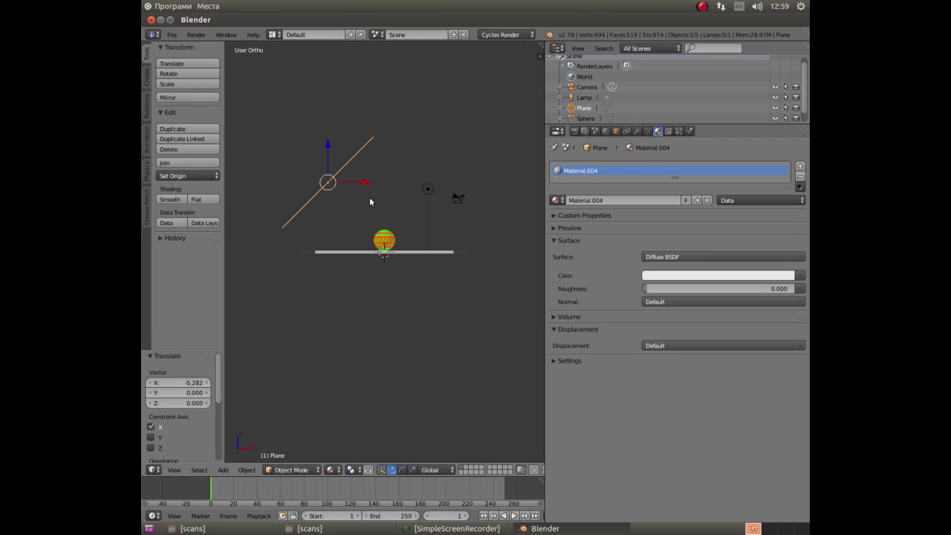
# Make the plane's surface an Emission shader with strength 5.
pyautogui.click(679, 257)
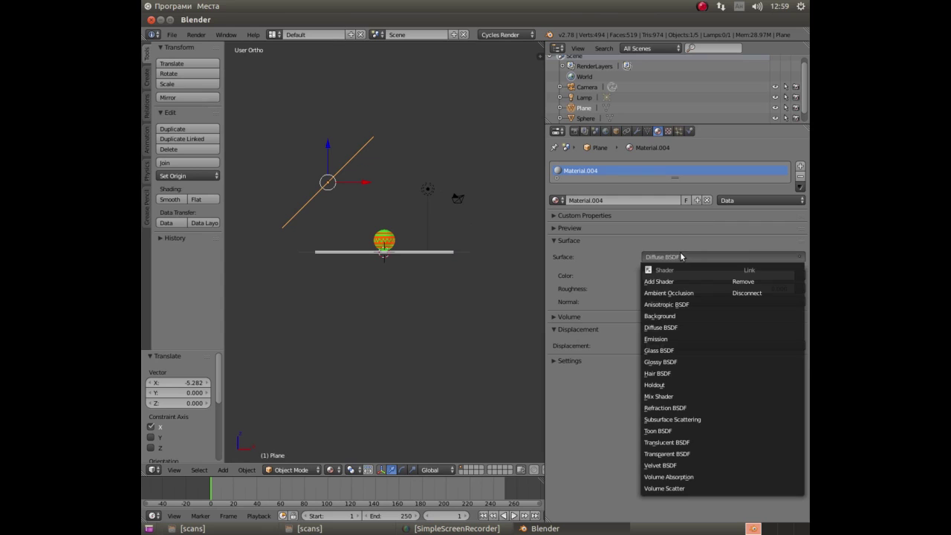
pyautogui.click(674, 342)
pyautogui.click(768, 289)
pyautogui.write('5')
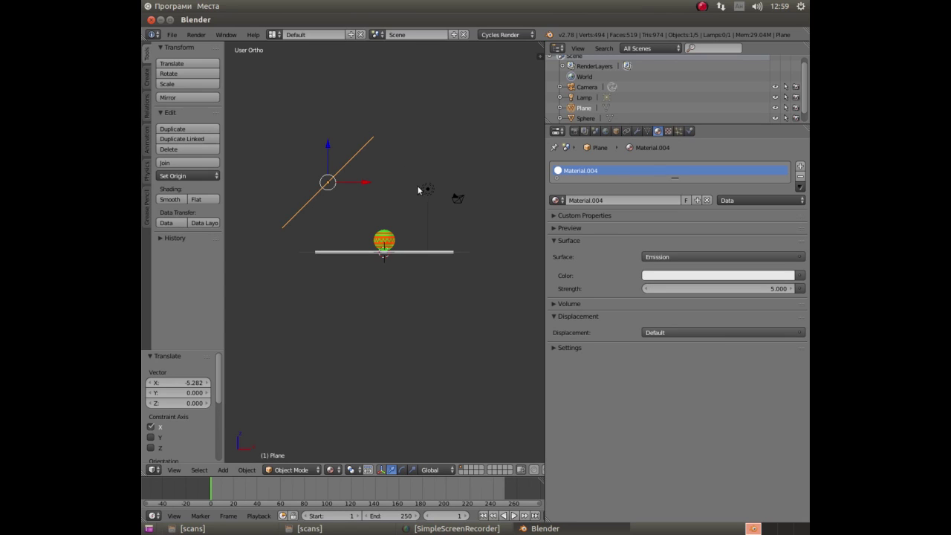
# Set the lamp's strength to 1 and render the scene with F12.
pyautogui.rightClick(426, 190)
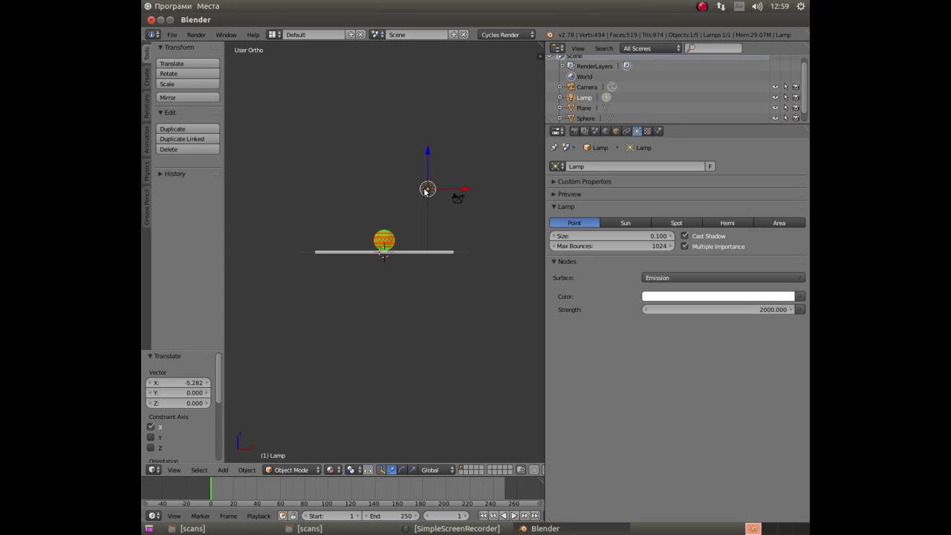
pyautogui.click(769, 311)
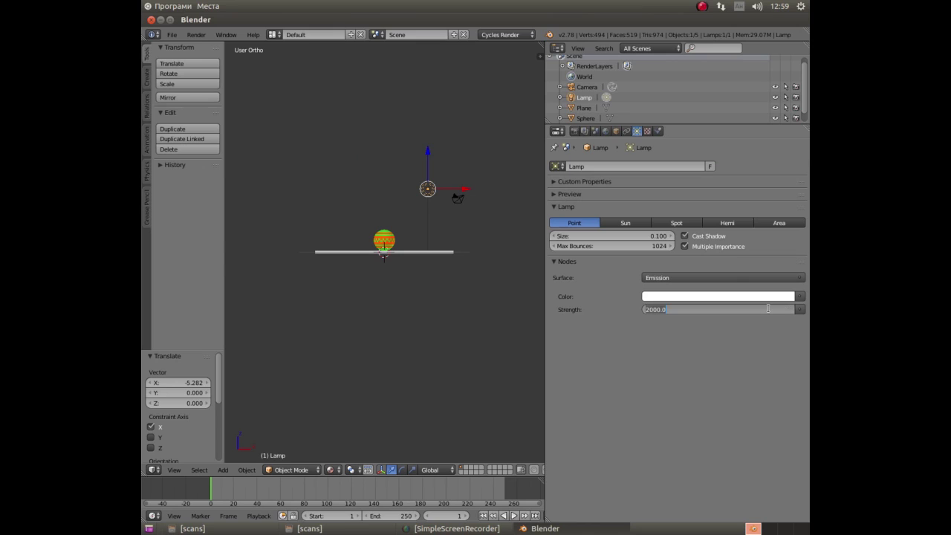
pyautogui.write('1')
pyautogui.press('Return')
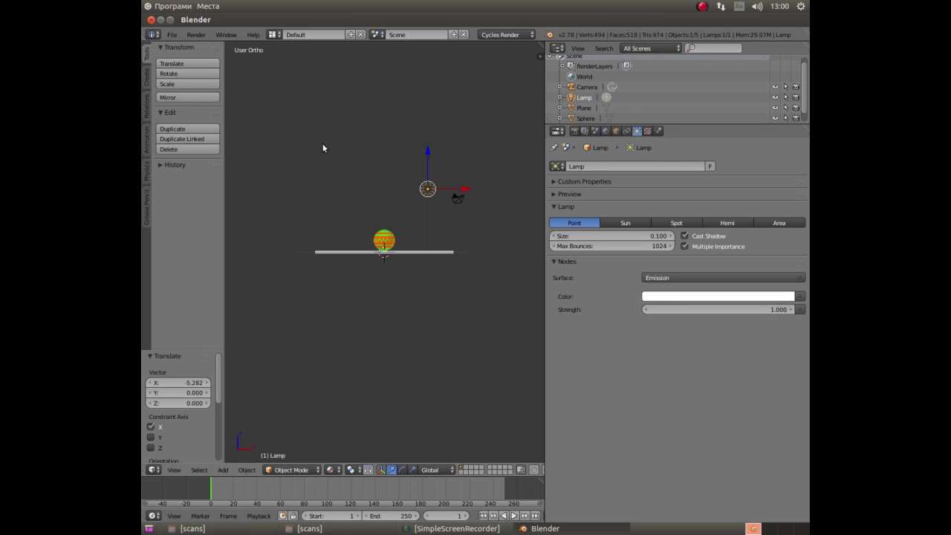
pyautogui.press('F12')
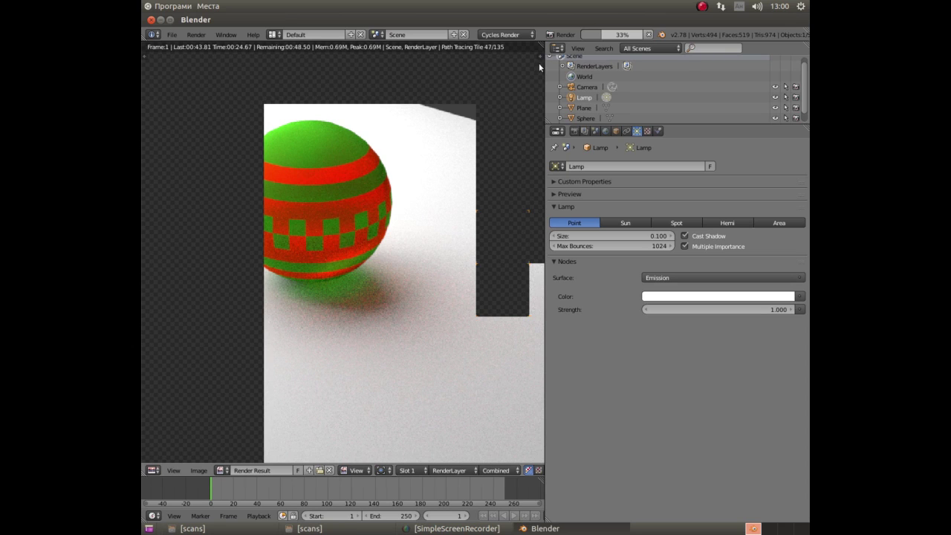
# Make the Sphere active, enable Use Nodes for the World, and show the Sphere's Material tab.
pyautogui.click(604, 131)
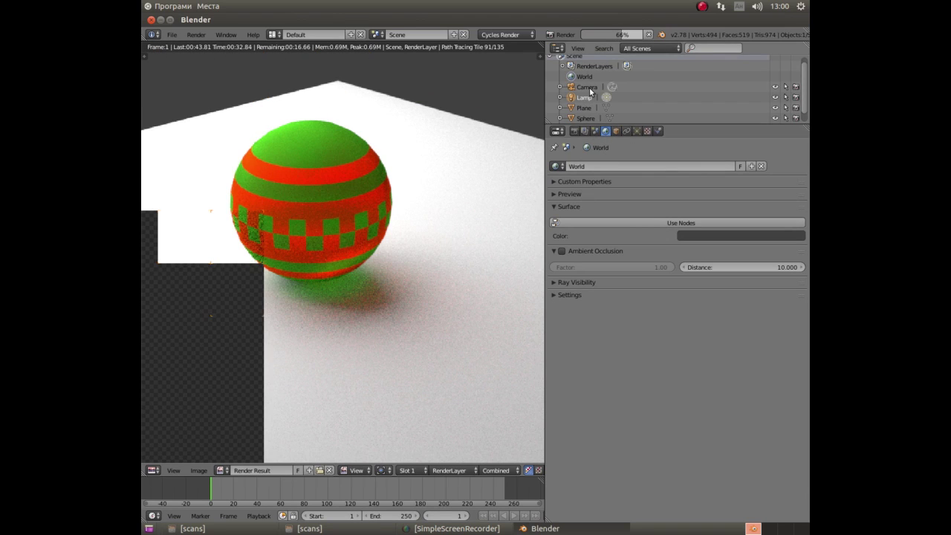
pyautogui.scroll(1, 587, 92)
pyautogui.scroll(-1, 586, 103)
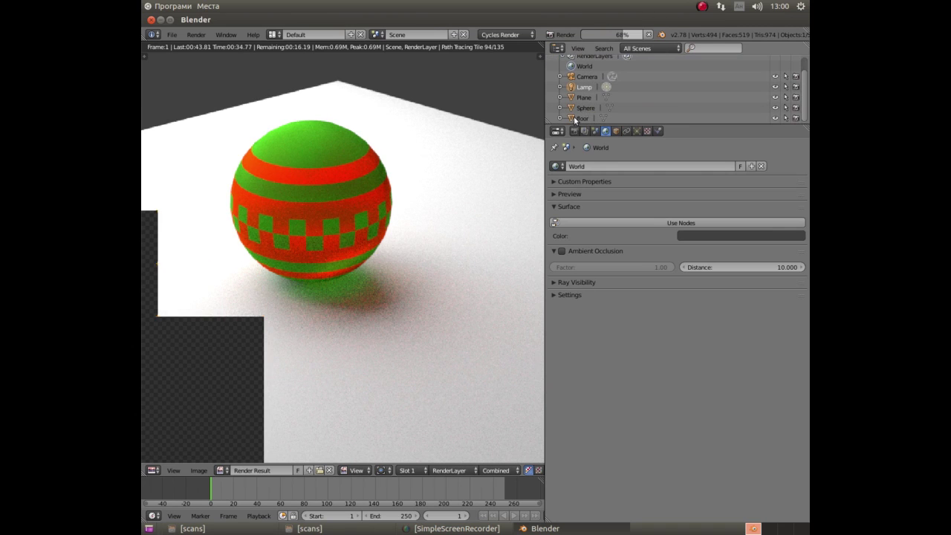
pyautogui.click(587, 108)
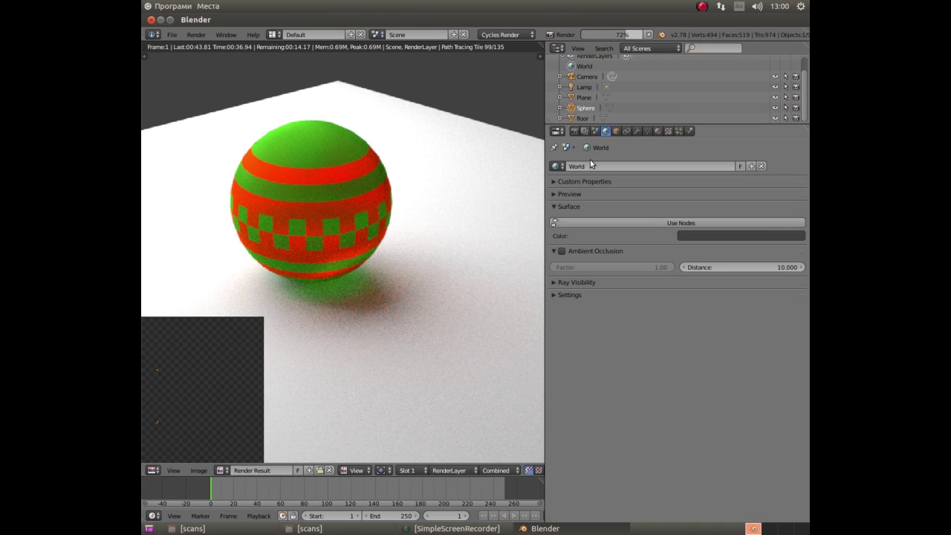
pyautogui.click(662, 221)
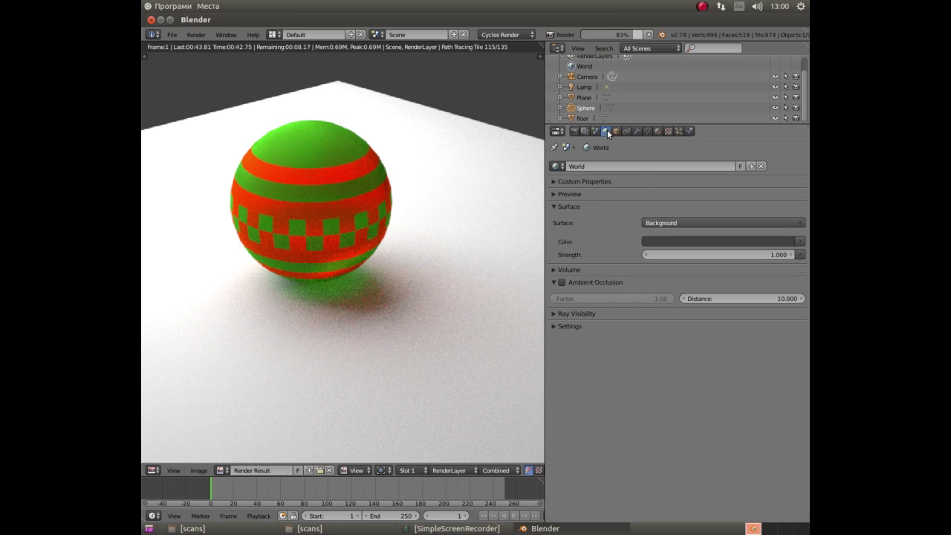
pyautogui.click(659, 131)
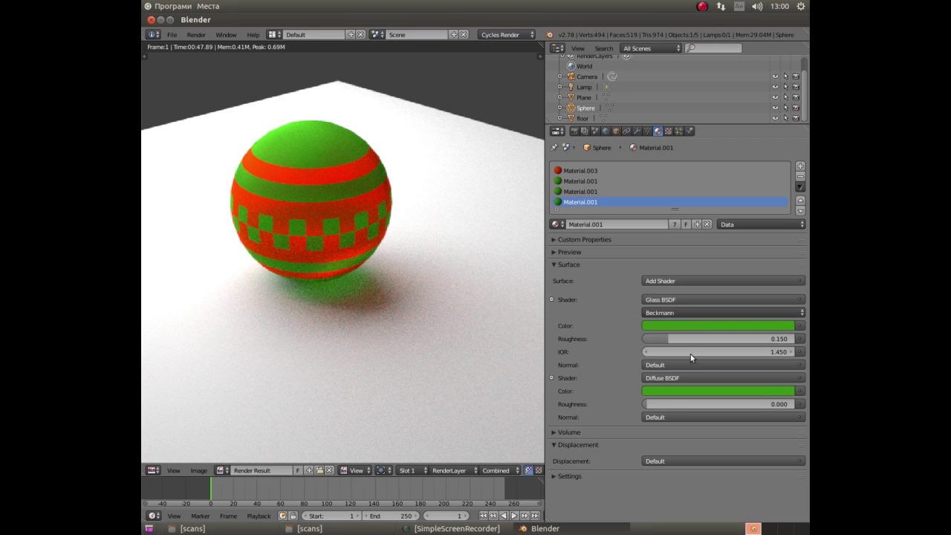
# Set Material.001's shaders to Diffuse BSDF first and Glass BSDF second.
pyautogui.click(678, 300)
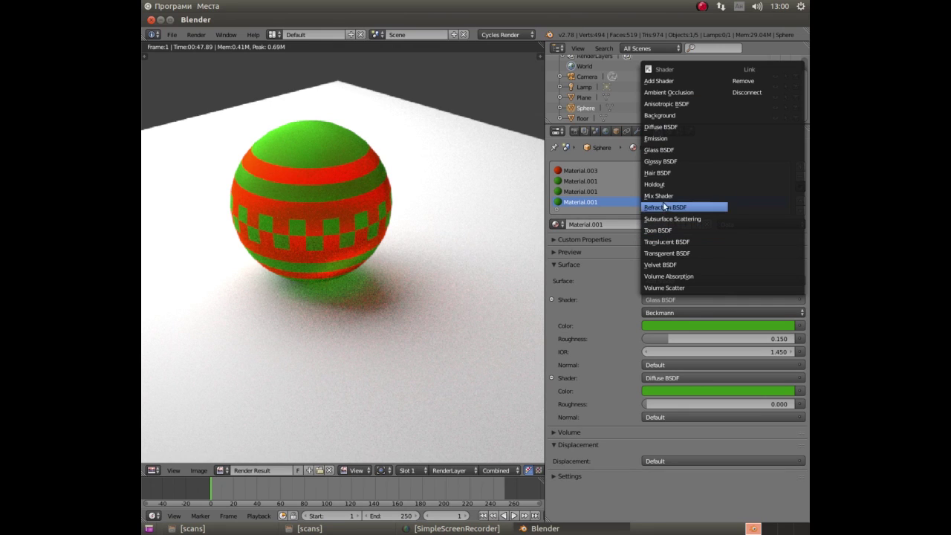
pyautogui.click(659, 127)
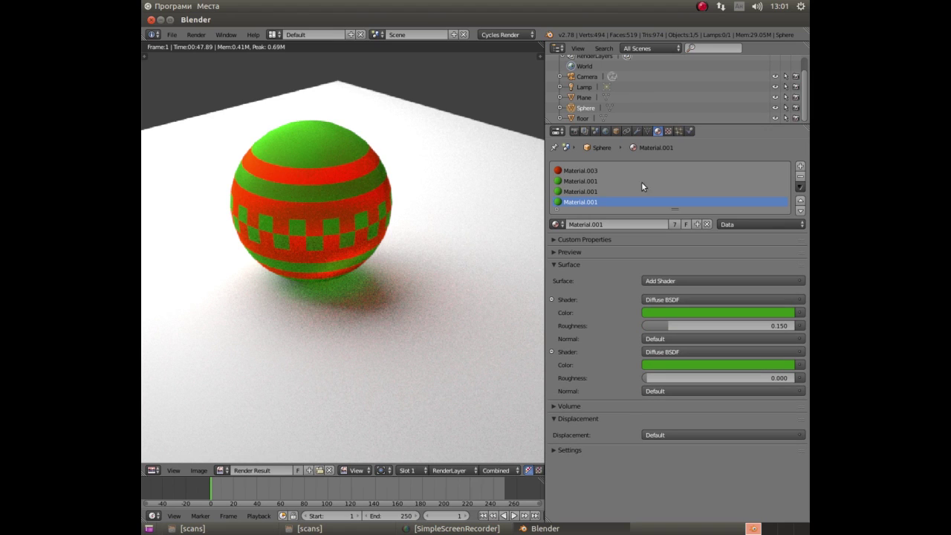
pyautogui.click(674, 353)
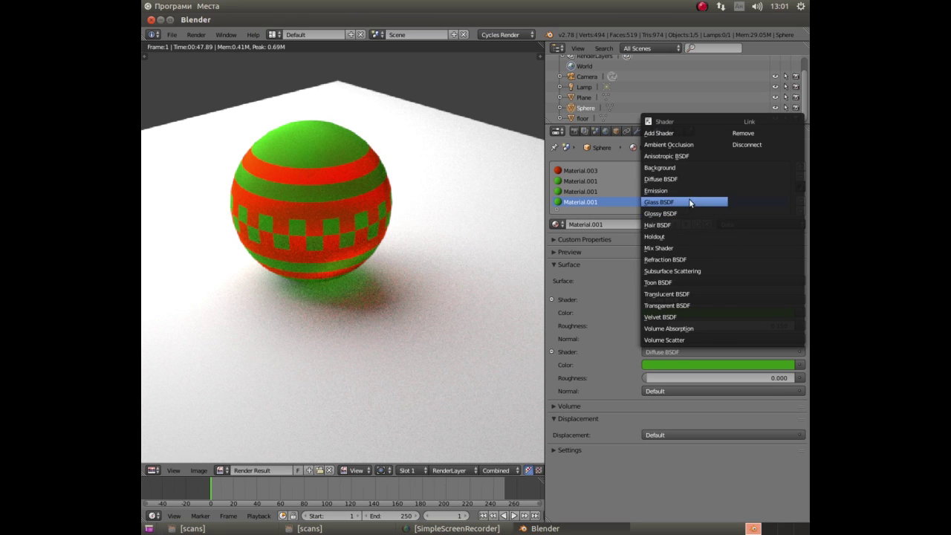
pyautogui.click(689, 202)
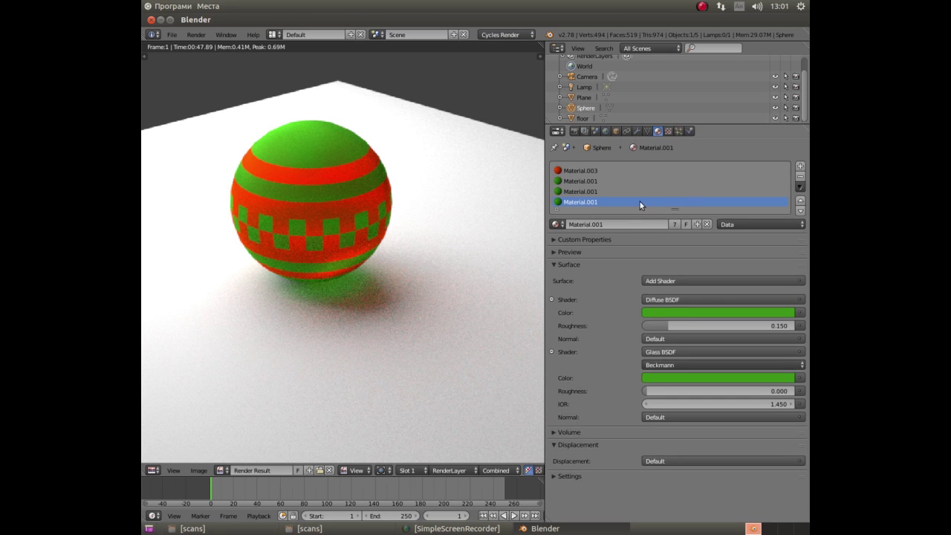
# Give red Material.003 the same Diffuse BSDF and Glass BSDF shaders, then render.
pyautogui.click(582, 166)
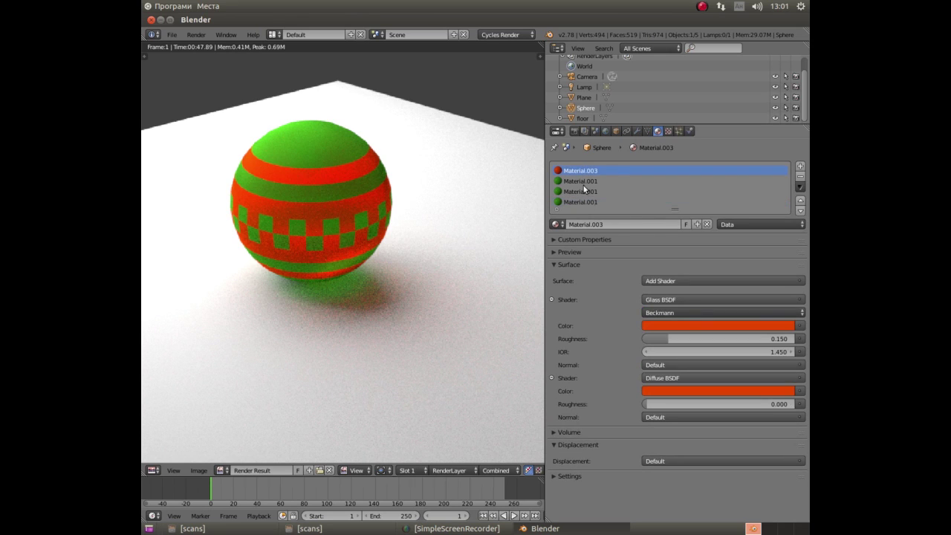
pyautogui.click(681, 298)
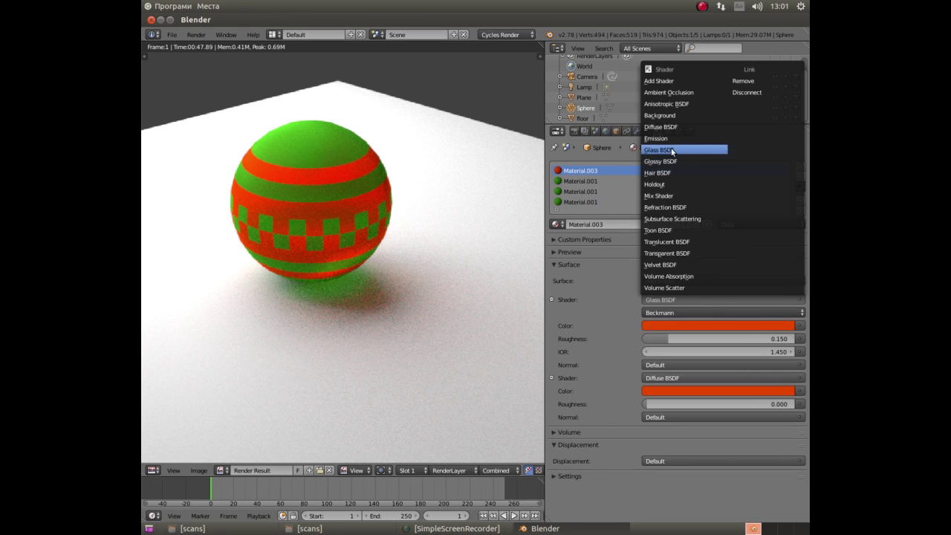
pyautogui.click(665, 125)
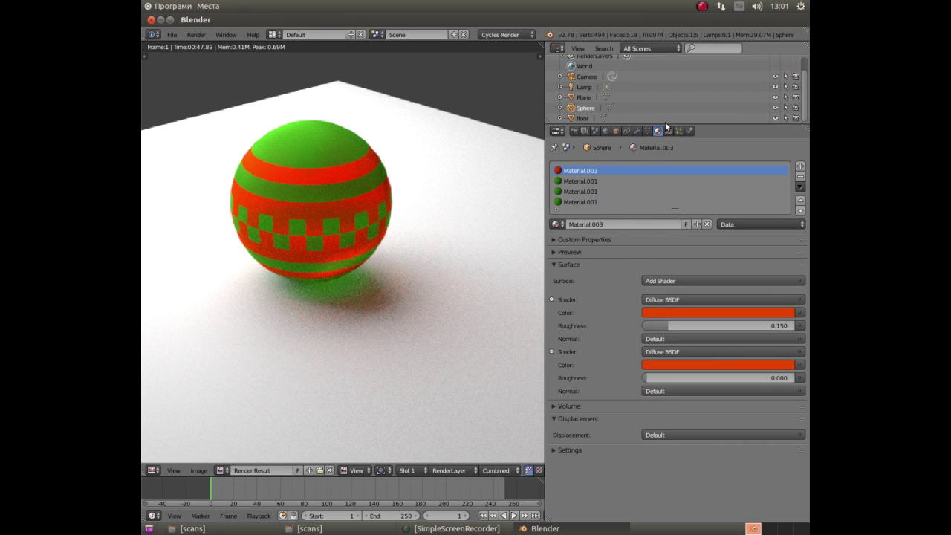
pyautogui.click(669, 354)
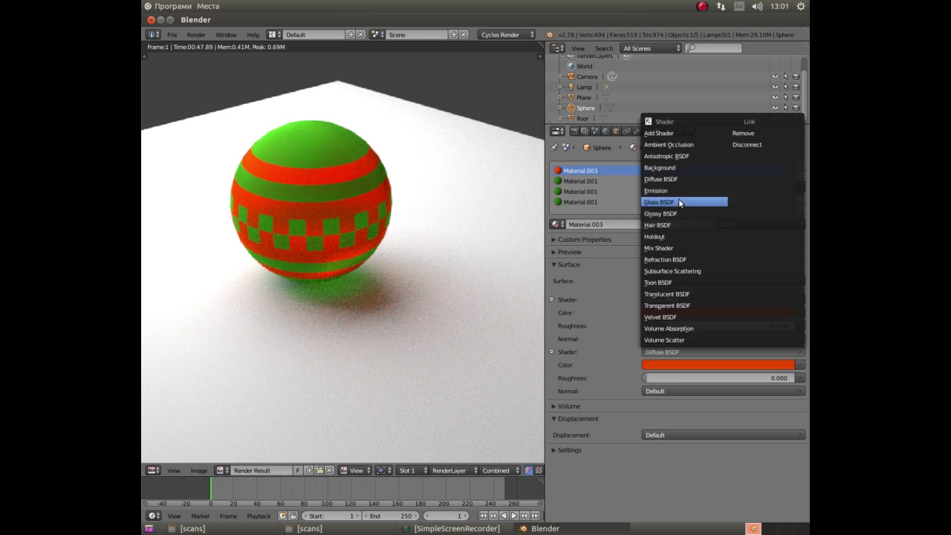
pyautogui.click(678, 201)
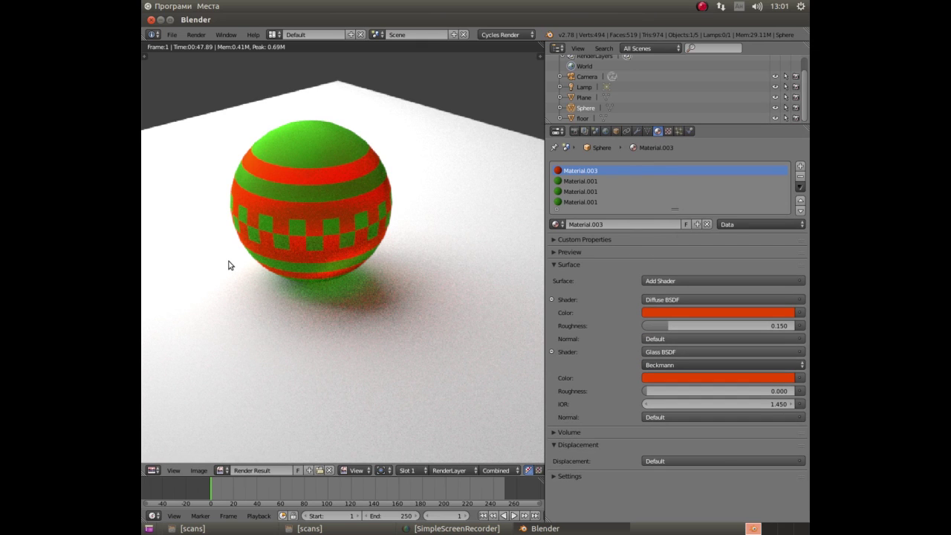
pyautogui.press('F12')
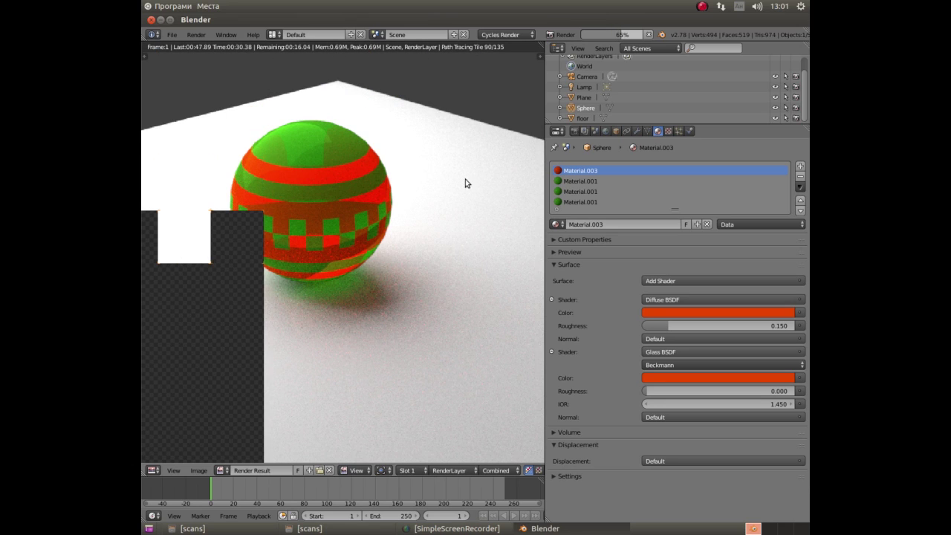
# Select the green Material.001 slot and zoom in on the finished glassy render.
pyautogui.click(565, 182)
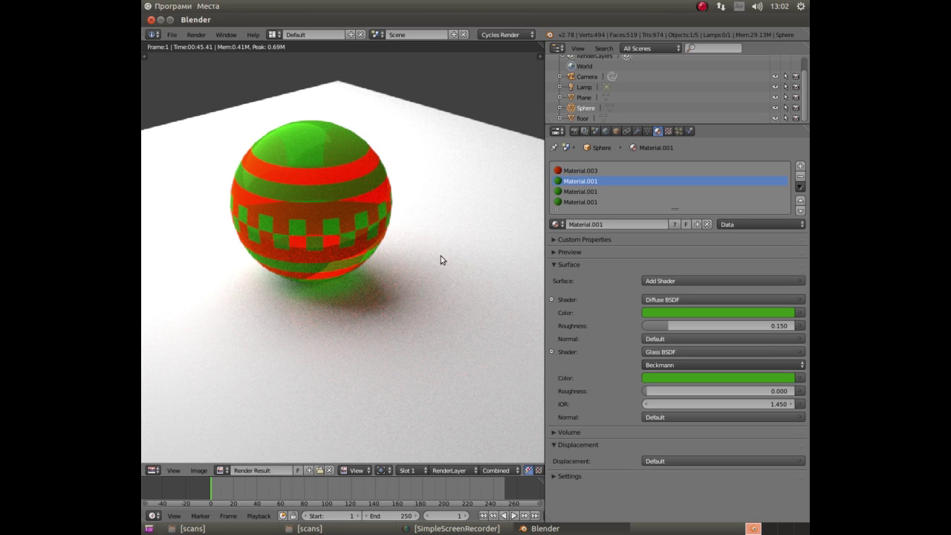
pyautogui.scroll(-2, 301, 205)
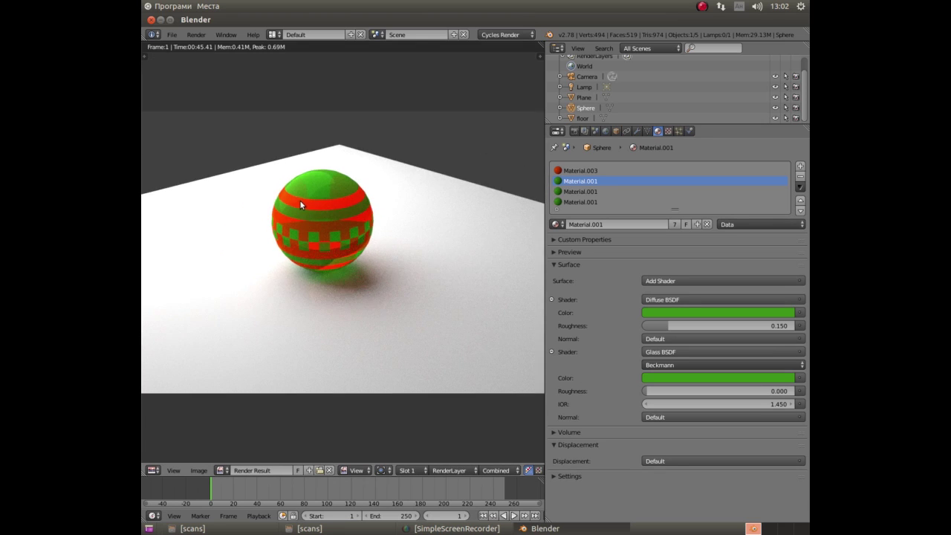
pyautogui.scroll(4, 300, 206)
pyautogui.scroll(-2, 300, 200)
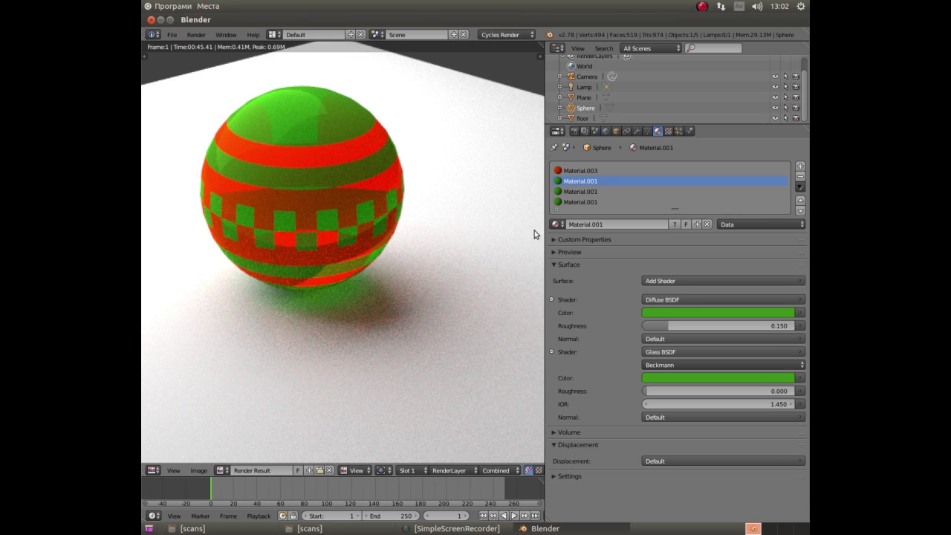
pyautogui.click(564, 192)
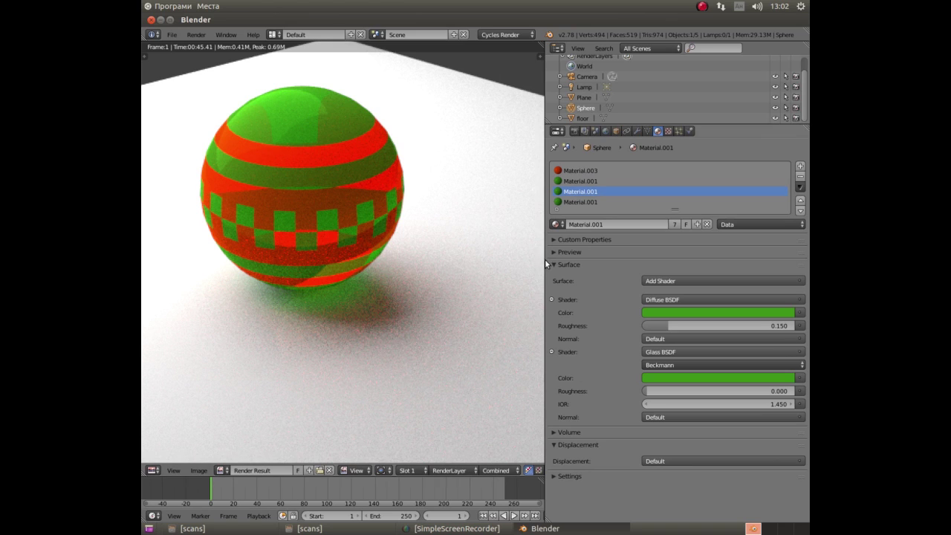
# Switch the render area to the Node Editor to show the material's nodes.
pyautogui.click(220, 471)
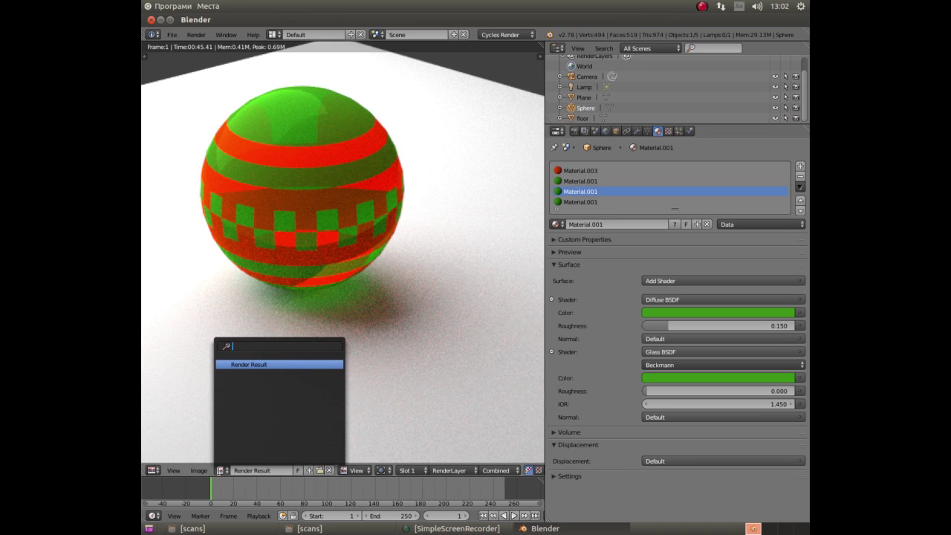
pyautogui.click(153, 470)
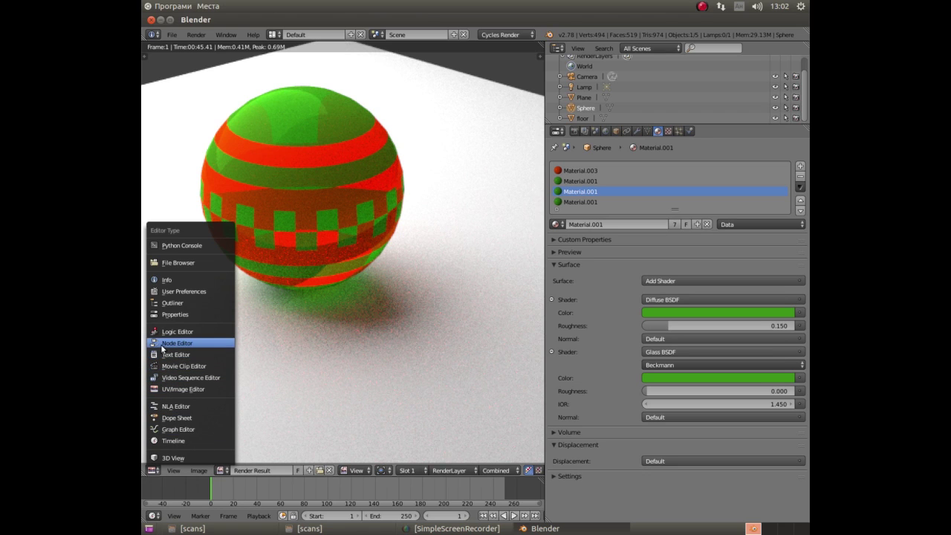
pyautogui.click(161, 344)
# Frame Material.001's shader nodes and drag the Glass BSDF node down-left, clear of Diffuse BSDF.
pyautogui.scroll(2, 251, 427)
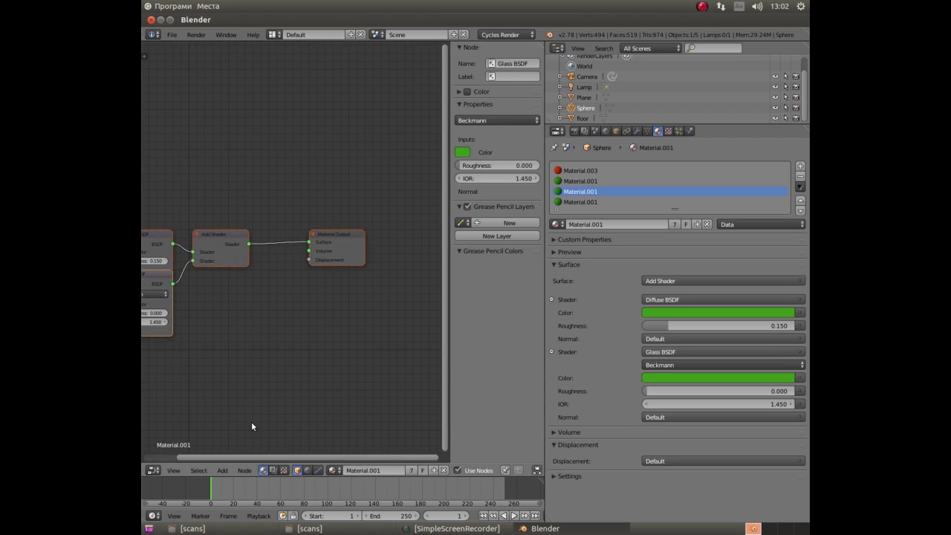
pyautogui.moveTo(251, 455); pyautogui.dragTo(143, 411)
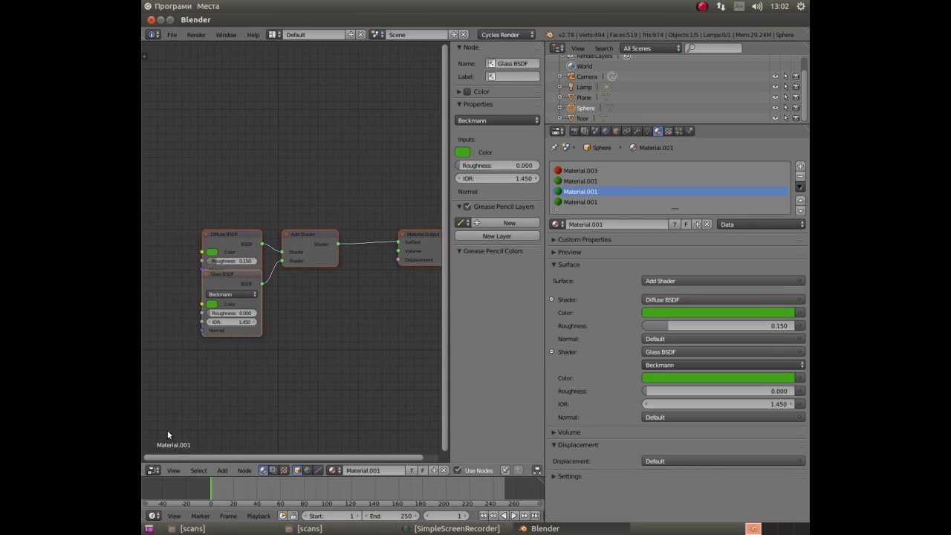
pyautogui.scroll(1, 197, 274)
pyautogui.scroll(3, 197, 274)
pyautogui.scroll(-3, 197, 273)
pyautogui.scroll(-1, 199, 277)
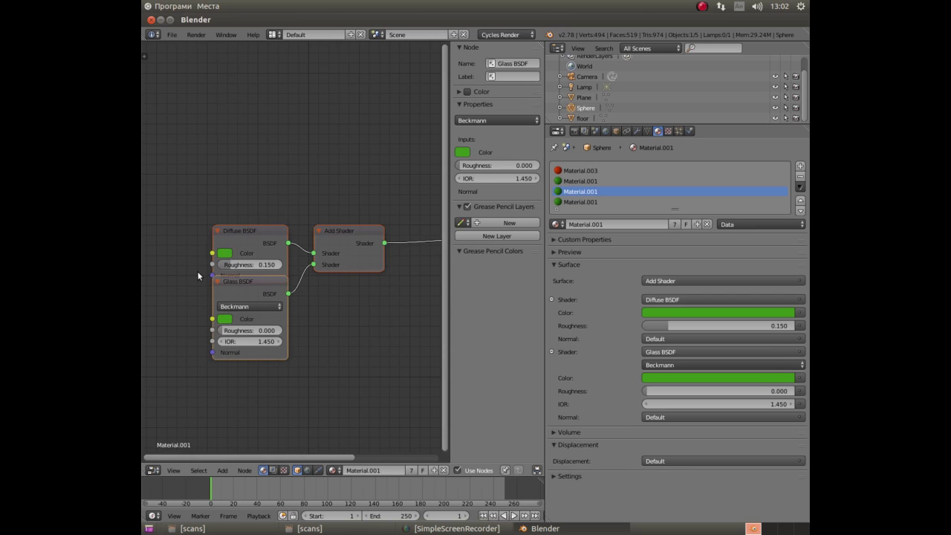
pyautogui.scroll(-1, 218, 286)
pyautogui.scroll(-1, 223, 284)
pyautogui.scroll(-1, 249, 279)
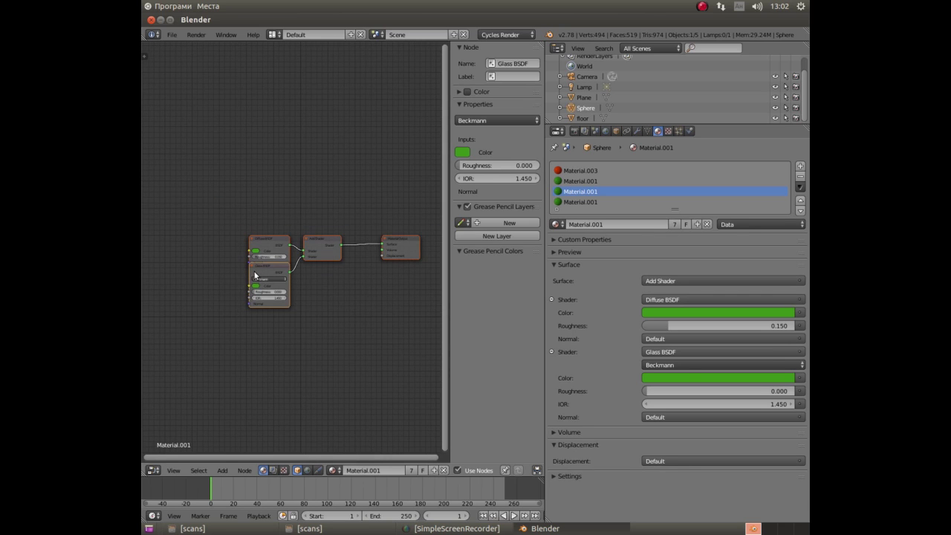
pyautogui.scroll(1, 293, 272)
pyautogui.scroll(1, 296, 270)
pyautogui.scroll(2, 296, 264)
pyautogui.scroll(-2, 297, 263)
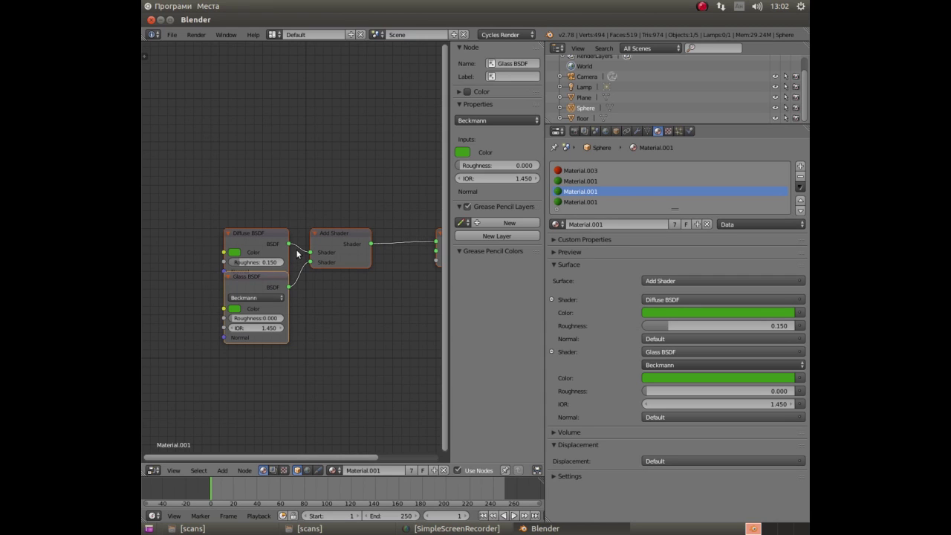
pyautogui.scroll(1, 312, 238)
pyautogui.scroll(1, 314, 239)
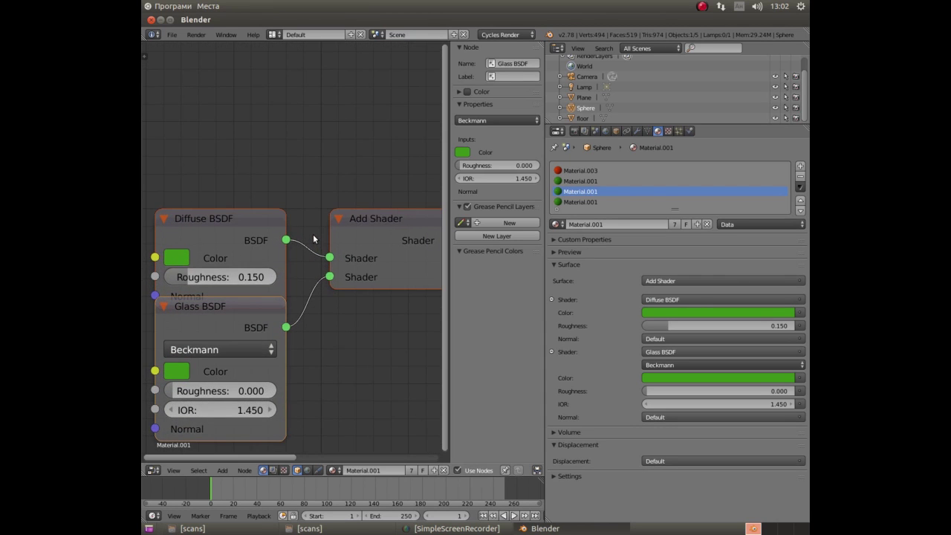
pyautogui.scroll(-1, 314, 238)
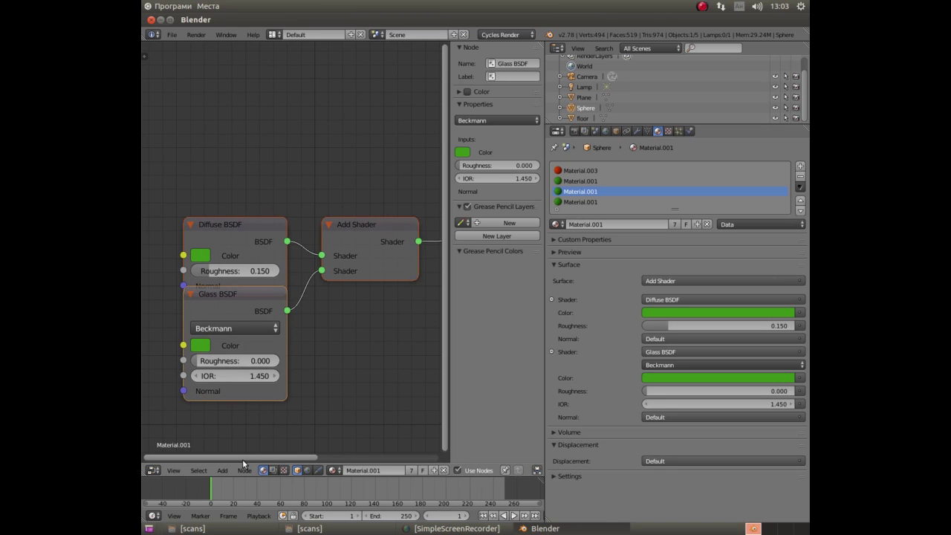
pyautogui.moveTo(242, 458); pyautogui.dragTo(150, 445)
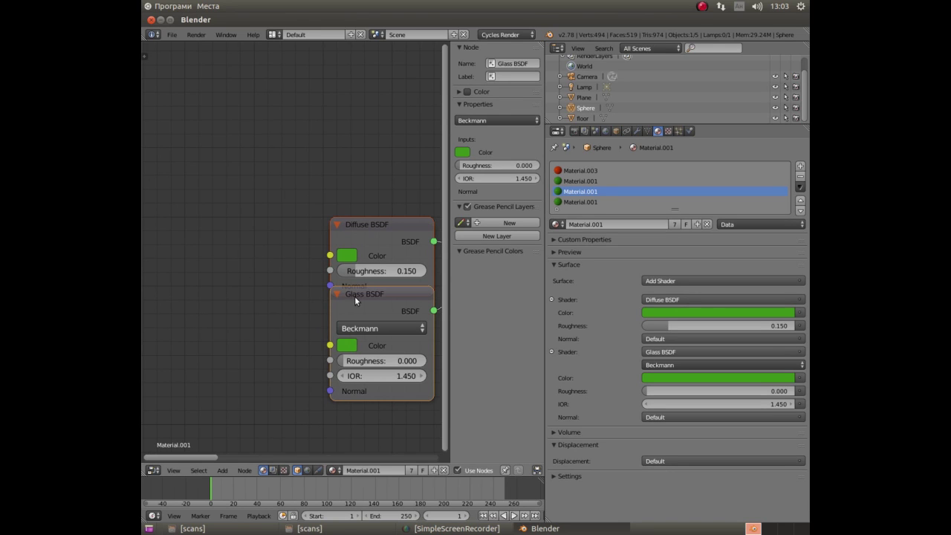
pyautogui.moveTo(357, 295); pyautogui.dragTo(348, 332)
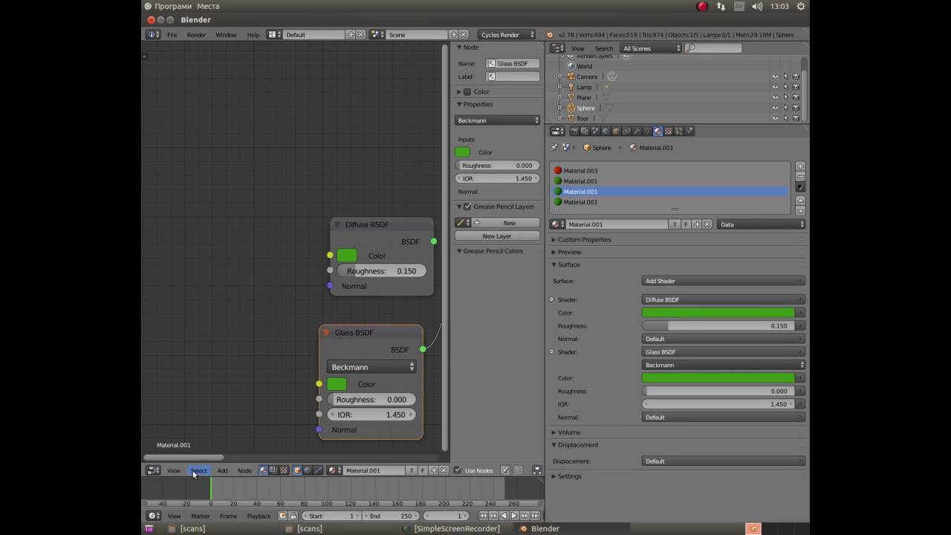
# Add a Diffuse BSDF node left of Glass BSDF, colored the Glass BSDF's green.
pyautogui.click(243, 471)
pyautogui.click(225, 471)
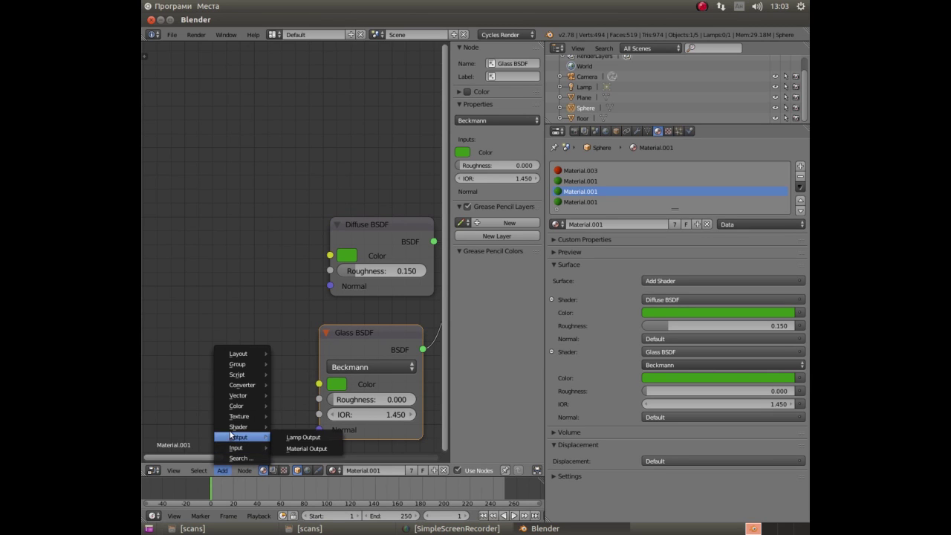
pyautogui.moveTo(239, 427)
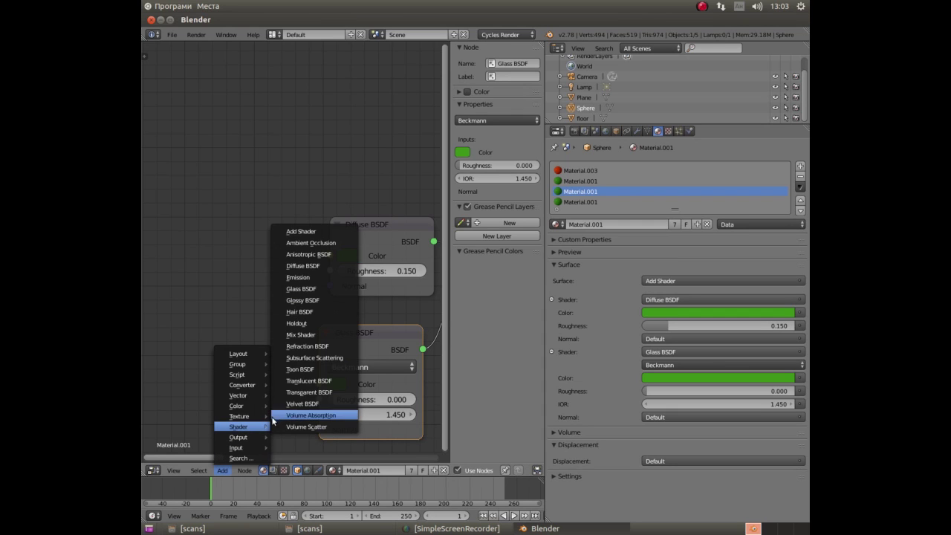
pyautogui.click(304, 266)
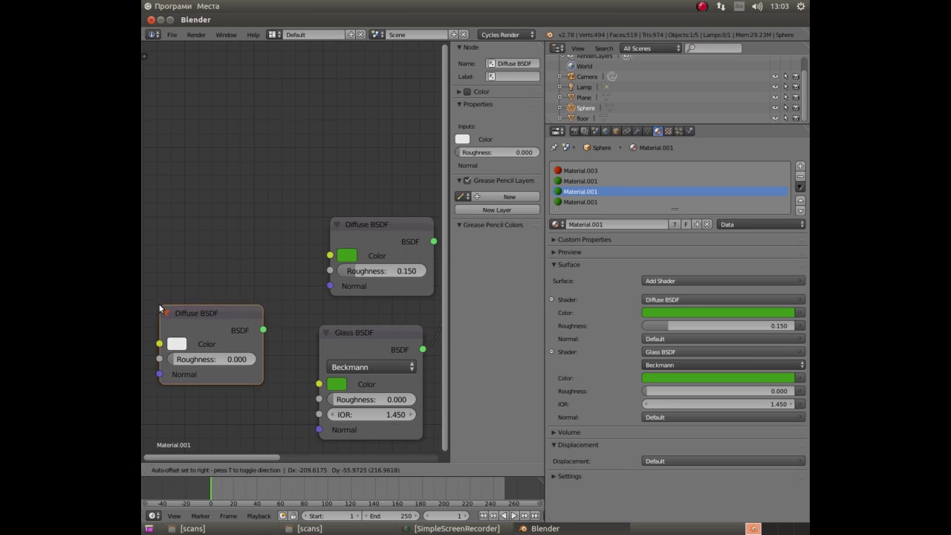
pyautogui.click(159, 310)
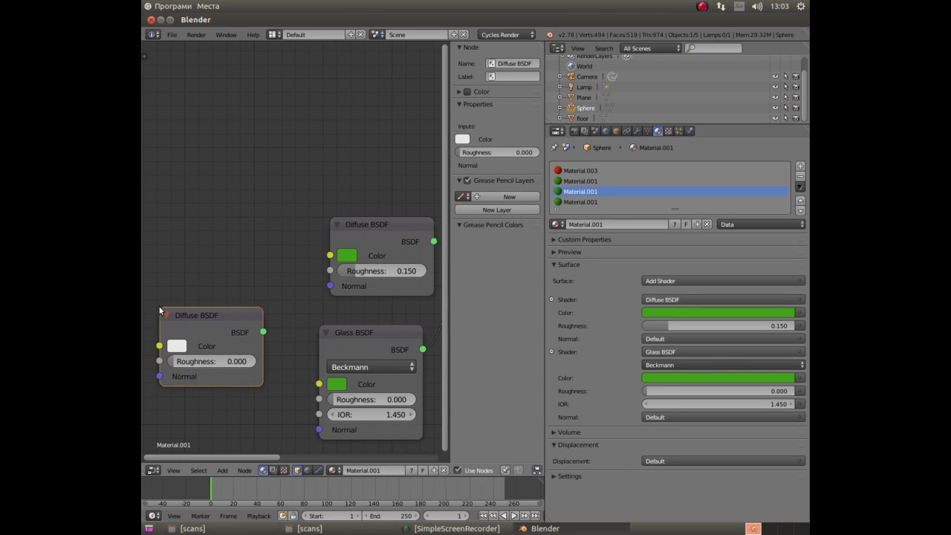
pyautogui.scroll(-1, 159, 310)
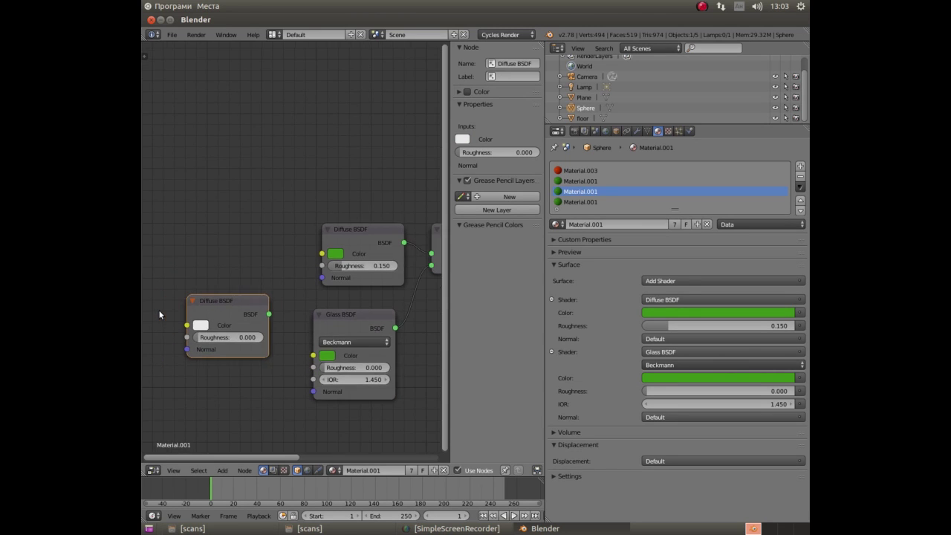
pyautogui.scroll(1, 211, 319)
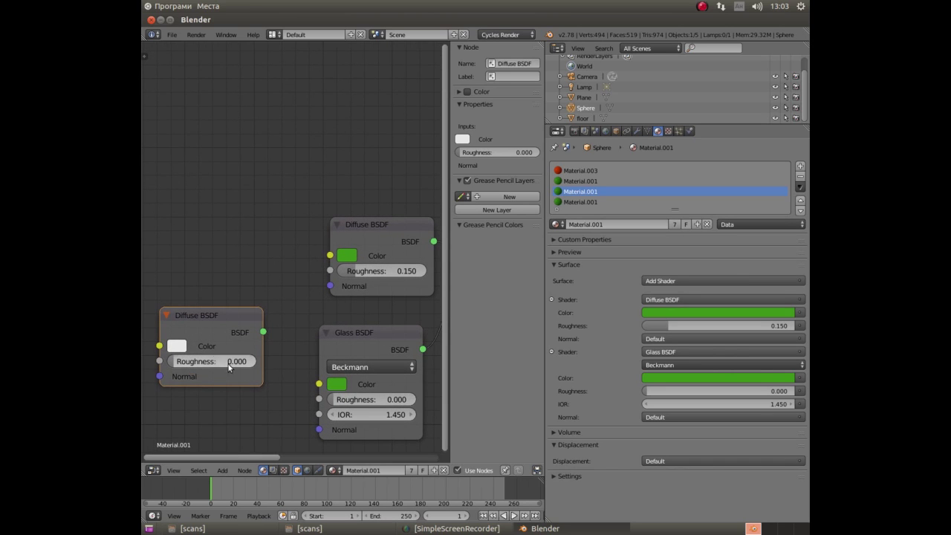
pyautogui.click(177, 347)
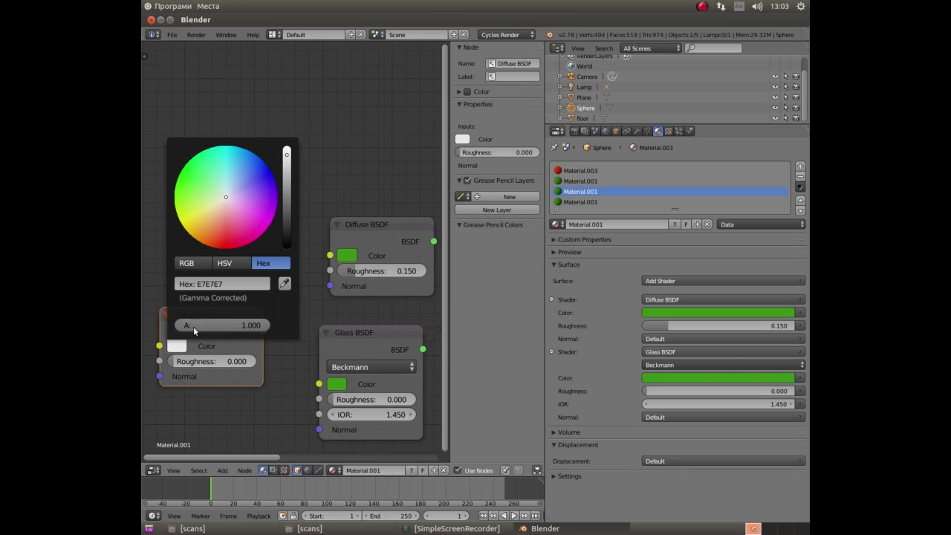
pyautogui.click(285, 285)
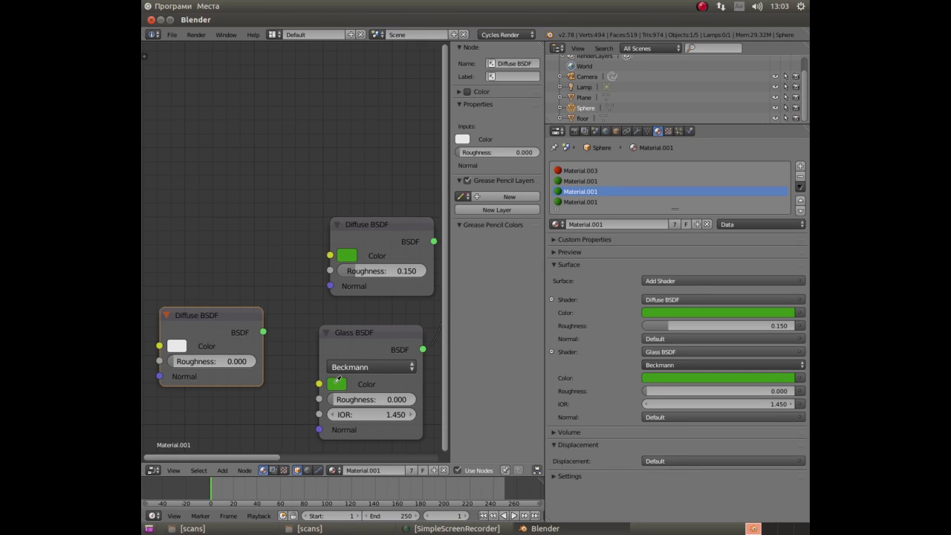
pyautogui.click(337, 384)
# Set the upper Diffuse BSDF's roughness to 0.
pyautogui.click(411, 272)
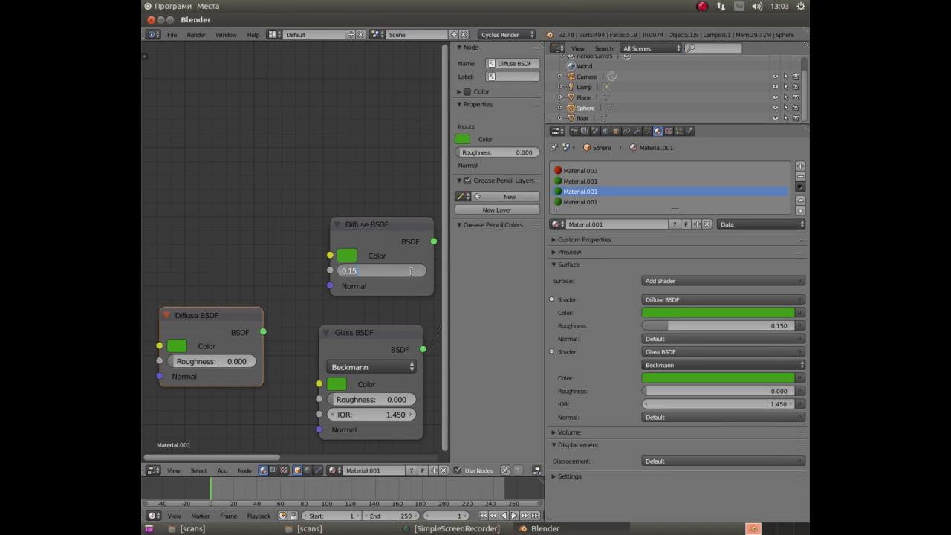
pyautogui.write('0')
pyautogui.press('Return')
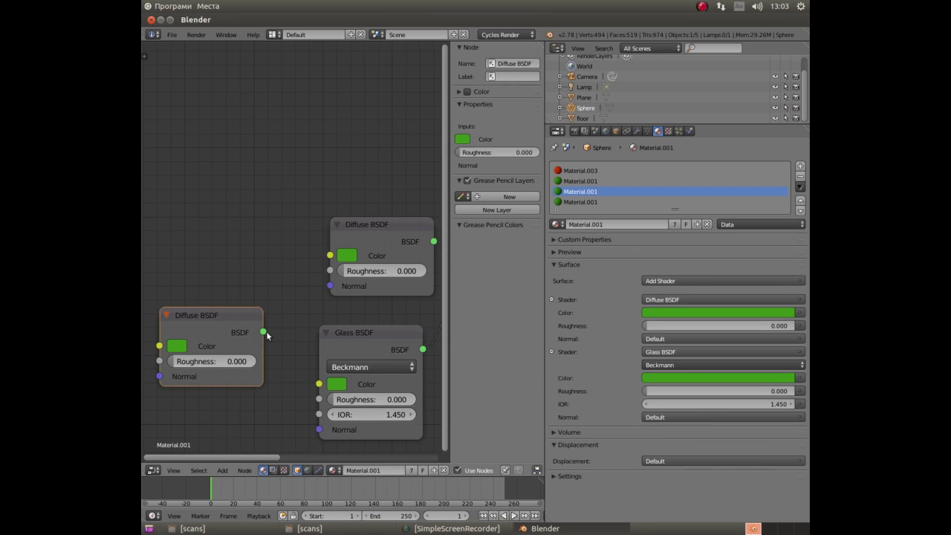
# Connect the green Diffuse BSDF output to the Glass BSDF's Color input.
pyautogui.moveTo(264, 332); pyautogui.dragTo(327, 267)
pyautogui.moveTo(312, 383); pyautogui.dragTo(319, 384)
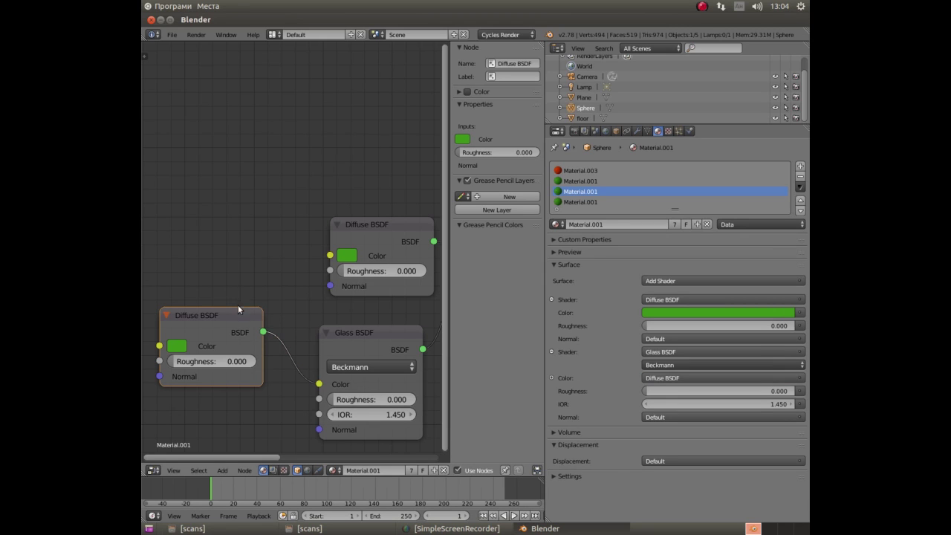
pyautogui.scroll(-1, 251, 289)
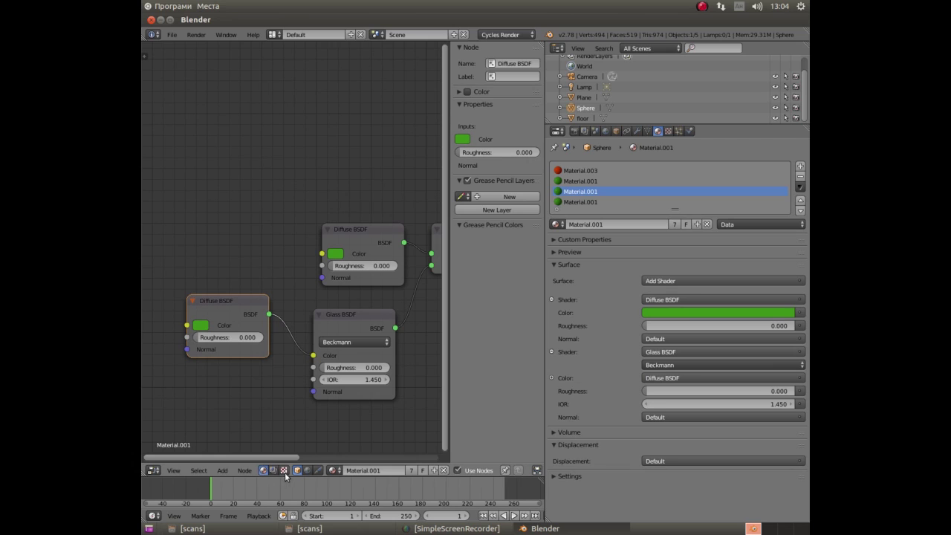
# Add a green Glass BSDF node and link it into the upper Diffuse BSDF's Color.
pyautogui.click(222, 471)
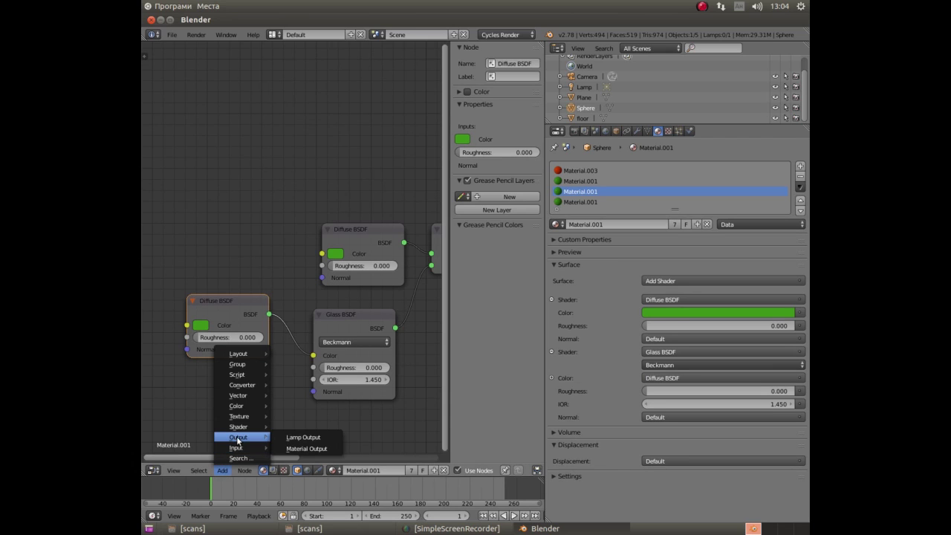
pyautogui.moveTo(238, 427)
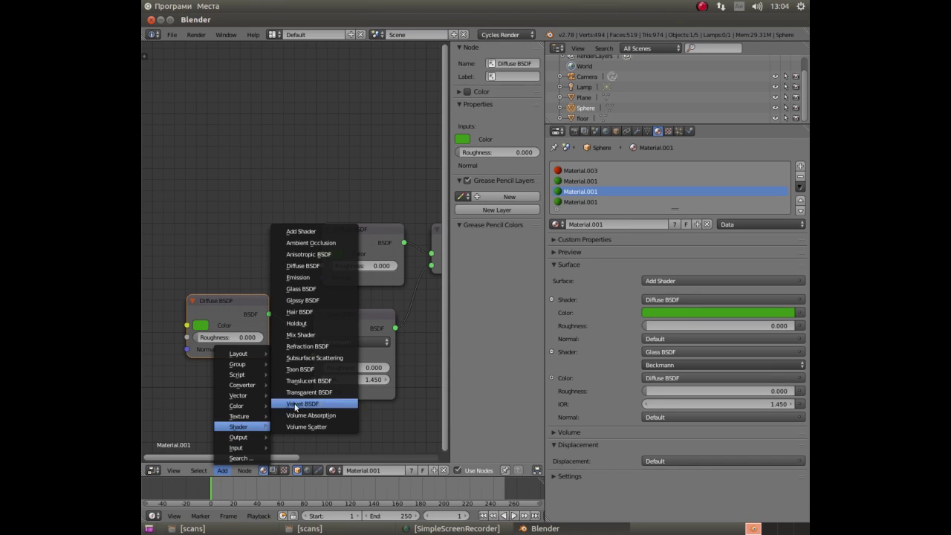
pyautogui.click(304, 293)
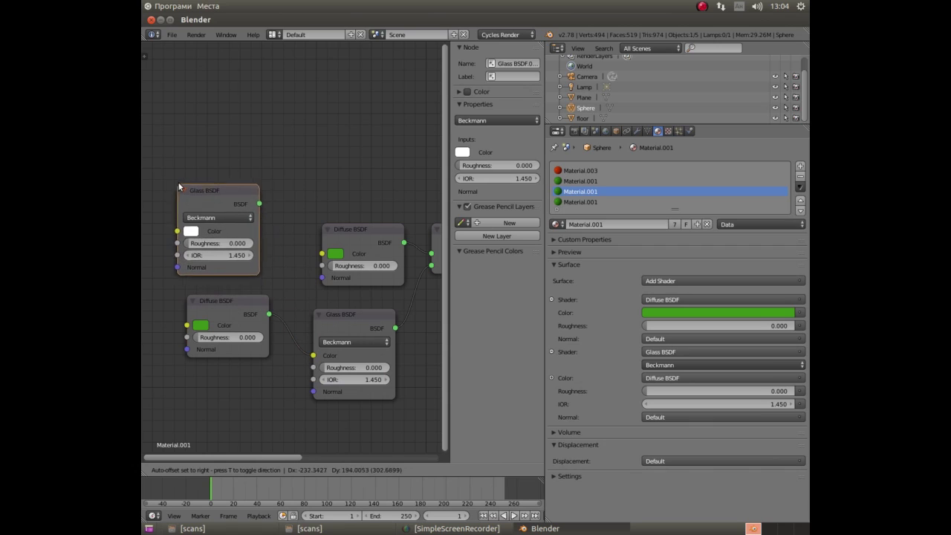
pyautogui.click(182, 181)
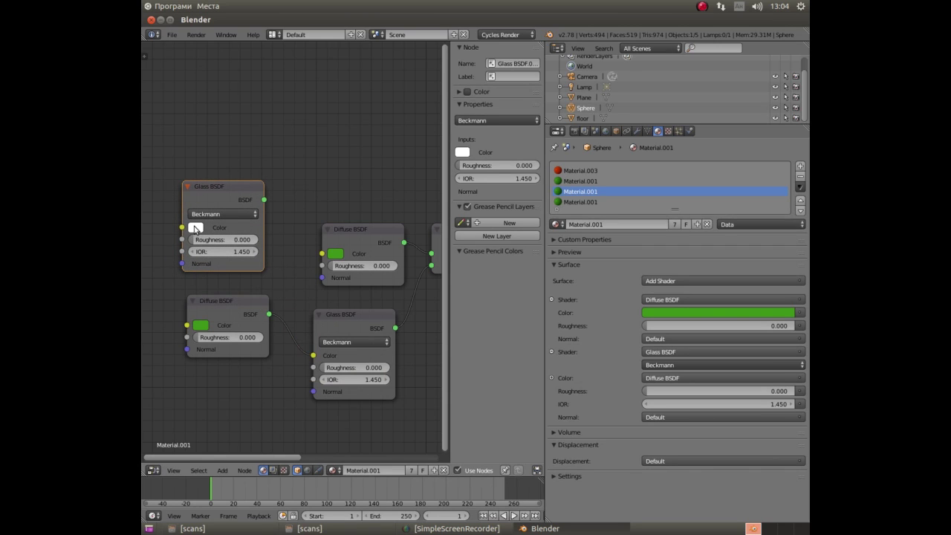
pyautogui.click(197, 228)
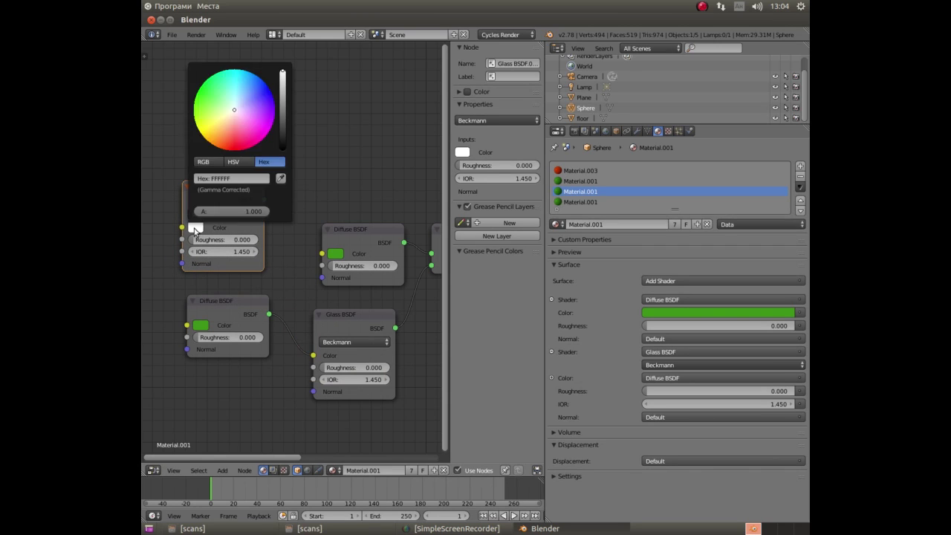
pyautogui.click(281, 178)
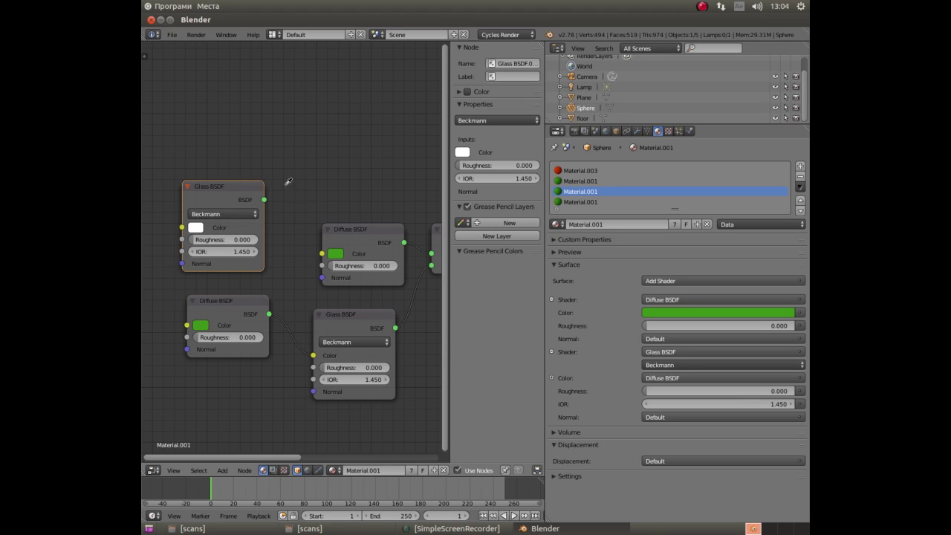
pyautogui.click(341, 249)
pyautogui.moveTo(264, 200); pyautogui.dragTo(320, 258)
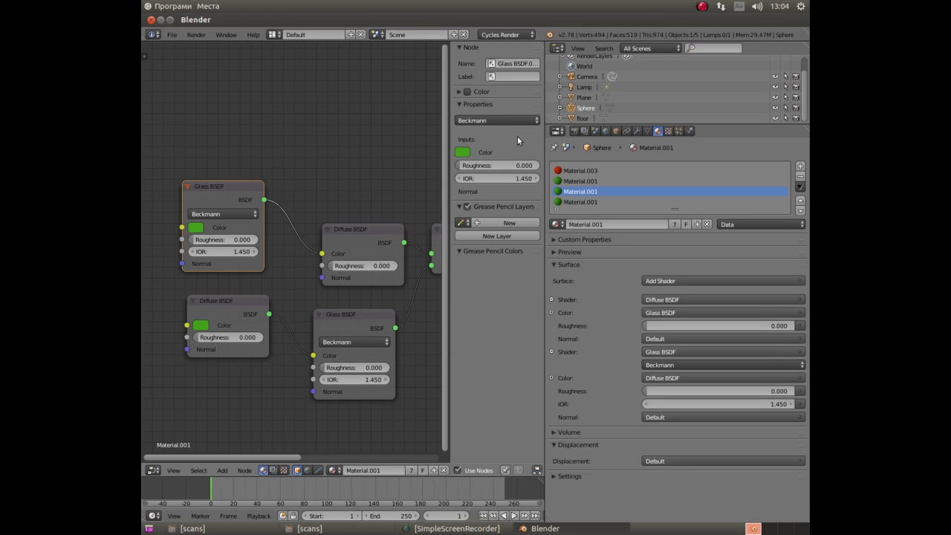
# Show Material.003's nodes and pull its overlapping Glass and Diffuse BSDF nodes apart.
pyautogui.click(573, 182)
pyautogui.click(574, 171)
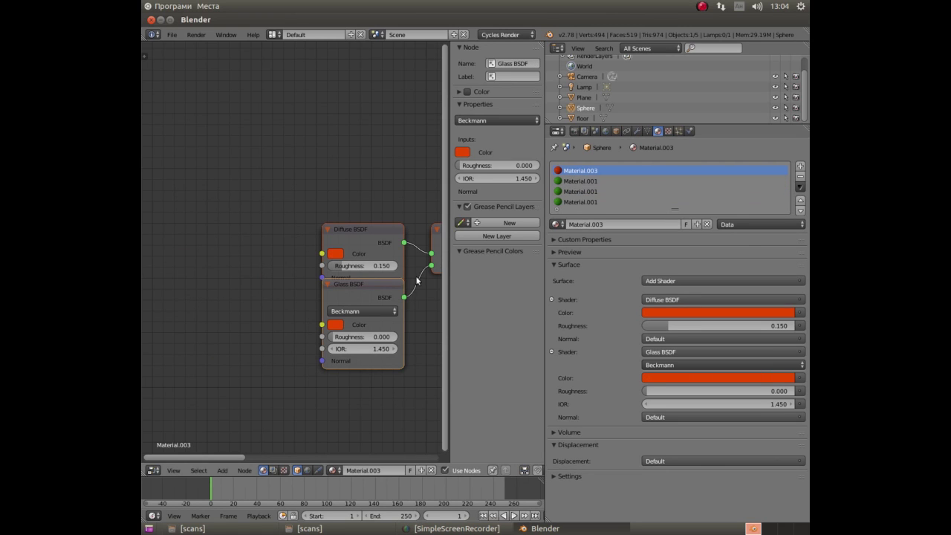
pyautogui.moveTo(377, 278); pyautogui.dragTo(373, 312)
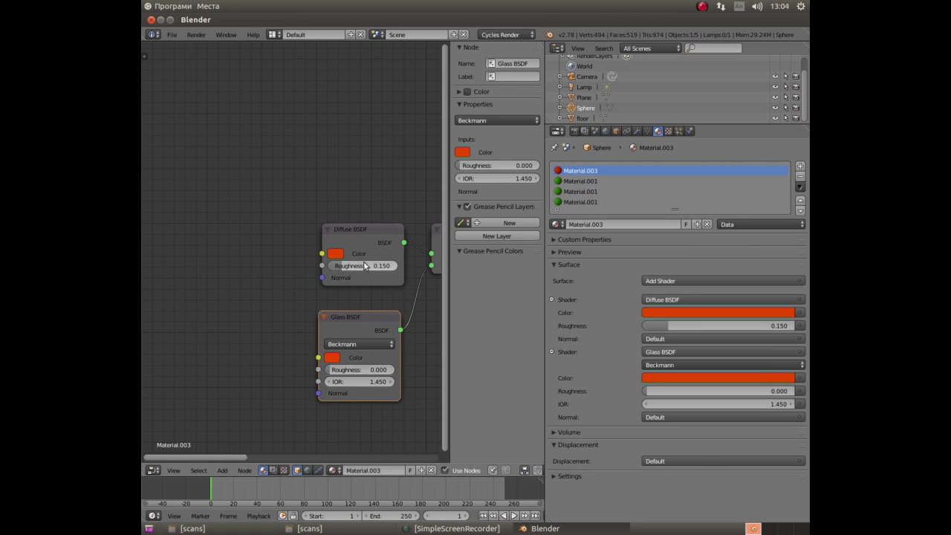
pyautogui.moveTo(364, 229); pyautogui.dragTo(362, 201)
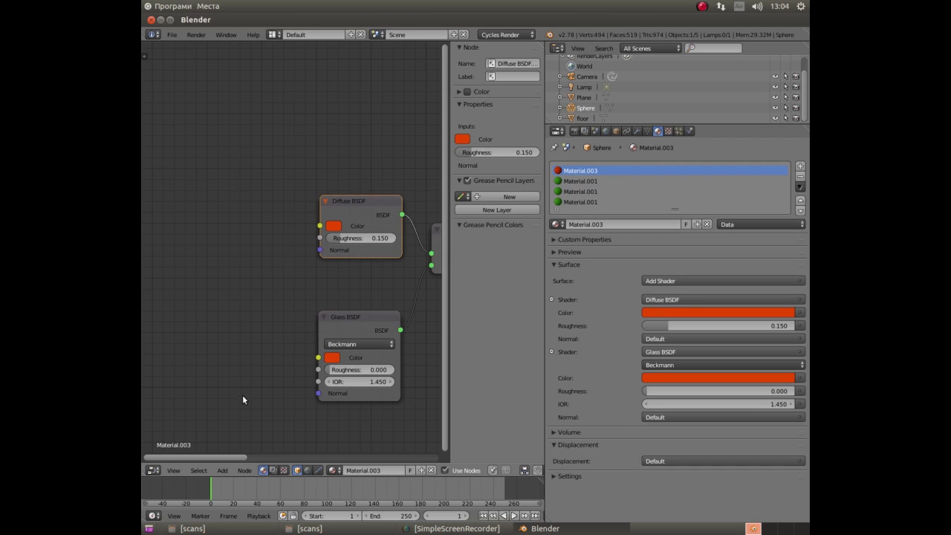
# Add a Diffuse BSDF node tinted the same red-orange as the Glass BSDF.
pyautogui.click(222, 470)
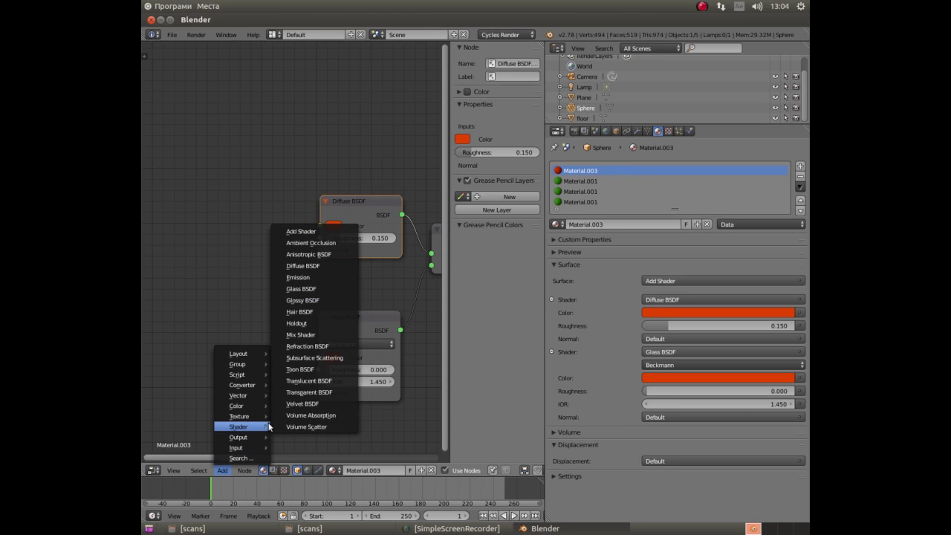
pyautogui.moveTo(240, 427)
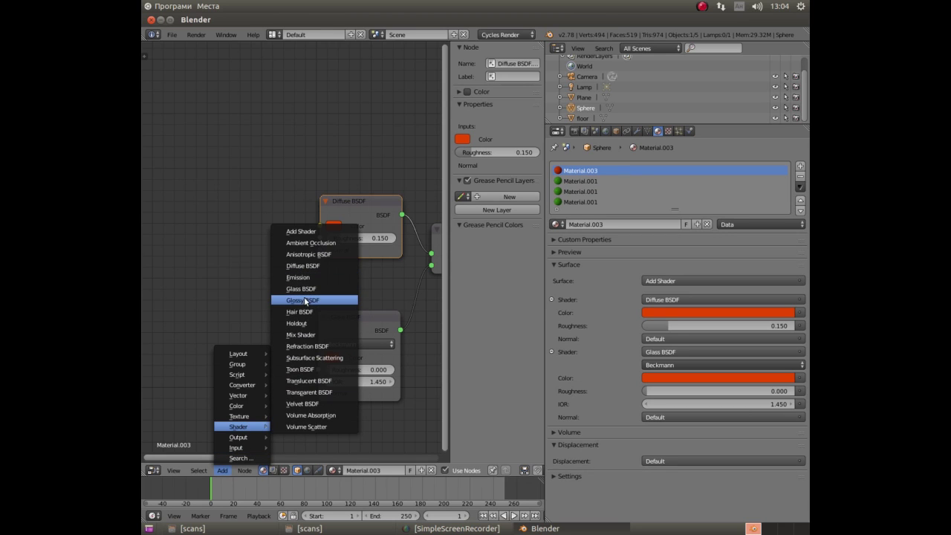
pyautogui.click(310, 264)
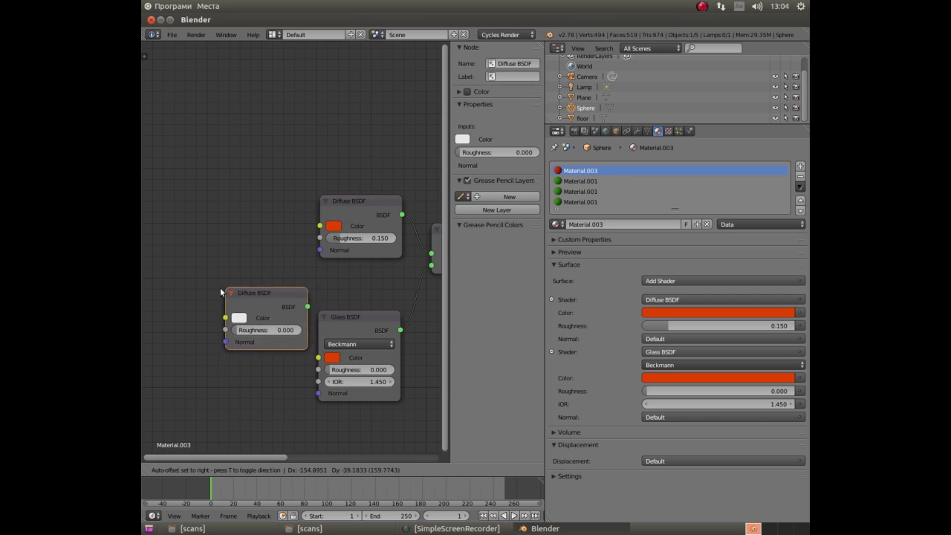
pyautogui.click(190, 329)
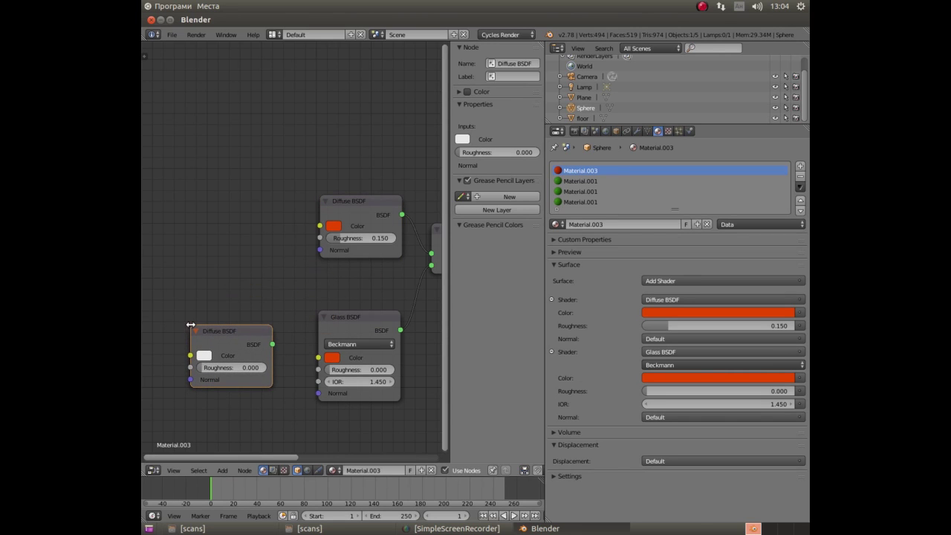
pyautogui.click(205, 355)
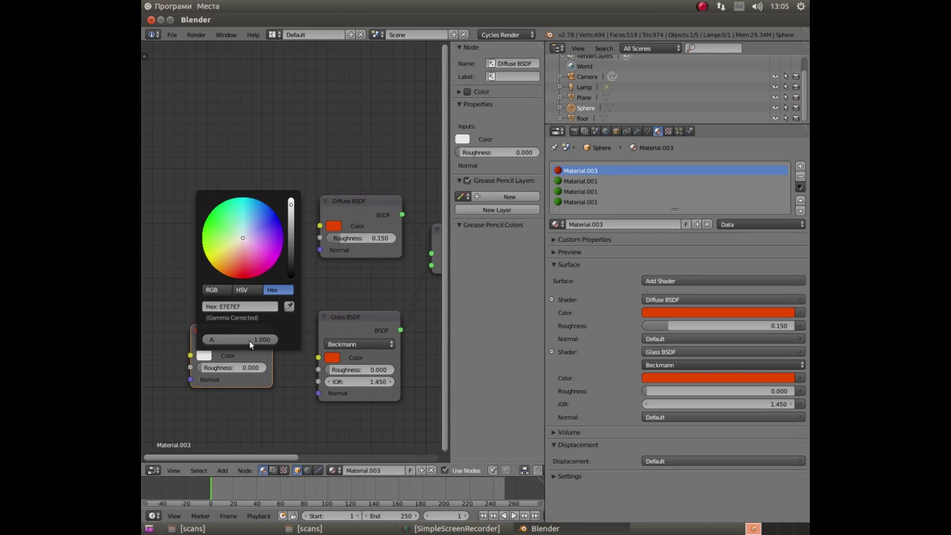
pyautogui.click(291, 306)
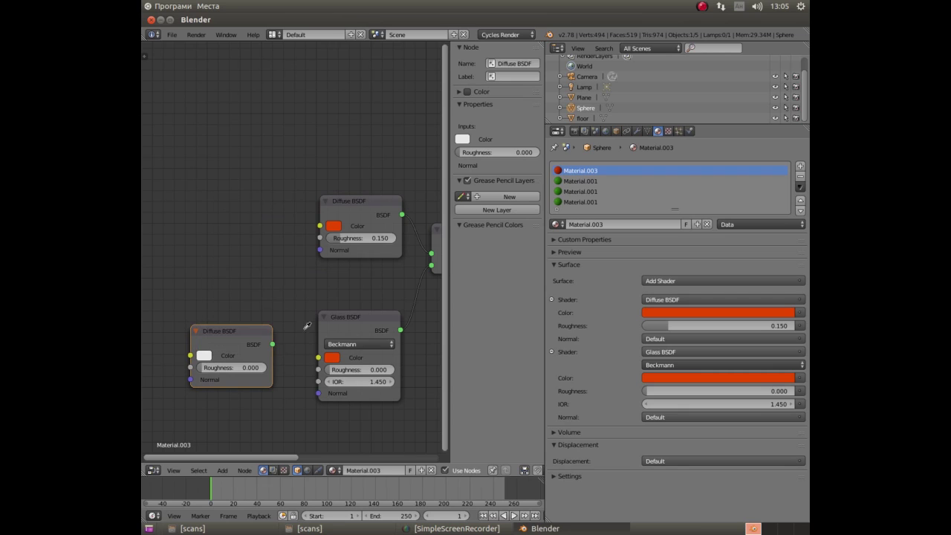
pyautogui.click(335, 354)
pyautogui.click(221, 472)
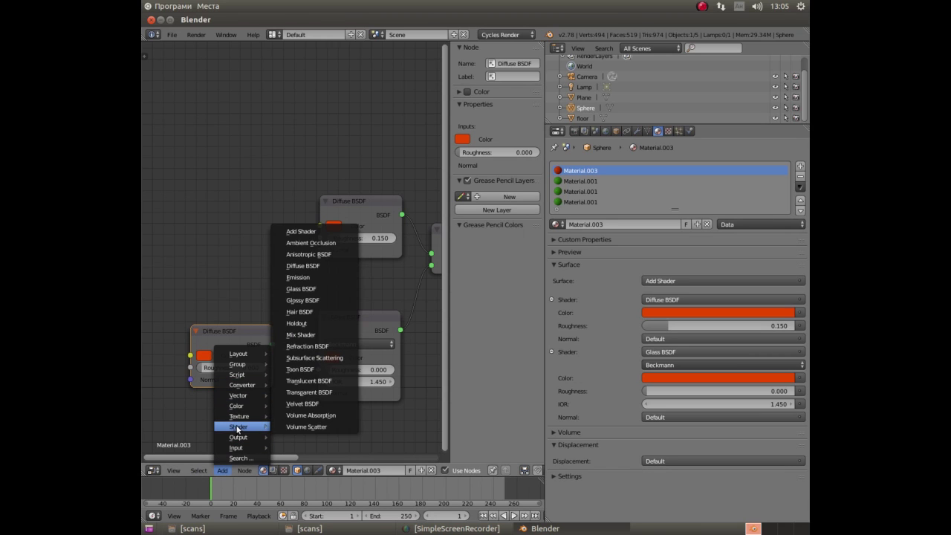
pyautogui.moveTo(239, 426)
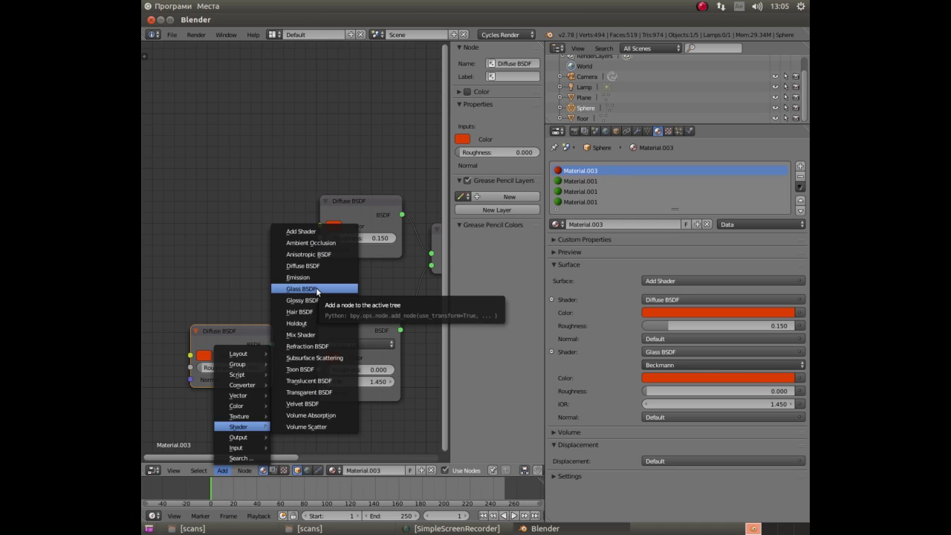
# Add a red-orange Glass BSDF into the upper Diffuse Color; link the lower Diffuse into Glass Color.
pyautogui.click(317, 289)
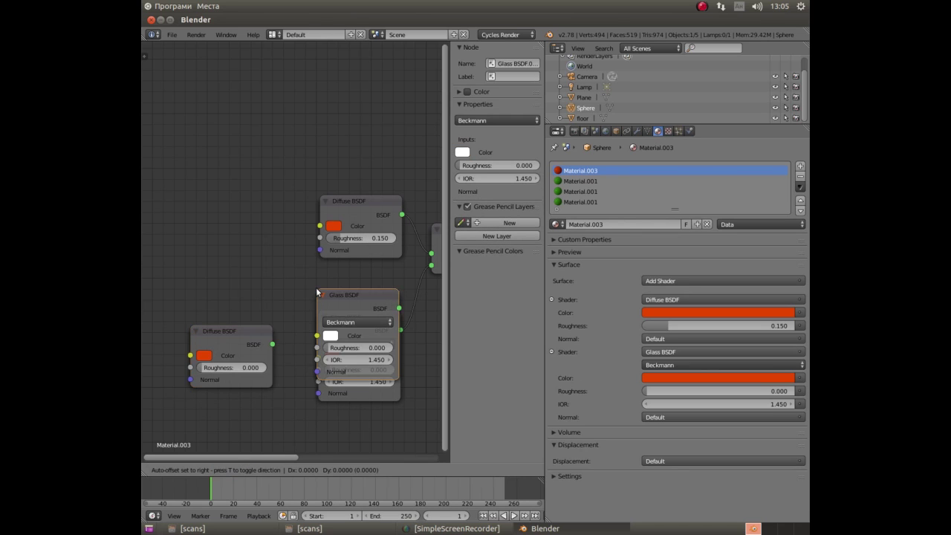
pyautogui.click(181, 200)
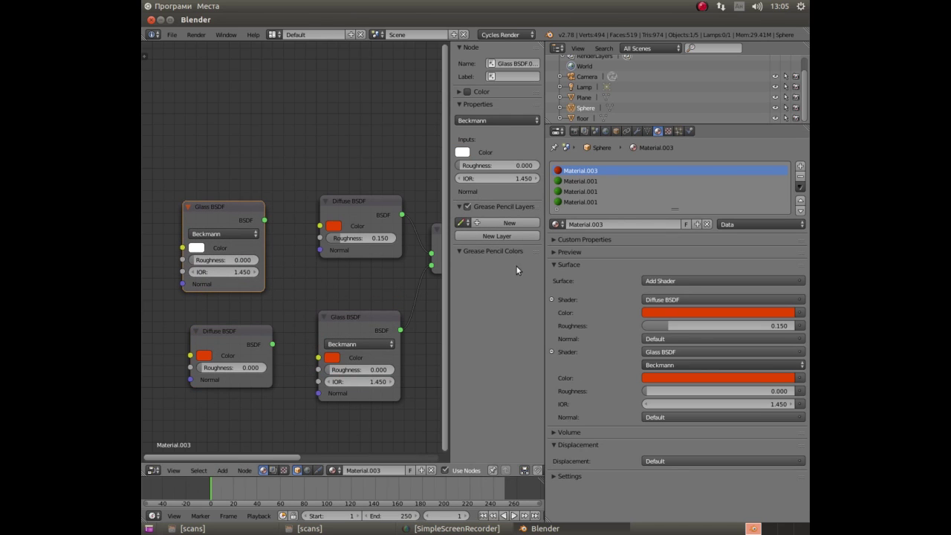
pyautogui.click(197, 248)
pyautogui.click(281, 198)
pyautogui.click(333, 229)
pyautogui.moveTo(265, 220)
pyautogui.mouseDown()
pyautogui.moveTo(315, 237)
pyautogui.moveTo(312, 228)
pyautogui.mouseUp()
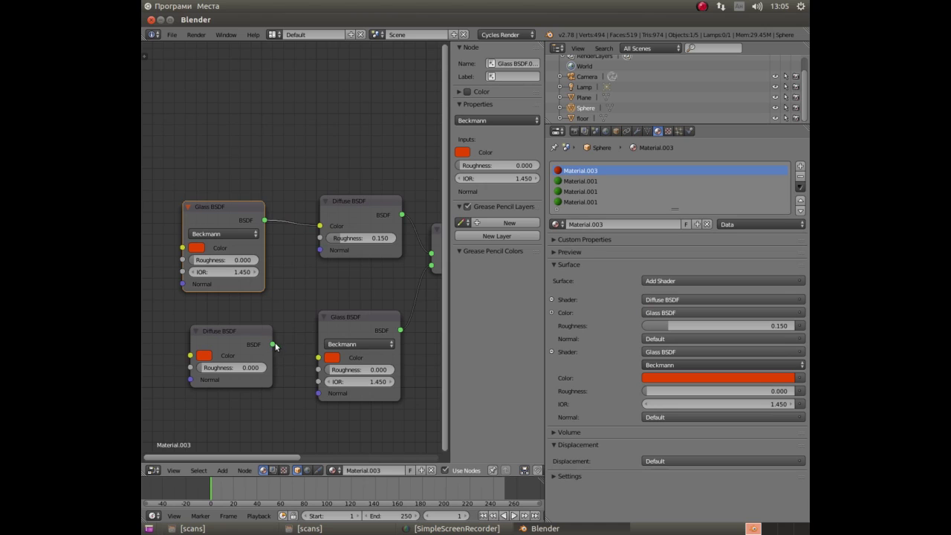
pyautogui.moveTo(277, 345); pyautogui.dragTo(318, 359)
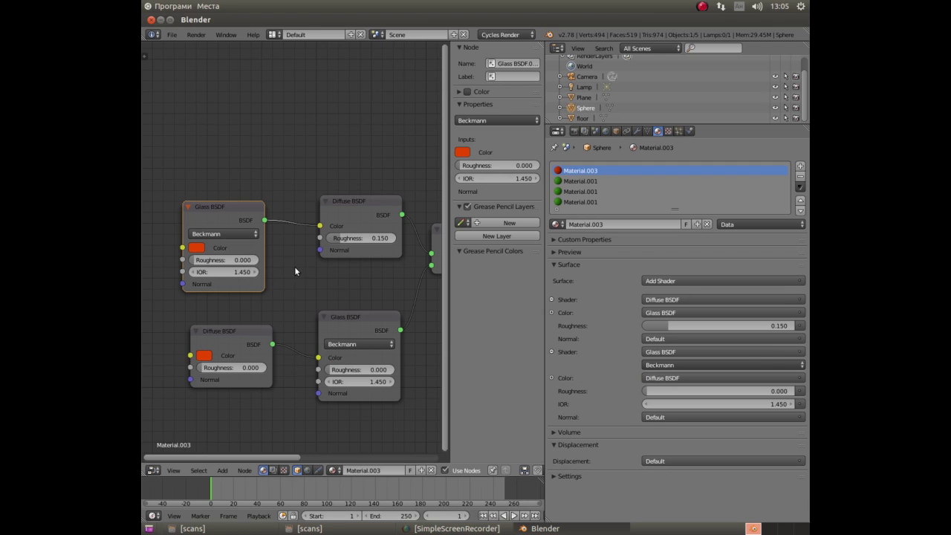
# Set Material.003's upper Diffuse BSDF roughness to 1.
pyautogui.scroll(1, 274, 231)
pyautogui.scroll(1, 274, 230)
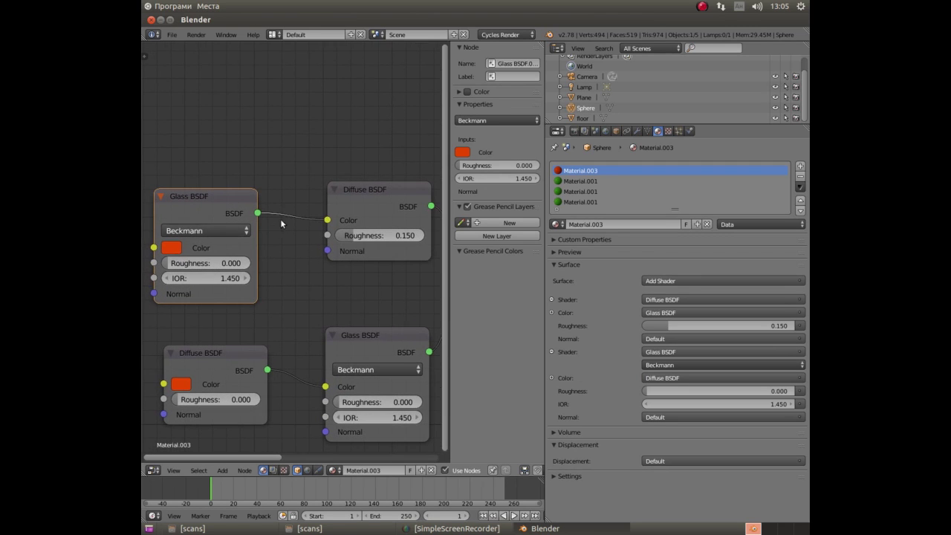
pyautogui.moveTo(327, 220)
pyautogui.mouseDown()
pyautogui.moveTo(327, 236)
pyautogui.moveTo(327, 219)
pyautogui.moveTo(419, 236)
pyautogui.moveTo(355, 235)
pyautogui.moveTo(420, 236)
pyautogui.mouseUp()
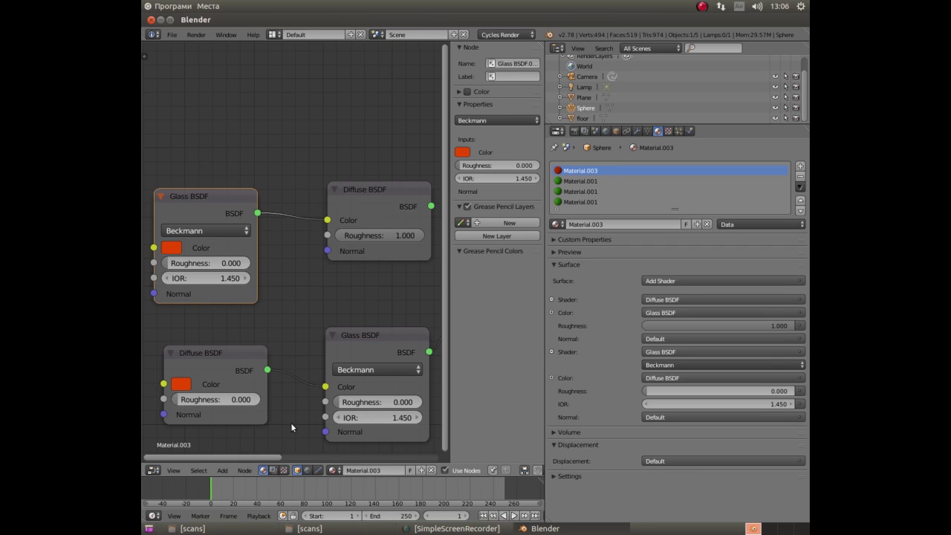
# Compare with Material.001 and raise its Diffuse BSDF roughness to 1.000.
pyautogui.click(573, 182)
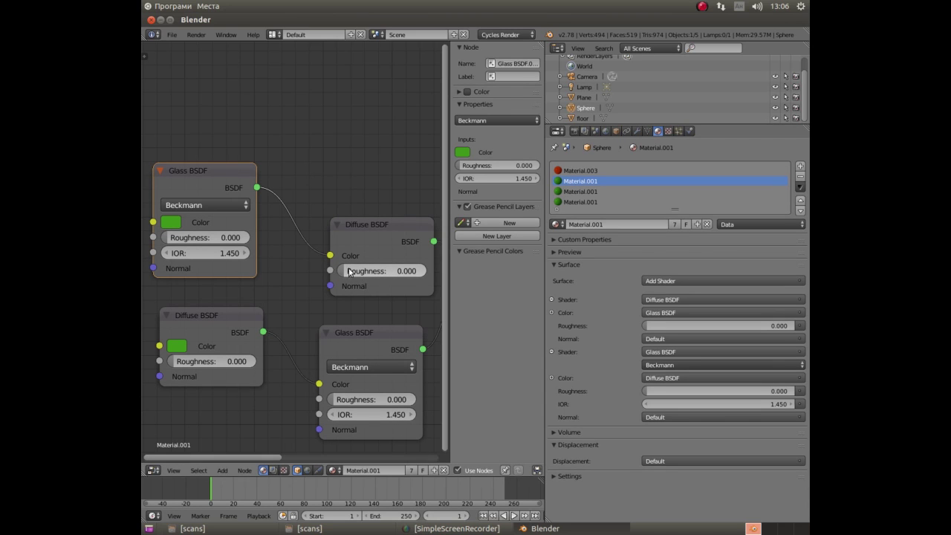
pyautogui.click(567, 172)
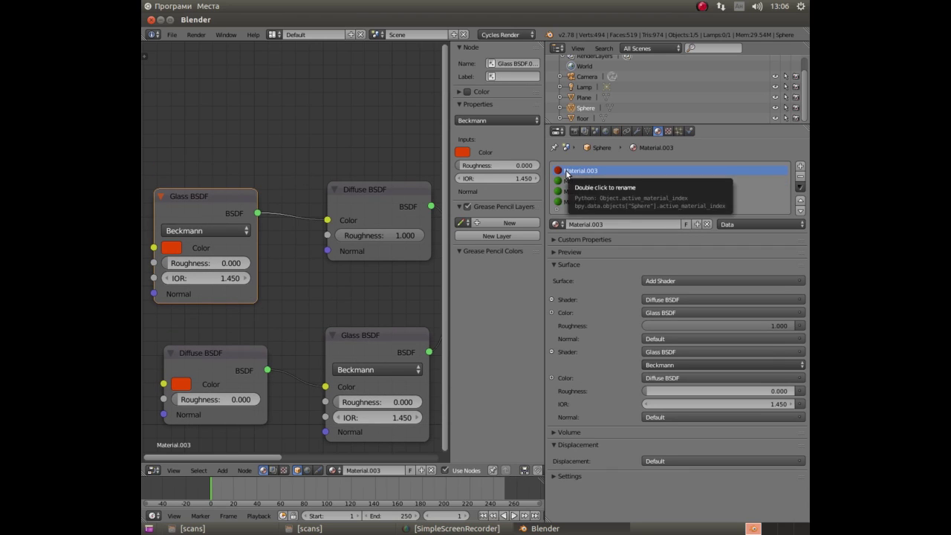
pyautogui.click(568, 181)
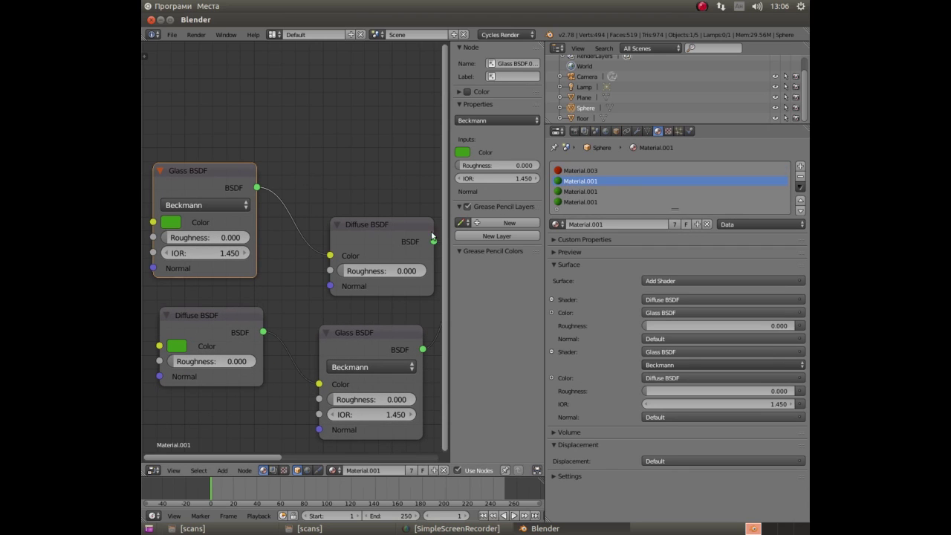
pyautogui.moveTo(347, 270); pyautogui.dragTo(424, 270)
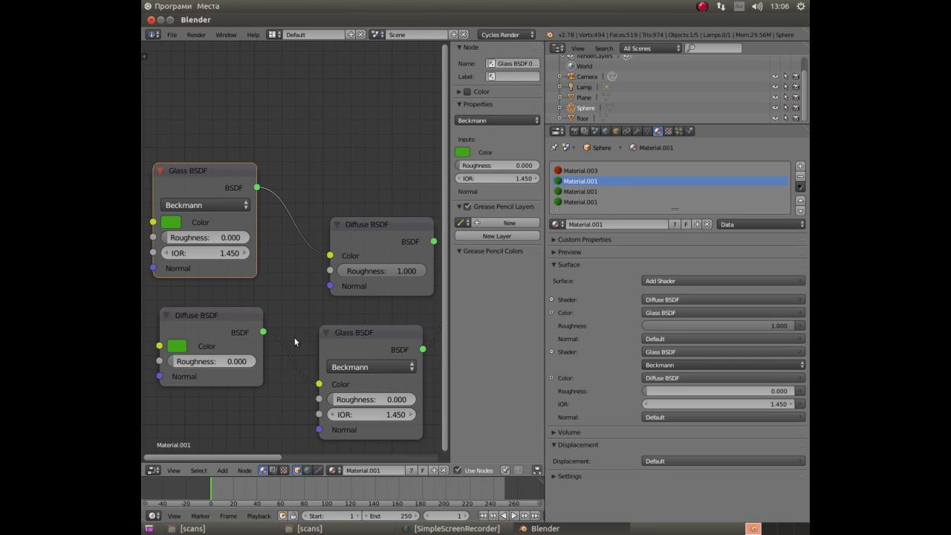
pyautogui.click(154, 470)
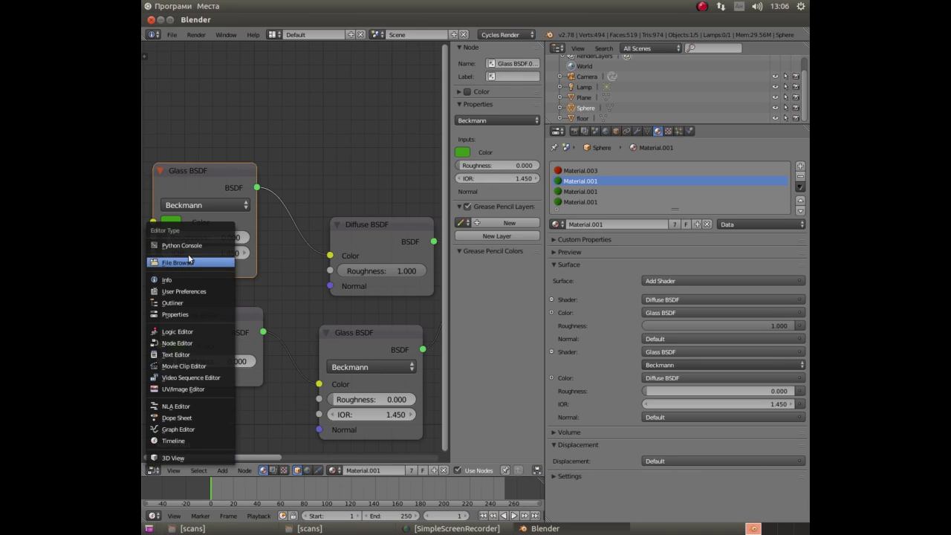
# Render the sphere in Cycles and drag Material.001's diffuse roughness back to 0.000.
pyautogui.click(169, 459)
pyautogui.scroll(2, 370, 243)
pyautogui.scroll(4, 373, 232)
pyautogui.scroll(4, 377, 223)
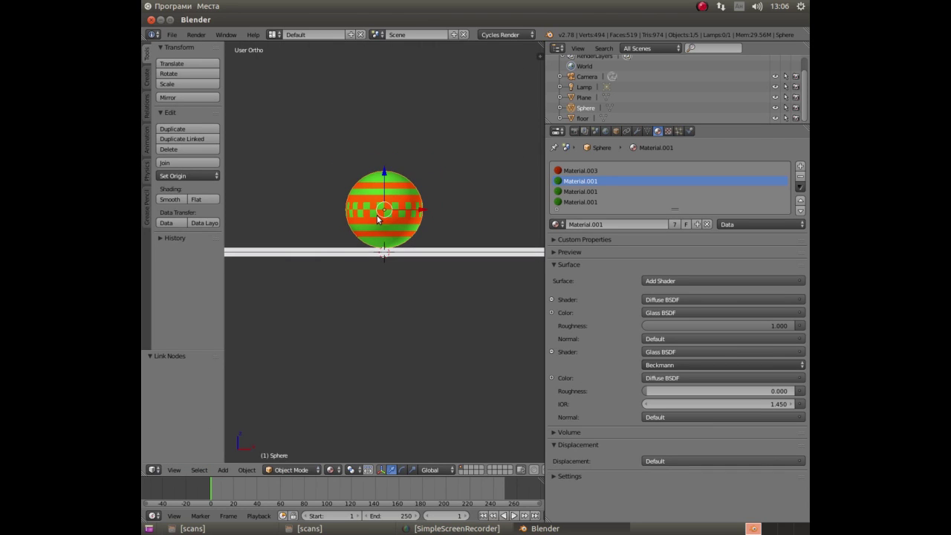
pyautogui.press('F12')
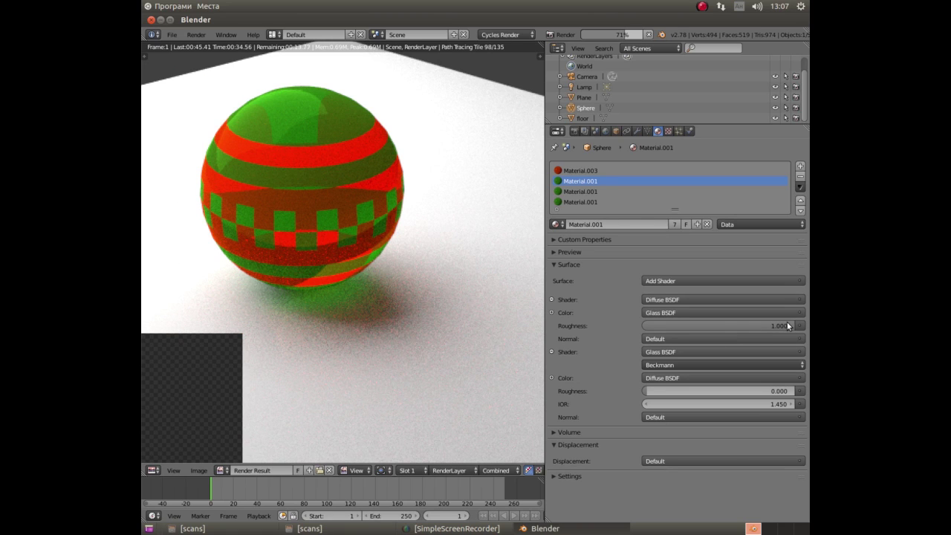
pyautogui.moveTo(794, 325); pyautogui.dragTo(666, 325)
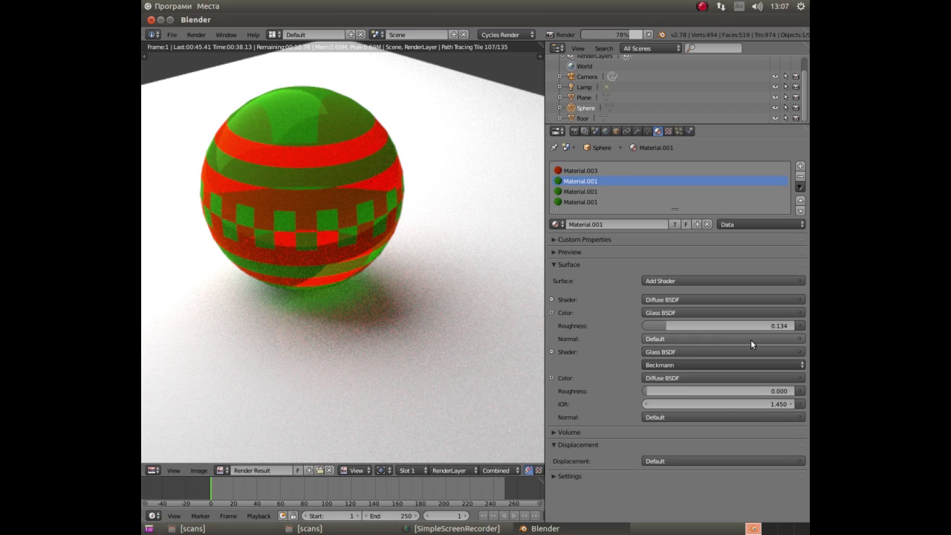
pyautogui.moveTo(648, 326); pyautogui.dragTo(611, 323)
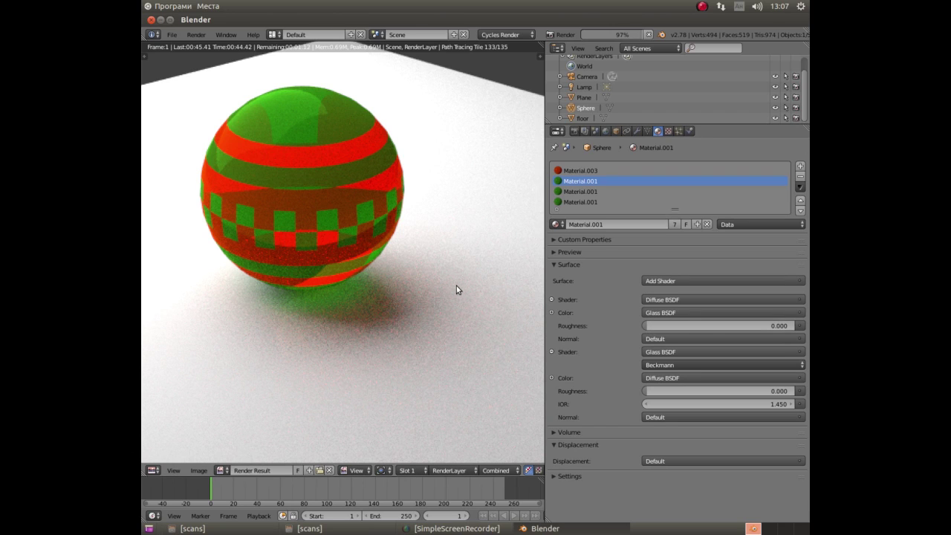
# Re-render and set the red Material.003's diffuse roughness to 0.000.
pyautogui.press('Escape')
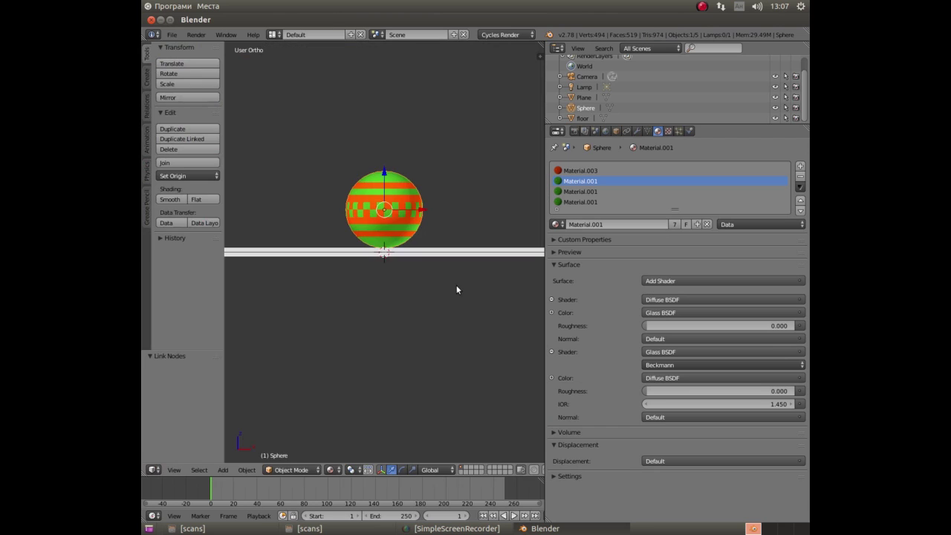
pyautogui.press('F12')
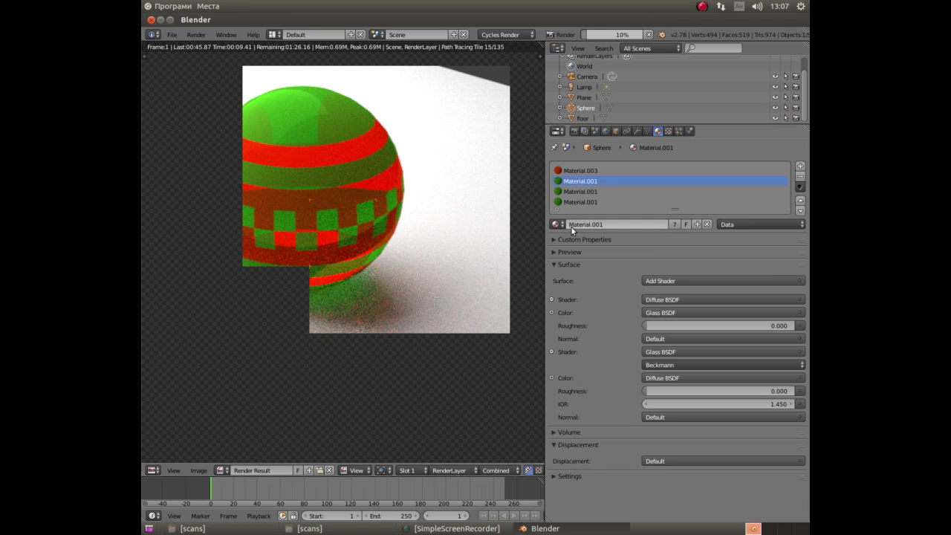
pyautogui.click(572, 191)
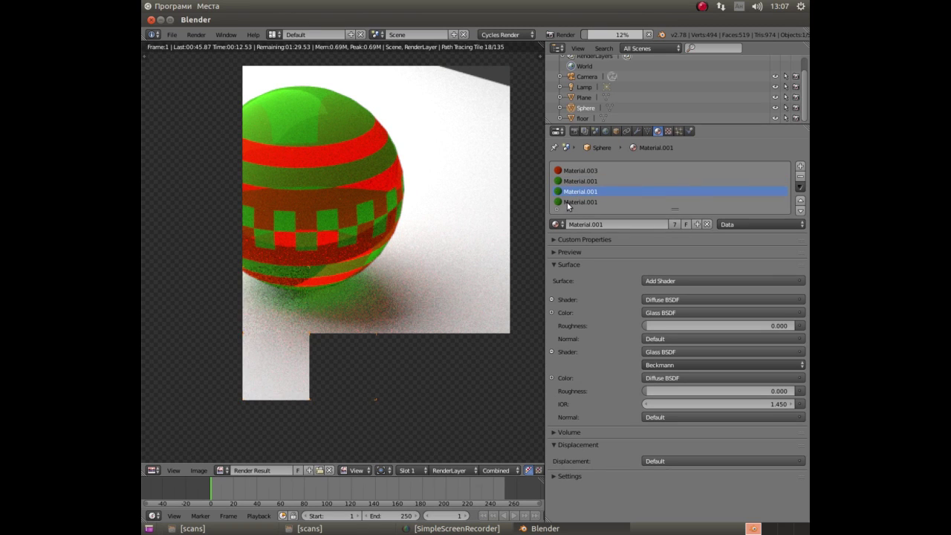
pyautogui.click(576, 202)
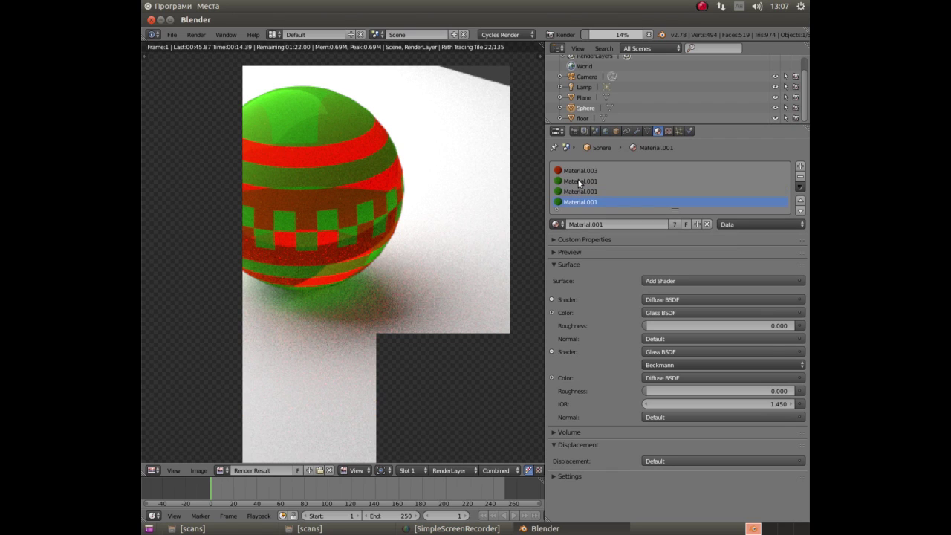
pyautogui.click(580, 171)
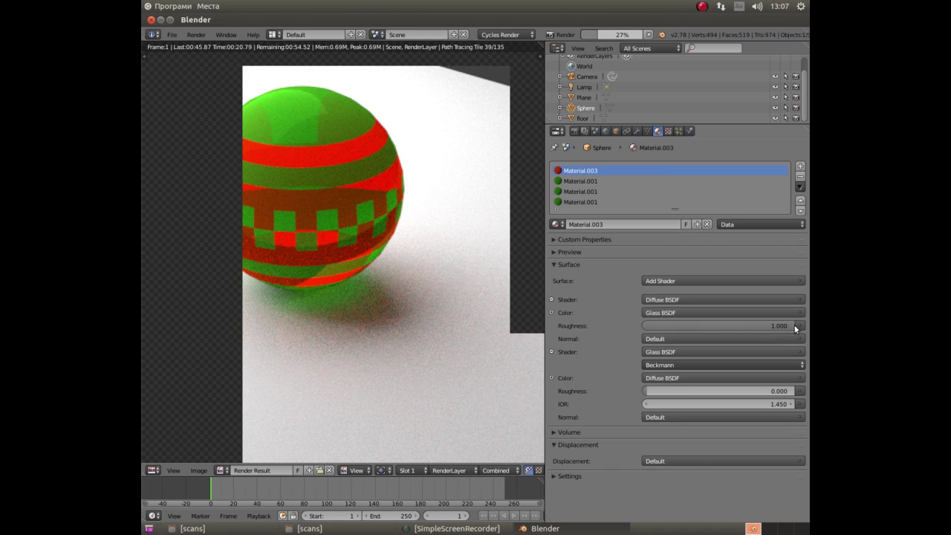
pyautogui.moveTo(790, 328); pyautogui.dragTo(647, 327)
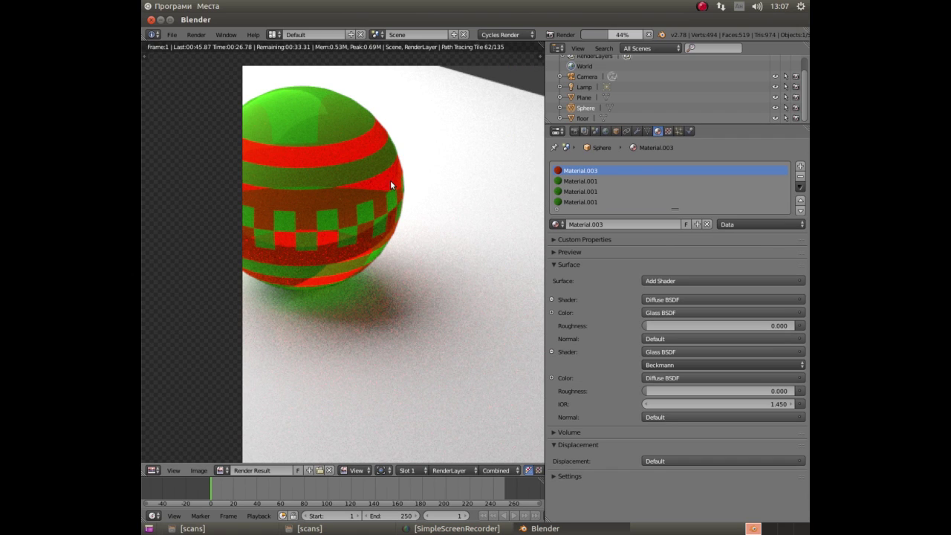
# Restart the render and raise Material.003's glass roughness to 1.000.
pyautogui.press('Escape')
pyautogui.press('Escape')
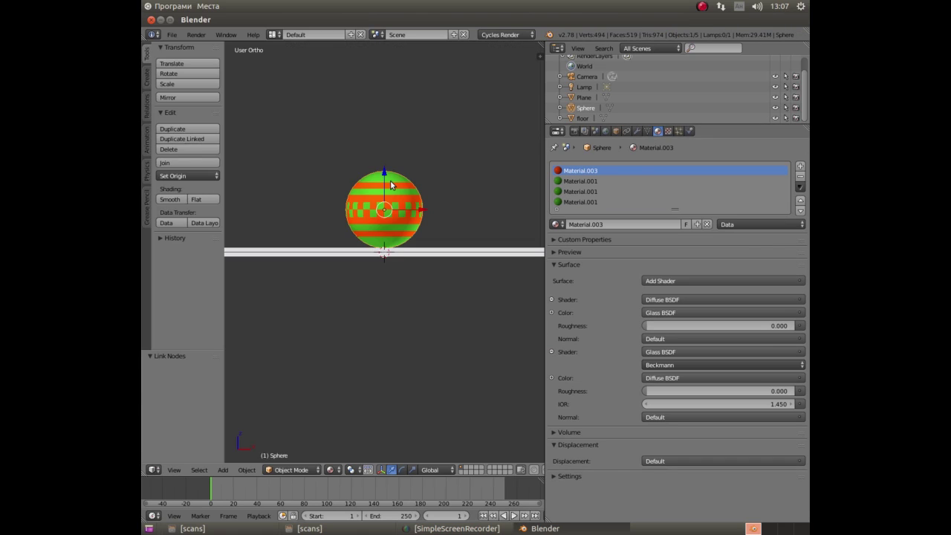
pyautogui.press('F12')
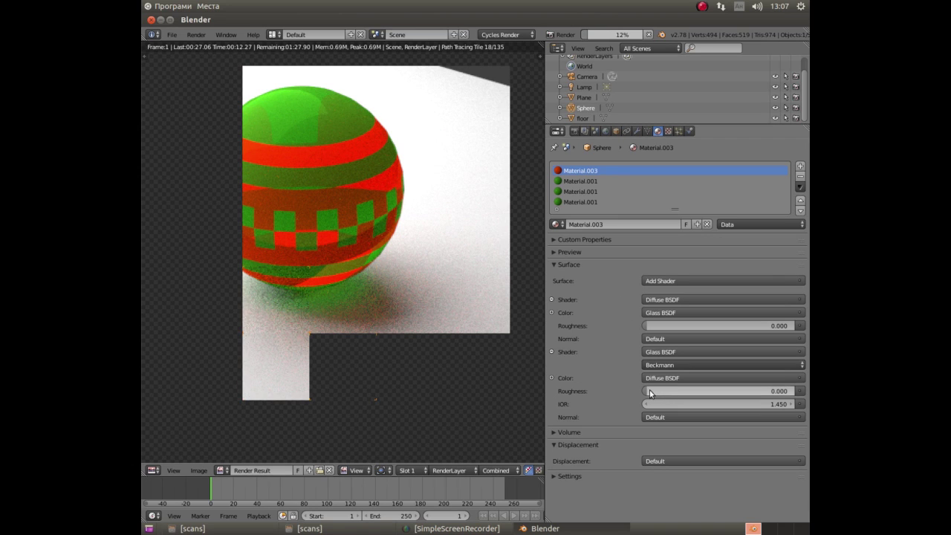
pyautogui.moveTo(650, 391); pyautogui.dragTo(791, 391)
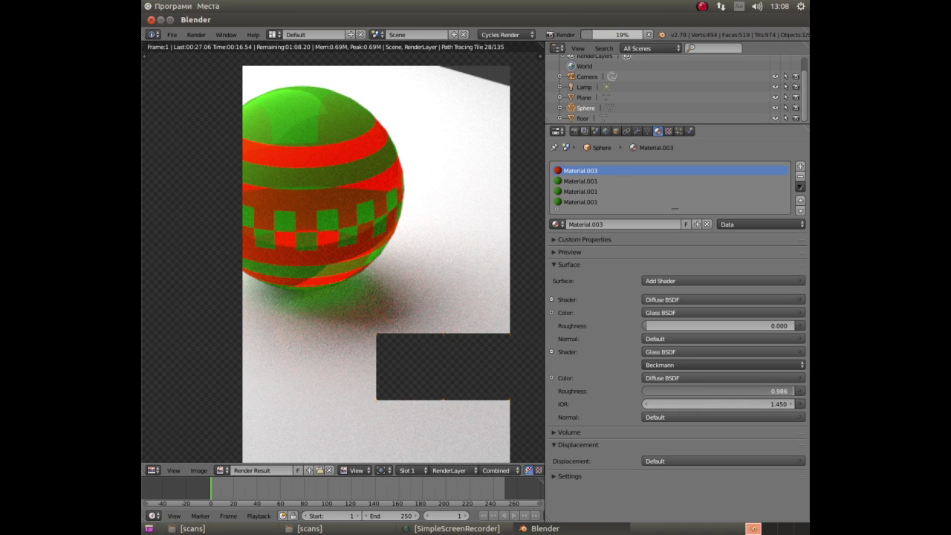
pyautogui.moveTo(796, 391); pyautogui.dragTo(803, 391)
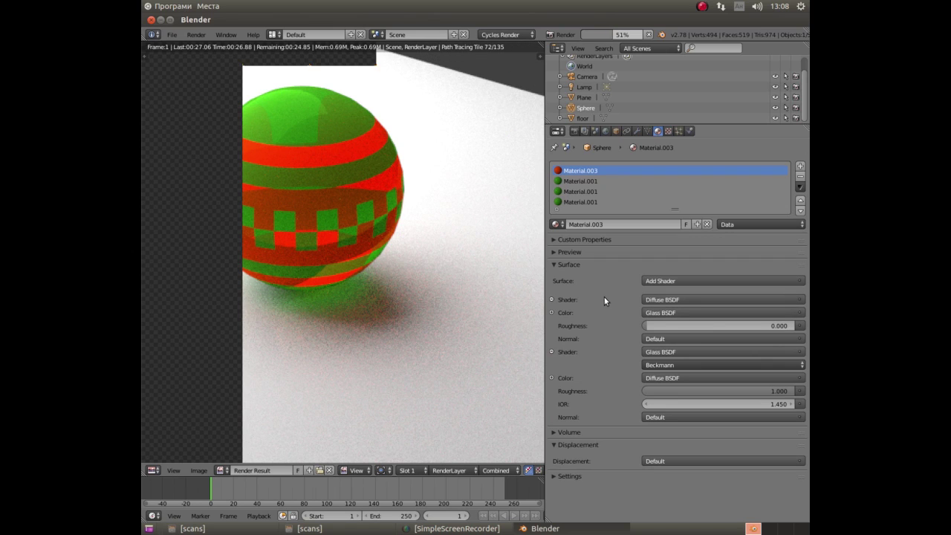
# Make Material.003's surface a Mix Shader, re-render, and set its factor to 1.000.
pyautogui.click(652, 280)
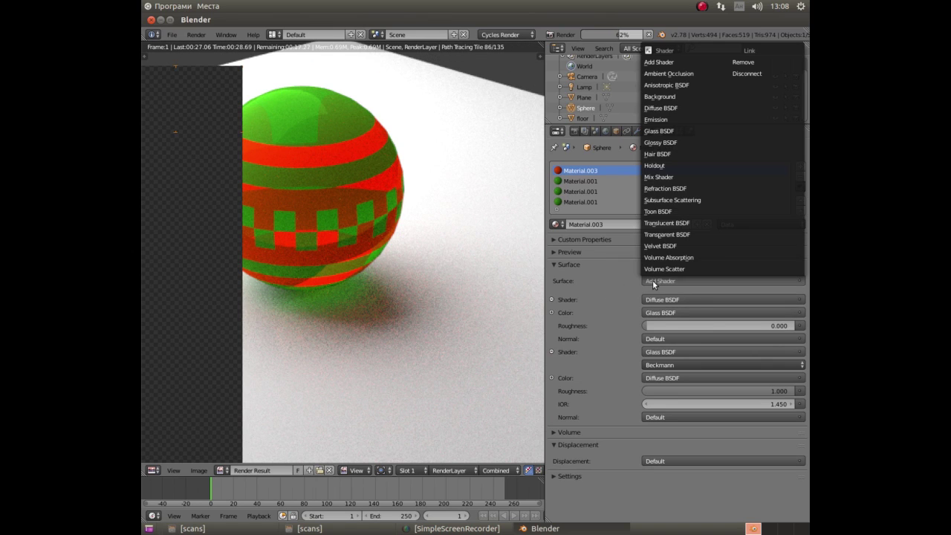
pyautogui.click(685, 178)
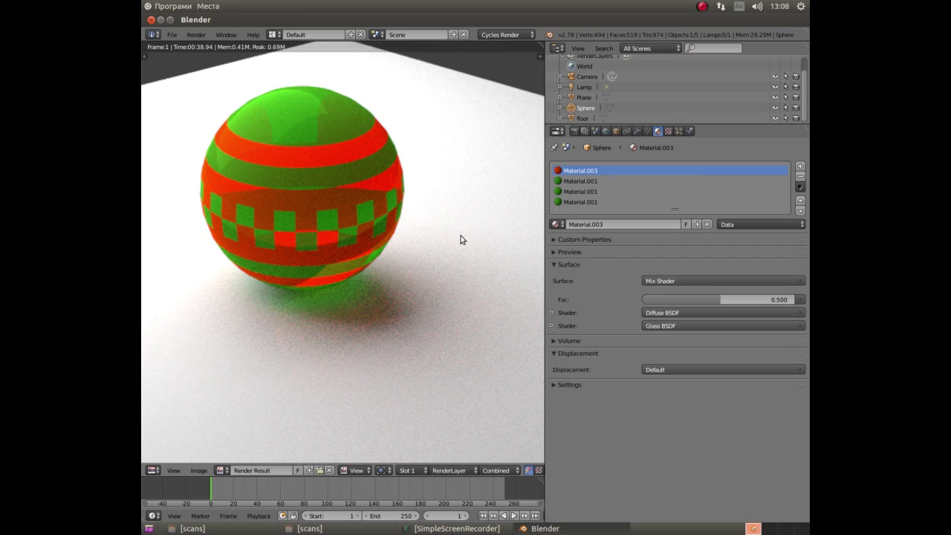
pyautogui.press('Escape')
pyautogui.press('F12')
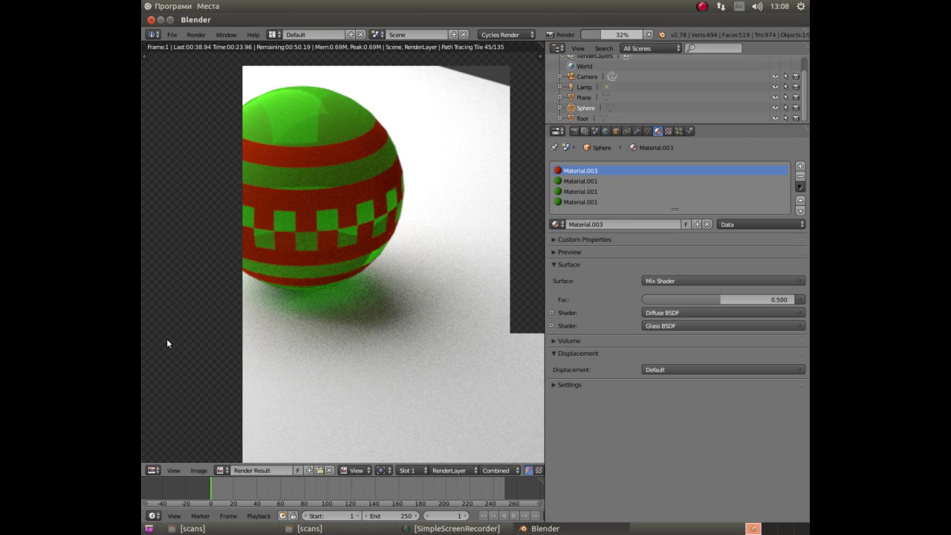
pyautogui.moveTo(671, 301); pyautogui.dragTo(801, 299)
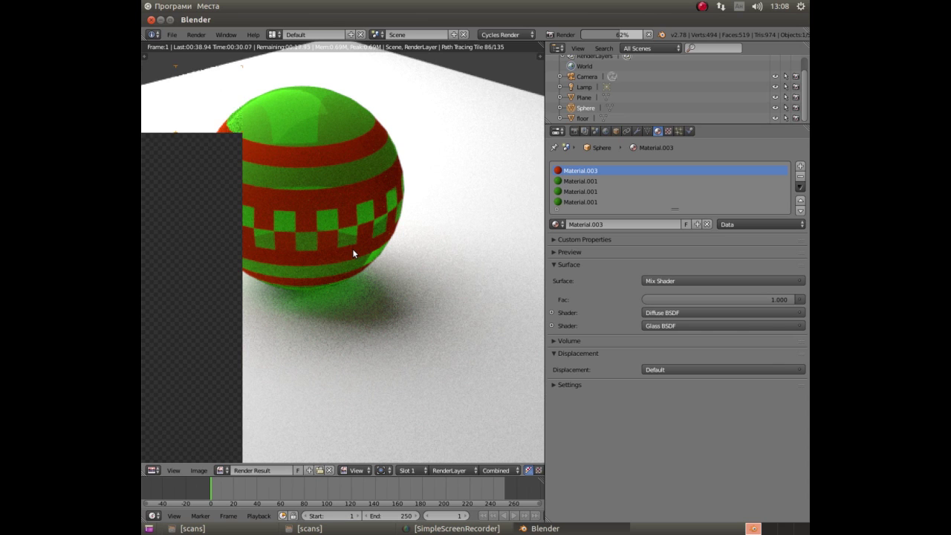
pyautogui.press('Escape')
pyautogui.press('Escape')
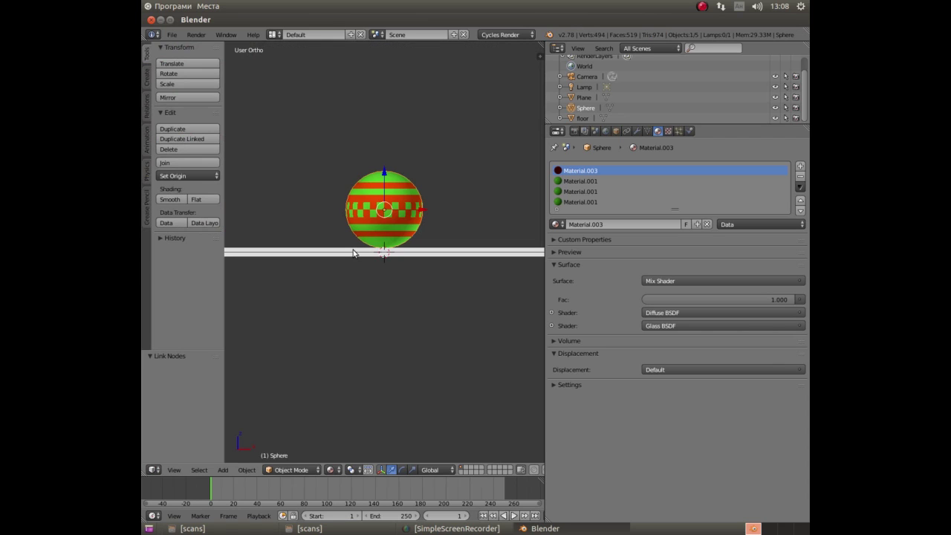
# Make the green Material.001's surface a Mix Shader at factor 1.000 and restart the render.
pyautogui.press('F12')
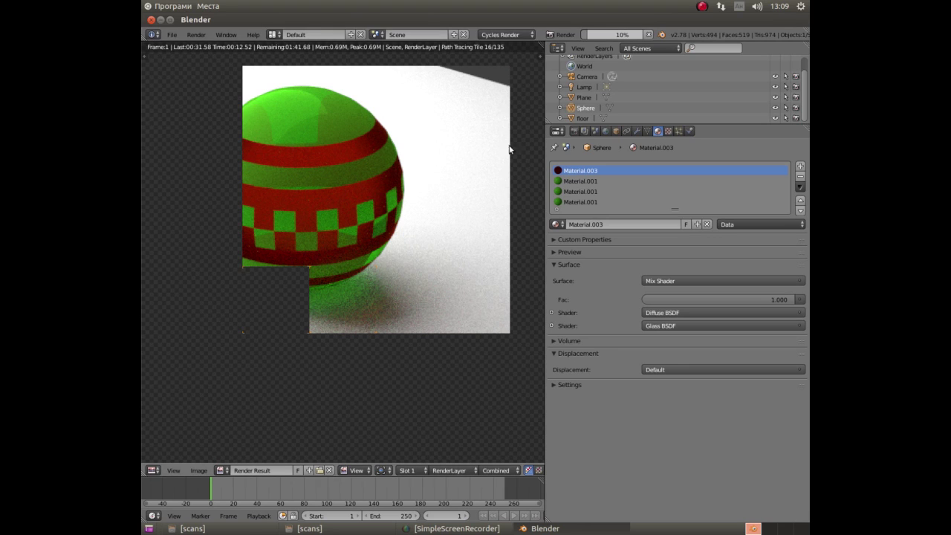
pyautogui.click(579, 180)
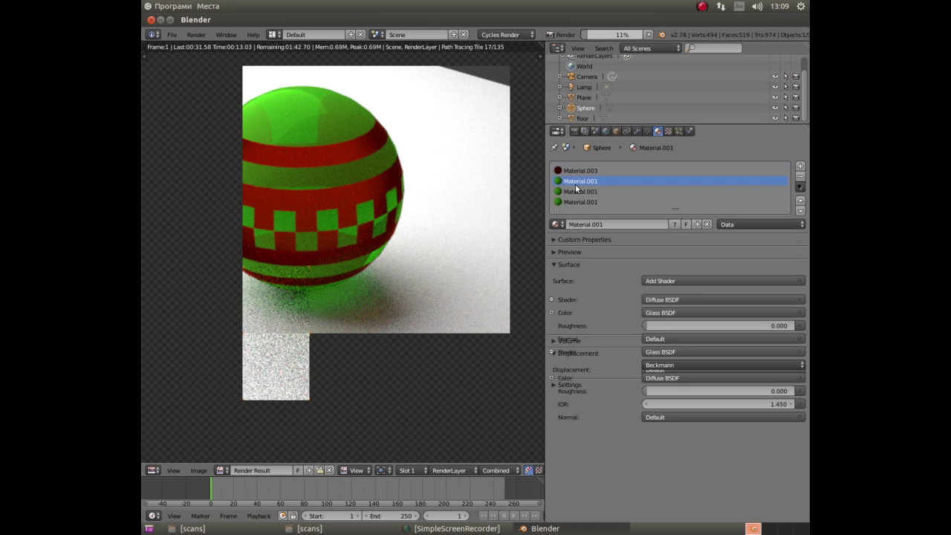
pyautogui.click(672, 282)
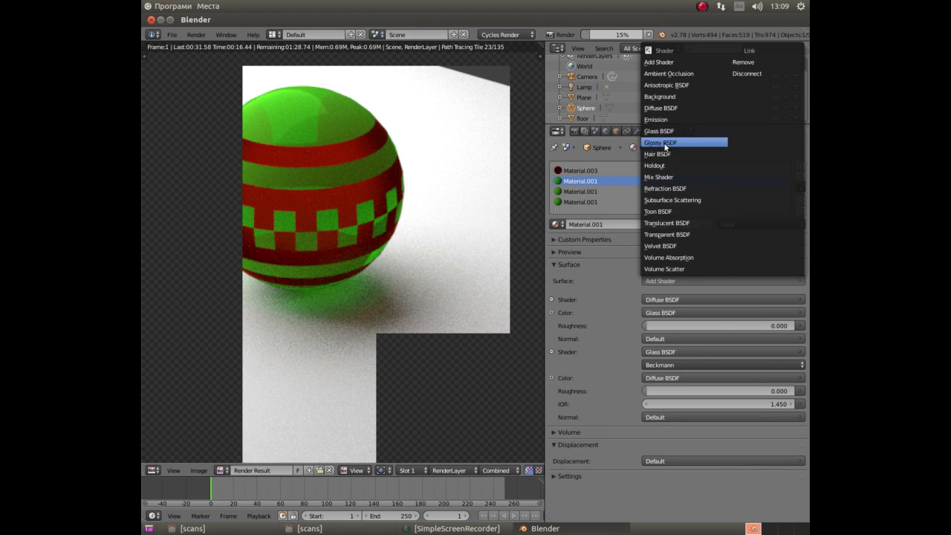
pyautogui.click(670, 177)
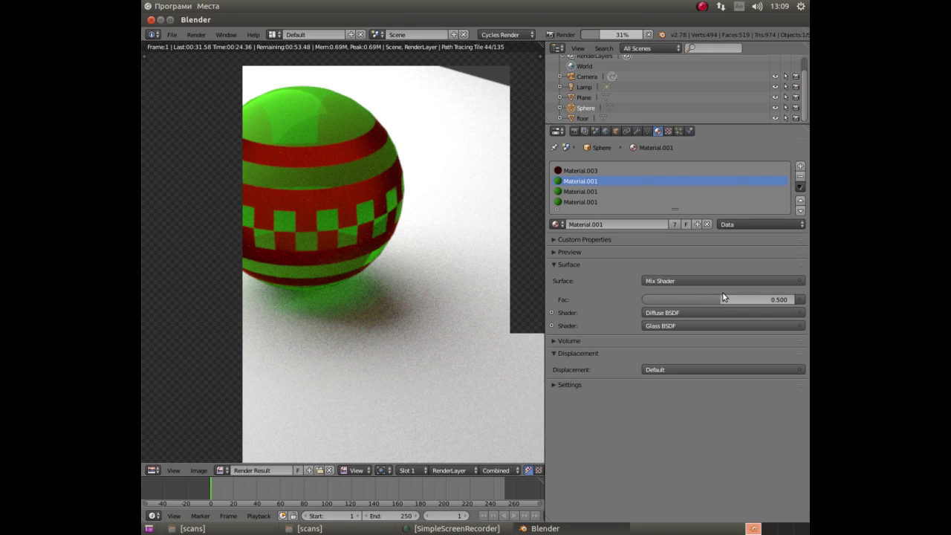
pyautogui.moveTo(713, 300); pyautogui.dragTo(791, 299)
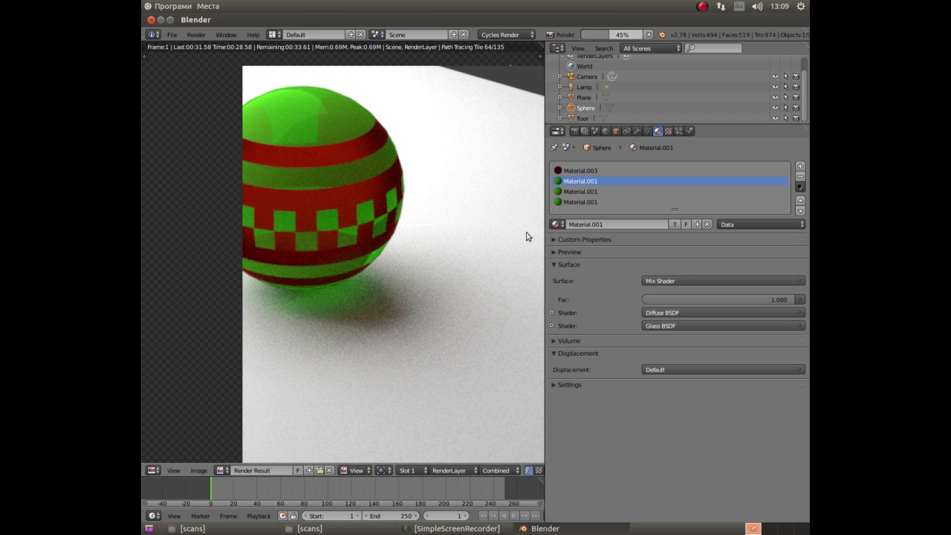
pyautogui.click(574, 170)
pyautogui.click(579, 180)
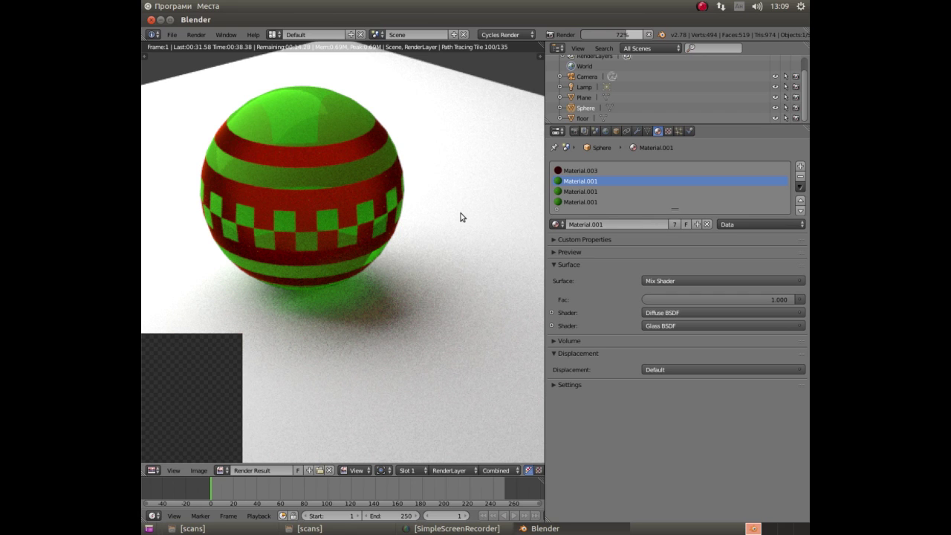
pyautogui.press('Escape')
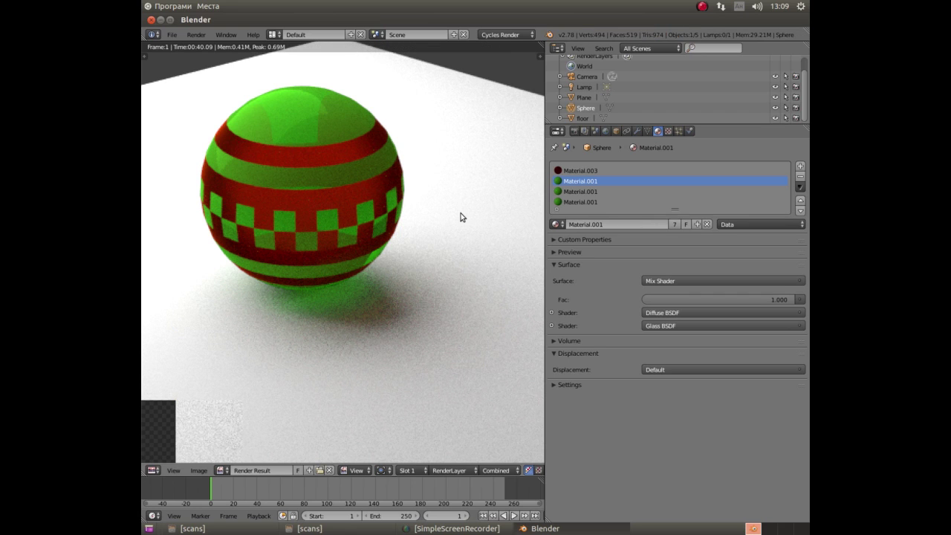
pyautogui.press('F12')
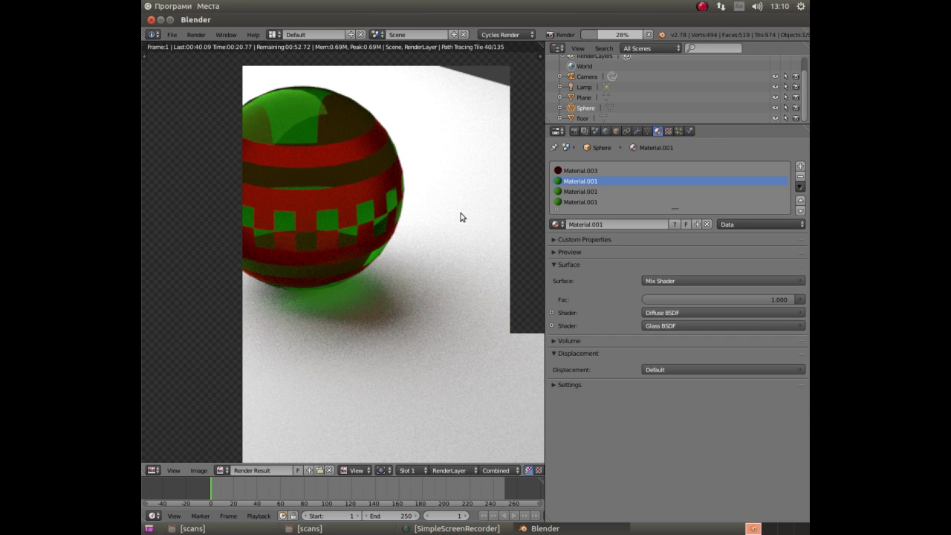
# Replace Material.001's Glass BSDF with a Glossy BSDF and re-render.
pyautogui.click(680, 328)
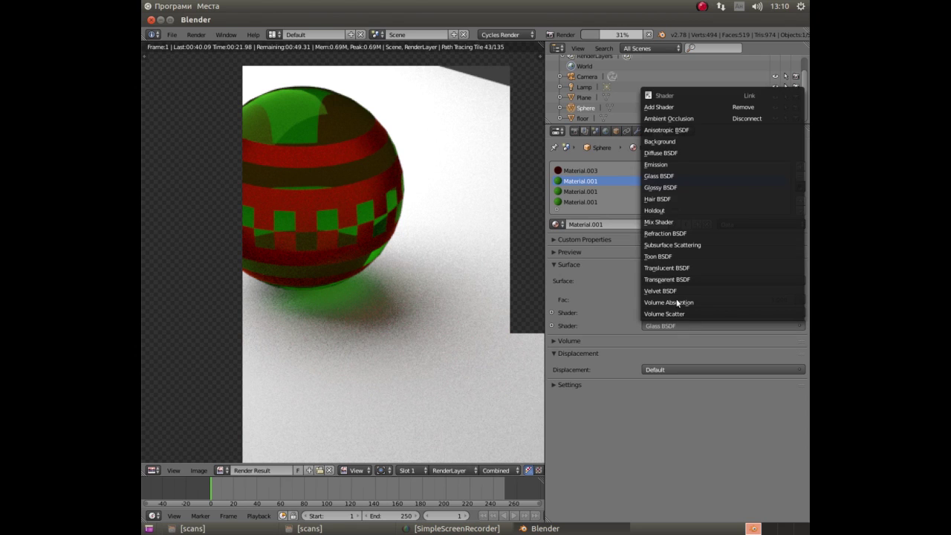
pyautogui.click(671, 188)
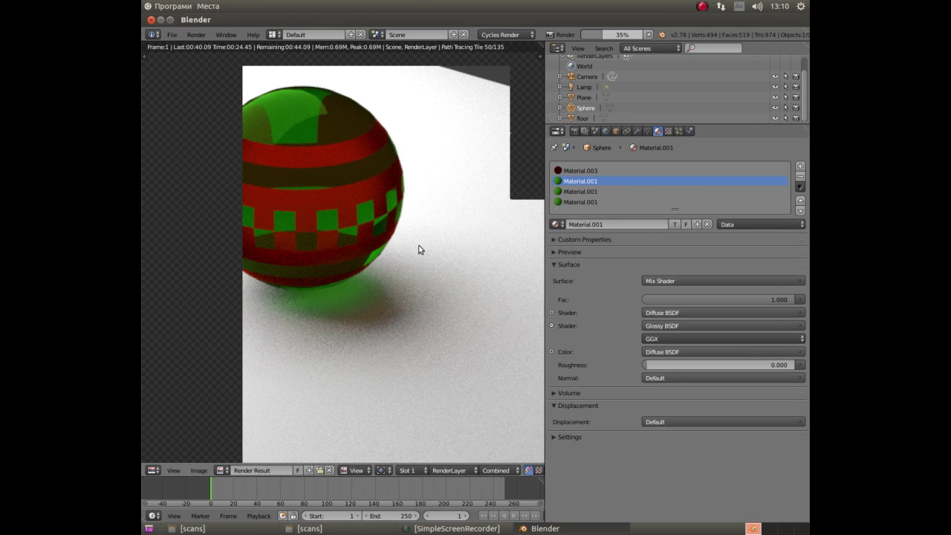
pyautogui.press('Escape')
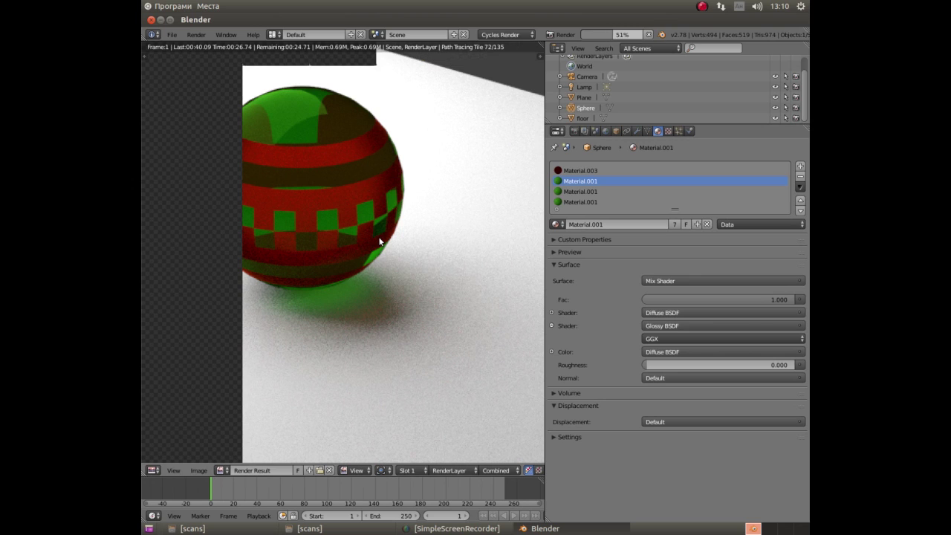
pyautogui.press('Escape')
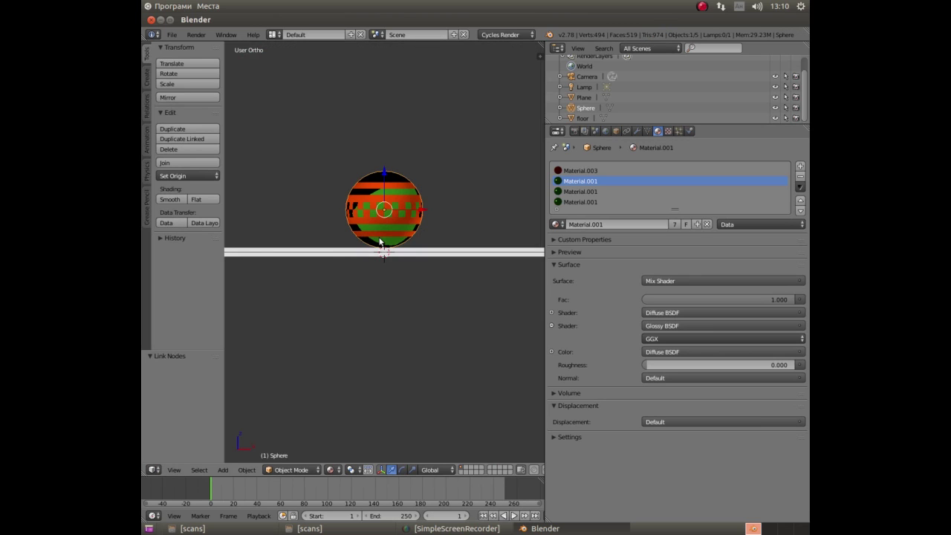
pyautogui.press('F12')
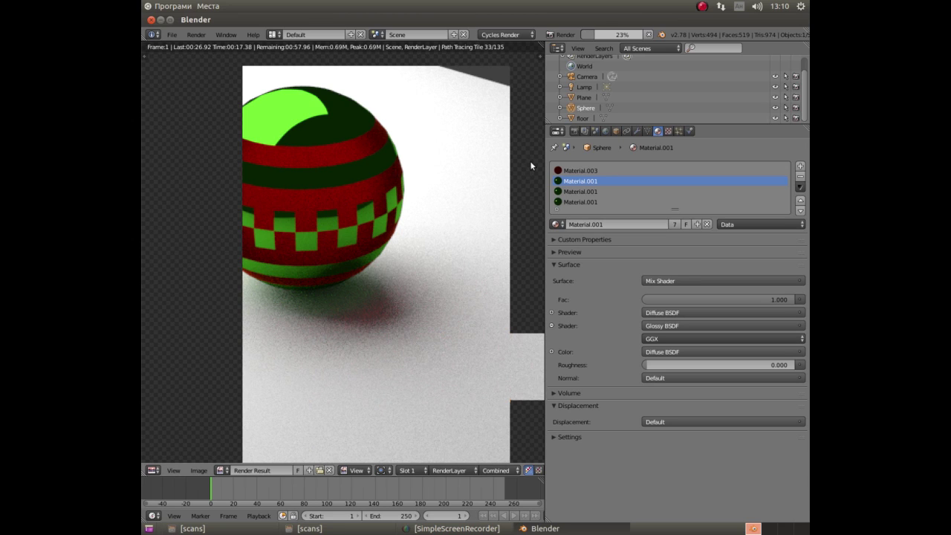
# Replace the red Material.003's Glass BSDF with a Glossy BSDF and render again.
pyautogui.click(576, 172)
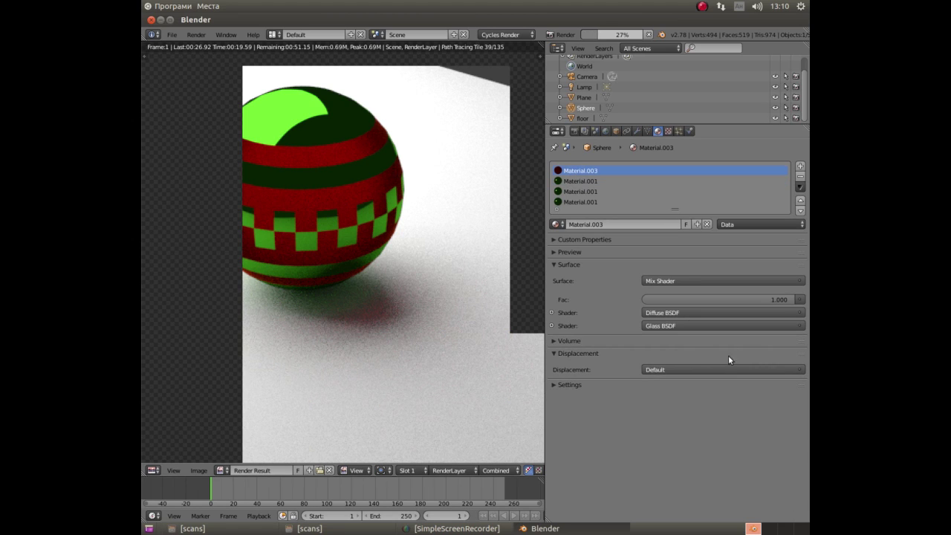
pyautogui.click(682, 321)
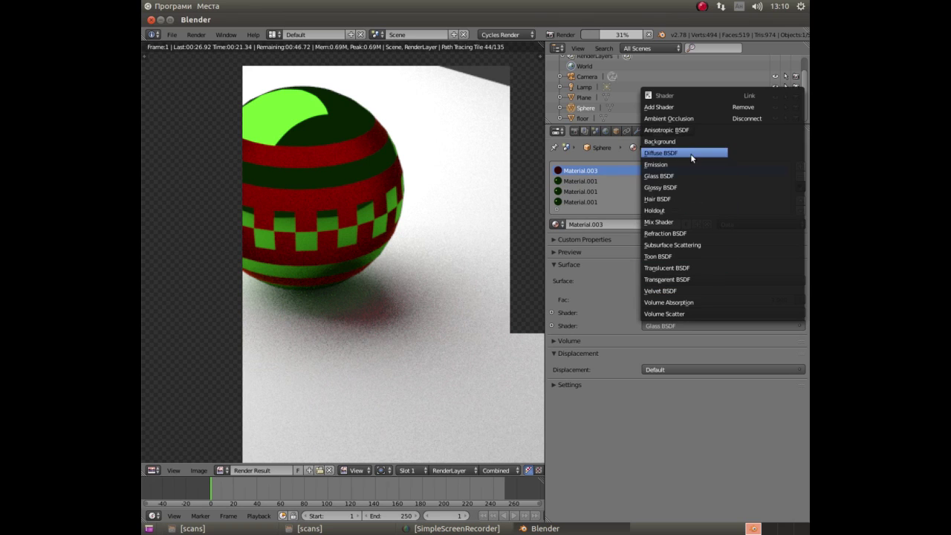
pyautogui.click(669, 187)
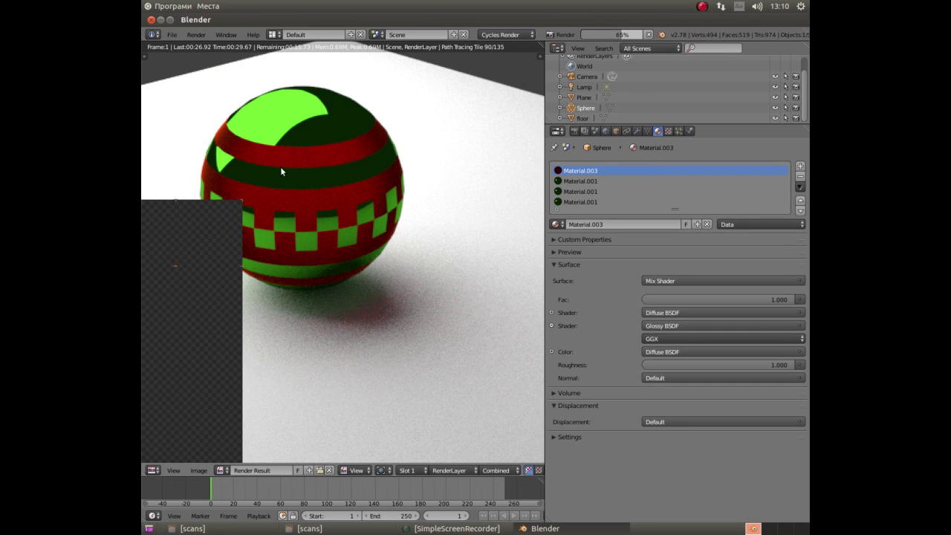
pyautogui.press('F12')
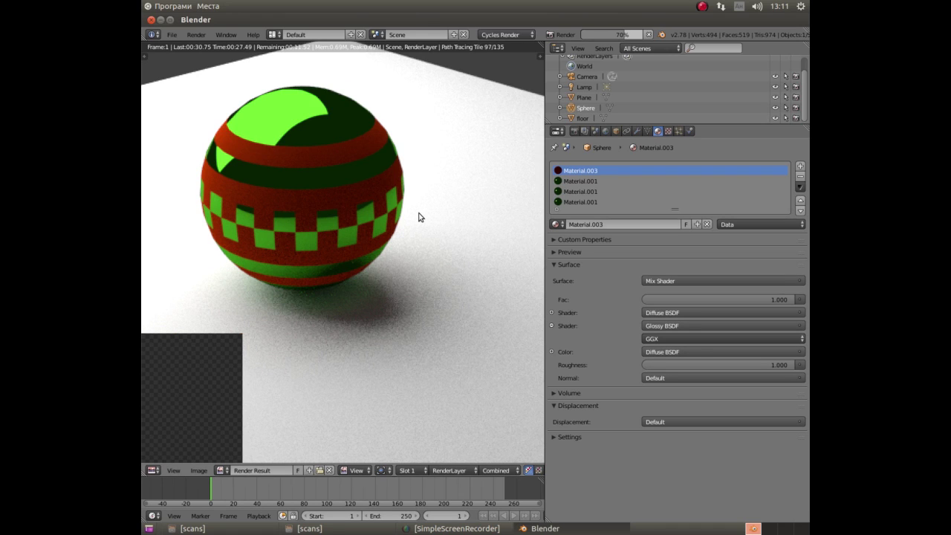
pyautogui.press('Escape')
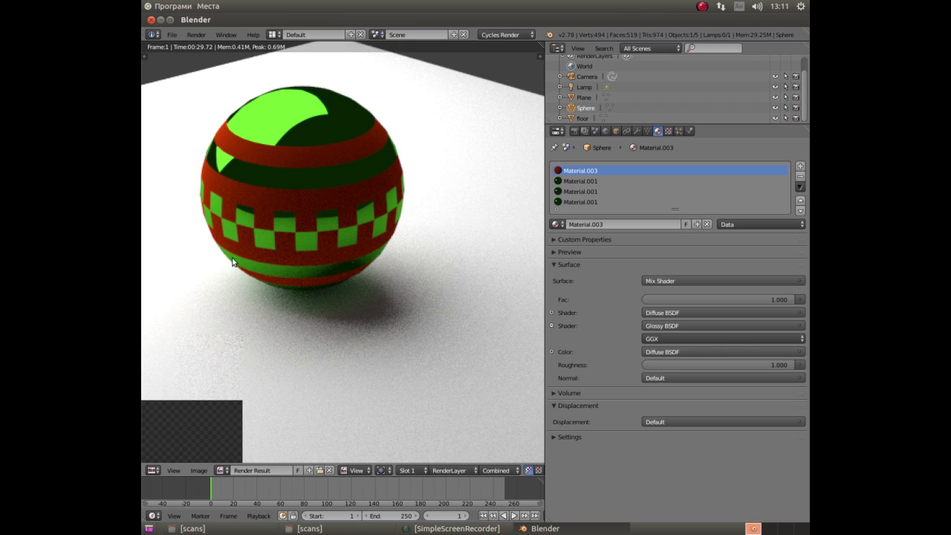
# In the Node Editor, cut Material.003's stray colour links and delete its Glass BSDF node.
pyautogui.click(152, 471)
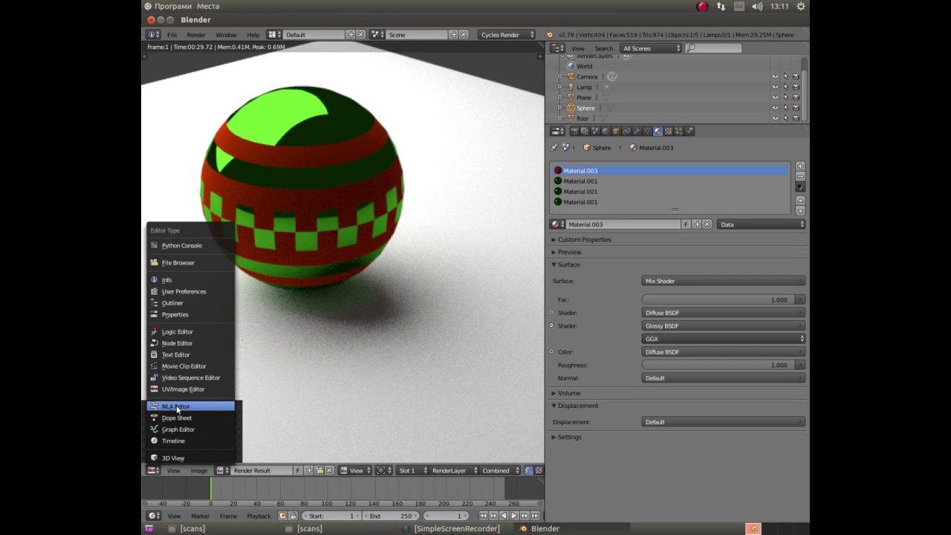
pyautogui.click(186, 345)
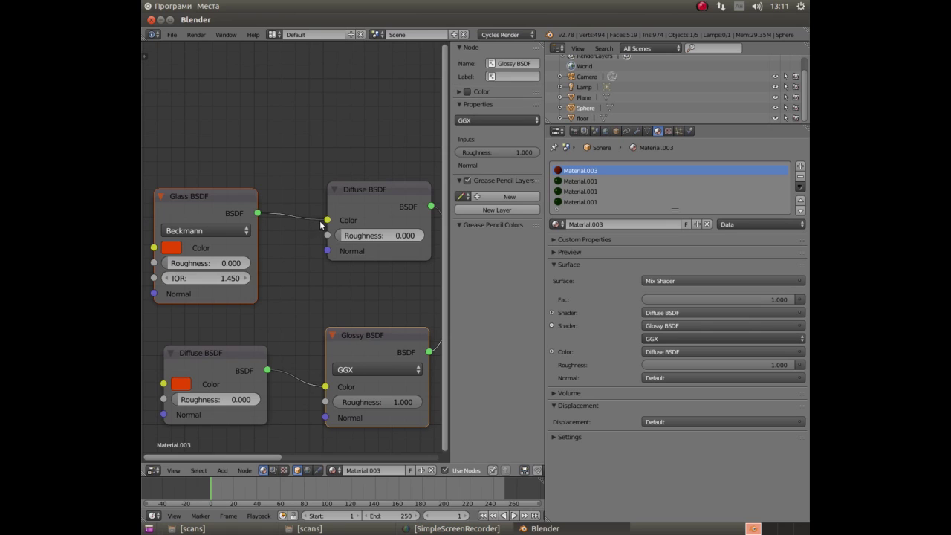
pyautogui.moveTo(327, 220)
pyautogui.mouseDown()
pyautogui.moveTo(296, 217)
pyautogui.moveTo(305, 230)
pyautogui.mouseUp()
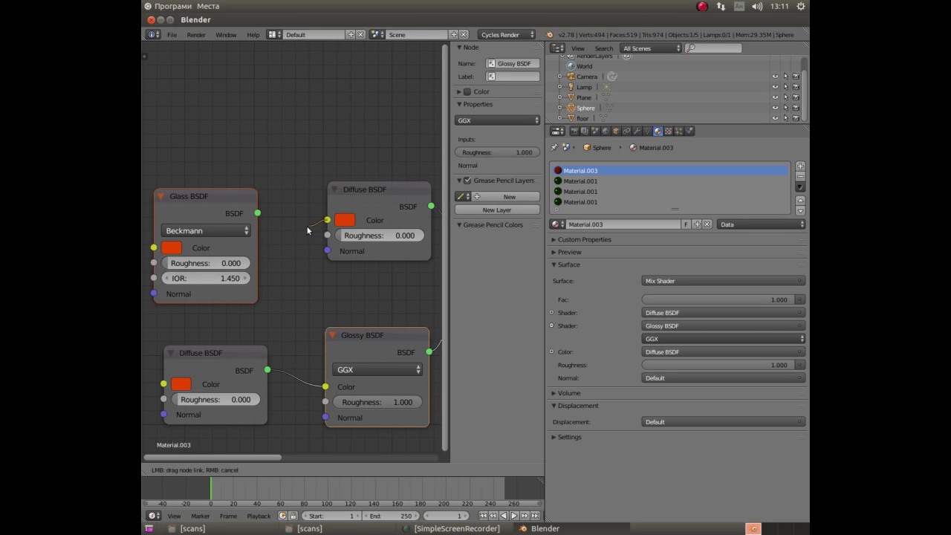
pyautogui.click(255, 216)
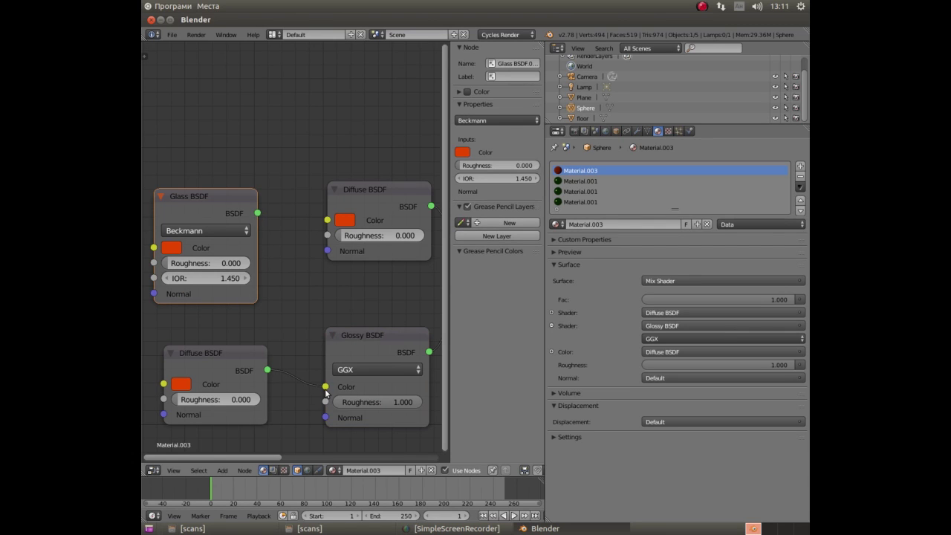
pyautogui.moveTo(326, 388); pyautogui.dragTo(309, 384)
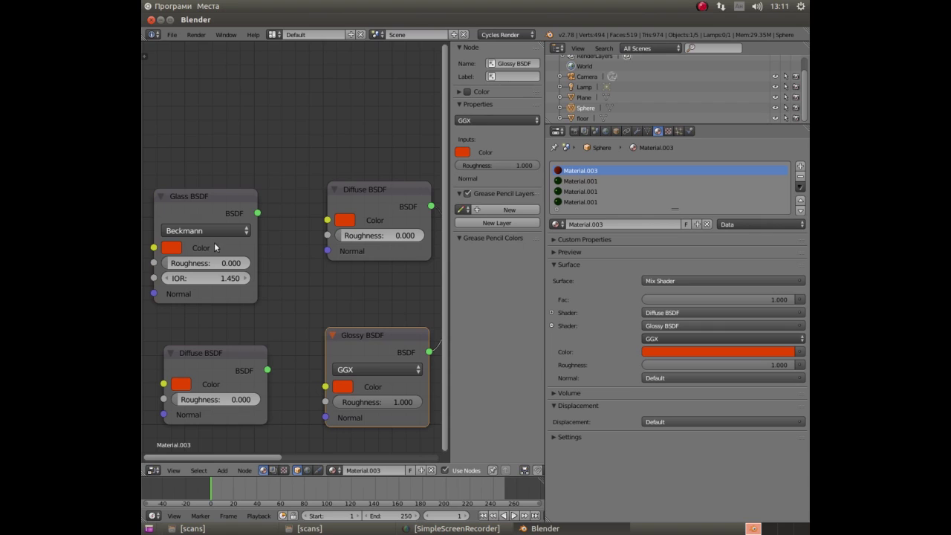
pyautogui.click(213, 197)
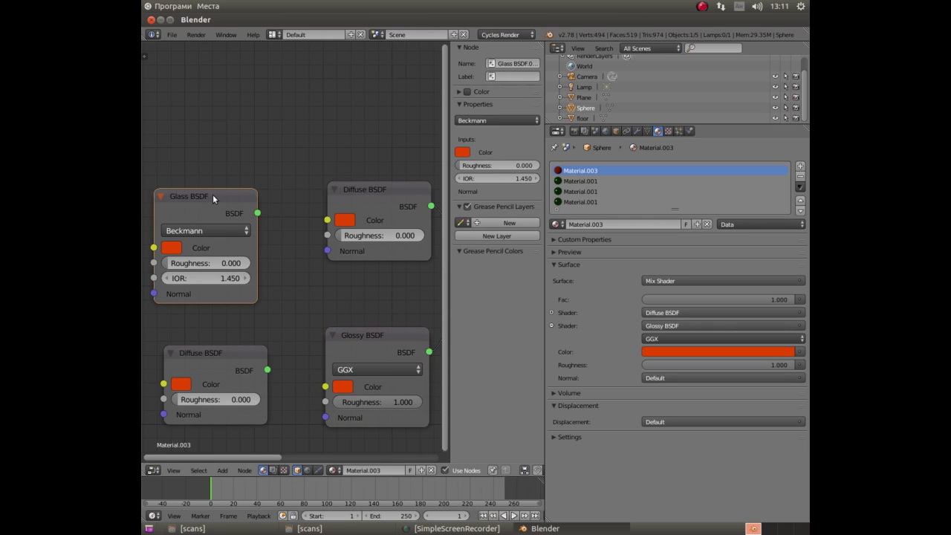
pyautogui.press('x')
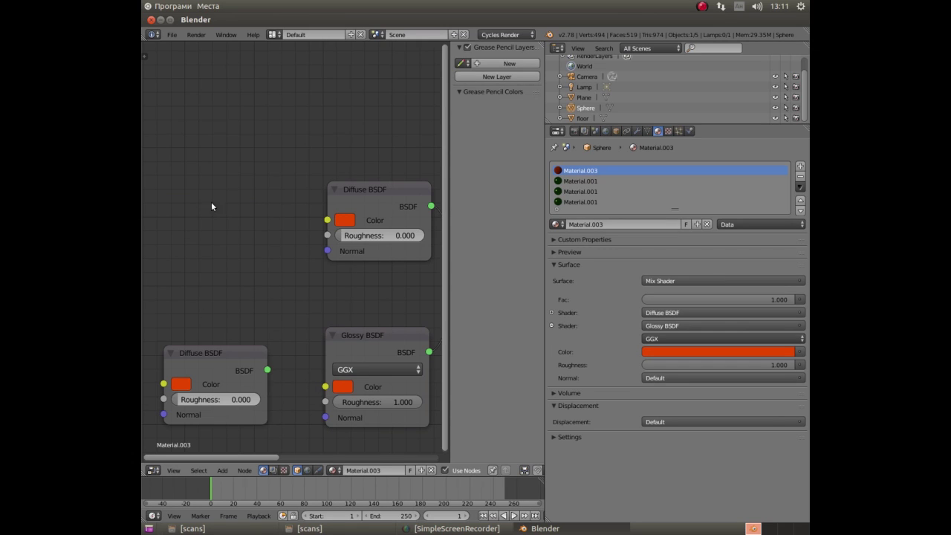
# Delete the spare lower Diffuse, Glass BSDF nodes and stray colour links from Material.003 and Material.001.
pyautogui.click(207, 348)
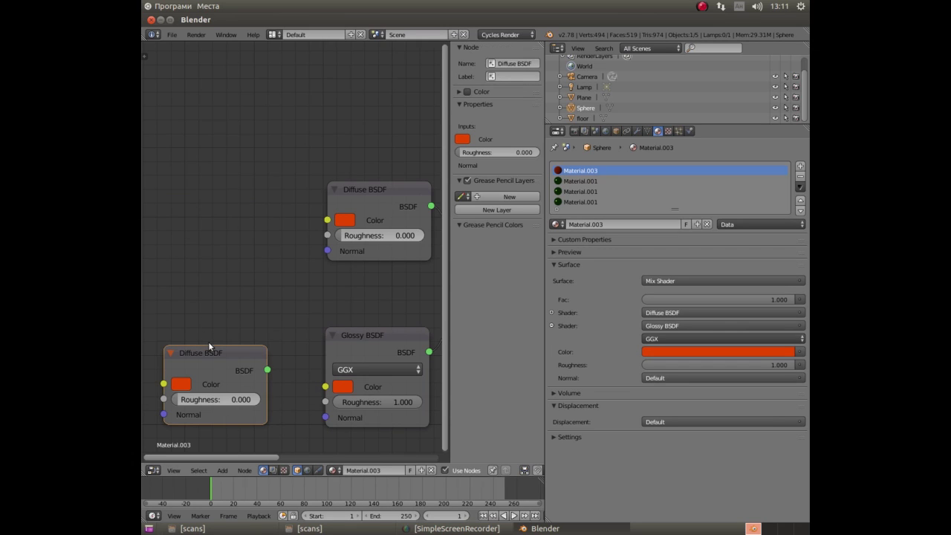
pyautogui.press('x')
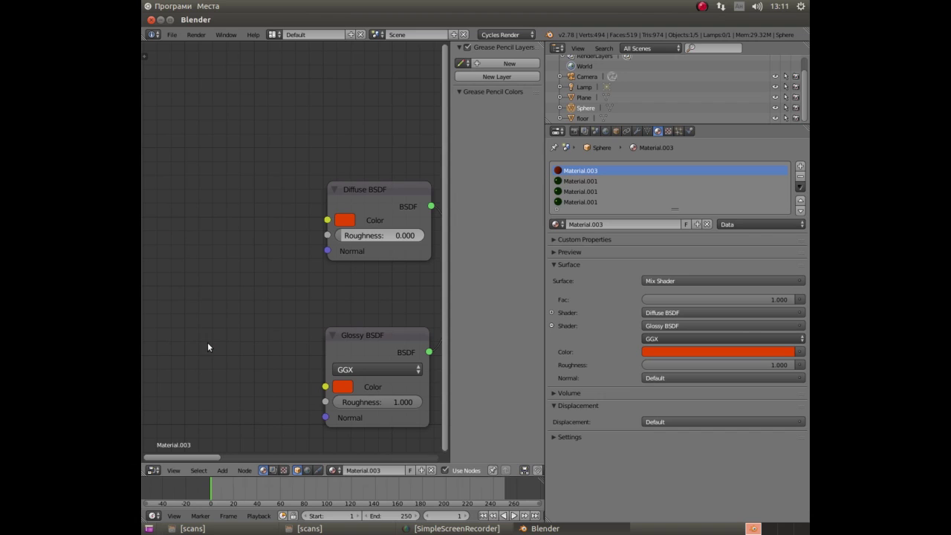
pyautogui.click(673, 181)
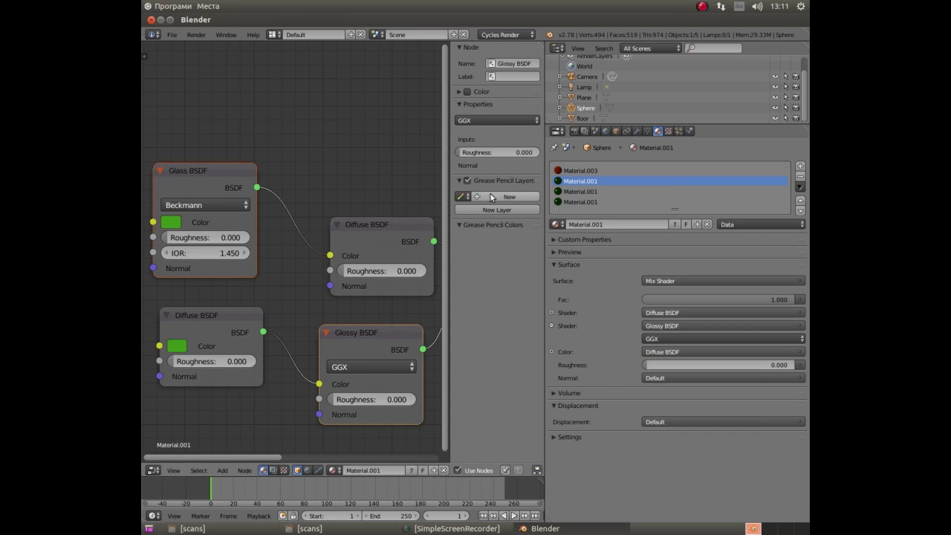
pyautogui.moveTo(330, 255); pyautogui.dragTo(296, 258)
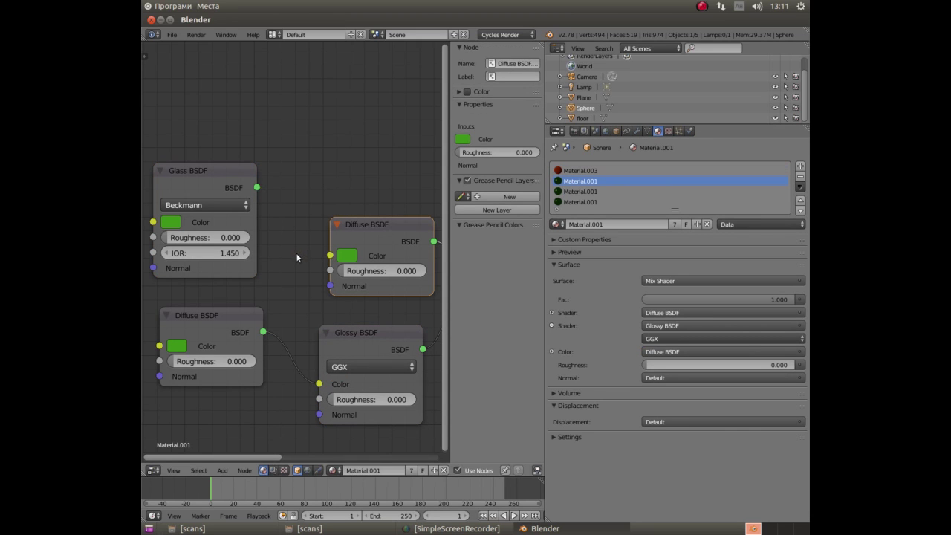
pyautogui.moveTo(318, 383); pyautogui.dragTo(147, 147)
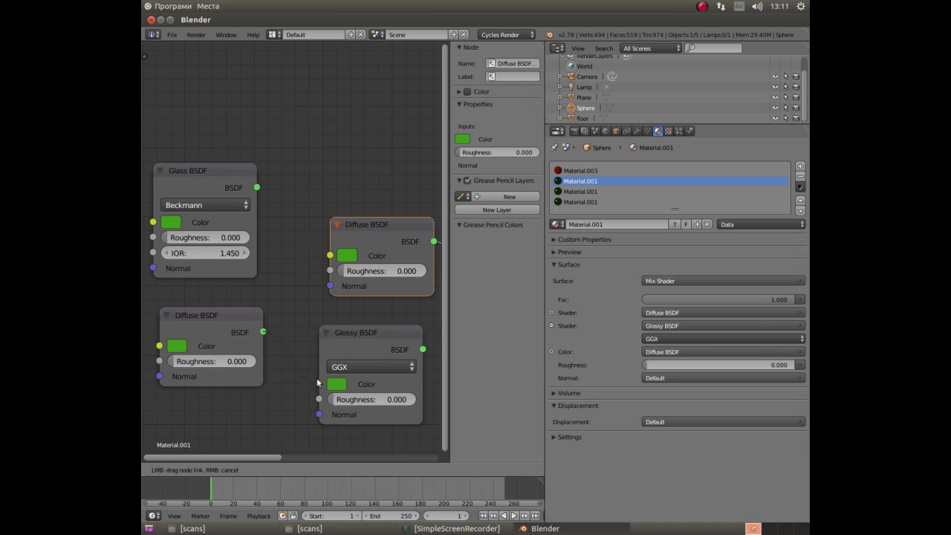
pyautogui.click(167, 170)
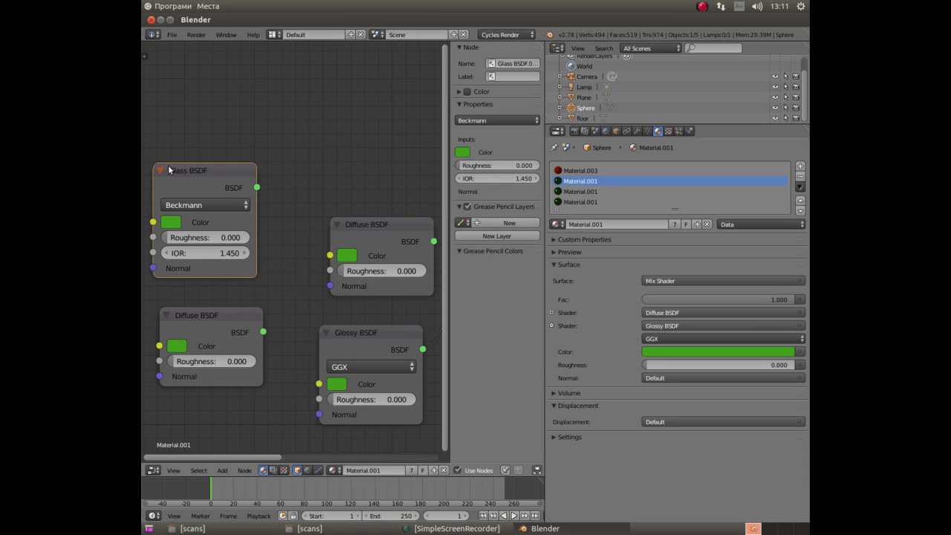
pyautogui.press('x')
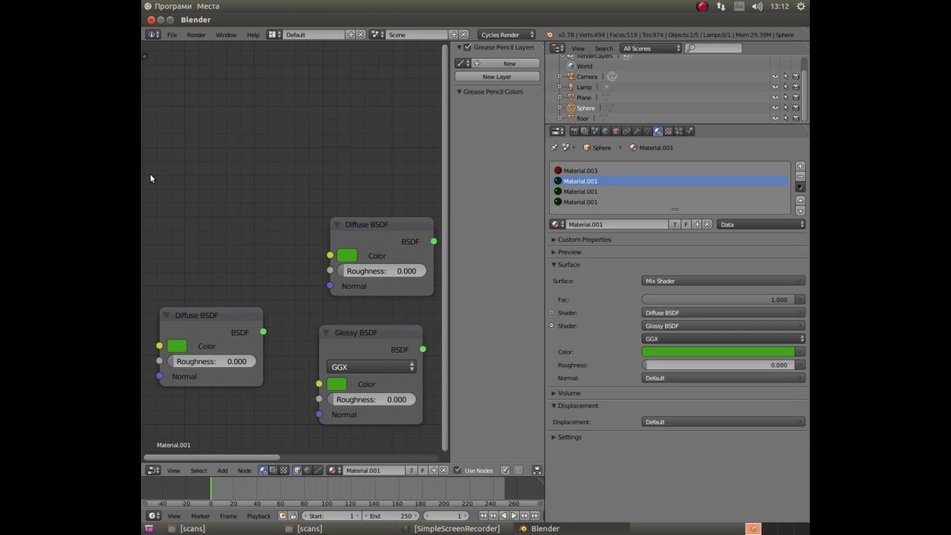
pyautogui.click(190, 315)
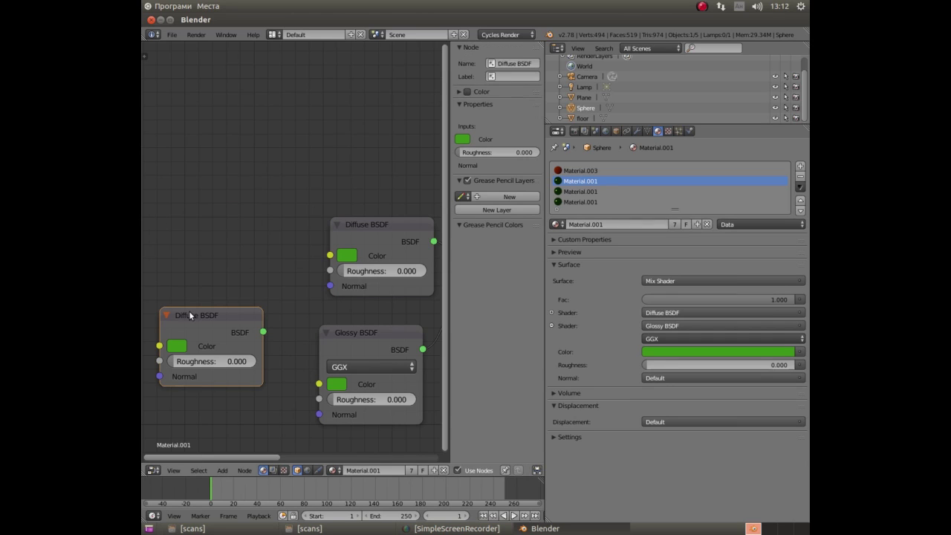
pyautogui.press('x')
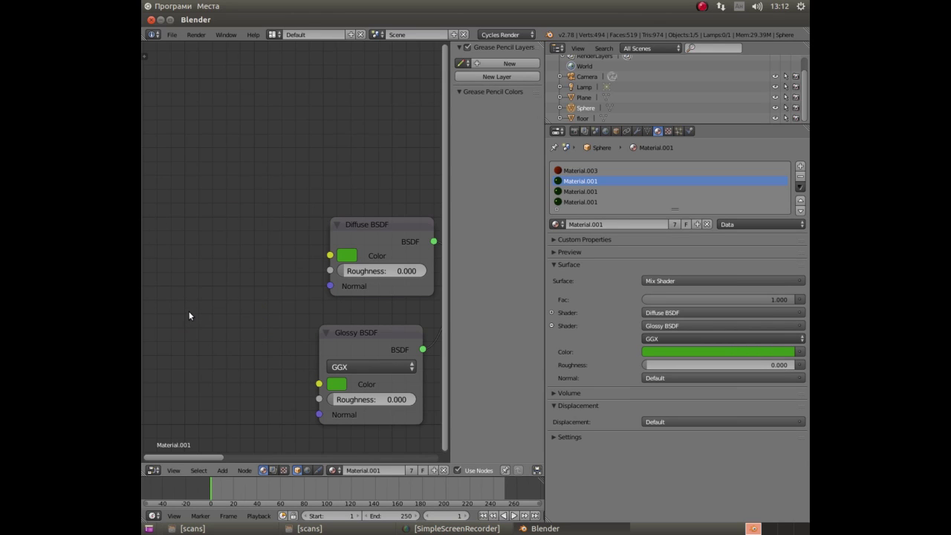
pyautogui.click(585, 171)
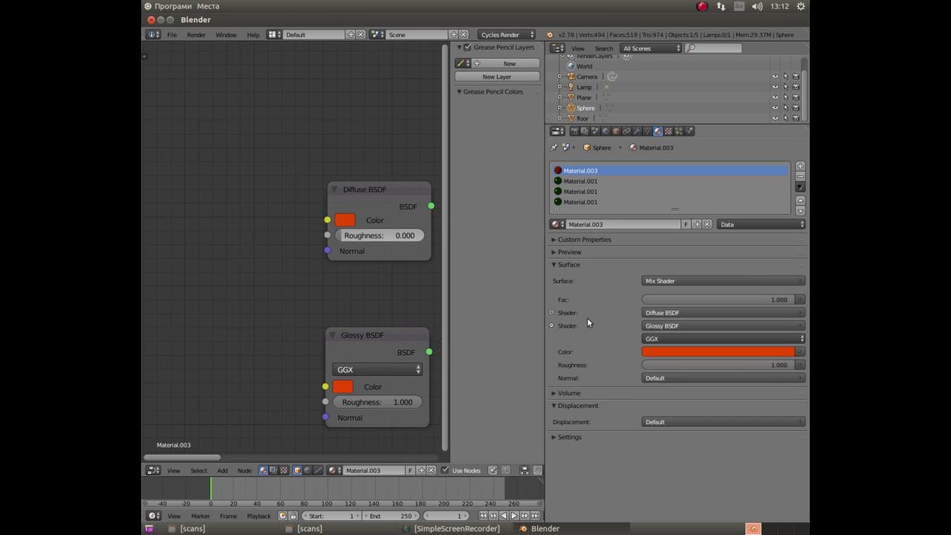
# Set Material.003's shaders to Glossy then Diffuse BSDF and adjust the diffuse roughness slider.
pyautogui.click(662, 315)
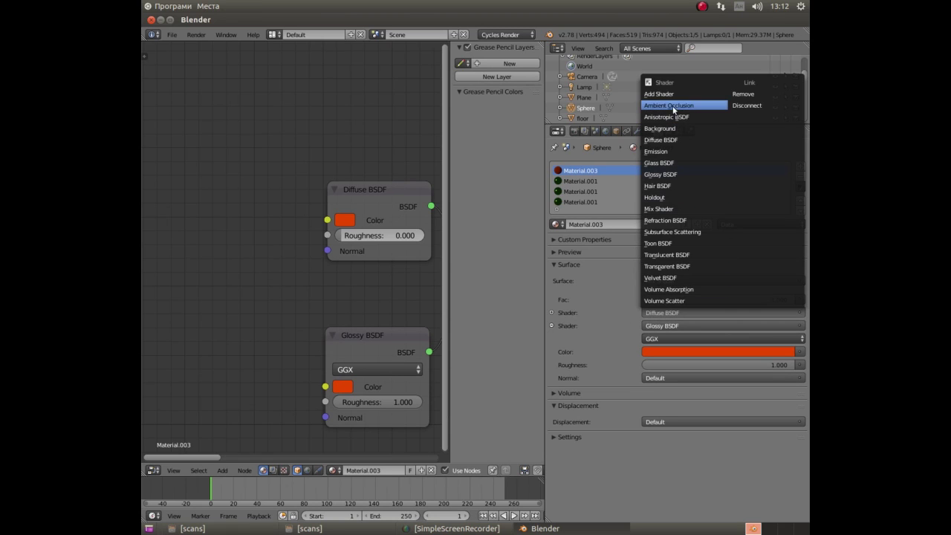
pyautogui.click(668, 176)
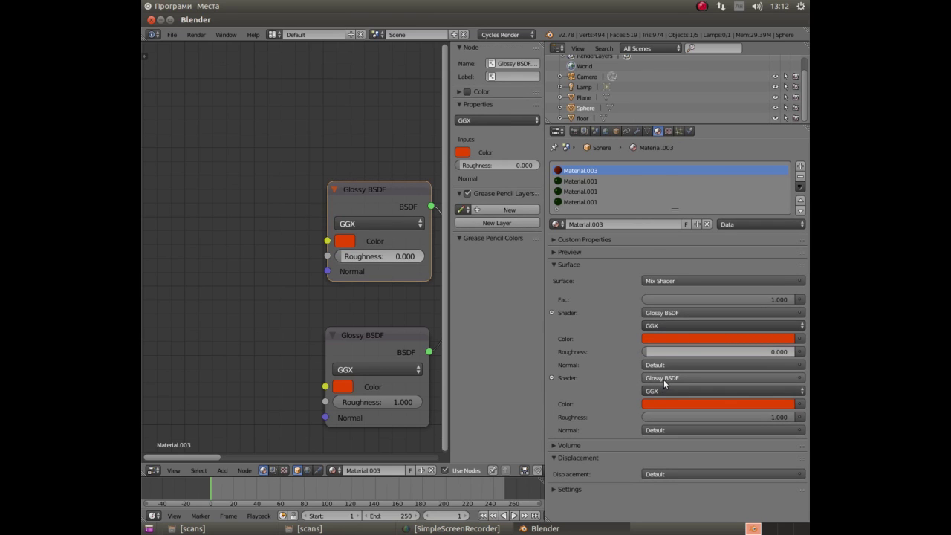
pyautogui.click(665, 380)
pyautogui.click(679, 204)
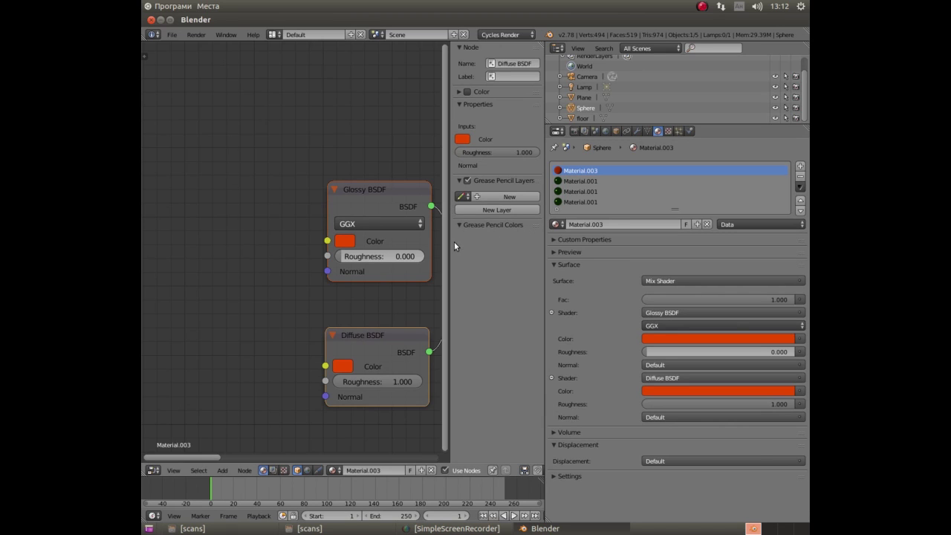
pyautogui.click(574, 181)
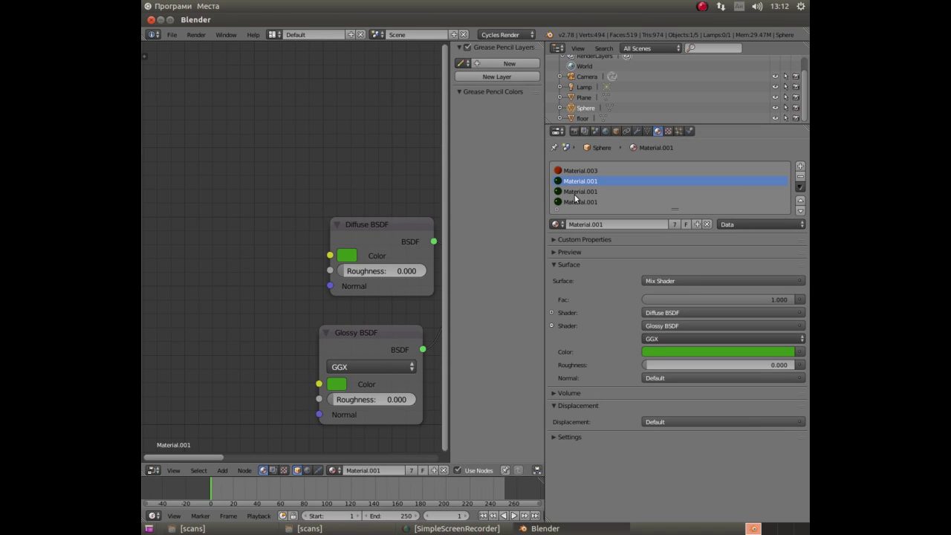
pyautogui.click(579, 171)
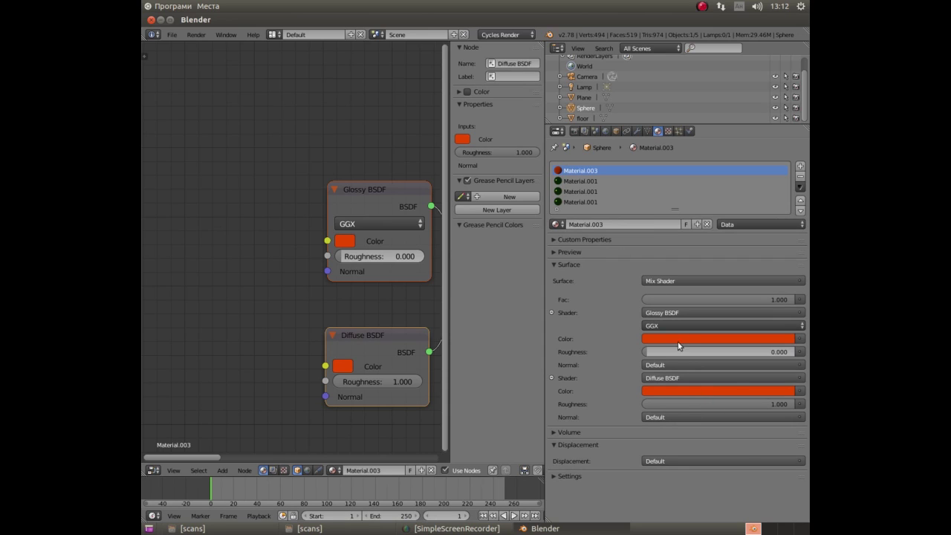
pyautogui.moveTo(790, 404); pyautogui.dragTo(645, 404)
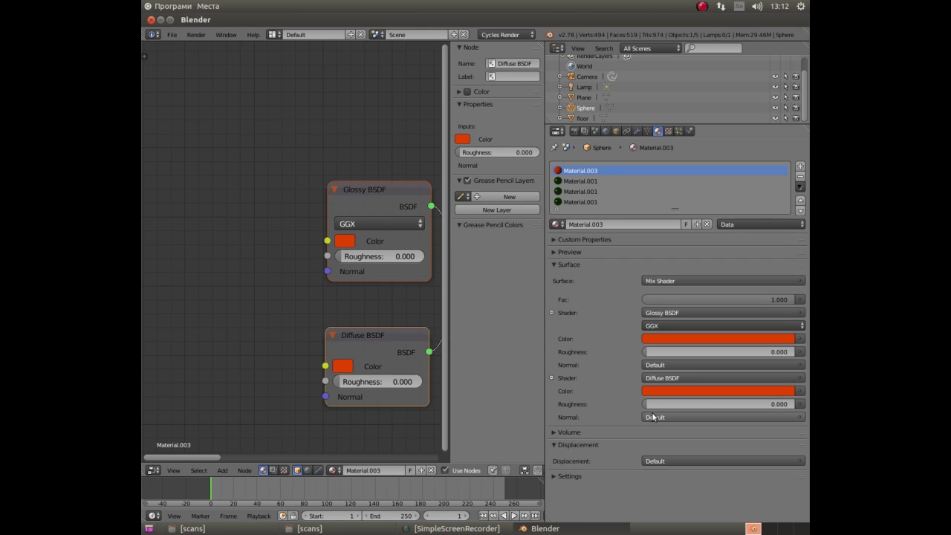
pyautogui.moveTo(648, 405); pyautogui.dragTo(801, 404)
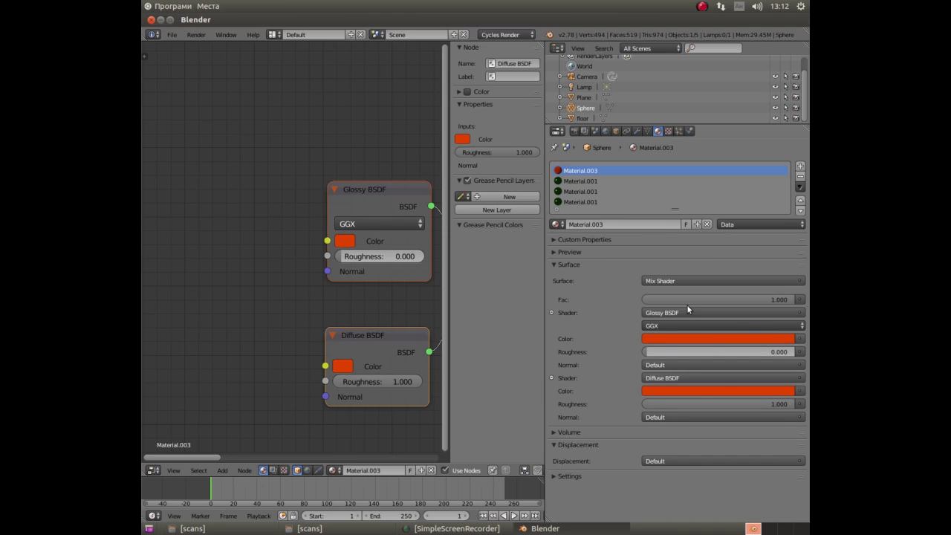
# Reorder Material.003's shaders: Diffuse BSDF first, Glossy BSDF second.
pyautogui.click(686, 313)
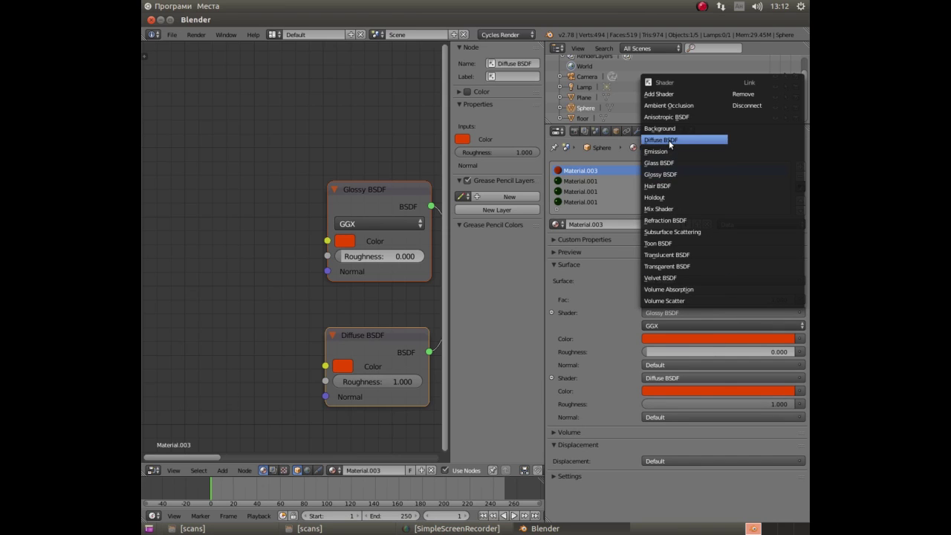
pyautogui.click(665, 139)
pyautogui.click(660, 365)
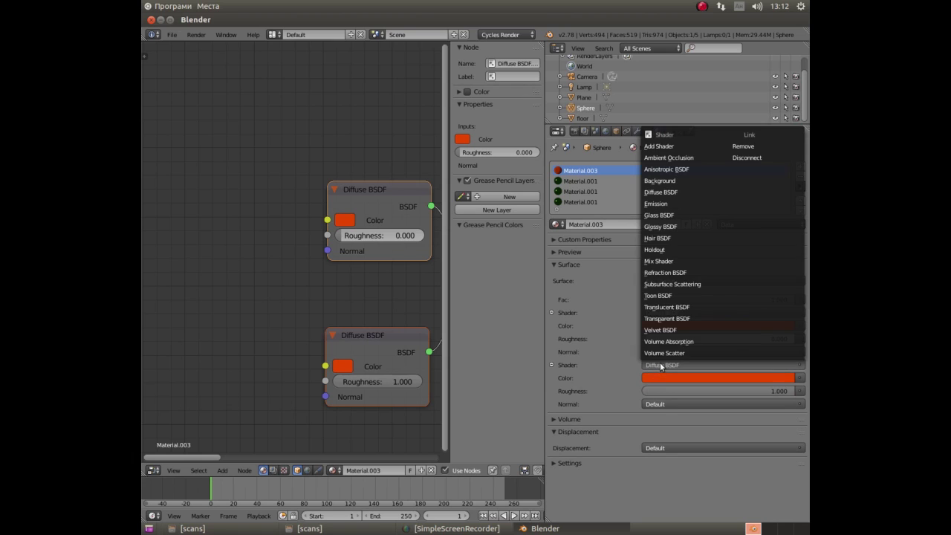
pyautogui.click(673, 227)
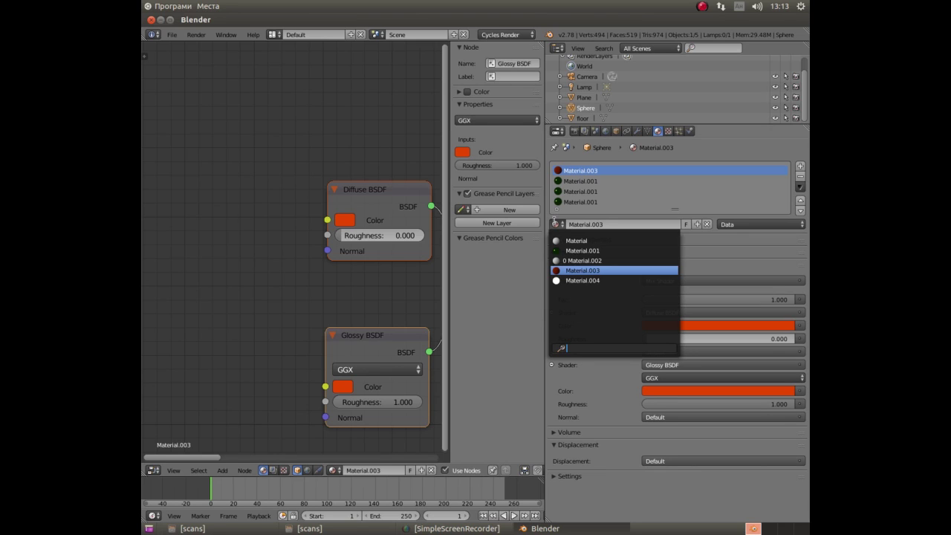
# Set Material.001's Glossy BSDF colour to hex E74600.
pyautogui.click(567, 251)
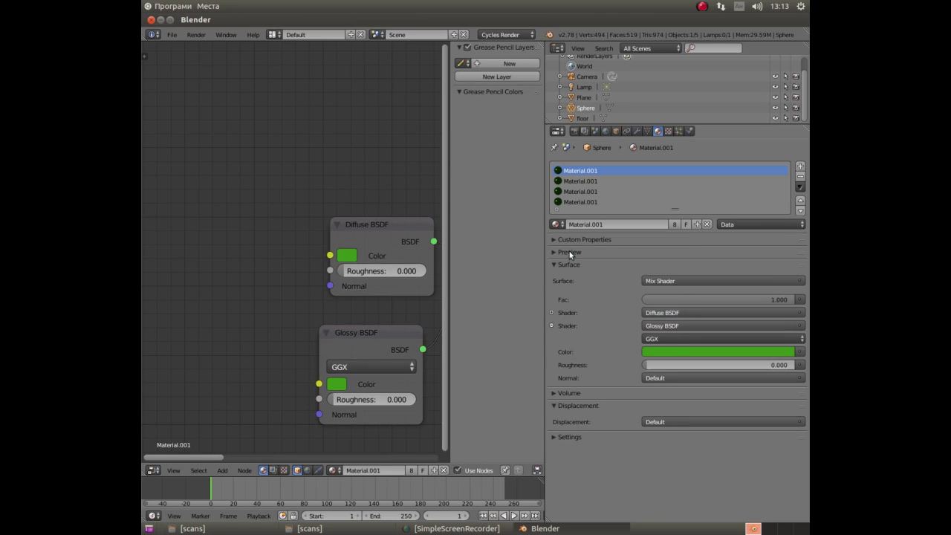
pyautogui.click(689, 348)
pyautogui.click(733, 305)
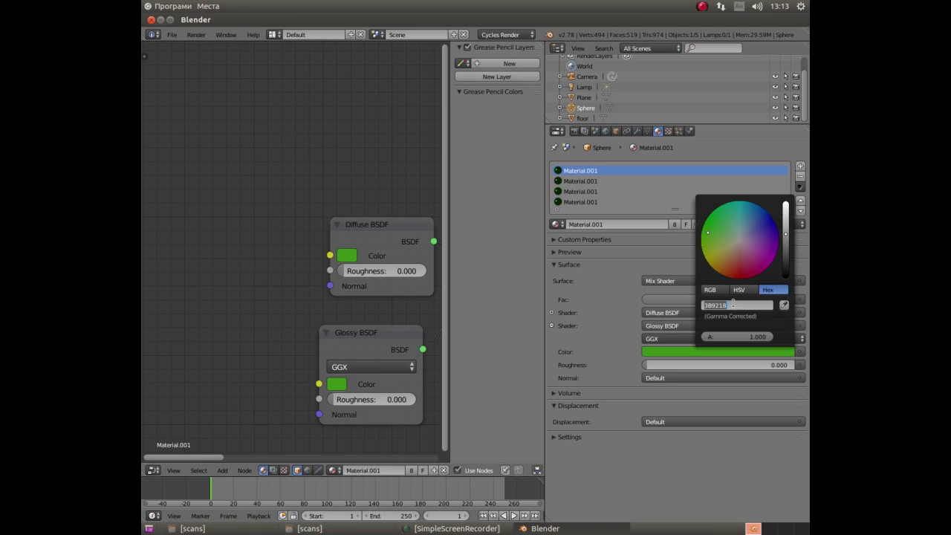
pyautogui.press('BackSpace')
pyautogui.write('00')
pyautogui.press('Return')
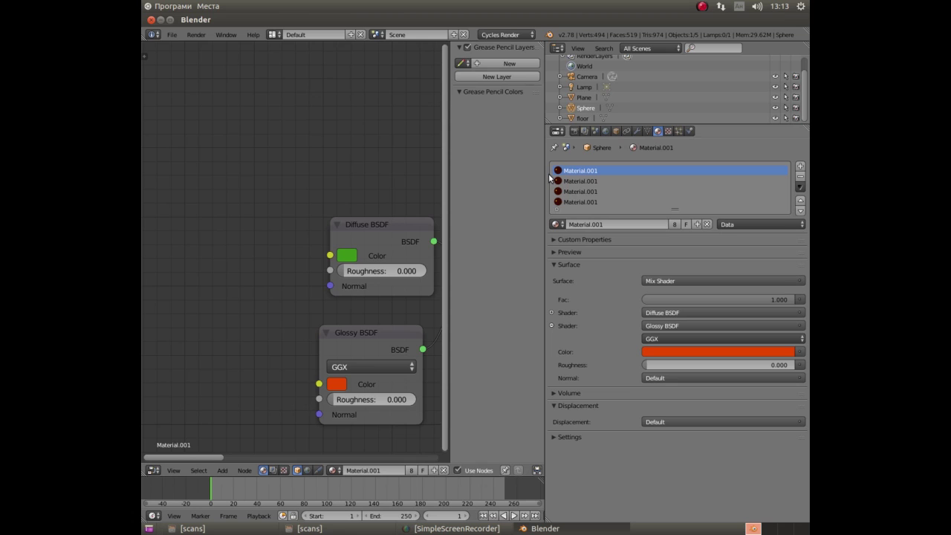
# Eyedropper the E74600 orange from the Glossy node into the Diffuse node's Color.
pyautogui.scroll(-1, 440, 228)
pyautogui.scroll(-1, 438, 225)
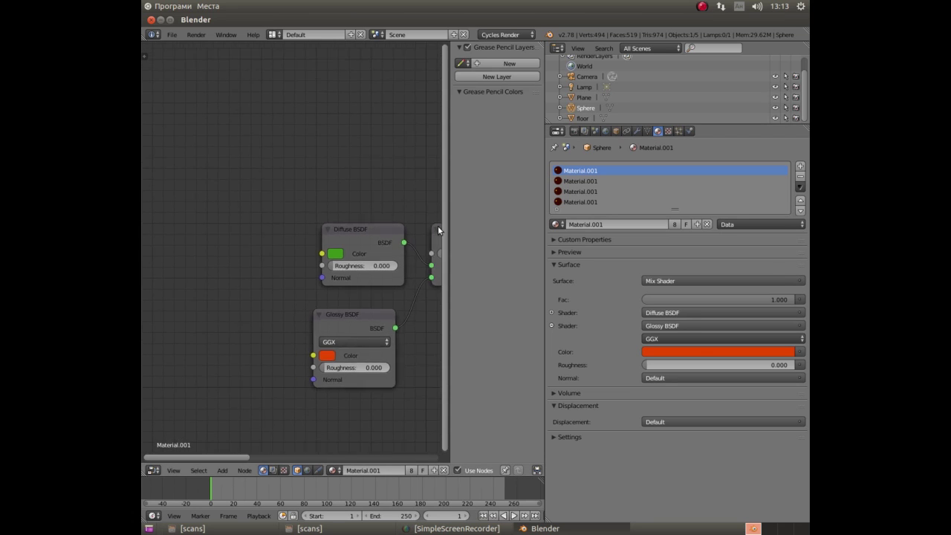
pyautogui.scroll(-1, 438, 225)
pyautogui.scroll(1, 408, 232)
pyautogui.scroll(1, 362, 249)
pyautogui.scroll(1, 341, 258)
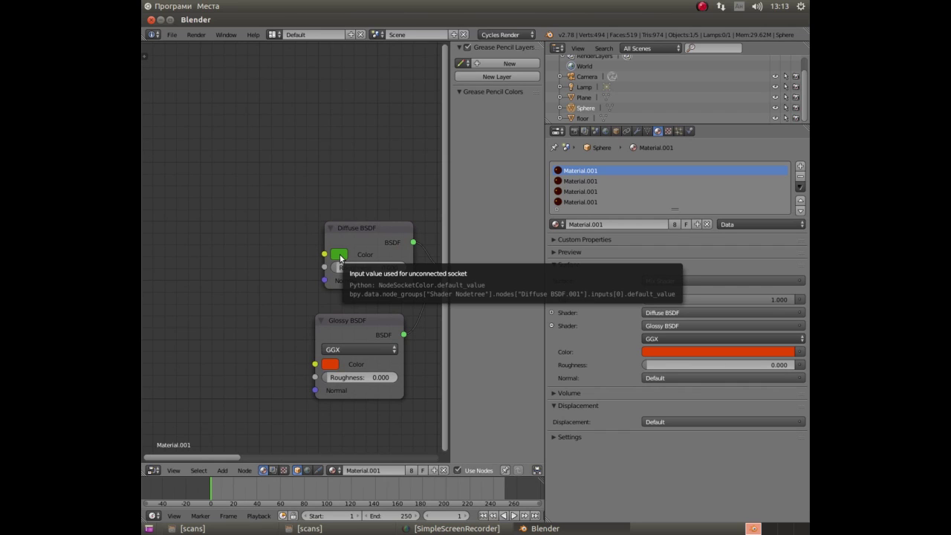
pyautogui.click(339, 255)
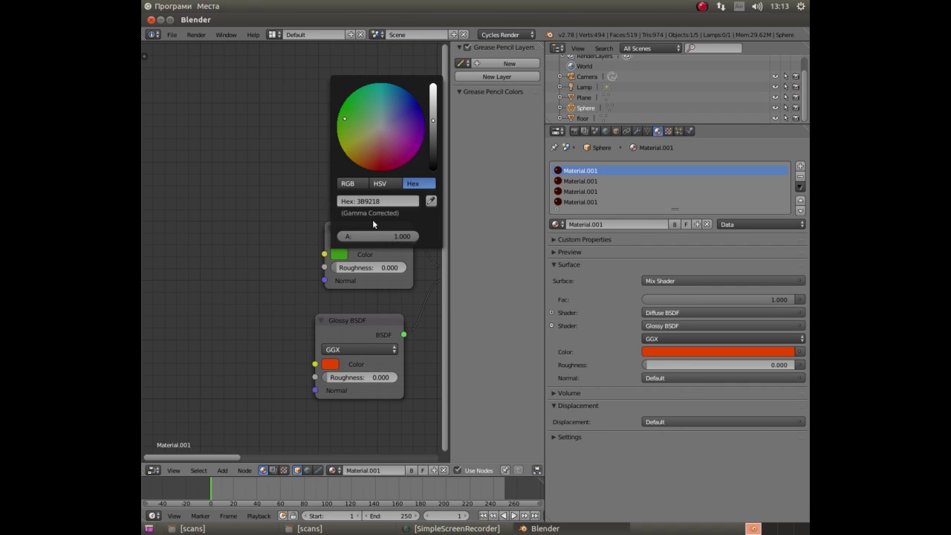
pyautogui.click(430, 202)
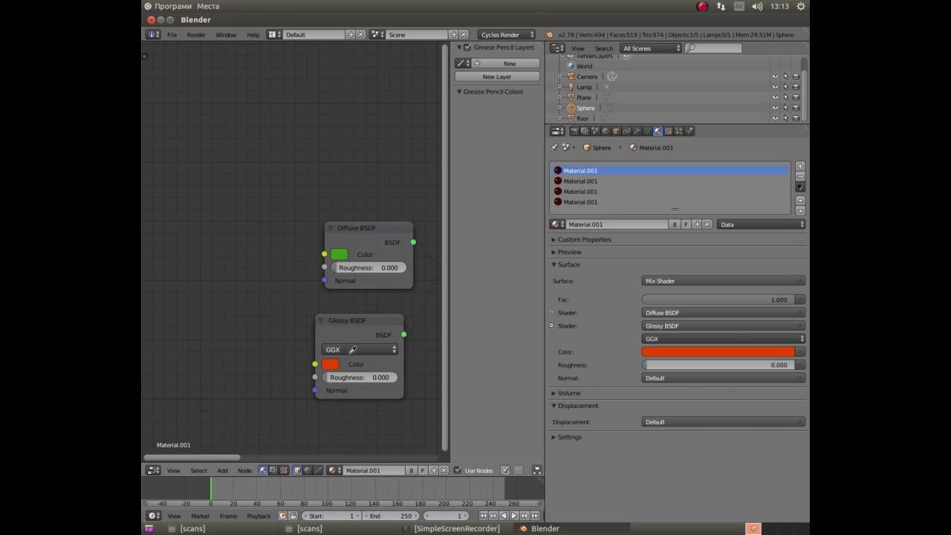
pyautogui.click(332, 364)
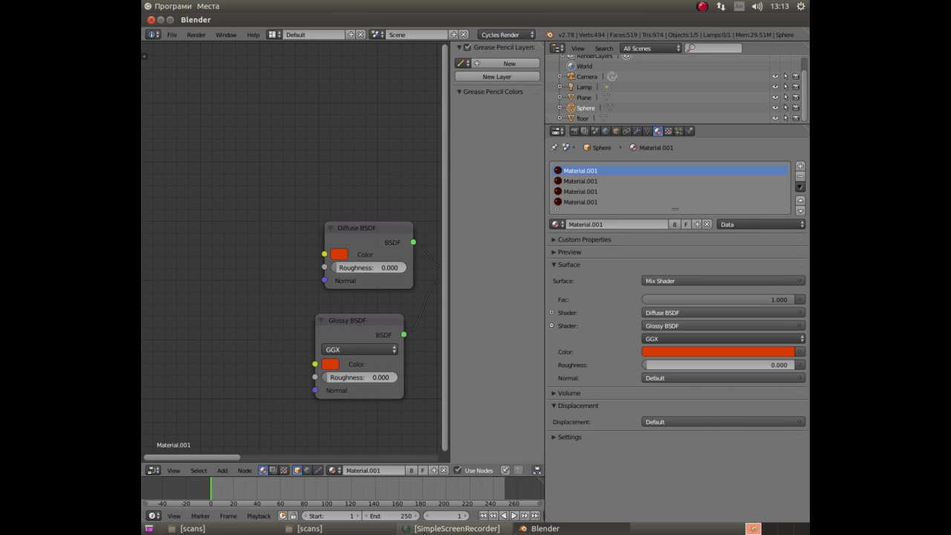
pyautogui.click(153, 471)
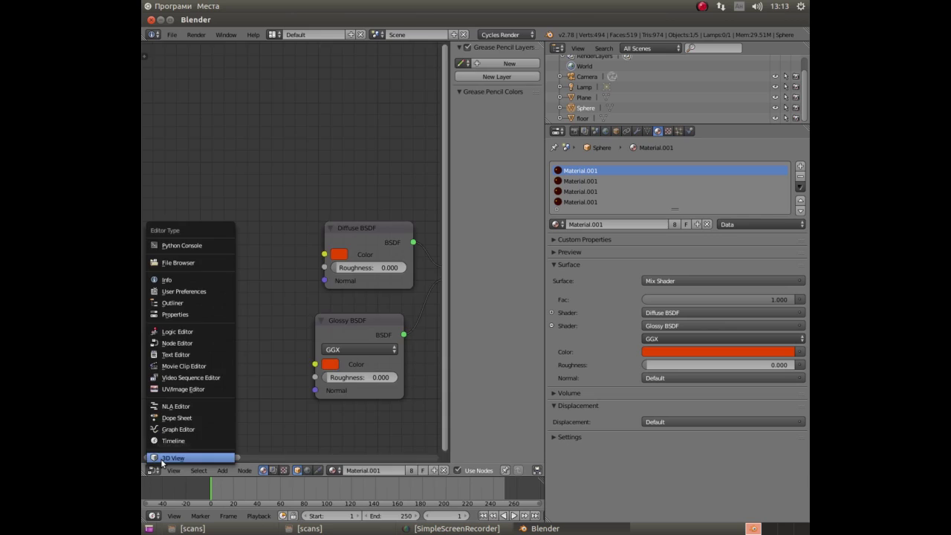
# Back in the 3D View, add a new material slot with a new Material.005 on the sphere.
pyautogui.click(162, 459)
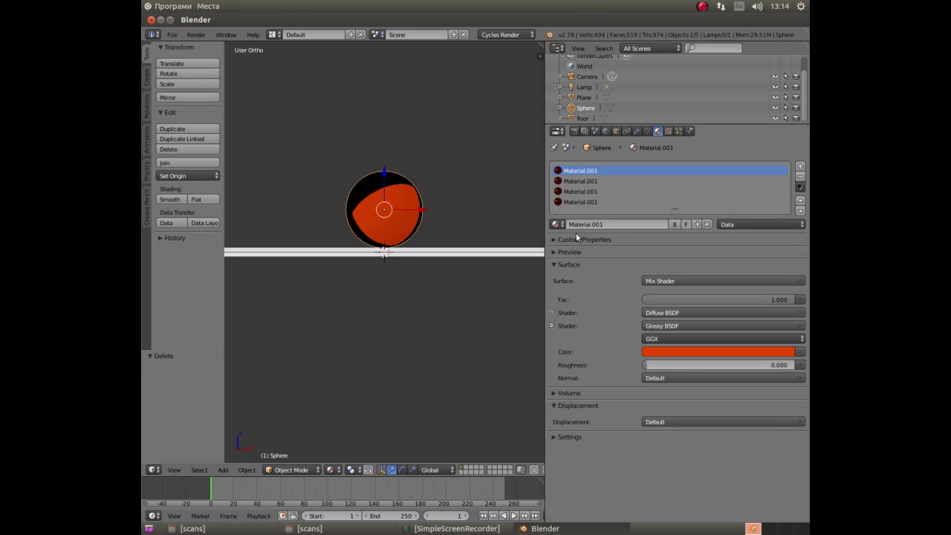
pyautogui.click(556, 224)
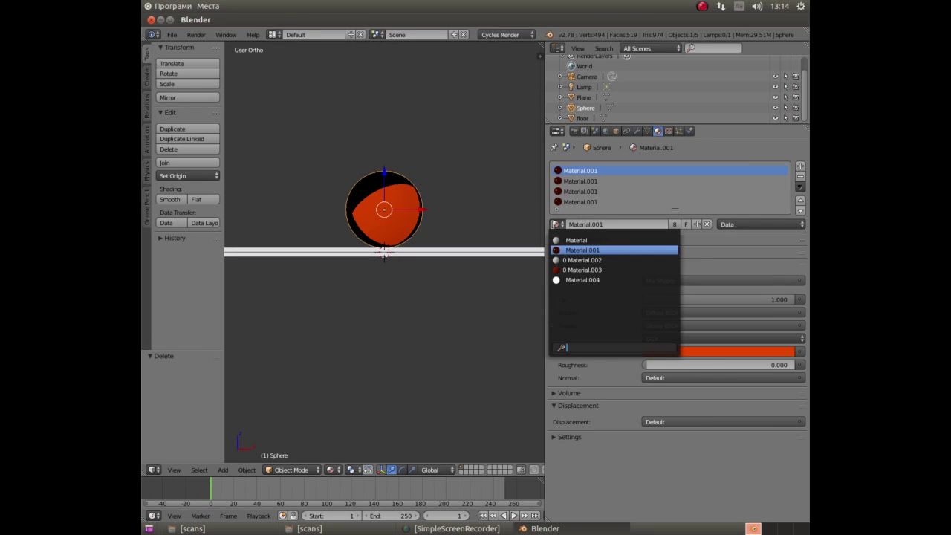
pyautogui.click(800, 166)
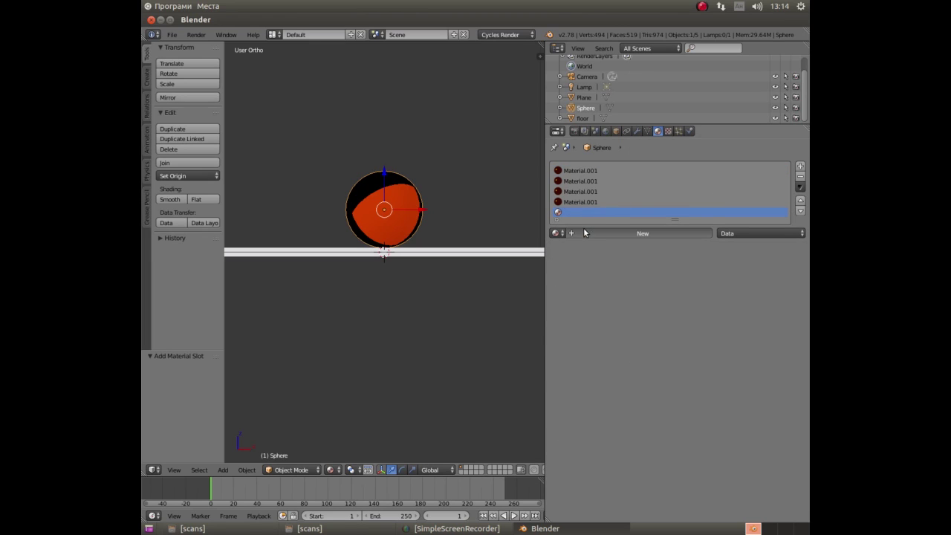
pyautogui.click(584, 234)
# Make Material.005's surface a Mix Shader of Glossy BSDF and Diffuse BSDF.
pyautogui.click(658, 290)
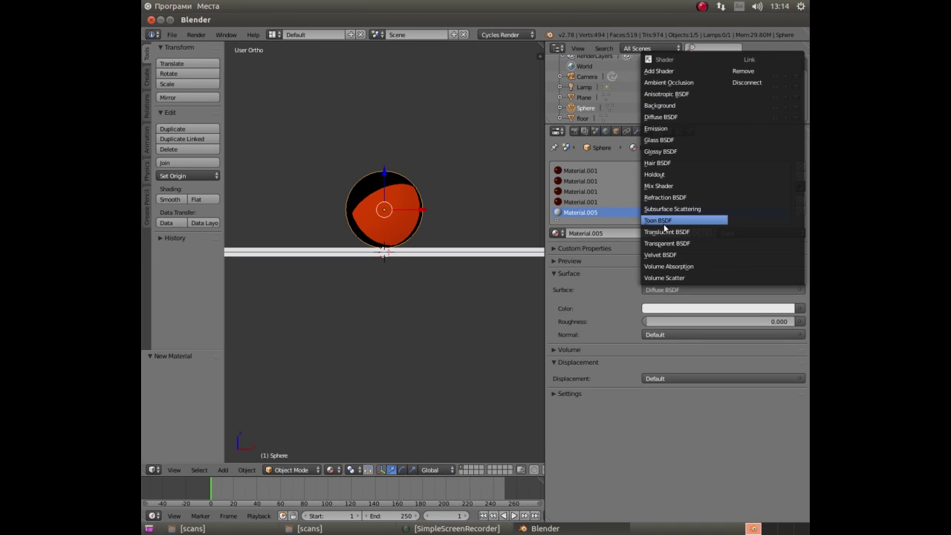
pyautogui.click(672, 188)
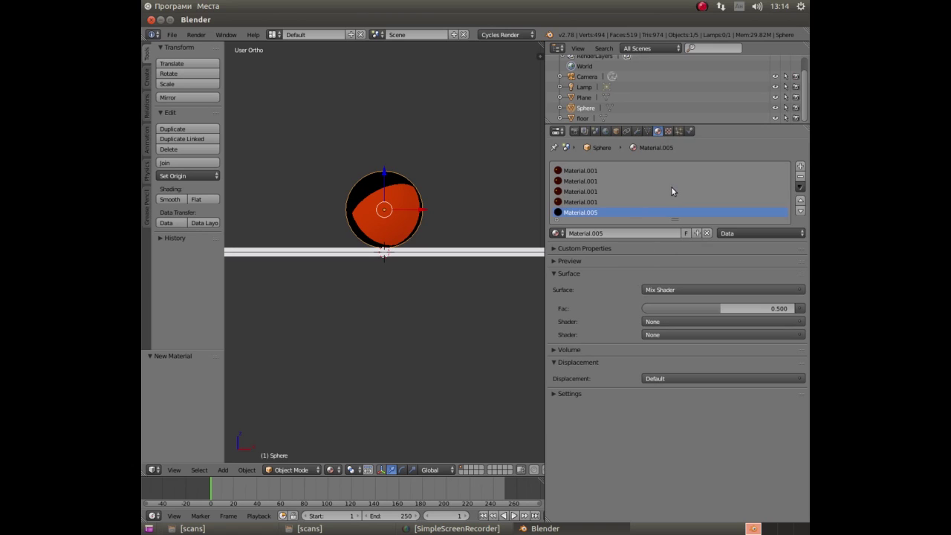
pyautogui.click(665, 325)
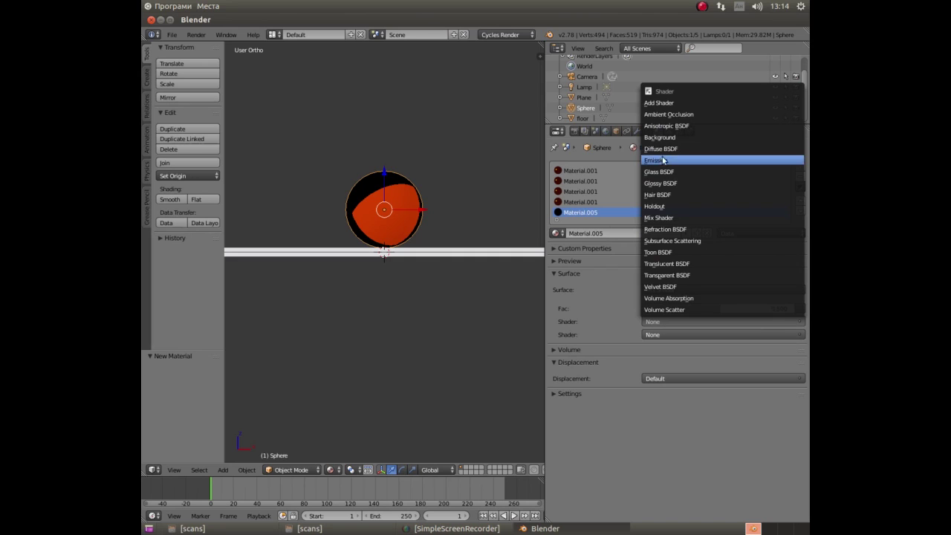
pyautogui.click(669, 183)
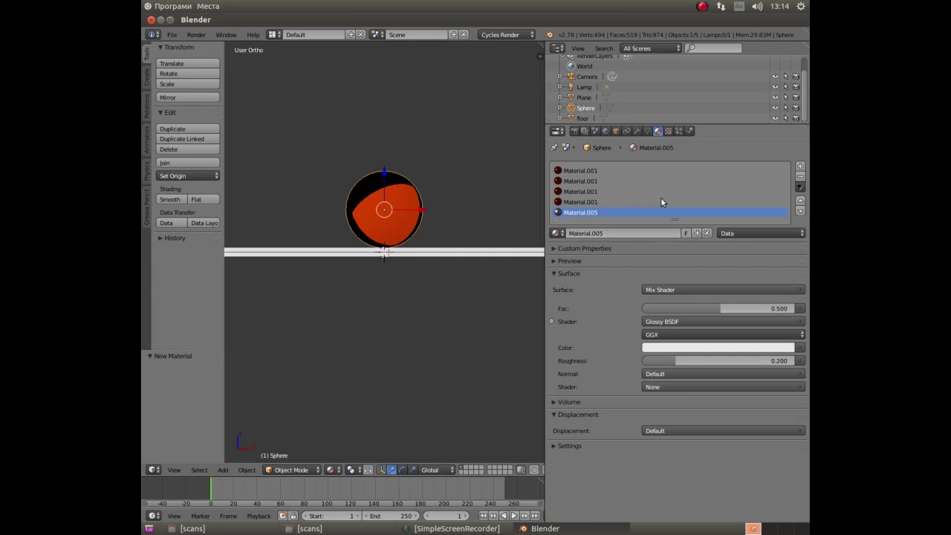
pyautogui.click(657, 388)
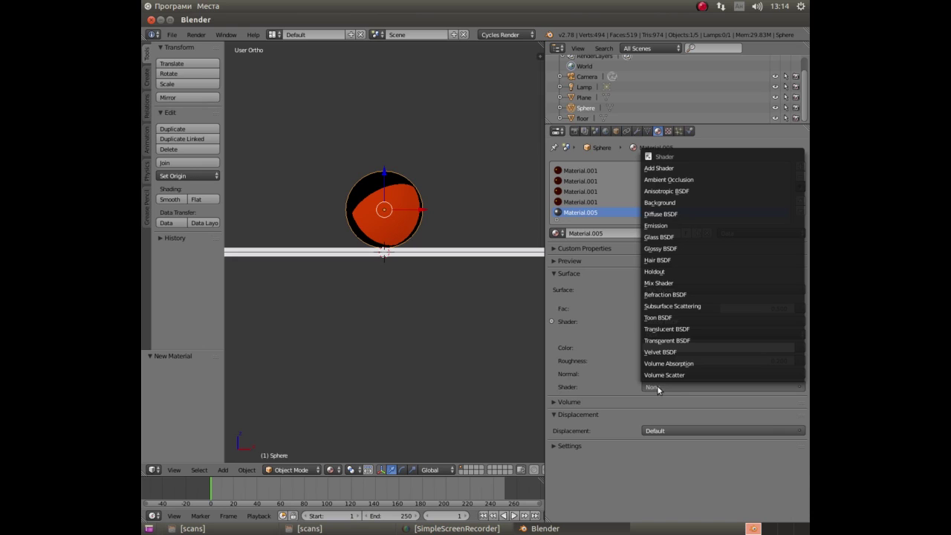
pyautogui.click(678, 214)
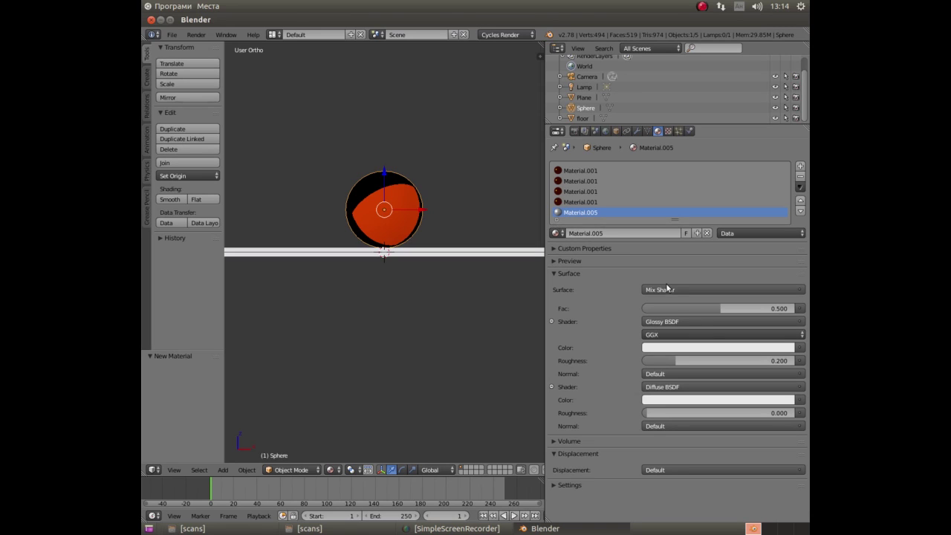
# Colour Material.005's Glossy BSDF orange E74600 and eyedrop the same orange into its Diffuse colour.
pyautogui.click(766, 353)
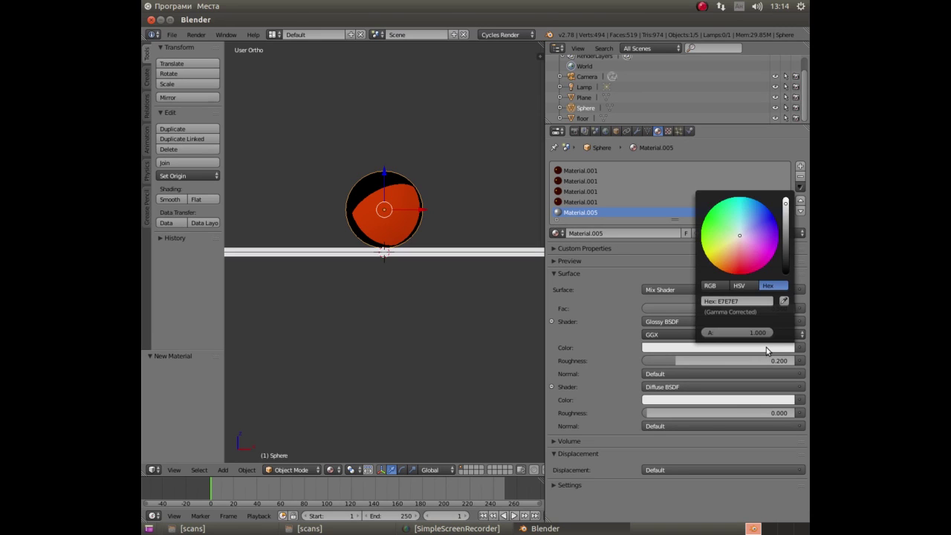
pyautogui.click(736, 301)
pyautogui.write('#')
pyautogui.write('00')
pyautogui.press('Return')
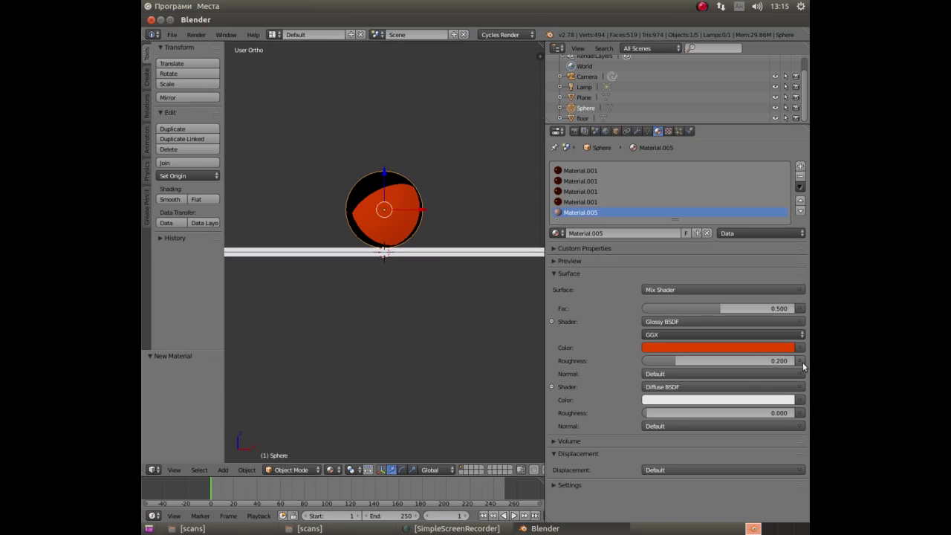
pyautogui.click(800, 401)
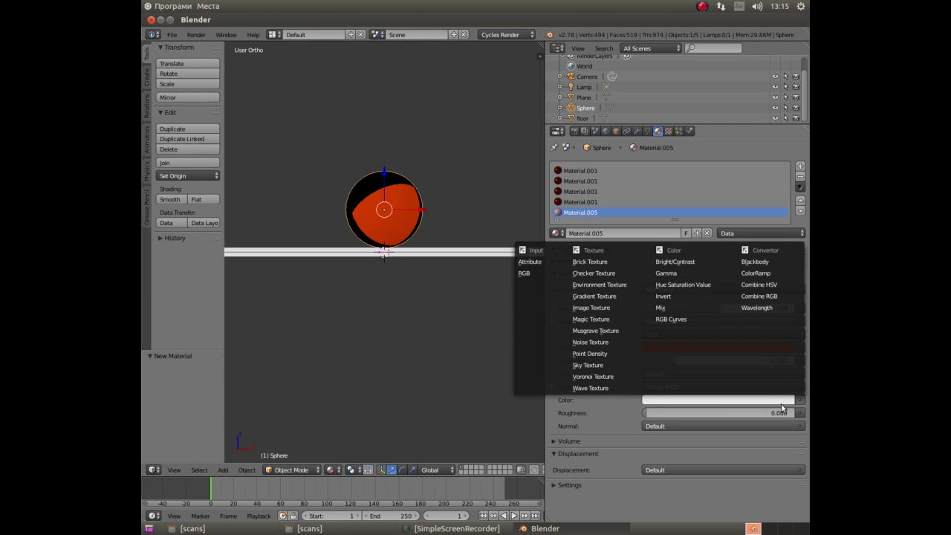
pyautogui.click(771, 401)
pyautogui.click(769, 401)
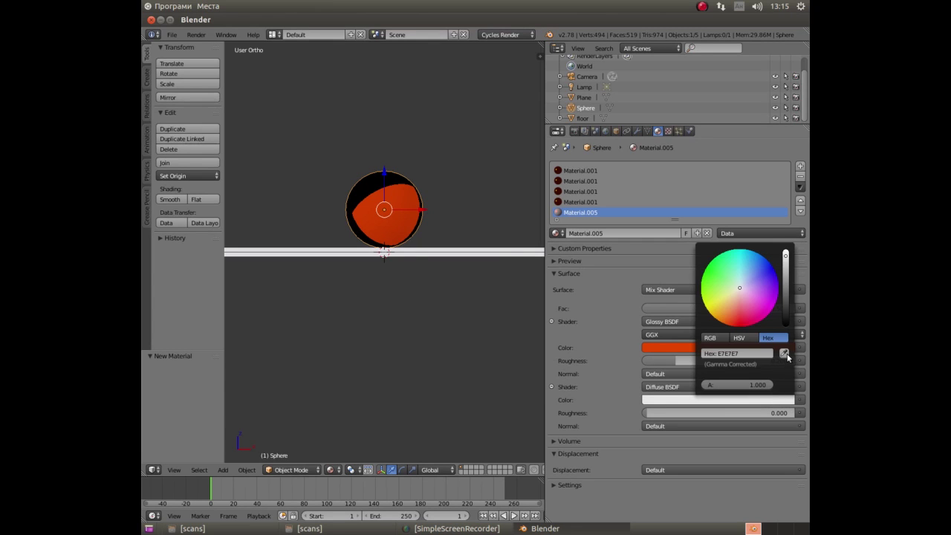
pyautogui.click(784, 353)
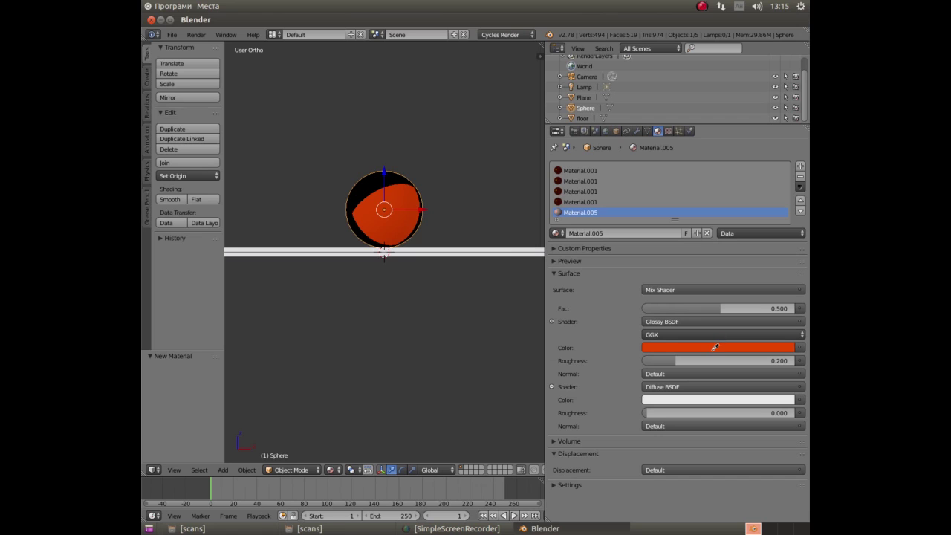
pyautogui.click(715, 347)
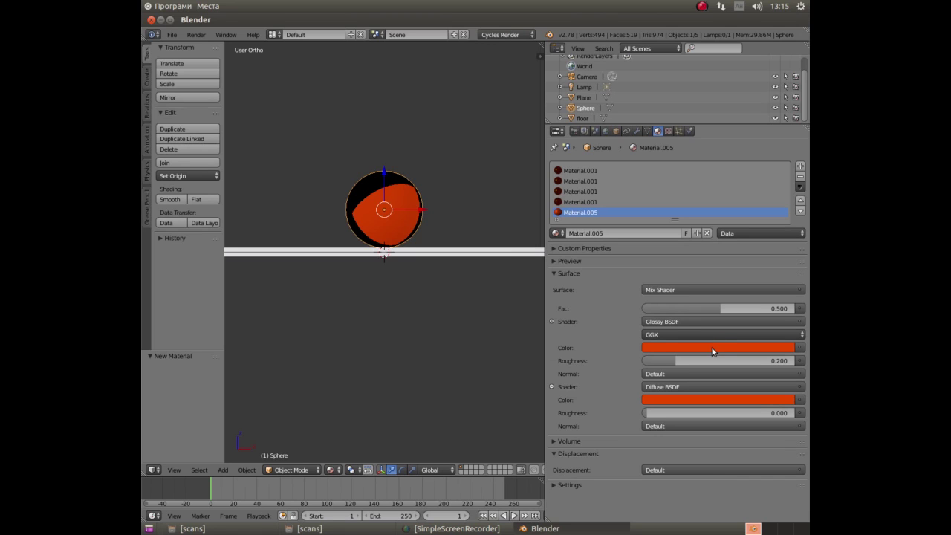
# Set Material.001's Glossy colour back to green 3B9218.
pyautogui.click(577, 202)
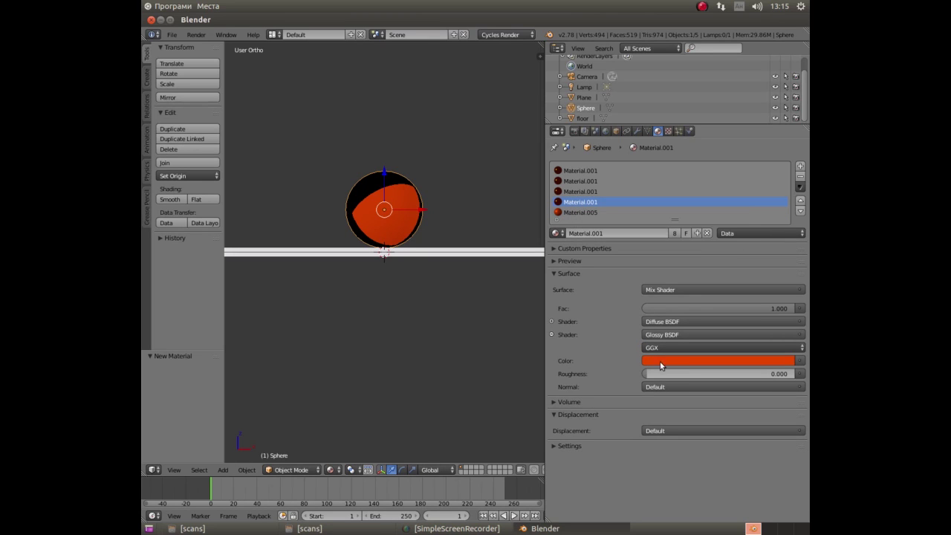
pyautogui.click(743, 361)
pyautogui.click(741, 315)
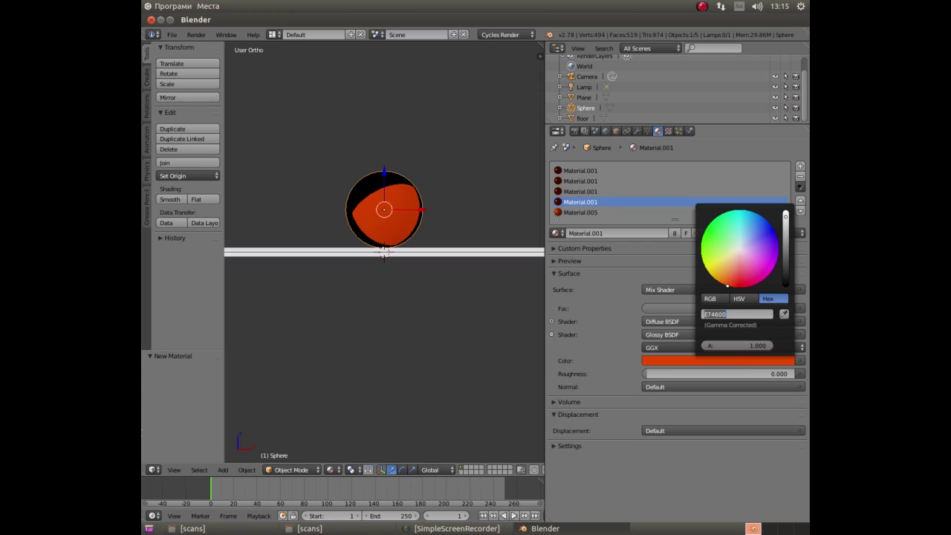
pyautogui.write('3b9218')
pyautogui.press('Return')
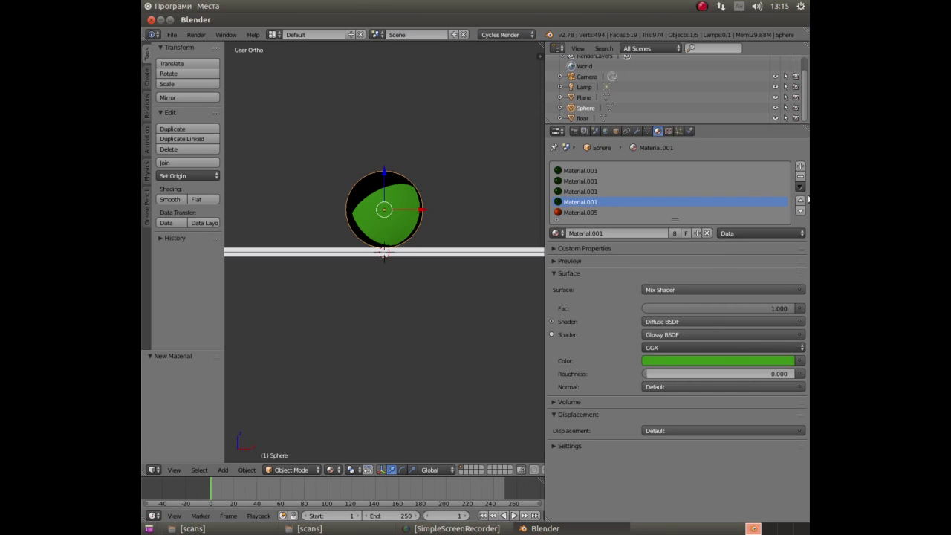
# Move Material.005 up to the first material slot and render the scene.
pyautogui.click(579, 212)
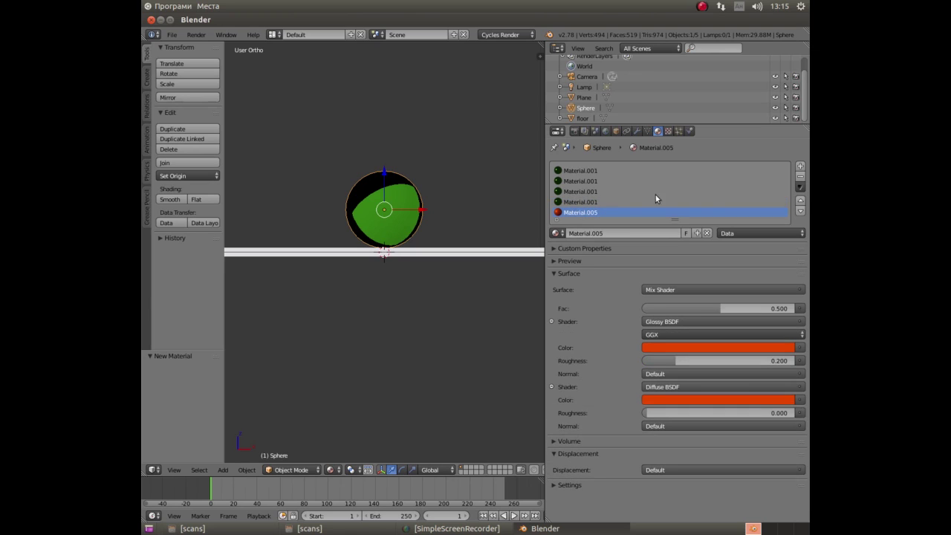
pyautogui.click(801, 201)
pyautogui.click(800, 204)
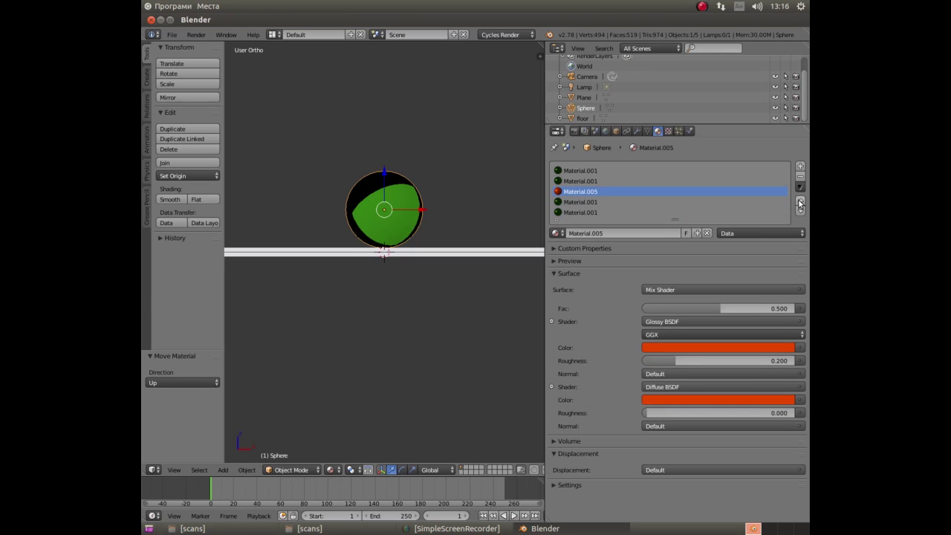
pyautogui.click(800, 201)
pyautogui.click(800, 202)
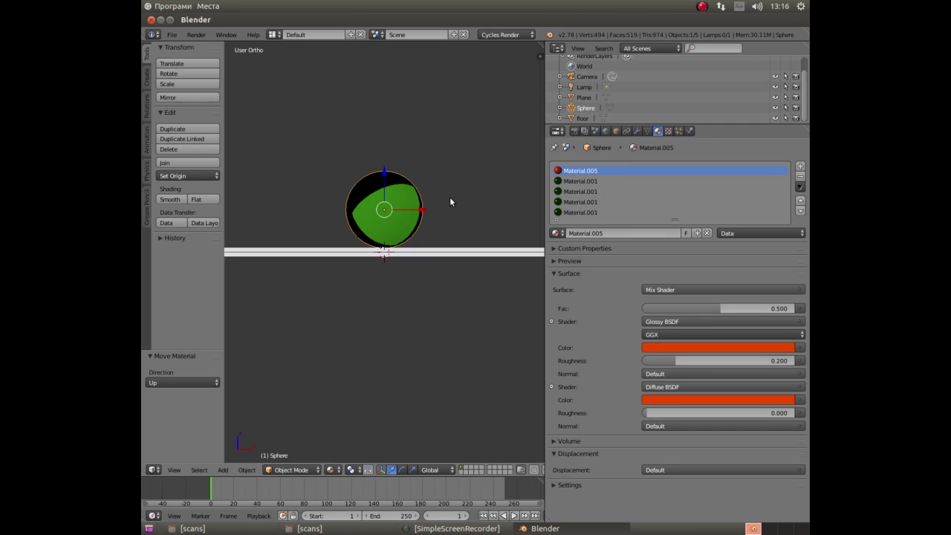
pyautogui.press('F12')
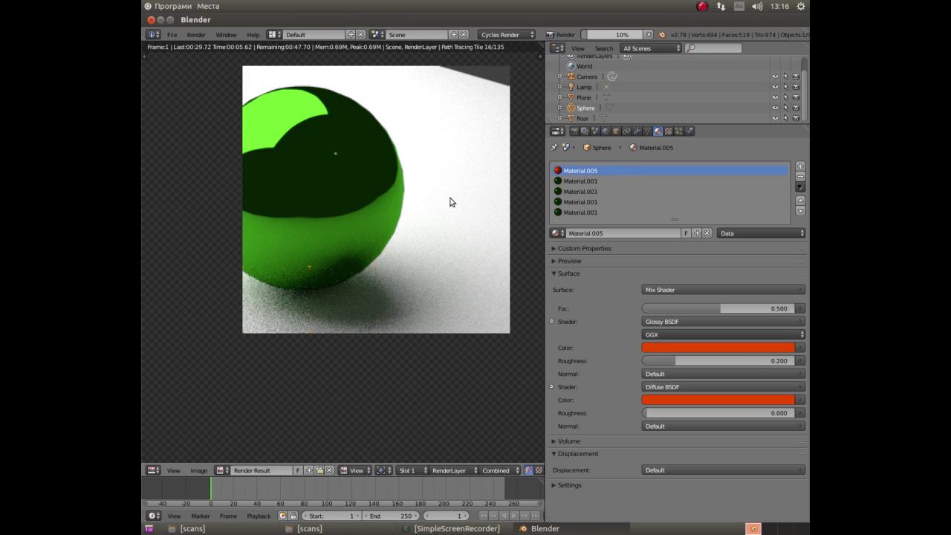
# Remove the surplus Material.001 slot, re-render, then cancel the render and enter Edit Mode.
pyautogui.click(570, 212)
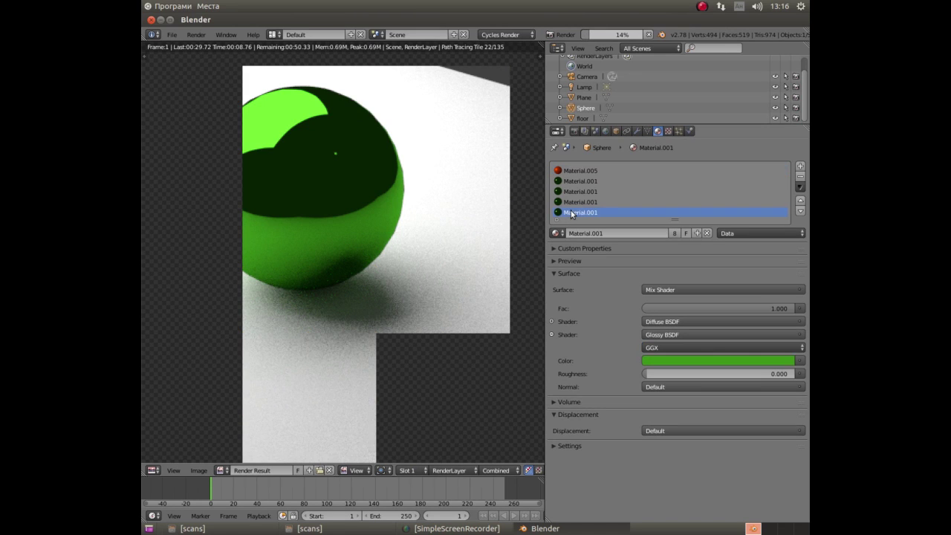
pyautogui.click(802, 177)
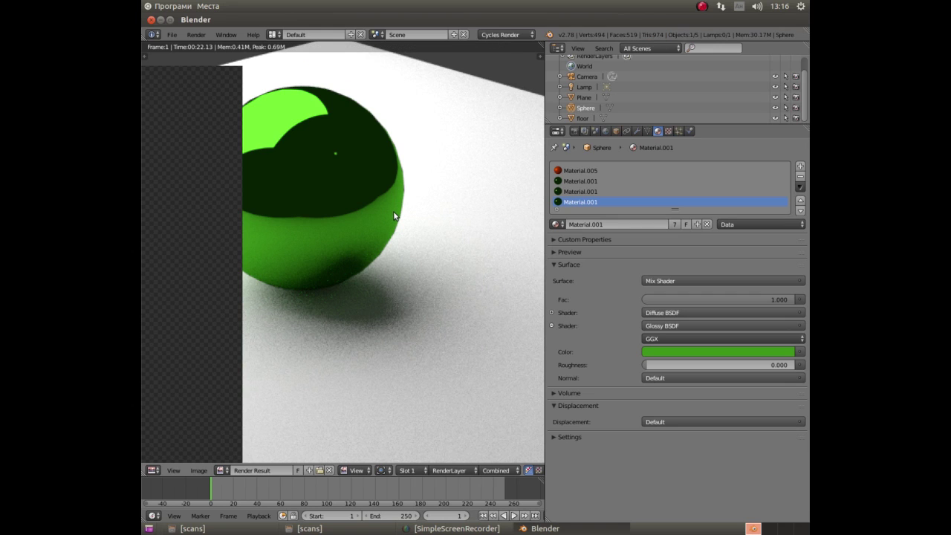
pyautogui.press('F12')
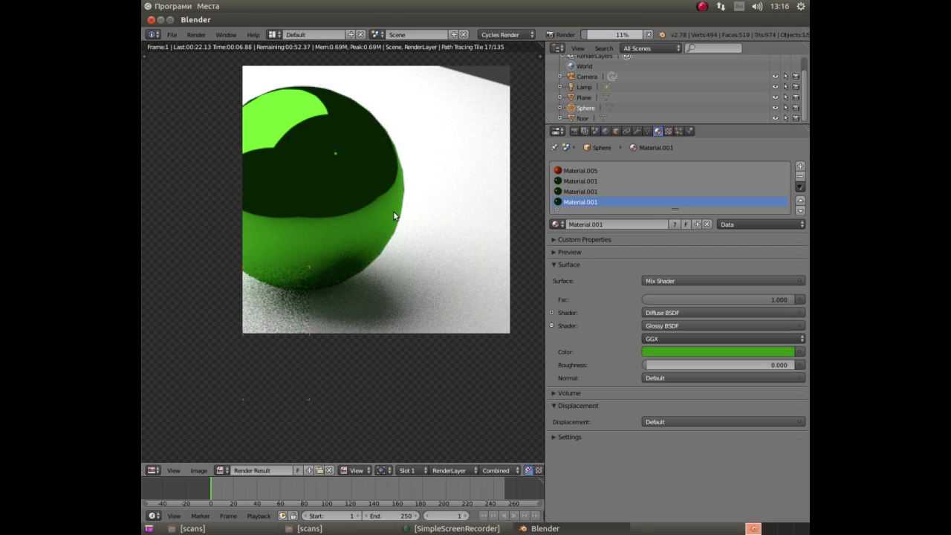
pyautogui.press('Tab')
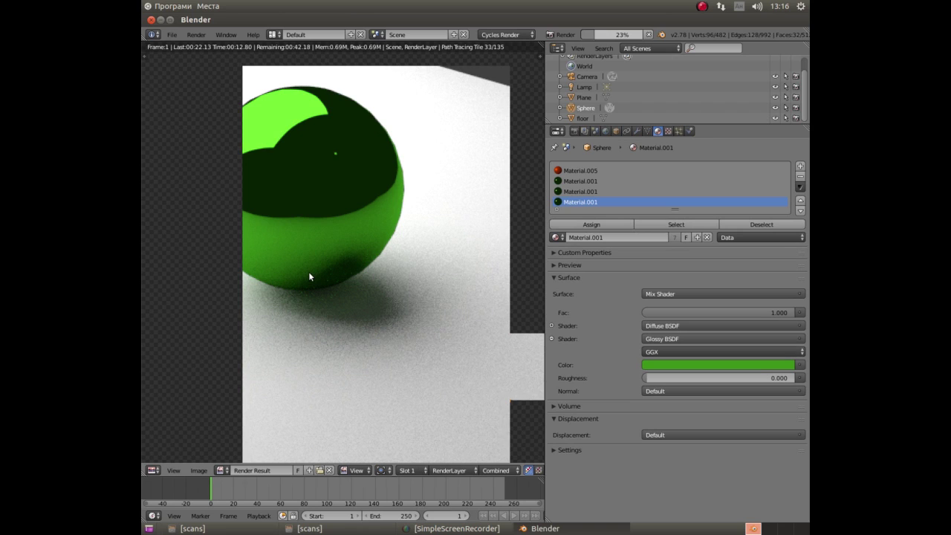
pyautogui.press('Escape')
pyautogui.press('Escape')
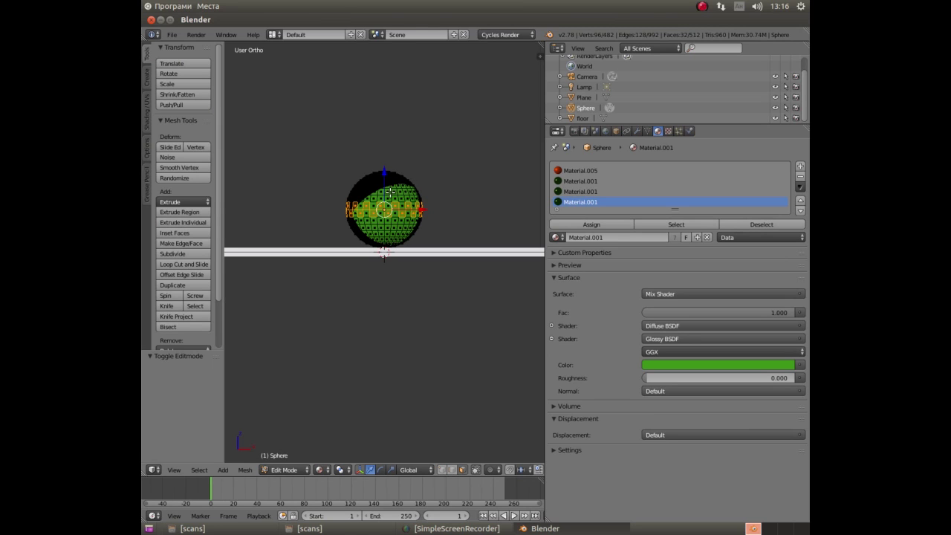
# Assign Material.005 to the selected equatorial band of faces and render to check it.
pyautogui.scroll(5, 394, 190)
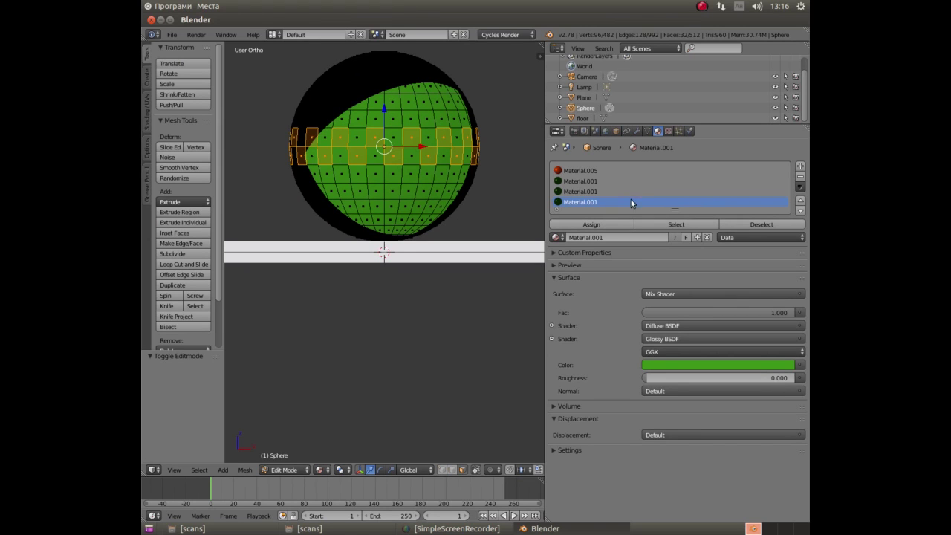
pyautogui.click(578, 170)
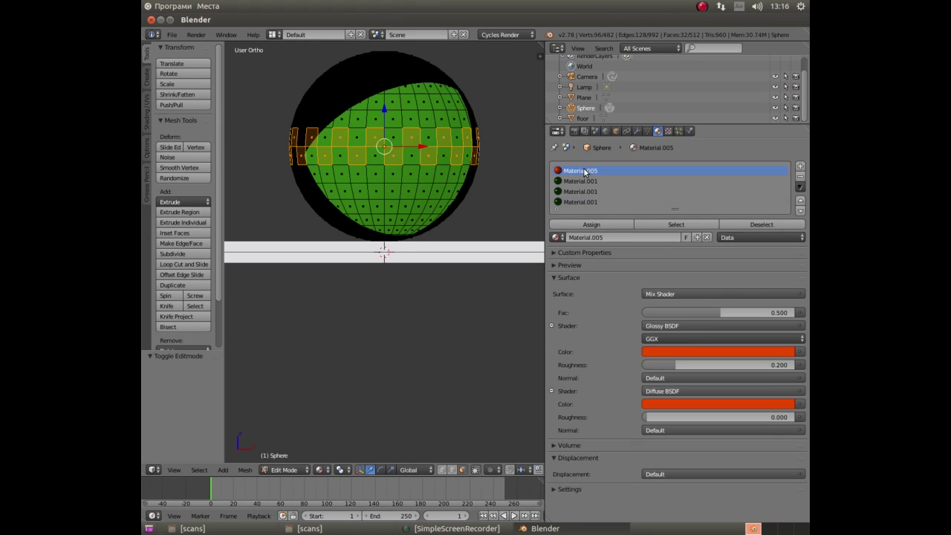
pyautogui.click(588, 225)
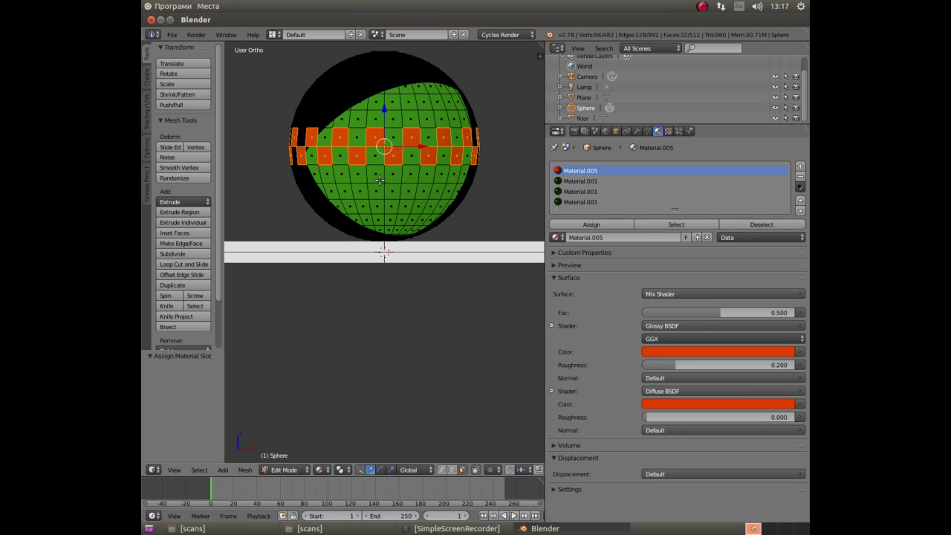
pyautogui.press('F12')
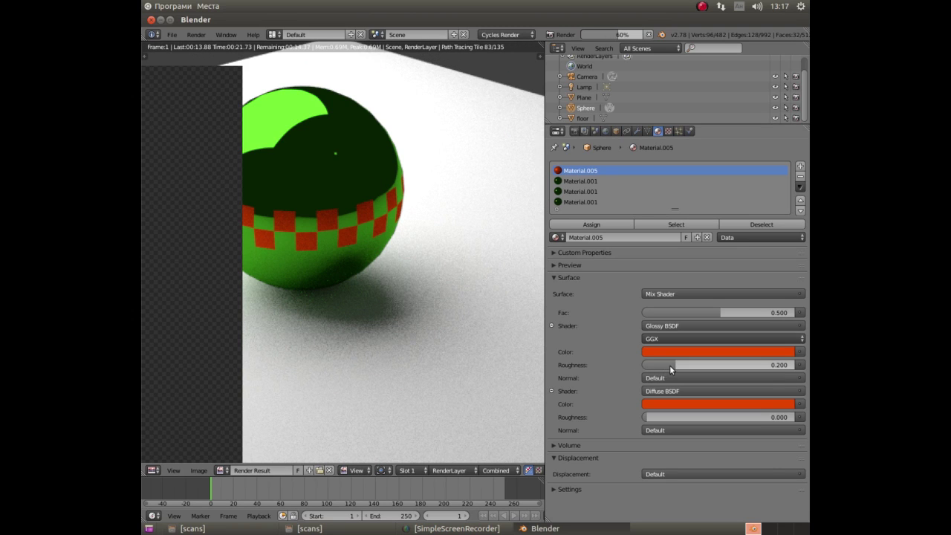
# Set Material.005's Glossy roughness to 0.000, render, and return to the viewport.
pyautogui.moveTo(670, 365)
pyautogui.mouseDown()
pyautogui.moveTo(793, 365)
pyautogui.moveTo(645, 365)
pyautogui.mouseUp()
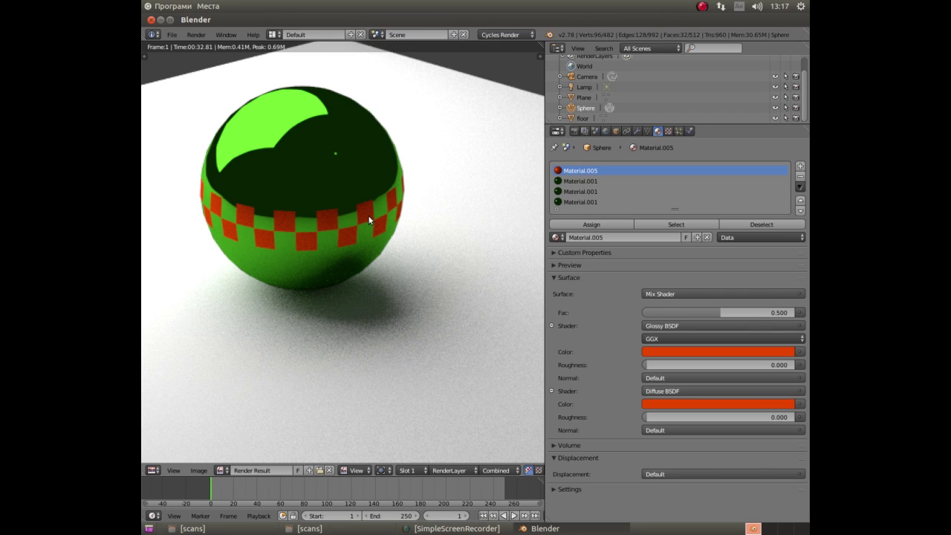
pyautogui.press('F12')
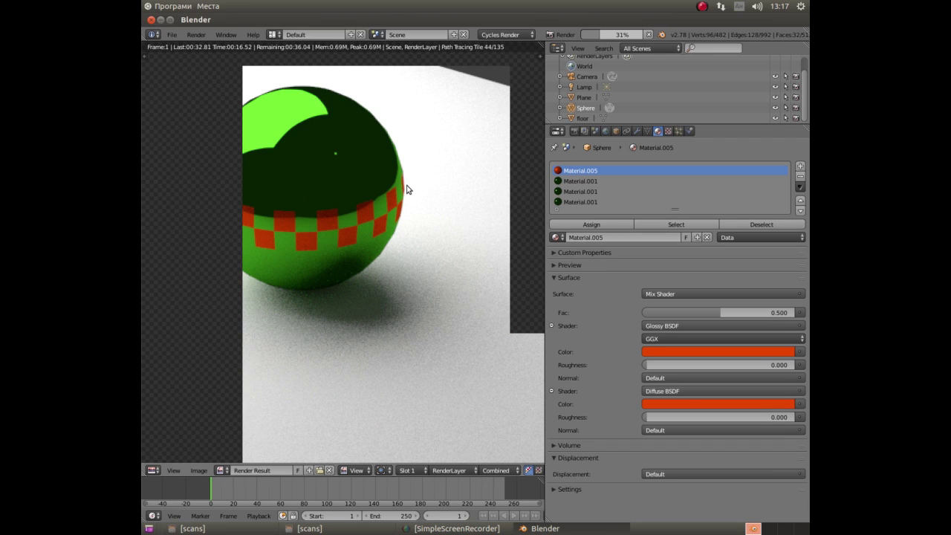
pyautogui.press('Escape')
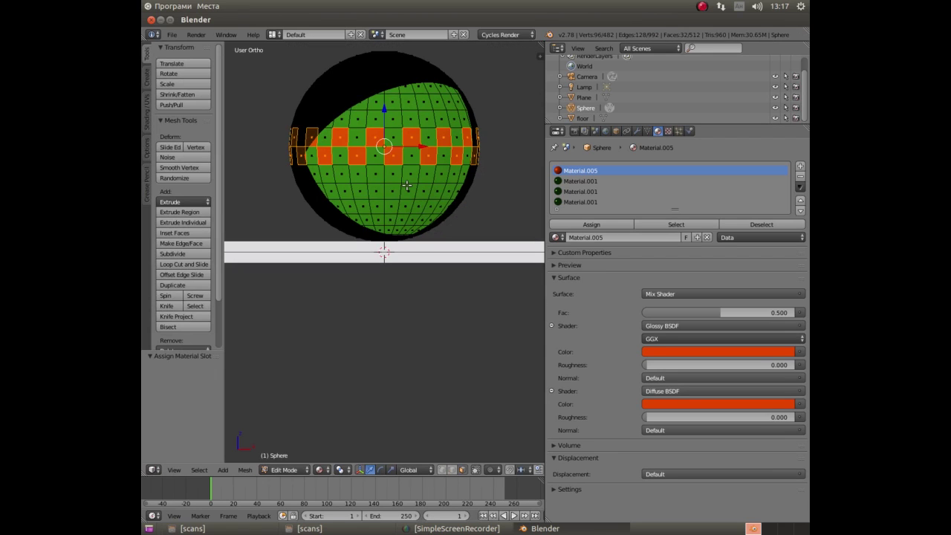
pyautogui.click(573, 183)
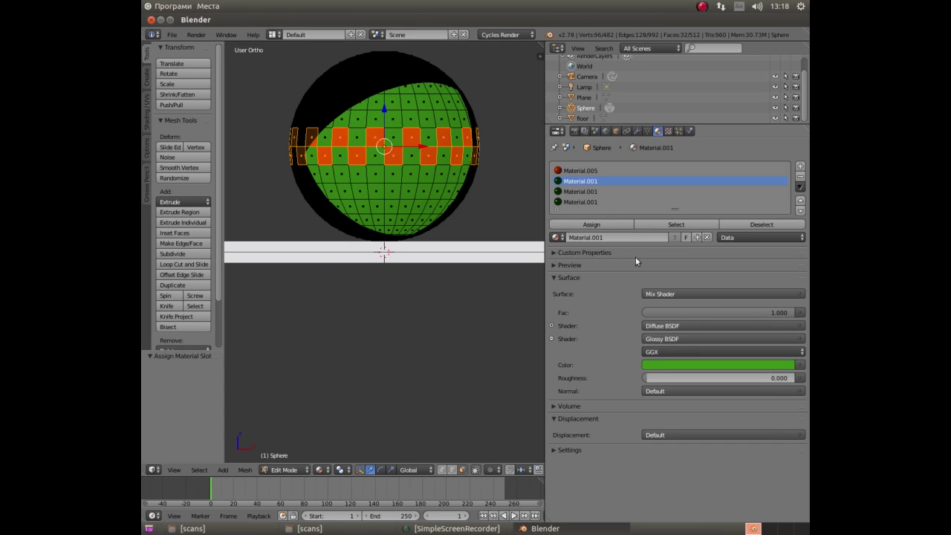
pyautogui.click(557, 238)
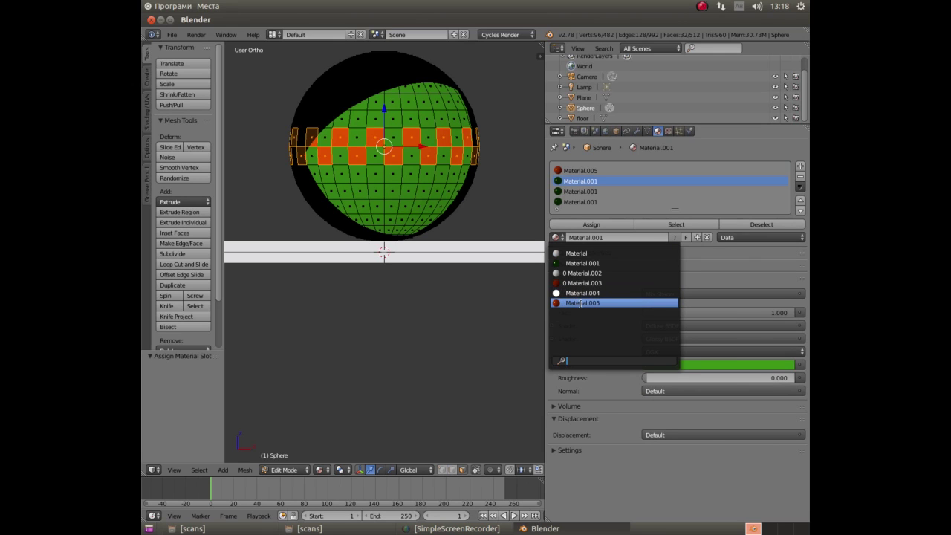
pyautogui.click(580, 302)
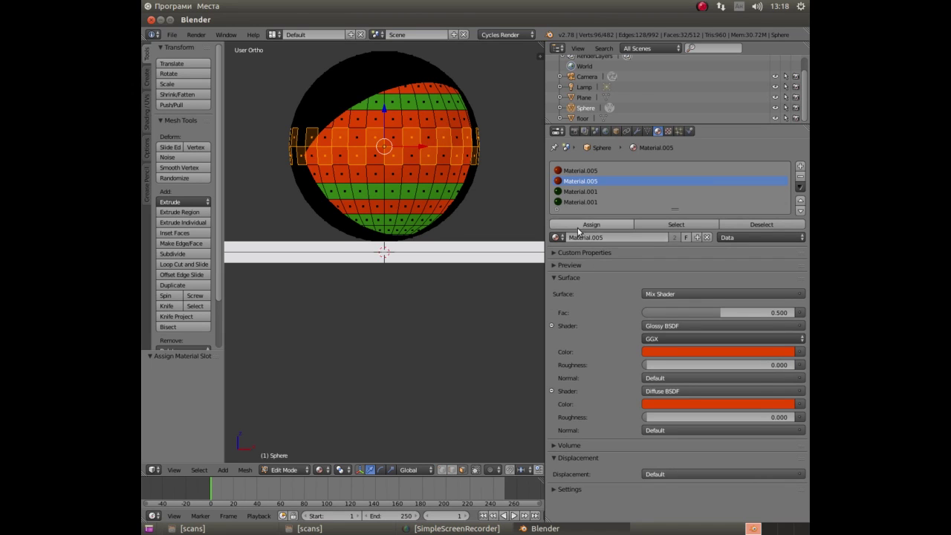
pyautogui.click(555, 237)
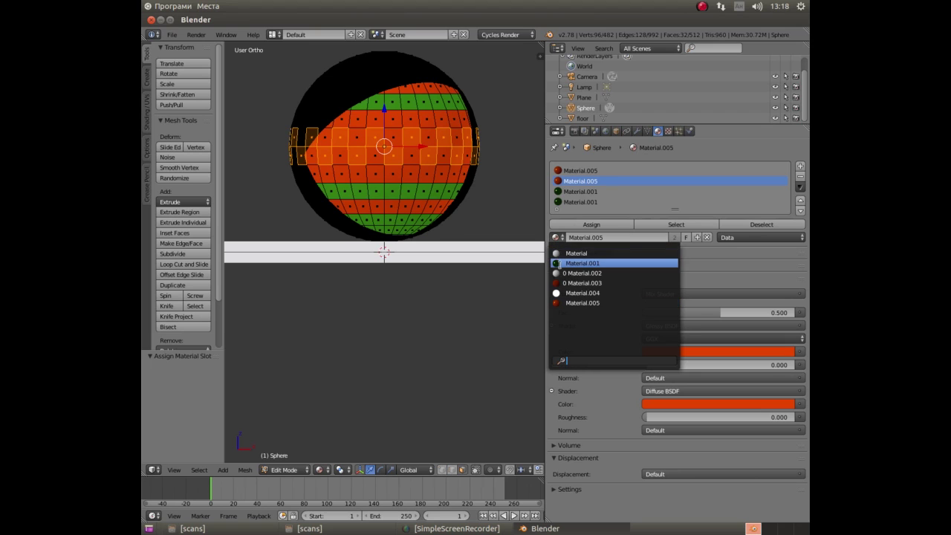
pyautogui.click(563, 265)
pyautogui.click(592, 224)
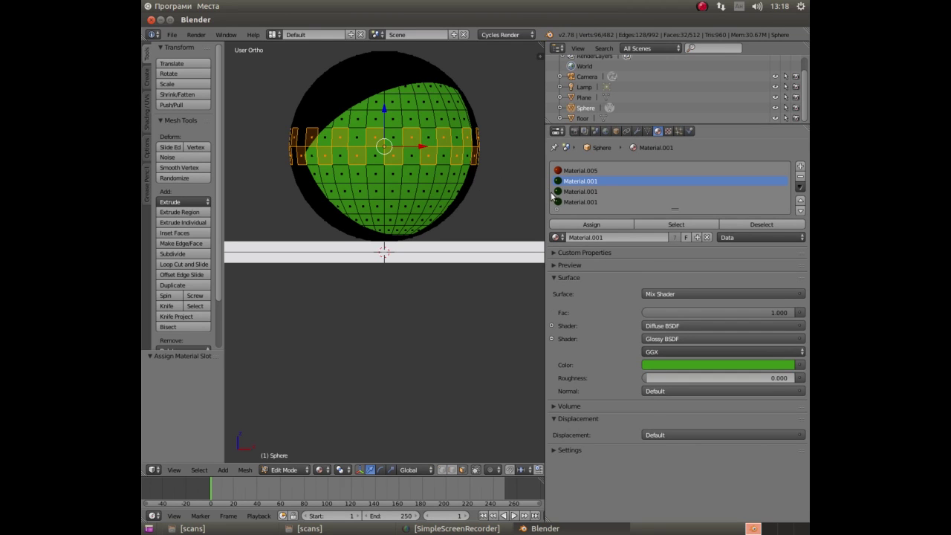
pyautogui.click(579, 171)
pyautogui.click(591, 225)
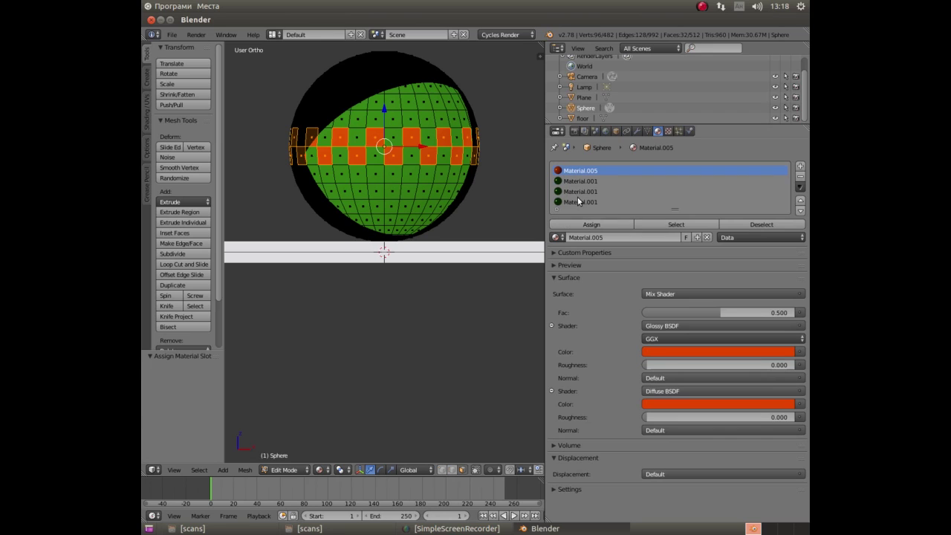
pyautogui.click(577, 192)
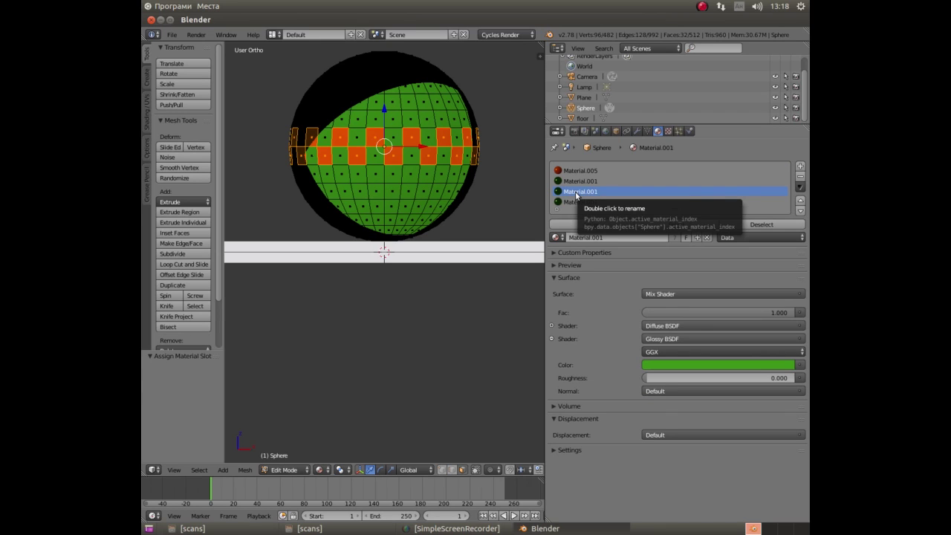
# Deselect all faces, then switch the third slot to Material.005 and assign it.
pyautogui.press('a')
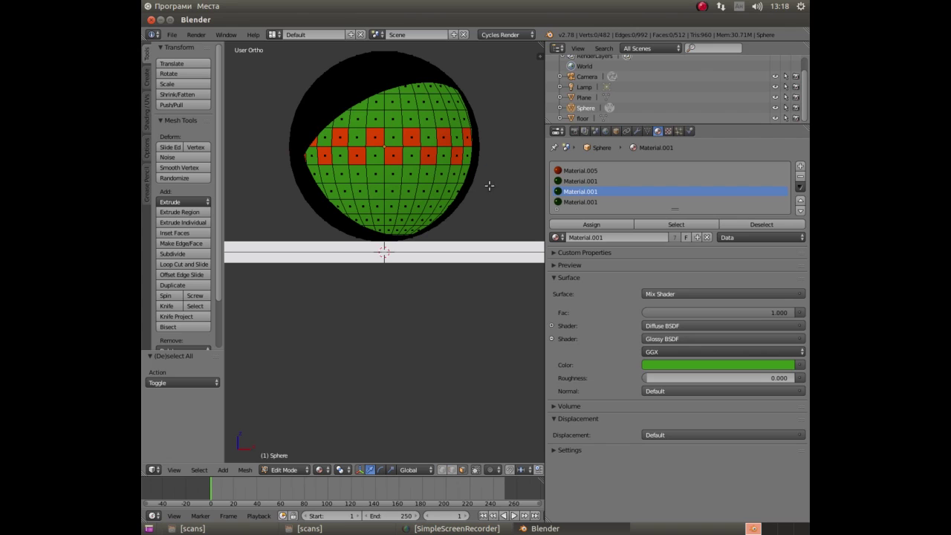
pyautogui.rightClick(580, 196)
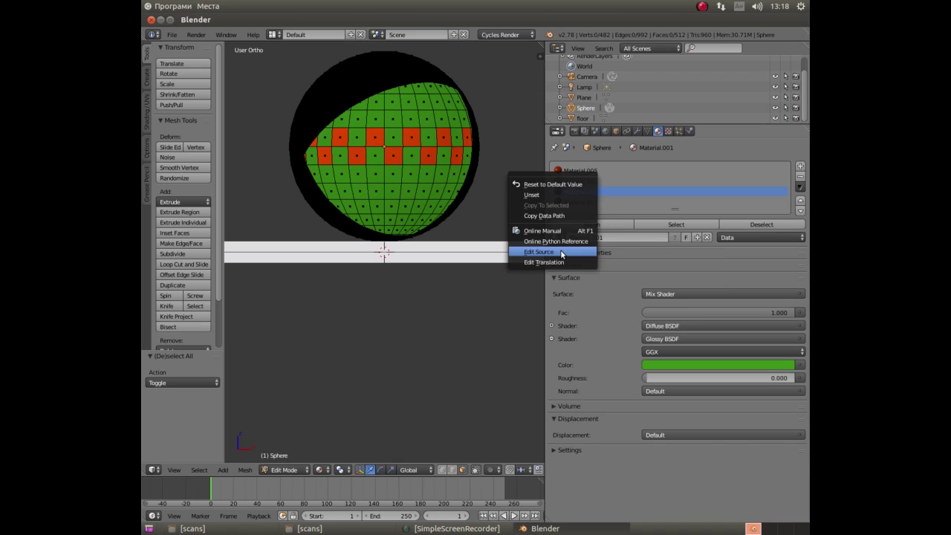
pyautogui.click(564, 252)
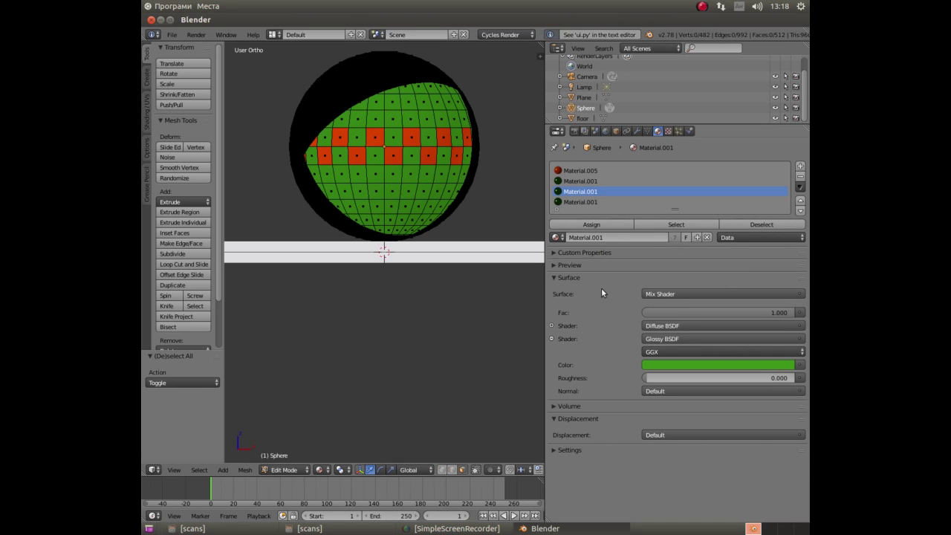
pyautogui.click(704, 365)
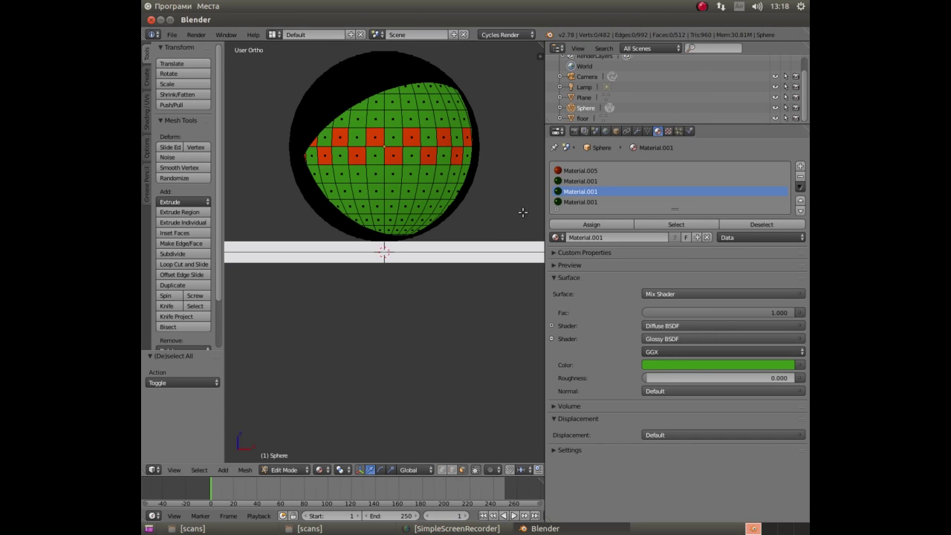
pyautogui.click(555, 238)
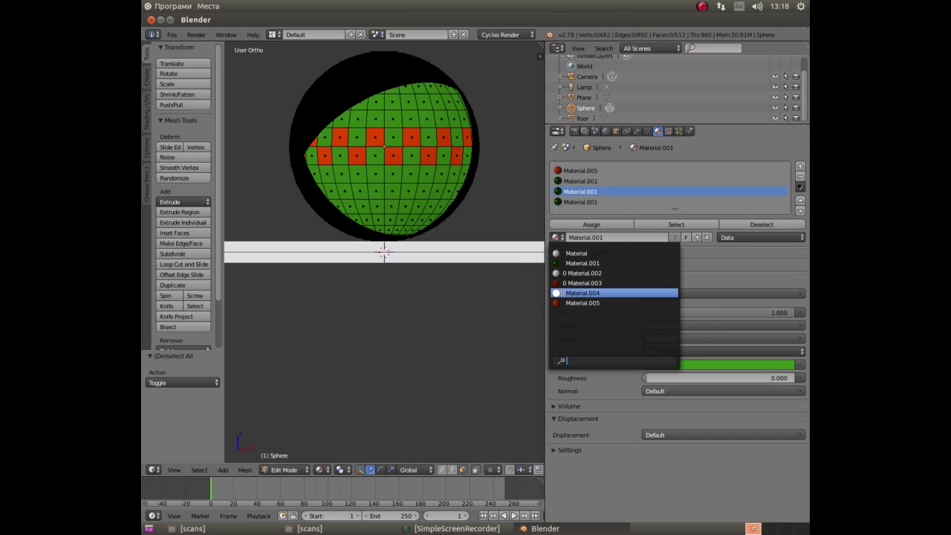
pyautogui.click(564, 299)
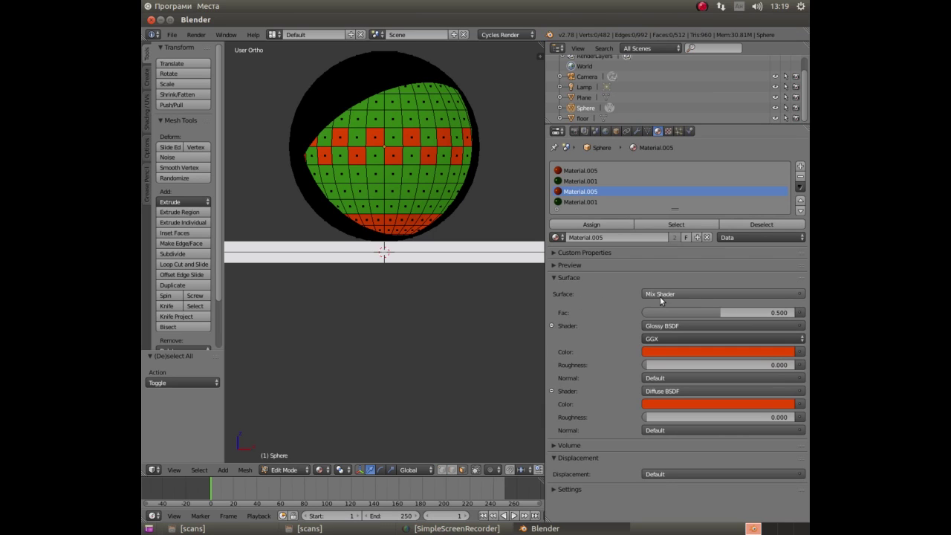
pyautogui.click(591, 226)
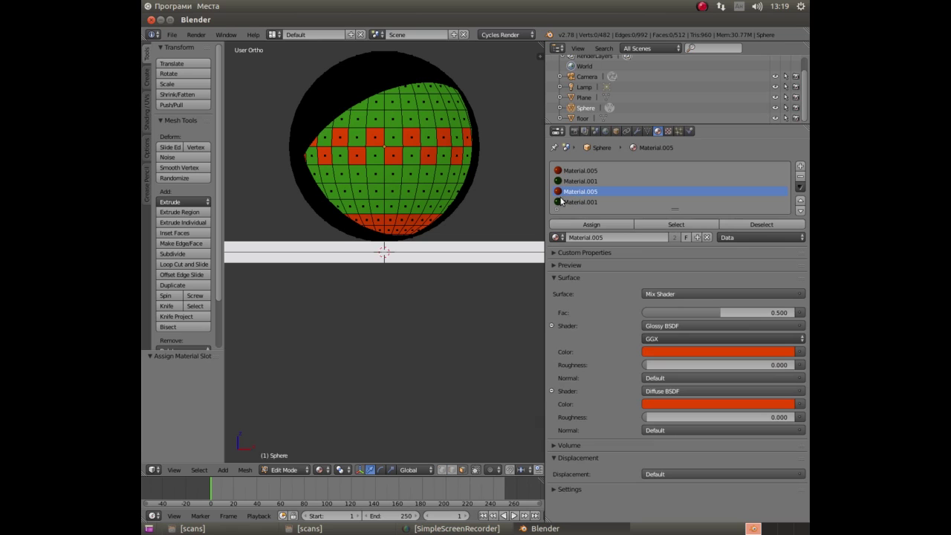
# Switch the fourth slot from Material.001 to Material.005 and assign it.
pyautogui.click(567, 204)
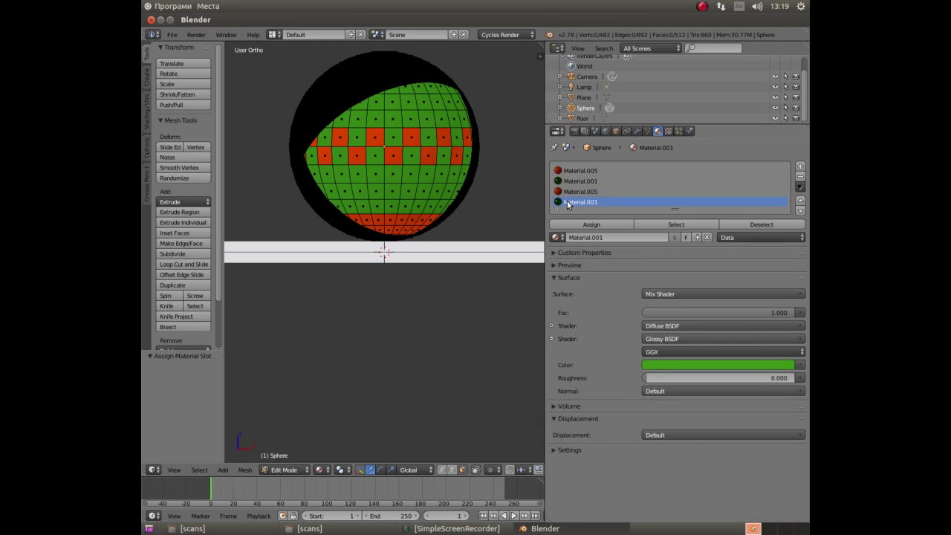
pyautogui.click(554, 238)
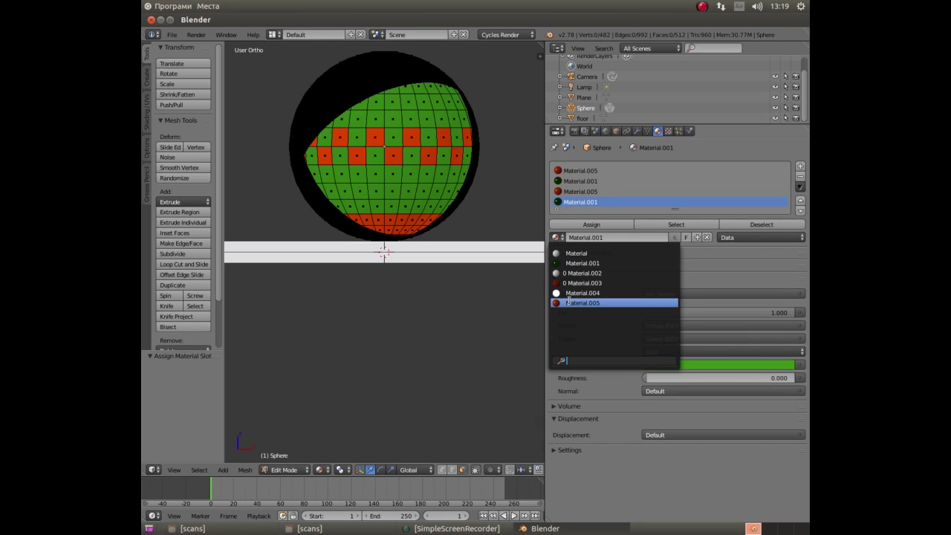
pyautogui.click(569, 299)
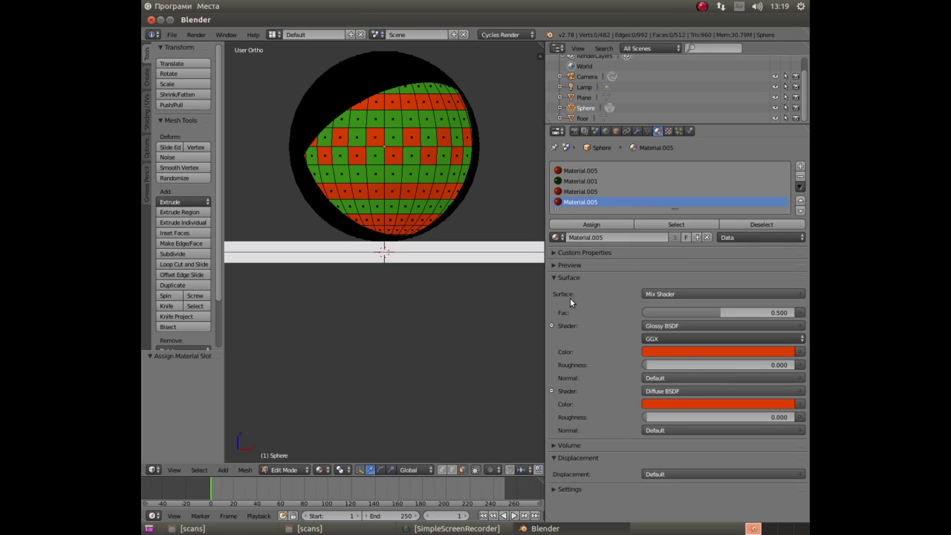
pyautogui.click(584, 226)
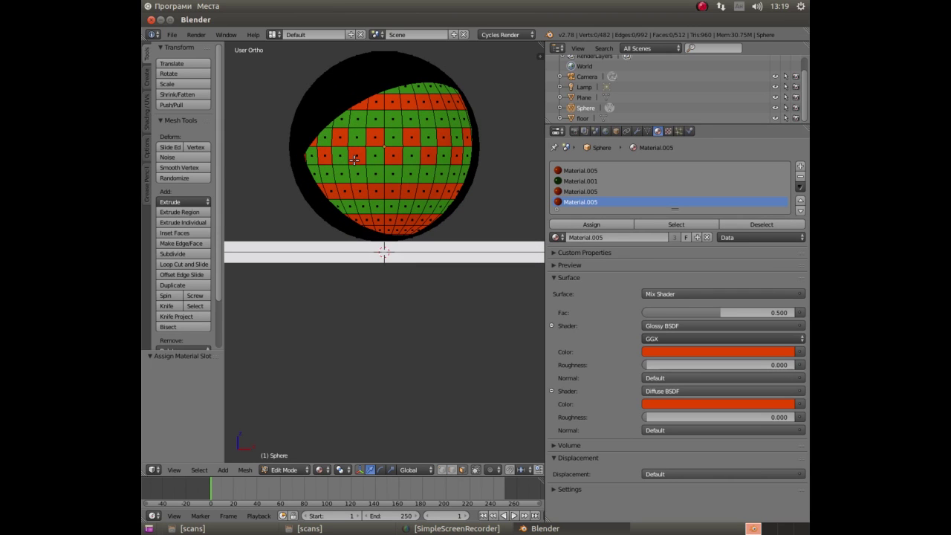
# Render, drag the orange Mix Shader Fac down to 0.000 after comparing, then re-render.
pyautogui.press('F12')
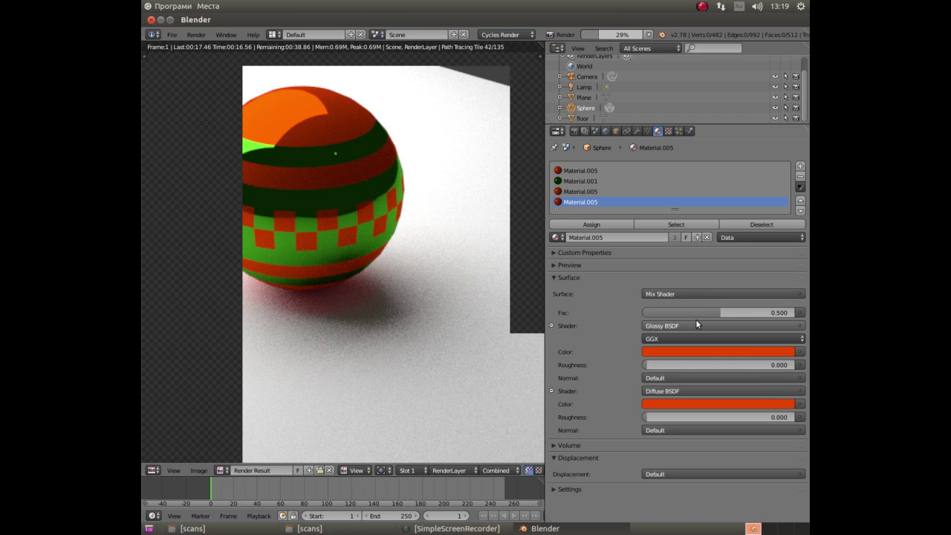
pyautogui.moveTo(719, 318); pyautogui.dragTo(645, 312)
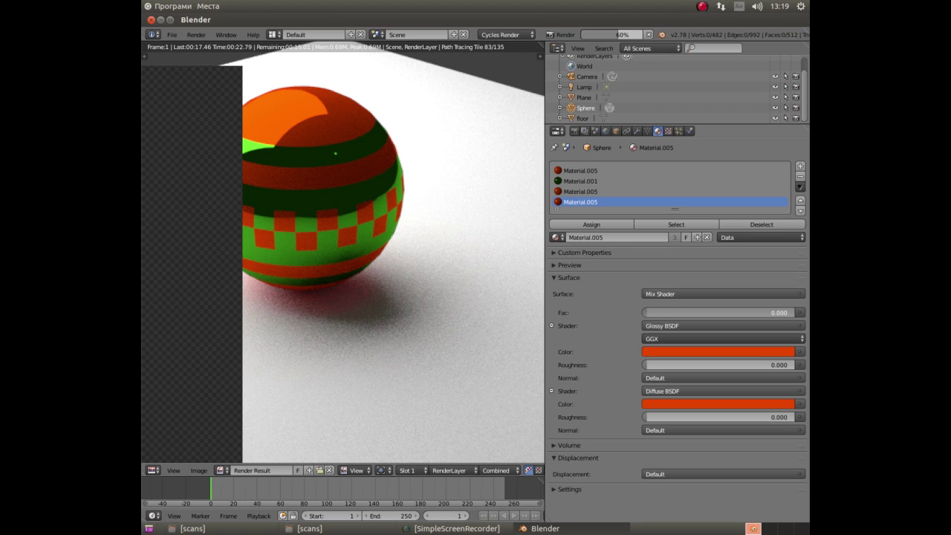
pyautogui.moveTo(645, 313); pyautogui.dragTo(684, 313)
pyautogui.moveTo(792, 312); pyautogui.dragTo(646, 312)
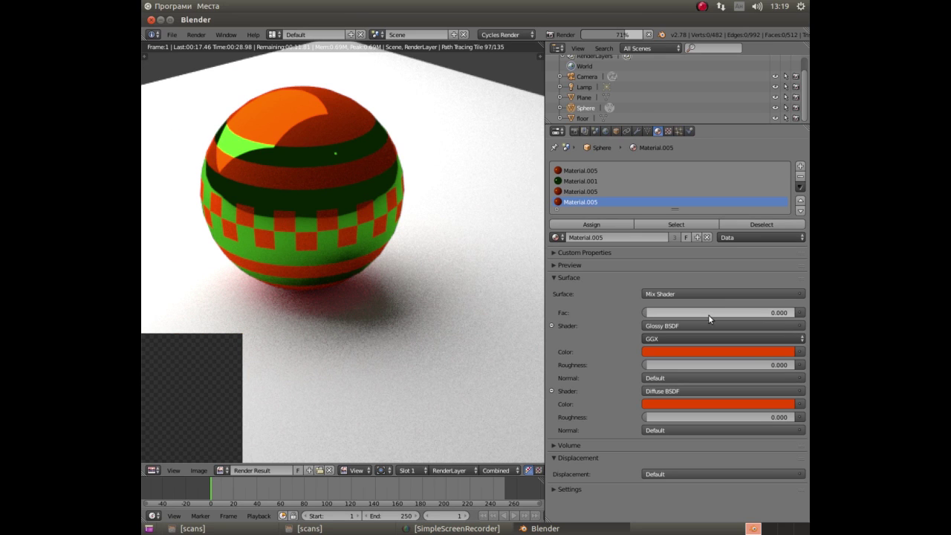
pyautogui.scroll(1, 154, 141)
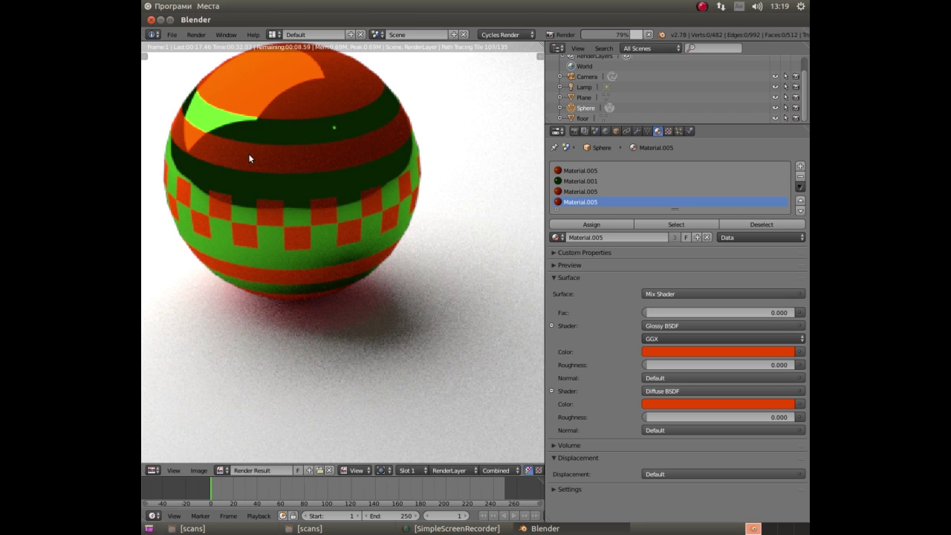
pyautogui.press('F12')
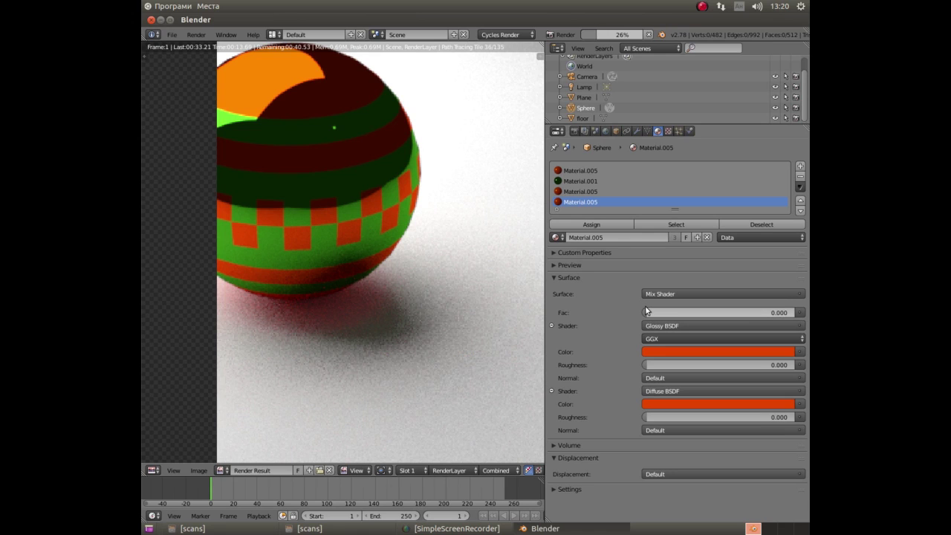
# Set Material.005's Mix Shader factor to 0.500.
pyautogui.click(582, 193)
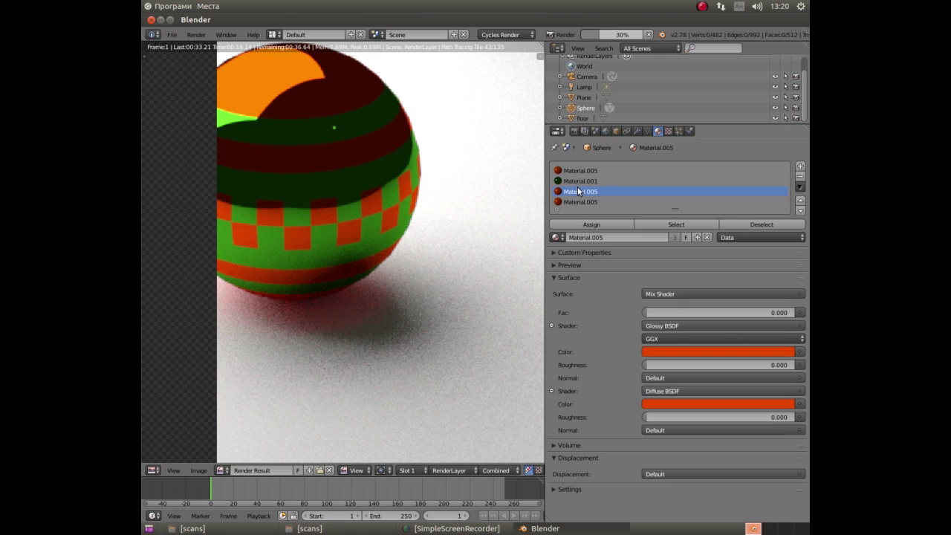
pyautogui.click(583, 202)
pyautogui.click(580, 171)
pyautogui.moveTo(663, 314); pyautogui.dragTo(751, 313)
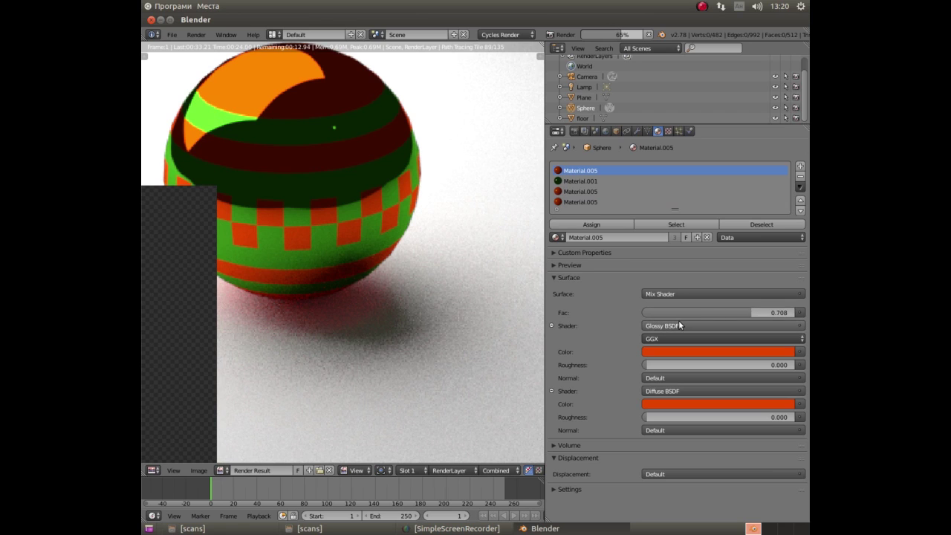
pyautogui.click(775, 313)
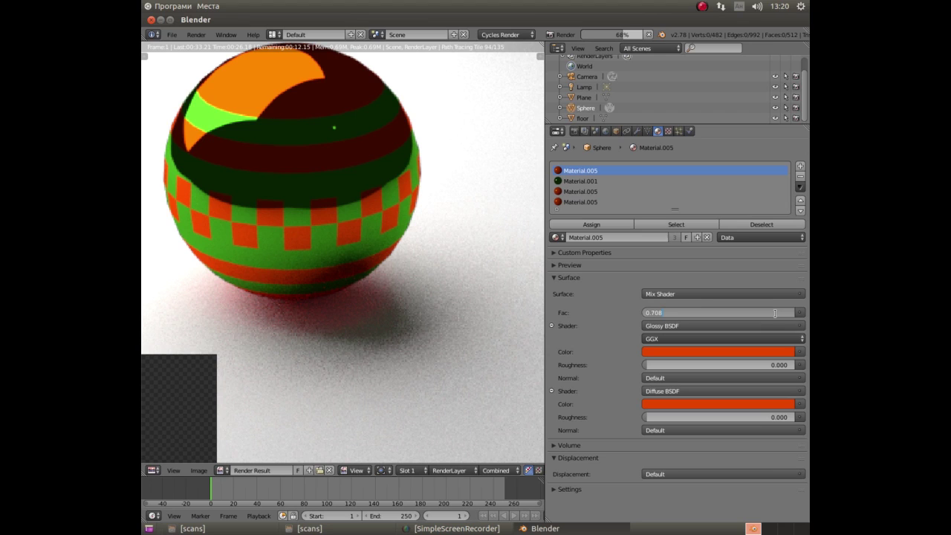
pyautogui.write('.5')
pyautogui.press('Return')
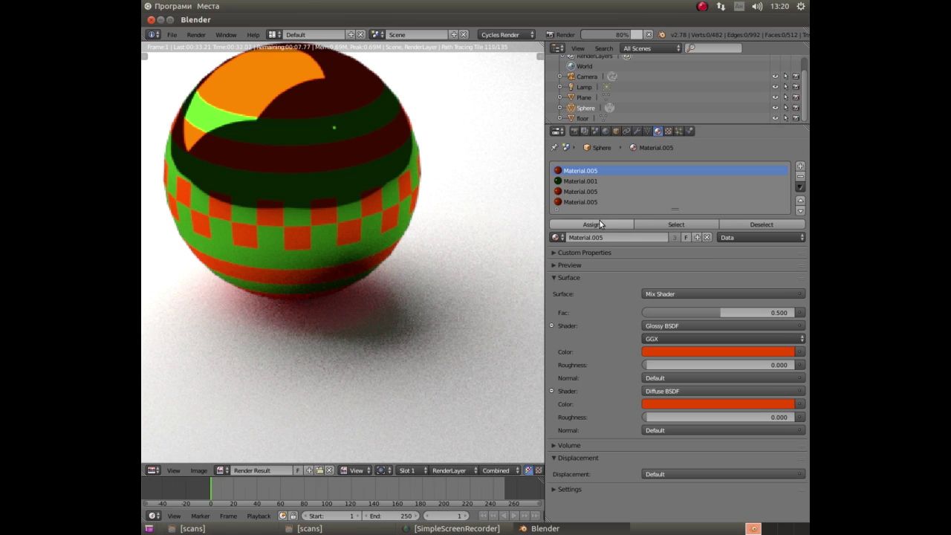
# Assign the third-slot material to the selected faces and render the sphere again.
pyautogui.click(582, 192)
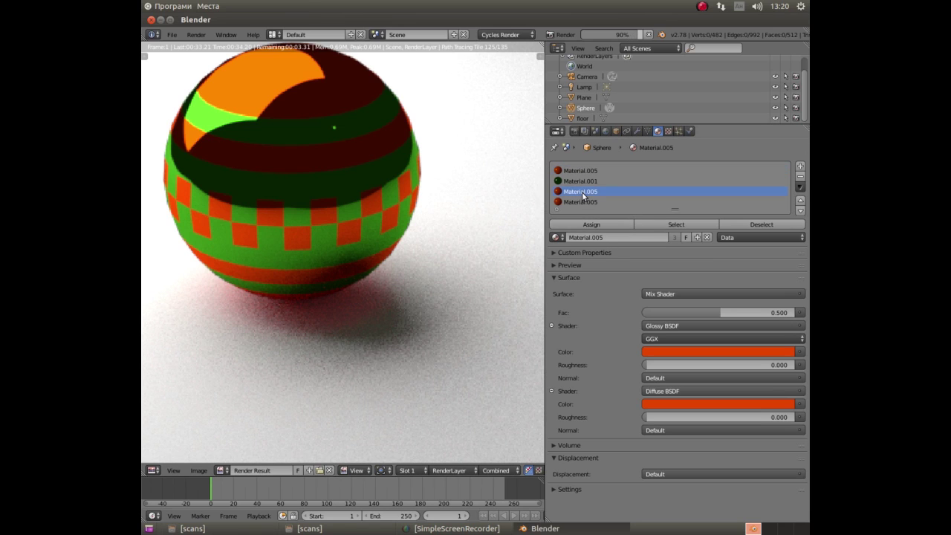
pyautogui.click(591, 227)
pyautogui.click(585, 200)
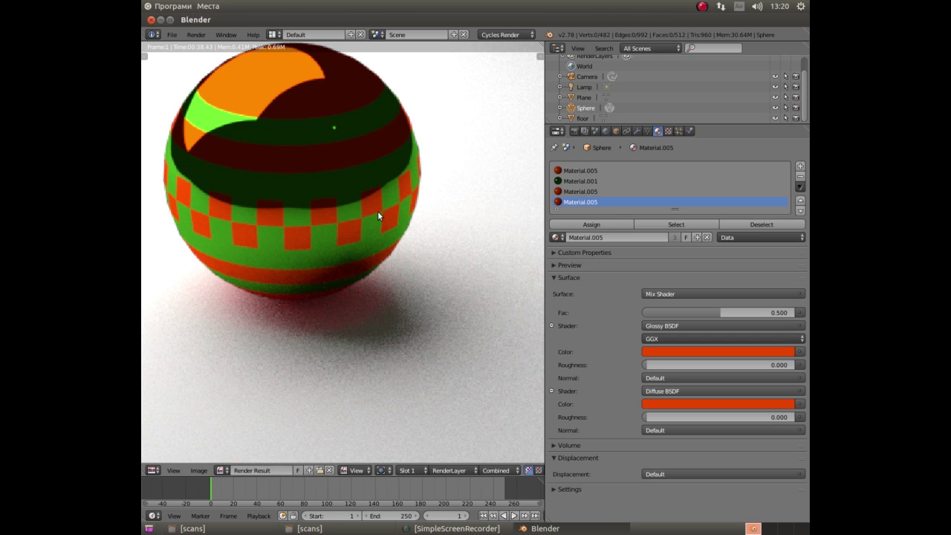
pyautogui.press('Escape')
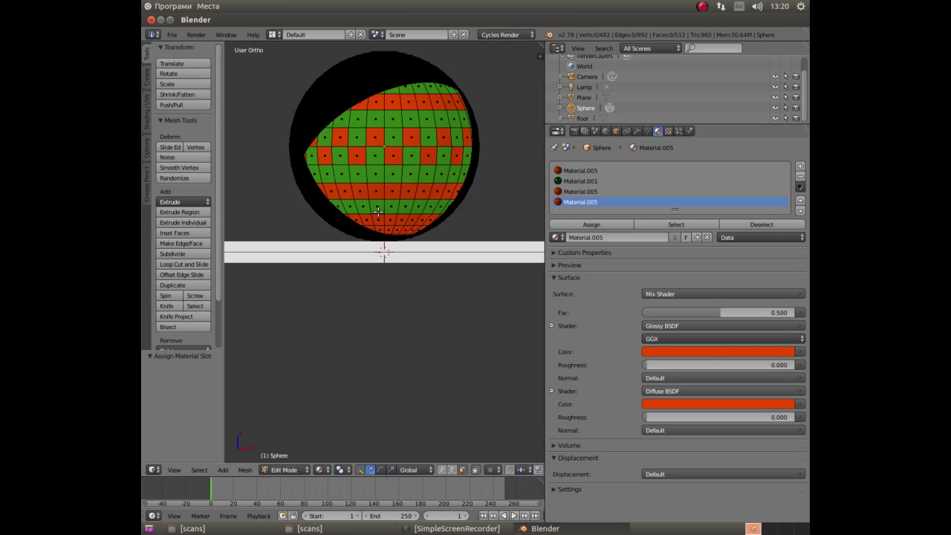
pyautogui.press('F12')
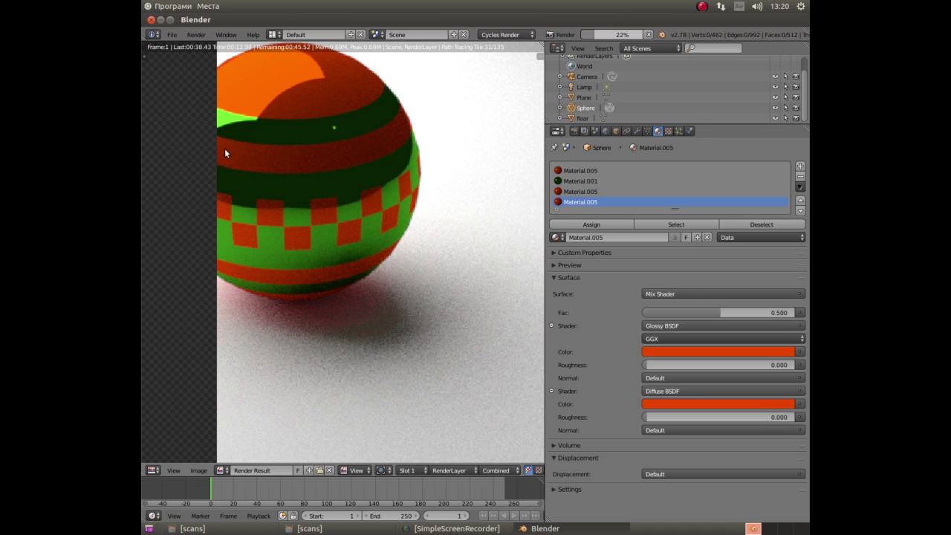
pyautogui.scroll(-4, 275, 202)
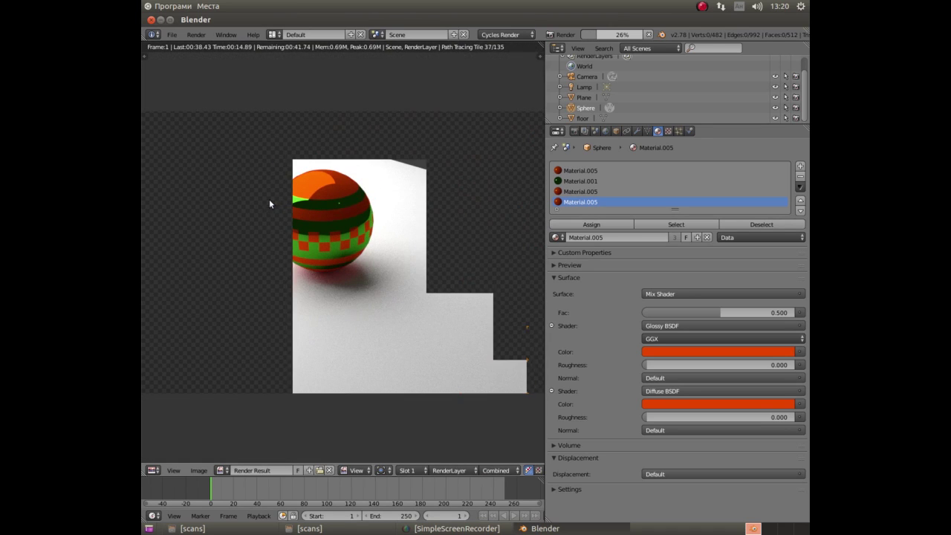
pyautogui.scroll(2, 268, 199)
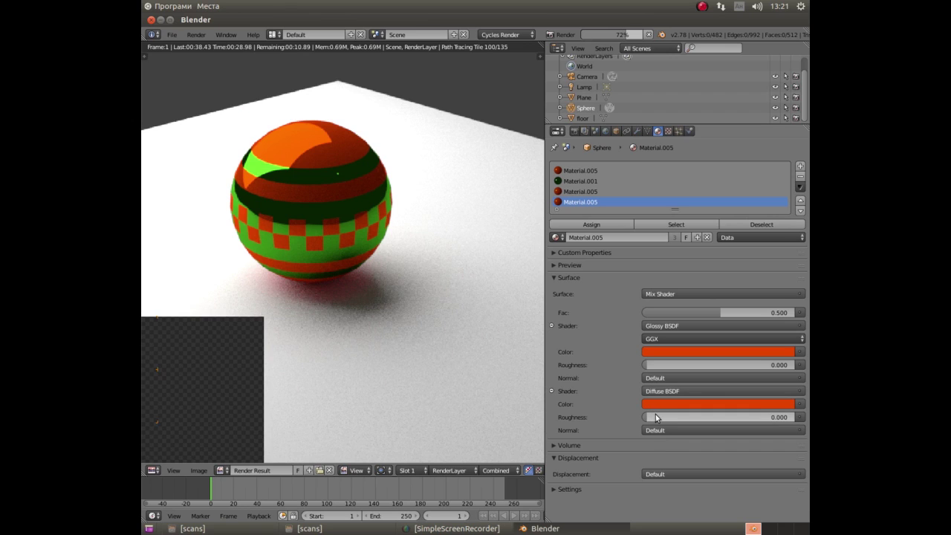
# Raise Material.005's Diffuse roughness to 1.000, then display the green Material.001 settings.
pyautogui.moveTo(645, 419); pyautogui.dragTo(795, 418)
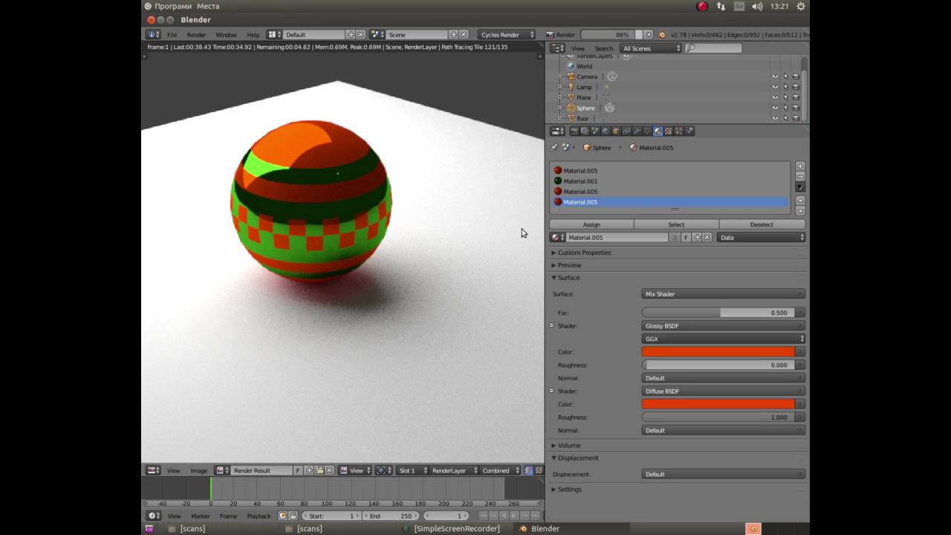
pyautogui.click(563, 191)
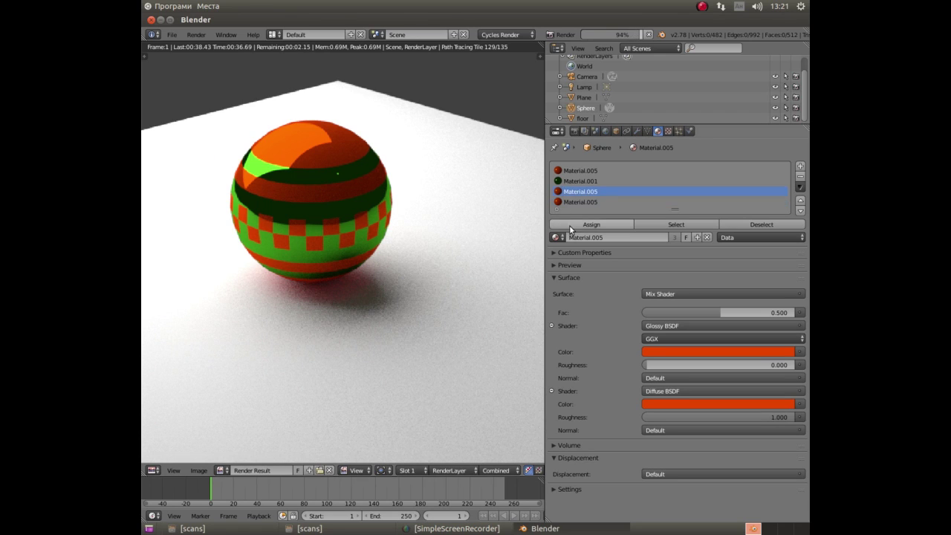
pyautogui.click(577, 202)
pyautogui.click(584, 223)
pyautogui.click(583, 181)
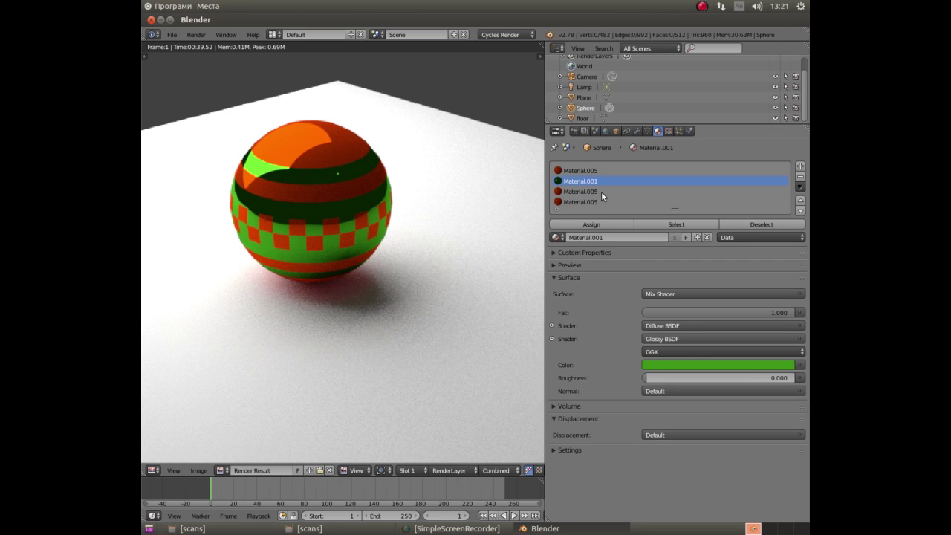
pyautogui.click(574, 192)
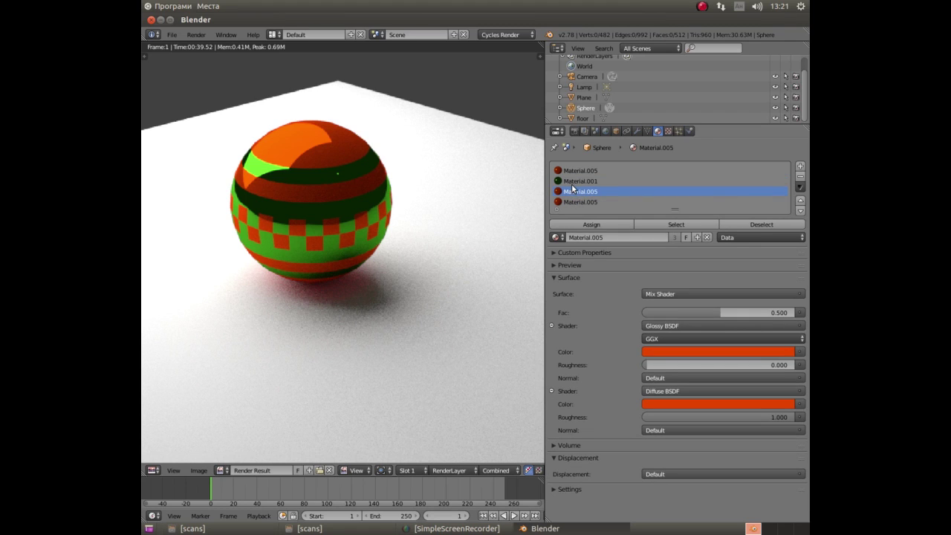
pyautogui.click(577, 182)
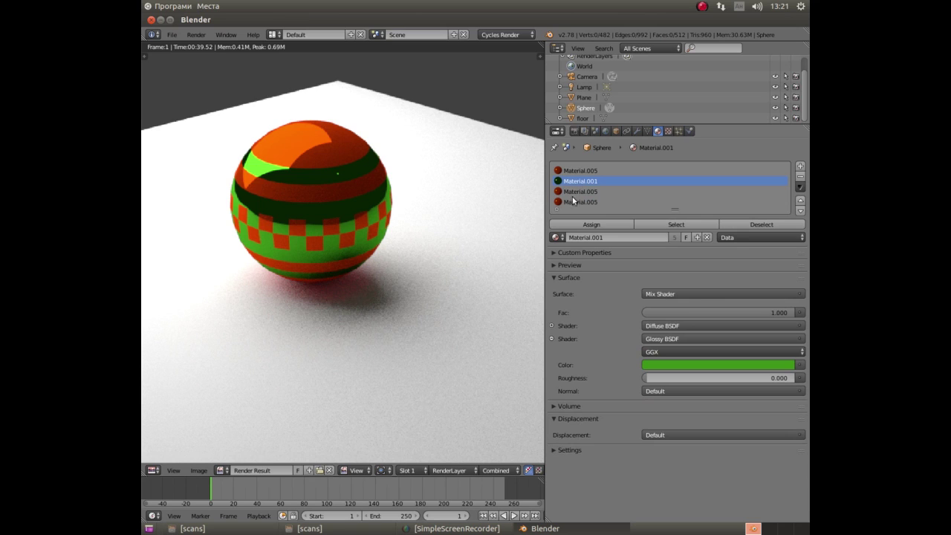
# Switch Material.001's first shader to Glossy BSDF and eyedrop the green colour into it.
pyautogui.click(679, 327)
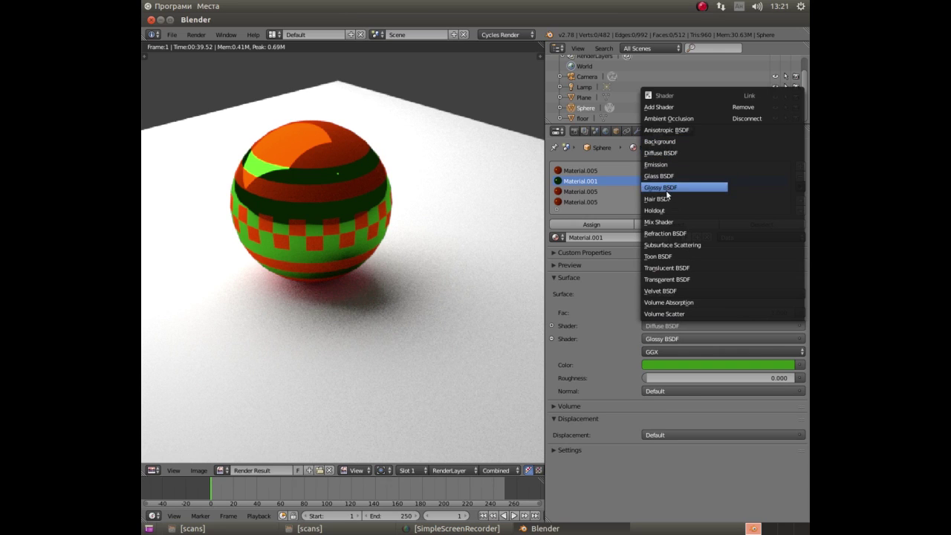
pyautogui.click(667, 188)
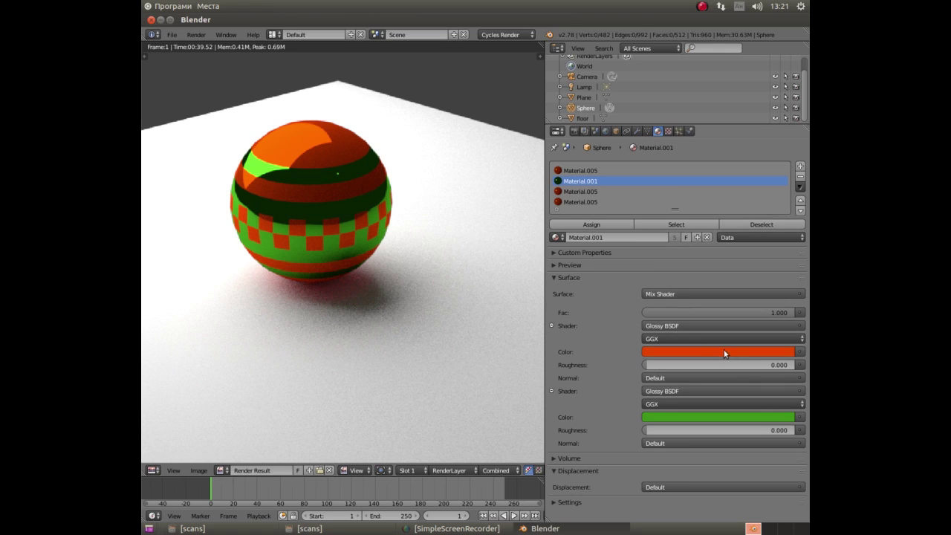
pyautogui.click(783, 416)
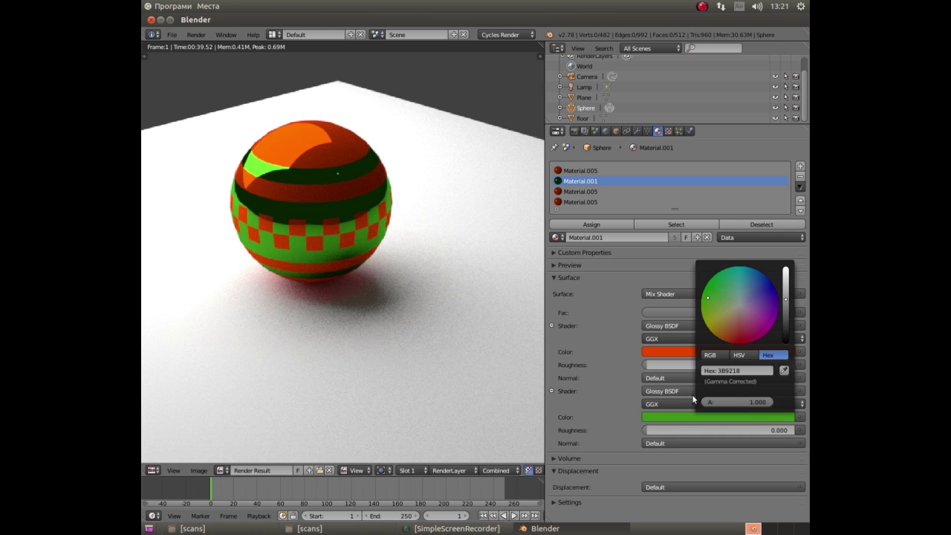
pyautogui.click(673, 347)
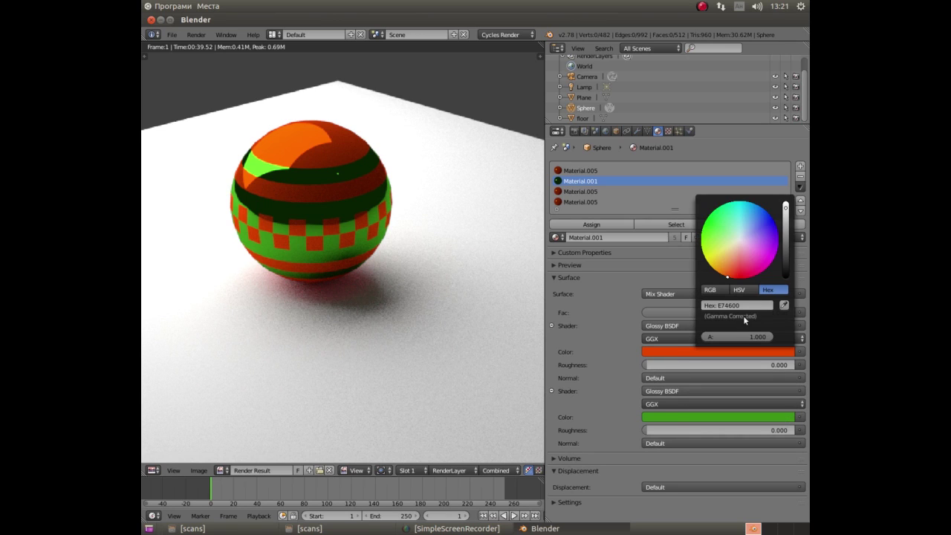
pyautogui.click(784, 305)
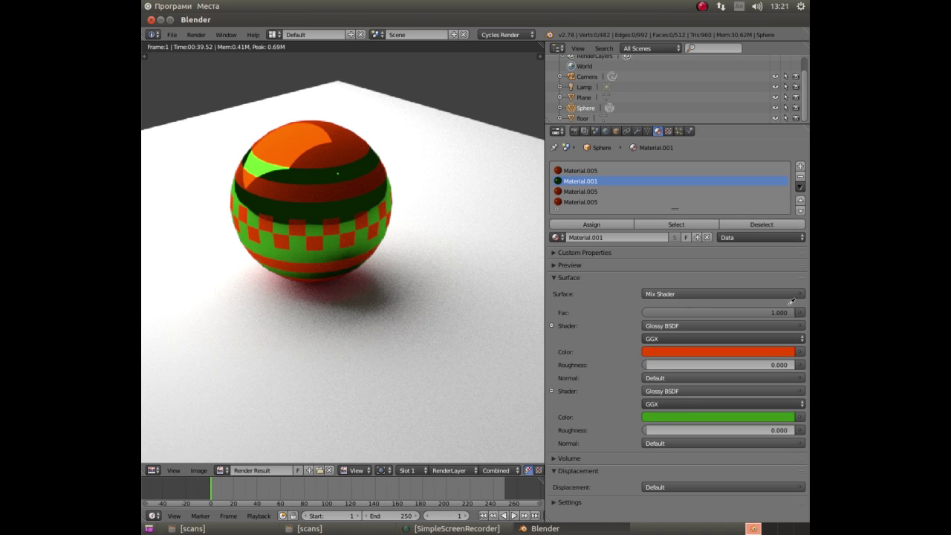
pyautogui.click(765, 418)
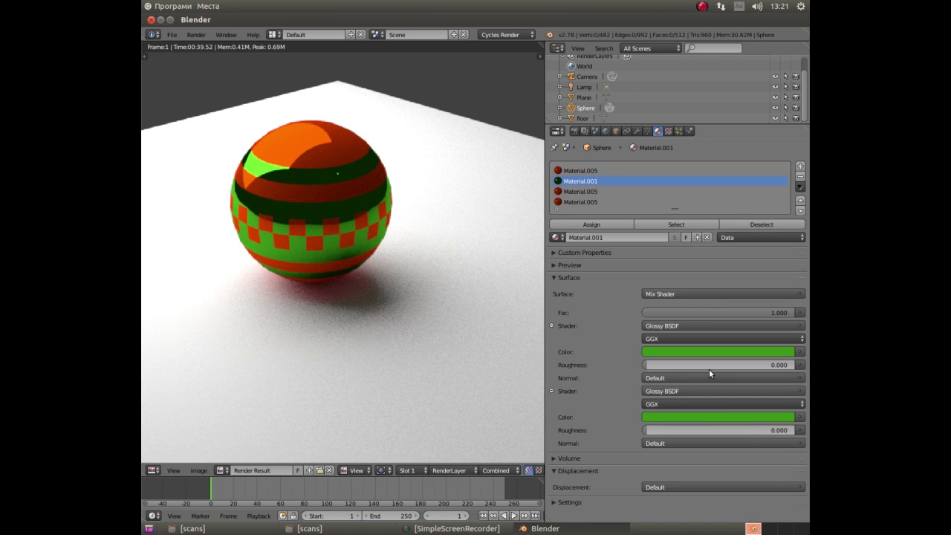
# Set Material.001's second shader to Diffuse BSDF and render the scene.
pyautogui.click(700, 391)
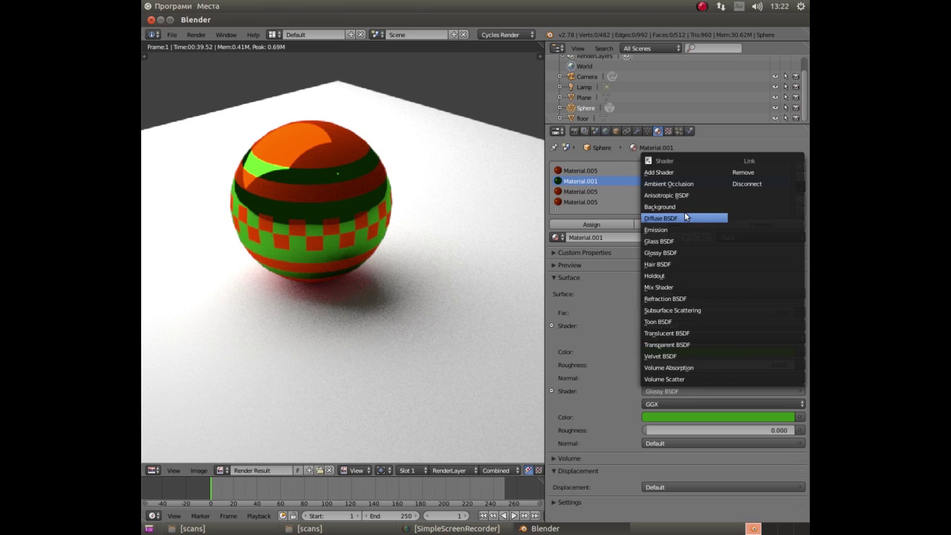
pyautogui.click(685, 217)
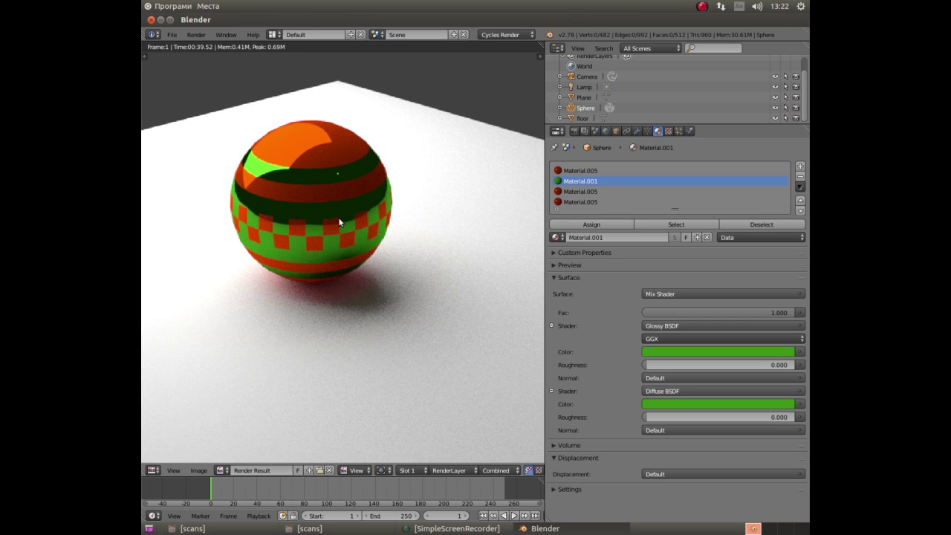
pyautogui.press('F12')
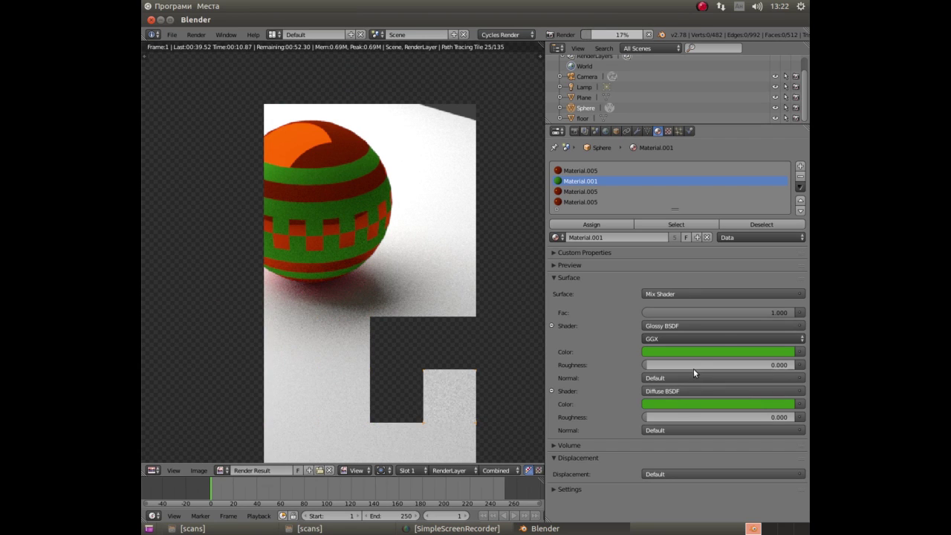
# Enter 0.5 as the green material's Mix Shader factor, leave the render view, and re-render.
pyautogui.click(734, 312)
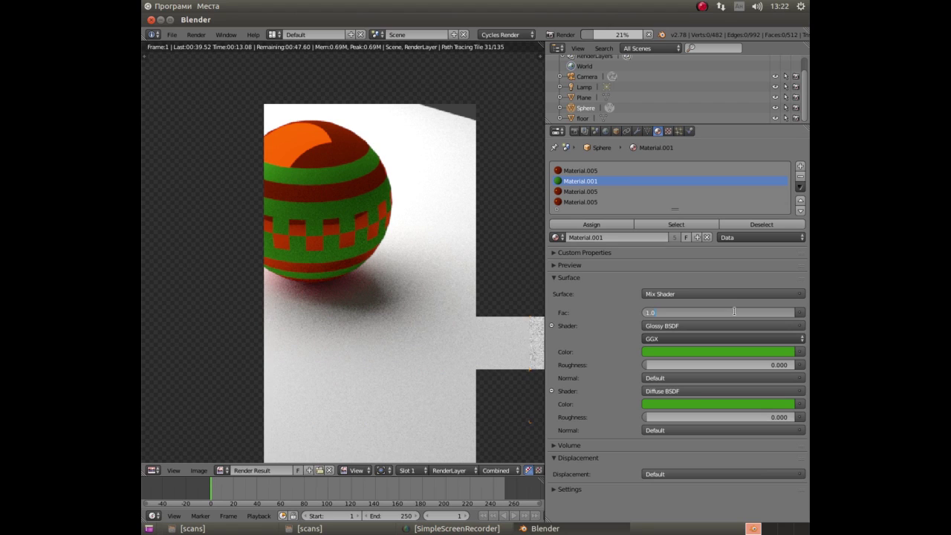
pyautogui.write('.5')
pyautogui.press('Return')
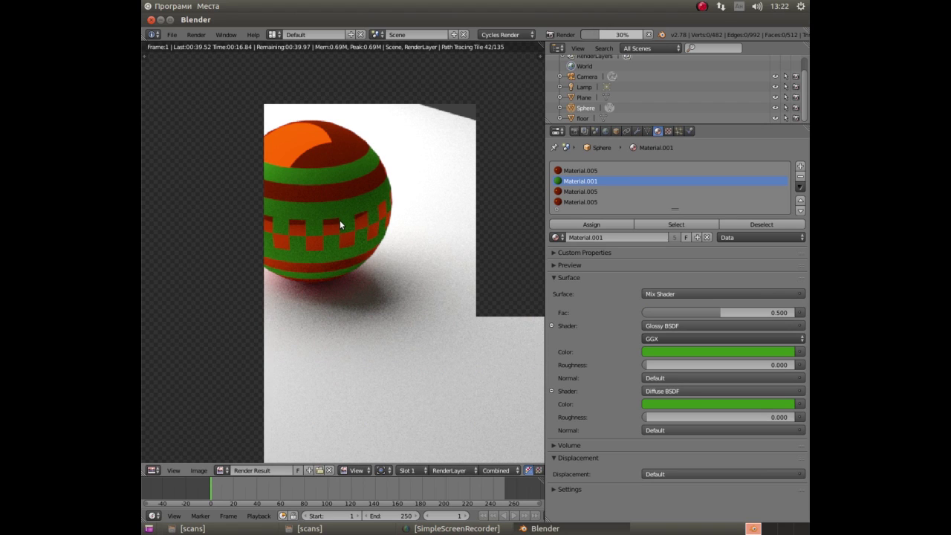
pyautogui.press('Escape')
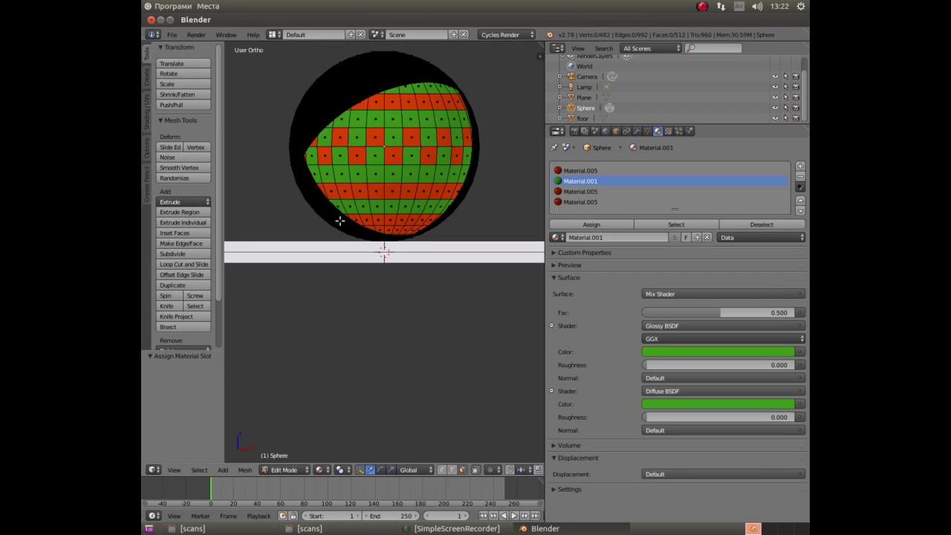
pyautogui.press('F12')
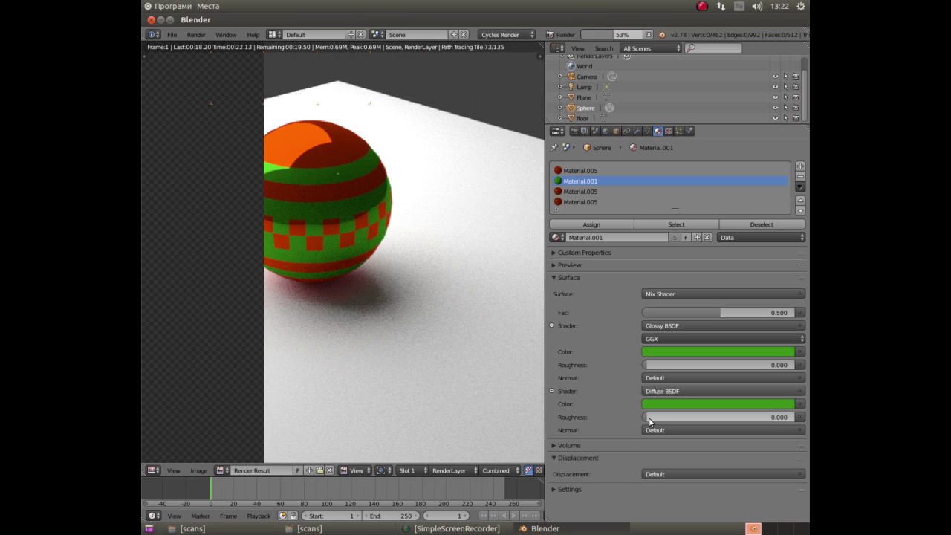
# Raise the green material's Diffuse BSDF roughness to 1.000, assign it, and re-render the sphere.
pyautogui.moveTo(644, 416); pyautogui.dragTo(797, 417)
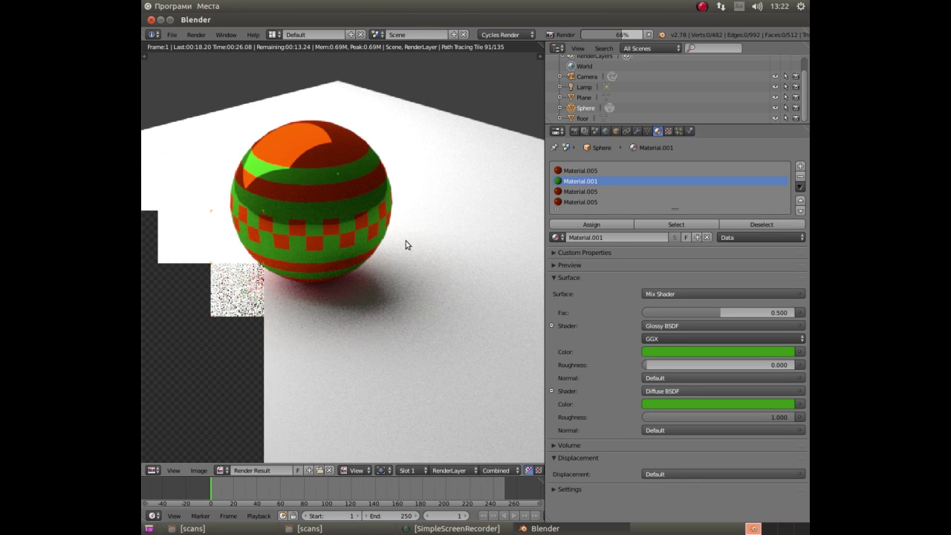
pyautogui.click(594, 224)
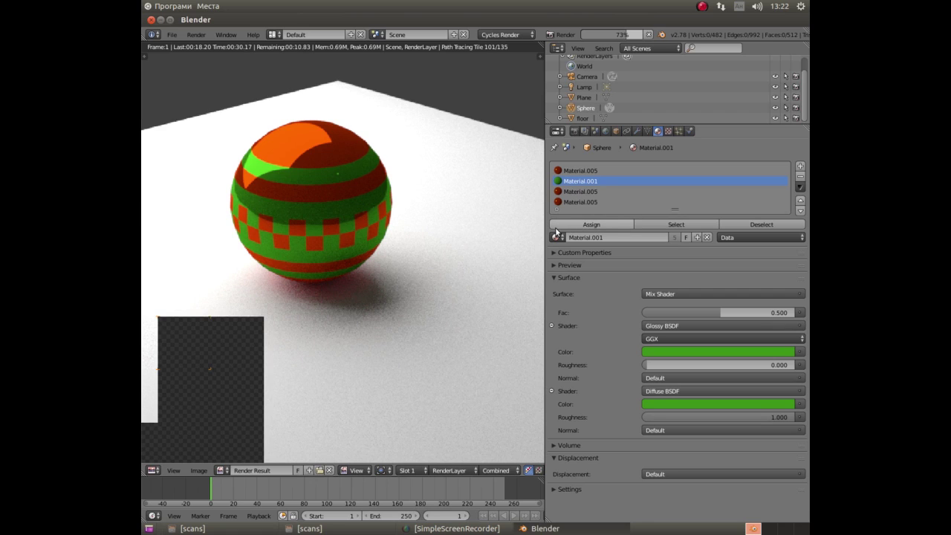
pyautogui.click(573, 171)
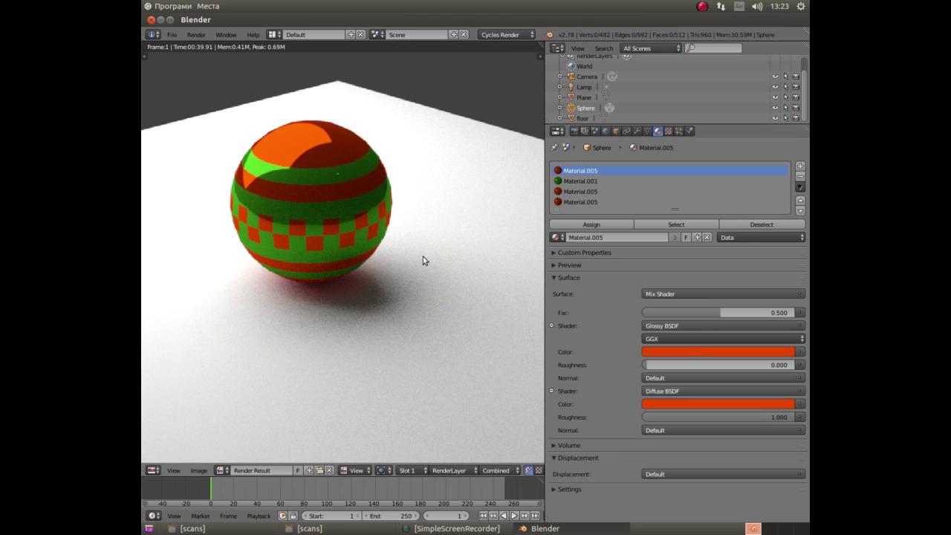
pyautogui.press('Escape')
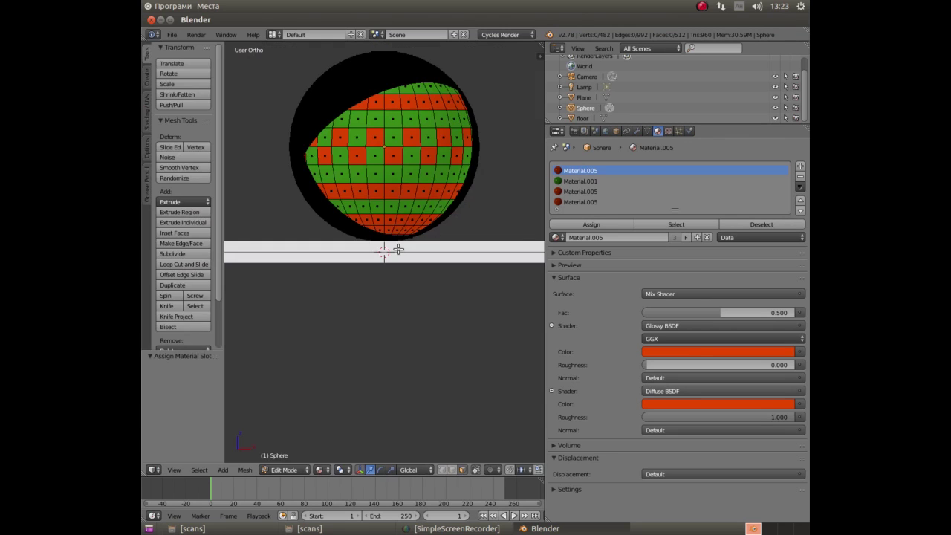
pyautogui.press('F12')
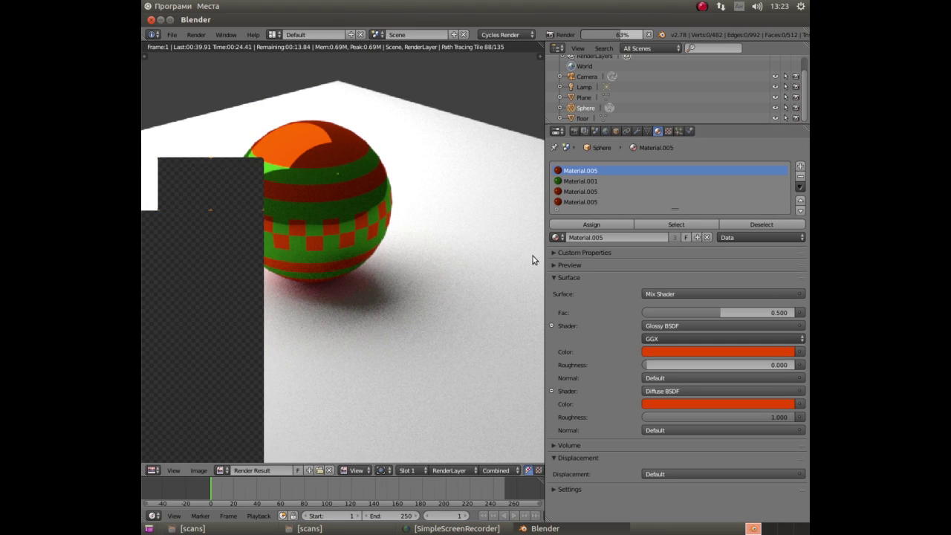
# Brighten Material.001's Glossy colour to full-value green 67FF2A.
pyautogui.click(576, 182)
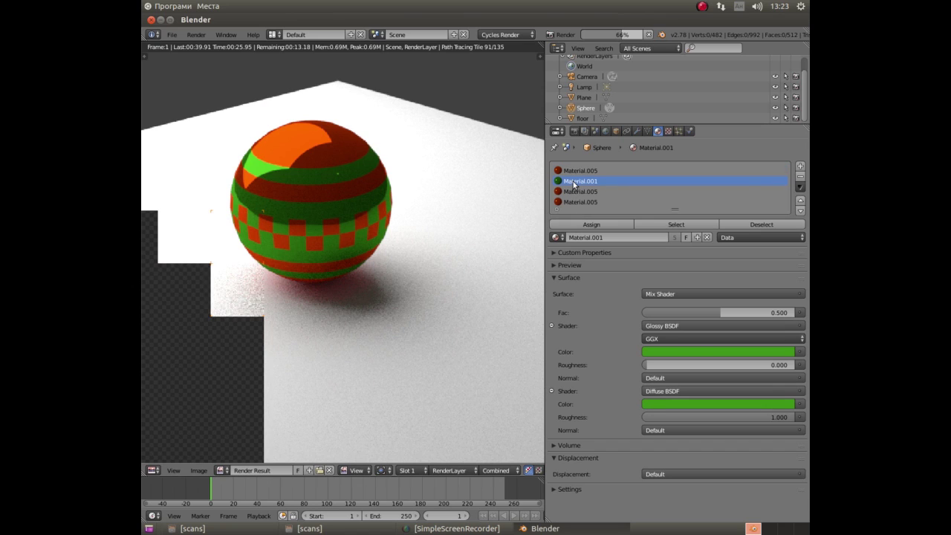
pyautogui.click(697, 352)
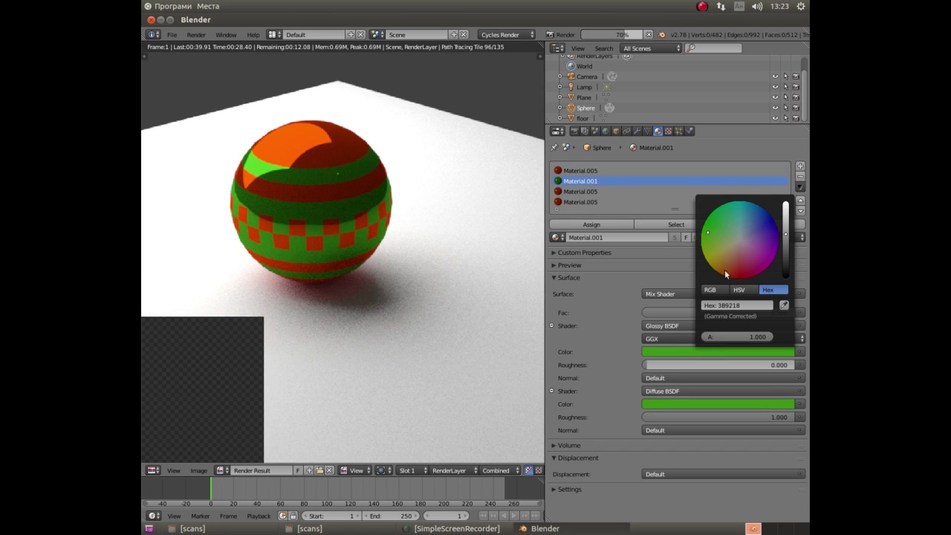
pyautogui.moveTo(788, 231)
pyautogui.mouseDown()
pyautogui.moveTo(786, 204)
pyautogui.moveTo(787, 219)
pyautogui.mouseUp()
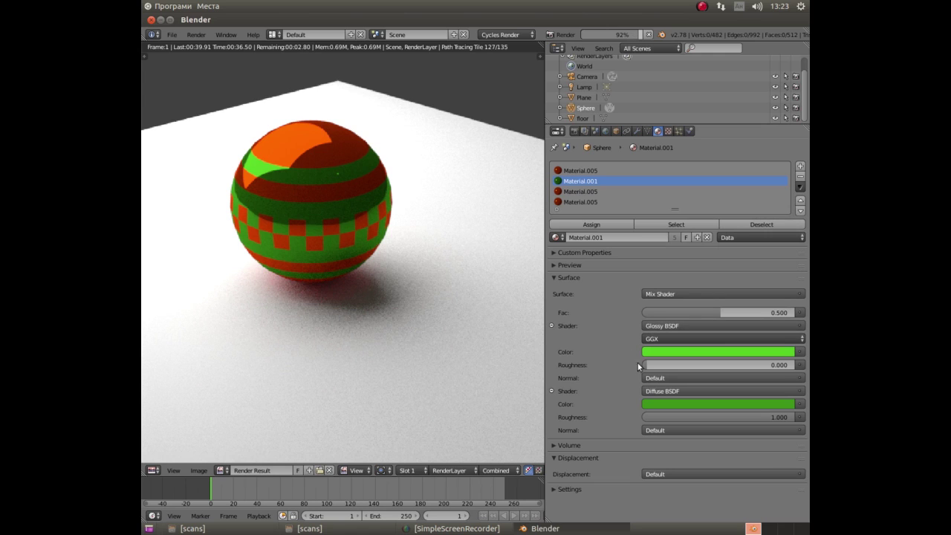
# Eyedrop the bright glossy green into the Diffuse colour and render again.
pyautogui.click(766, 403)
pyautogui.click(785, 359)
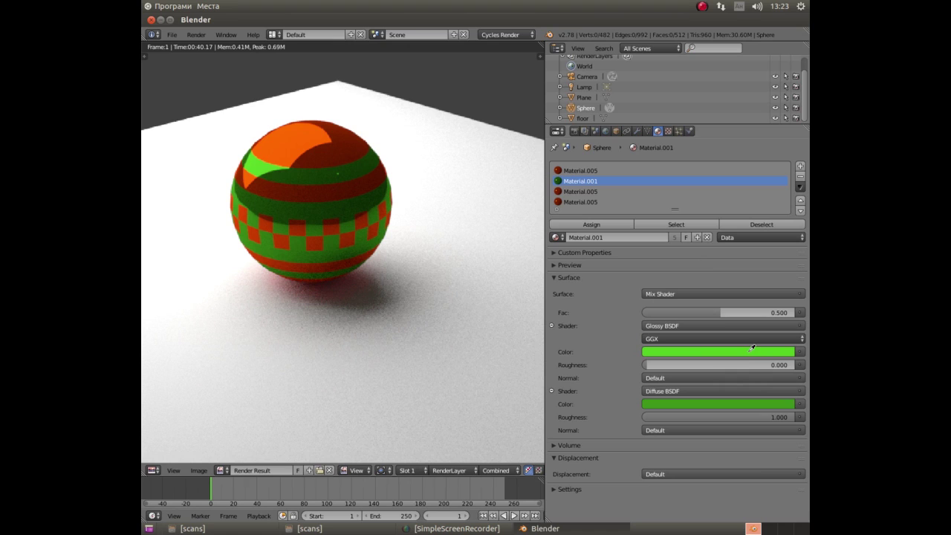
pyautogui.click(747, 351)
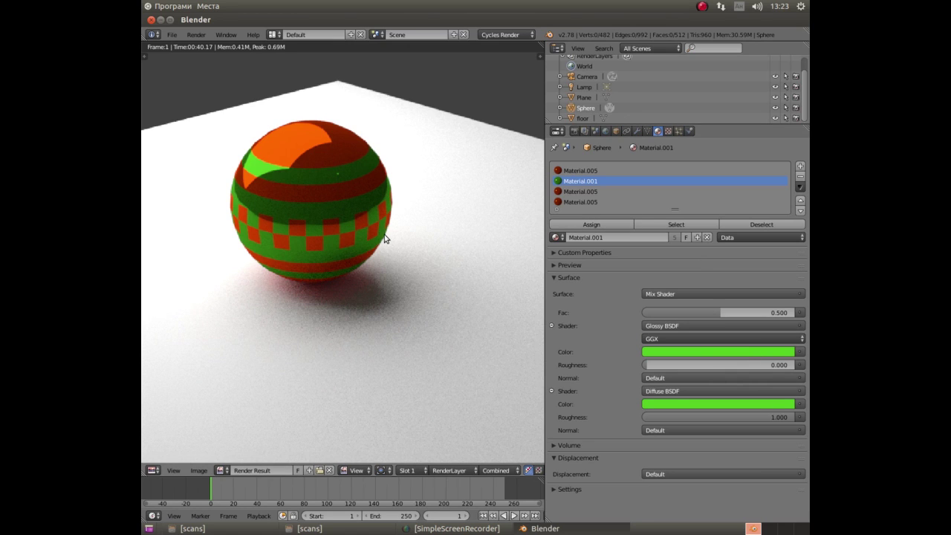
pyautogui.press('F12')
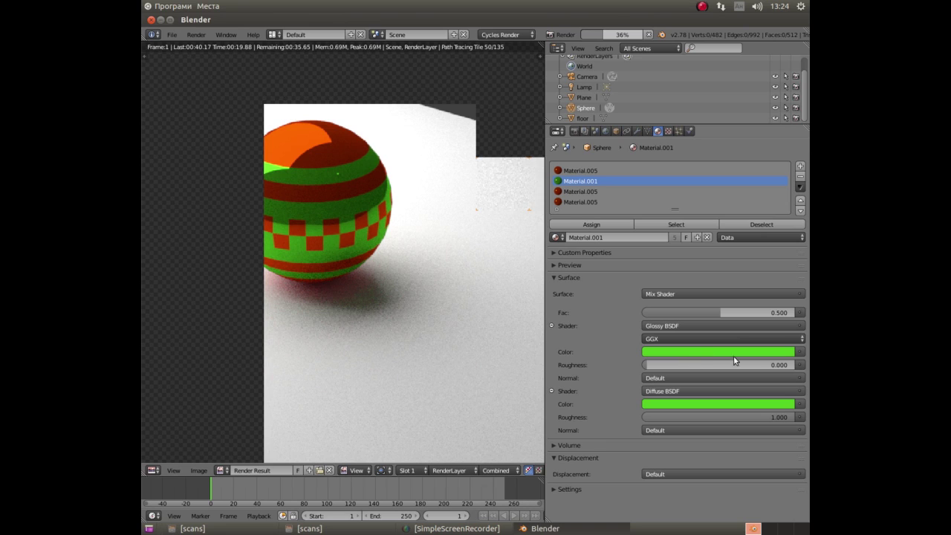
# Set Material.001's Glossy roughness to 0.250 and assign it to the selected faces.
pyautogui.click(748, 369)
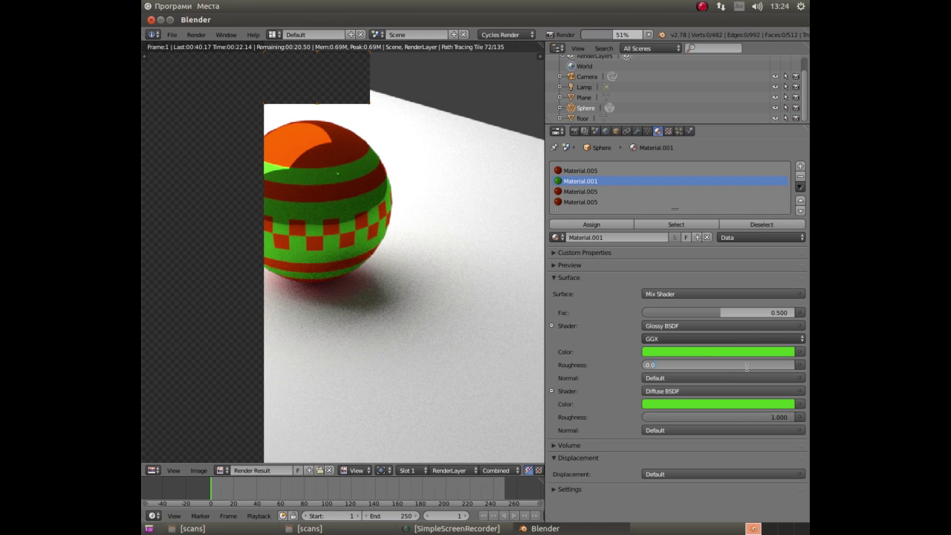
pyautogui.write('2')
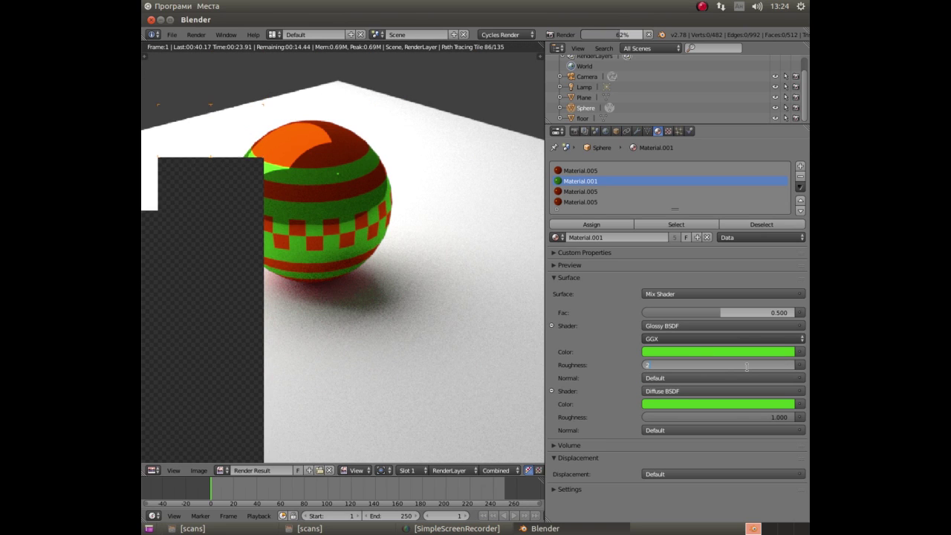
pyautogui.press('BackSpace')
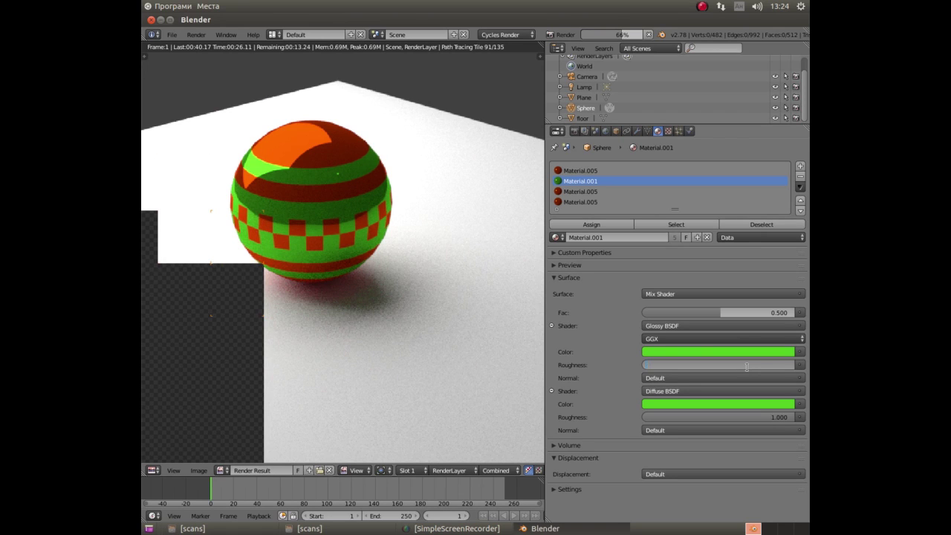
pyautogui.write('.250')
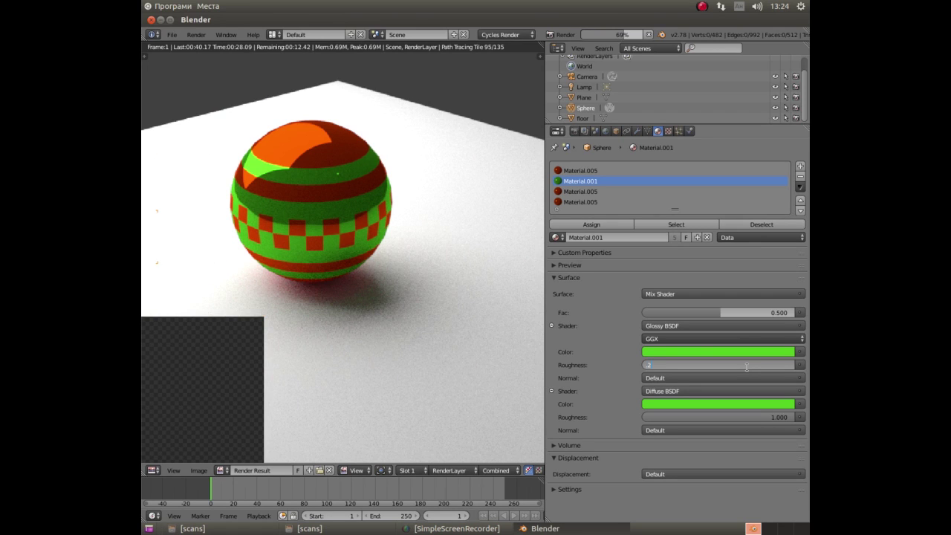
pyautogui.press('Return')
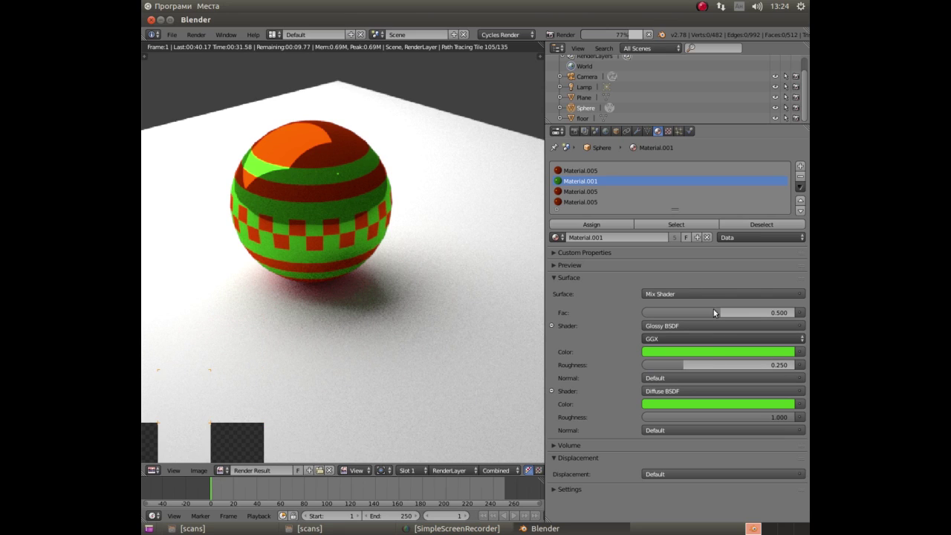
pyautogui.click(588, 223)
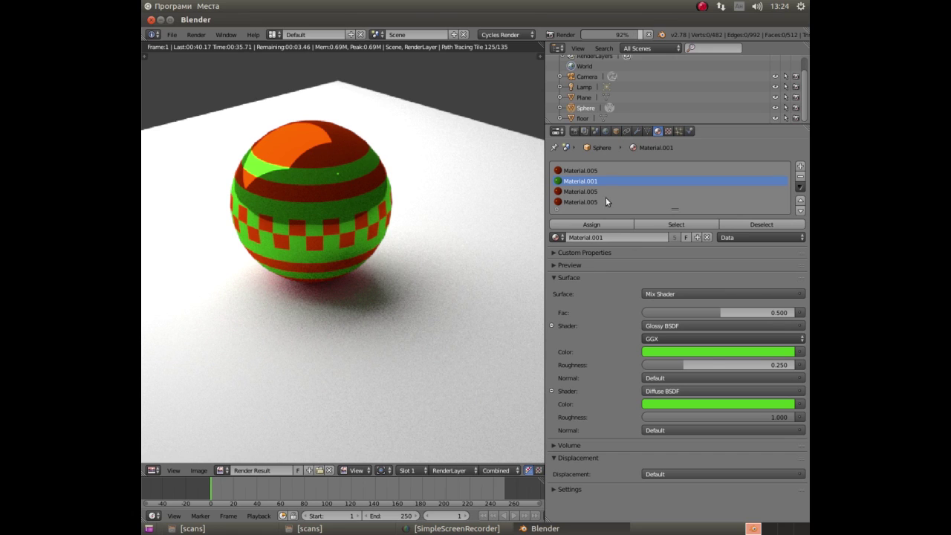
pyautogui.click(580, 171)
# Give red Material.005 a Glossy roughness of 0.250, assign it, and start a new render.
pyautogui.moveTo(781, 365); pyautogui.dragTo(781, 369)
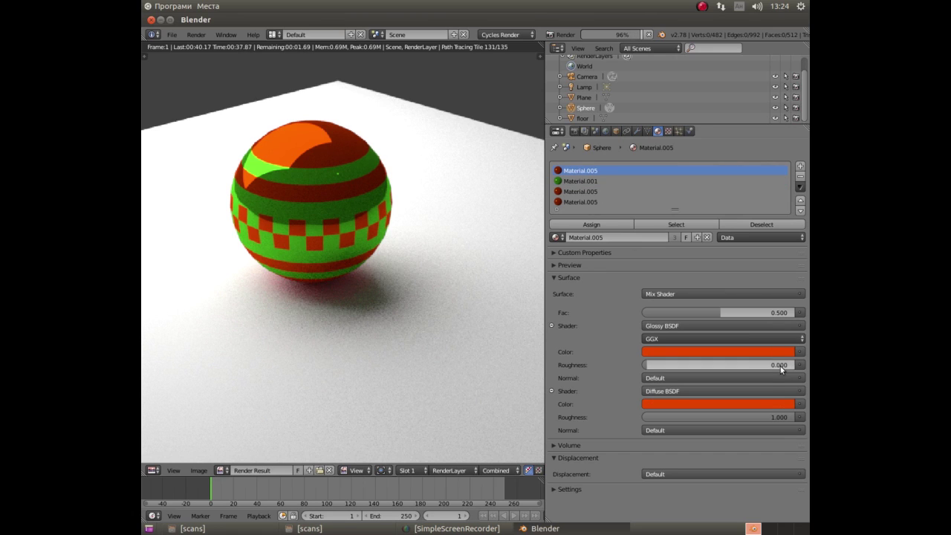
pyautogui.click(779, 366)
pyautogui.press('BackSpace')
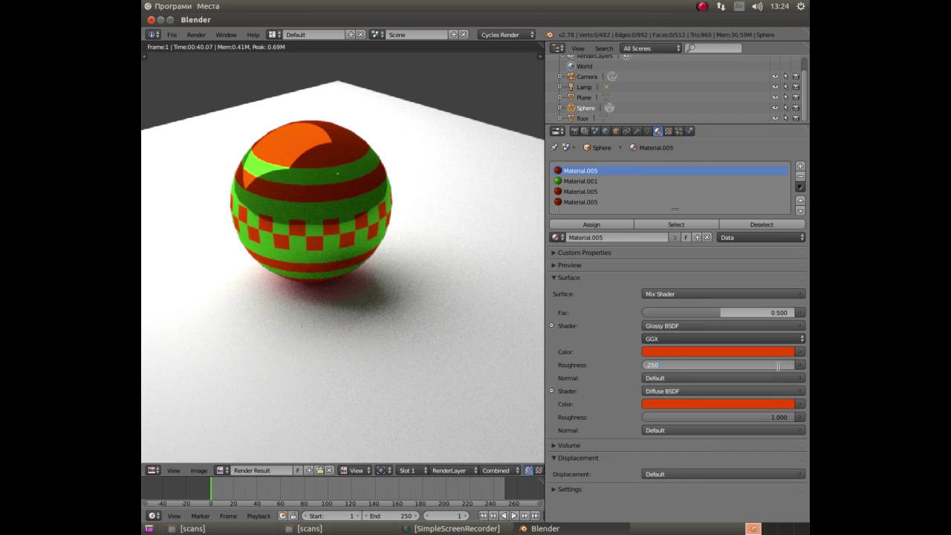
pyautogui.press('Return')
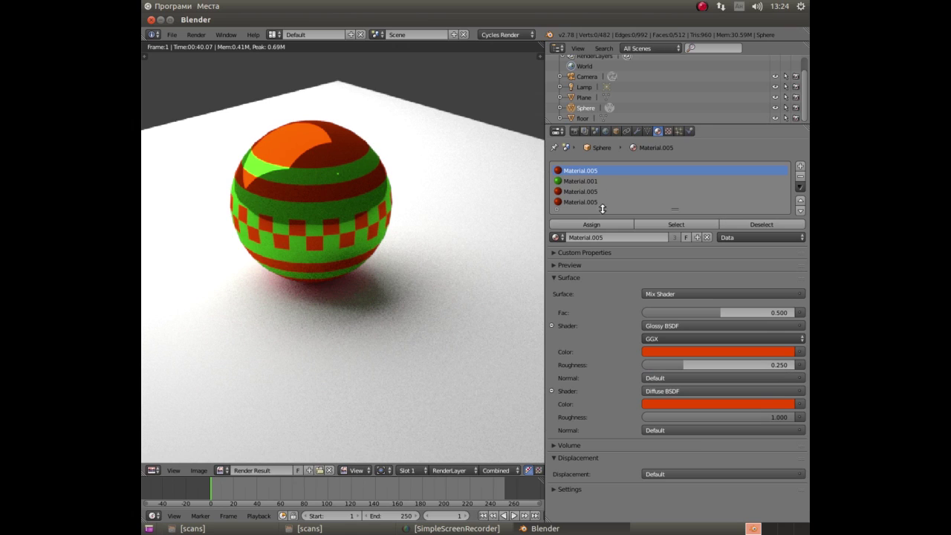
pyautogui.click(590, 222)
pyautogui.click(580, 191)
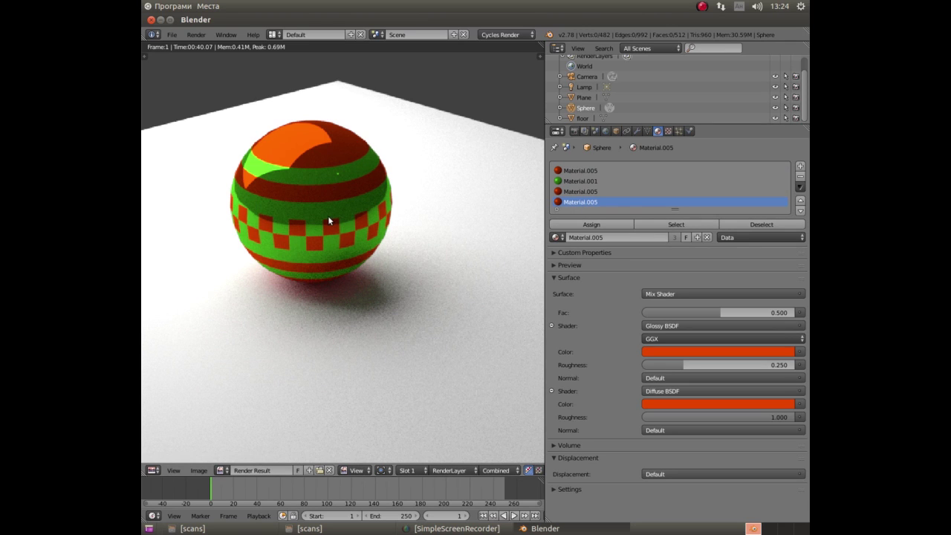
pyautogui.press('F12')
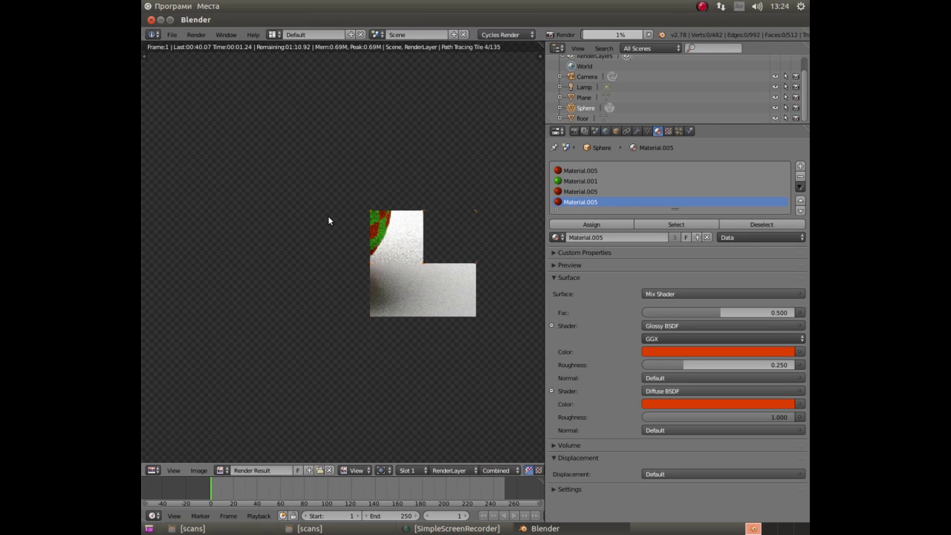
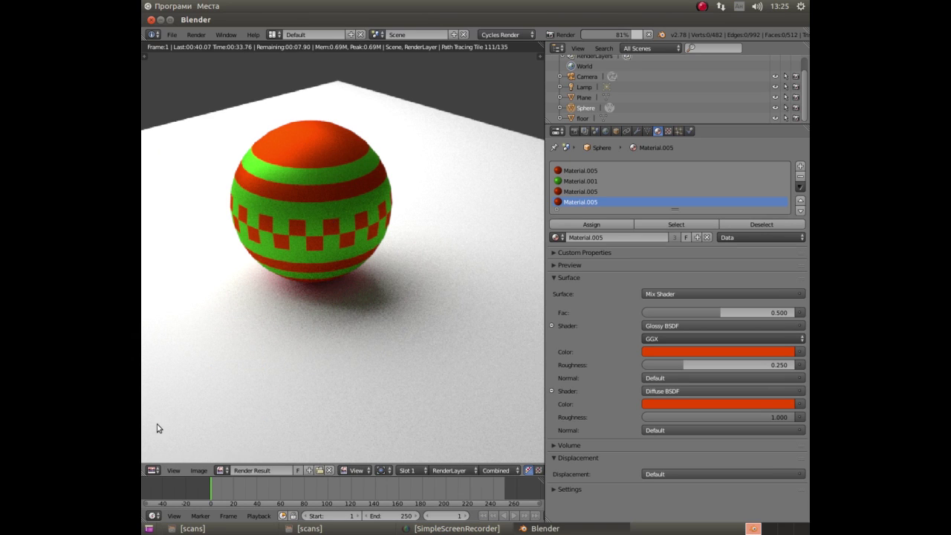
# Switch the render area to the Node Editor and add a Fresnel input node to Material.005.
pyautogui.click(152, 470)
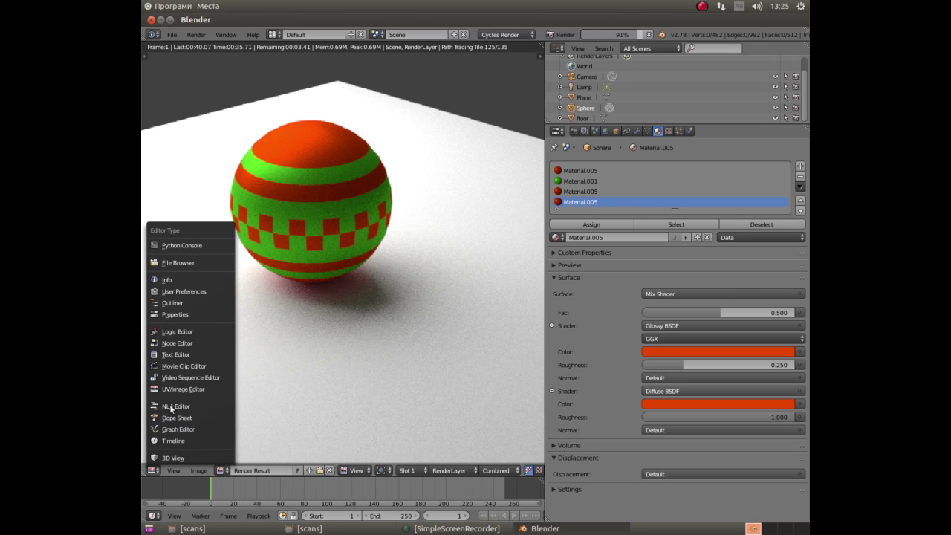
pyautogui.click(172, 346)
pyautogui.scroll(-3, 220, 316)
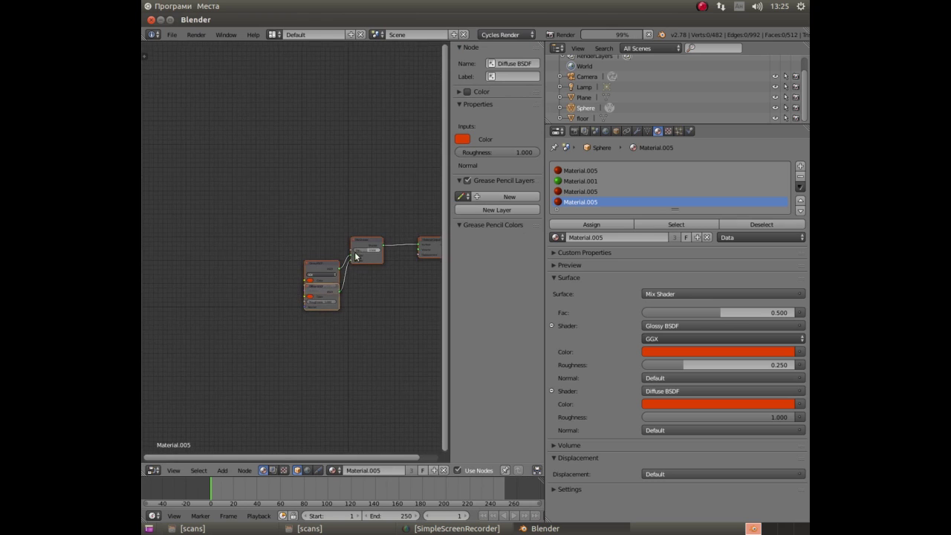
pyautogui.scroll(1, 365, 254)
pyautogui.scroll(1, 364, 253)
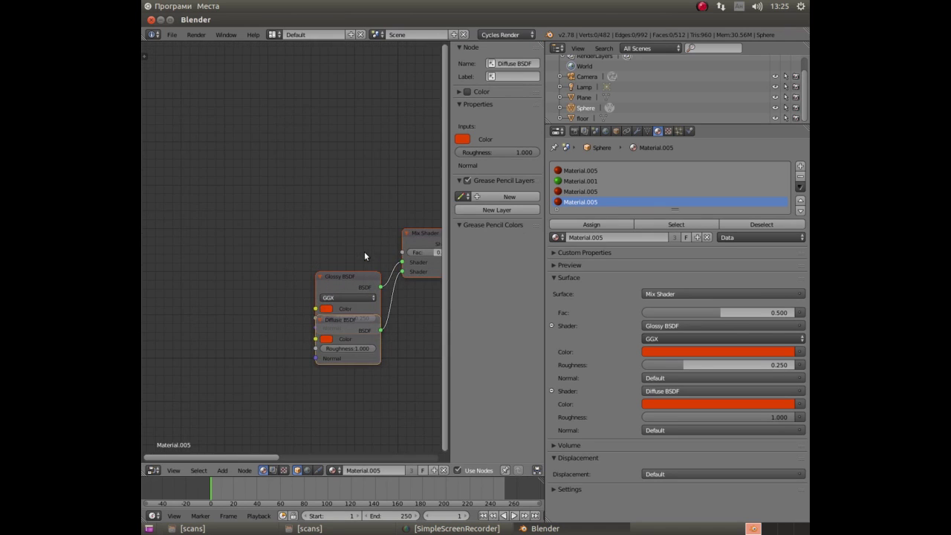
pyautogui.scroll(1, 364, 253)
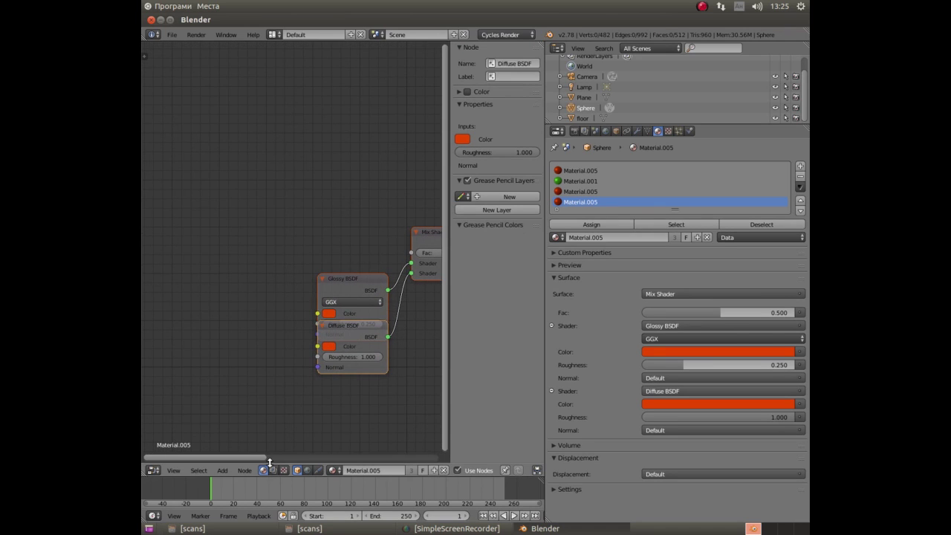
pyautogui.click(225, 469)
pyautogui.moveTo(239, 448)
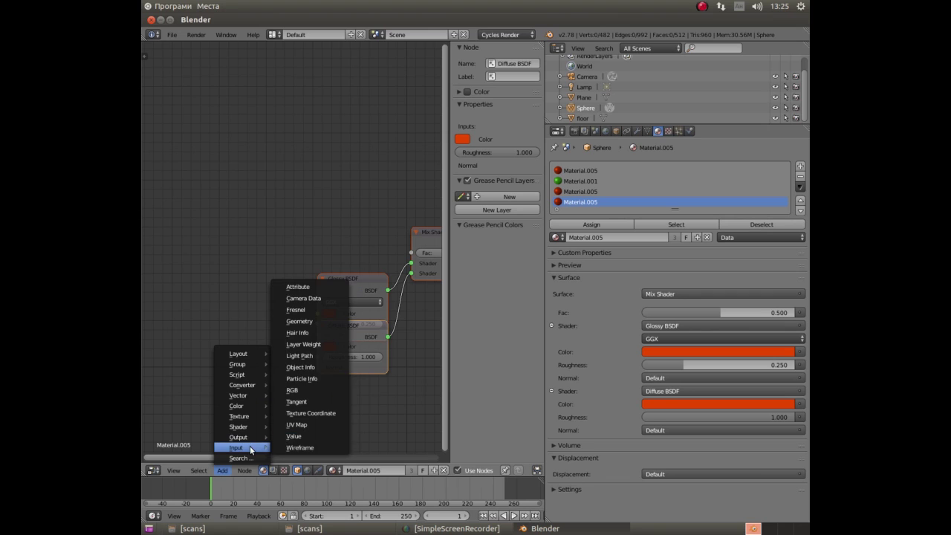
pyautogui.click(303, 309)
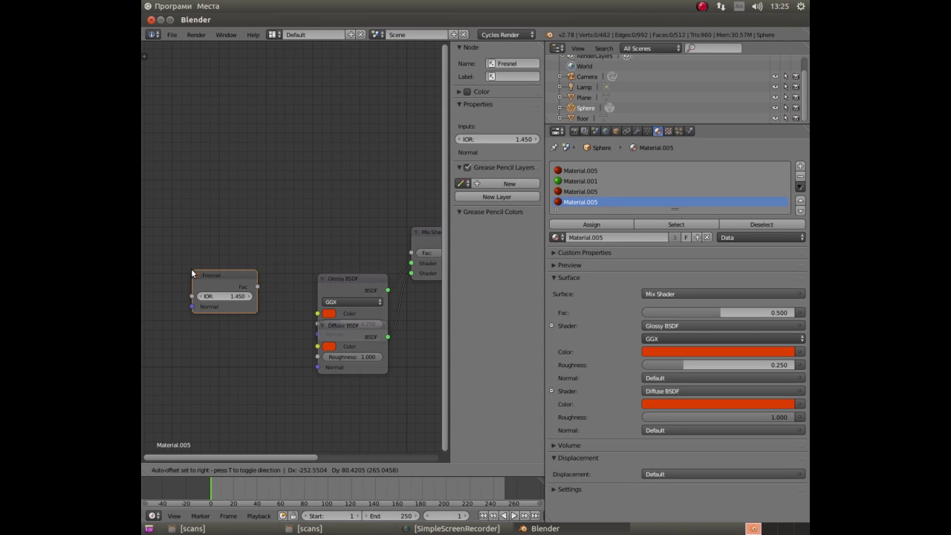
pyautogui.click(193, 284)
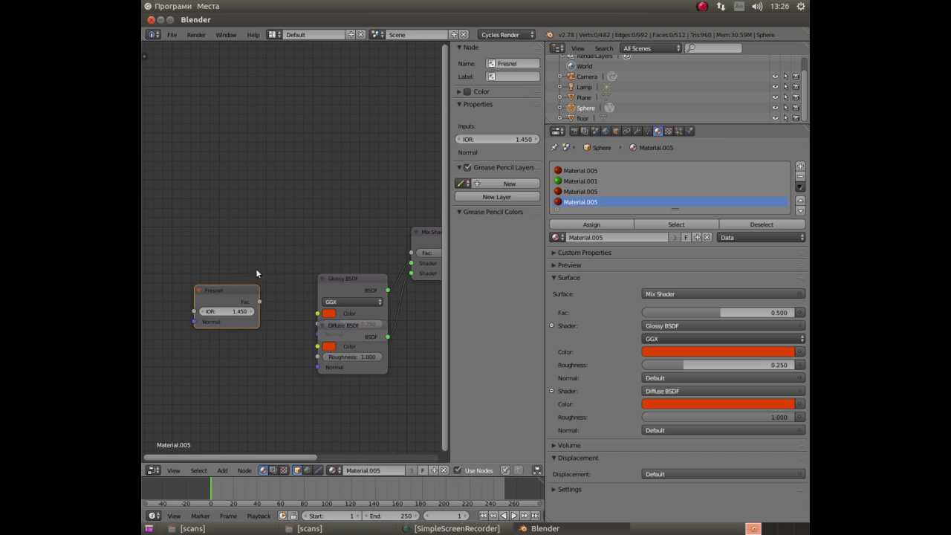
# Set the Glossy BSDF roughness to 0 and link Fresnel Fac to the Diffuse BSDF roughness.
pyautogui.moveTo(326, 280); pyautogui.dragTo(313, 239)
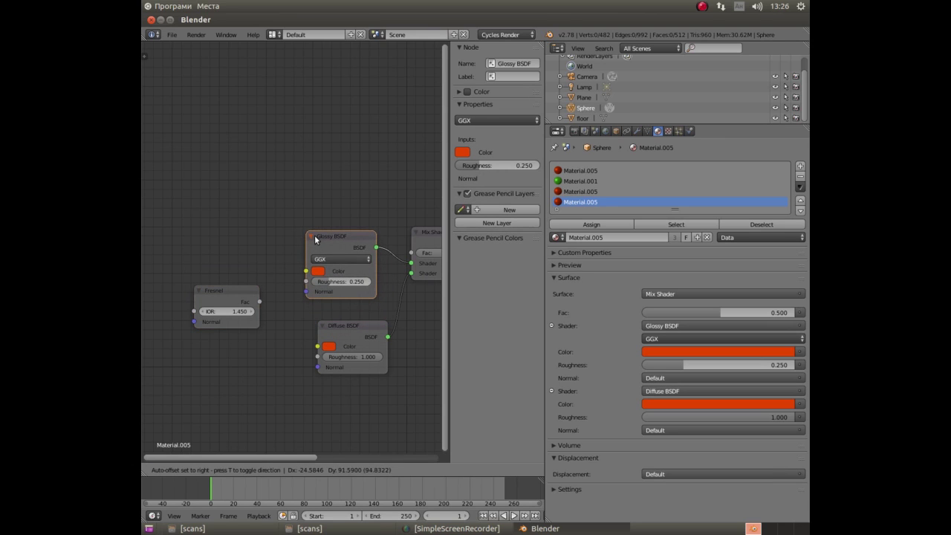
pyautogui.moveTo(327, 282); pyautogui.dragTo(298, 283)
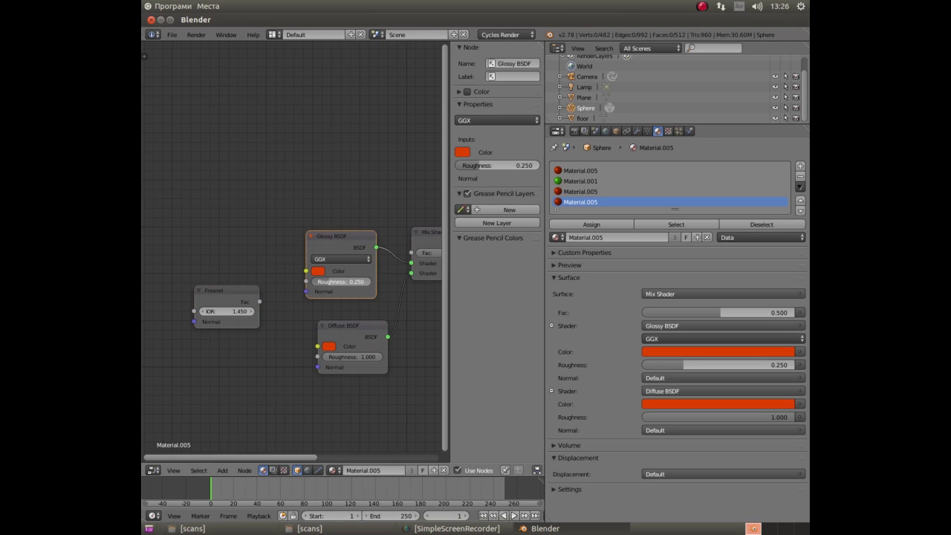
pyautogui.click(339, 281)
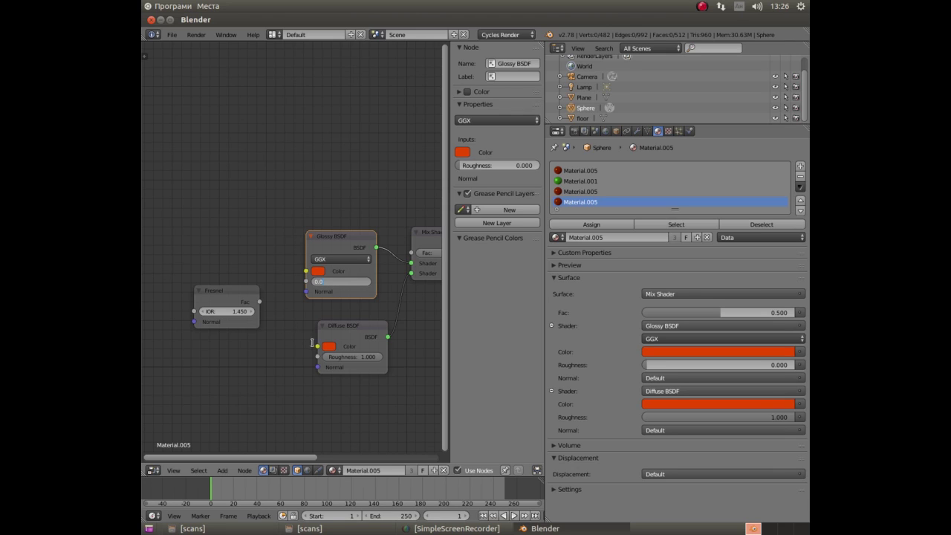
pyautogui.moveTo(260, 301)
pyautogui.mouseDown()
pyautogui.moveTo(315, 346)
pyautogui.moveTo(315, 358)
pyautogui.mouseUp()
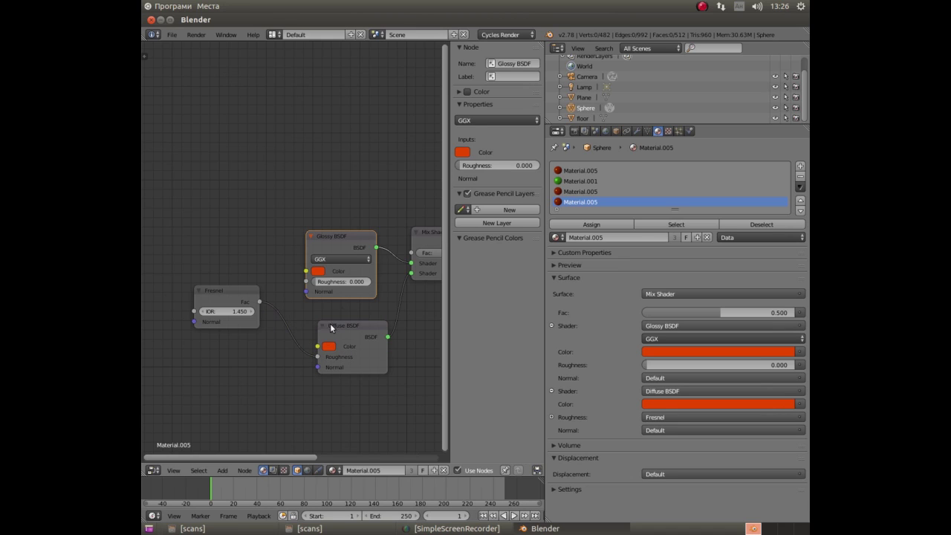
pyautogui.click(569, 191)
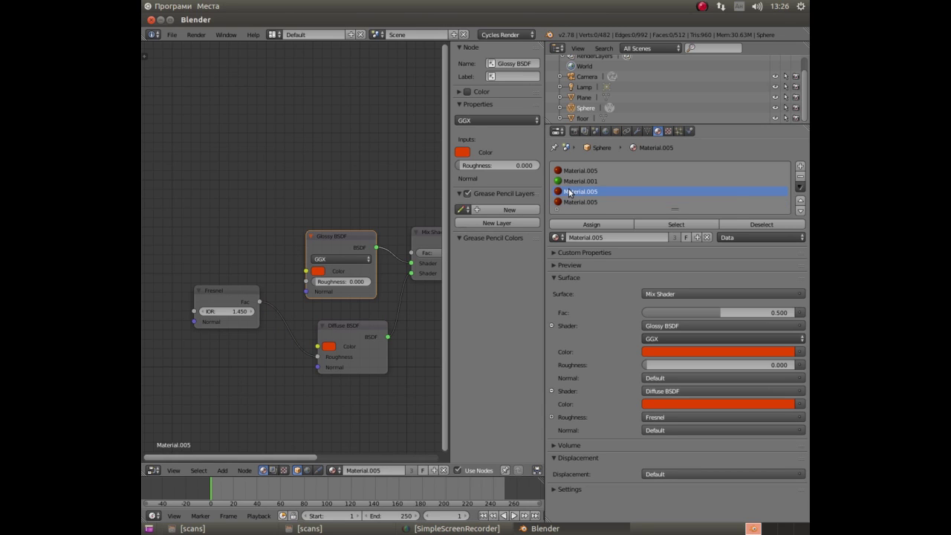
# In green Material.001, add Fresnel driving diffuse roughness and glossy colour, with glossy roughness 0.
pyautogui.click(569, 181)
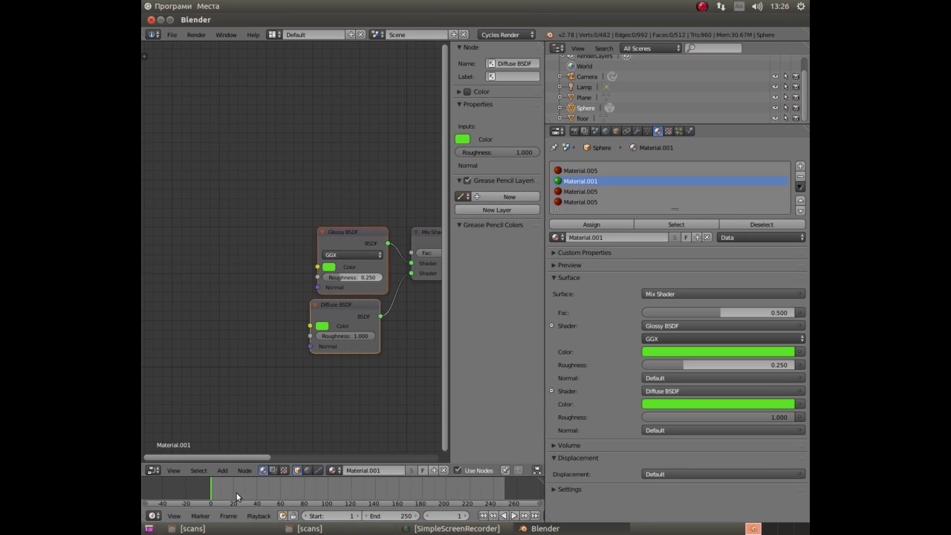
pyautogui.click(220, 470)
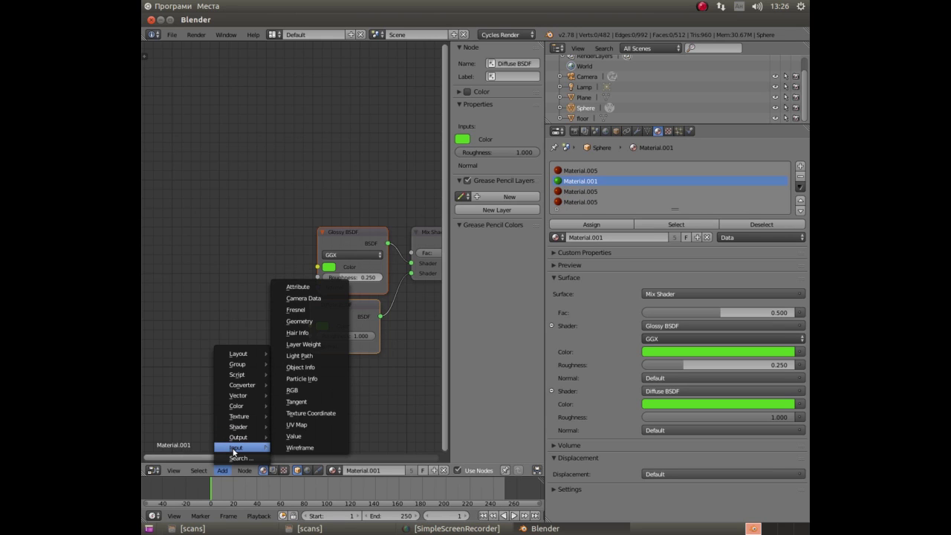
pyautogui.moveTo(240, 447)
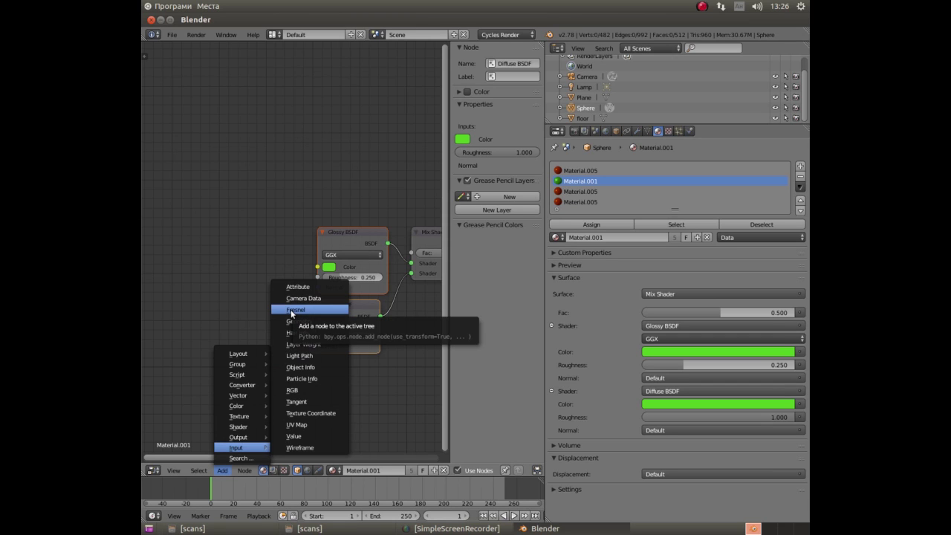
pyautogui.click(291, 311)
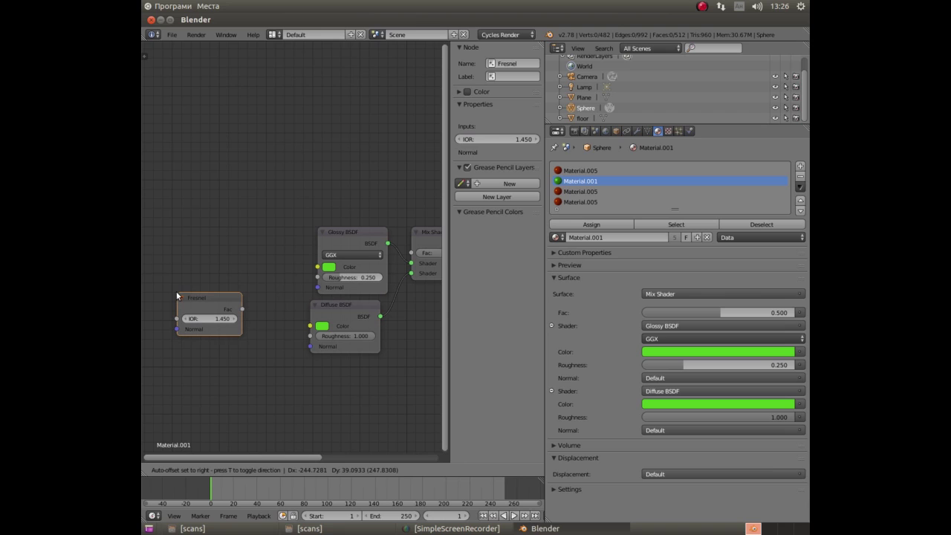
pyautogui.click(177, 295)
pyautogui.moveTo(242, 309)
pyautogui.mouseDown()
pyautogui.moveTo(263, 330)
pyautogui.moveTo(311, 338)
pyautogui.mouseUp()
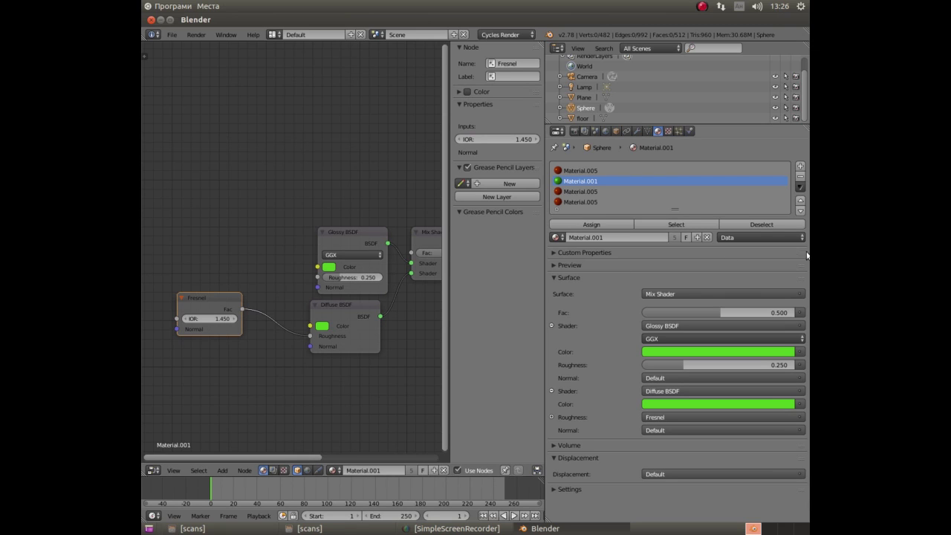
pyautogui.click(593, 225)
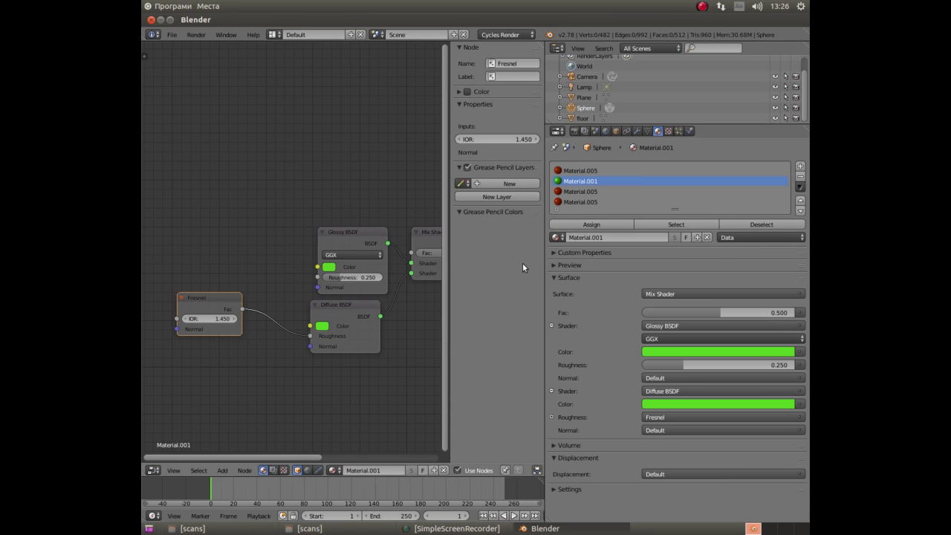
pyautogui.moveTo(336, 279); pyautogui.dragTo(383, 277)
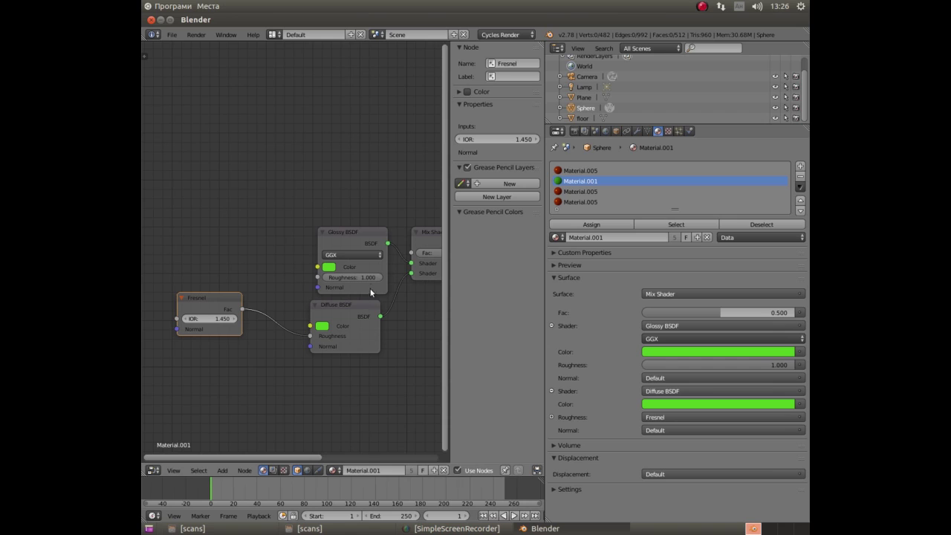
pyautogui.moveTo(374, 277); pyautogui.dragTo(319, 277)
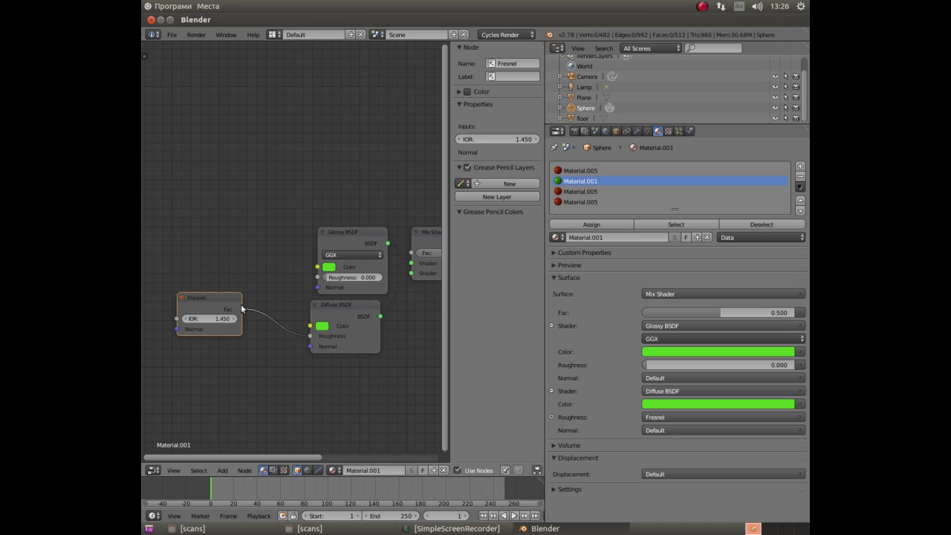
pyautogui.moveTo(241, 308); pyautogui.dragTo(317, 270)
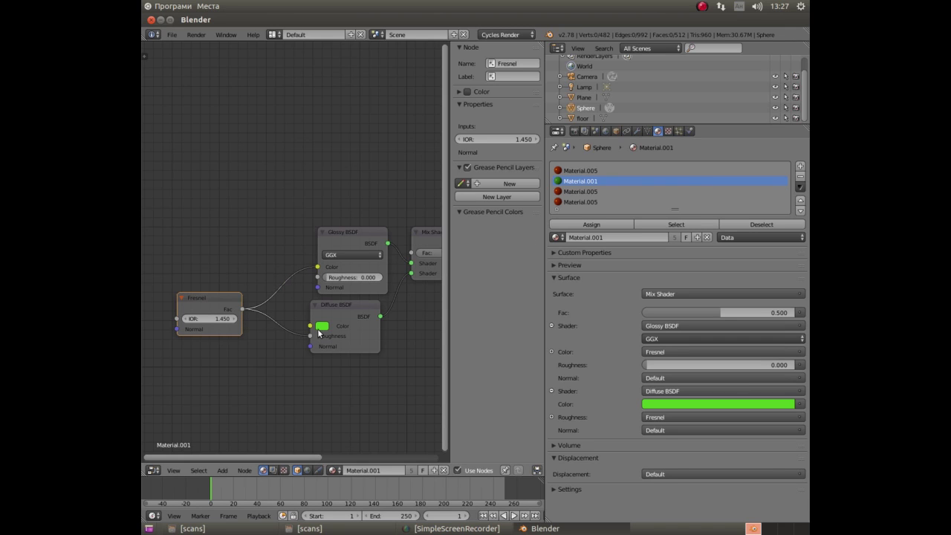
# Link Material.005's Fresnel to its Glossy BSDF colour, then return the area to the 3D view.
pyautogui.click(580, 170)
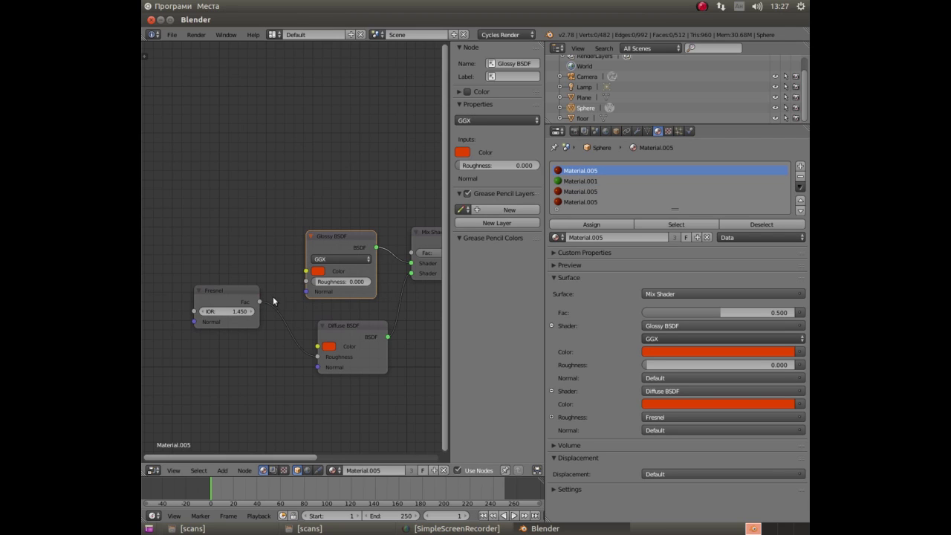
pyautogui.moveTo(263, 300); pyautogui.dragTo(303, 276)
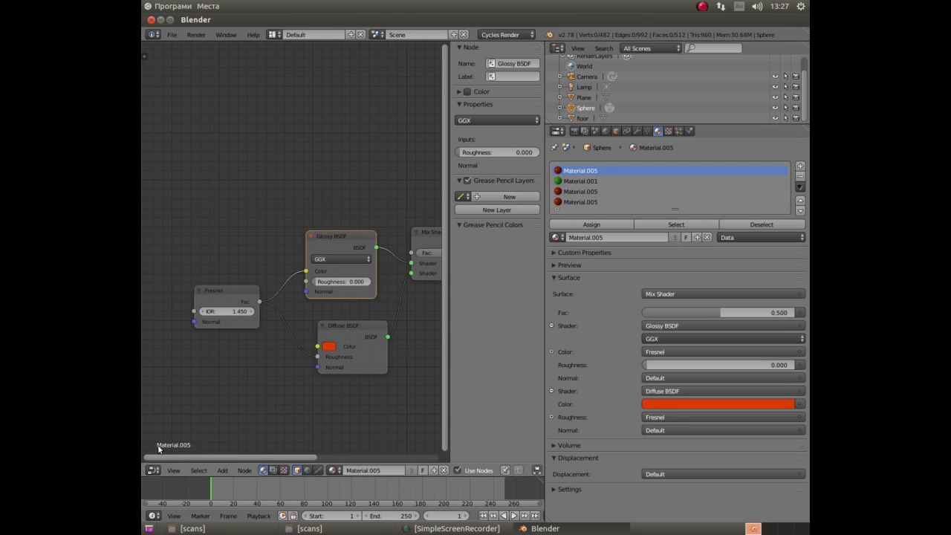
pyautogui.click(151, 471)
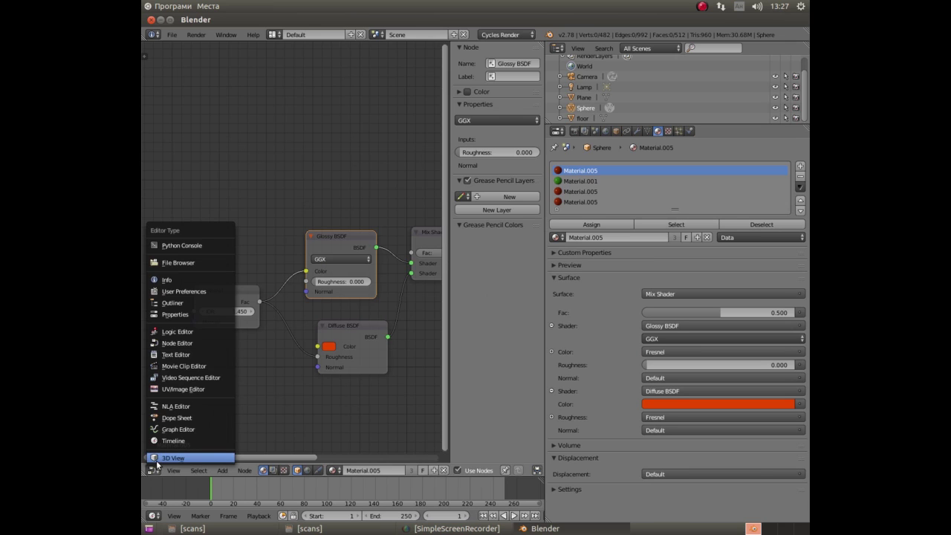
pyautogui.click(157, 461)
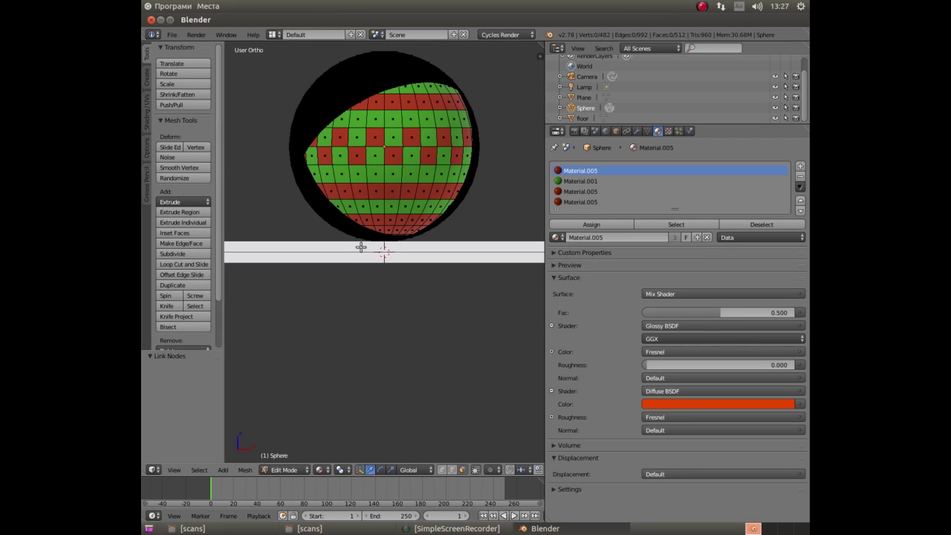
# Render the scene with F12 to check the Fresnel reflections on the red-and-green sphere.
pyautogui.press('F12')
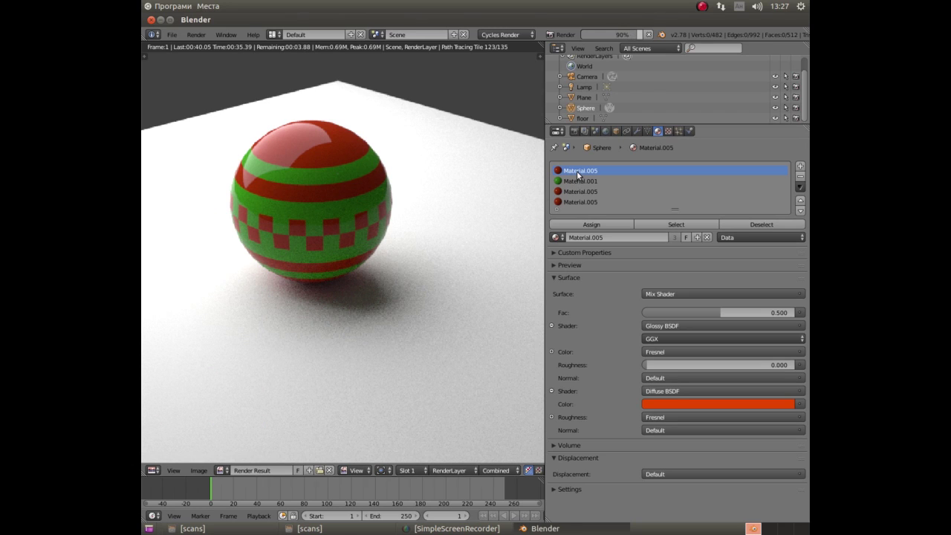
# Change Material.005's diffuse colour to magenta (E738C8) and brighten Material.001's green diffuse colour.
pyautogui.click(723, 403)
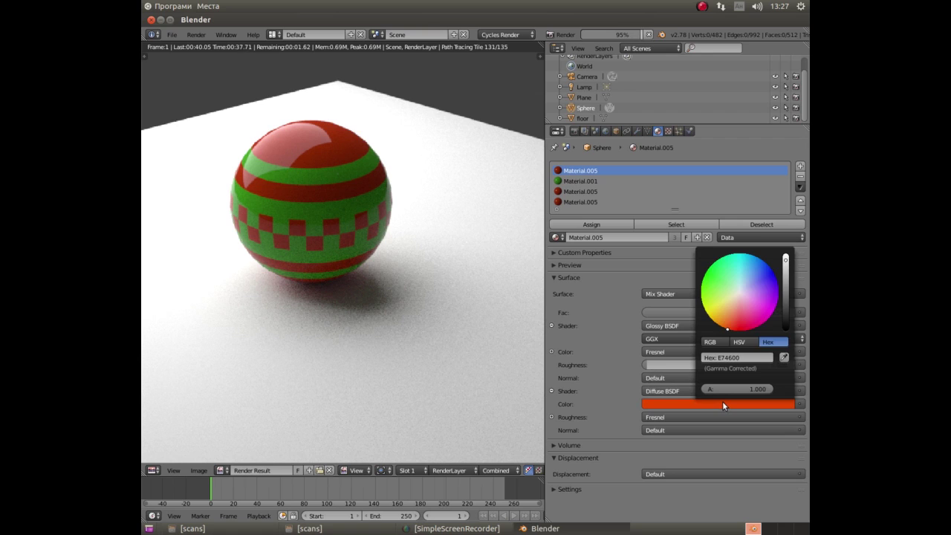
pyautogui.click(760, 313)
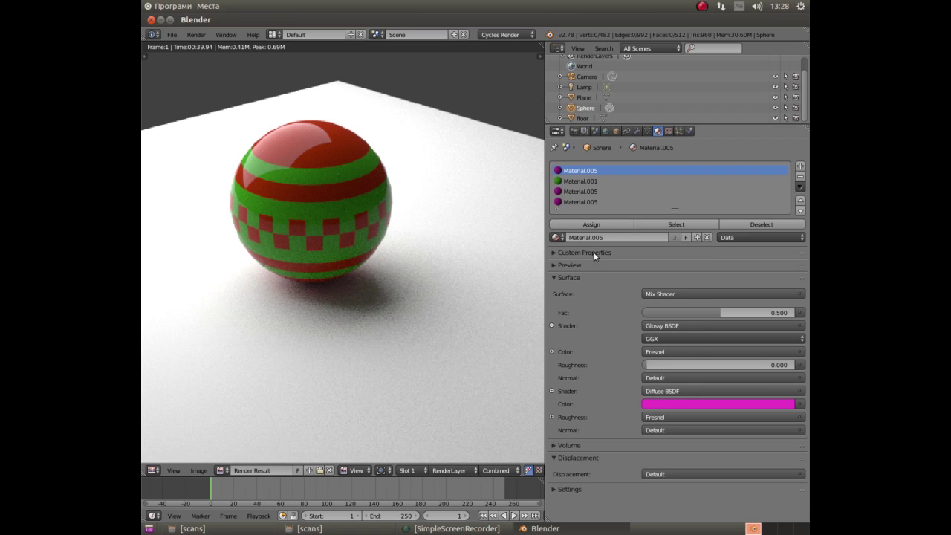
pyautogui.click(582, 181)
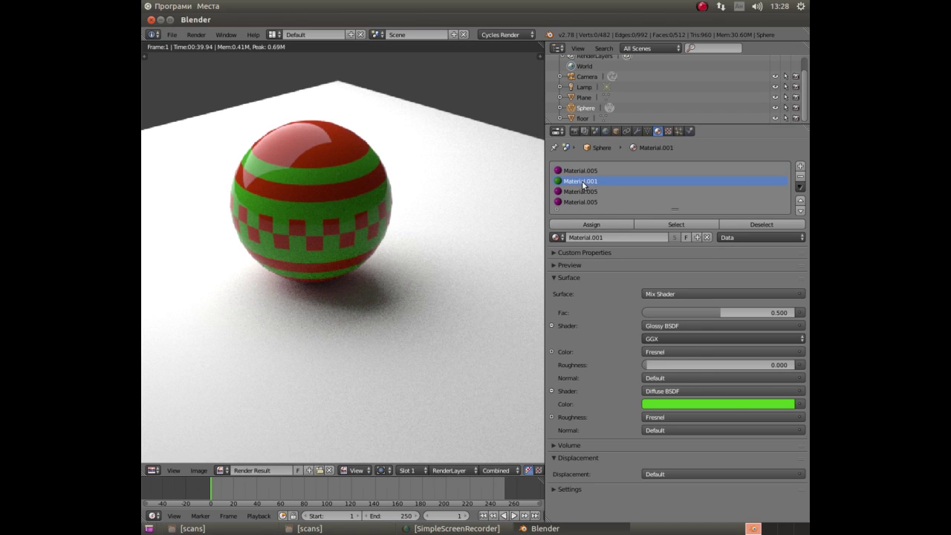
pyautogui.click(733, 404)
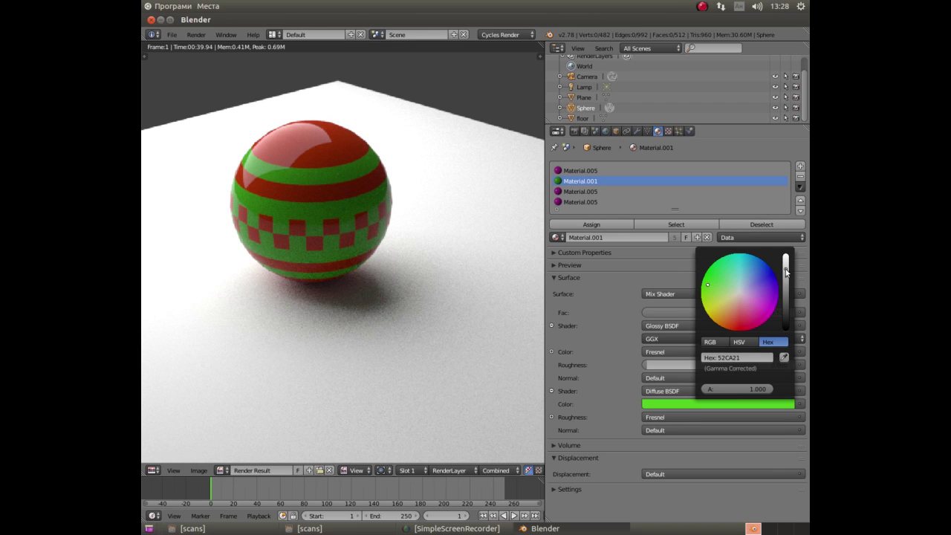
pyautogui.moveTo(786, 272); pyautogui.dragTo(785, 257)
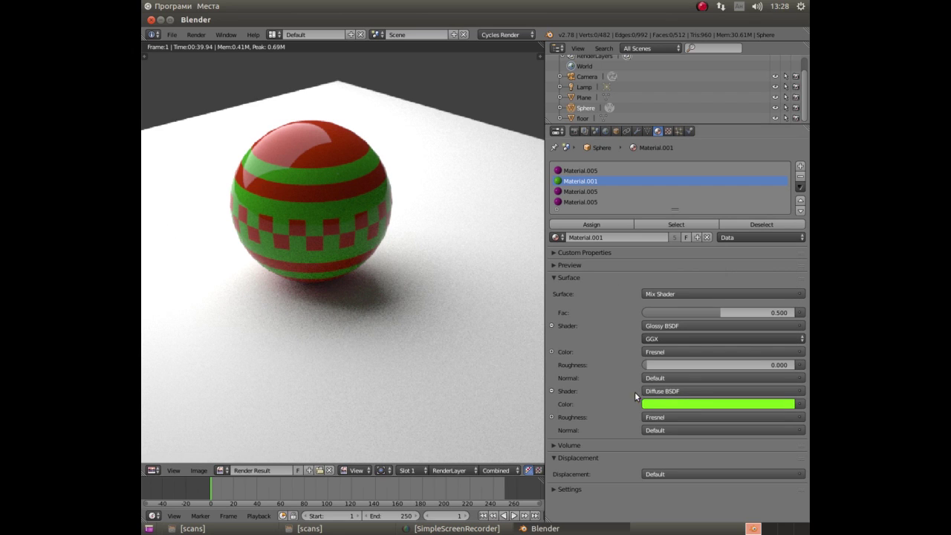
pyautogui.click(660, 403)
pyautogui.click(654, 403)
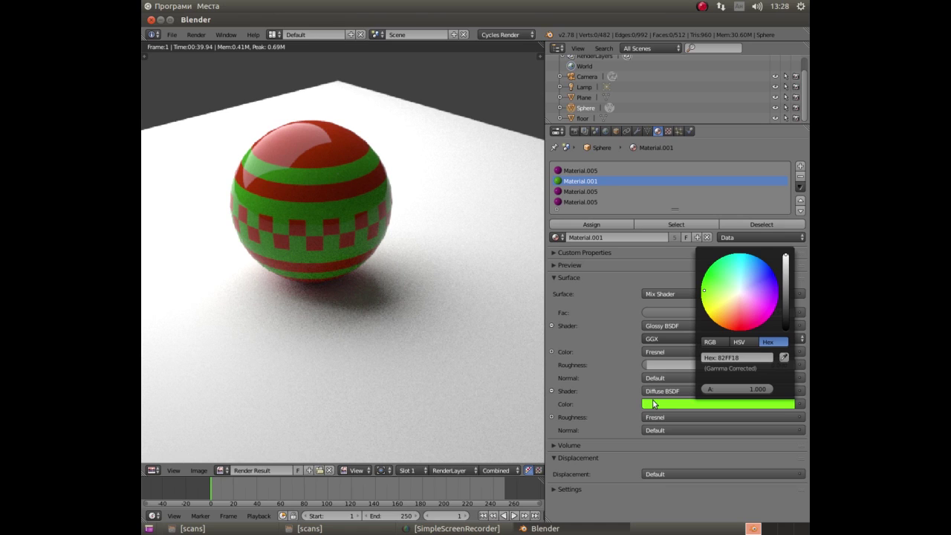
# Assign magenta Material.005, then green Material.001, to the sphere's selected faces.
pyautogui.click(581, 191)
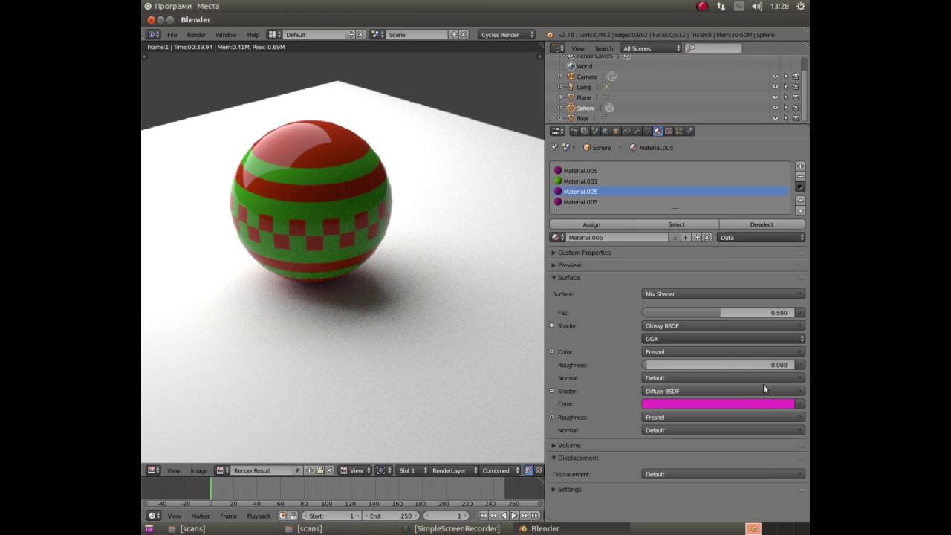
pyautogui.click(749, 402)
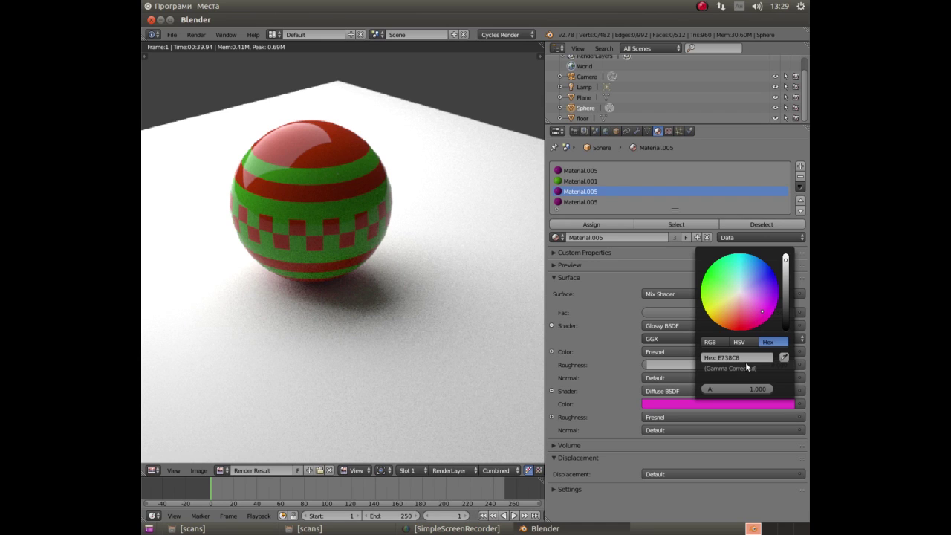
pyautogui.click(583, 223)
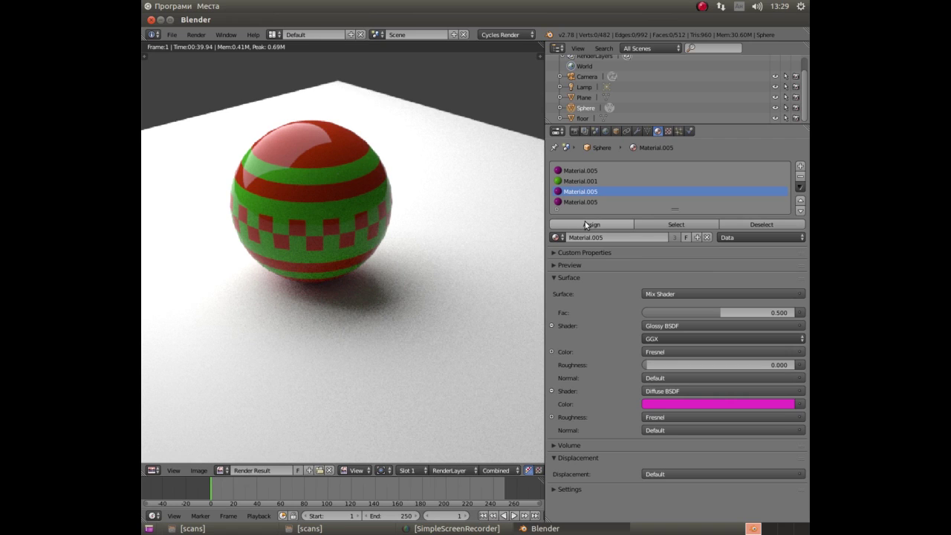
pyautogui.click(582, 181)
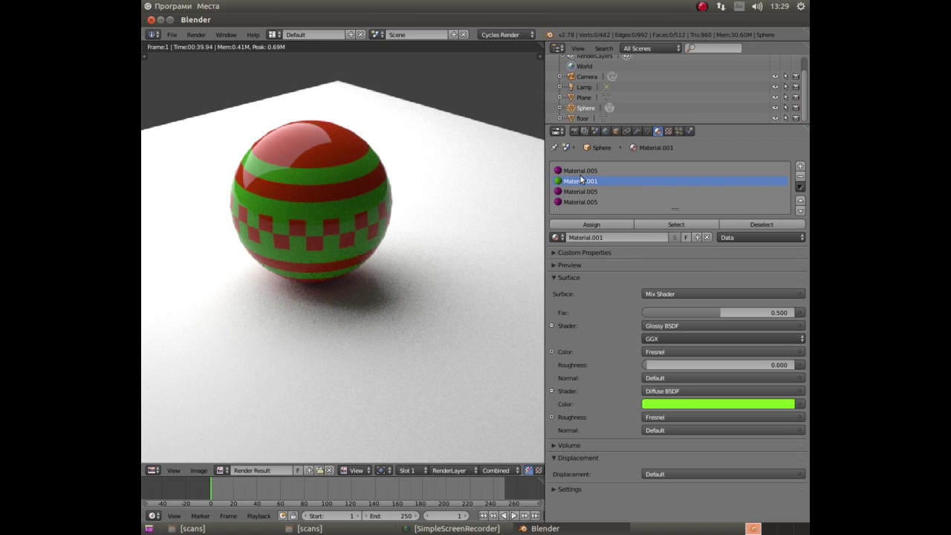
pyautogui.click(585, 225)
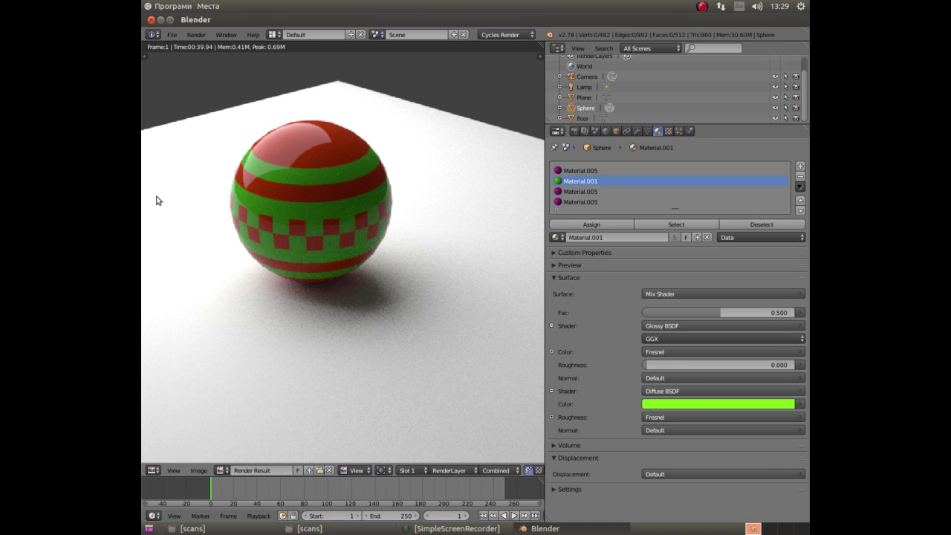
# Render with F12 to see the sphere's glossy magenta and green stripes.
pyautogui.press('F12')
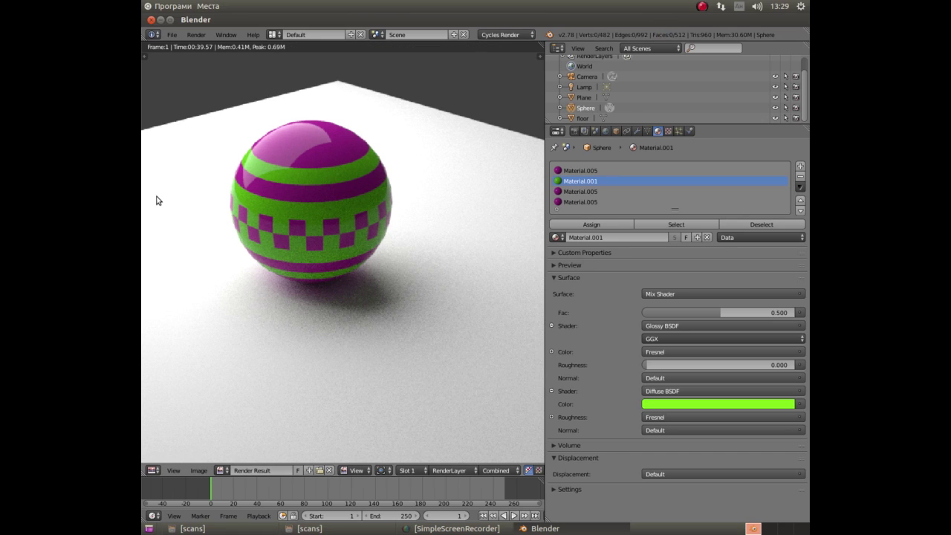
# Close the render and switch the sphere from Edit Mode to Object Mode.
pyautogui.press('Escape')
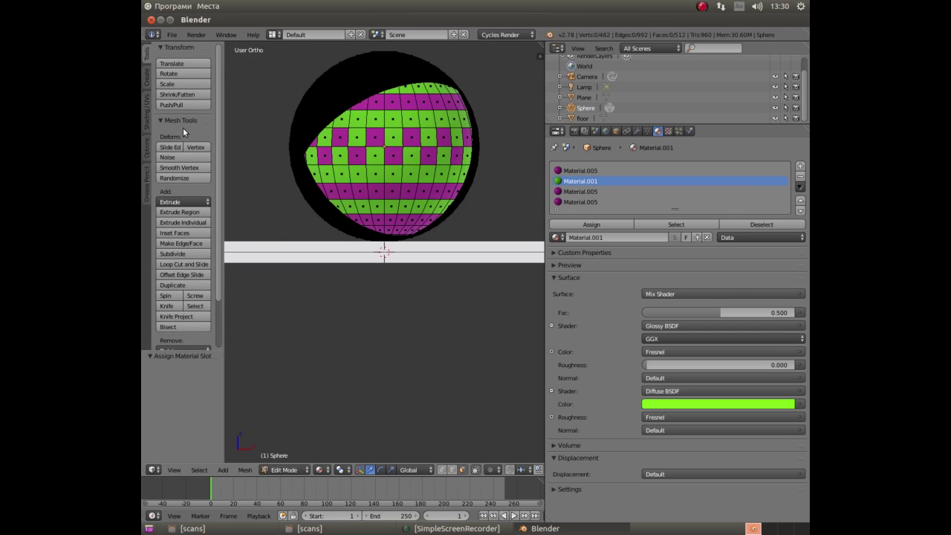
pyautogui.scroll(-3, 459, 312)
pyautogui.scroll(-2, 455, 284)
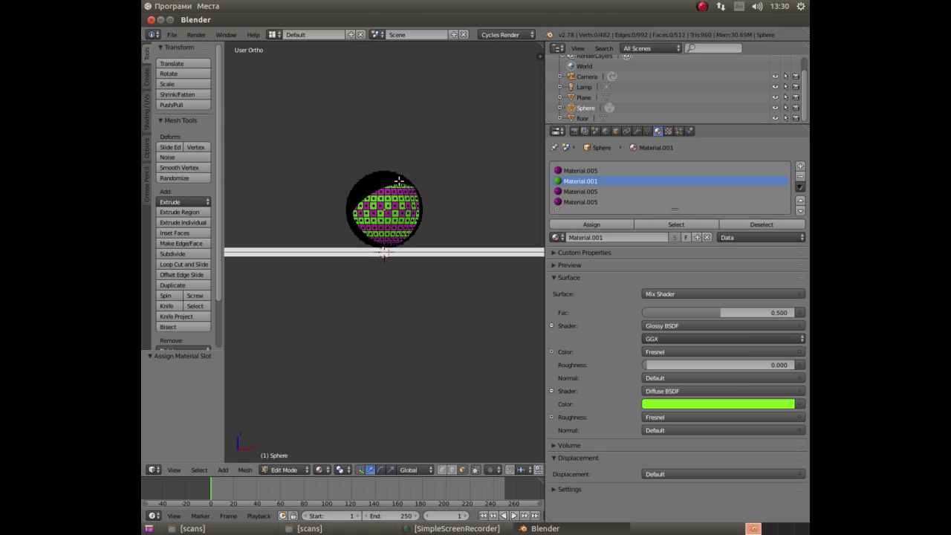
pyautogui.press('Tab')
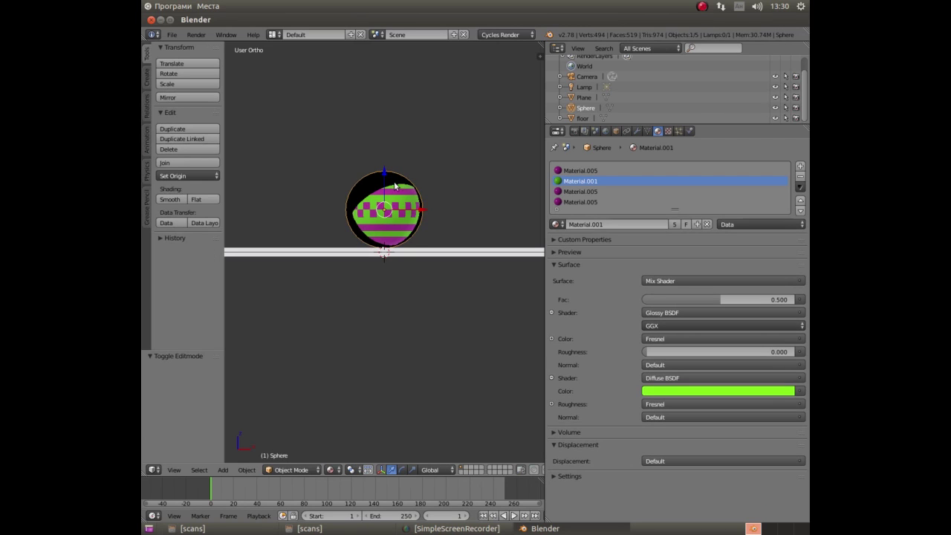
pyautogui.scroll(1, 382, 176)
pyautogui.scroll(-1, 382, 155)
pyautogui.scroll(2, 382, 155)
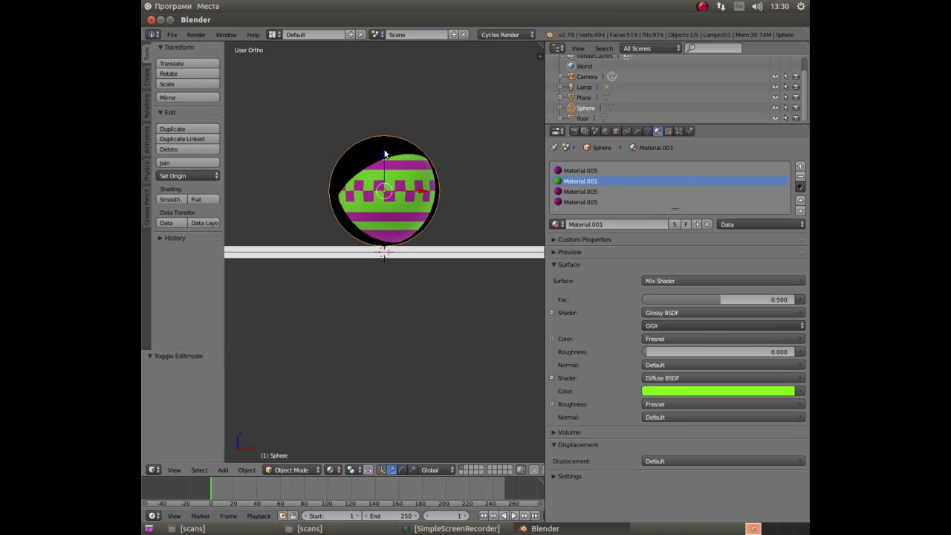
# Rotate the sphere −45° about the global Y axis and start a render.
pyautogui.press('r')
pyautogui.press('y')
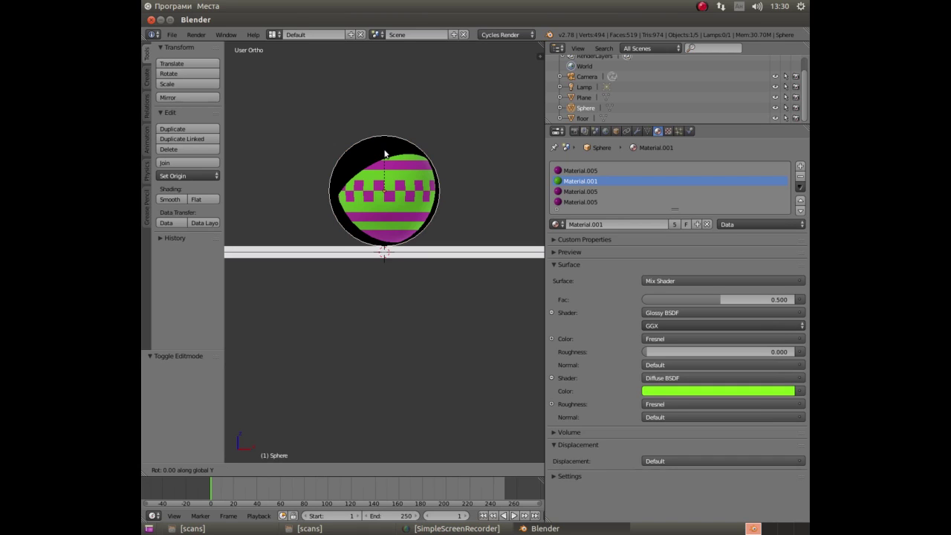
pyautogui.write('-45')
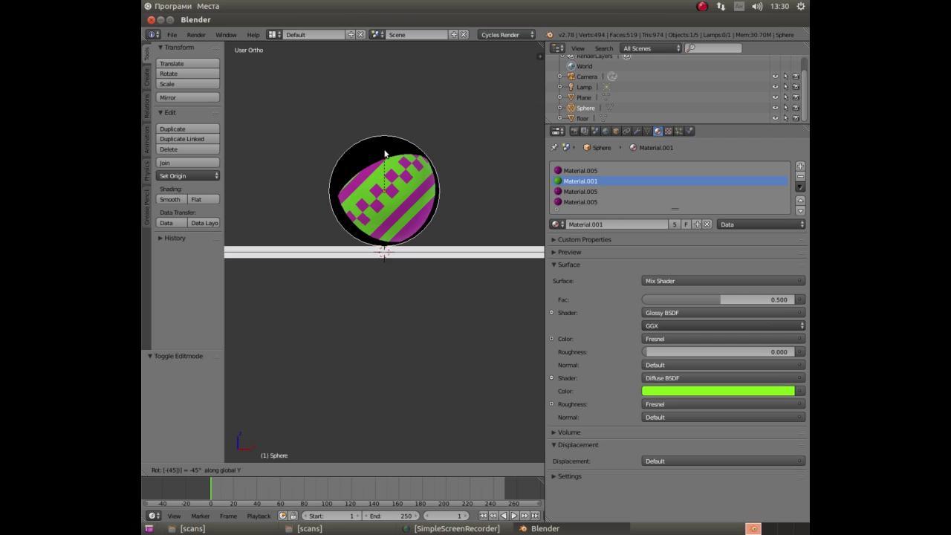
pyautogui.press('Return')
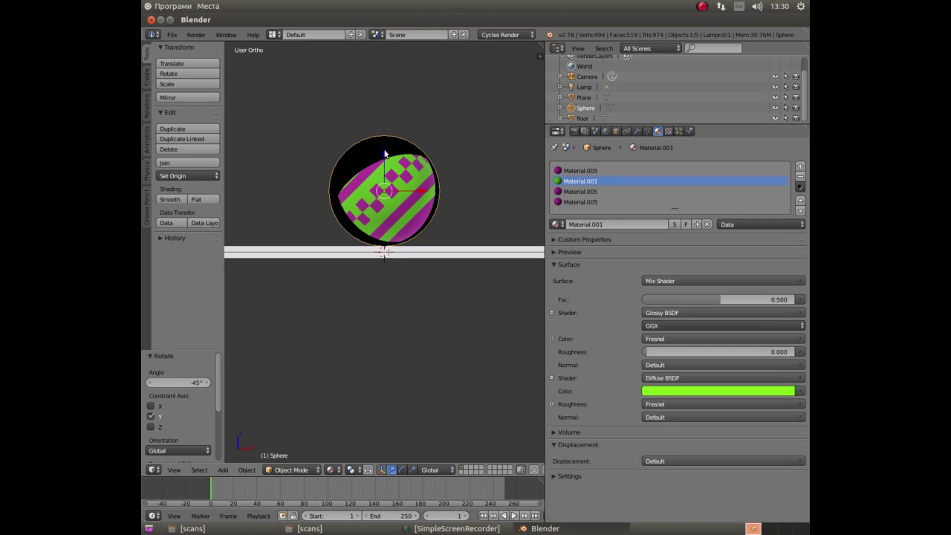
pyautogui.press('F12')
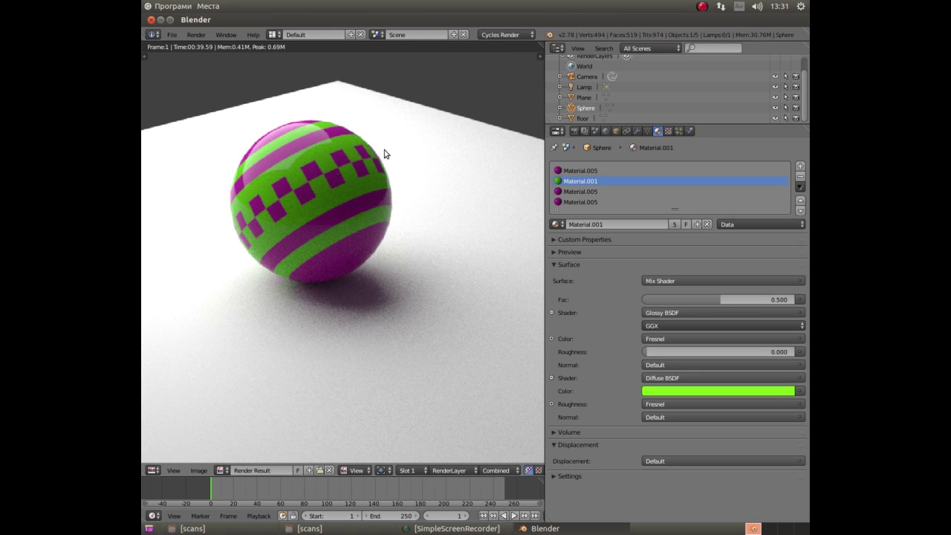
# Close the finished render of the diagonally striped sphere and return to the 3D view.
pyautogui.press('Escape')
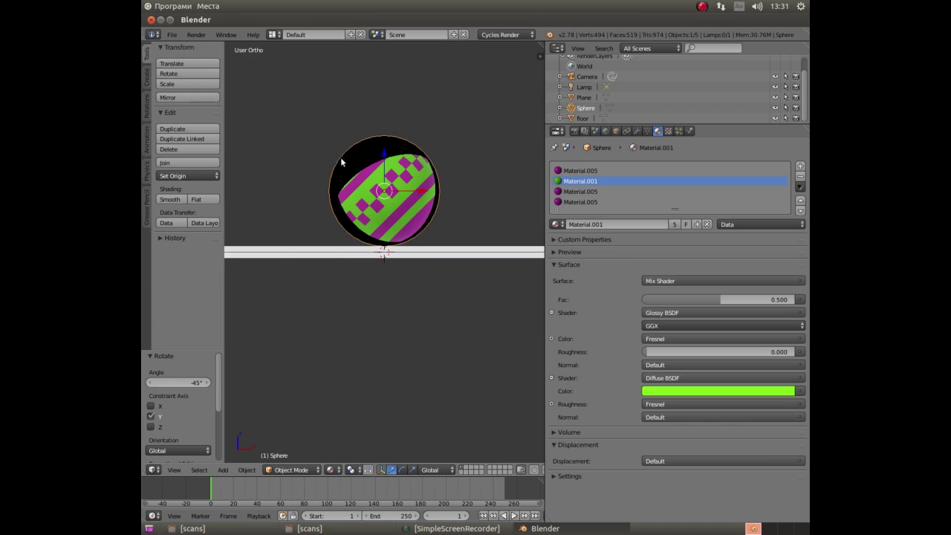
pyautogui.scroll(-5, 341, 160)
pyautogui.scroll(4, 341, 160)
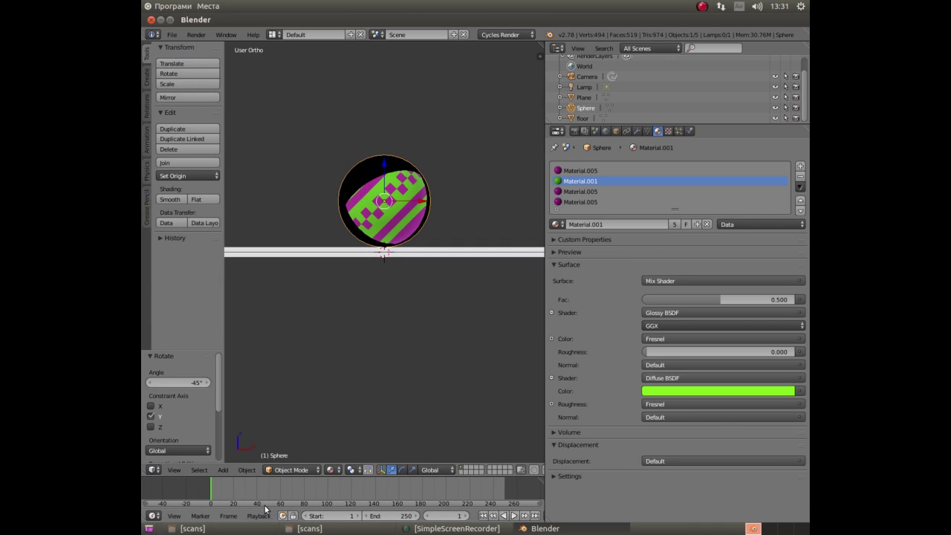
# Duplicate the sphere and move the copy 2.252 units along the X axis.
pyautogui.click(247, 469)
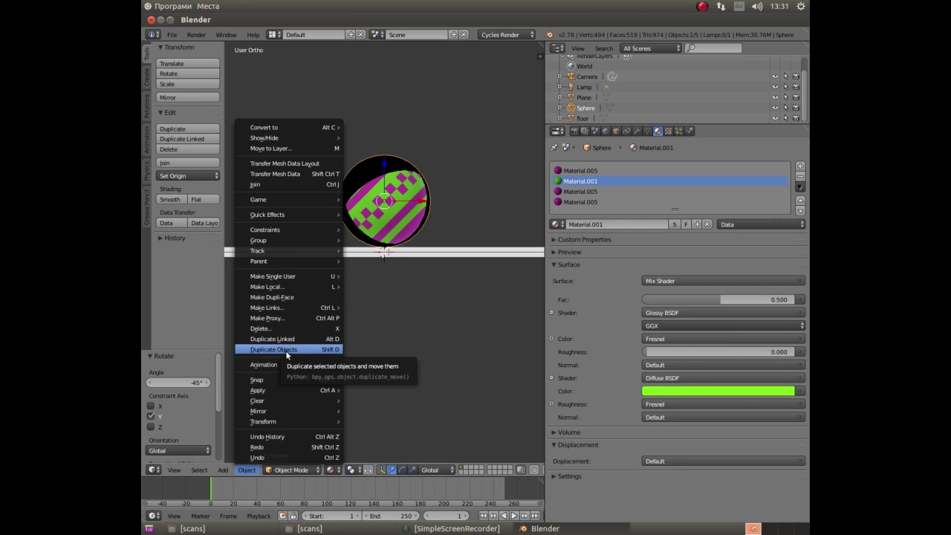
pyautogui.click(287, 355)
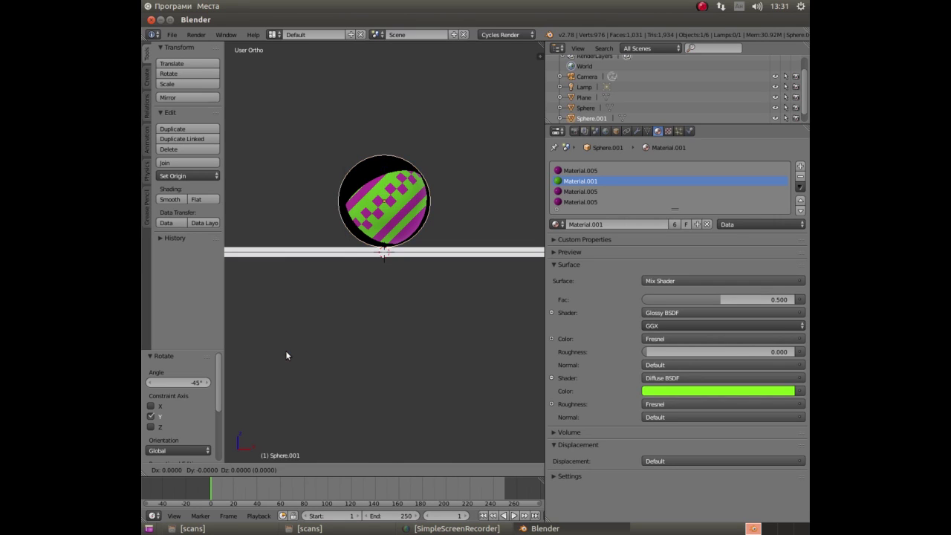
pyautogui.click(286, 355)
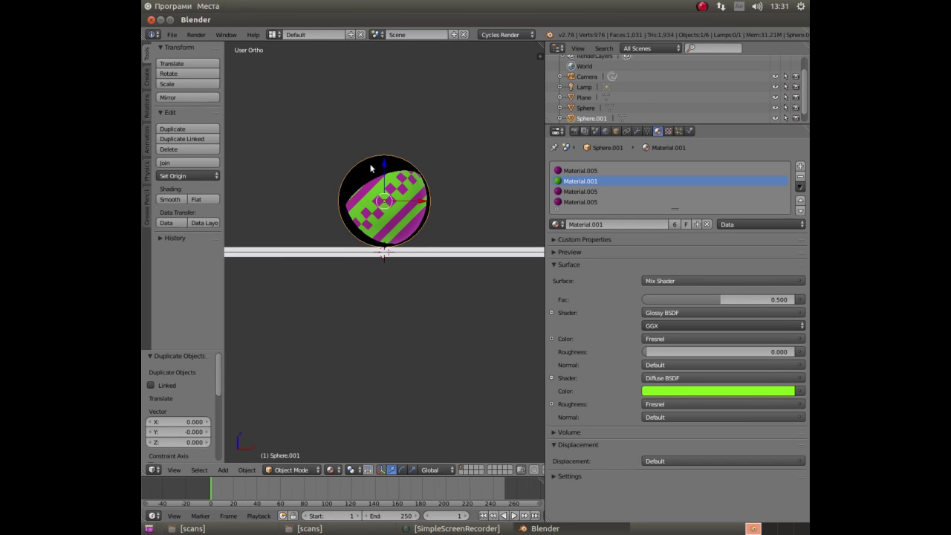
pyautogui.press('g')
pyautogui.press('x')
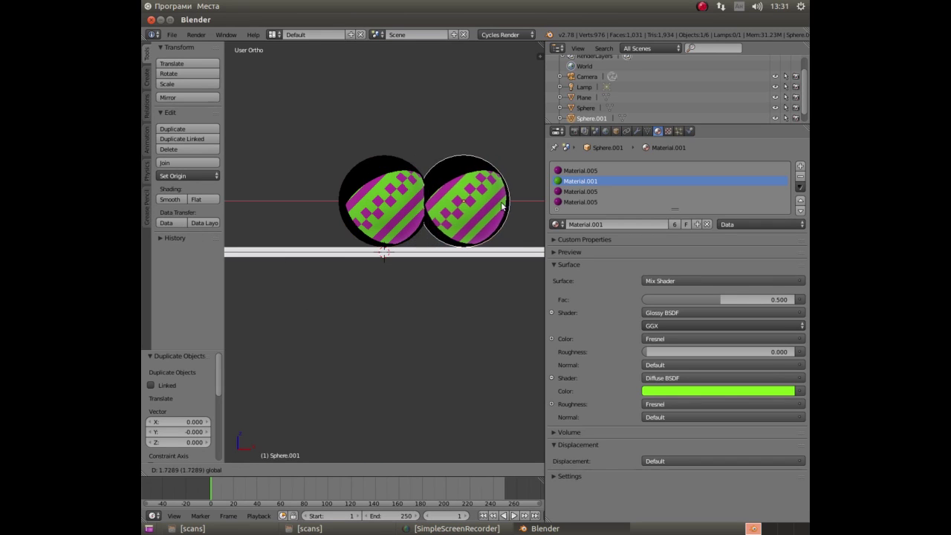
pyautogui.click(524, 213)
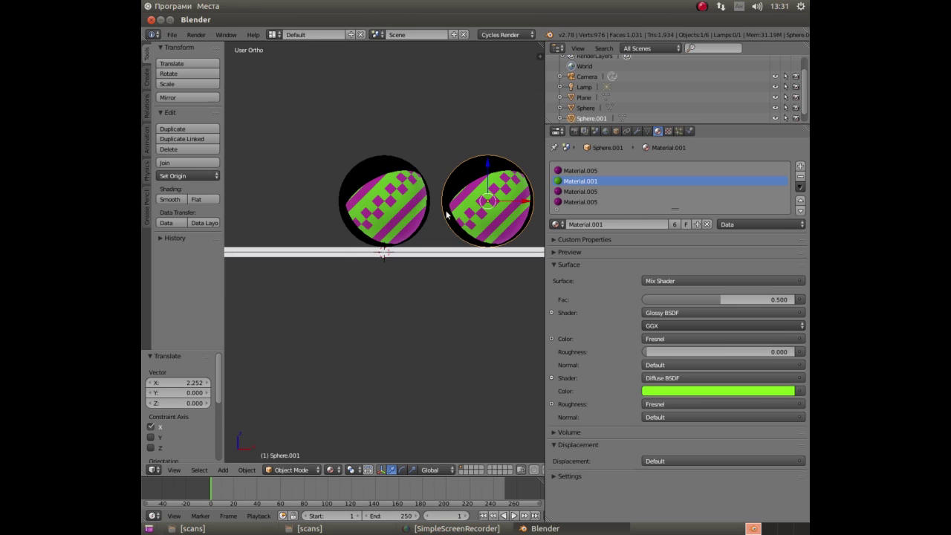
# Make Sphere.001 single-user for object, data and materials, creating Material.006 to Material.009.
pyautogui.press('u')
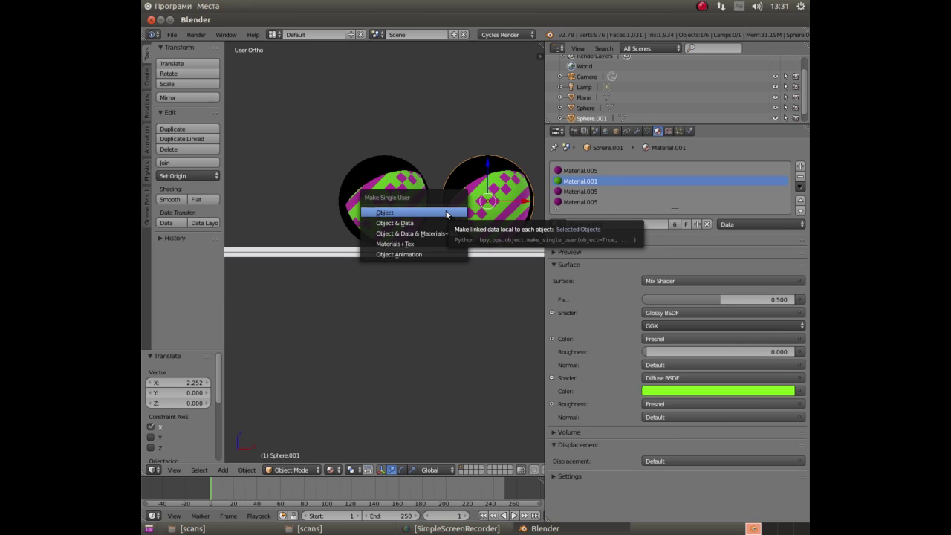
pyautogui.press('Down')
pyautogui.press('Down')
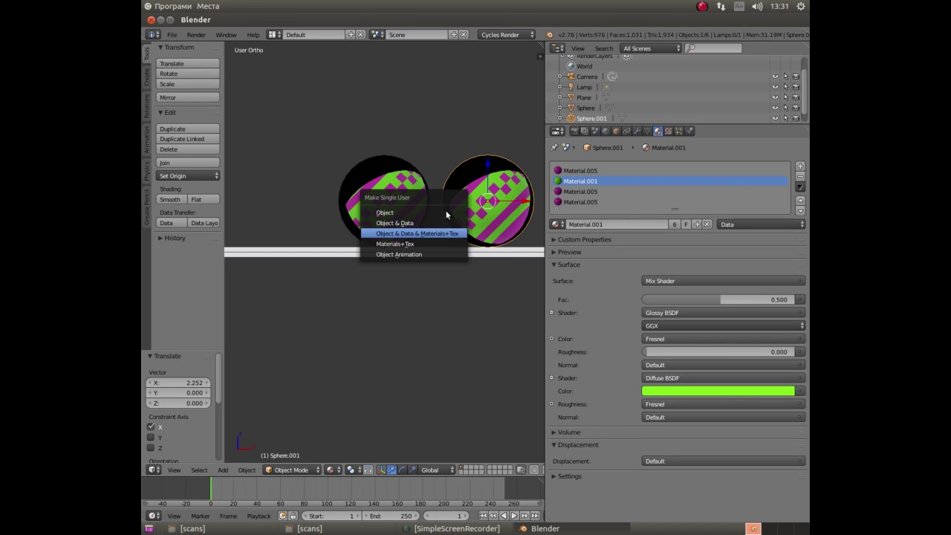
pyautogui.press('Return')
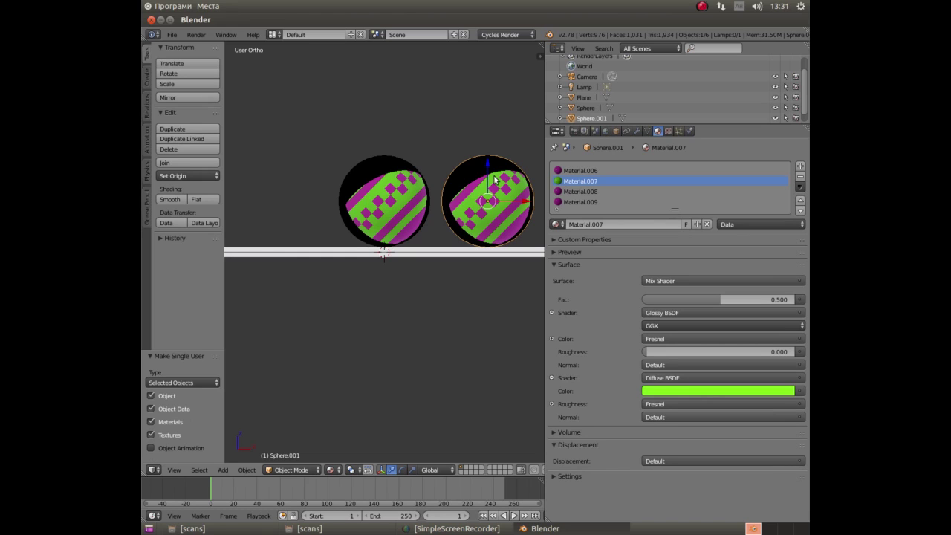
pyautogui.click(554, 224)
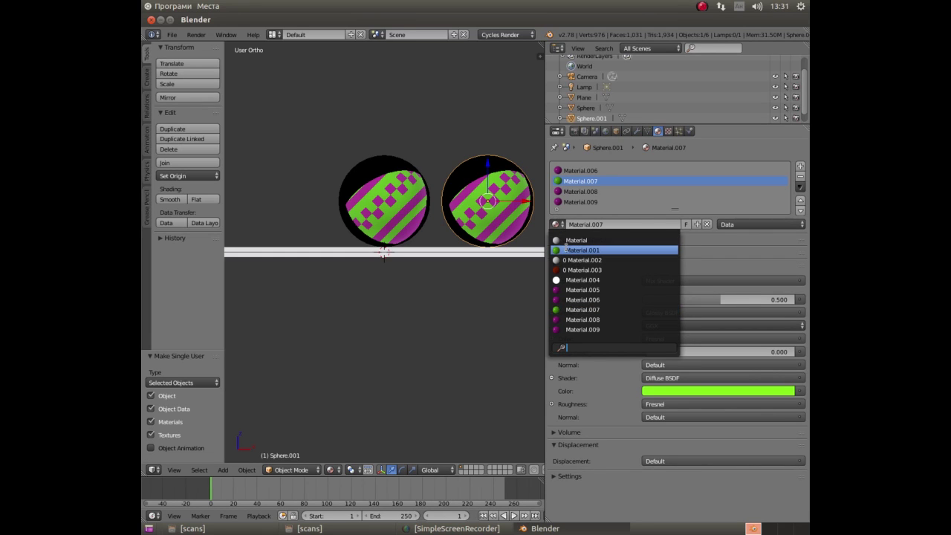
pyautogui.click(742, 241)
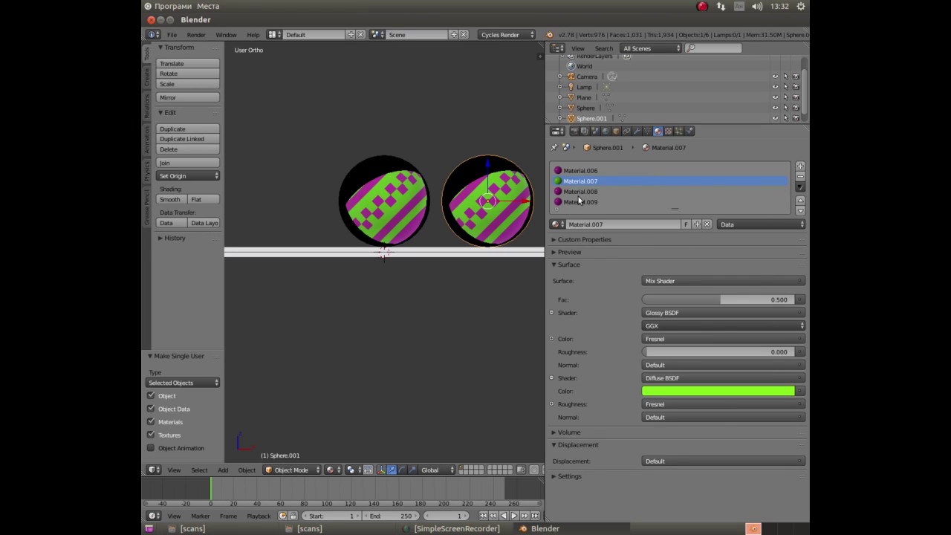
pyautogui.click(708, 391)
pyautogui.click(717, 306)
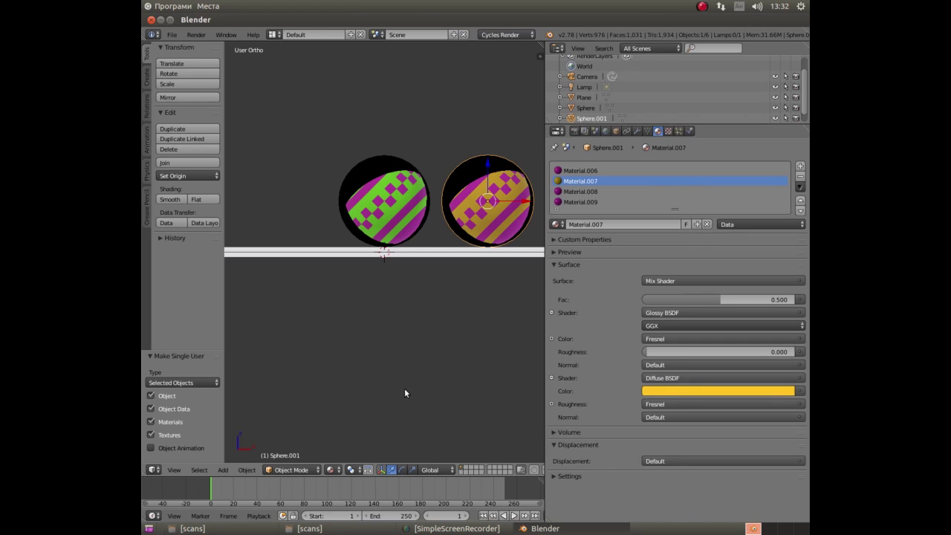
pyautogui.click(572, 170)
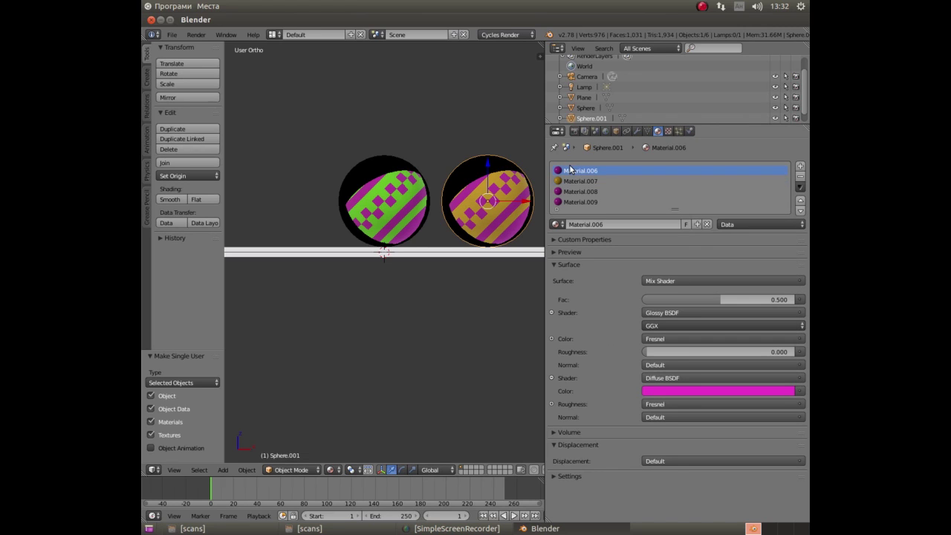
pyautogui.click(667, 390)
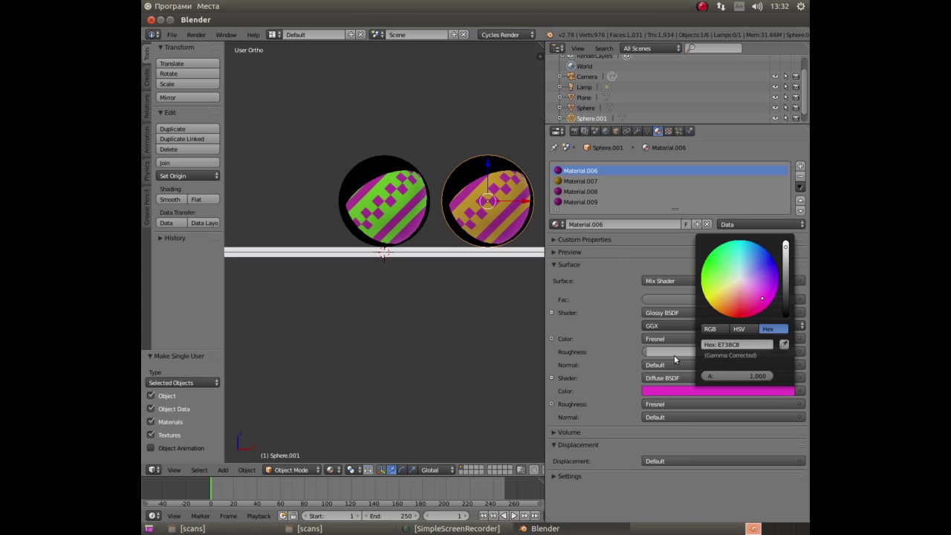
pyautogui.click(770, 272)
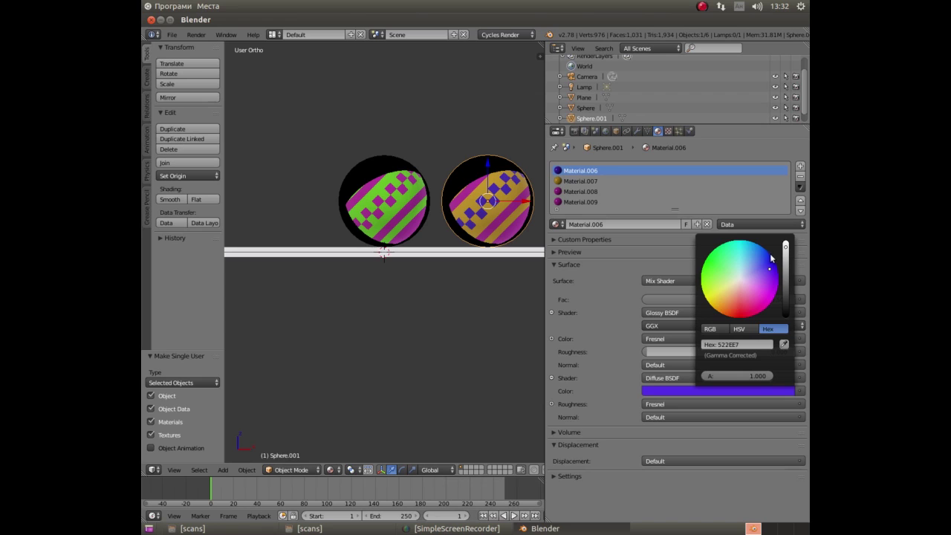
pyautogui.click(771, 257)
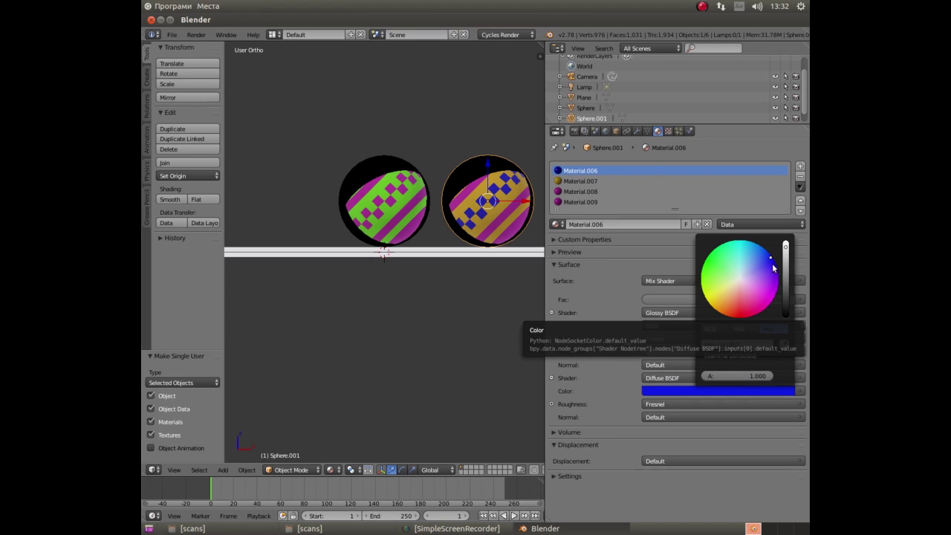
pyautogui.click(773, 268)
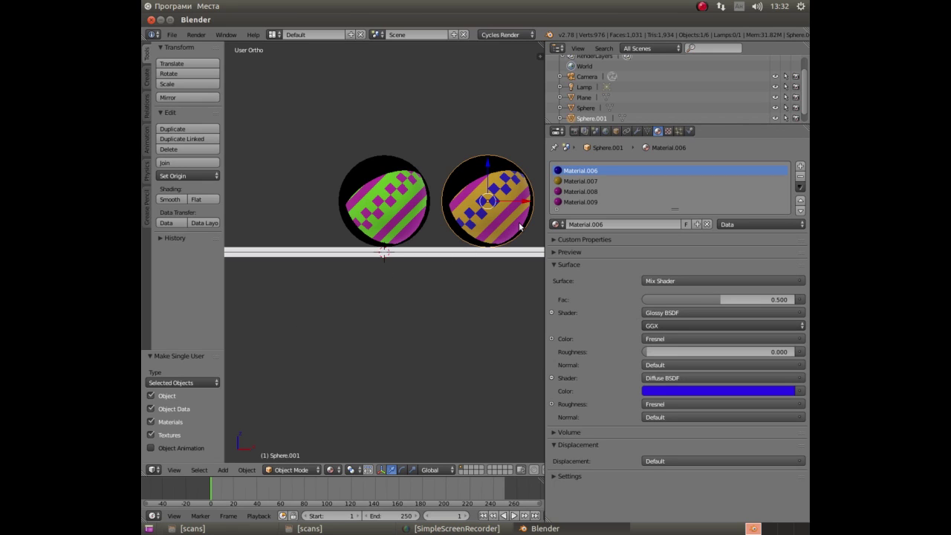
pyautogui.click(576, 191)
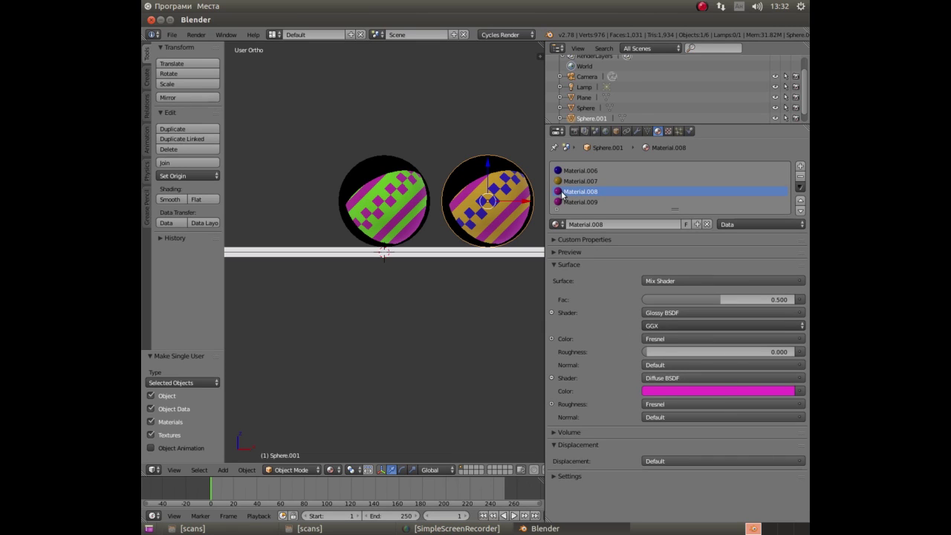
pyautogui.click(577, 181)
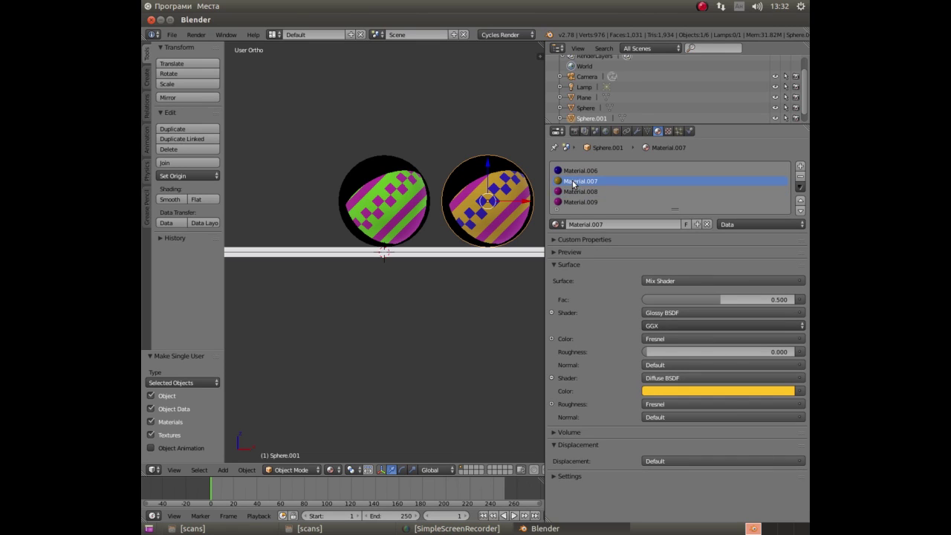
pyautogui.click(732, 395)
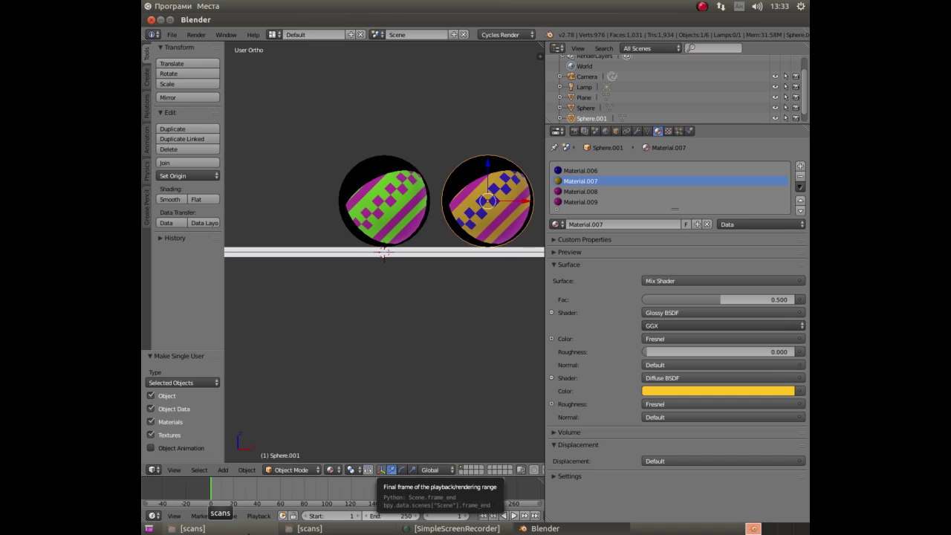
pyautogui.click(715, 392)
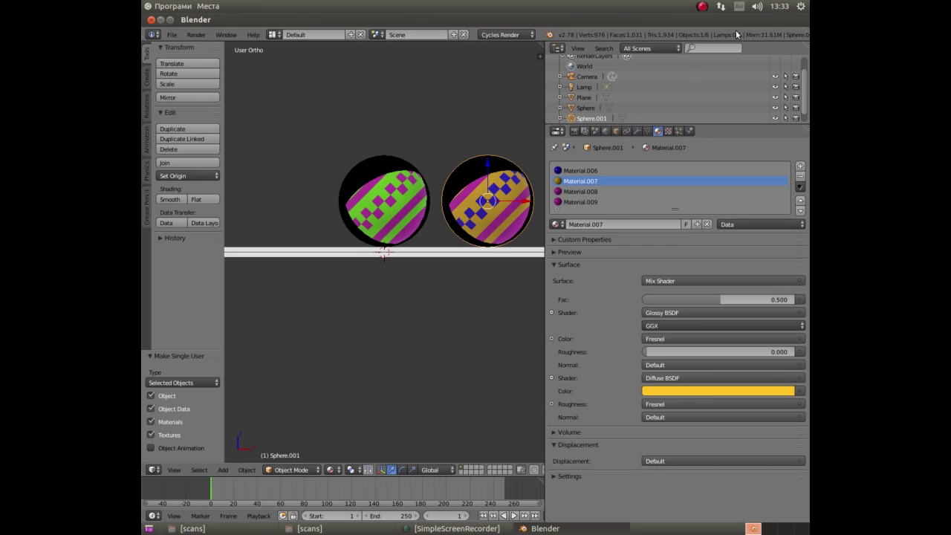
pyautogui.click(592, 171)
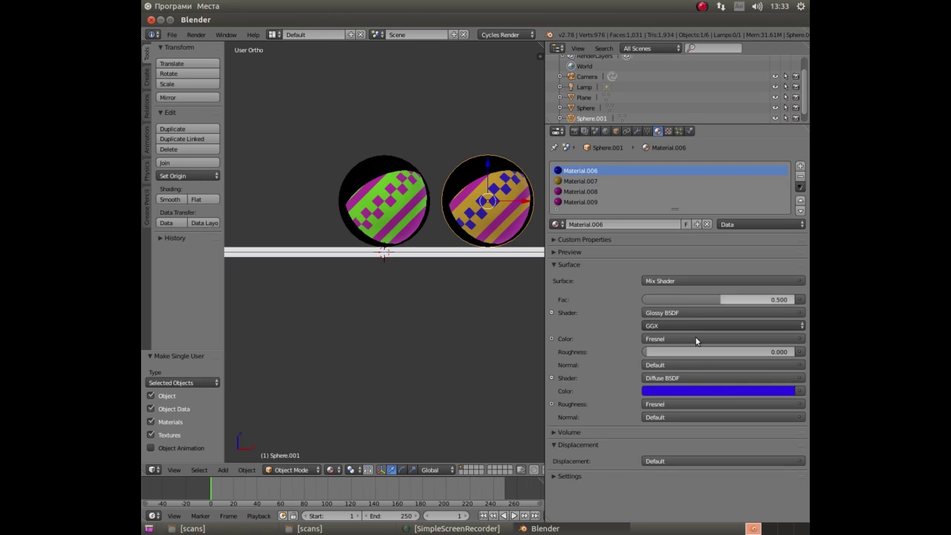
pyautogui.click(716, 393)
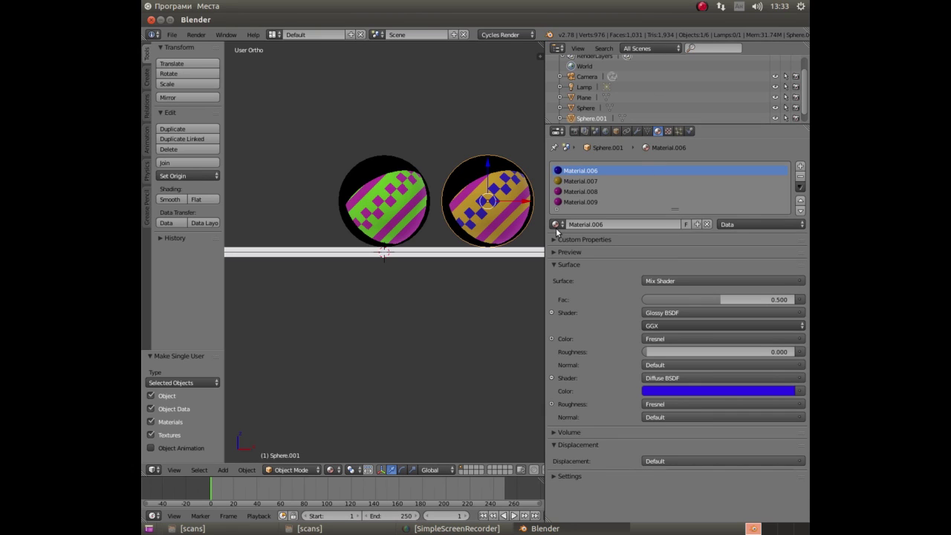
# Replace Material.008 and Material.009 on Sphere.001 with the blue Material.006.
pyautogui.click(579, 193)
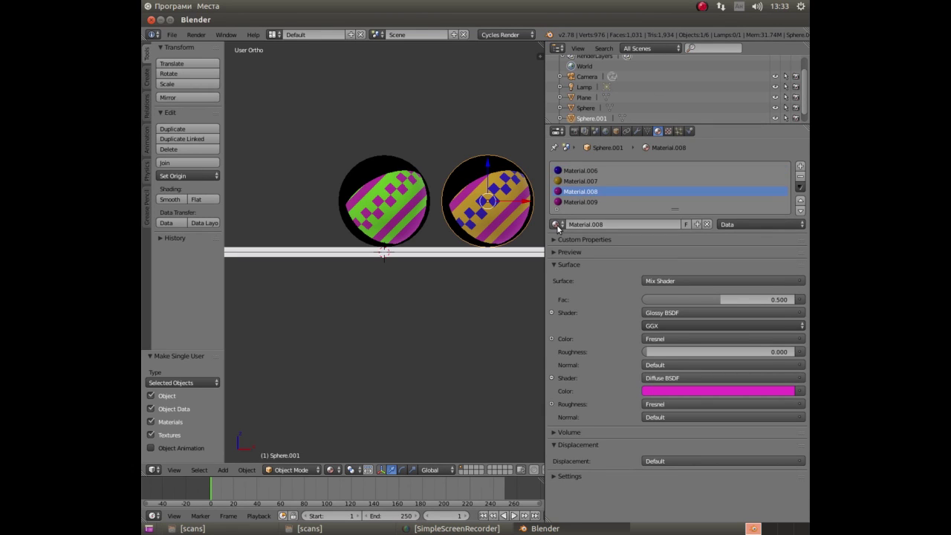
pyautogui.click(557, 224)
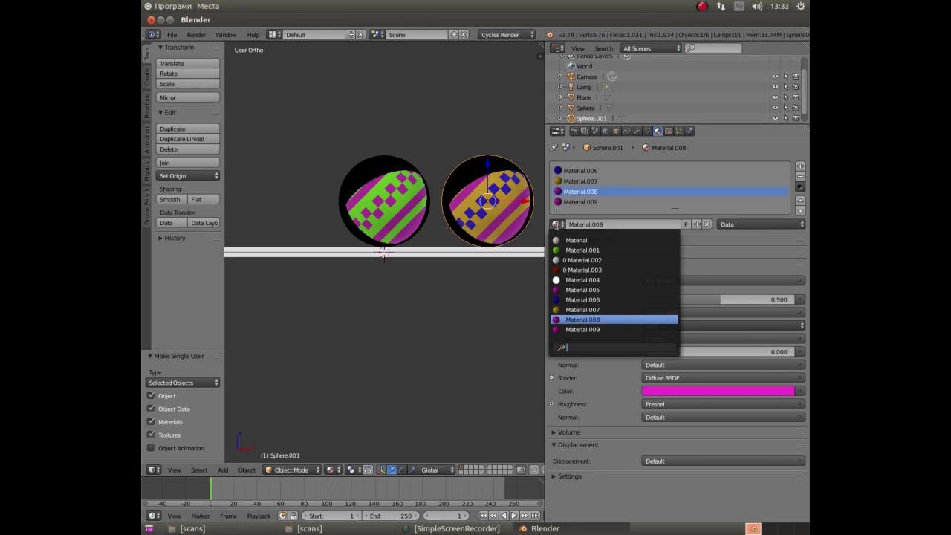
pyautogui.click(583, 300)
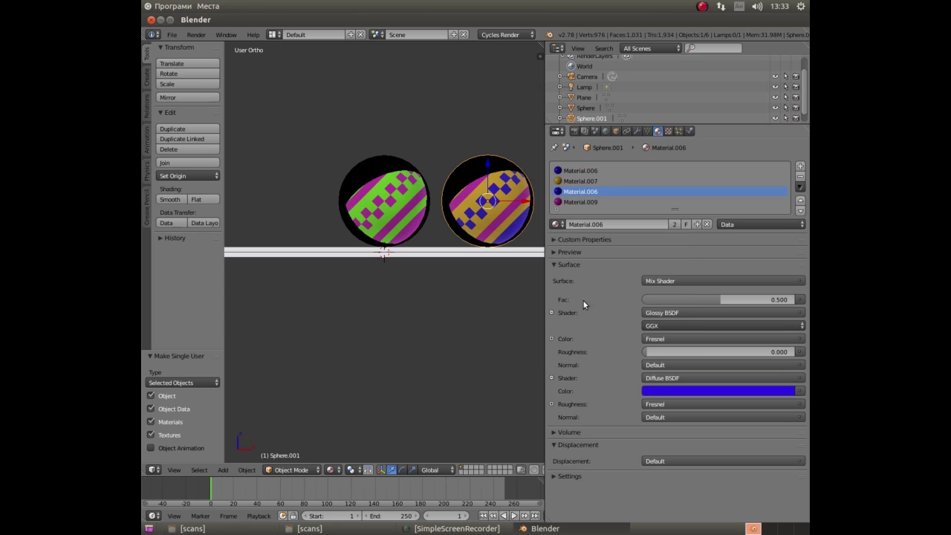
pyautogui.click(575, 203)
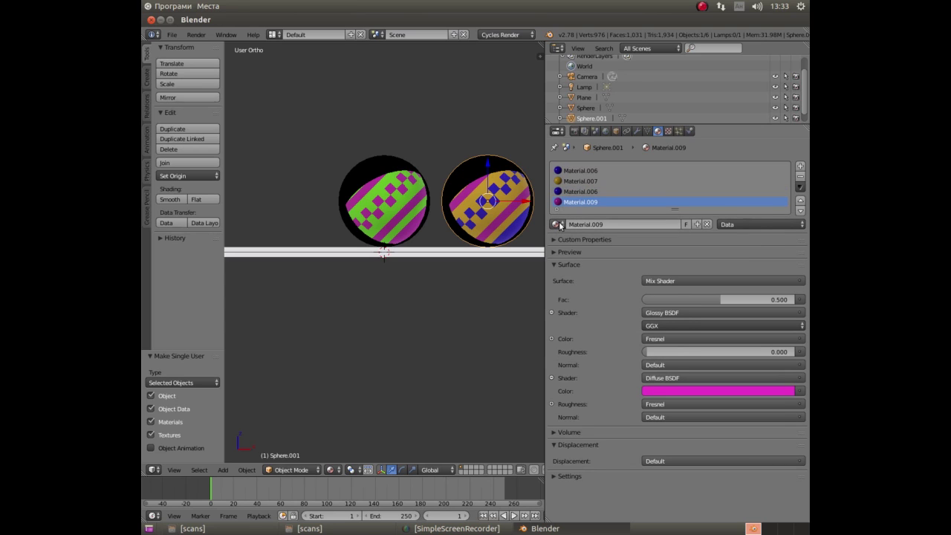
pyautogui.click(560, 225)
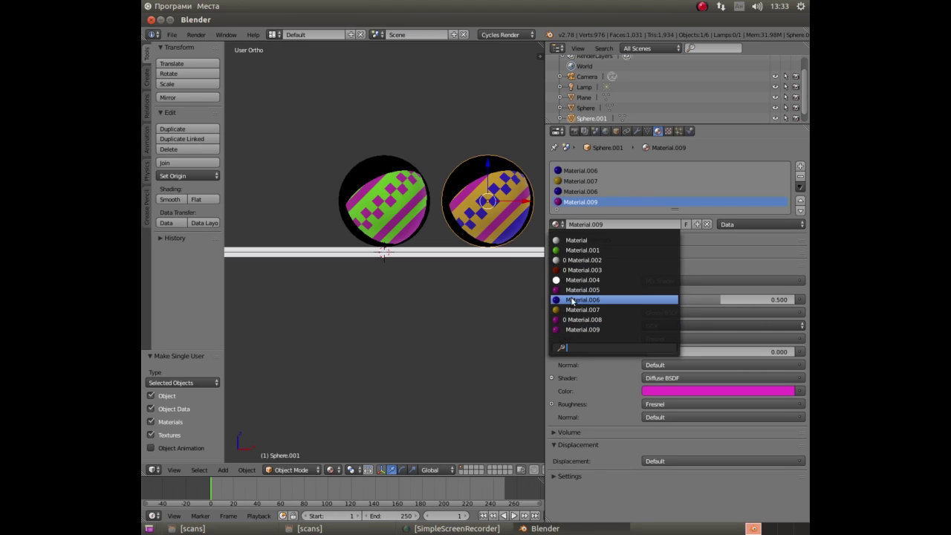
pyautogui.click(570, 298)
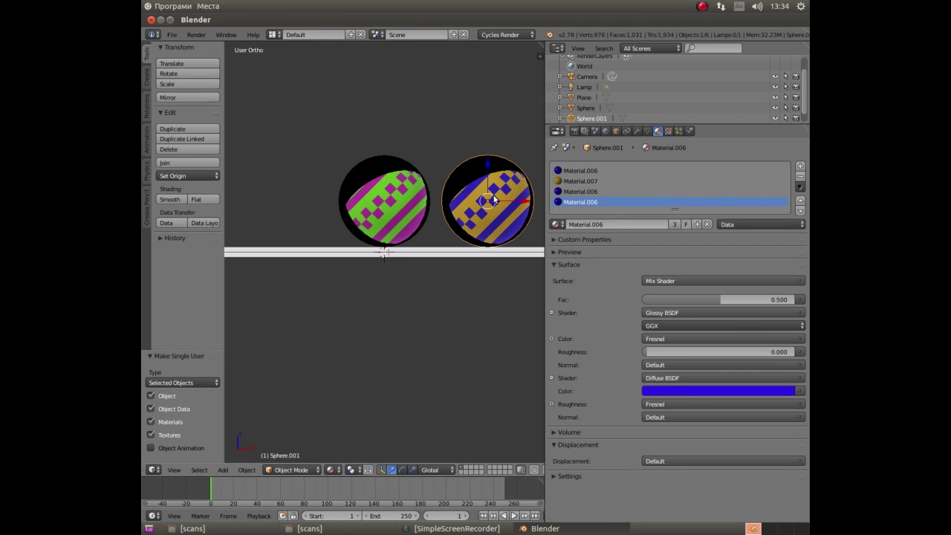
# Rotate the second sphere 90° about global Y in two 45° steps, then render the scene.
pyautogui.press('r')
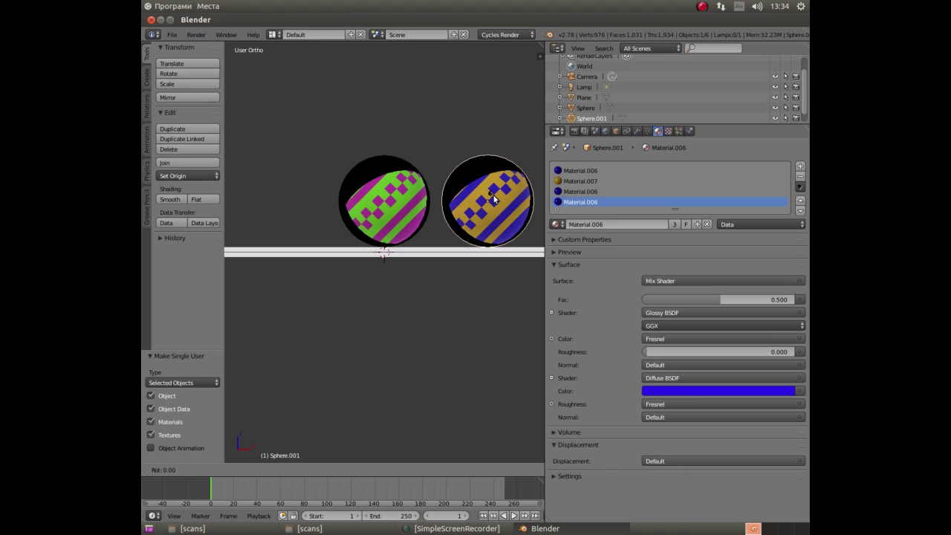
pyautogui.press('y')
pyautogui.write('4')
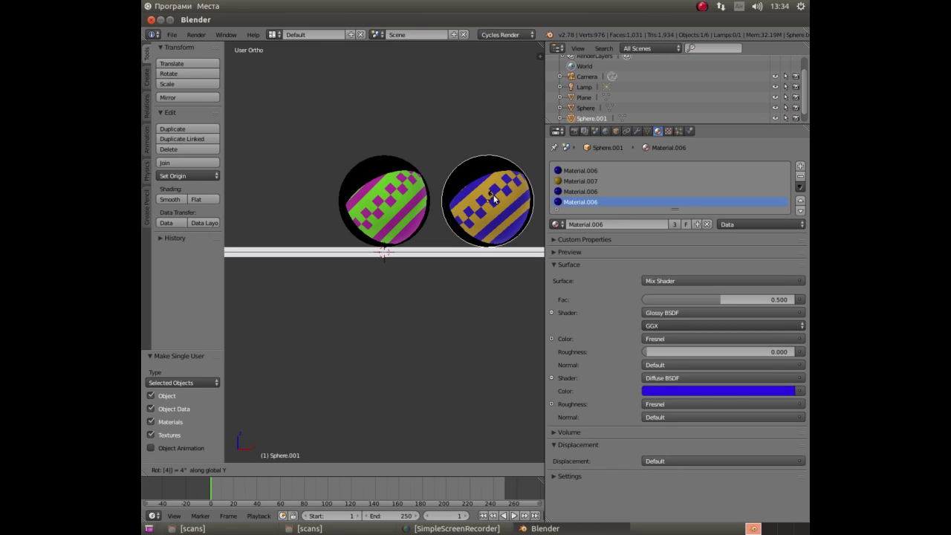
pyautogui.write('5')
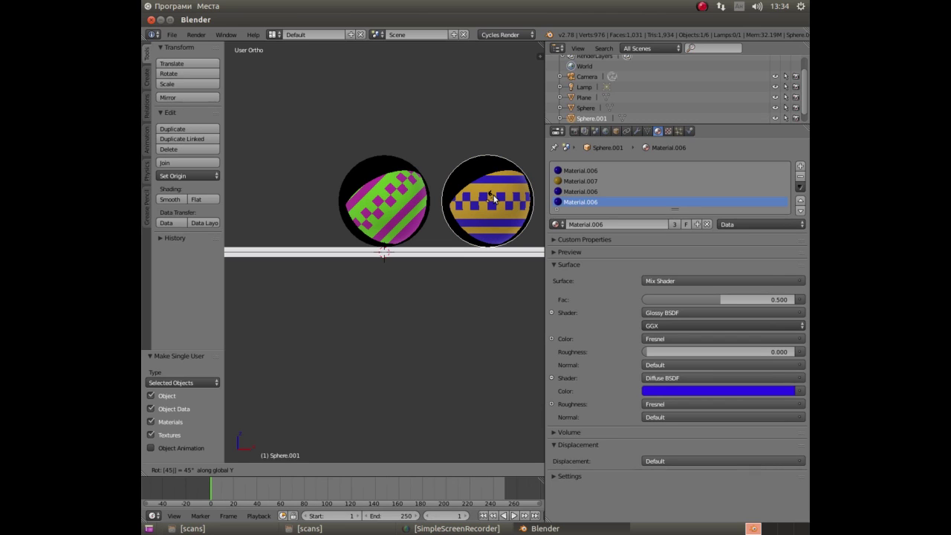
pyautogui.press('Return')
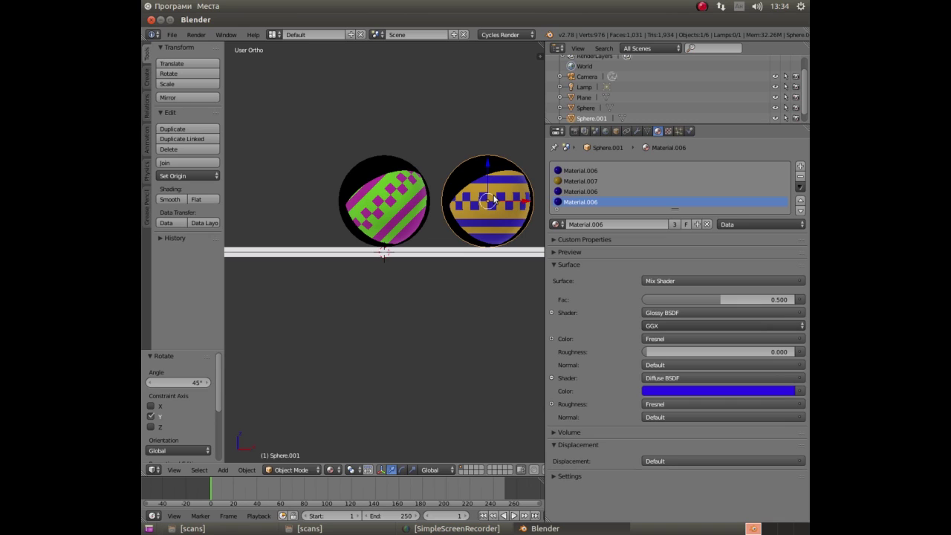
pyautogui.write('ry')
pyautogui.write('4')
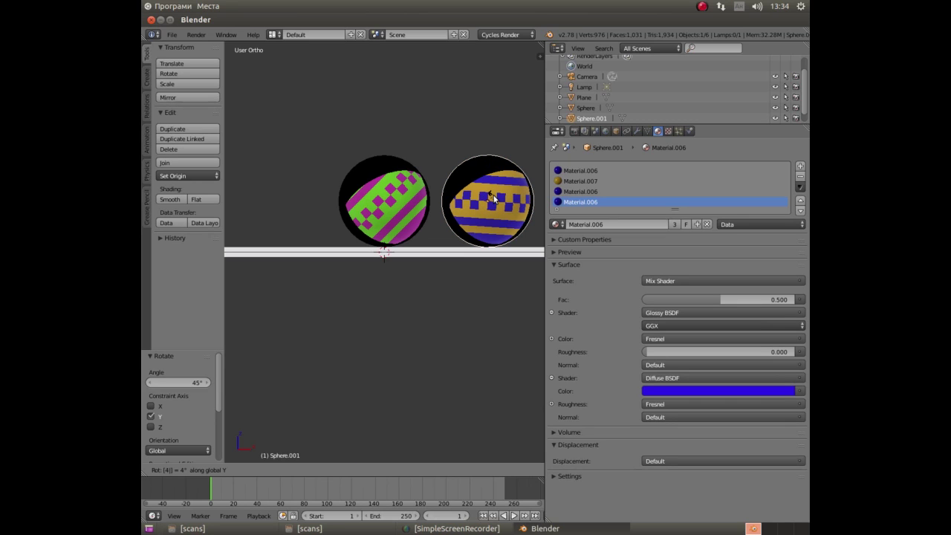
pyautogui.write('5')
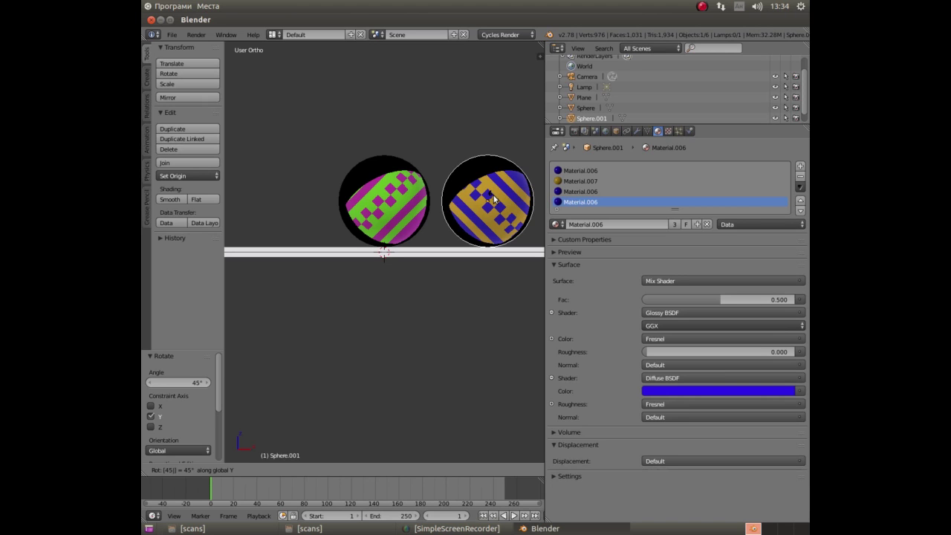
pyautogui.press('Return')
pyautogui.press('F12')
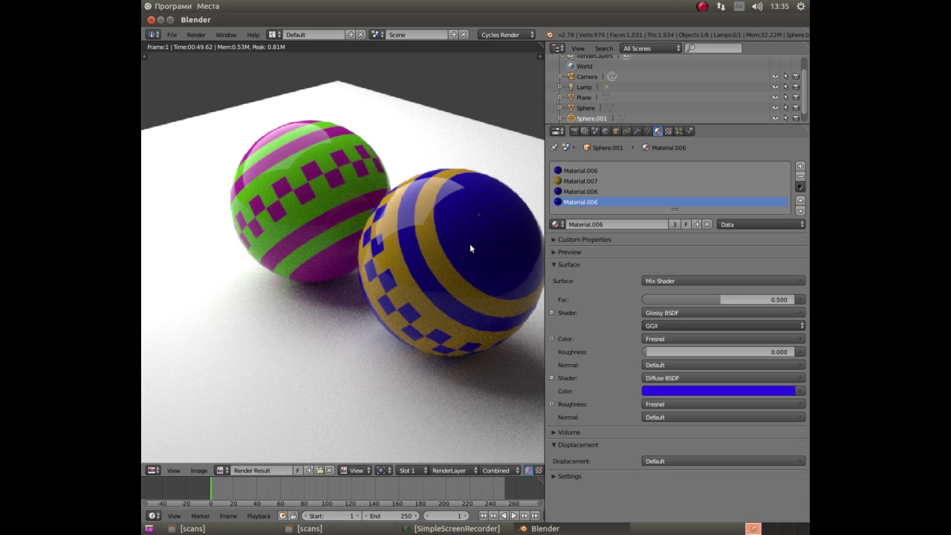
# Zoom around the finished render of the two striped spheres, then close it back to the 3D view.
pyautogui.scroll(-2, 405, 255)
pyautogui.scroll(-2, 403, 254)
pyautogui.scroll(3, 401, 257)
pyautogui.scroll(1, 399, 257)
pyautogui.scroll(-2, 399, 256)
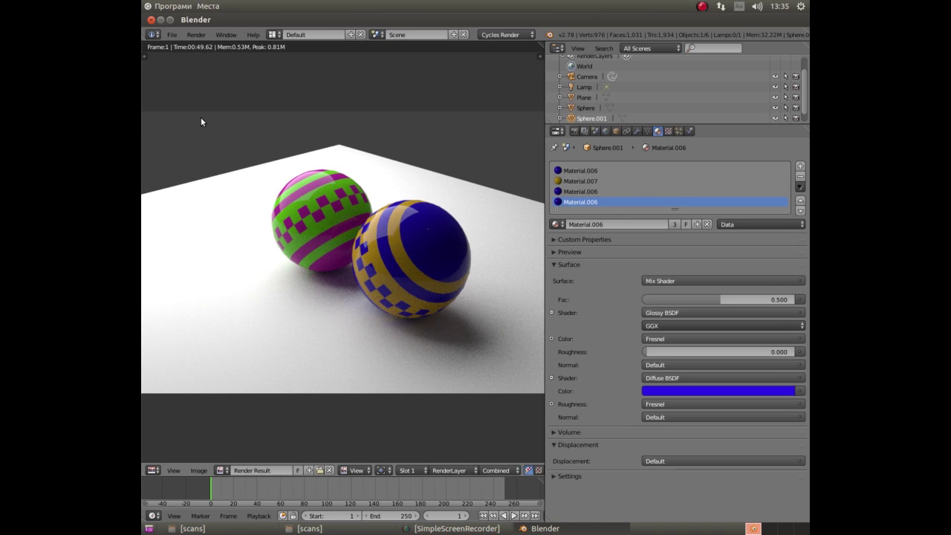
pyautogui.press('Escape')
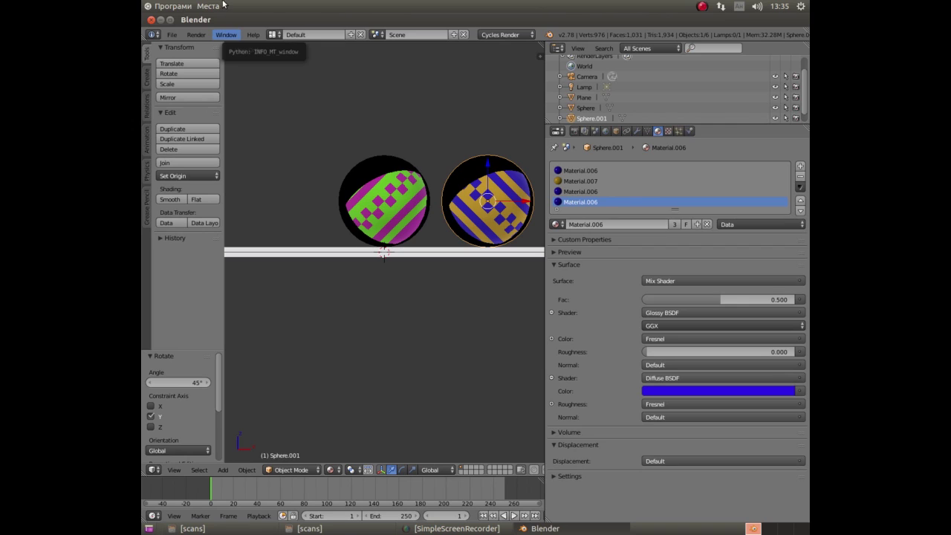
# Duplicate both spheres, move copies 2.514 along Y, scale to 0.543, and make object, data and materials single-user.
pyautogui.keyDown('shift'); pyautogui.rightClick(368, 192); pyautogui.keyUp('shift')
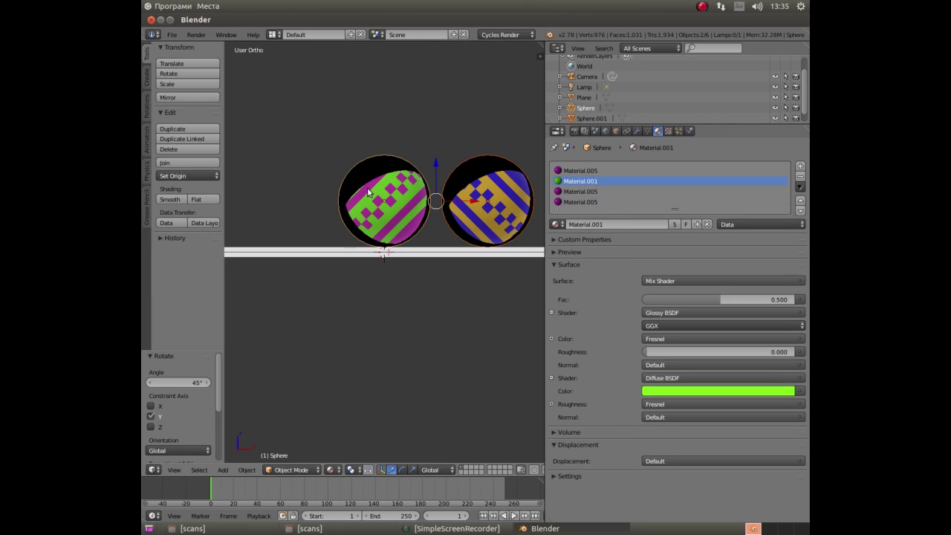
pyautogui.press('KP_7')
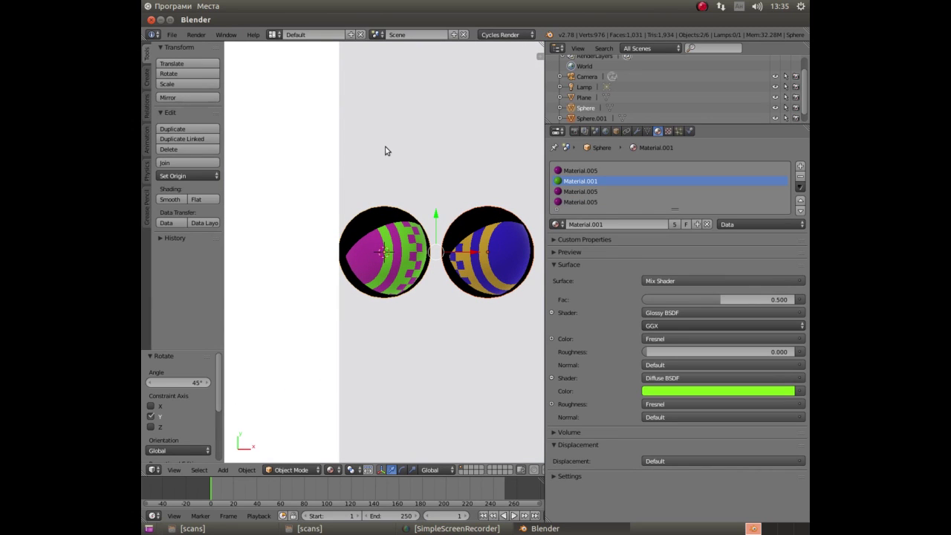
pyautogui.hotkey('shift', 'd')
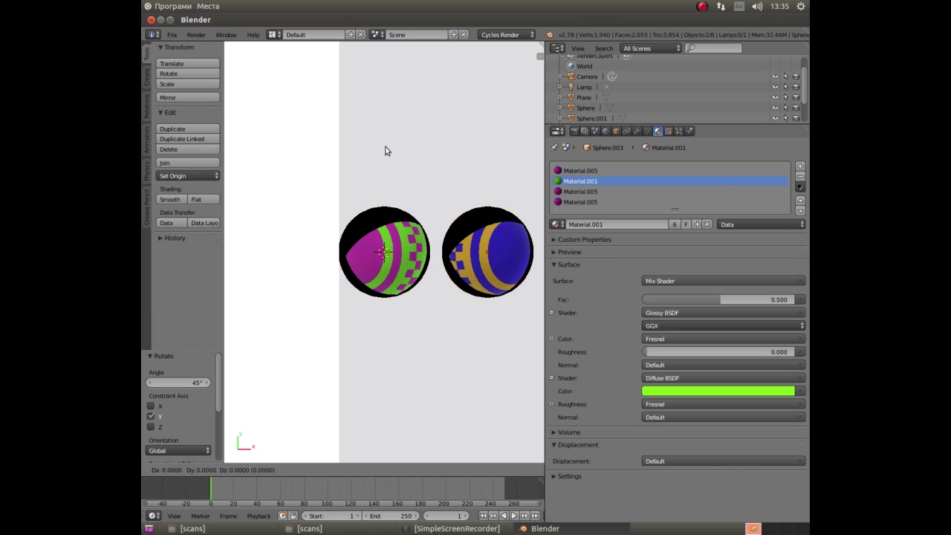
pyautogui.press('Escape')
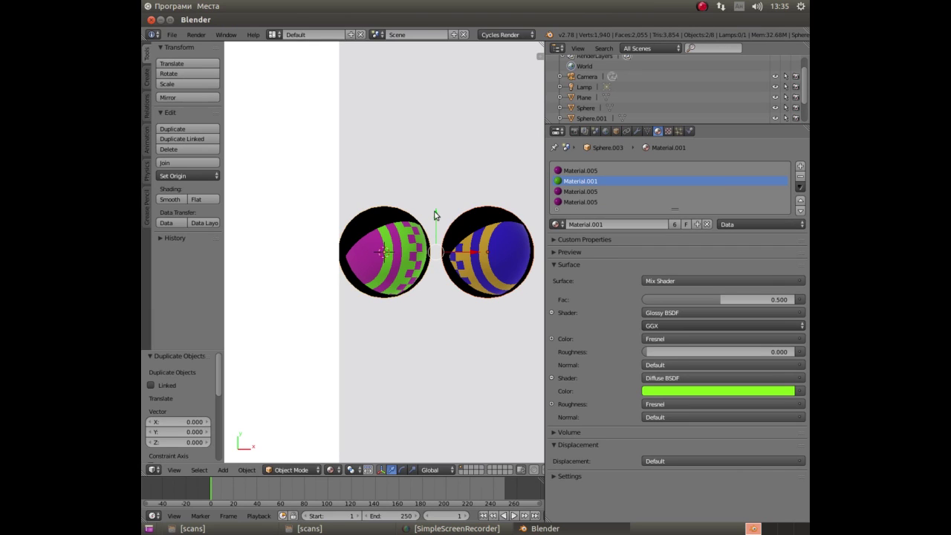
pyautogui.moveTo(433, 215); pyautogui.dragTo(450, 102)
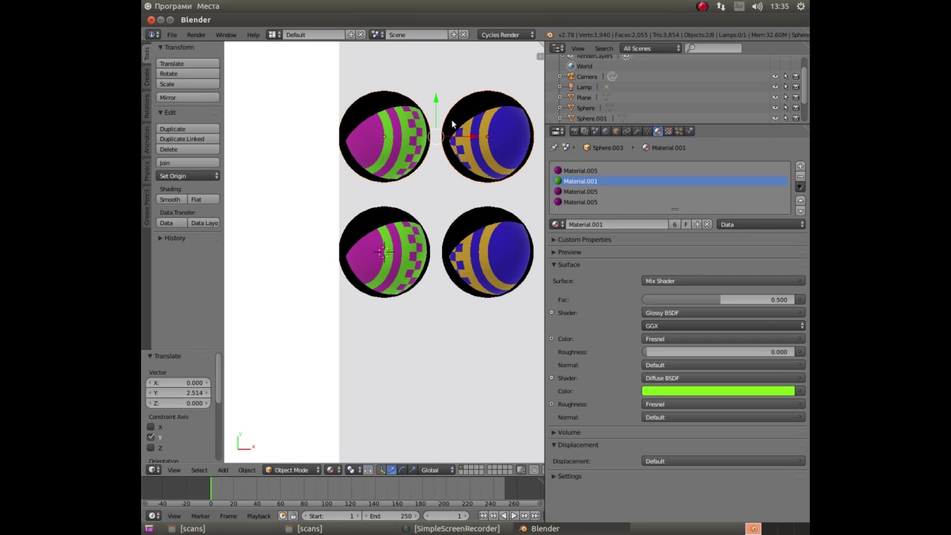
pyautogui.press('s')
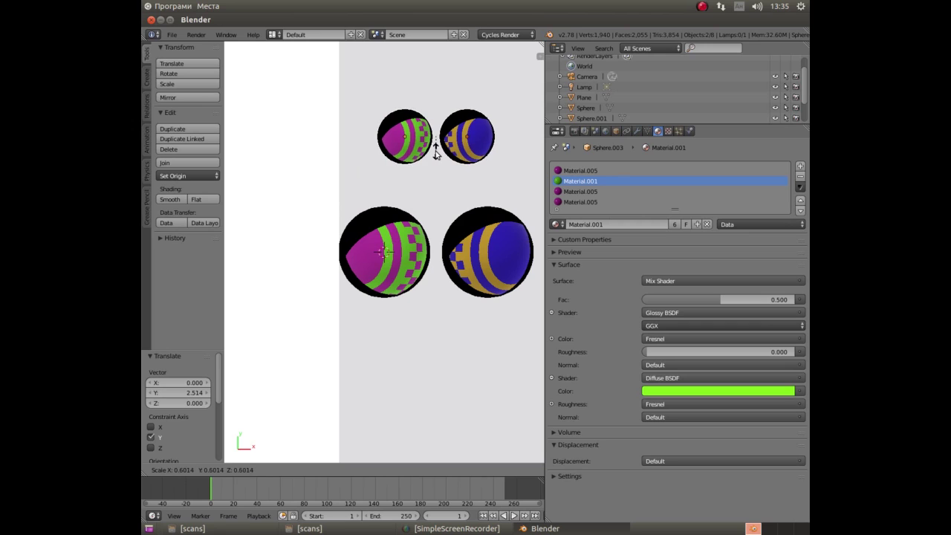
pyautogui.click(436, 153)
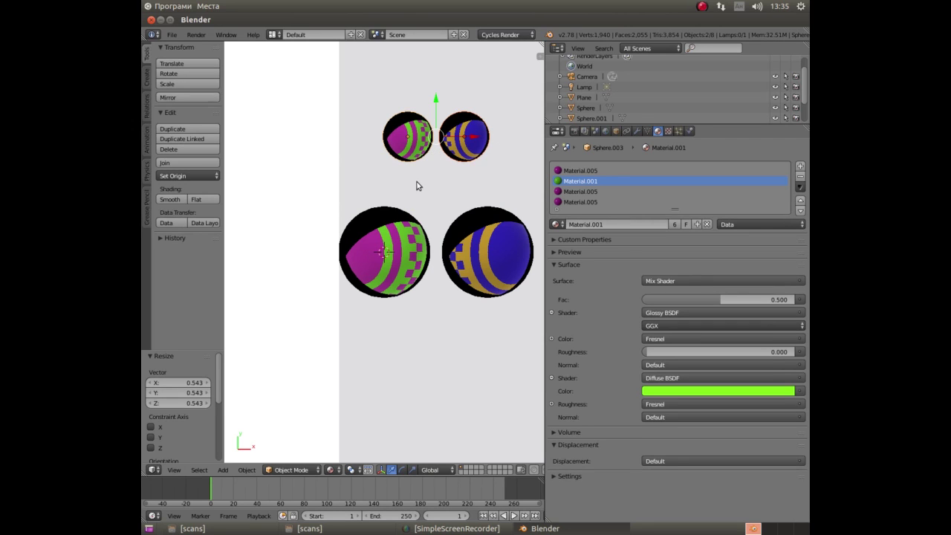
pyautogui.press('u')
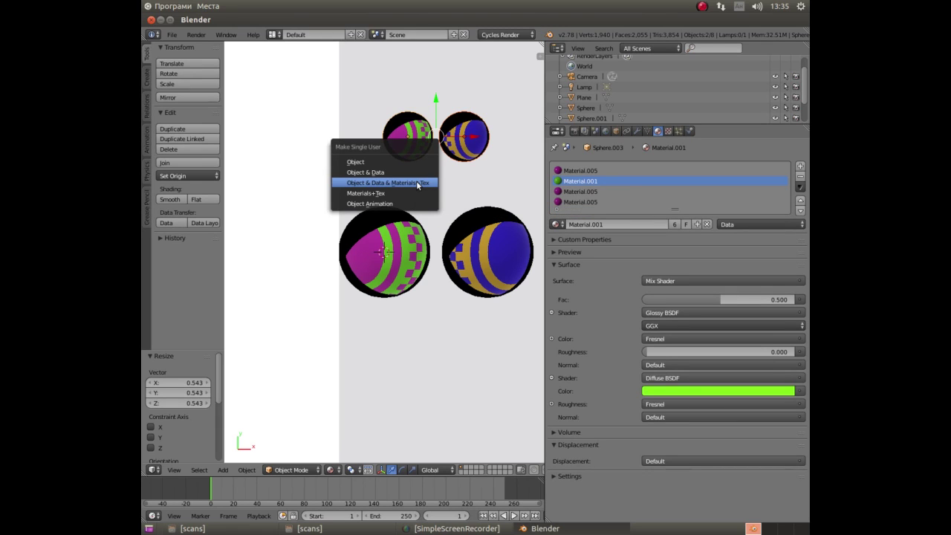
pyautogui.click(417, 182)
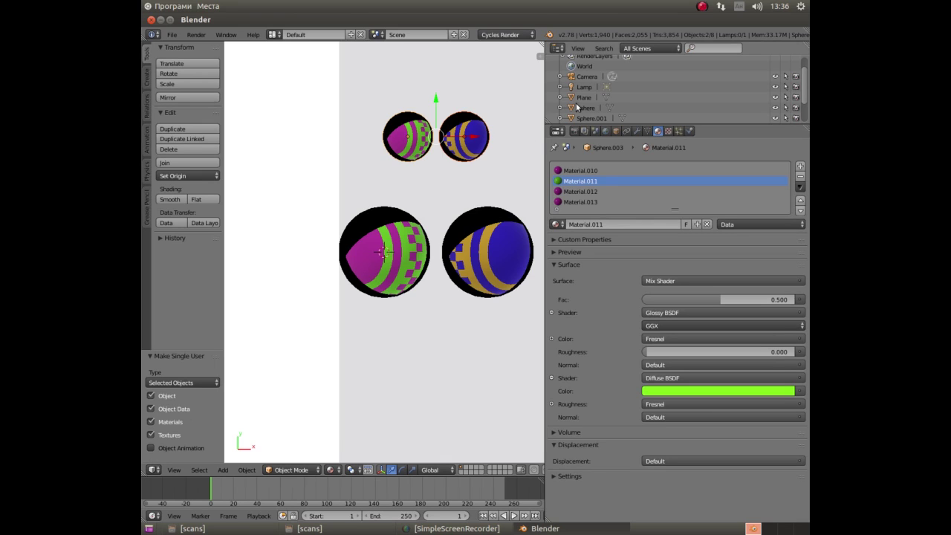
pyautogui.scroll(-2, 578, 107)
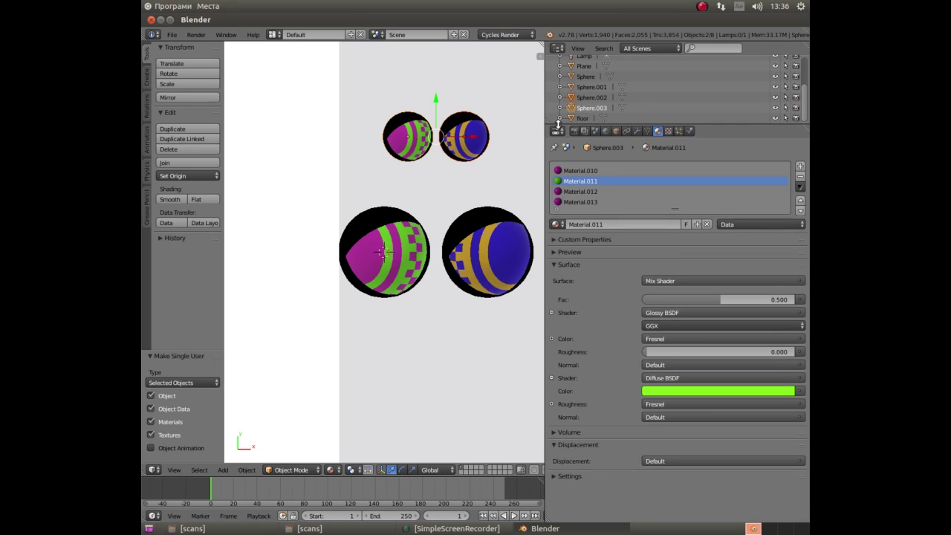
pyautogui.click(593, 97)
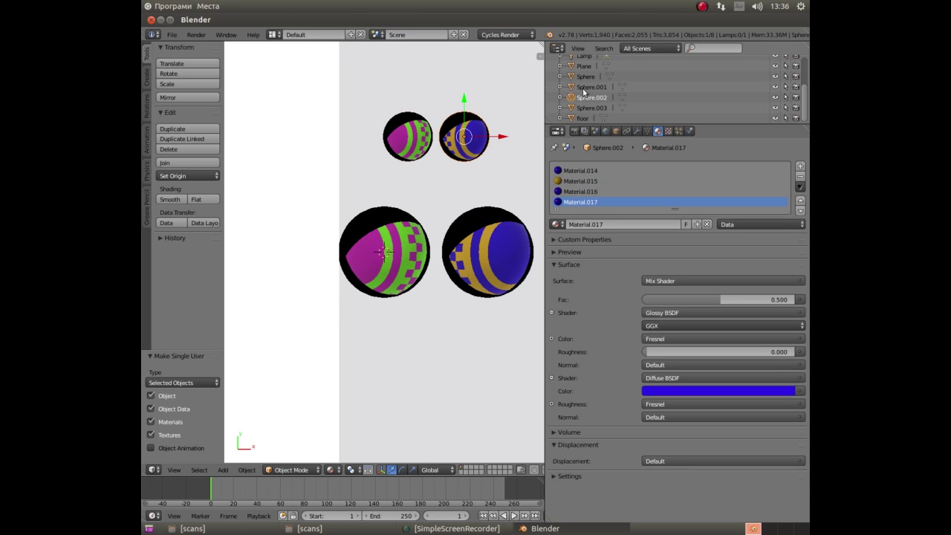
pyautogui.click(584, 88)
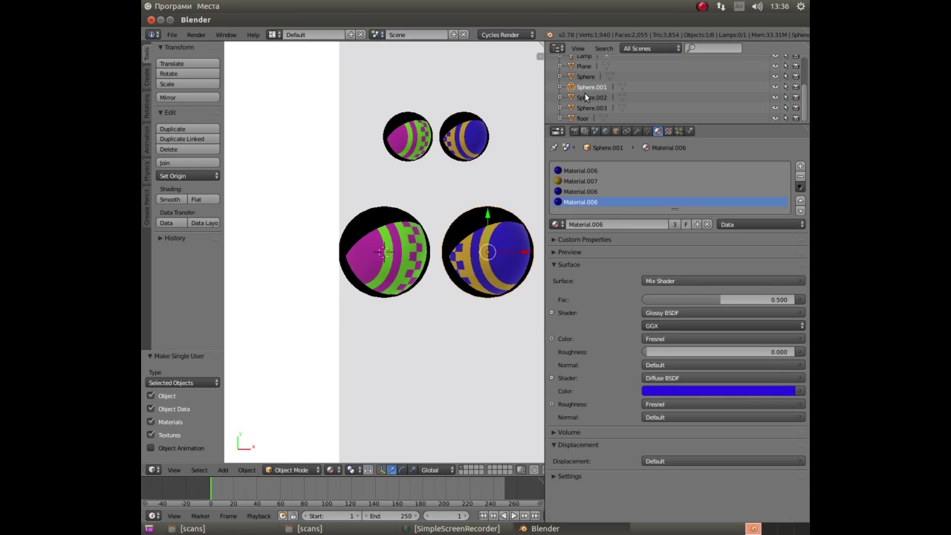
pyautogui.click(586, 108)
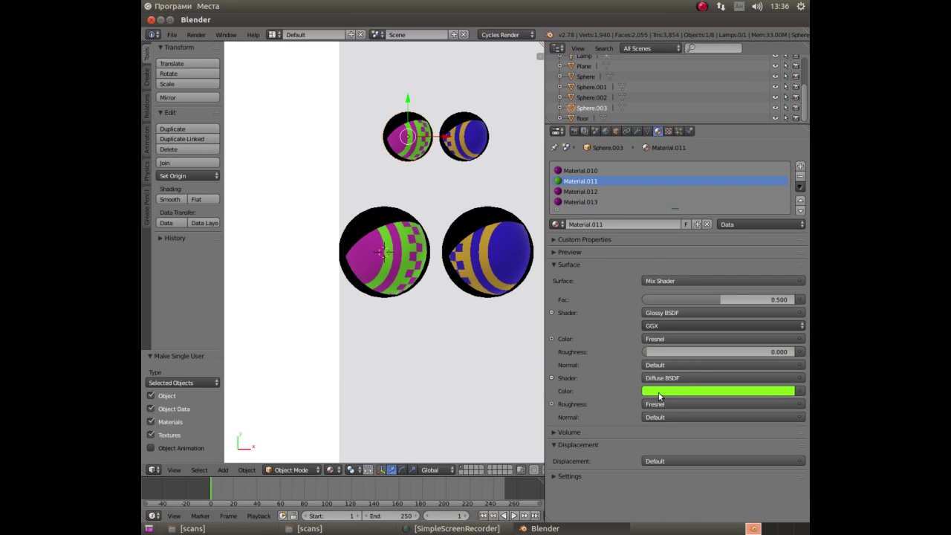
pyautogui.click(659, 393)
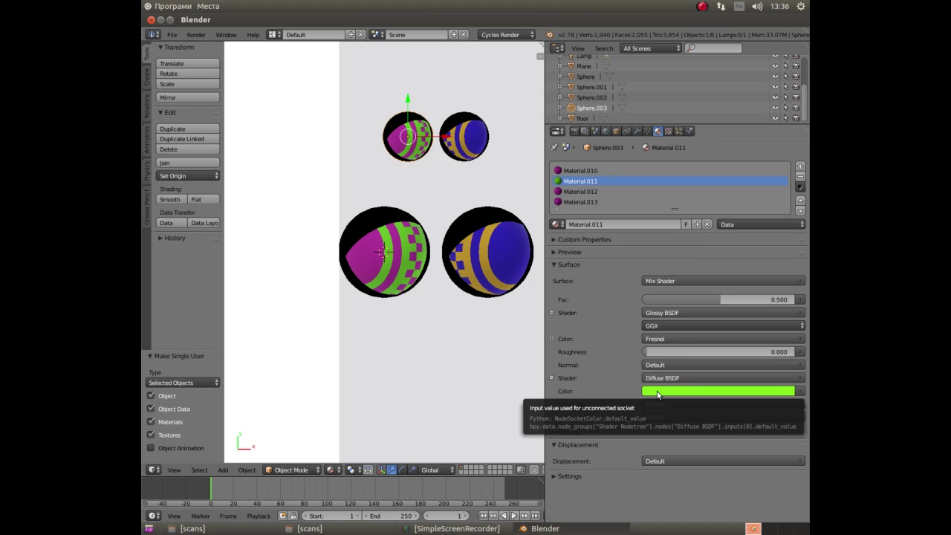
# Change Material.011's diffuse colour from green to orange-red using hex e74c.
pyautogui.click(702, 387)
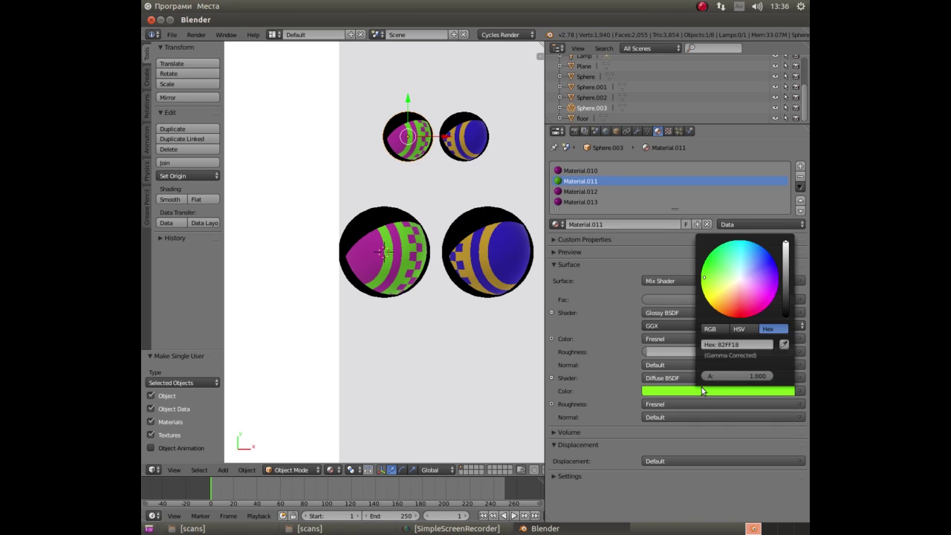
pyautogui.click(723, 344)
pyautogui.write('e')
pyautogui.write('74')
pyautogui.write('c3c')
pyautogui.press('Return')
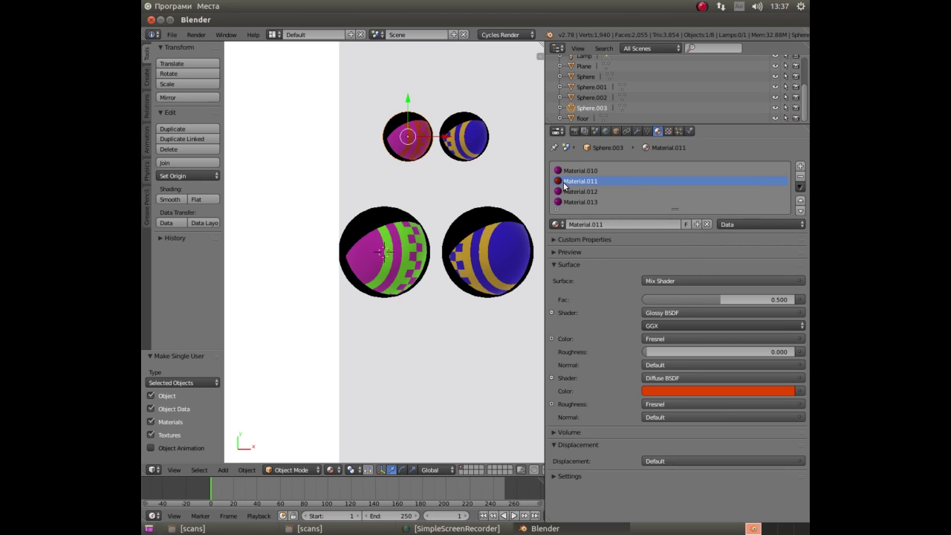
# Undo the last operation and check the material list without changing anything.
pyautogui.click(246, 470)
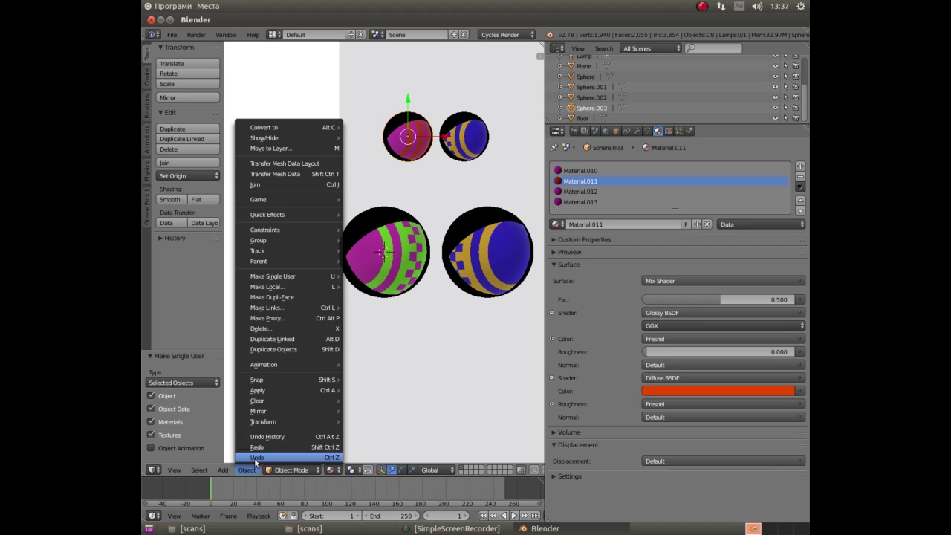
pyautogui.click(257, 458)
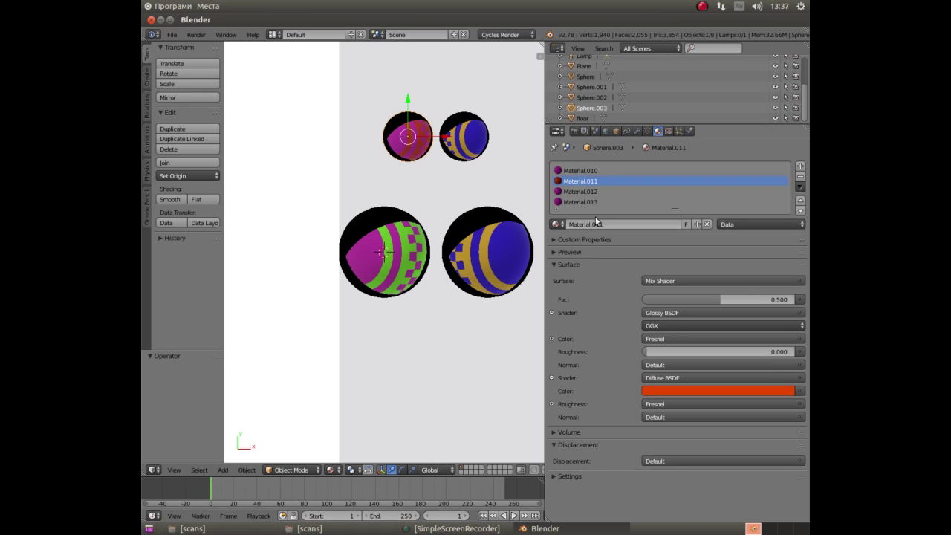
pyautogui.click(556, 224)
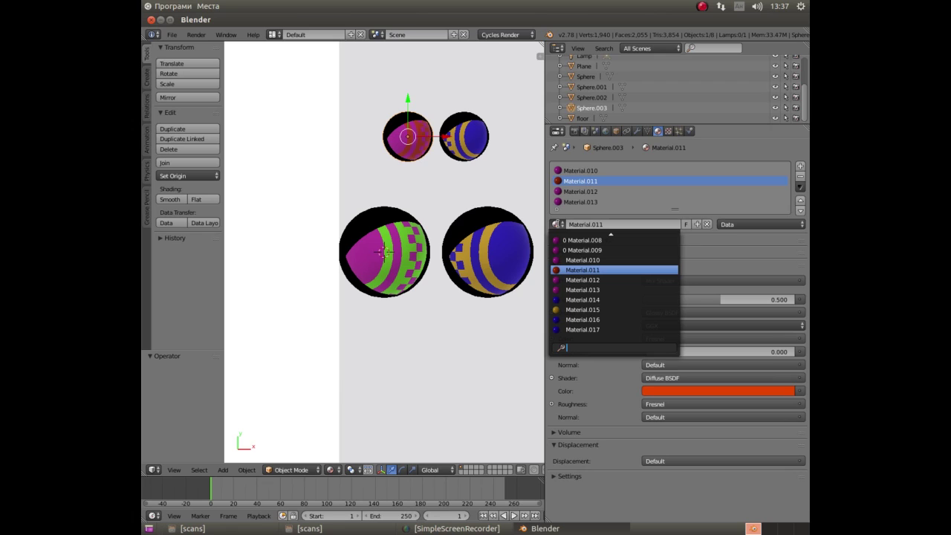
pyautogui.press('Escape')
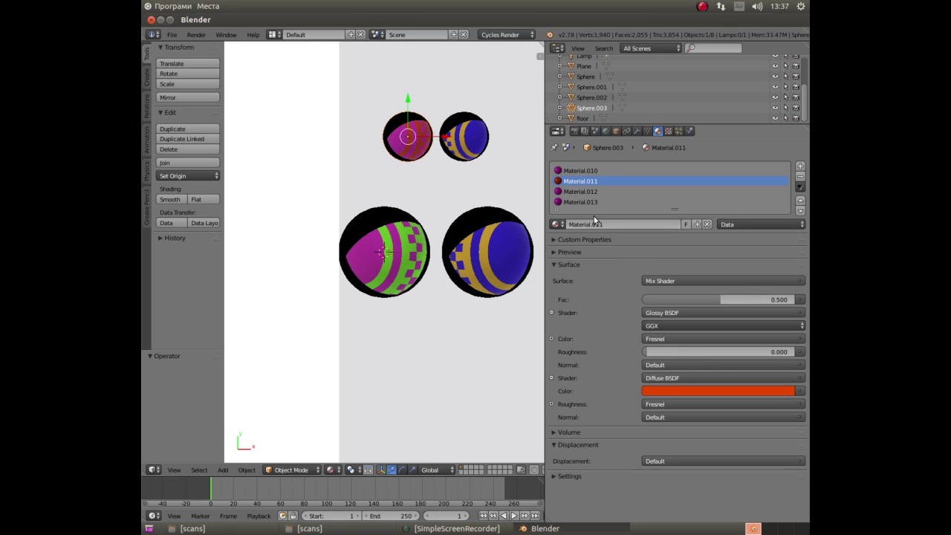
# Select Material.012 and change its magenta diffuse colour to light blue, hex 2884E7.
pyautogui.scroll(4, 385, 118)
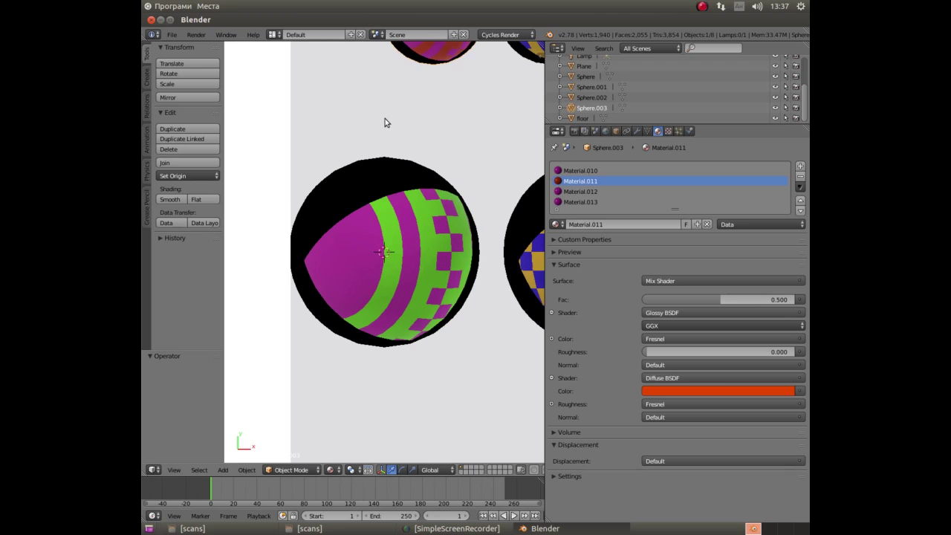
pyautogui.scroll(-3, 385, 122)
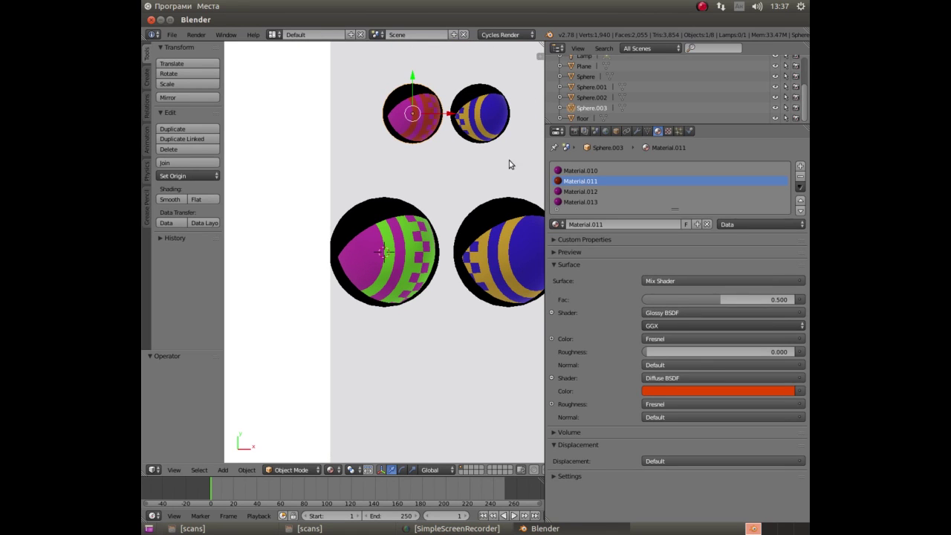
pyautogui.click(591, 171)
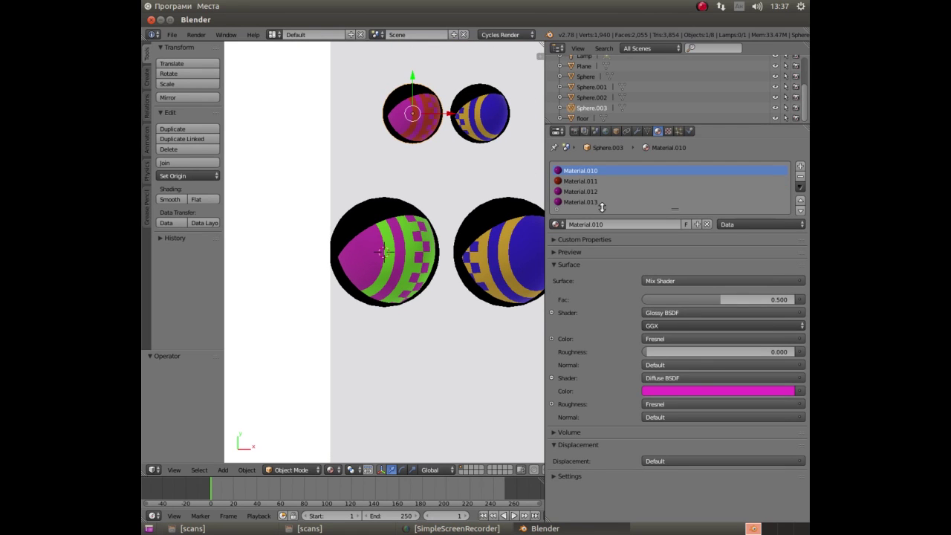
pyautogui.click(573, 182)
pyautogui.click(570, 193)
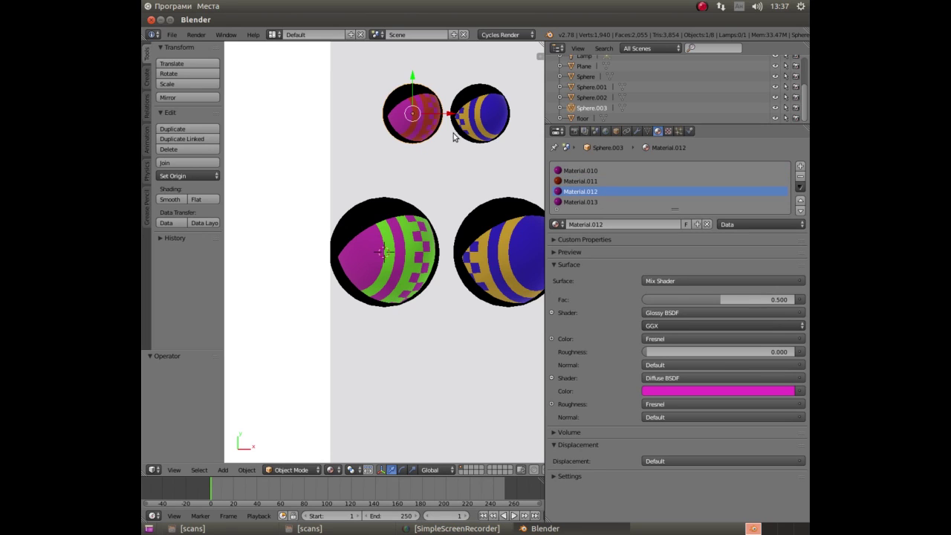
pyautogui.click(688, 391)
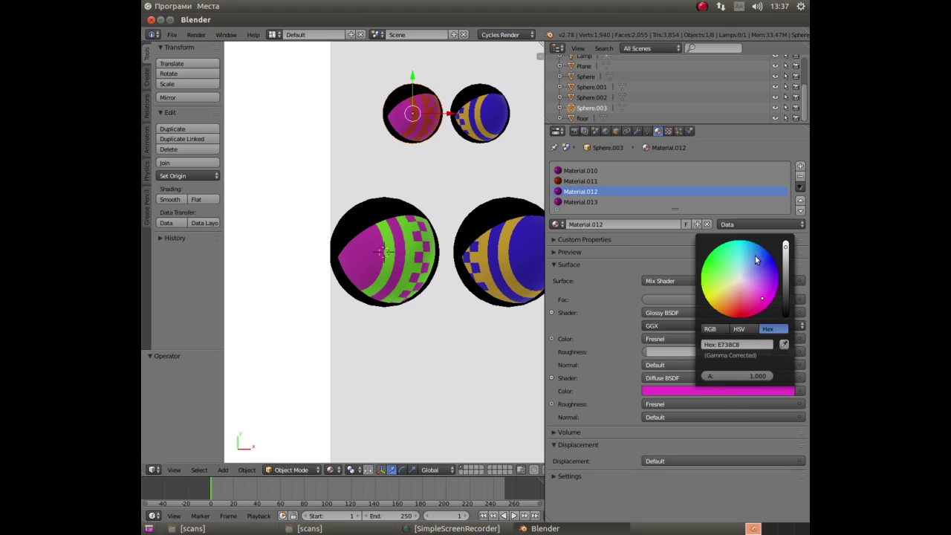
pyautogui.hotkey('ctrl', 'v')
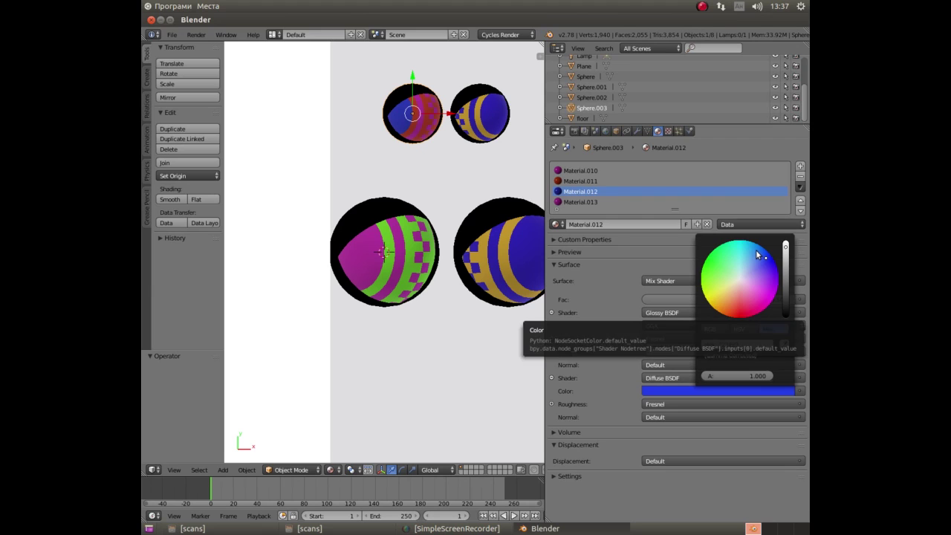
pyautogui.click(756, 254)
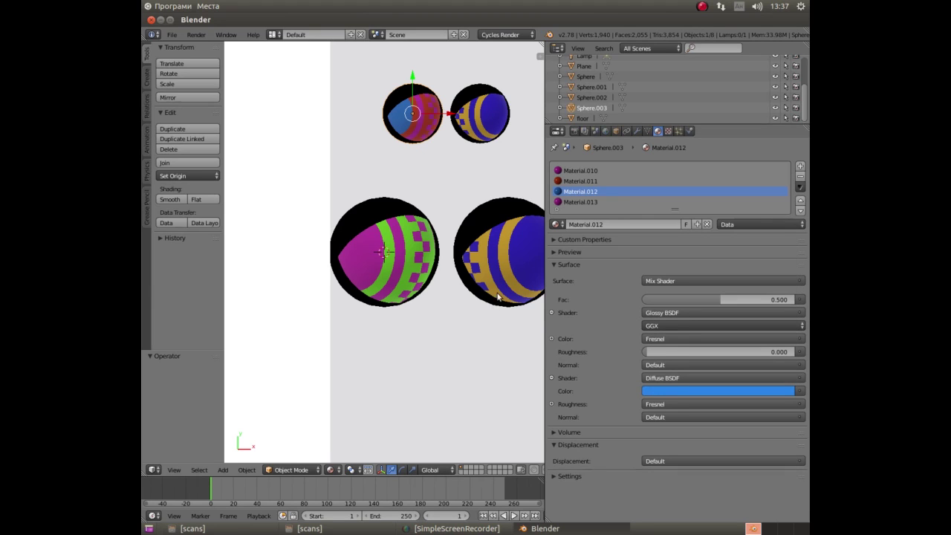
pyautogui.click(666, 391)
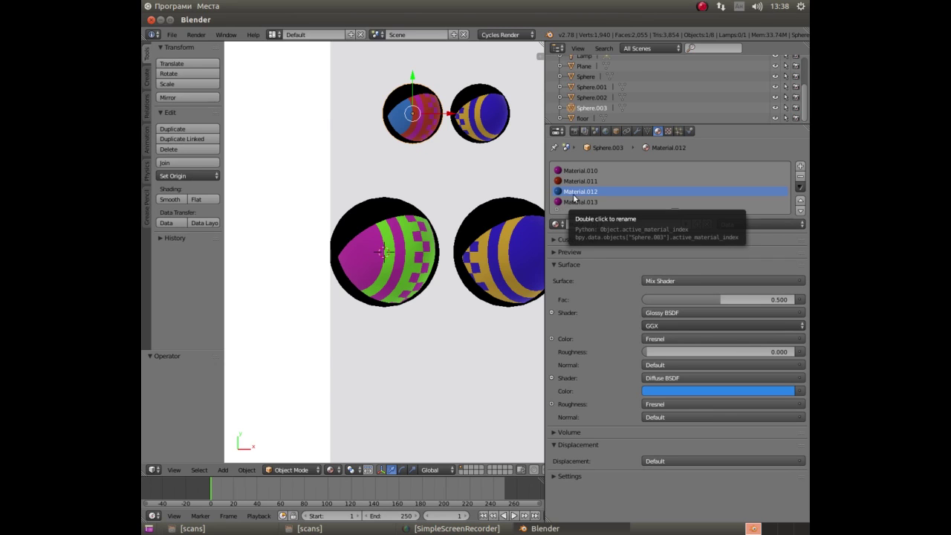
# On Sphere.003, replace Material.010 and Material.013 in their slots with Material.011.
pyautogui.click(580, 171)
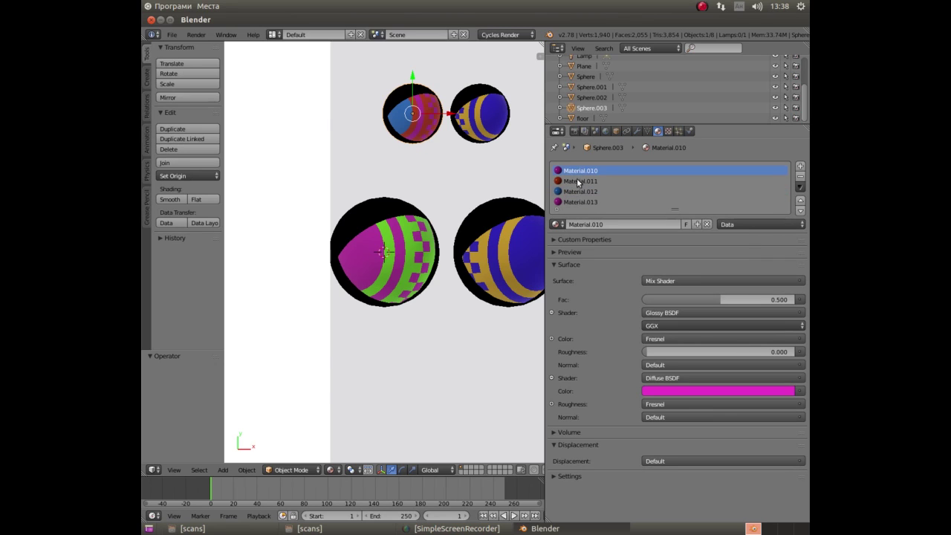
pyautogui.click(559, 224)
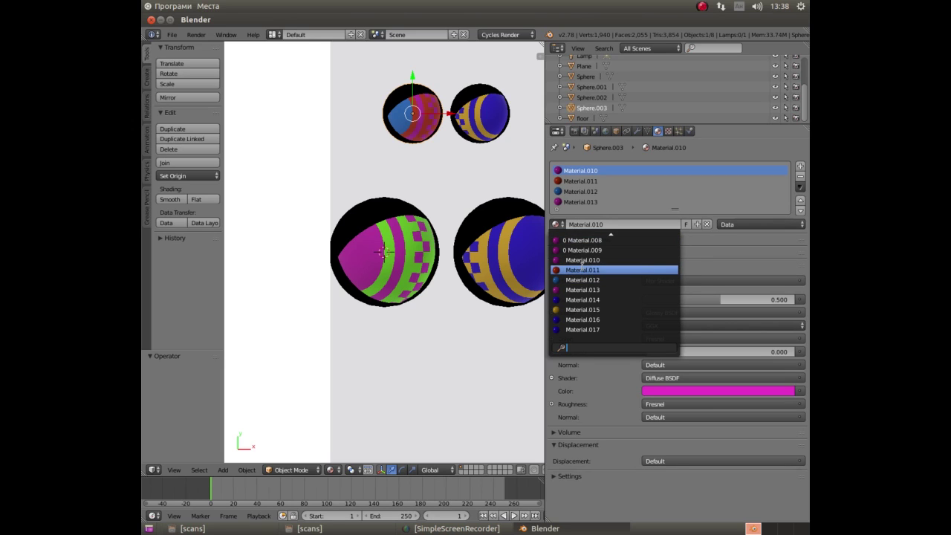
pyautogui.click(582, 267)
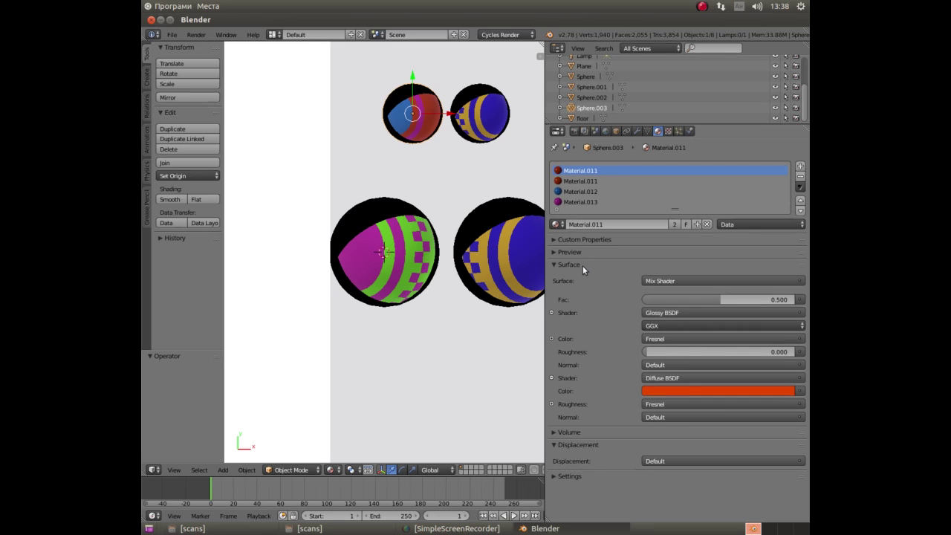
pyautogui.click(578, 202)
pyautogui.click(574, 224)
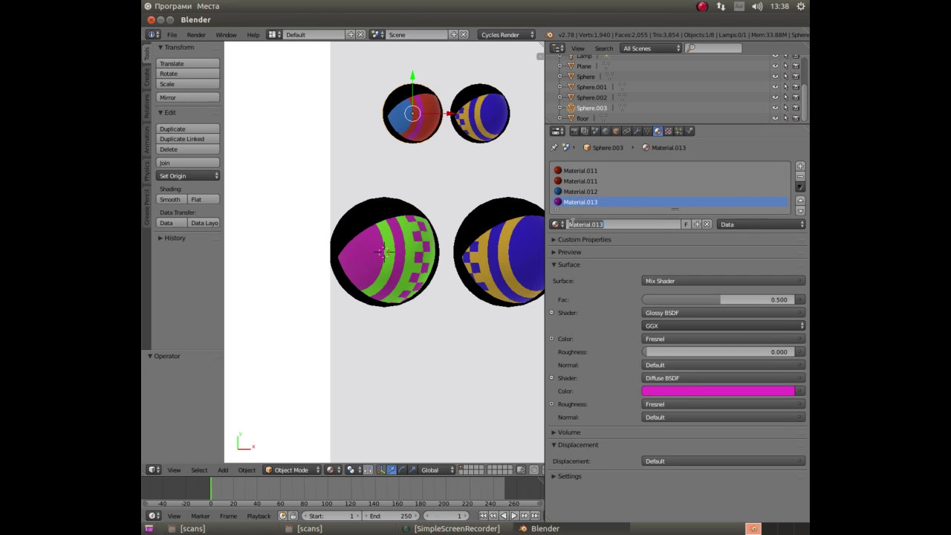
pyautogui.click(555, 224)
pyautogui.click(556, 223)
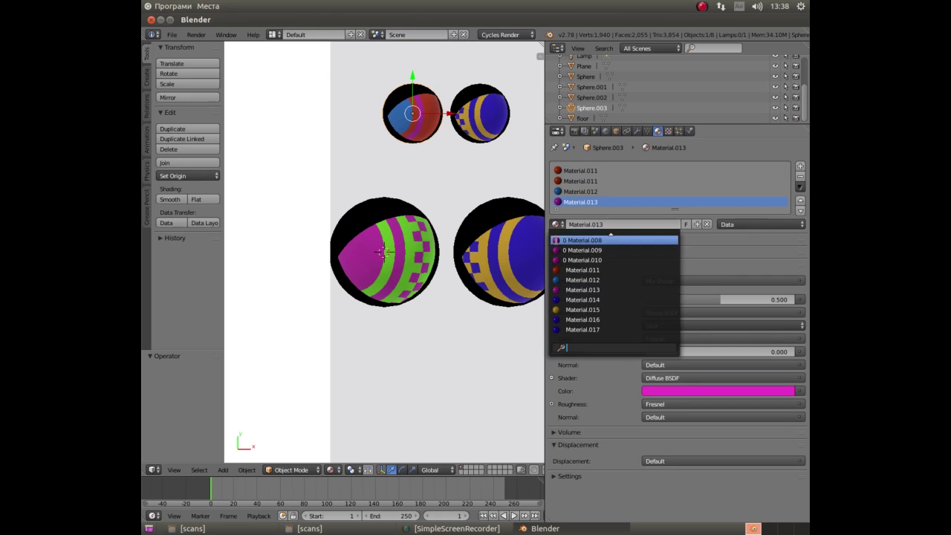
pyautogui.click(568, 270)
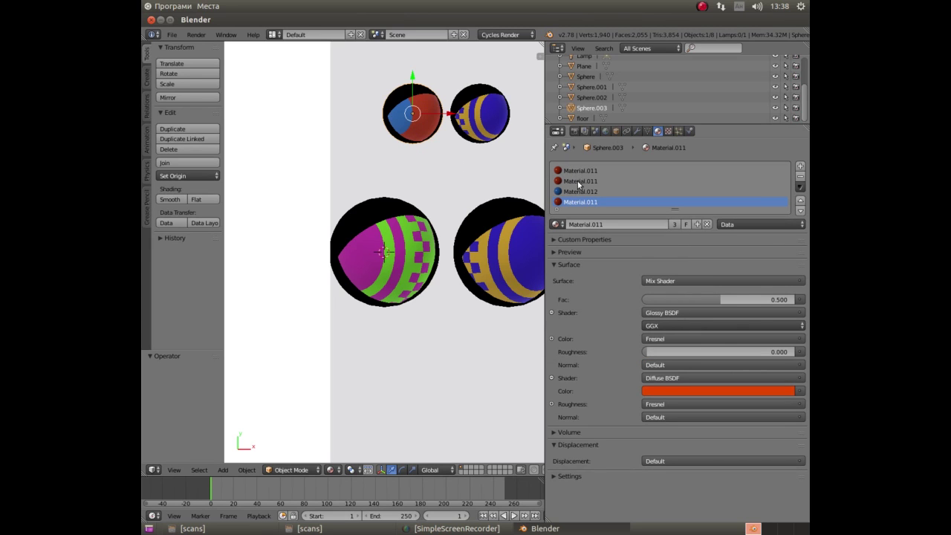
# Reselect Sphere.003 and assign Material.012 to its second material slot.
pyautogui.rightClick(490, 128)
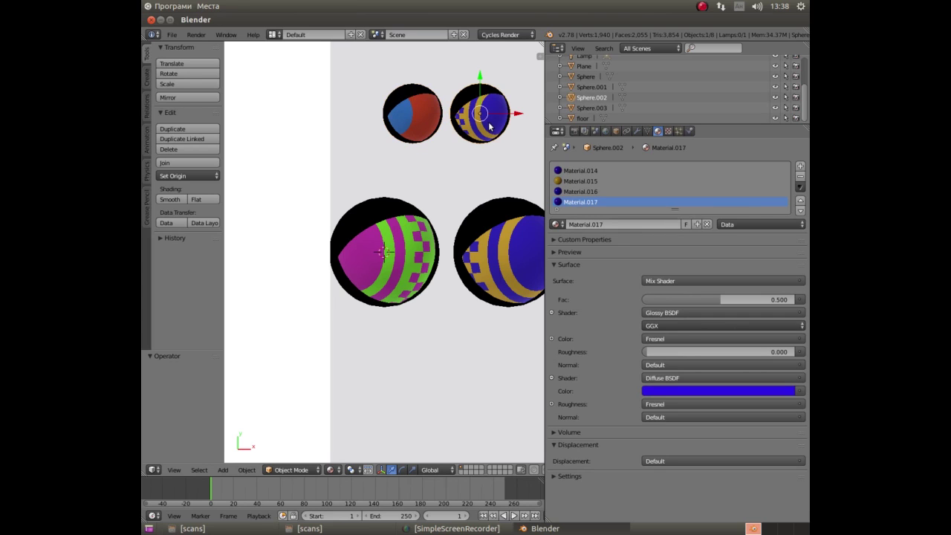
pyautogui.rightClick(425, 122)
pyautogui.click(573, 181)
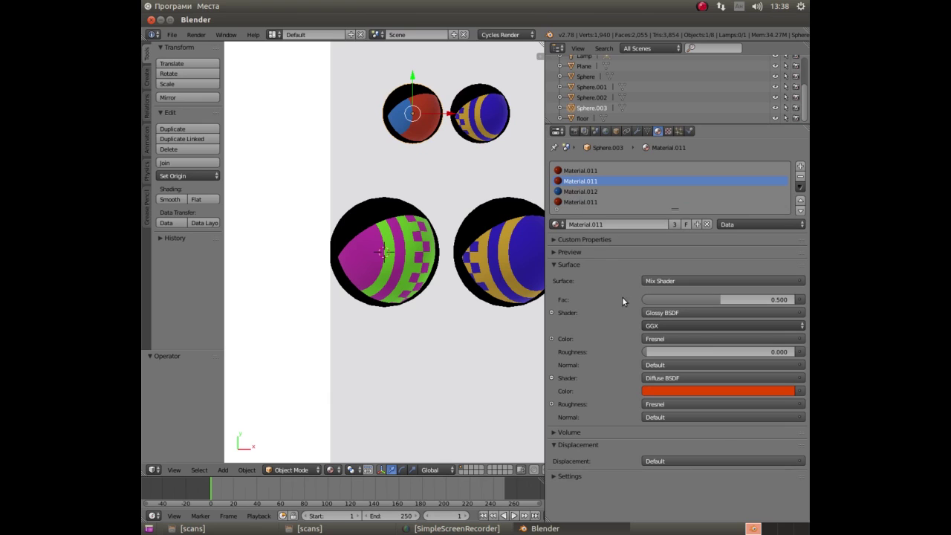
pyautogui.click(557, 225)
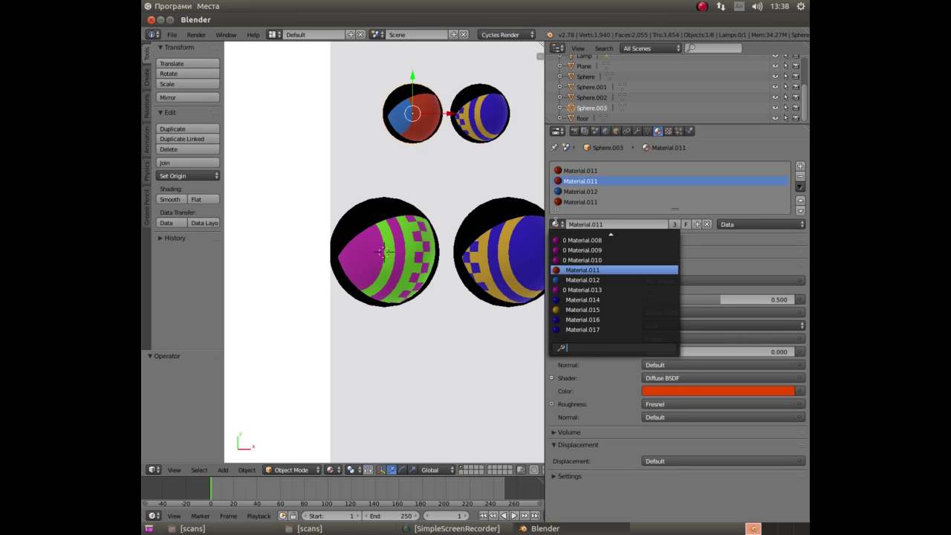
pyautogui.click(575, 269)
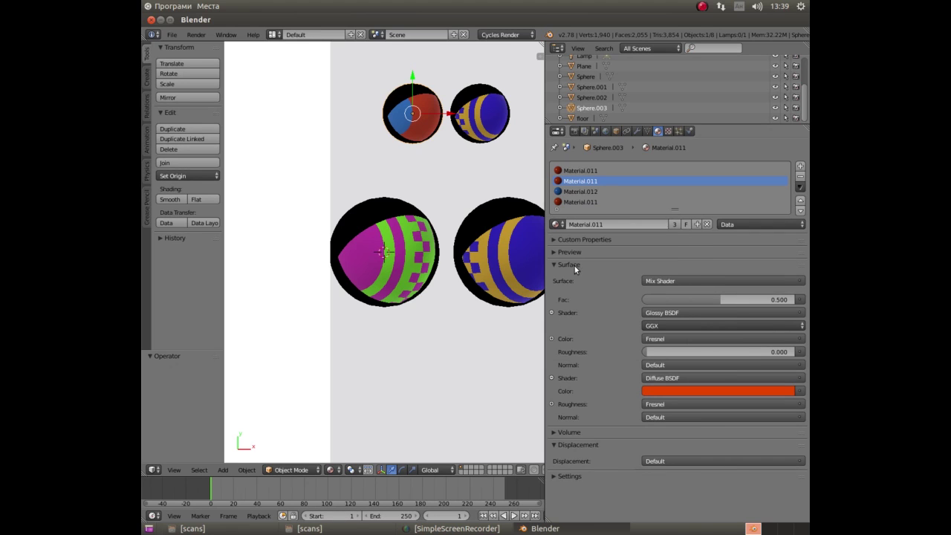
pyautogui.click(556, 224)
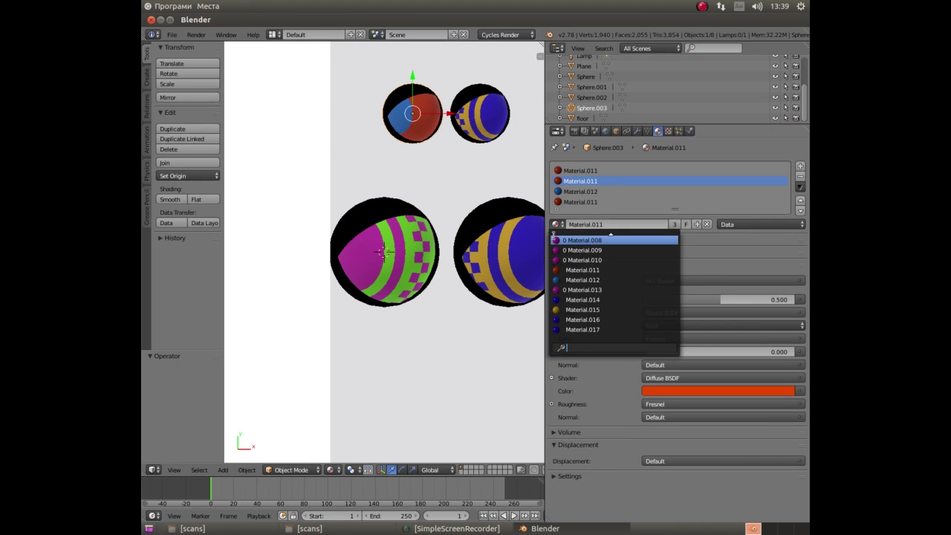
pyautogui.click(567, 278)
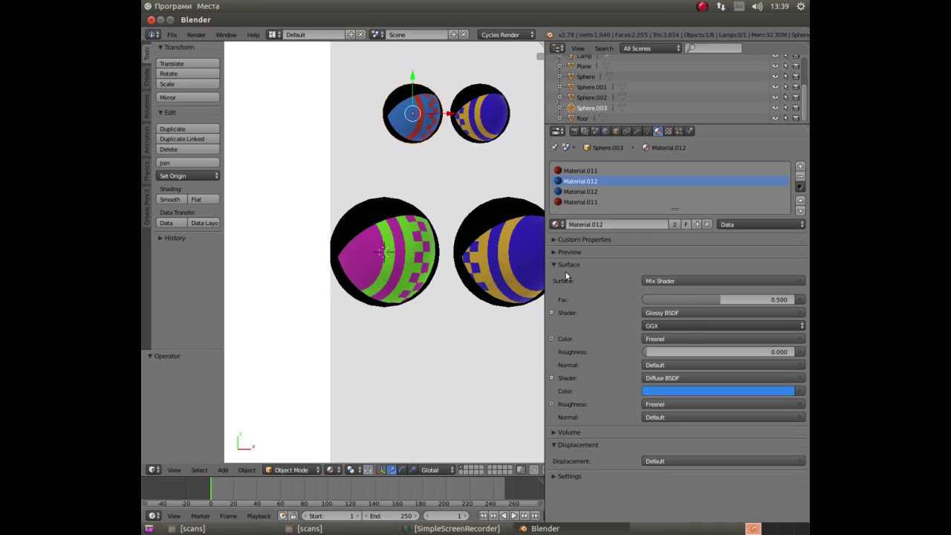
# Assign Material.011 to the third slot, then select the upper-right small sphere.
pyautogui.click(573, 196)
pyautogui.click(557, 224)
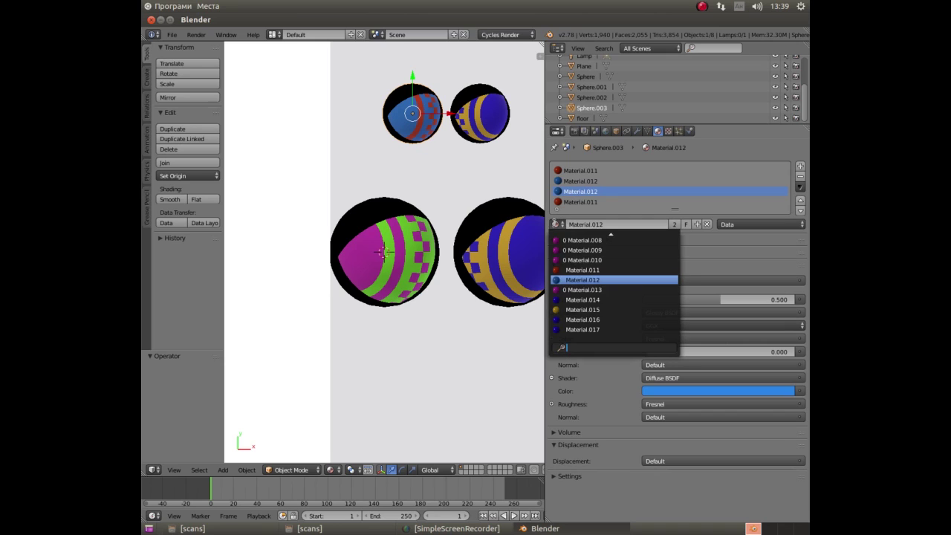
pyautogui.click(571, 269)
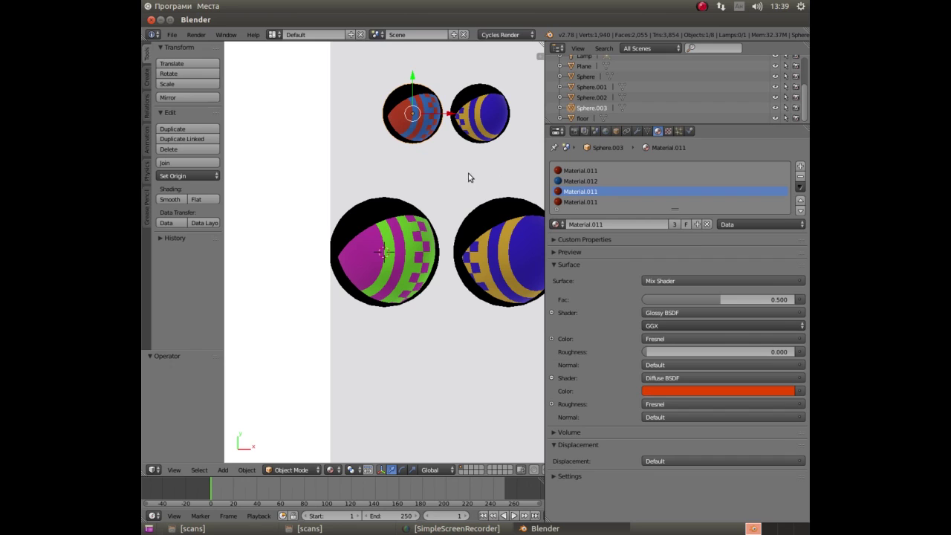
pyautogui.rightClick(480, 129)
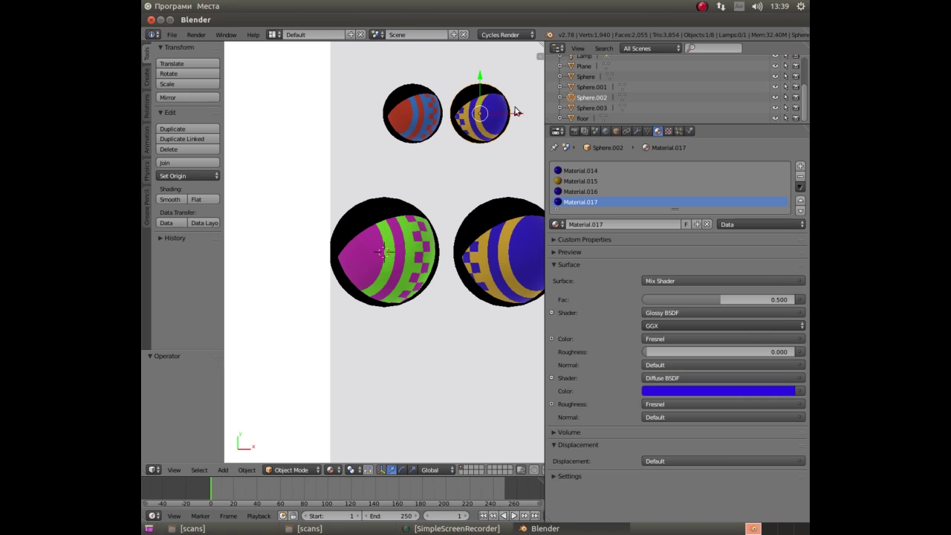
# Set Material.014's diffuse colour on Sphere.002 from blue to red (E71400).
pyautogui.click(580, 172)
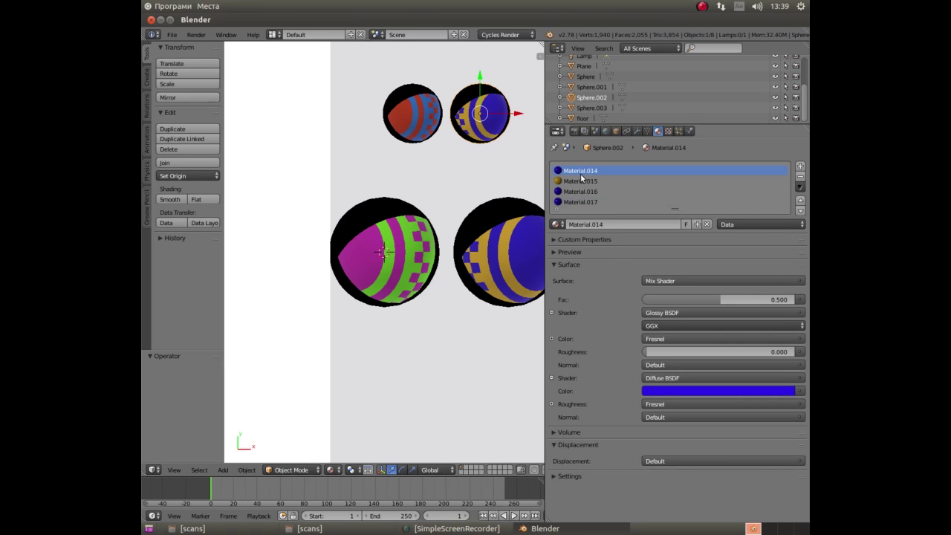
pyautogui.click(666, 393)
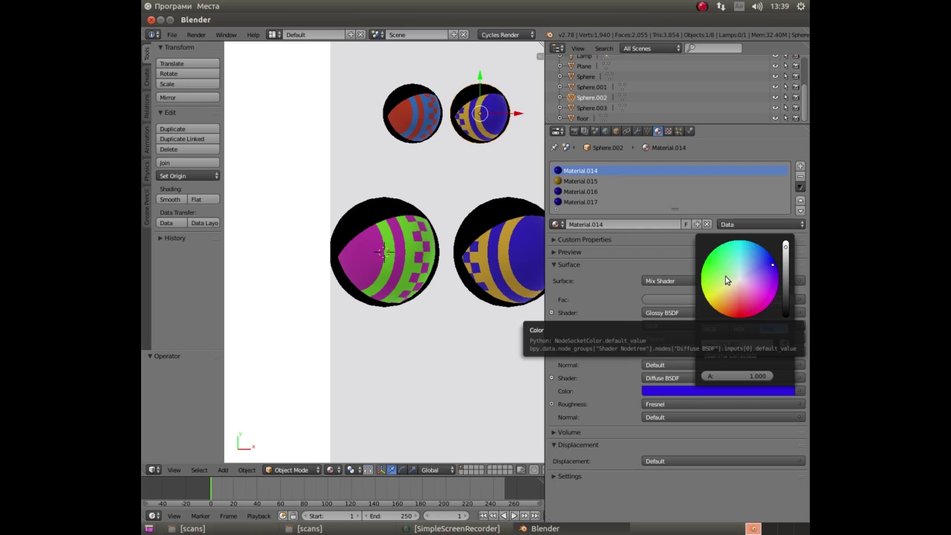
pyautogui.click(737, 312)
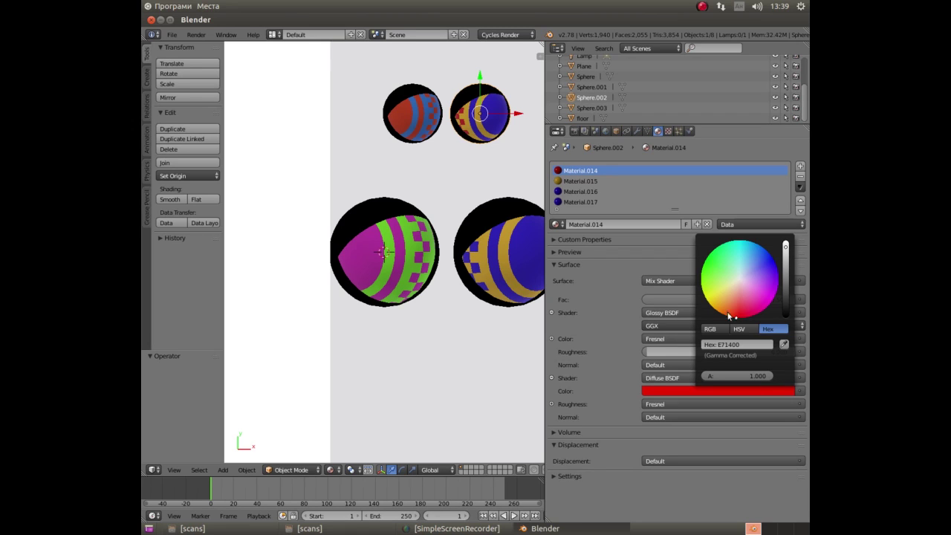
pyautogui.click(728, 391)
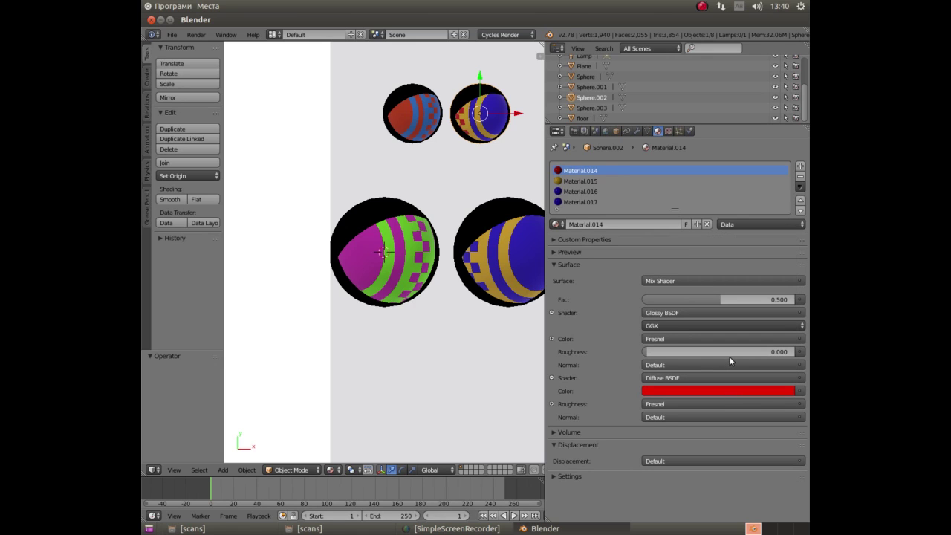
pyautogui.click(697, 391)
# Replace Material.016 and Material.017 on Sphere.002 with the red Material.014.
pyautogui.click(581, 192)
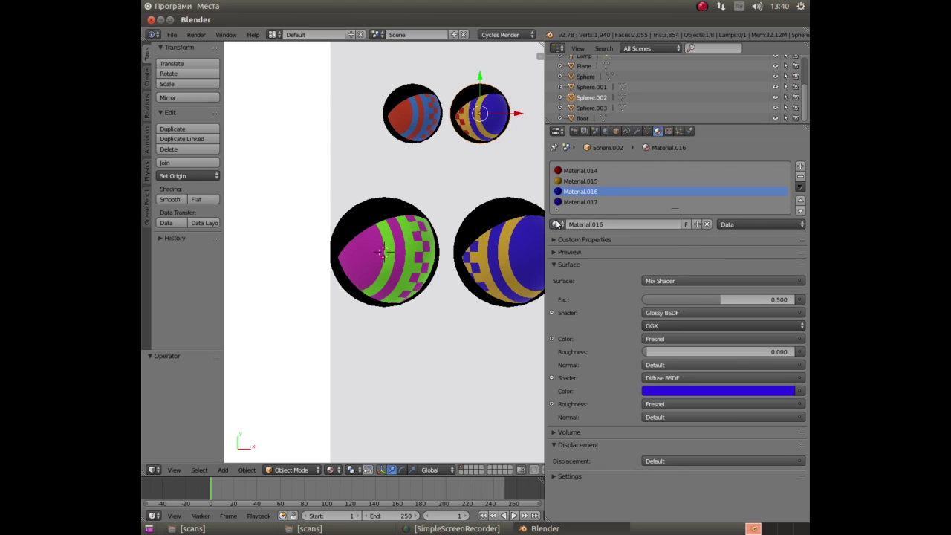
pyautogui.click(556, 224)
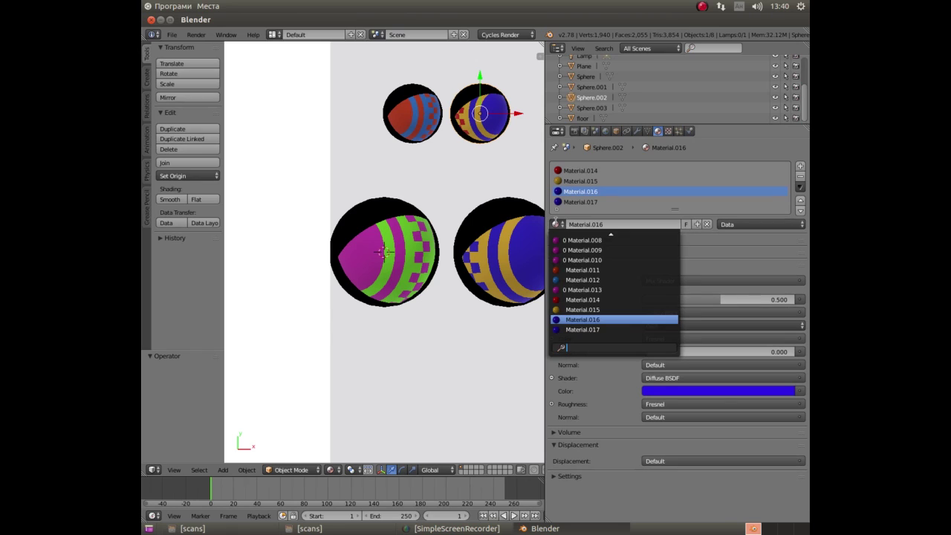
pyautogui.click(578, 298)
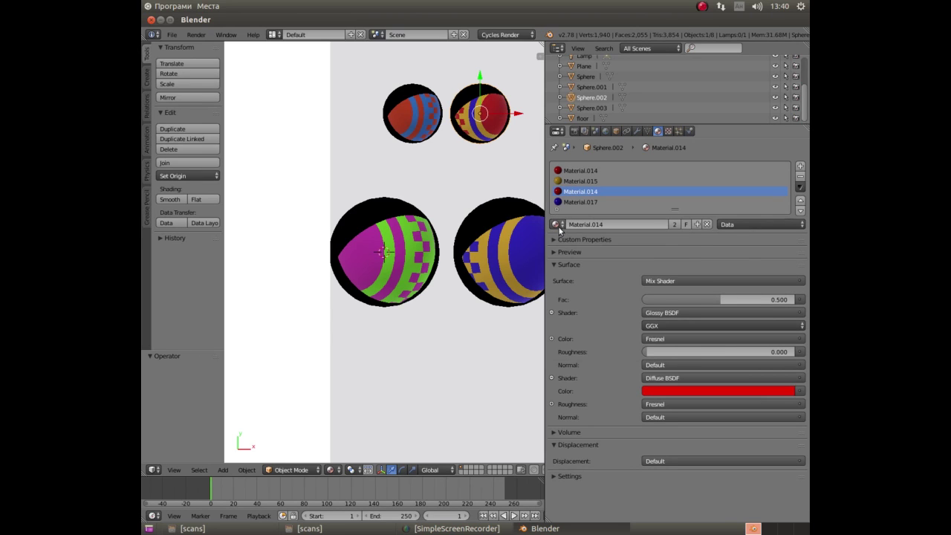
pyautogui.click(558, 203)
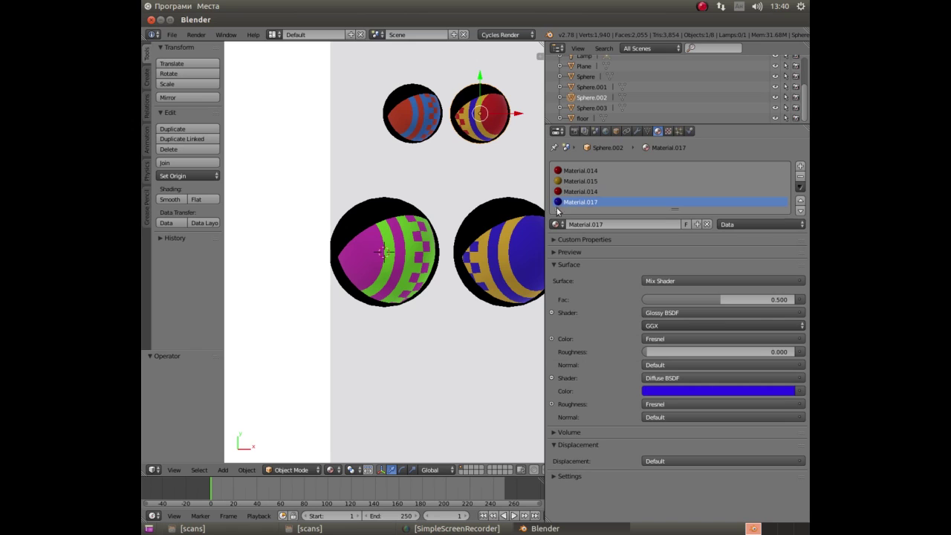
pyautogui.click(556, 224)
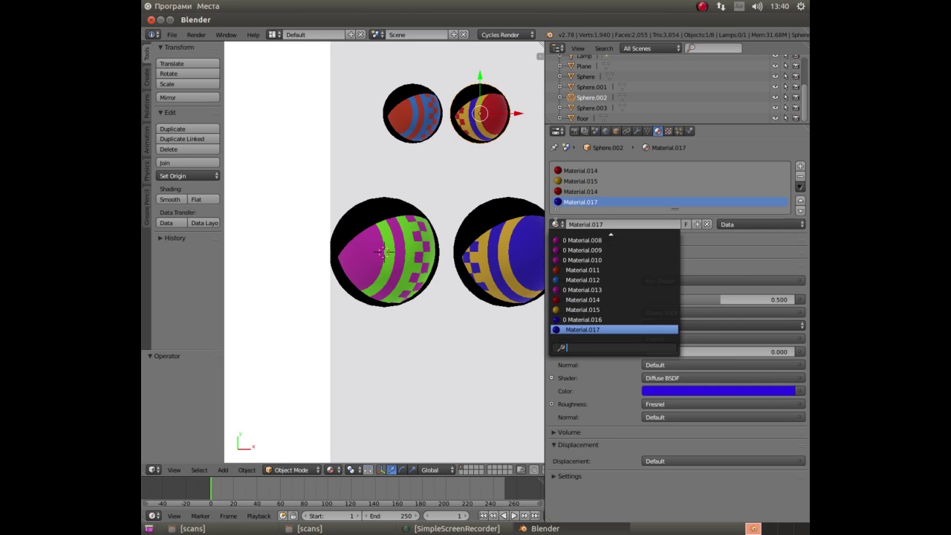
pyautogui.click(569, 299)
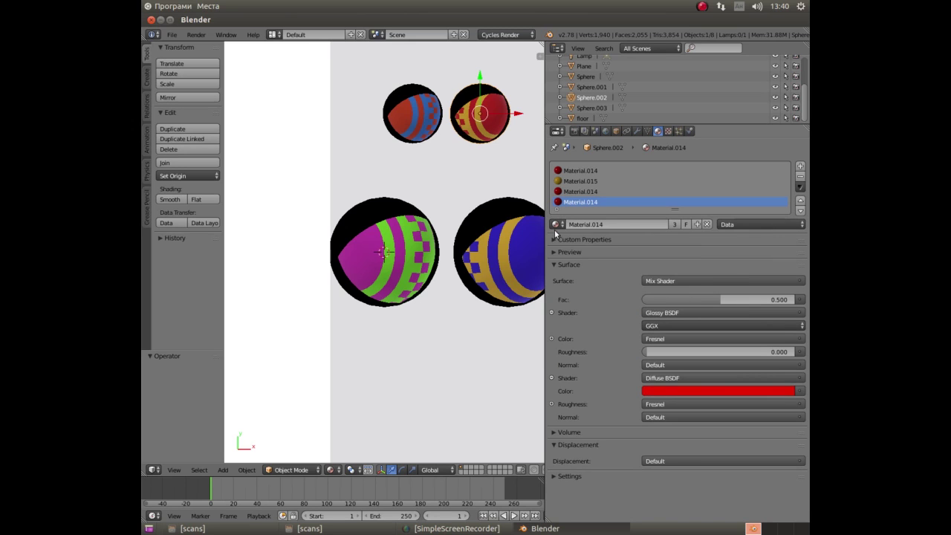
# Change Material.015's diffuse colour from yellow-orange to bright green.
pyautogui.click(580, 181)
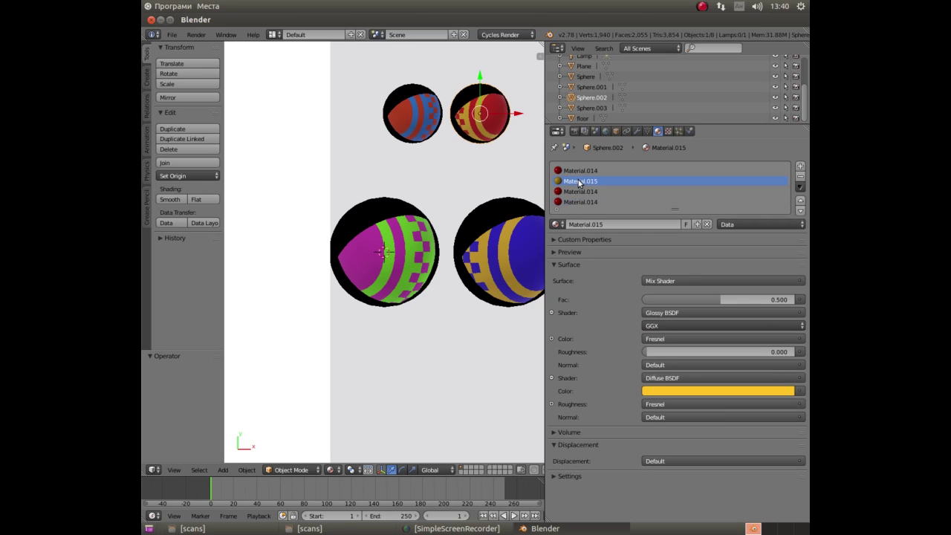
pyautogui.click(557, 224)
pyautogui.click(557, 228)
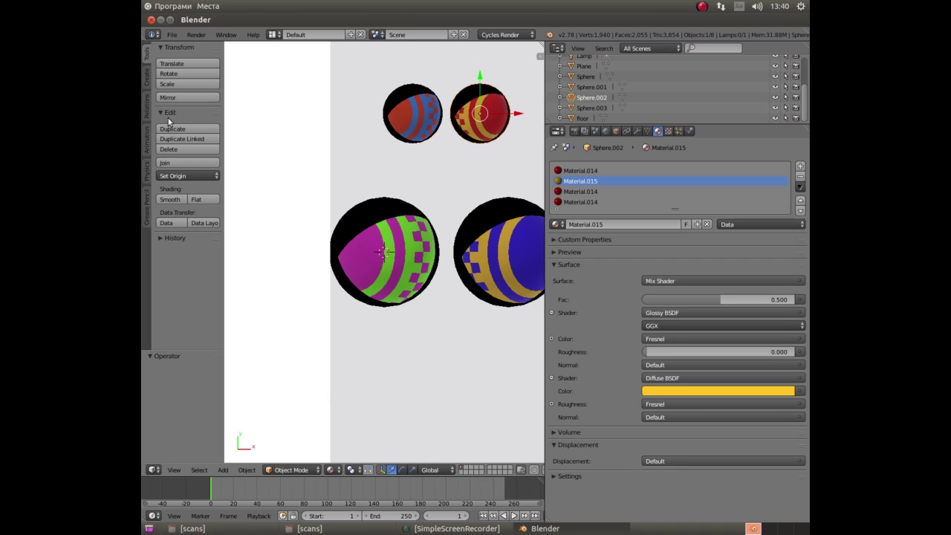
pyautogui.click(706, 388)
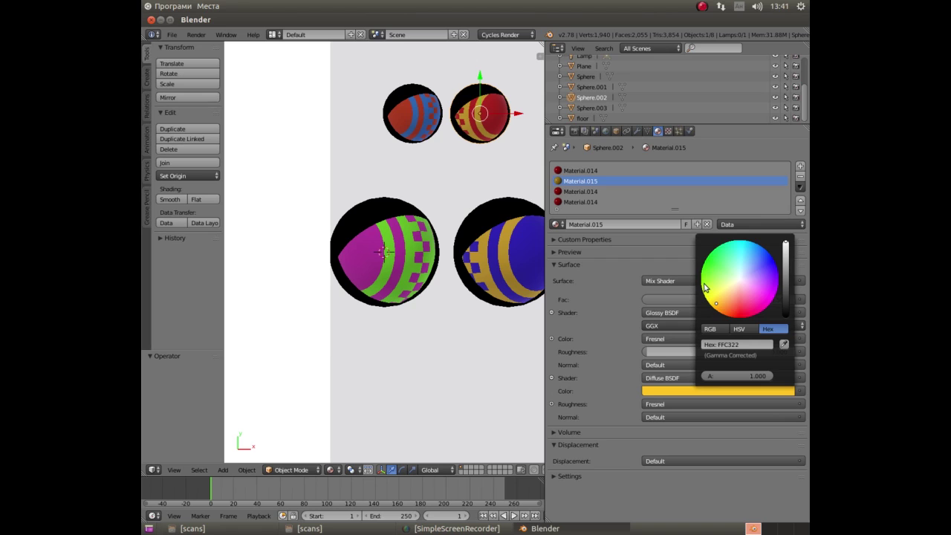
pyautogui.click(710, 262)
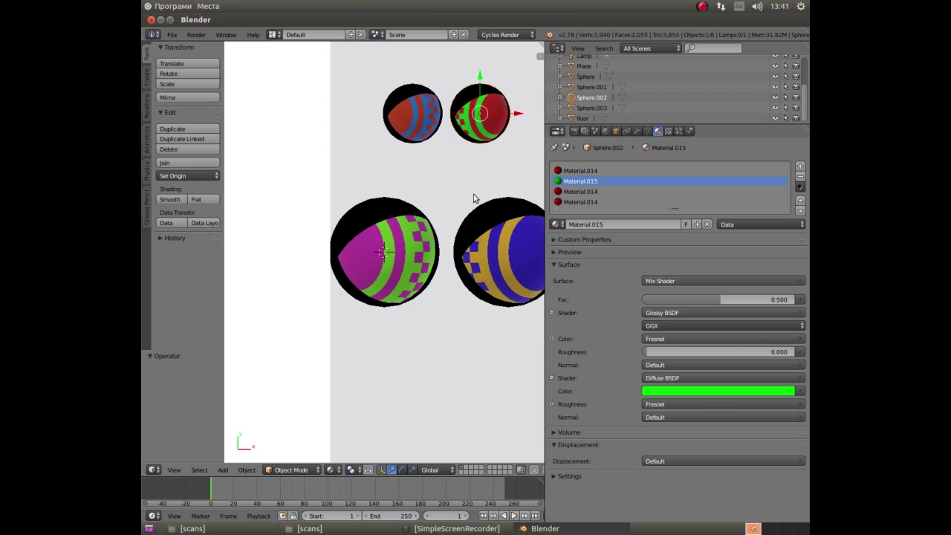
pyautogui.press('F12')
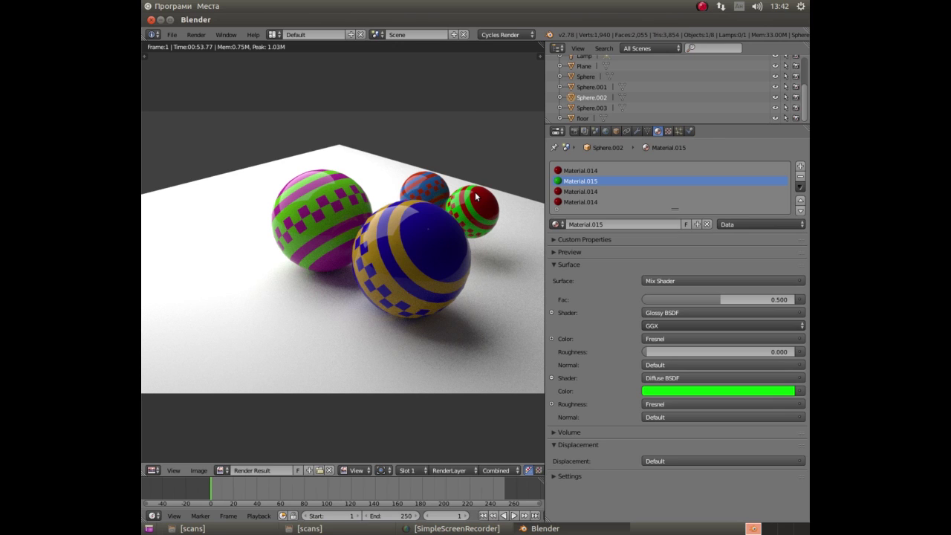
pyautogui.press('Escape')
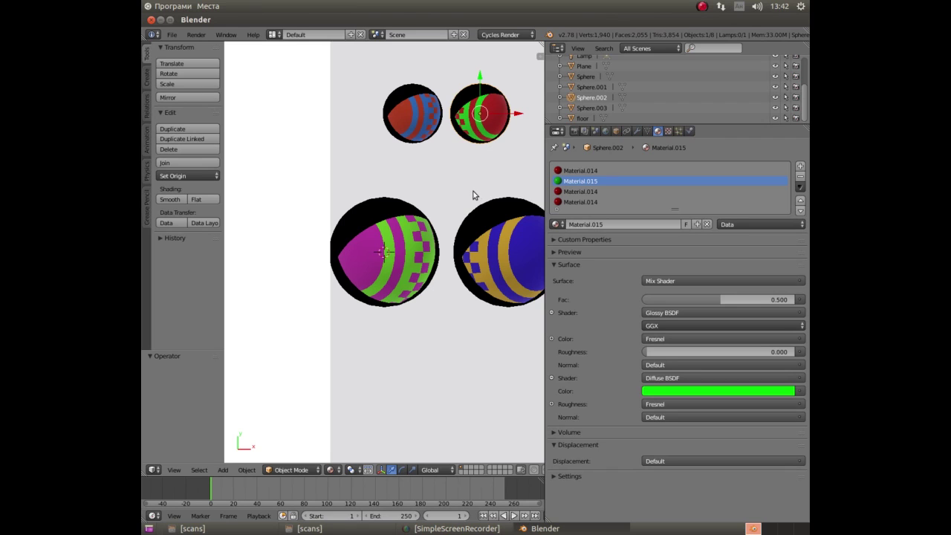
# Lower both small spheres to the floor and move them −4.445 along Y in front.
pyautogui.rightClick(418, 122)
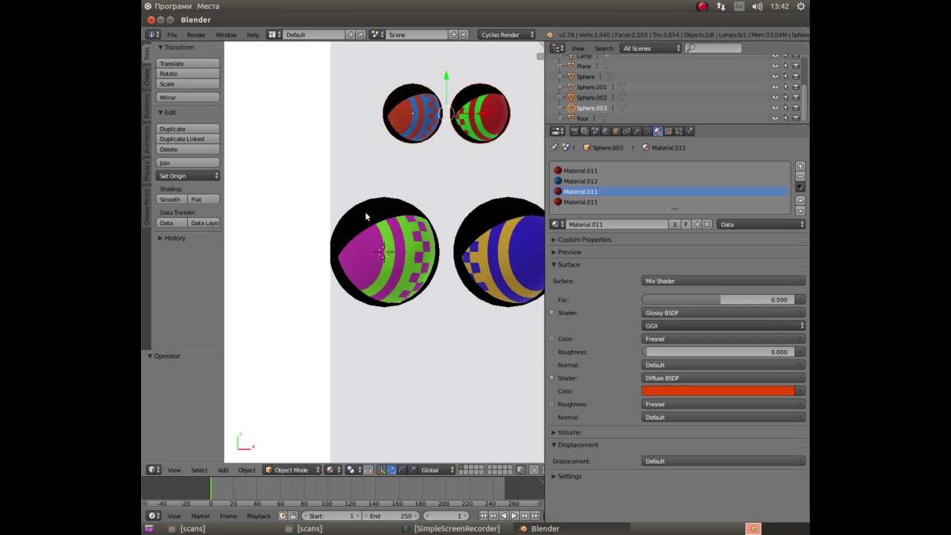
pyautogui.press('KP_1')
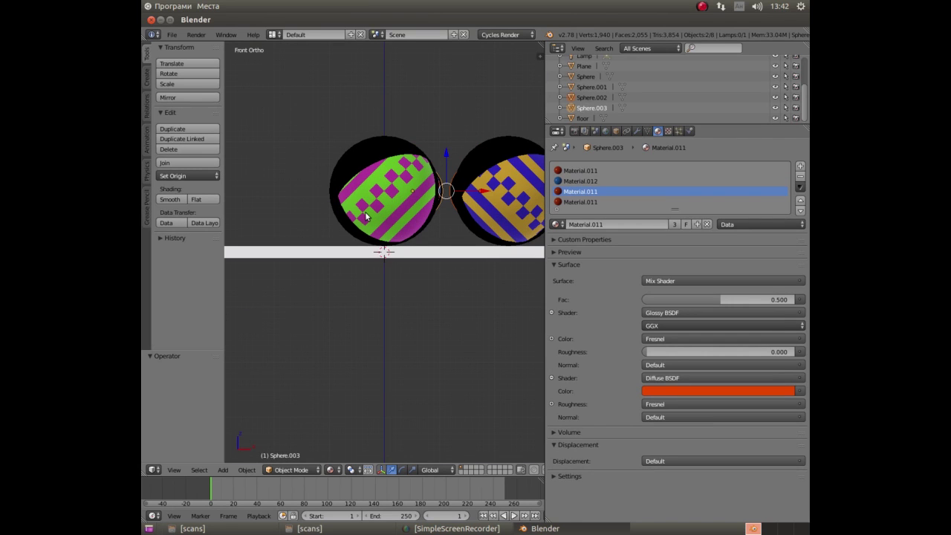
pyautogui.press('KP_6')
pyautogui.press('KP_6')
pyautogui.press('KP_6')
pyautogui.press('KP_6')
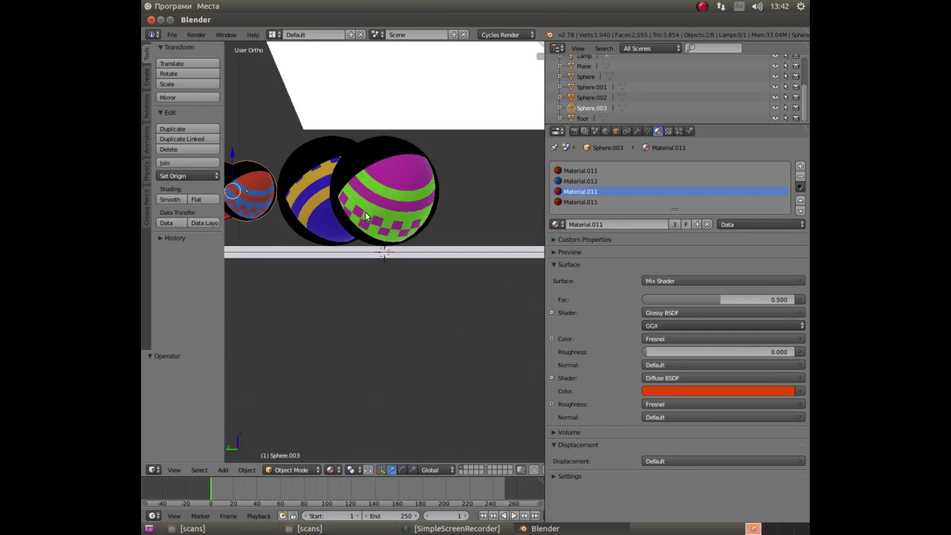
pyautogui.press('KP_6')
pyautogui.press('KP_6')
pyautogui.press('KP_6')
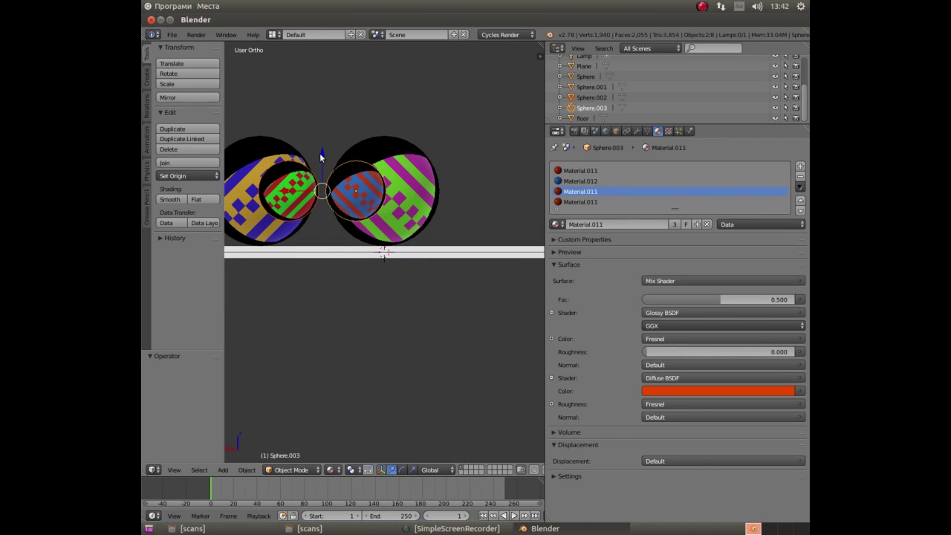
pyautogui.moveTo(320, 155); pyautogui.dragTo(312, 179)
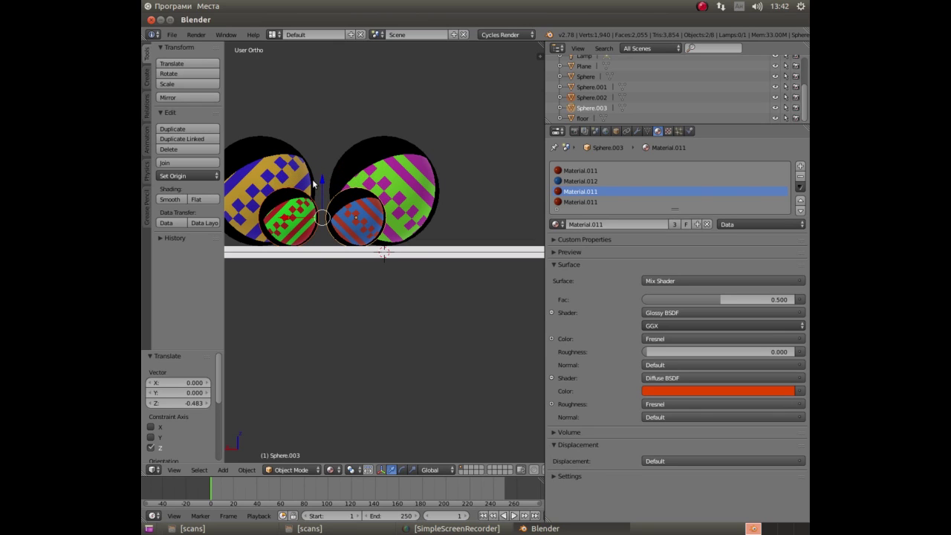
pyautogui.press('KP_0')
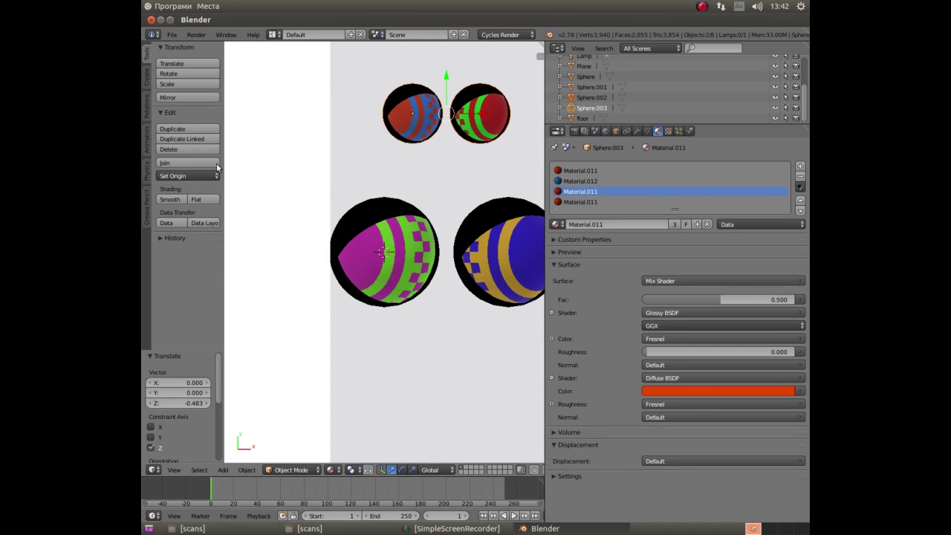
pyautogui.moveTo(444, 79)
pyautogui.mouseDown()
pyautogui.moveTo(457, 260)
pyautogui.moveTo(451, 323)
pyautogui.mouseUp()
# Select both large spheres and push them back 0.663 along Y.
pyautogui.rightClick(391, 280)
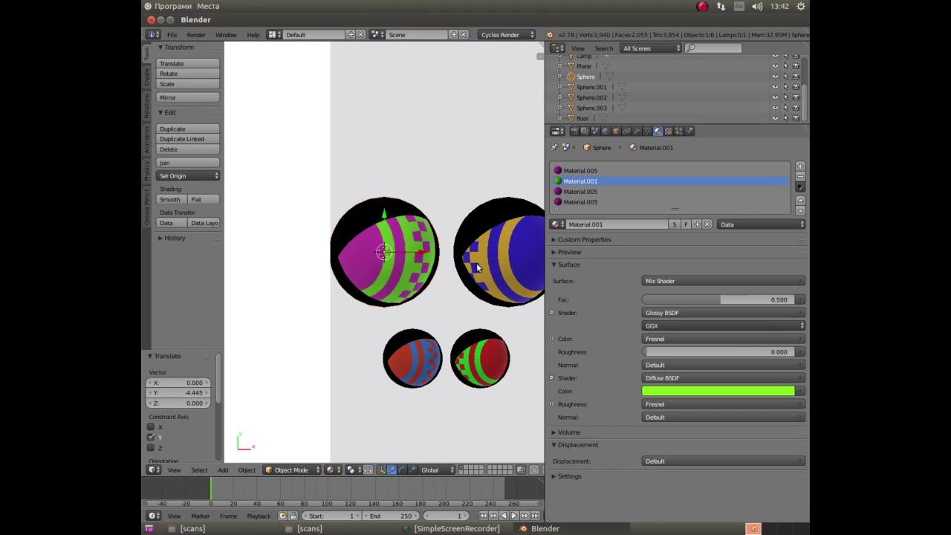
pyautogui.keyDown('shift'); pyautogui.rightClick(476, 262); pyautogui.keyUp('shift')
pyautogui.moveTo(446, 217); pyautogui.dragTo(446, 181)
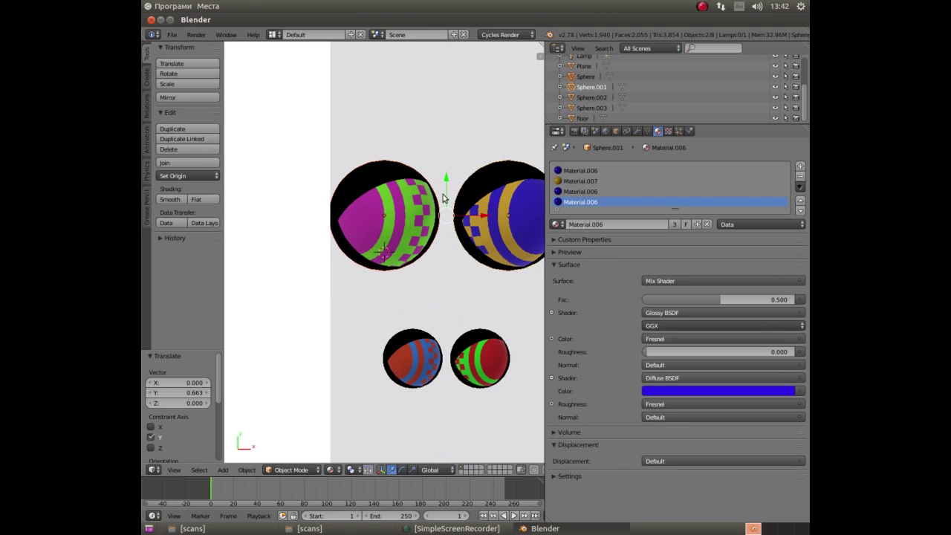
# Render the rearranged scene with the small spheres in front of the large pair.
pyautogui.press('F12')
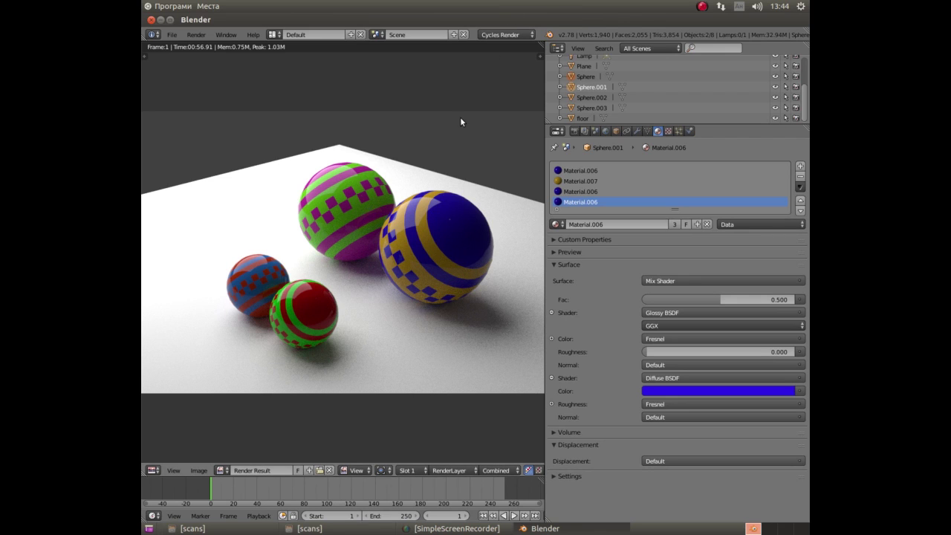
# Close the render, select the floor in front view, and open it in Edit Mode.
pyautogui.press('Escape')
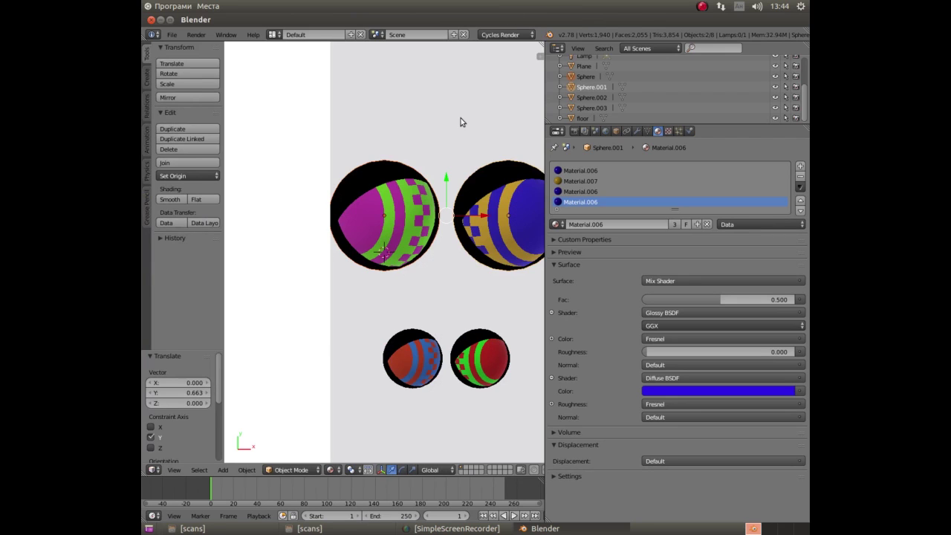
pyautogui.press('KP_1')
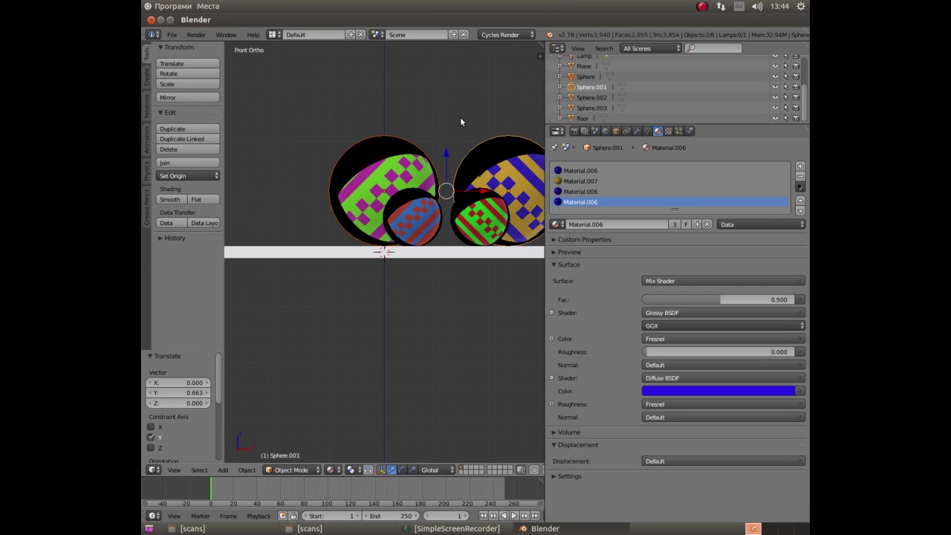
pyautogui.scroll(-4, 309, 238)
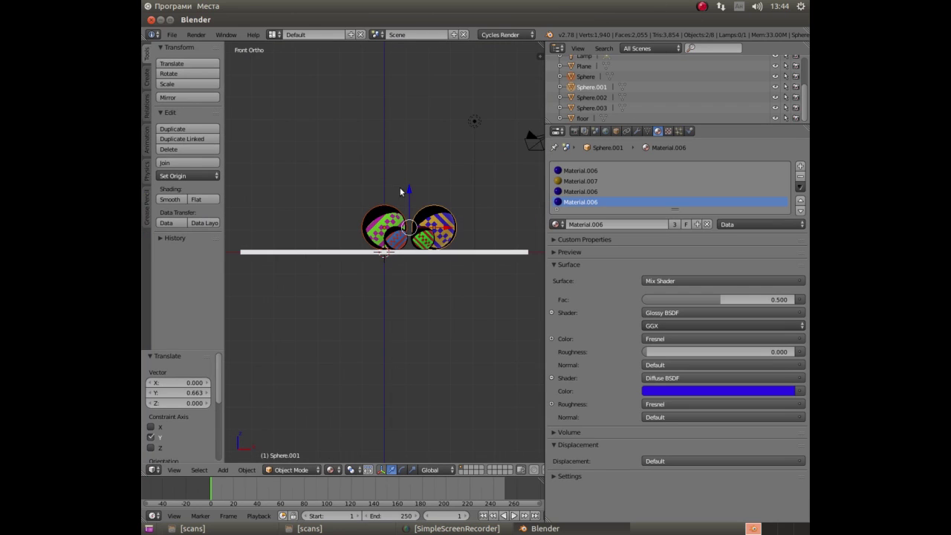
pyautogui.rightClick(296, 253)
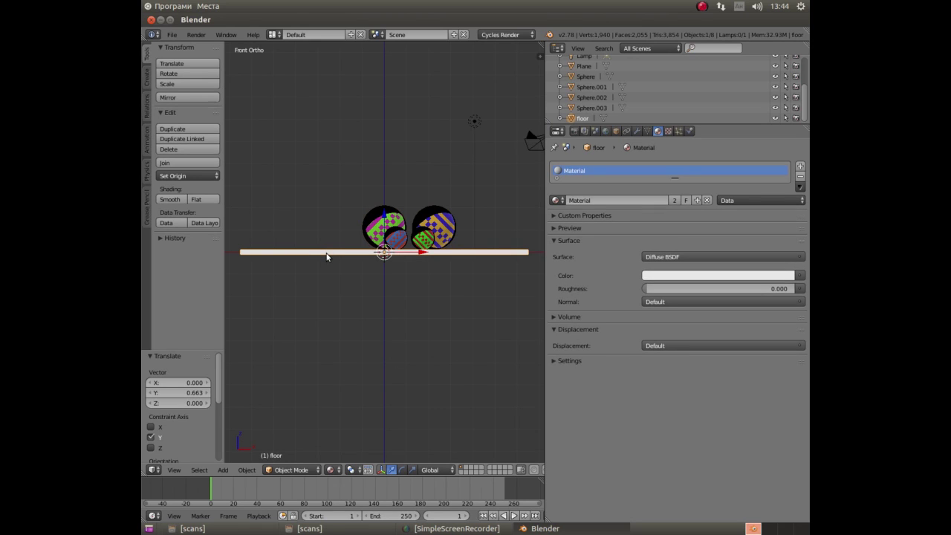
pyautogui.press('KP_8')
pyautogui.press('KP_8')
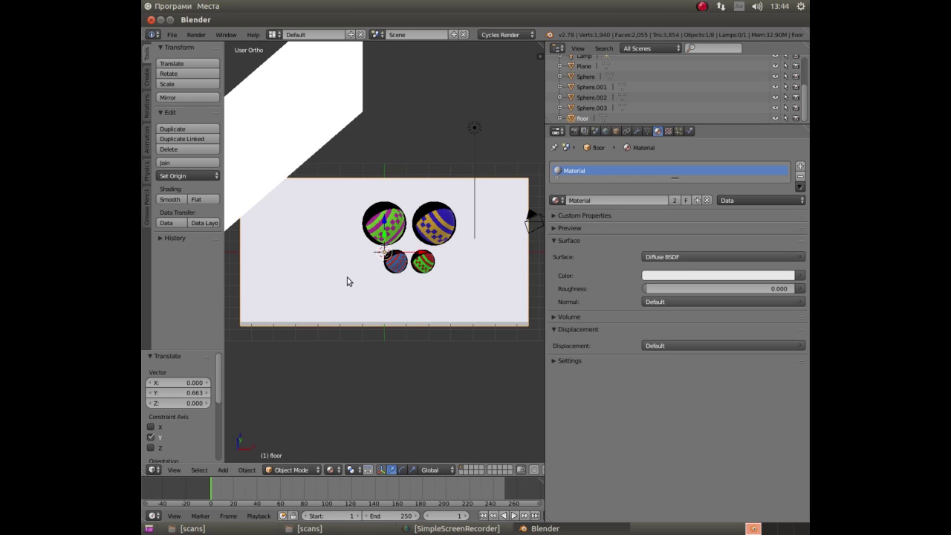
pyautogui.press('Tab')
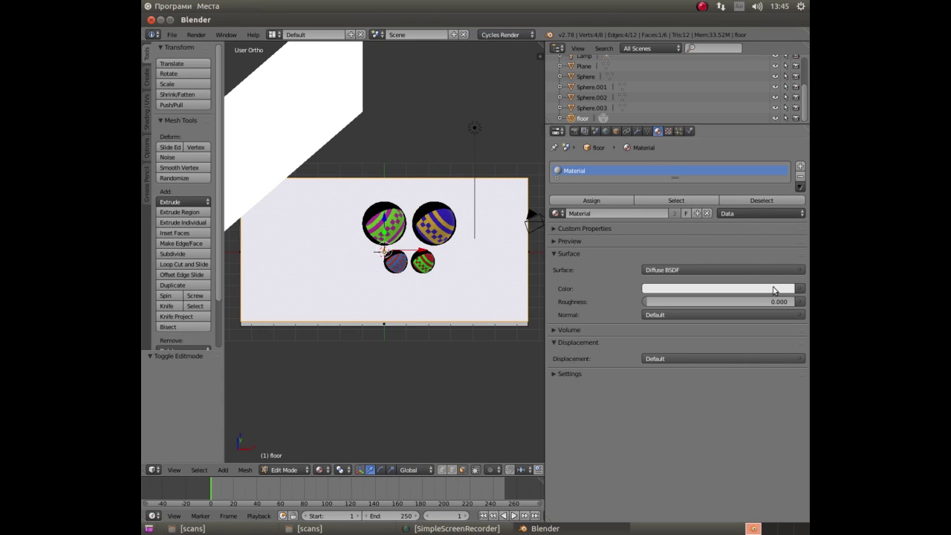
# Connect an Image Texture to the floor material's Color and start choosing its image file.
pyautogui.click(799, 290)
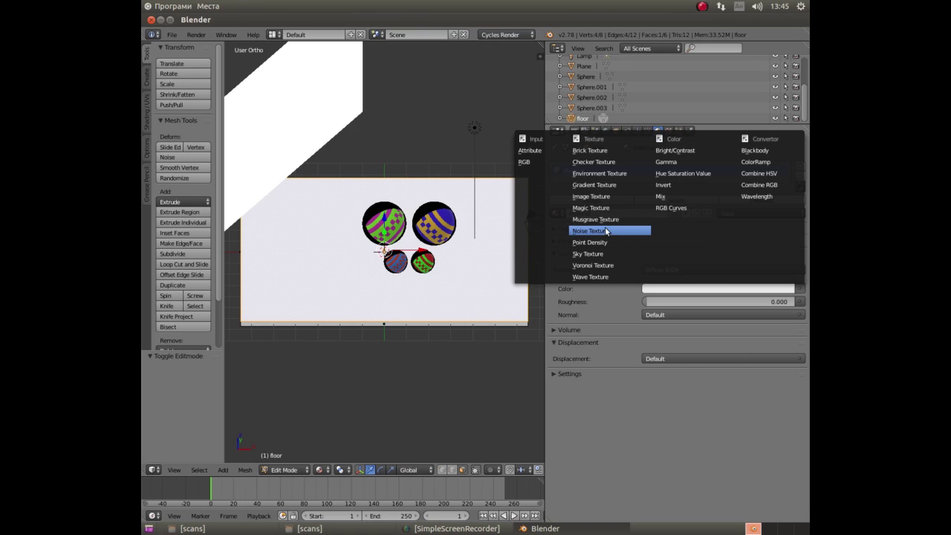
pyautogui.click(800, 291)
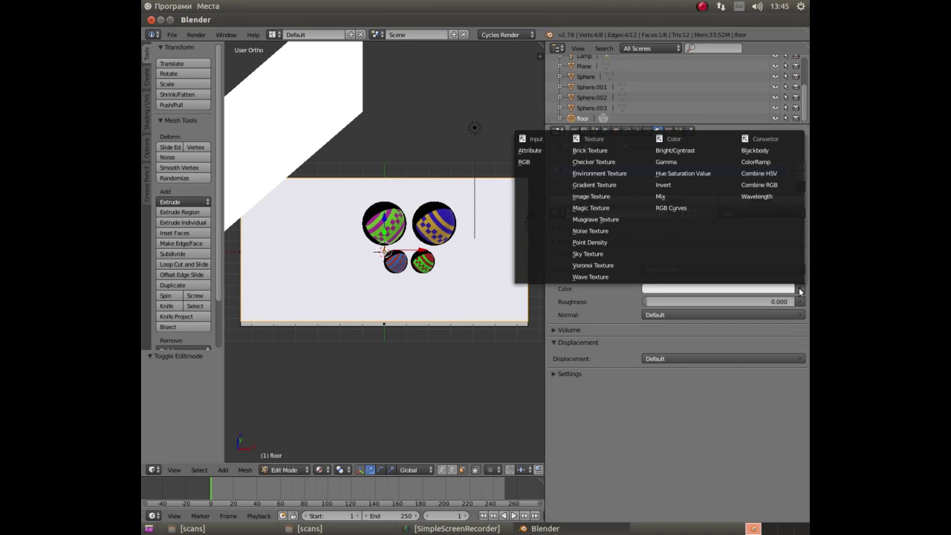
pyautogui.click(622, 197)
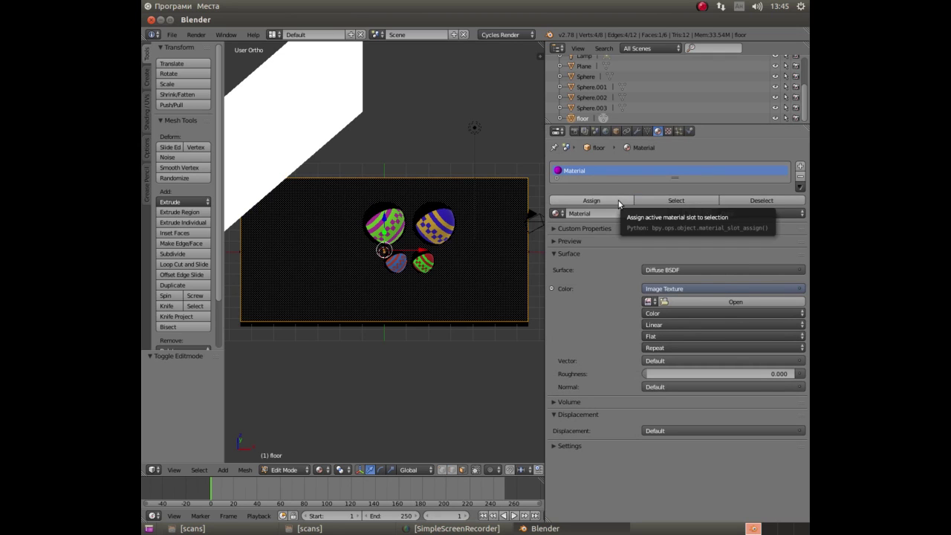
pyautogui.click(730, 302)
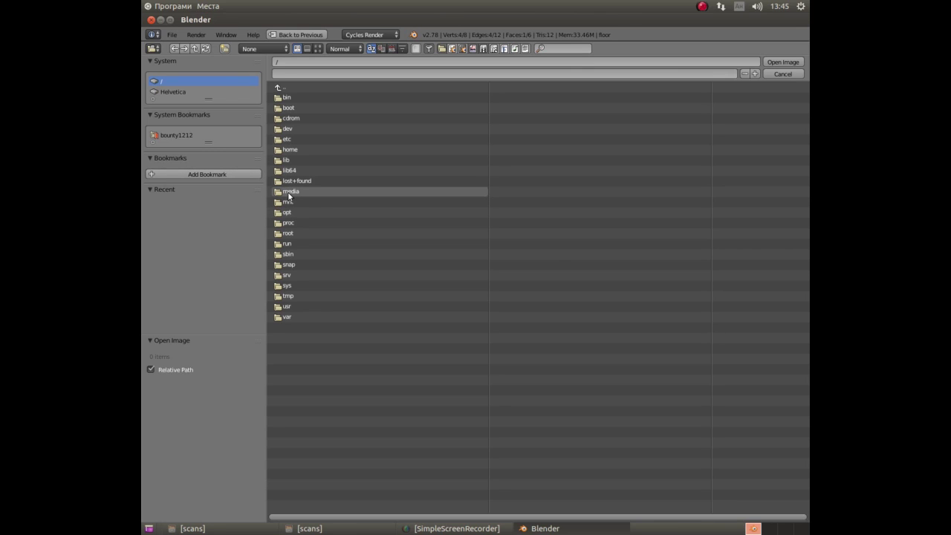
# Browse to home > Изображения > scans and show the files as thumbnails.
pyautogui.click(181, 135)
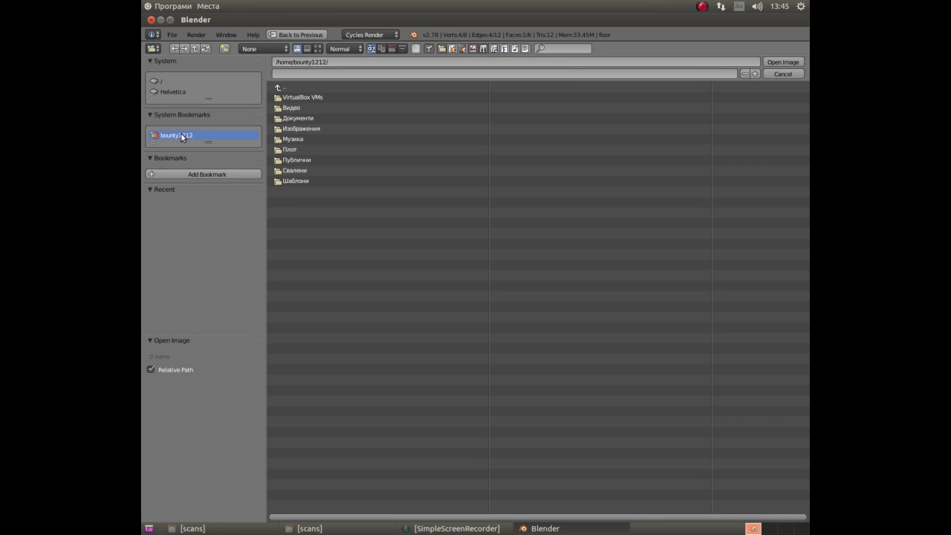
pyautogui.click(300, 129)
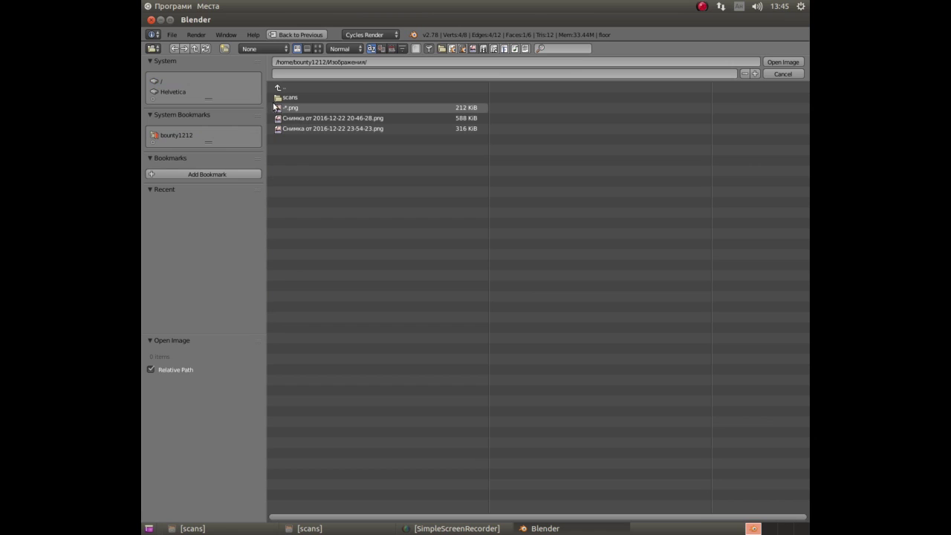
pyautogui.click(276, 98)
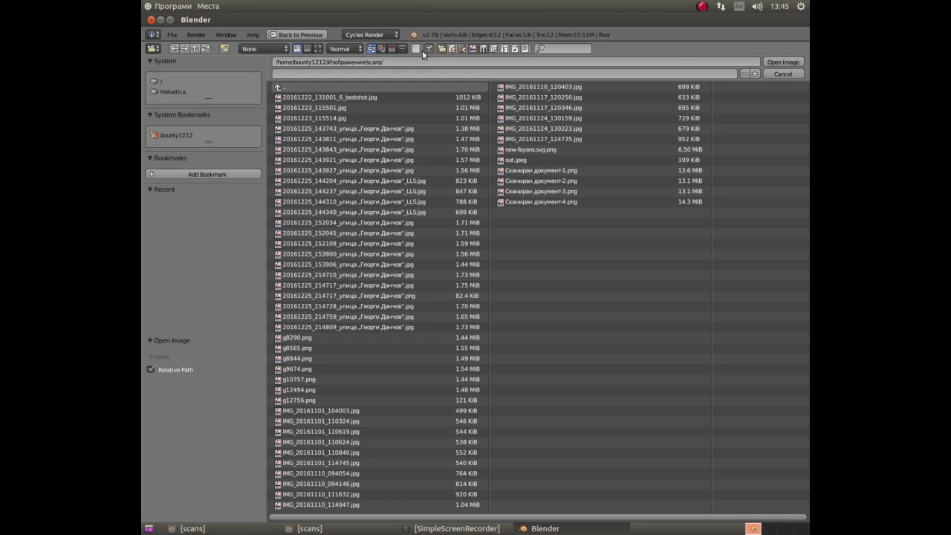
pyautogui.click(317, 49)
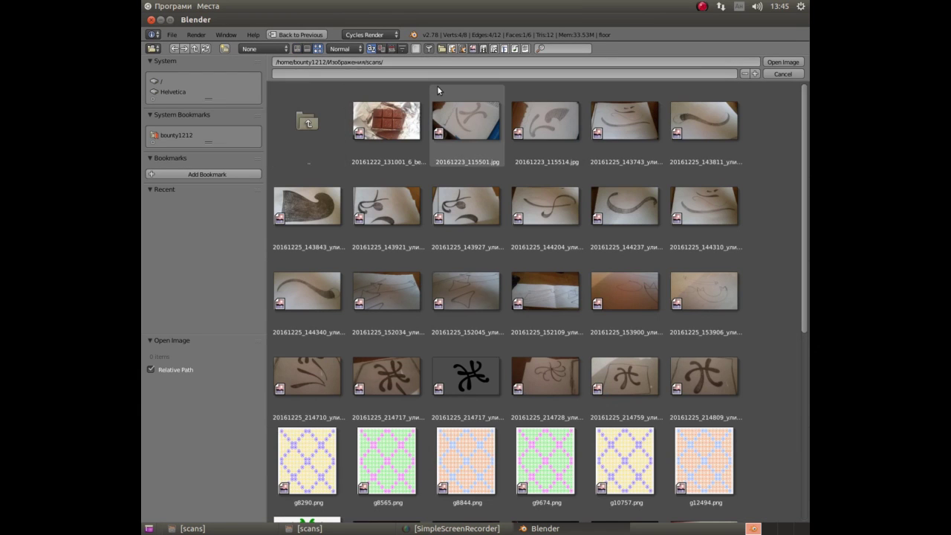
# Load IMG_20161110_094054.jpg as the floor's image texture.
pyautogui.scroll(-4, 435, 125)
pyautogui.scroll(-4, 437, 123)
pyautogui.scroll(-3, 439, 127)
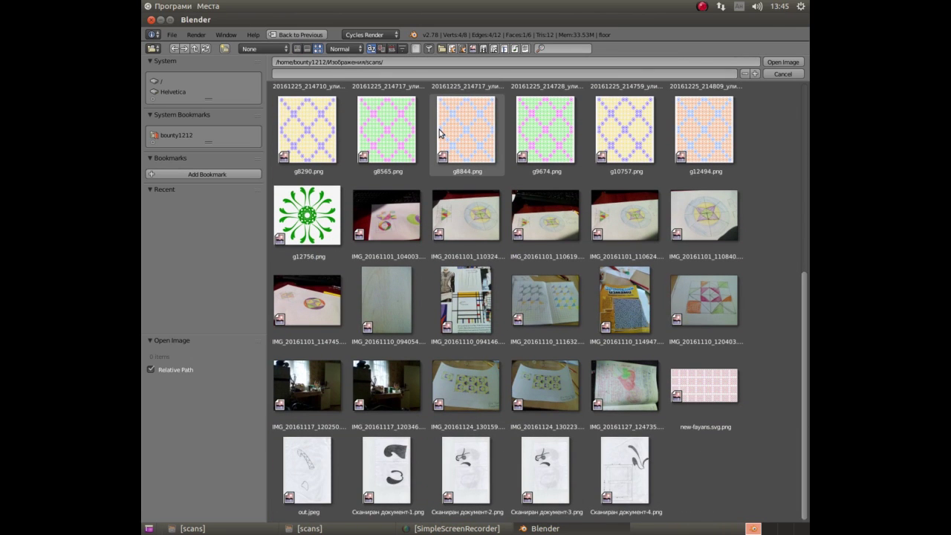
pyautogui.scroll(2, 474, 142)
pyautogui.scroll(3, 475, 140)
pyautogui.scroll(2, 475, 140)
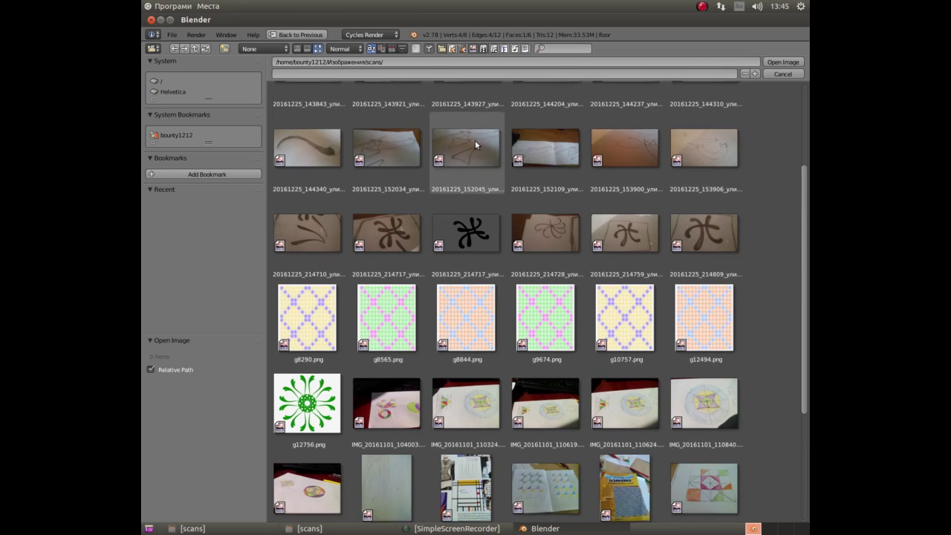
pyautogui.scroll(1, 476, 144)
pyautogui.scroll(4, 474, 140)
pyautogui.scroll(-4, 474, 140)
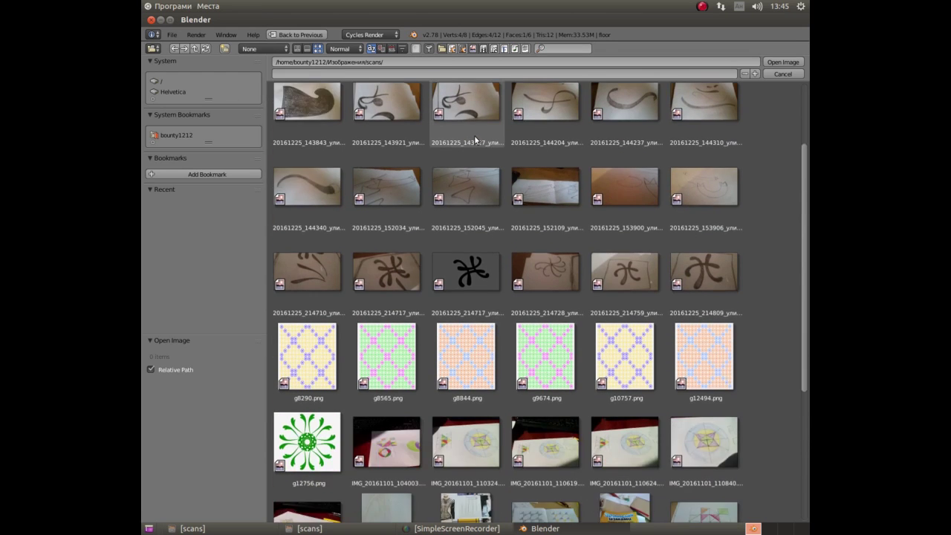
pyautogui.scroll(-8, 474, 137)
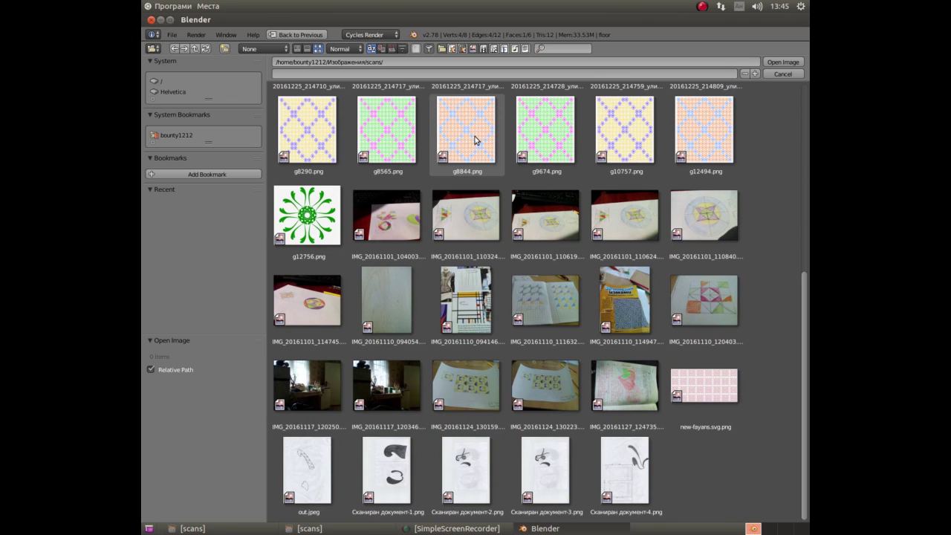
pyautogui.click(392, 281)
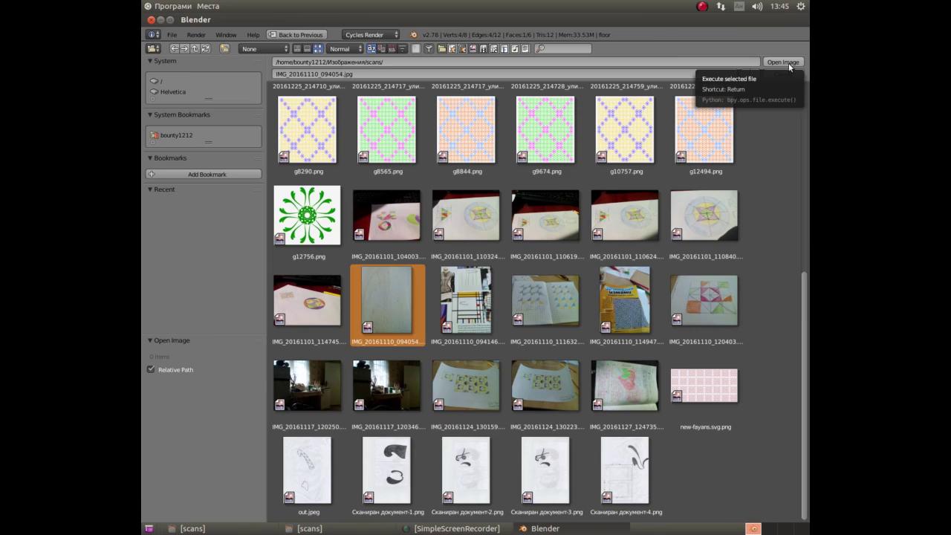
pyautogui.click(789, 63)
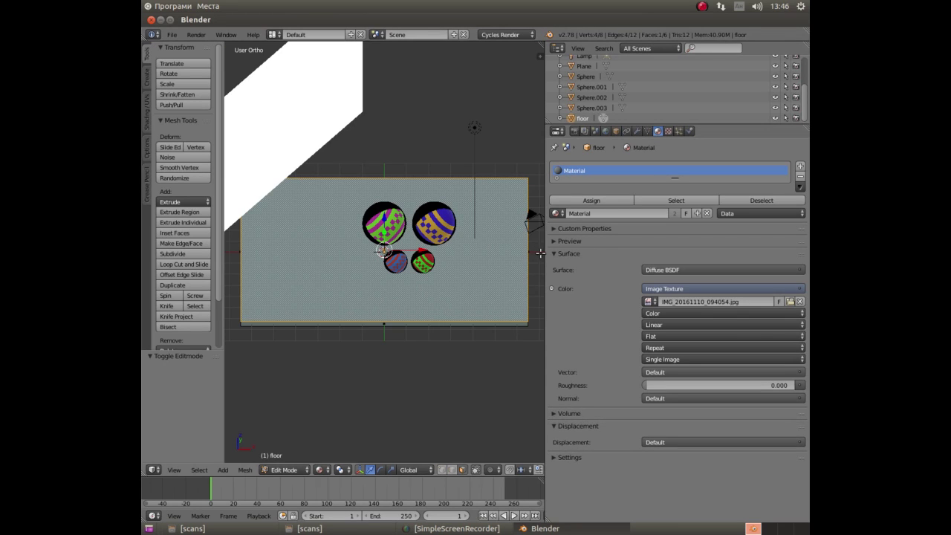
# Assign the material to the floor faces, switch to UV Editing, and open the image browser.
pyautogui.click(589, 202)
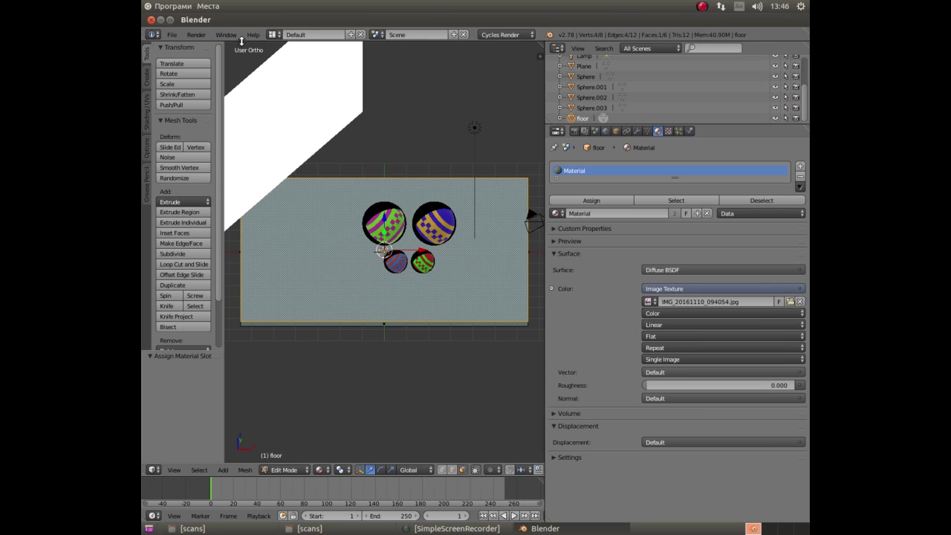
pyautogui.click(269, 37)
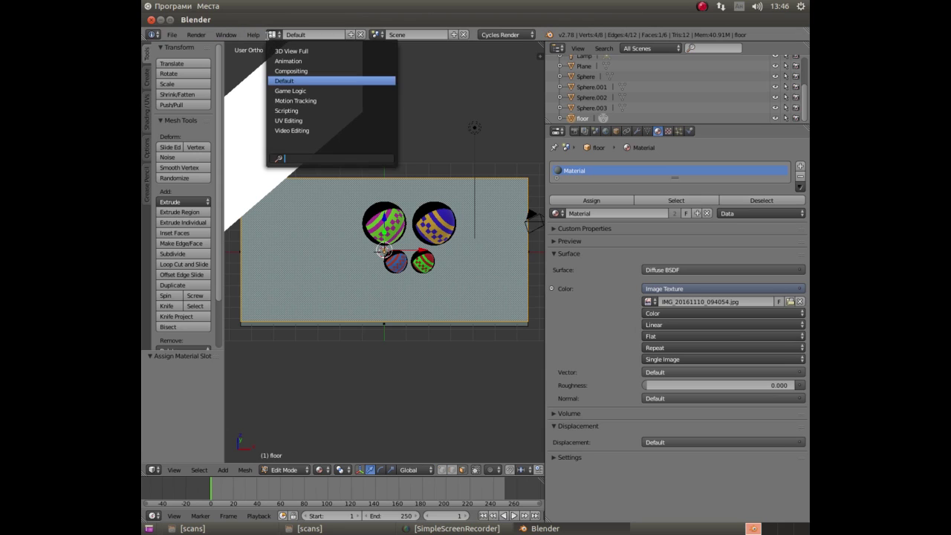
pyautogui.click(287, 121)
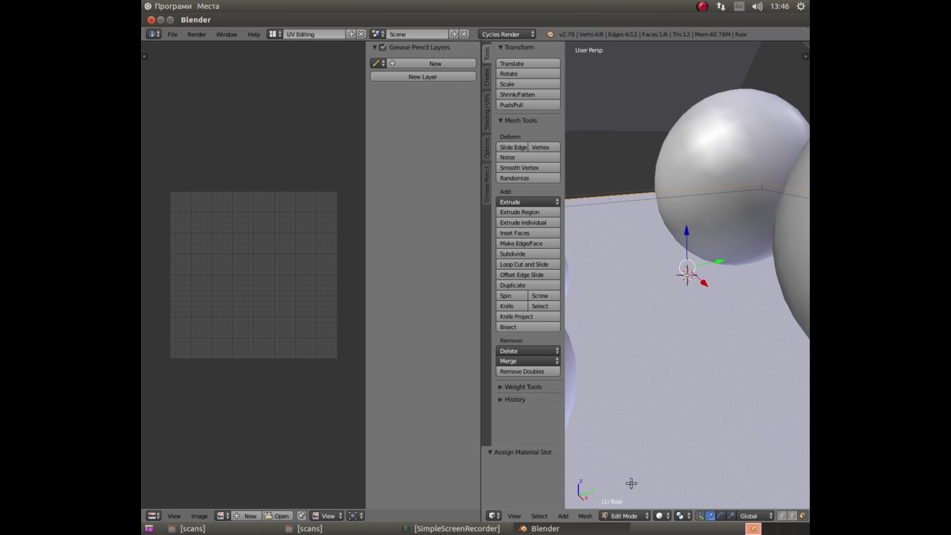
pyautogui.click(280, 517)
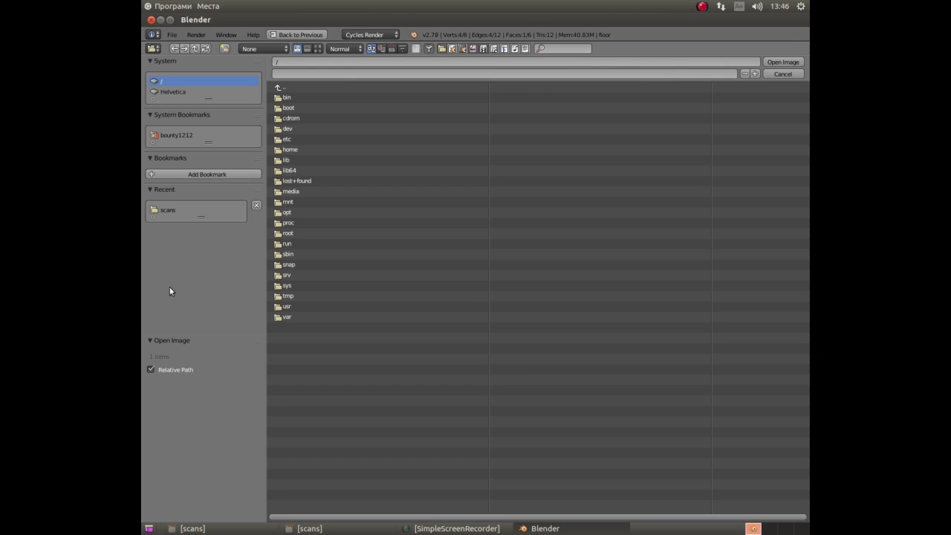
# Open IMG_20161110_094054.jpg from the recent scans folder in the UV image editor.
pyautogui.click(168, 213)
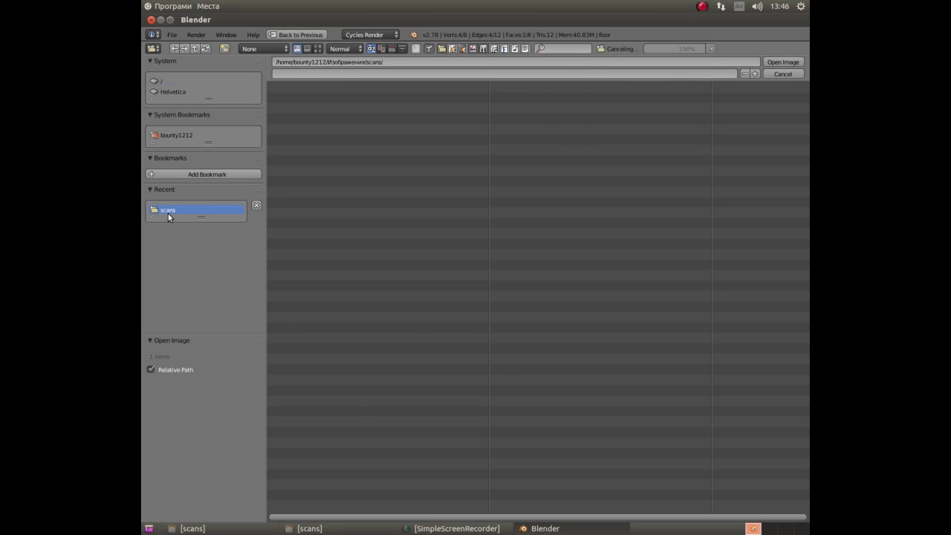
pyautogui.click(317, 49)
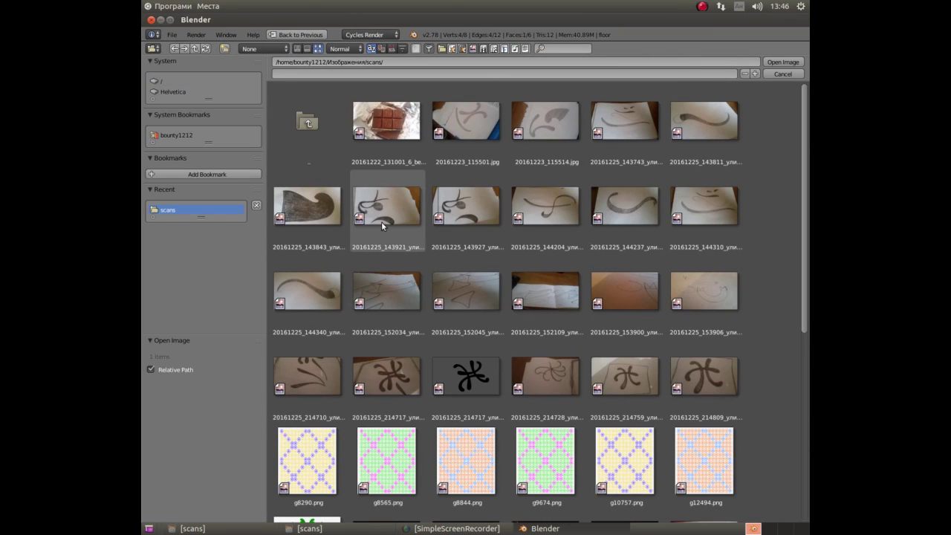
pyautogui.scroll(-2, 533, 256)
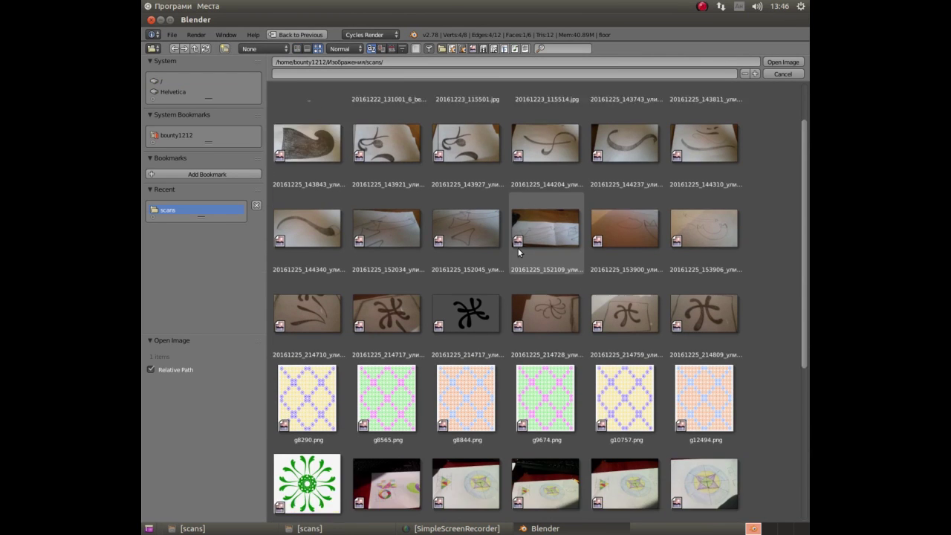
pyautogui.scroll(-3, 524, 255)
pyautogui.scroll(-3, 513, 253)
pyautogui.scroll(-3, 500, 252)
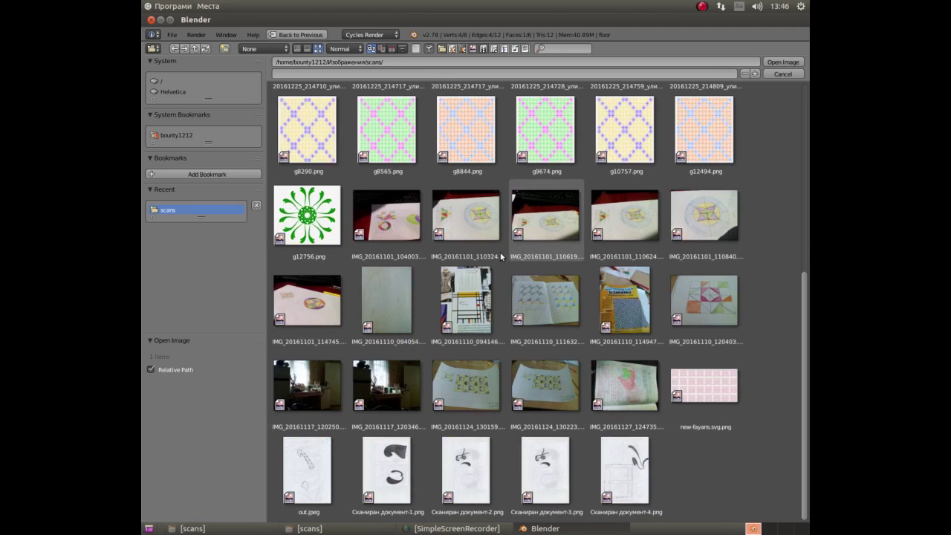
pyautogui.click(391, 280)
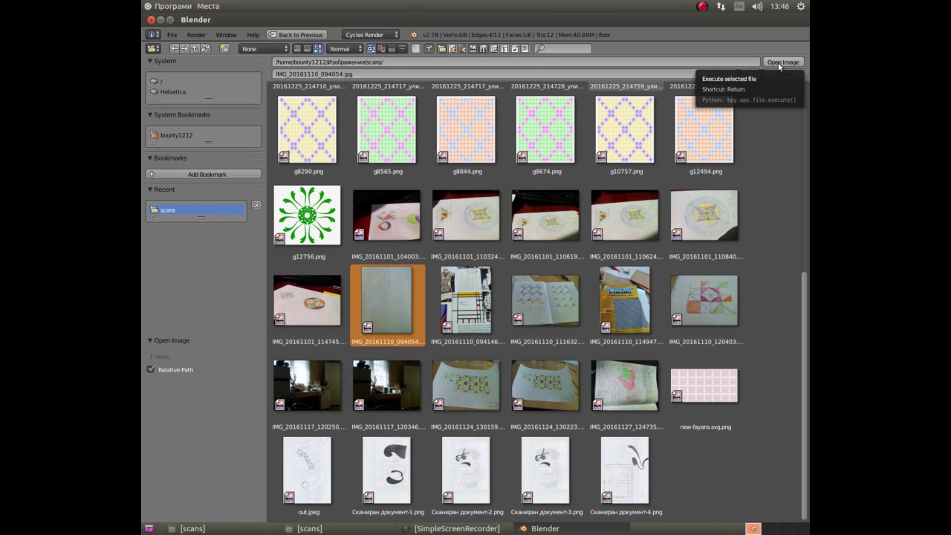
pyautogui.click(780, 67)
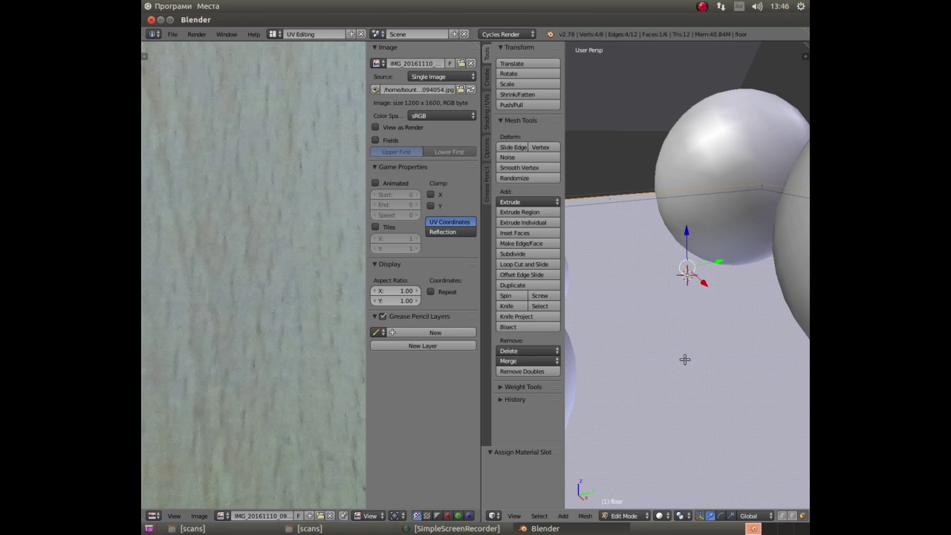
# Unwrap the floor's UVs and set the viewport shading to Texture.
pyautogui.press('u')
pyautogui.click(685, 362)
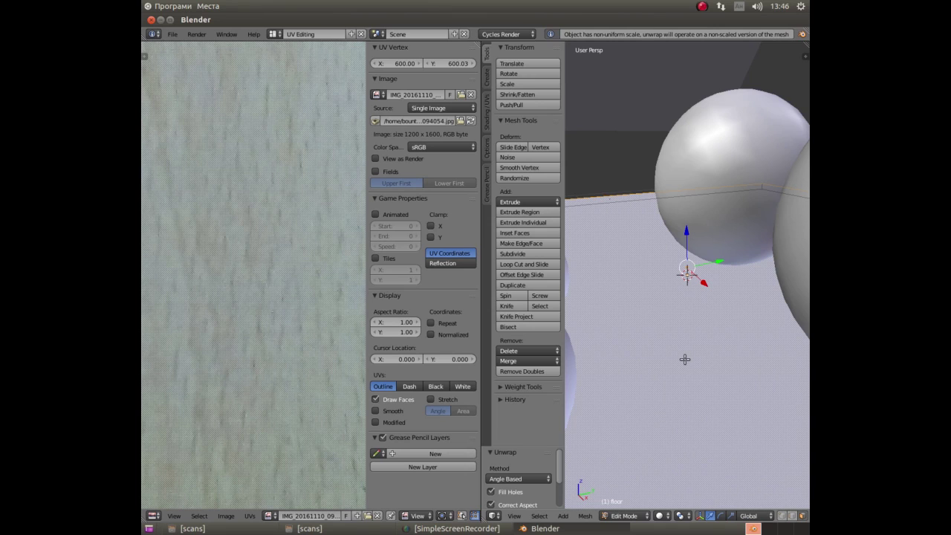
pyautogui.click(659, 516)
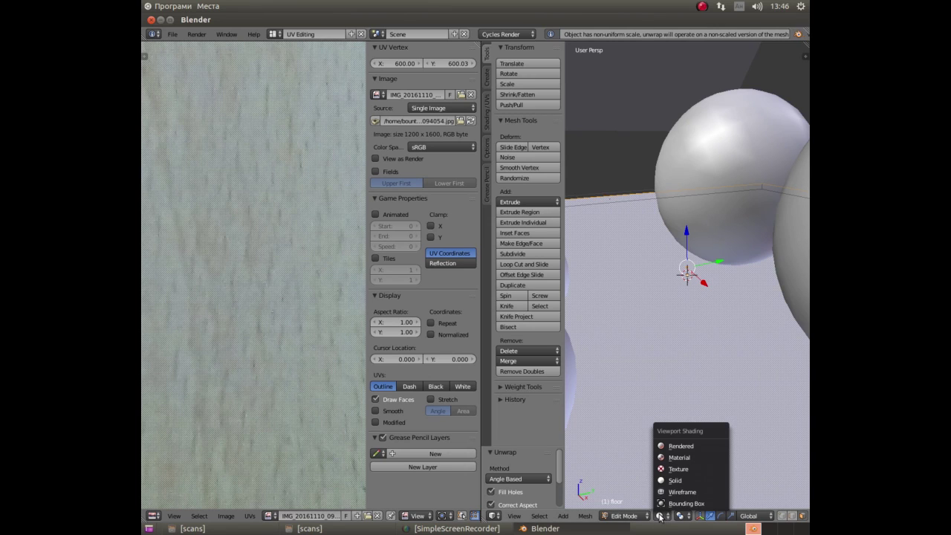
pyautogui.click(678, 469)
# Return to the Default screen layout.
pyautogui.scroll(-3, 689, 427)
pyautogui.scroll(-3, 691, 401)
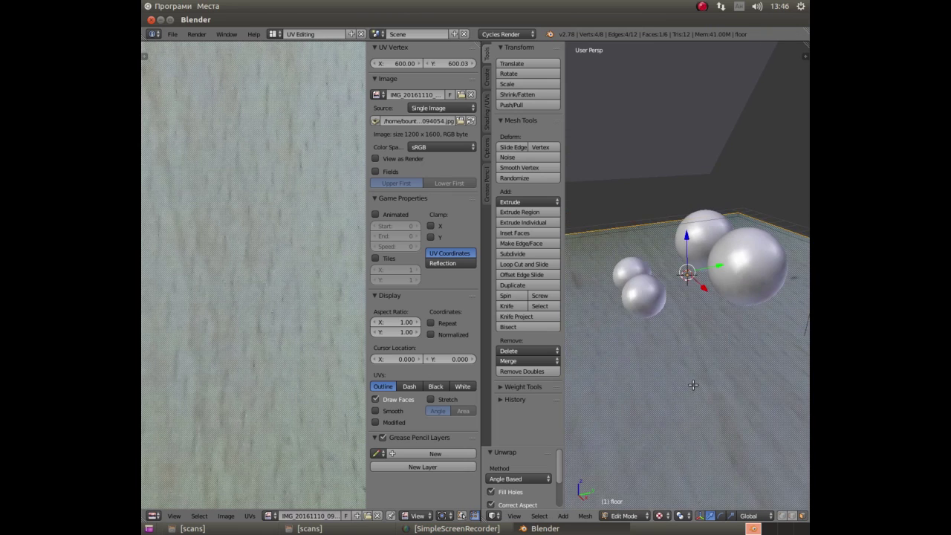
pyautogui.scroll(-3, 693, 385)
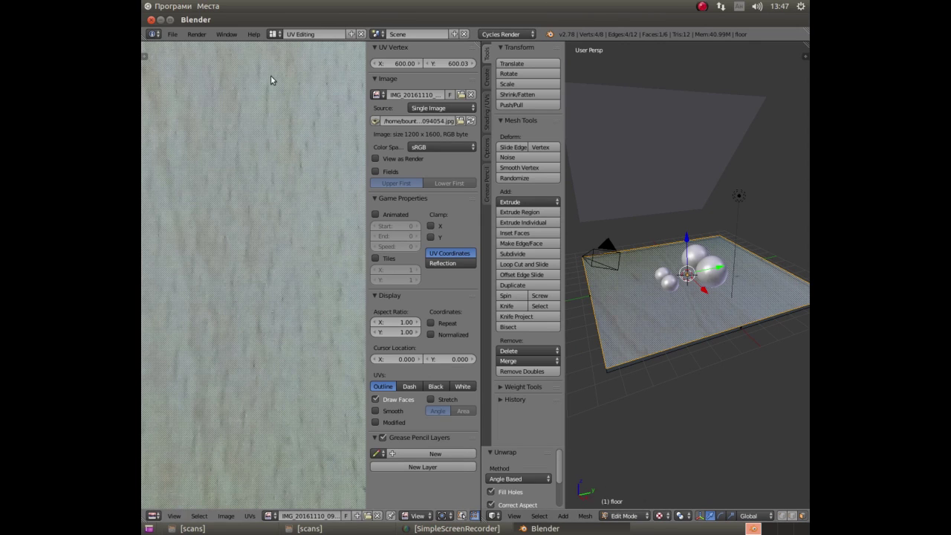
pyautogui.click(273, 34)
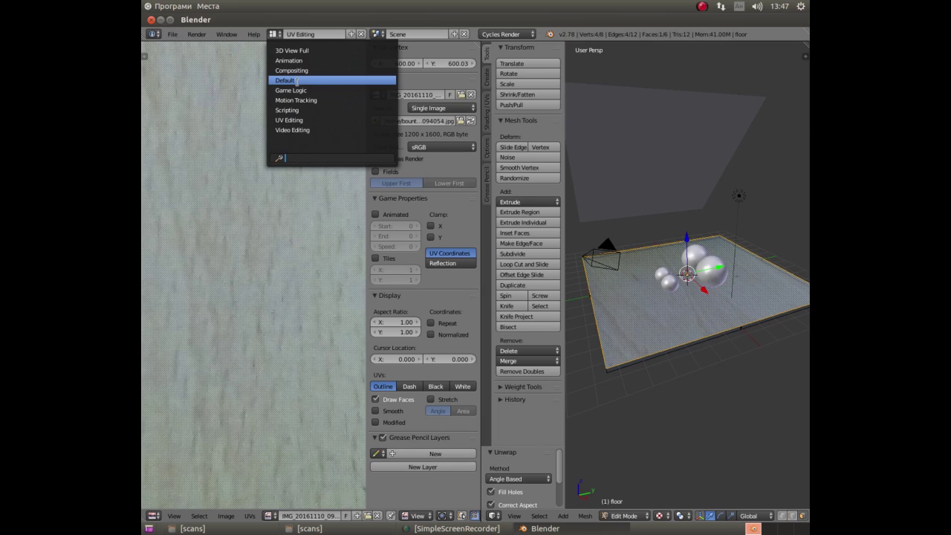
pyautogui.click(297, 81)
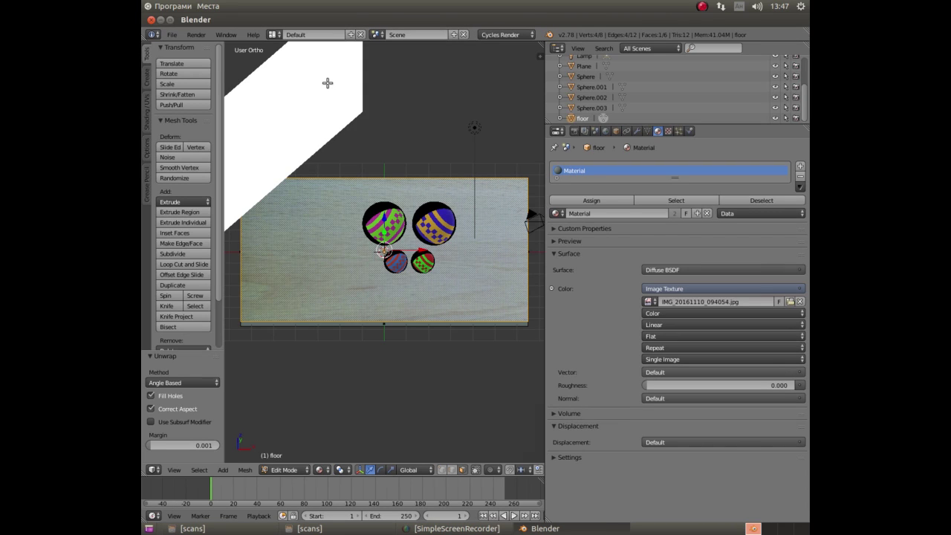
pyautogui.press('F12')
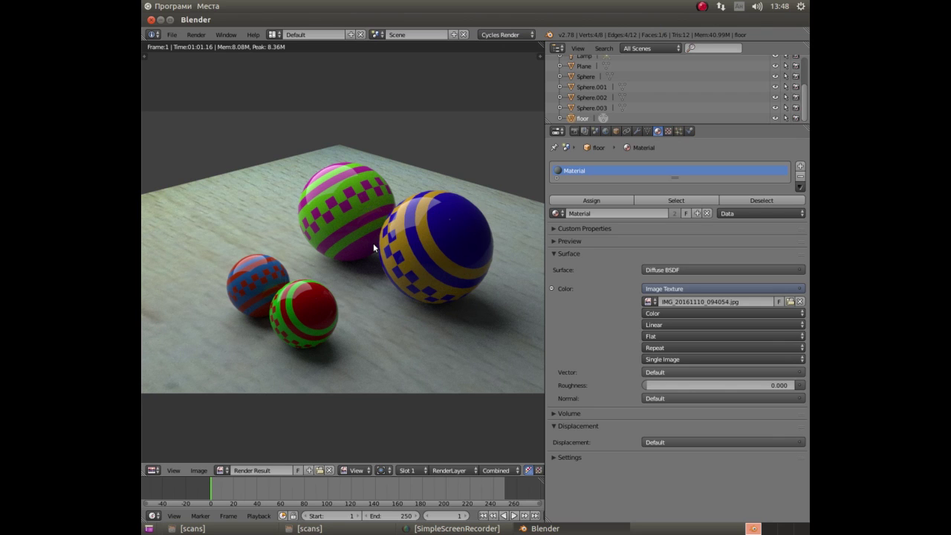
pyautogui.press('Escape')
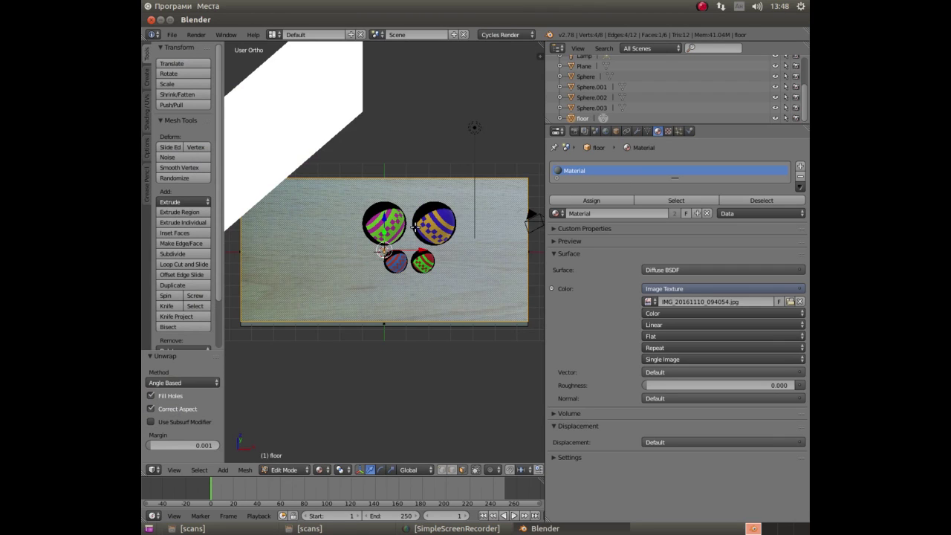
# Back in Object Mode in front view, duplicate the floor in place.
pyautogui.press('KP_1')
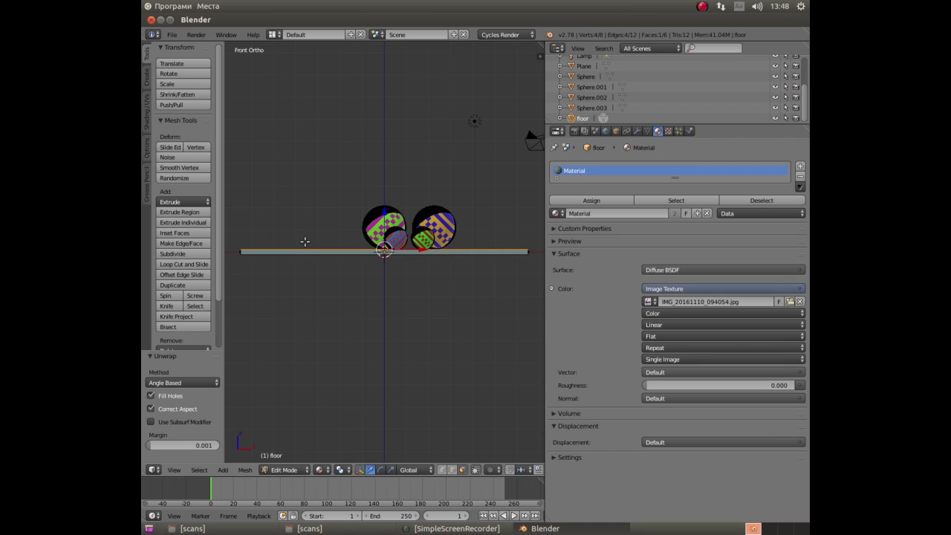
pyautogui.press('Tab')
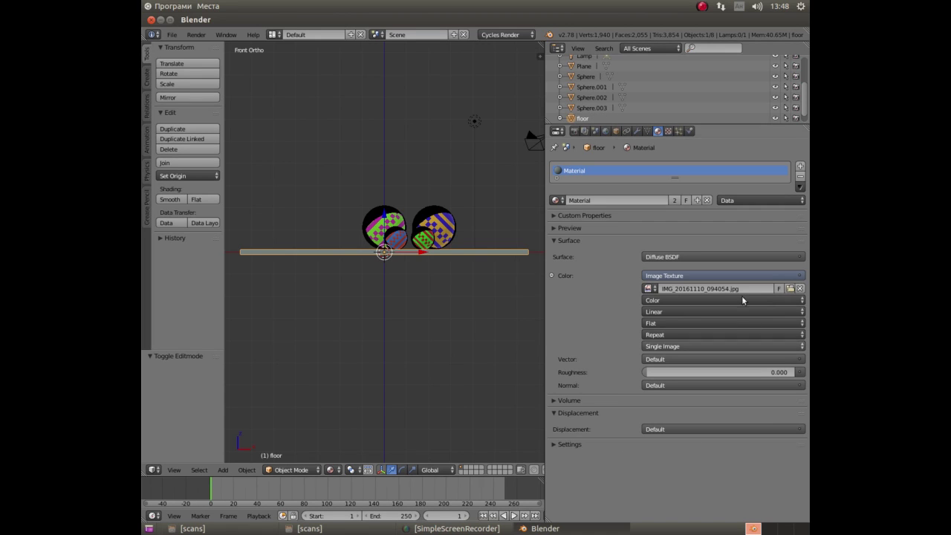
pyautogui.scroll(-1, 609, 108)
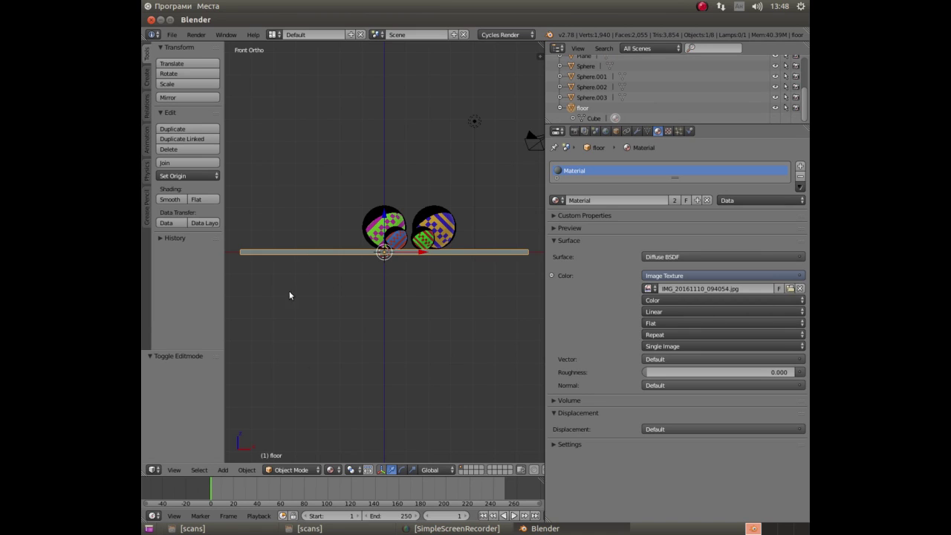
pyautogui.click(247, 469)
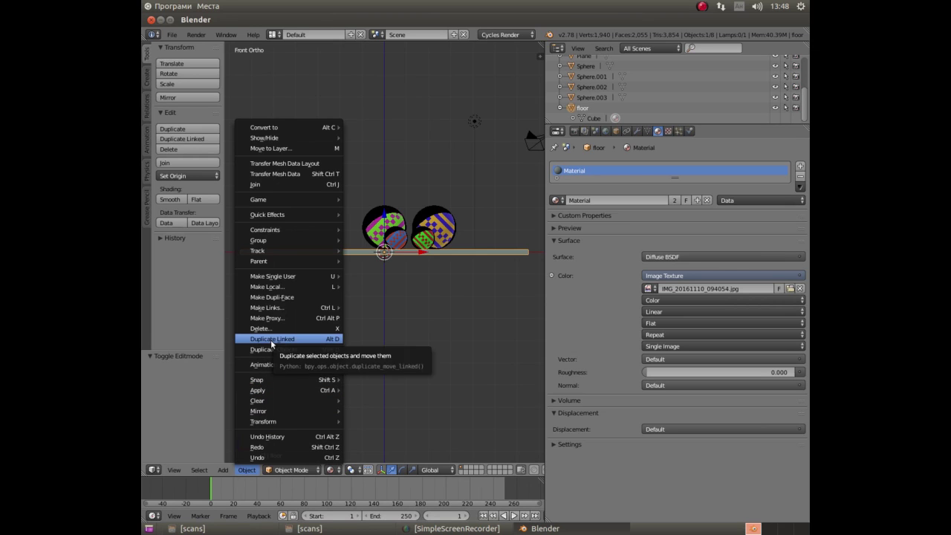
pyautogui.click(271, 349)
pyautogui.click(269, 350)
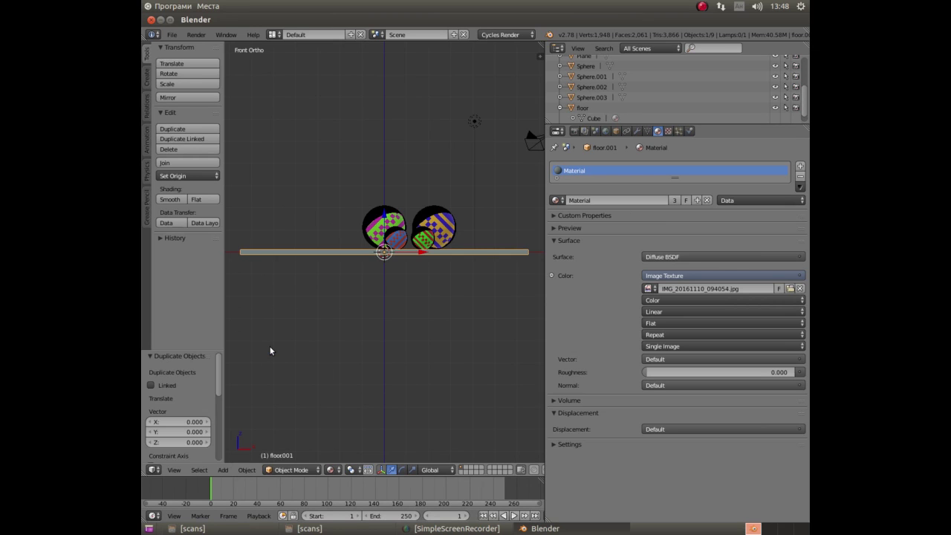
# Rotate the floor copy 90° about Y and move it 6.274 along X to the floor's edge.
pyautogui.scroll(-1, 605, 82)
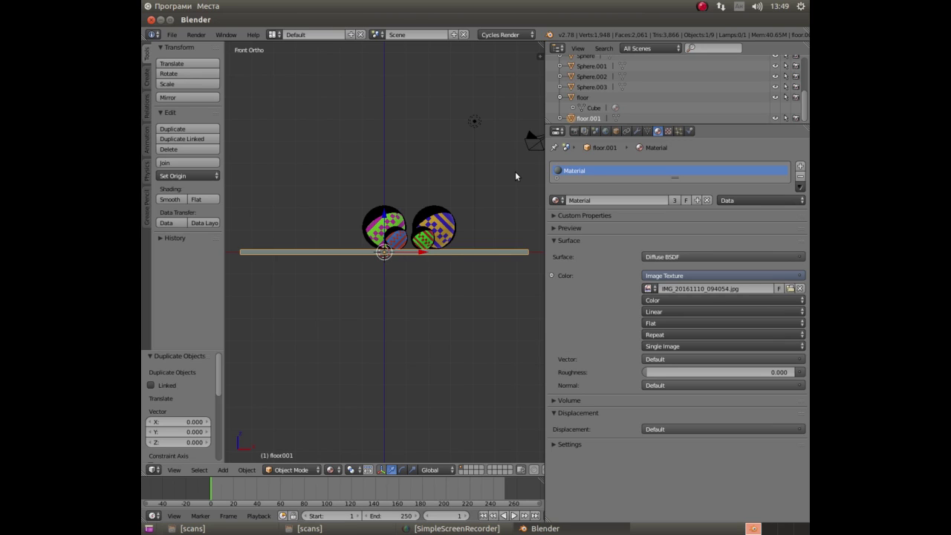
pyautogui.press('r')
pyautogui.write('y')
pyautogui.write('90')
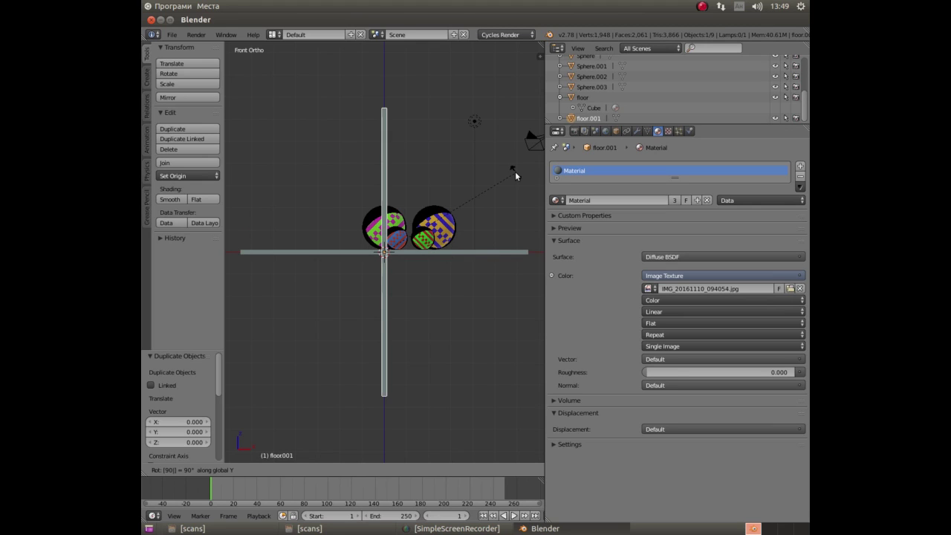
pyautogui.press('Return')
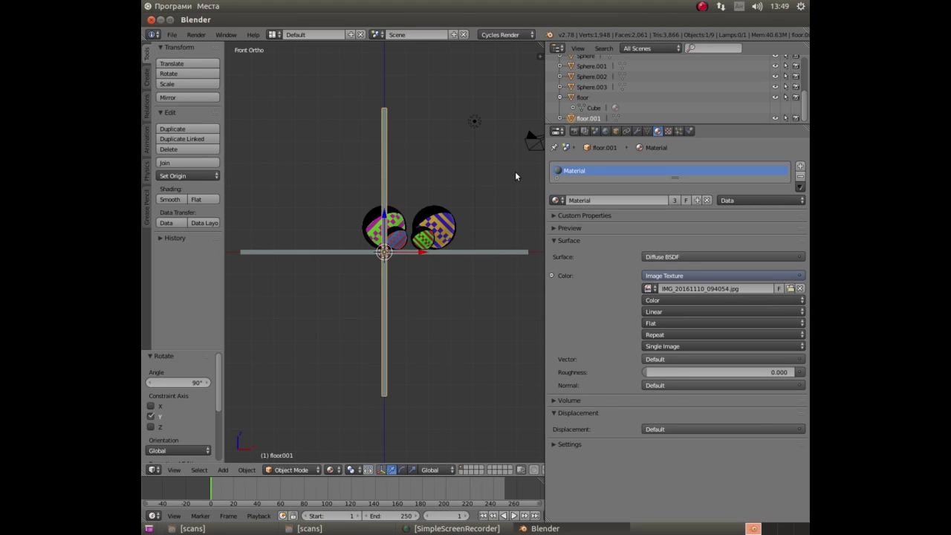
pyautogui.moveTo(434, 252); pyautogui.dragTo(523, 255)
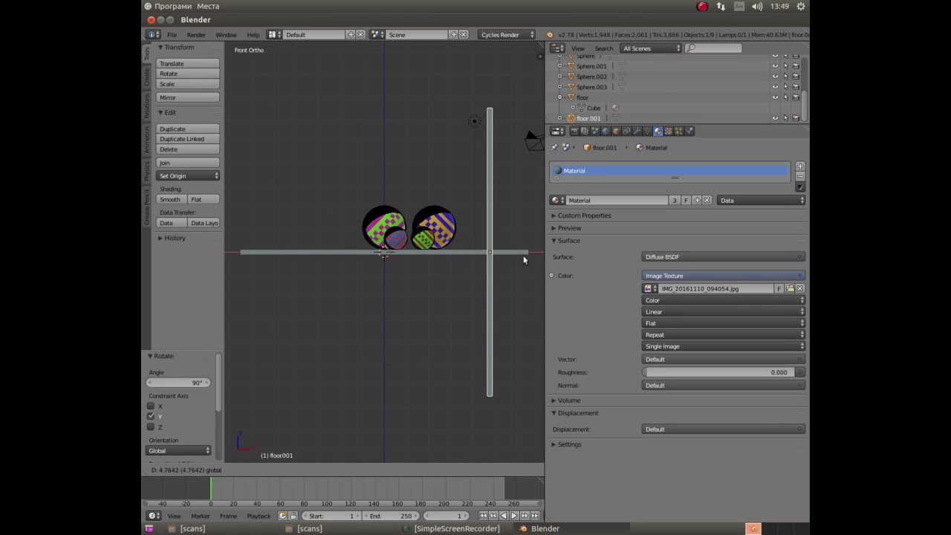
pyautogui.moveTo(524, 254); pyautogui.dragTo(485, 213)
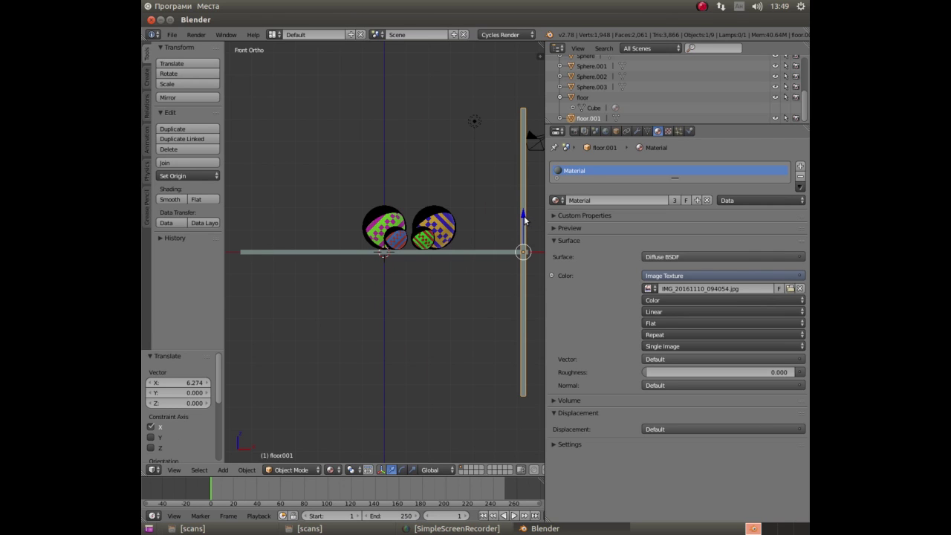
pyautogui.press('KP_0')
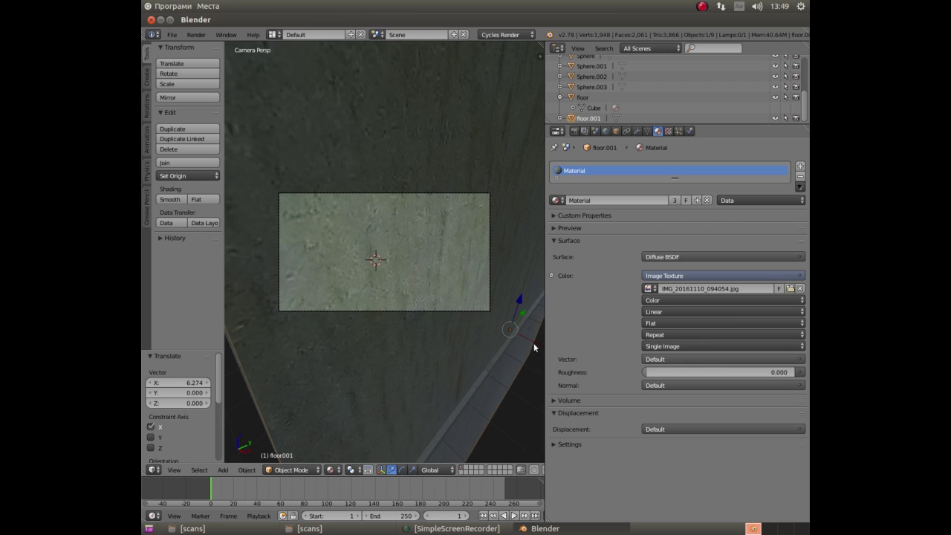
# Move the upright wall along X to -11.528, on the floor's far side.
pyautogui.press('g')
pyautogui.press('x')
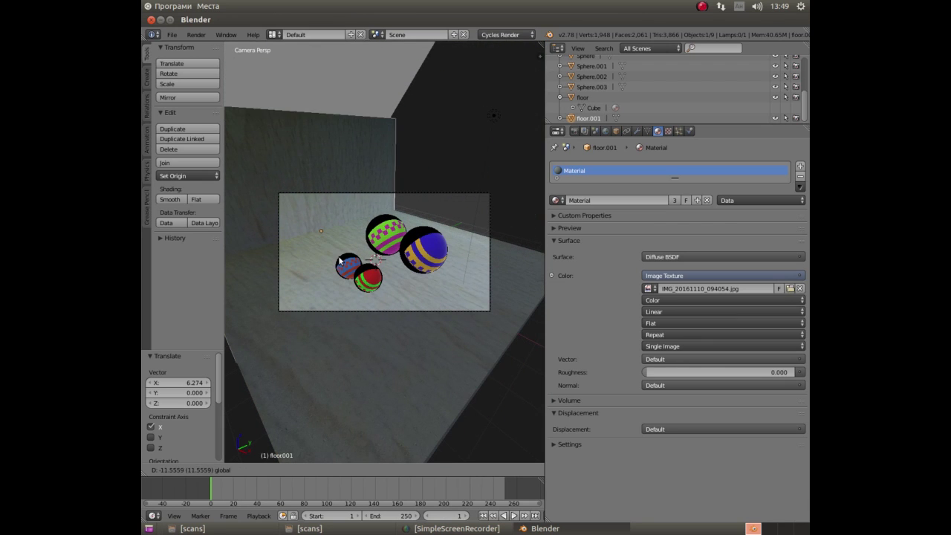
pyautogui.click(339, 260)
pyautogui.scroll(-3, 305, 113)
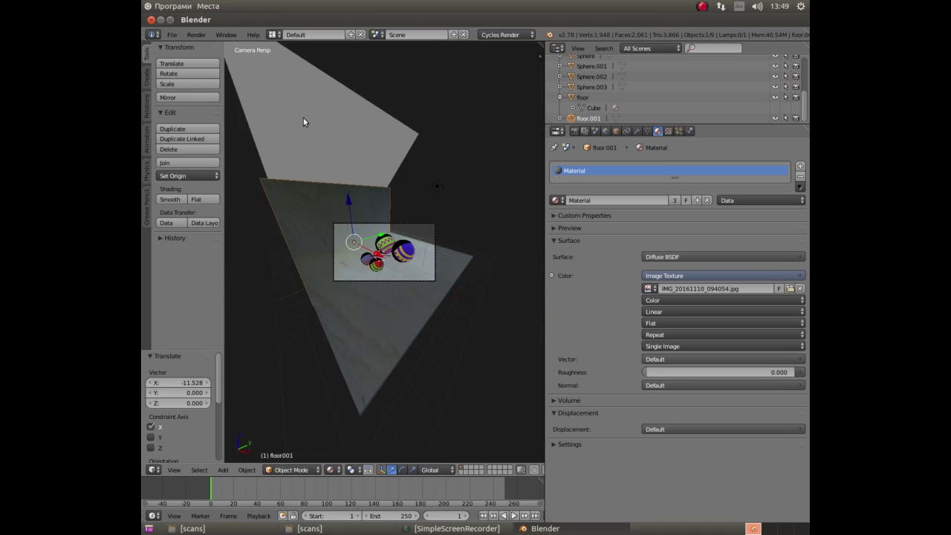
pyautogui.scroll(-1, 304, 121)
# Raise the glowing emission Plane along Z to 7.313.
pyautogui.rightClick(303, 121)
pyautogui.press('g')
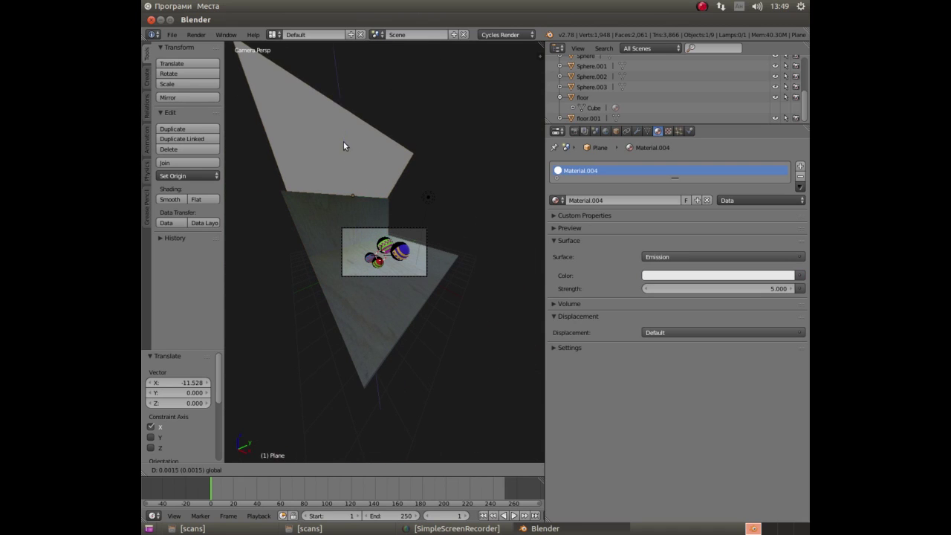
pyautogui.press('z')
pyautogui.click(336, 74)
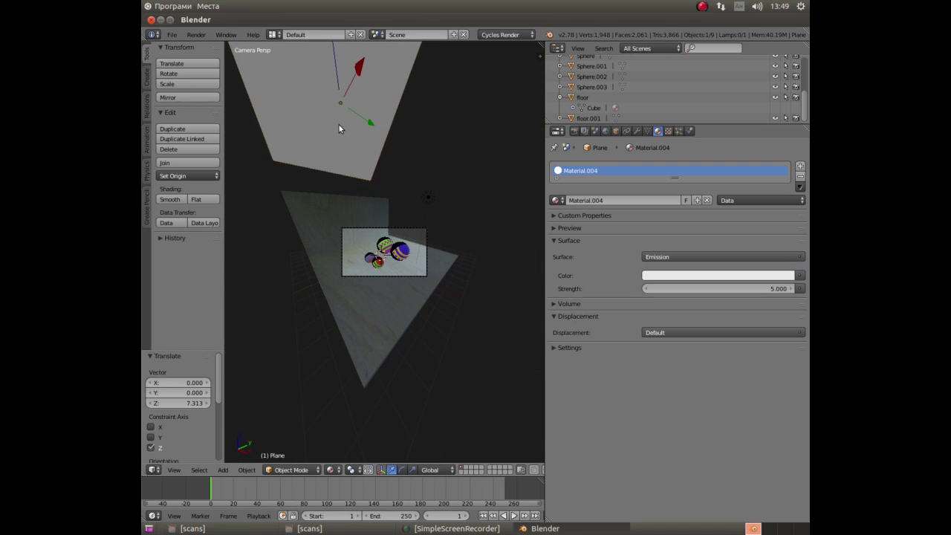
pyautogui.scroll(3, 347, 144)
pyautogui.scroll(1, 347, 145)
pyautogui.scroll(2, 343, 166)
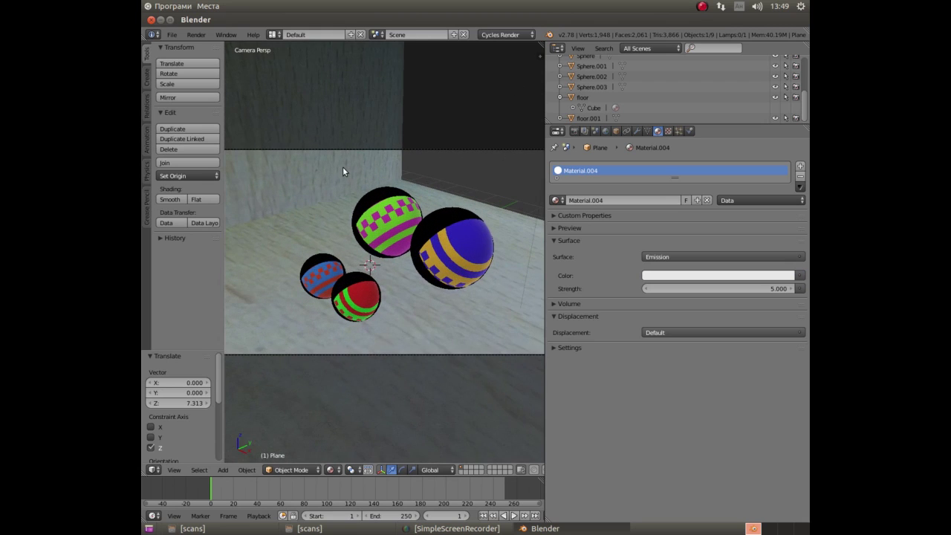
pyautogui.scroll(-2, 343, 170)
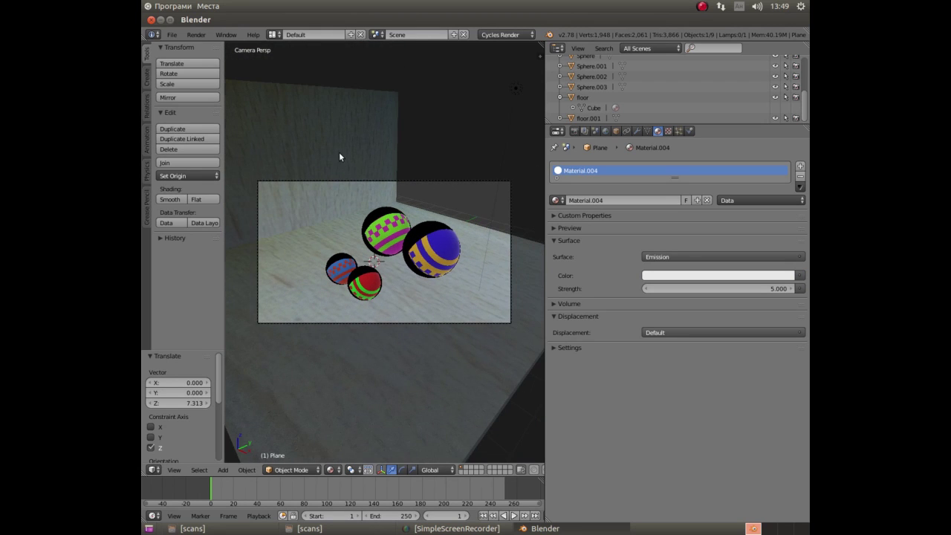
pyautogui.scroll(-2, 339, 153)
# Rename floor.001 to wall1 in the Outliner.
pyautogui.rightClick(317, 163)
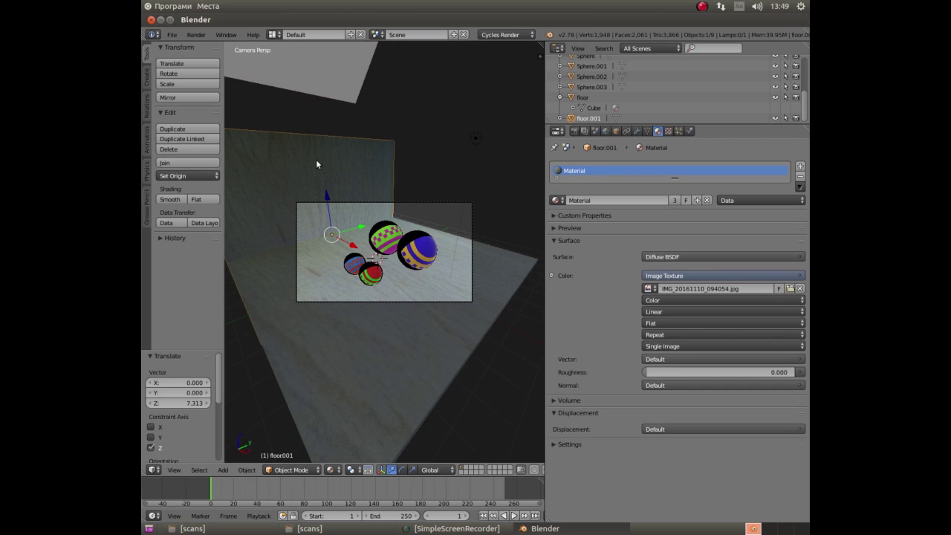
pyautogui.doubleClick(587, 118)
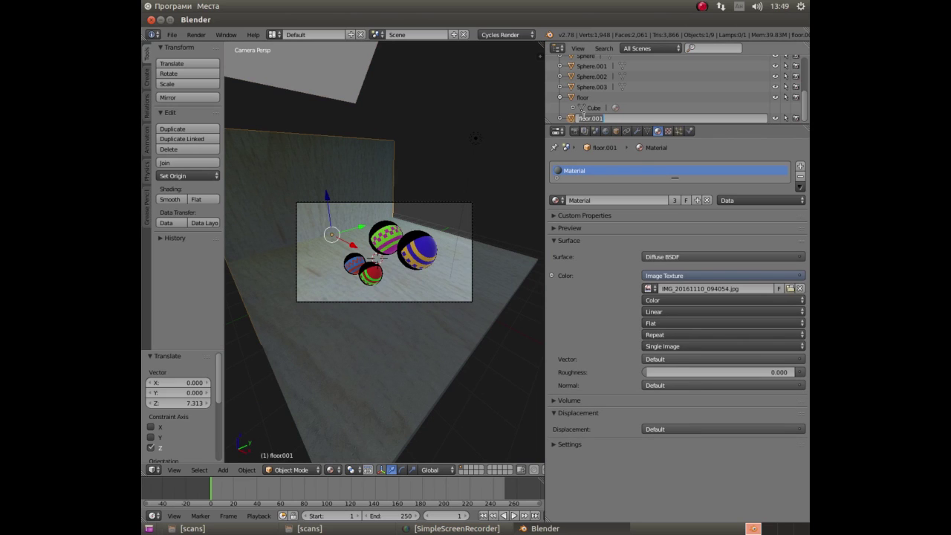
pyautogui.press('BackSpace')
pyautogui.write('1')
pyautogui.press('Return')
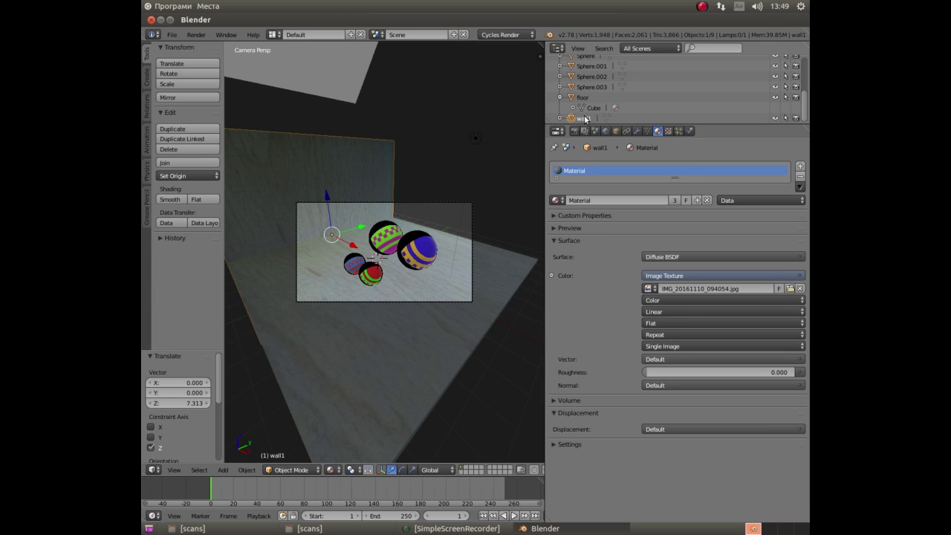
pyautogui.rightClick(587, 120)
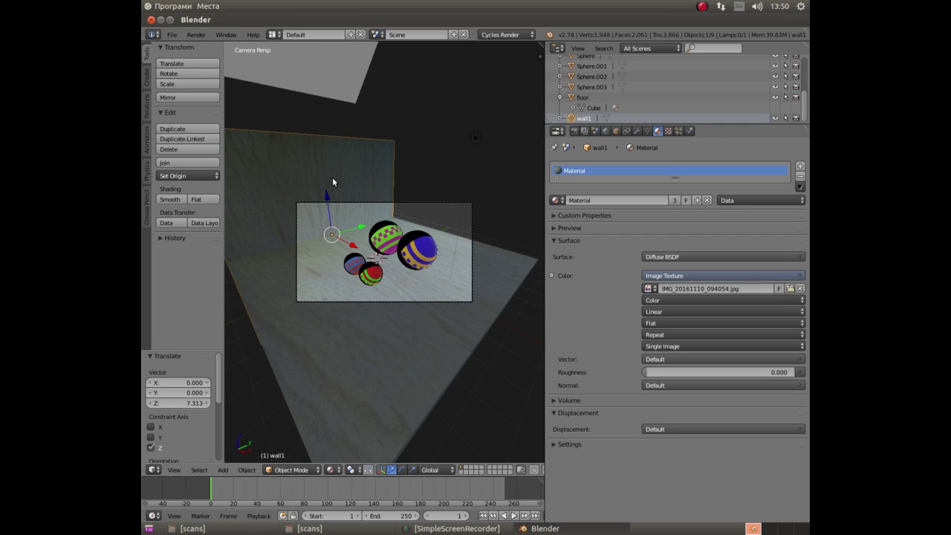
# Duplicate wall1 in place as an independent single-user copy named wall2.
pyautogui.hotkey('shift', 'd')
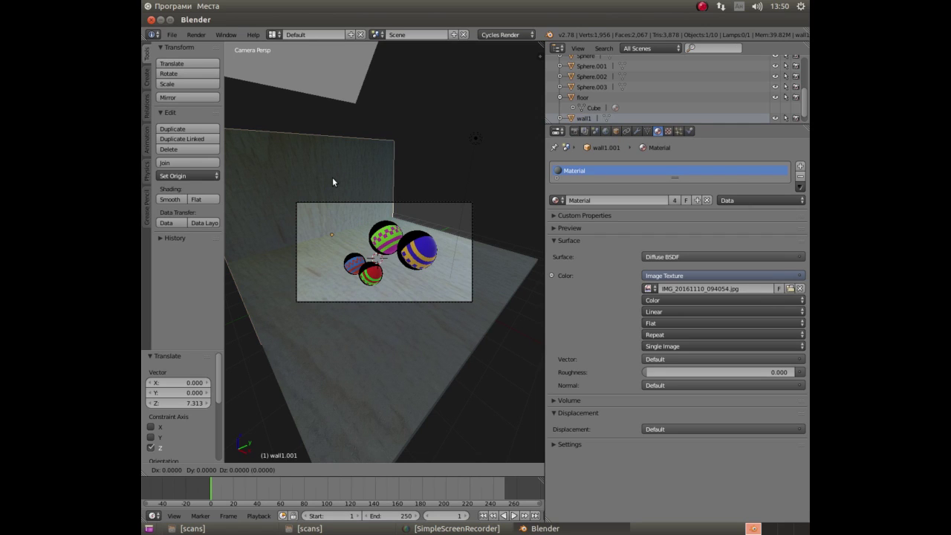
pyautogui.press('Escape')
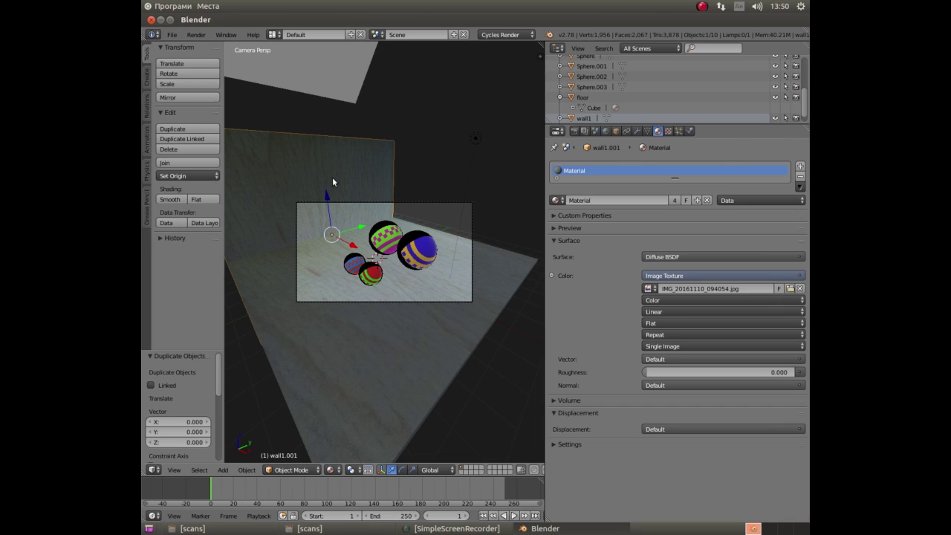
pyautogui.press('u')
pyautogui.click(332, 176)
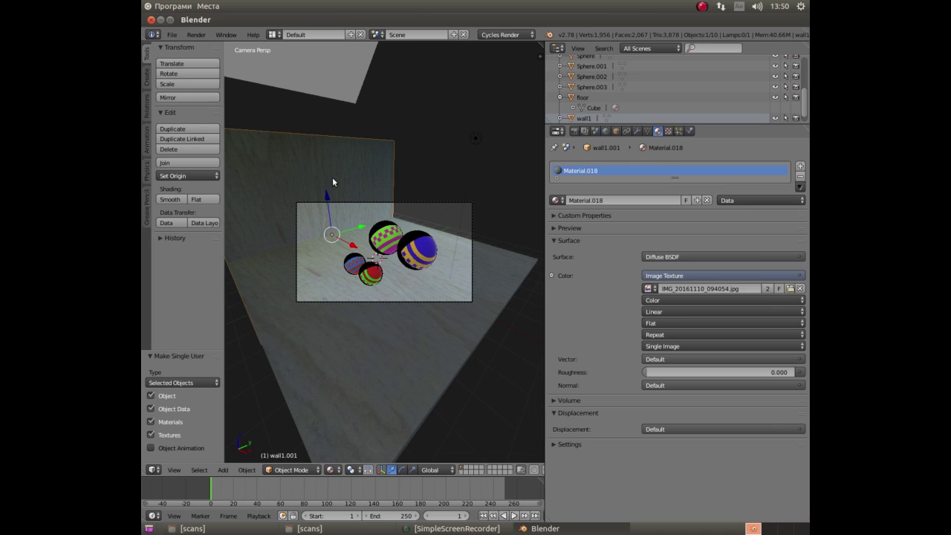
pyautogui.scroll(-1, 598, 115)
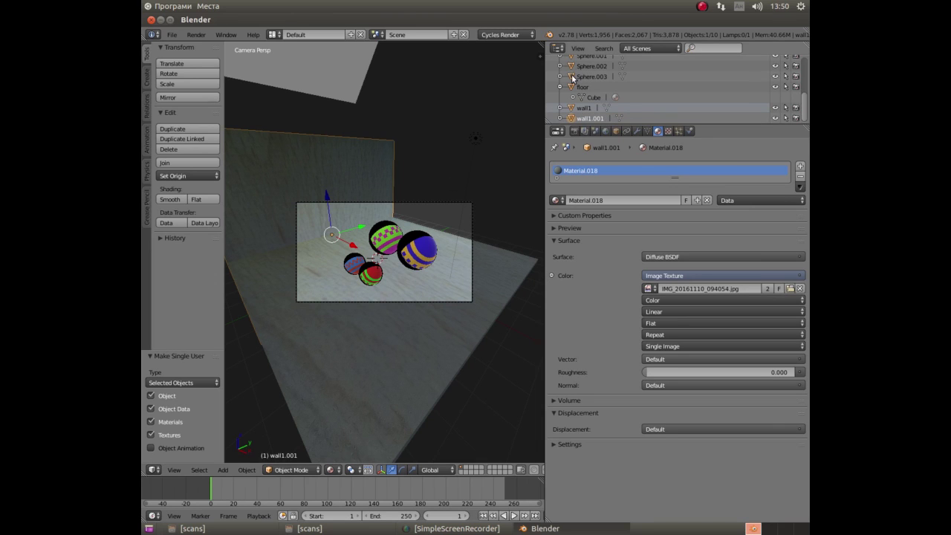
pyautogui.doubleClick(599, 119)
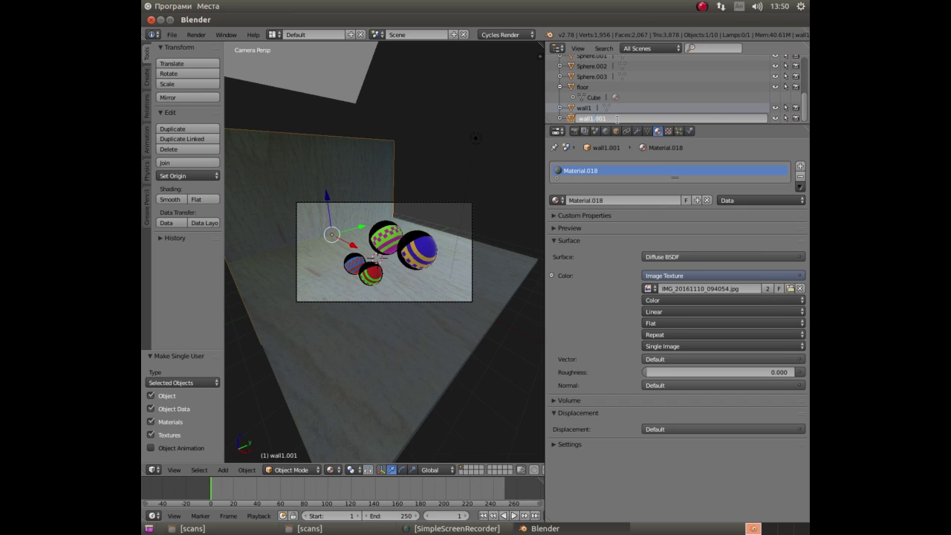
pyautogui.press('BackSpace')
pyautogui.press('BackSpace')
pyautogui.press('BackSpace')
pyautogui.press('BackSpace')
pyautogui.press('Return')
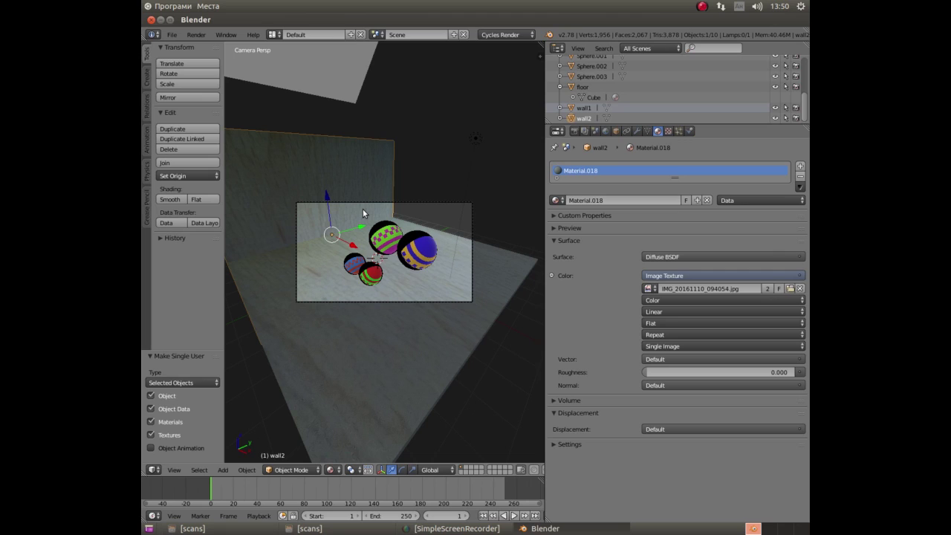
# Rotate wall2 180° and then 90° about Z.
pyautogui.press('r')
pyautogui.write('z')
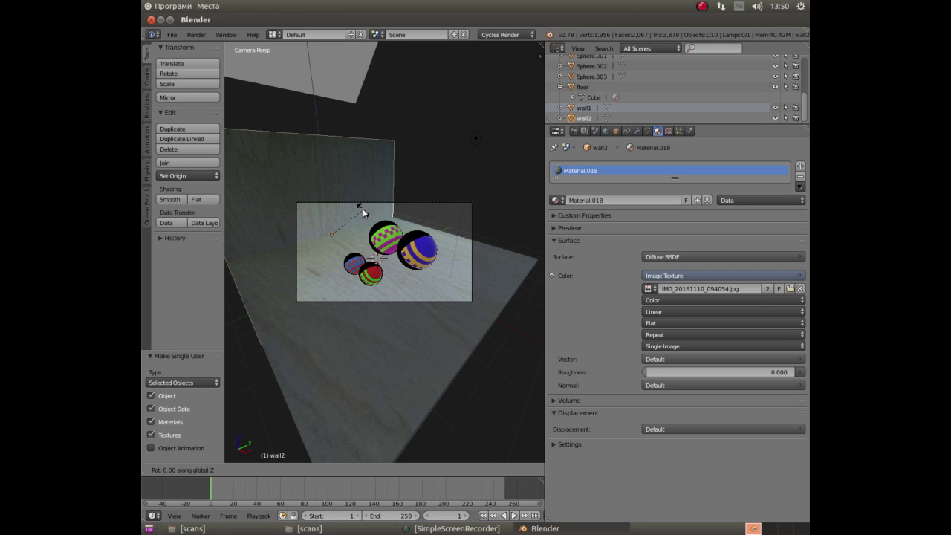
pyautogui.write('180')
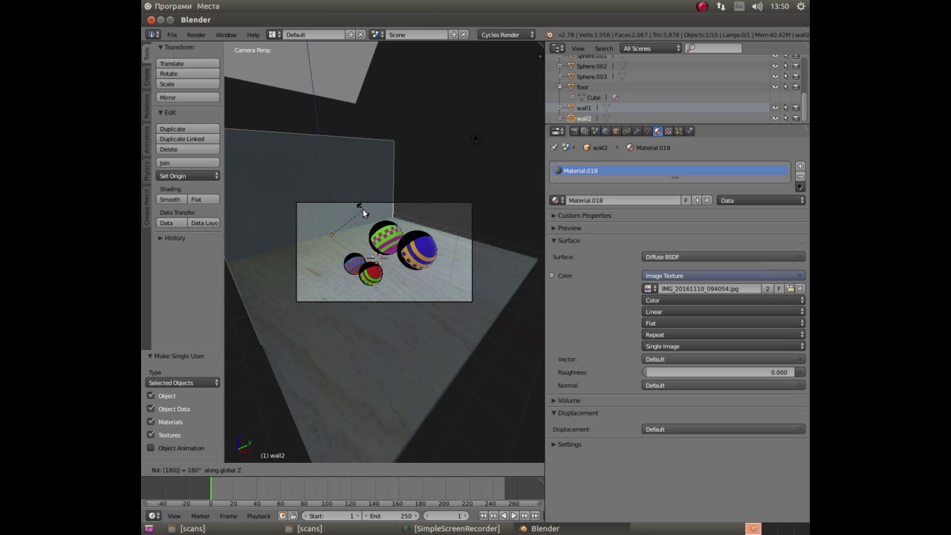
pyautogui.press('Return')
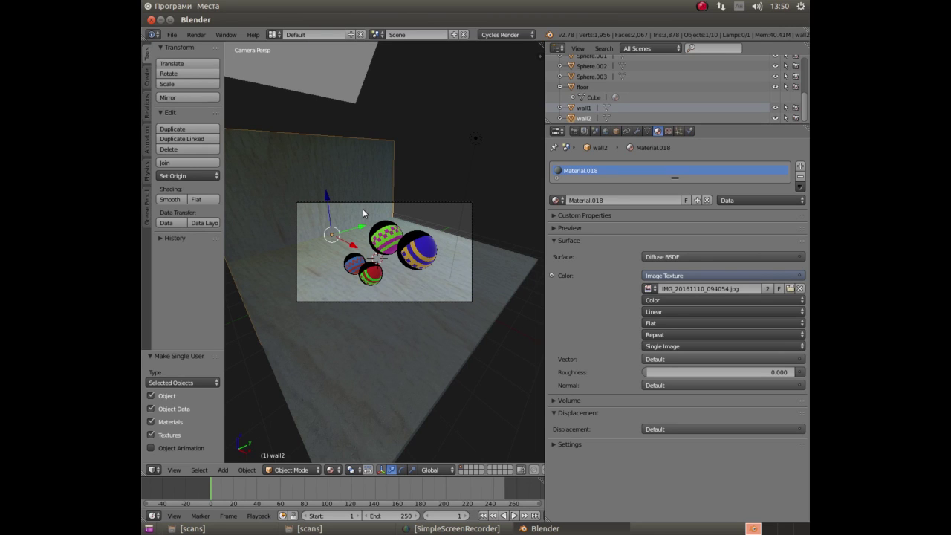
pyautogui.press('r')
pyautogui.write('z')
pyautogui.write('90')
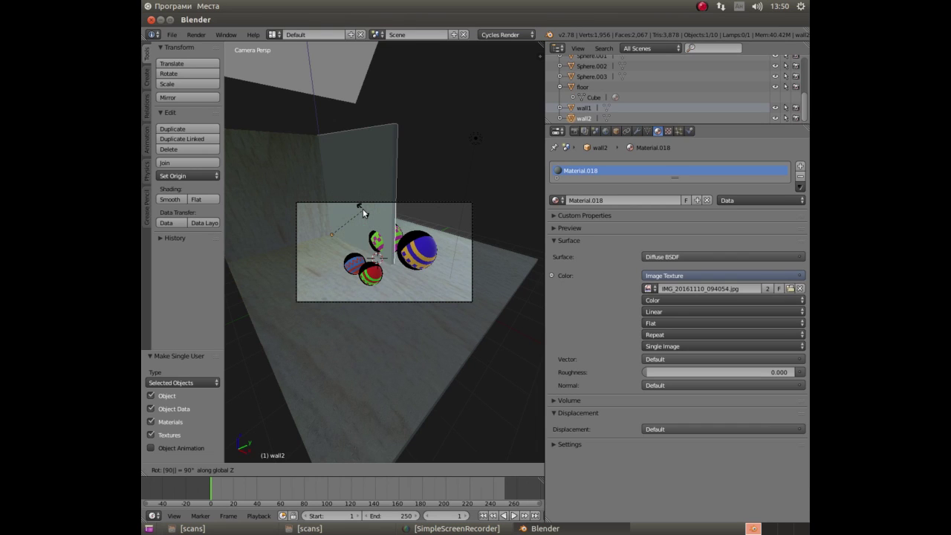
pyautogui.press('Return')
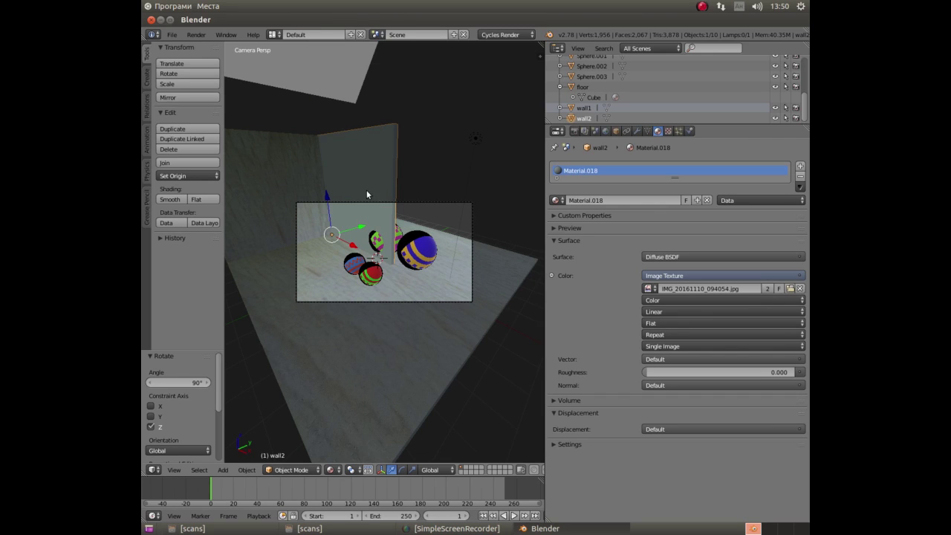
# Move wall2 along Y and X, sliding it 1.487 along Y to close the corner.
pyautogui.press('g')
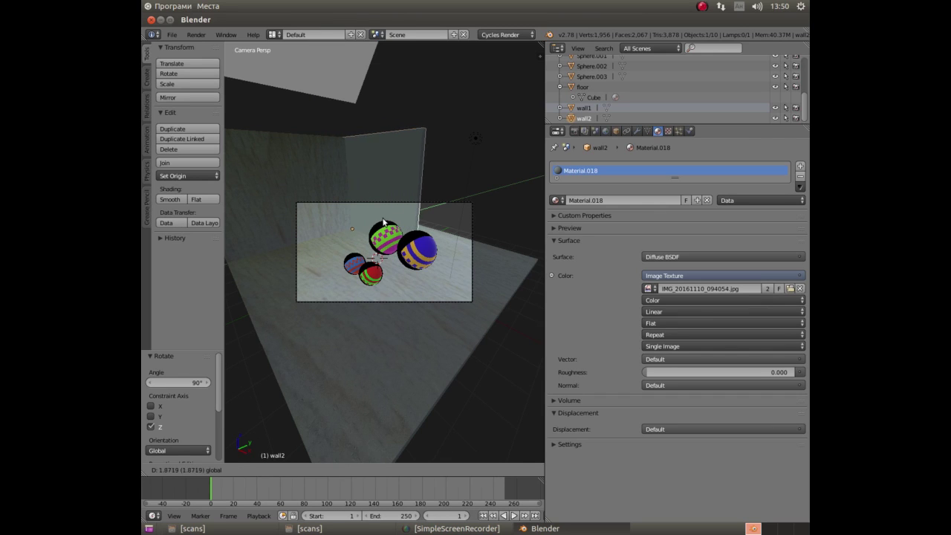
pyautogui.press('y')
pyautogui.click(388, 223)
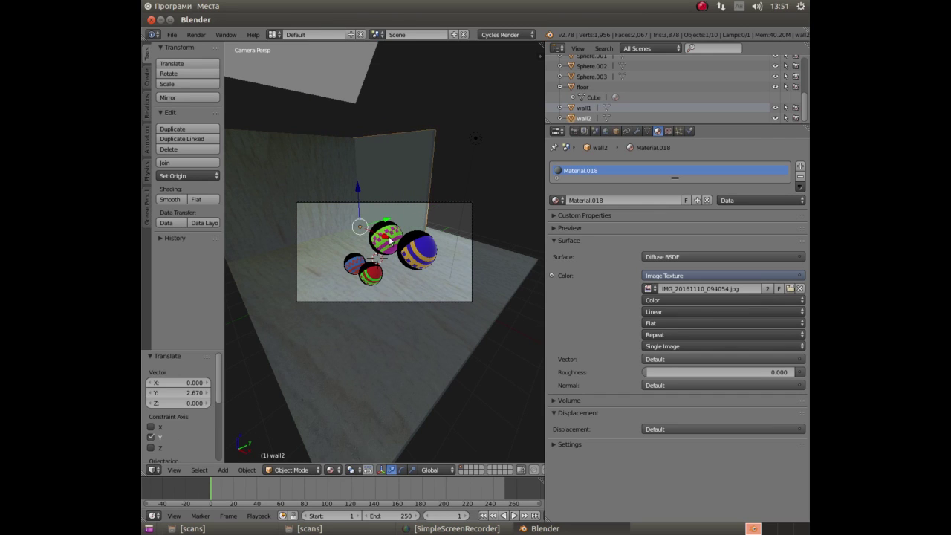
pyautogui.press('g')
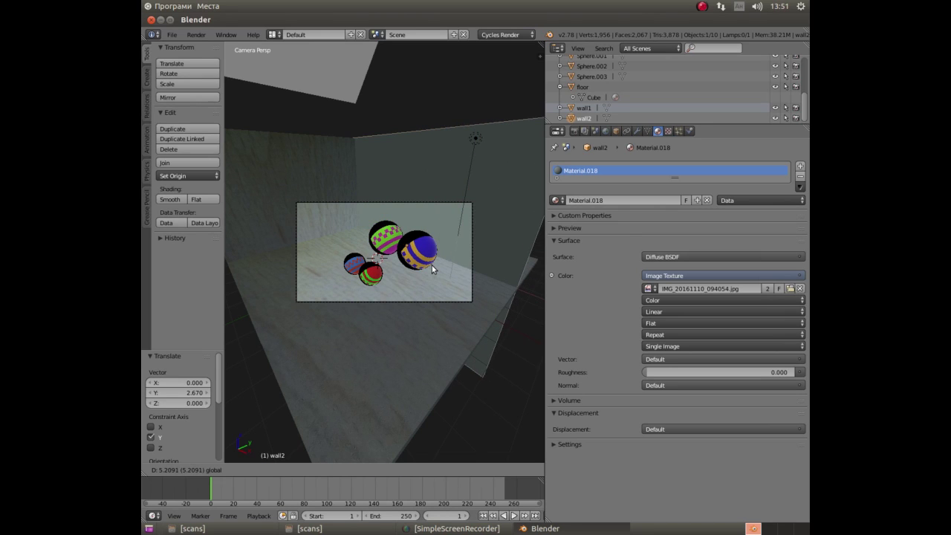
pyautogui.click(431, 266)
pyautogui.press('g')
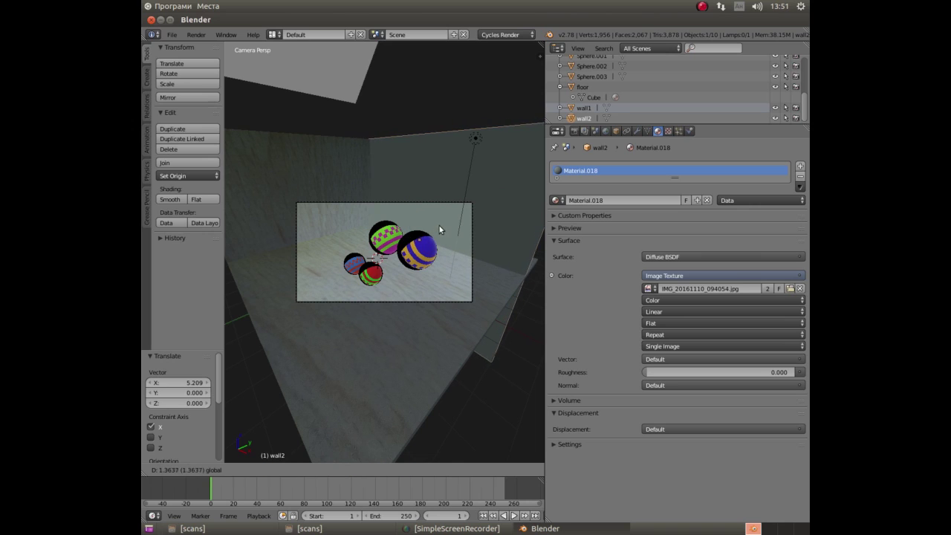
pyautogui.click(443, 223)
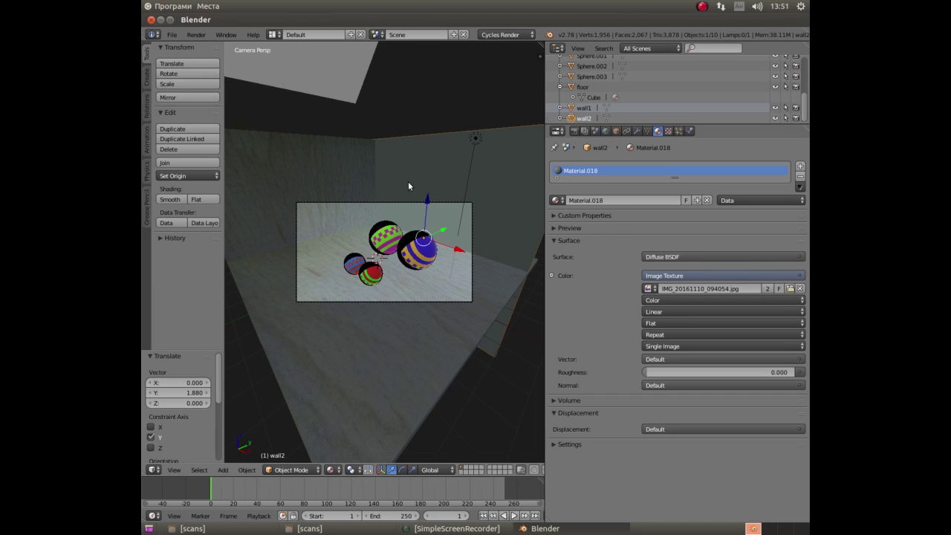
pyautogui.moveTo(444, 231); pyautogui.dragTo(453, 220)
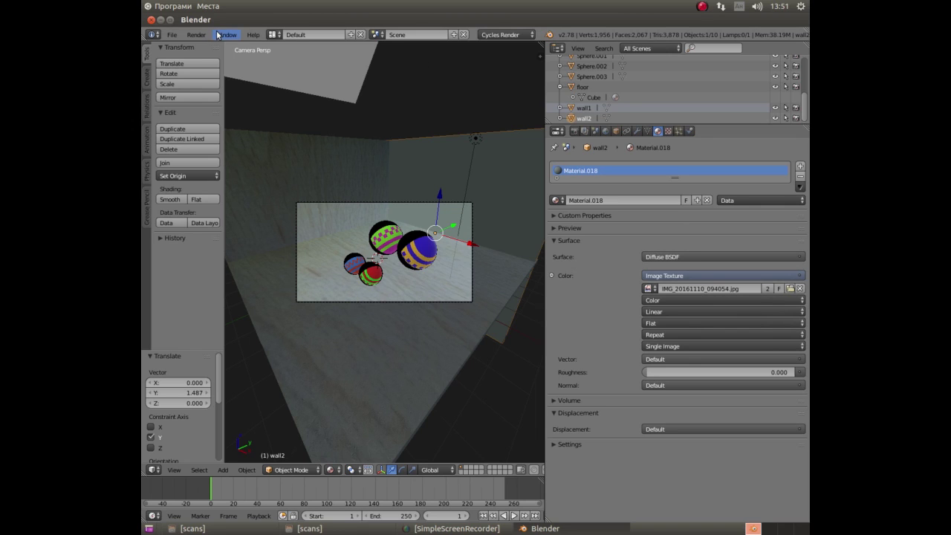
# Switch to the UV Editing layout and pack the wood image into the blend file.
pyautogui.click(272, 34)
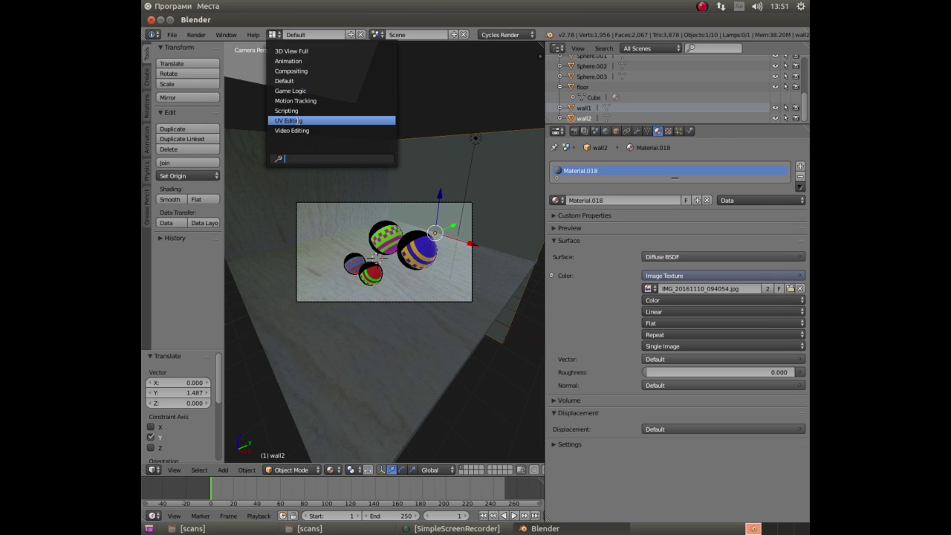
pyautogui.click(298, 120)
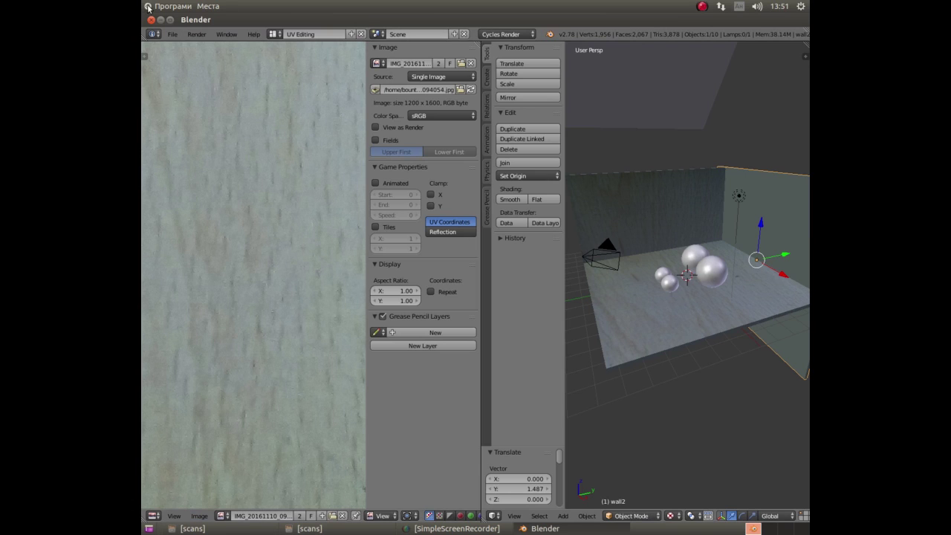
pyautogui.click(221, 518)
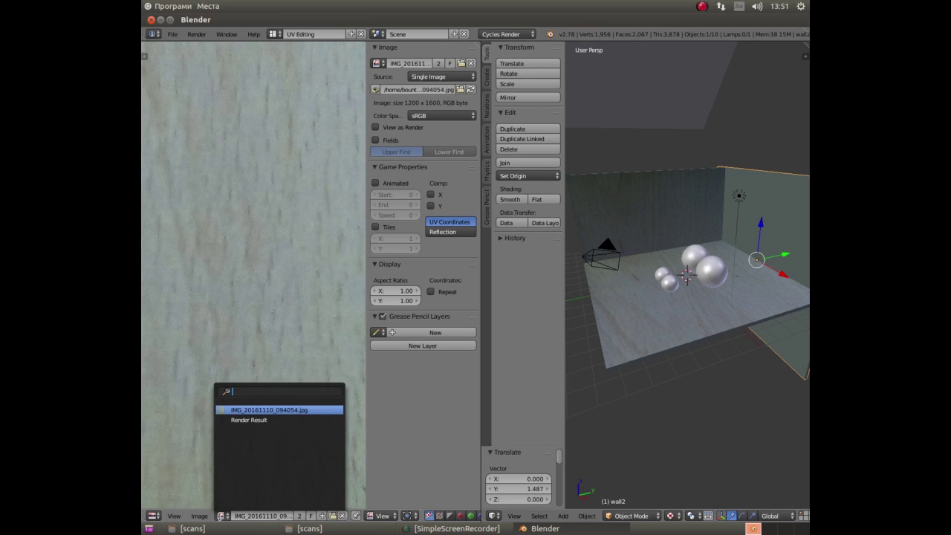
pyautogui.click(199, 520)
pyautogui.click(199, 518)
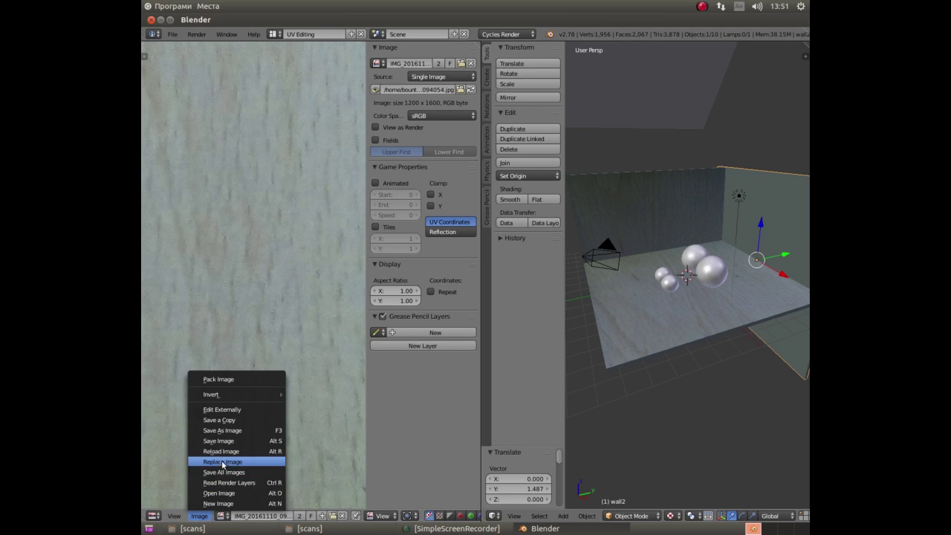
pyautogui.click(241, 377)
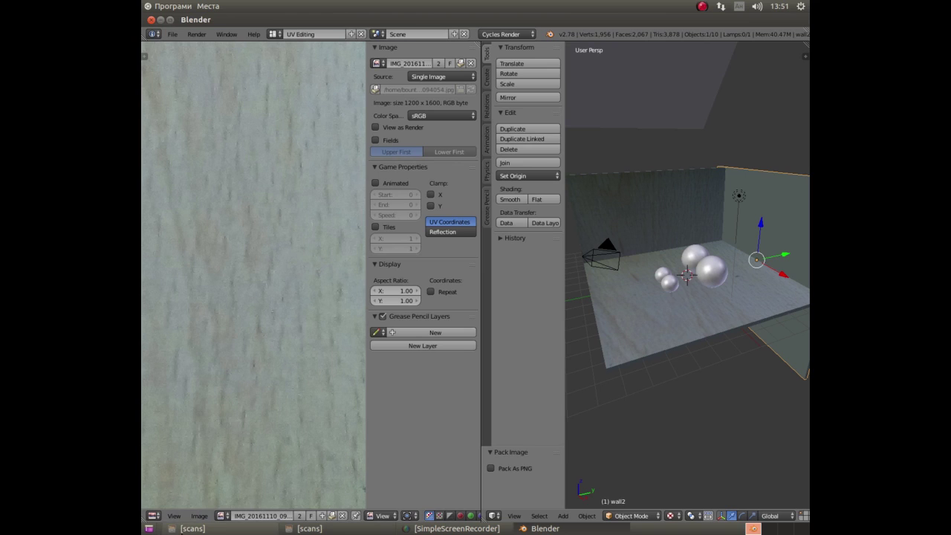
# Create a blank Untitled image, display the Render Result, and start loading an image from disk.
pyautogui.click(199, 516)
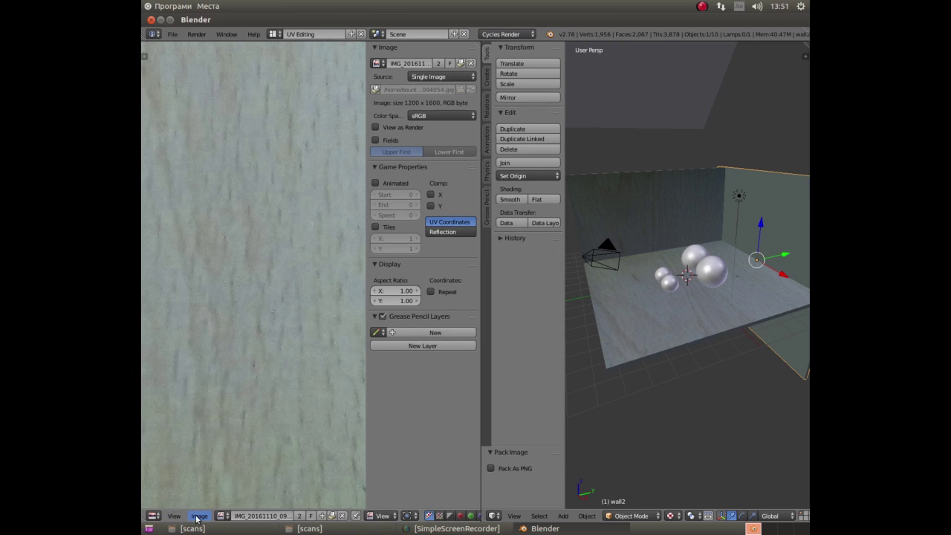
pyautogui.click(199, 517)
pyautogui.click(213, 505)
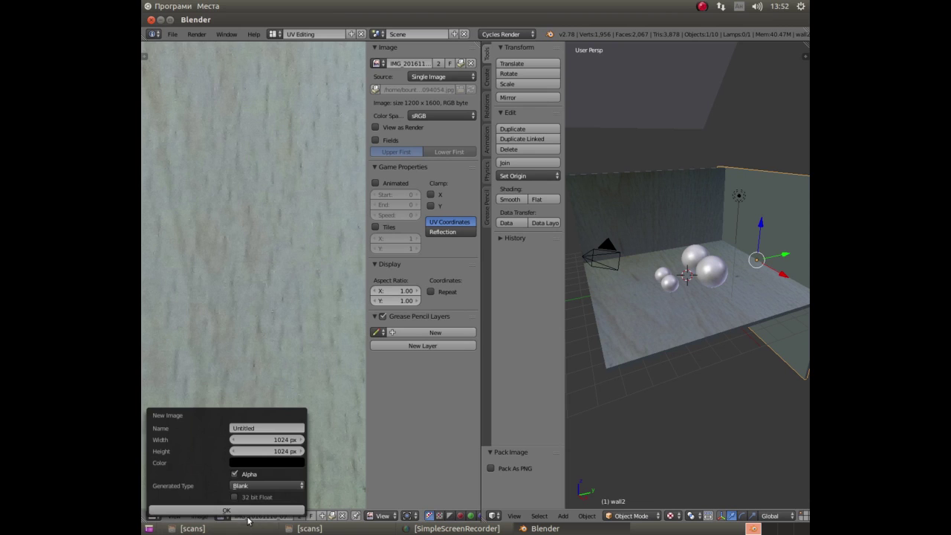
pyautogui.click(247, 512)
pyautogui.click(225, 515)
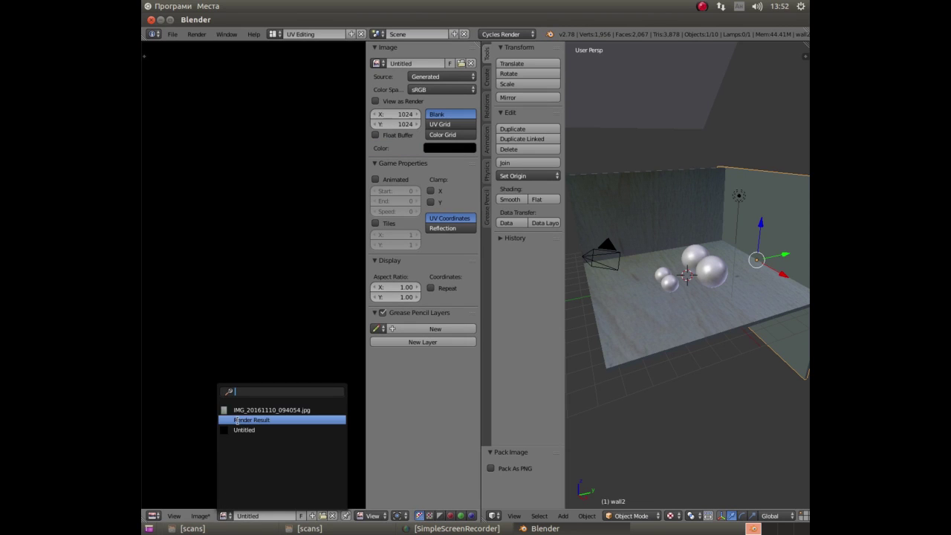
pyautogui.click(235, 420)
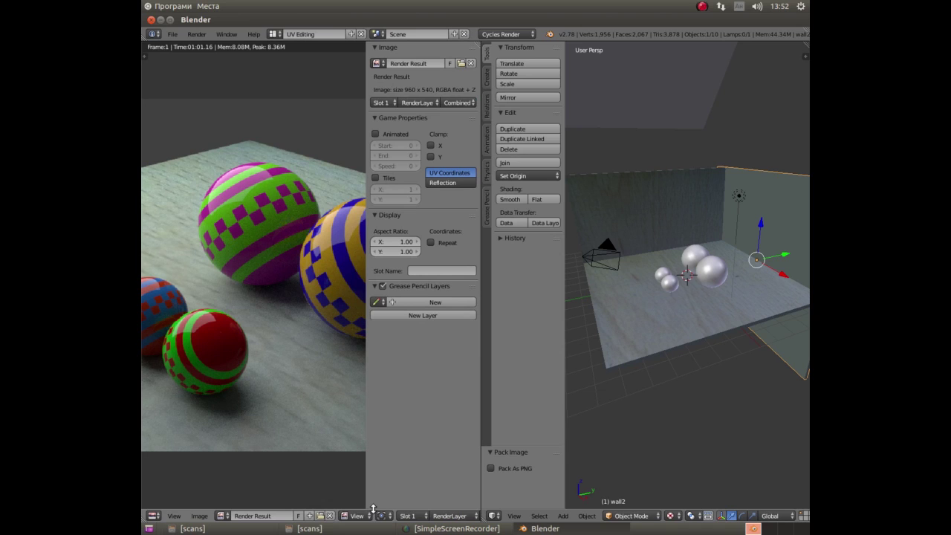
pyautogui.click(207, 515)
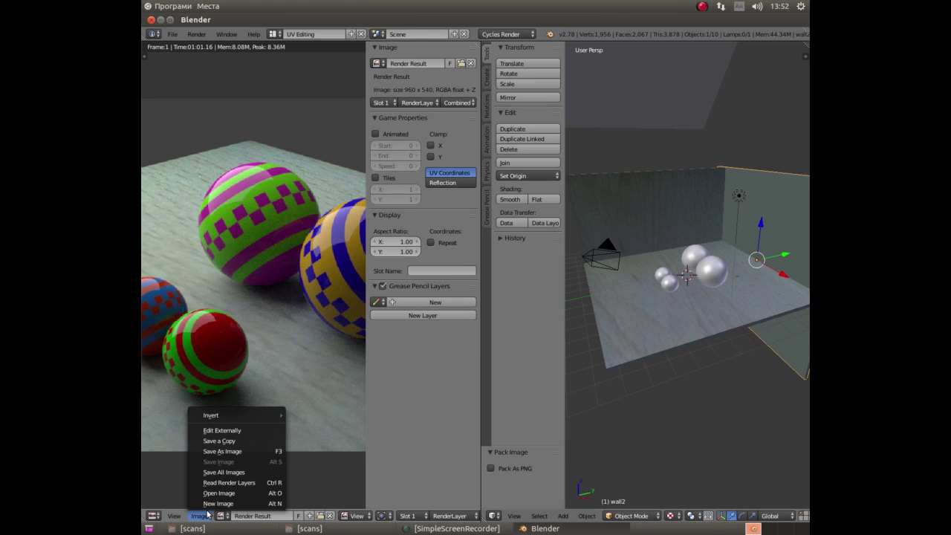
pyautogui.click(212, 493)
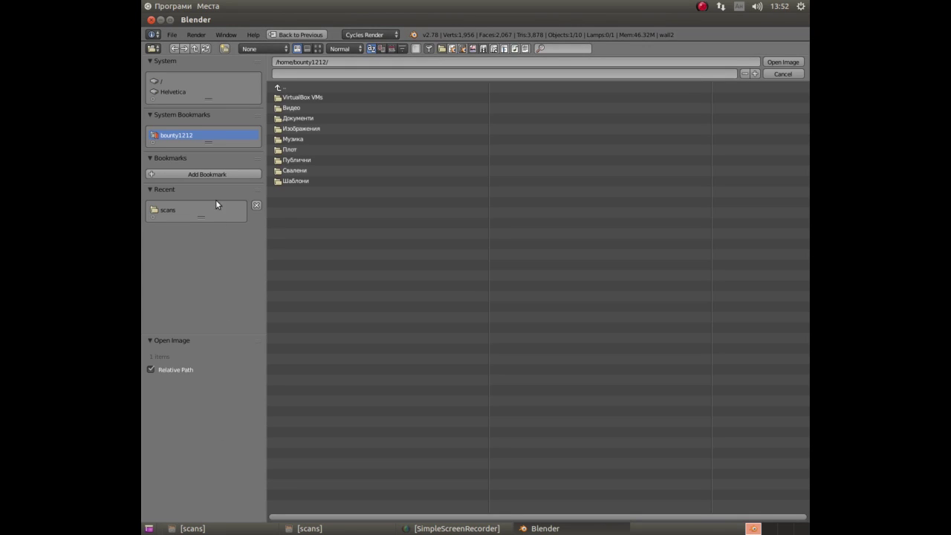
# Browse to Изображения/scans in thumbnail view and open g12756.png in the image editor.
pyautogui.click(285, 129)
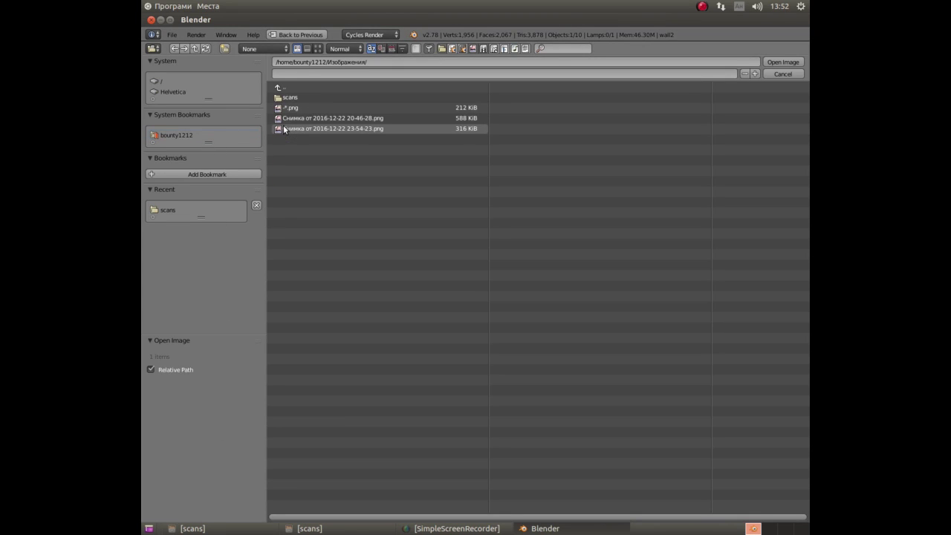
pyautogui.click(290, 97)
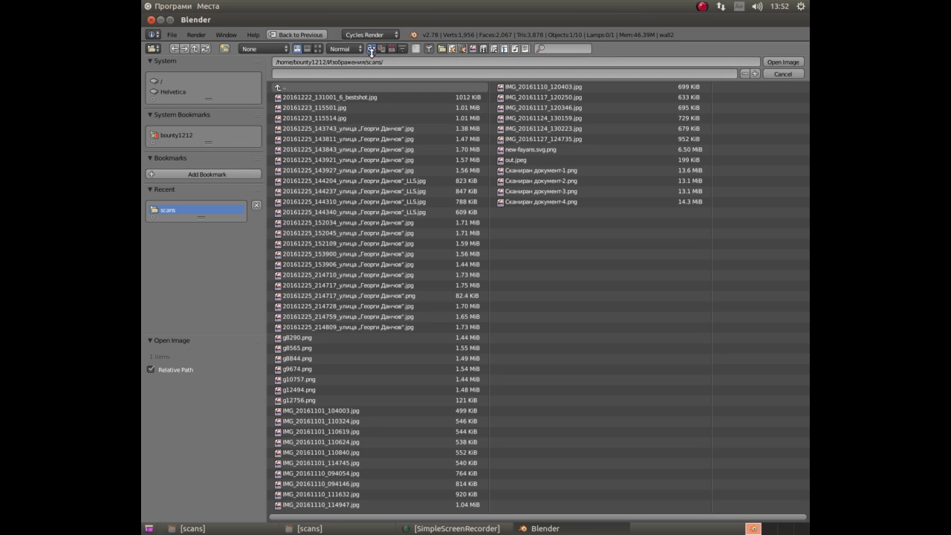
pyautogui.click(318, 49)
pyautogui.scroll(-3, 411, 232)
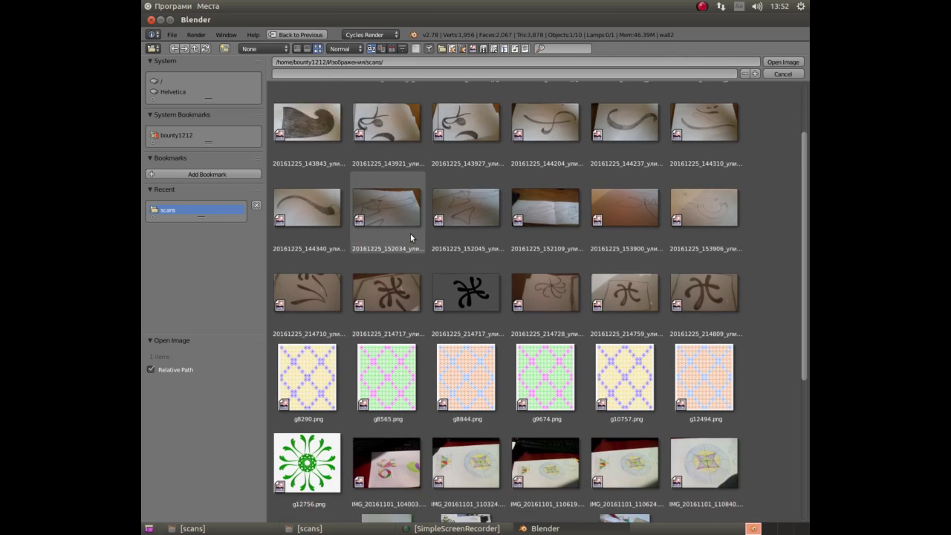
pyautogui.scroll(-2, 426, 236)
pyautogui.scroll(-1, 429, 231)
pyautogui.scroll(-2, 429, 230)
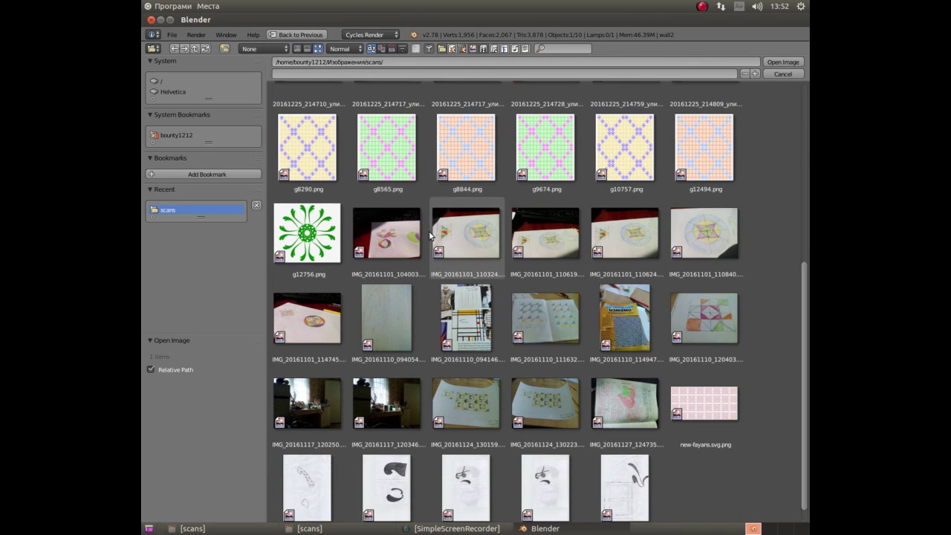
pyautogui.scroll(-1, 431, 233)
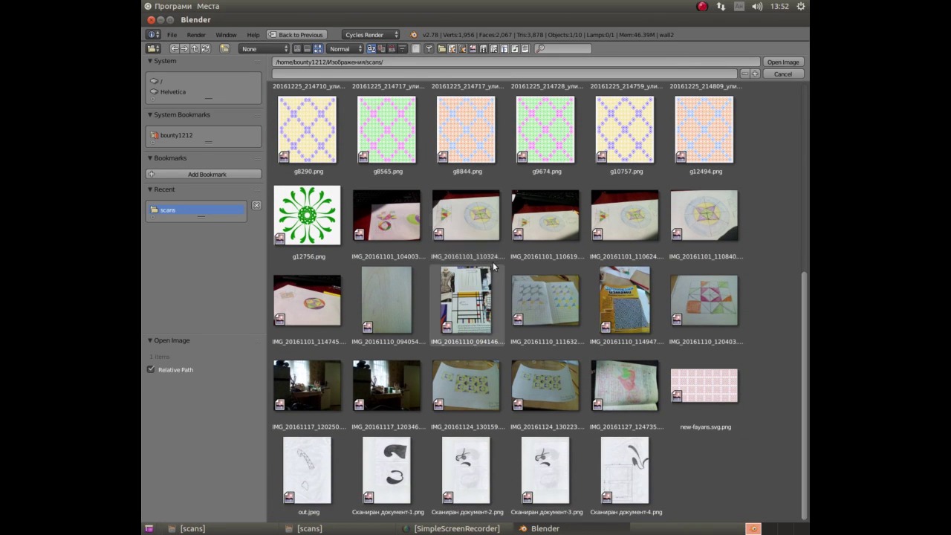
pyautogui.scroll(2, 429, 232)
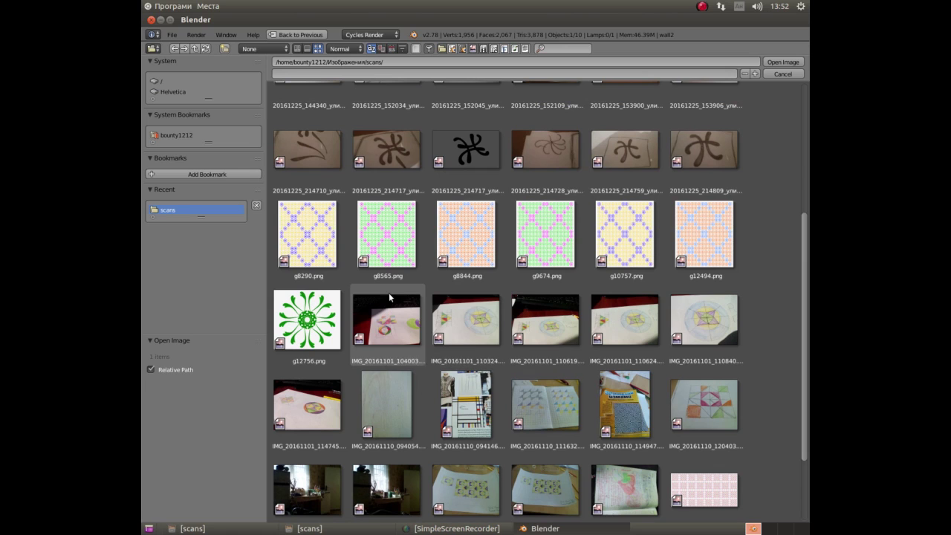
pyautogui.click(321, 315)
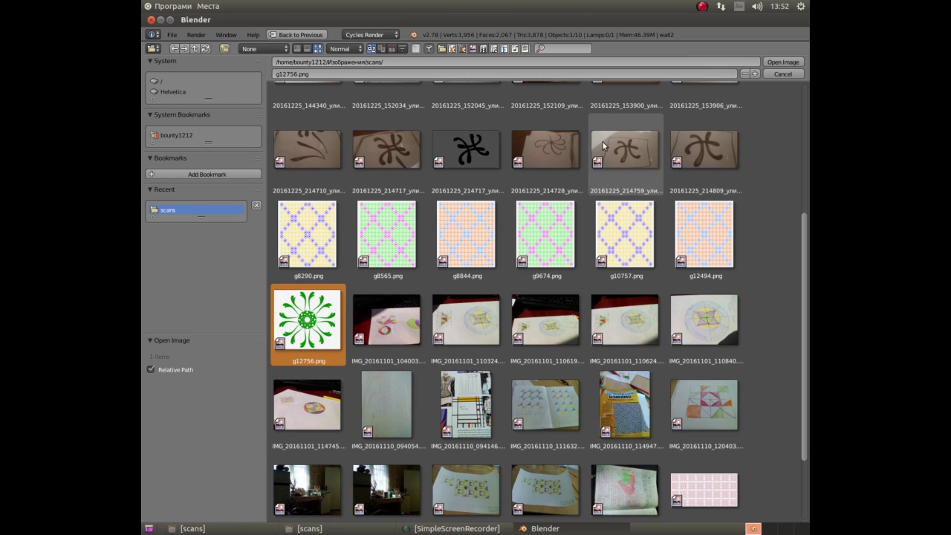
pyautogui.click(779, 64)
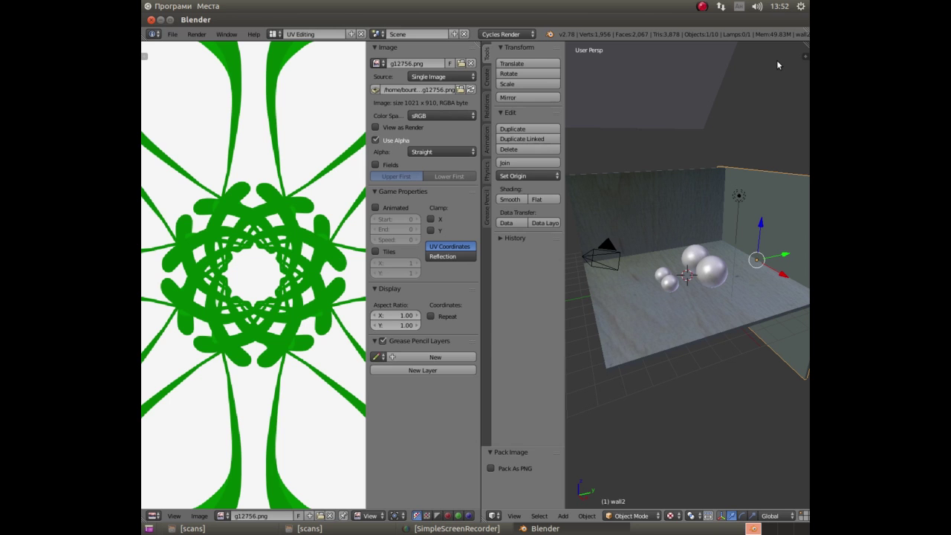
# Fit the ornament image in view and scale Wall2's UVs up by 2.102 in Edit Mode.
pyautogui.hotkey('shift', 'Home')
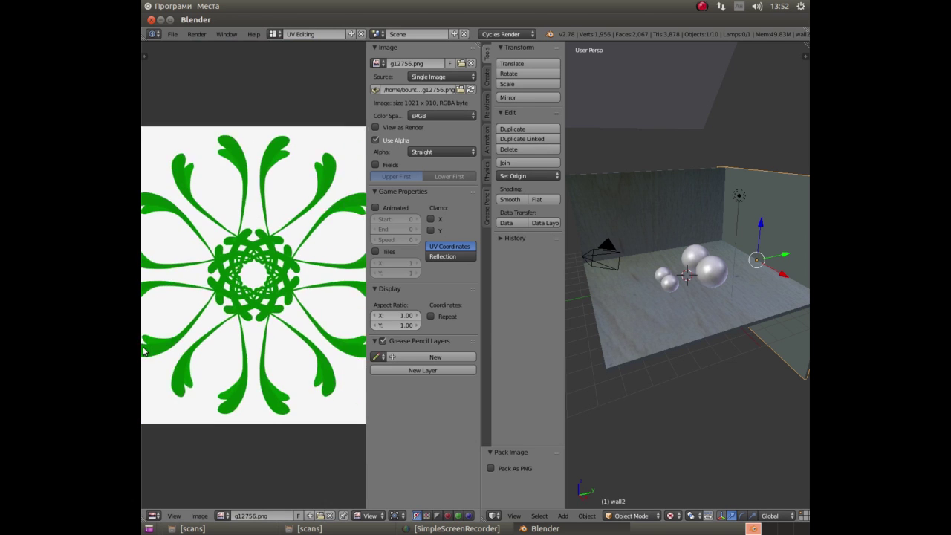
pyautogui.scroll(-2, 144, 360)
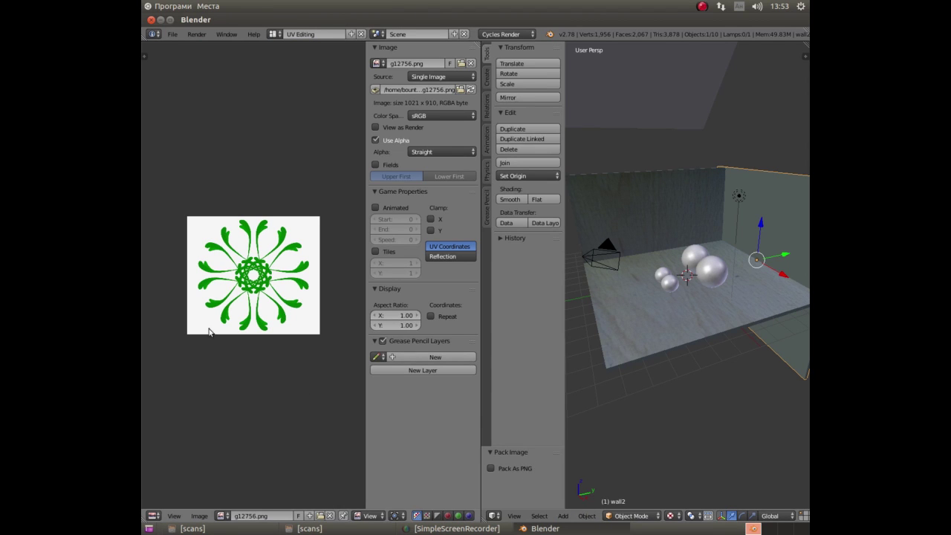
pyautogui.press('Tab')
pyautogui.scroll(2, 211, 280)
pyautogui.scroll(-2, 212, 280)
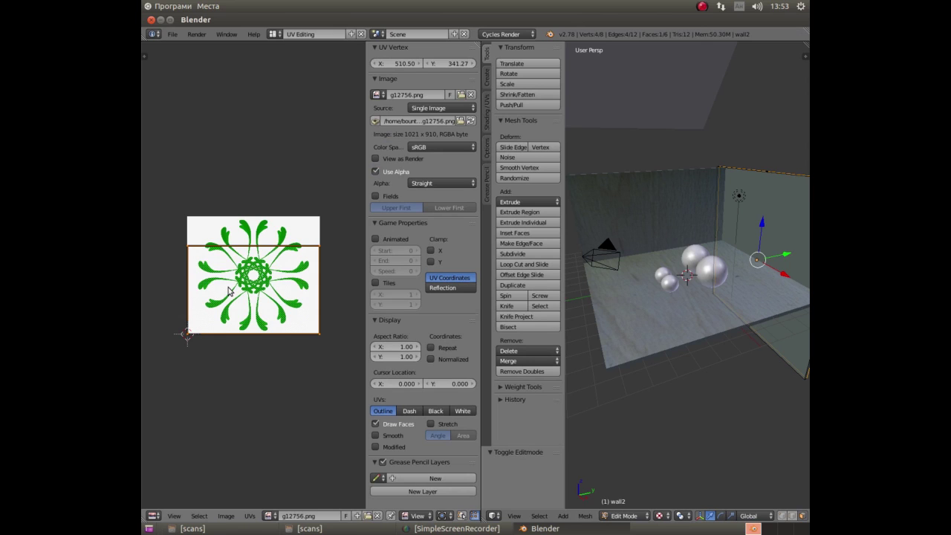
pyautogui.press('s')
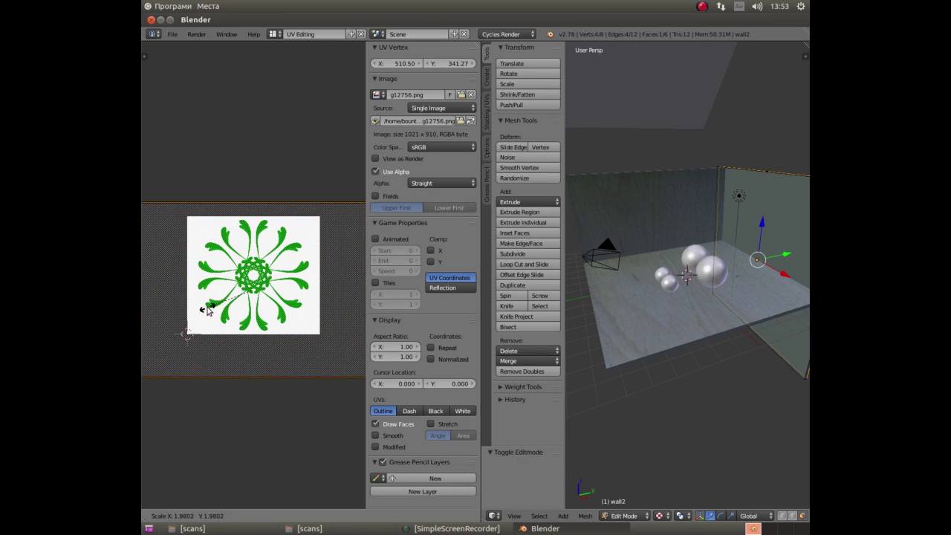
pyautogui.click(205, 312)
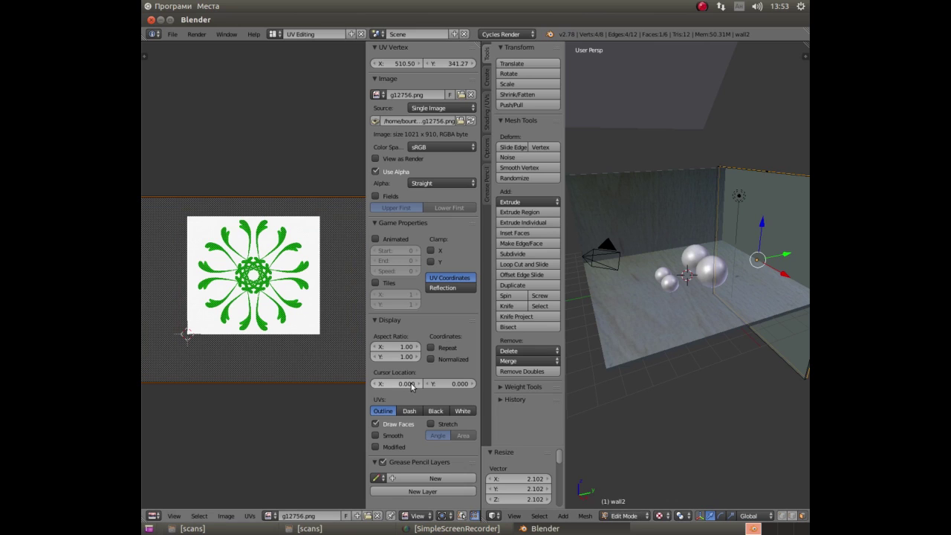
pyautogui.click(153, 516)
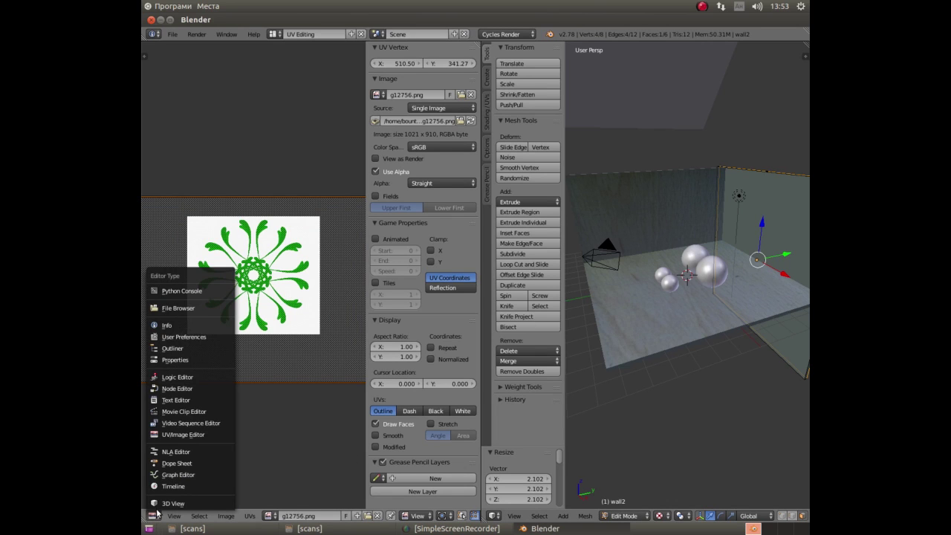
pyautogui.click(273, 34)
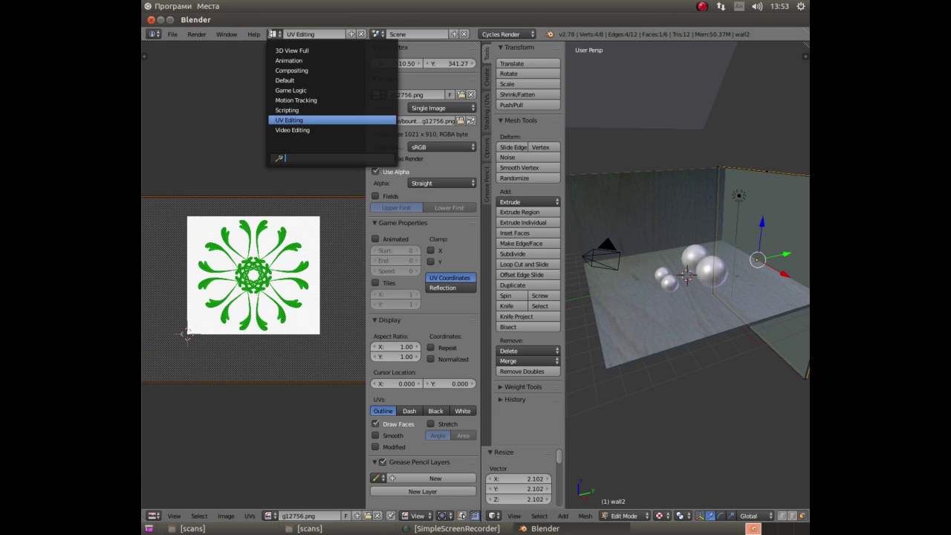
# In the Default layout, switch Material.018's image texture to g12756.png, then return to UV Editing.
pyautogui.click(285, 80)
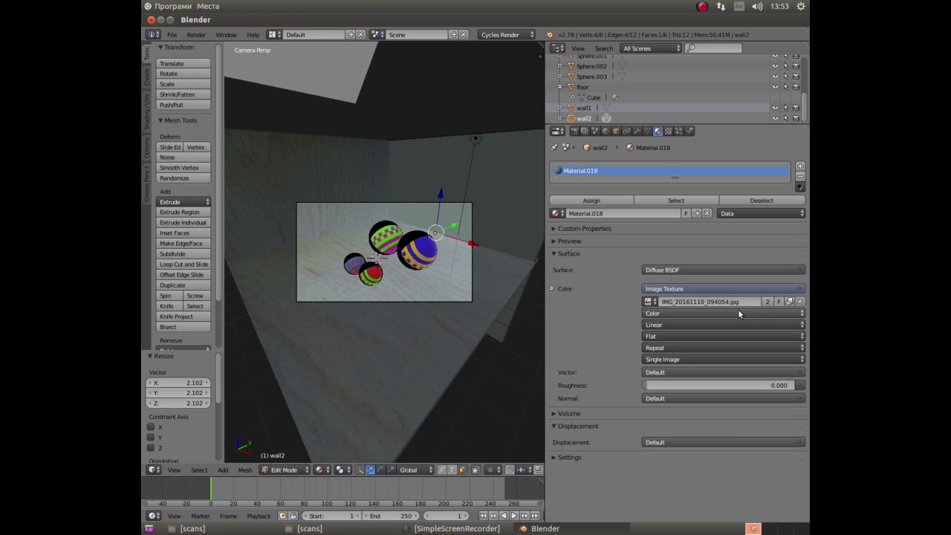
pyautogui.click(654, 304)
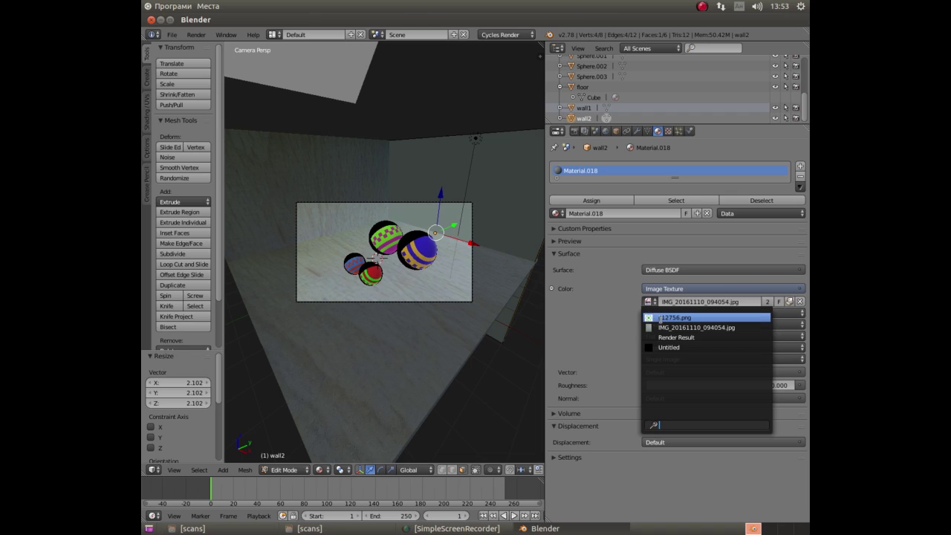
pyautogui.click(661, 322)
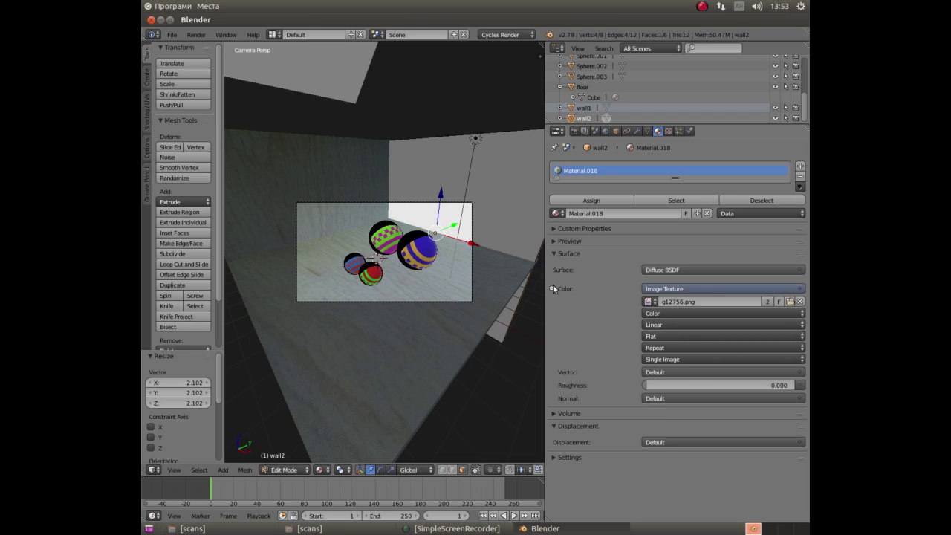
pyautogui.click(275, 35)
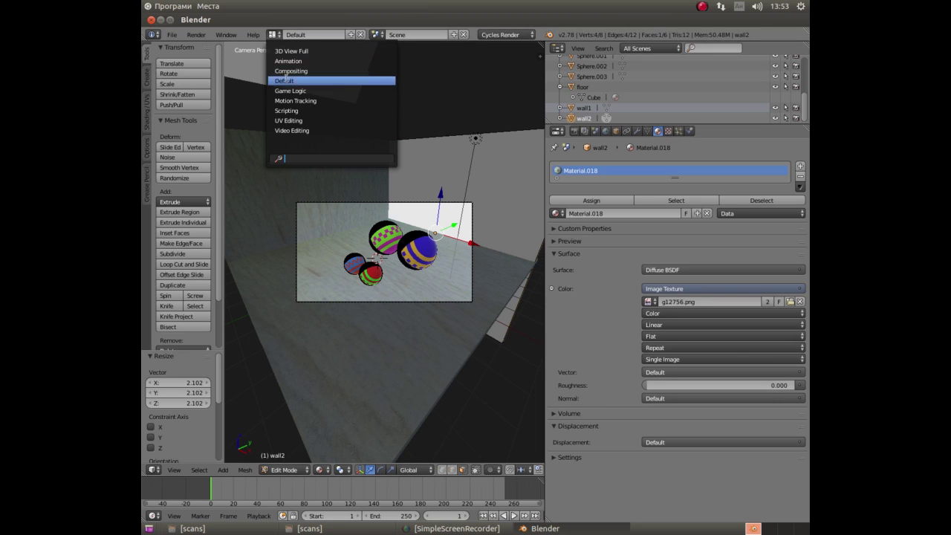
pyautogui.click(298, 120)
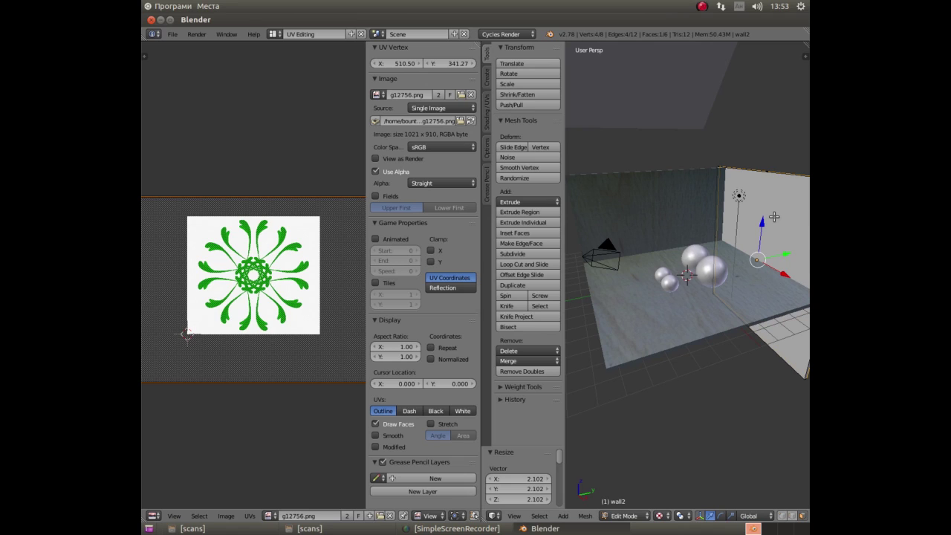
# Unwrap the wall's mesh so the green ornament maps onto it.
pyautogui.press('u')
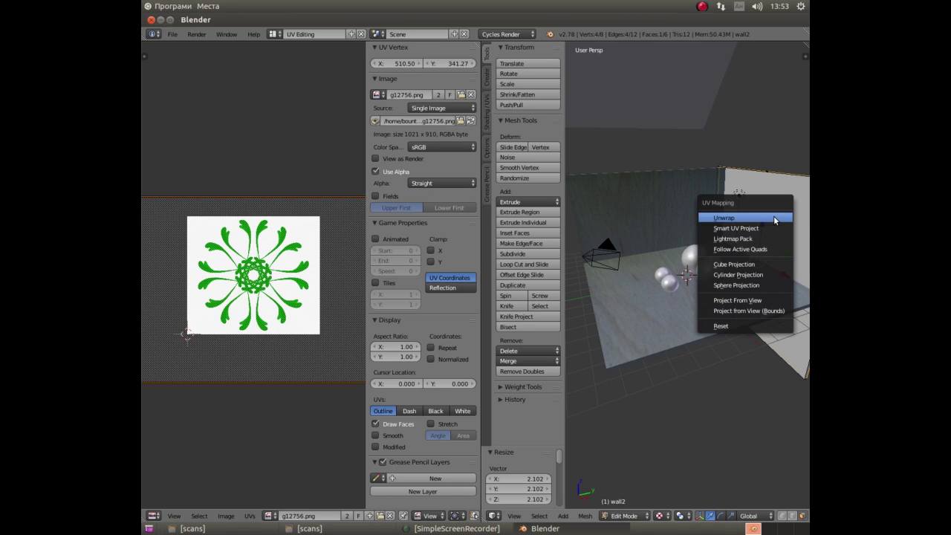
pyautogui.click(774, 216)
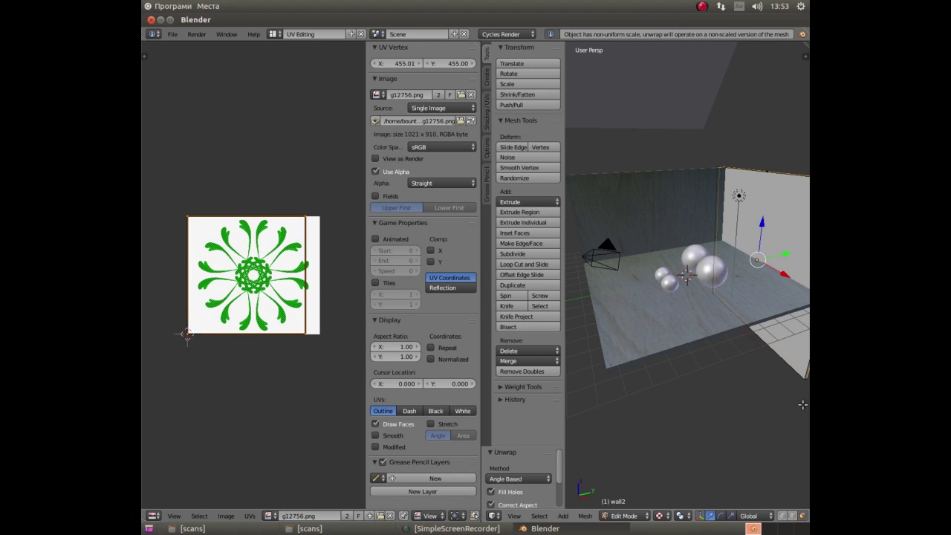
pyautogui.scroll(3, 774, 246)
pyautogui.scroll(-3, 774, 246)
pyautogui.scroll(-2, 776, 251)
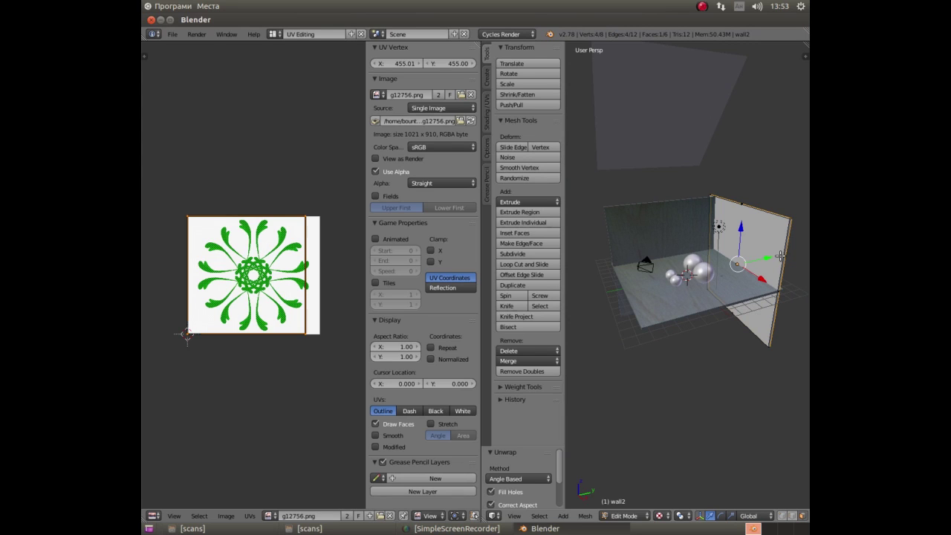
# Rotate the wall 45° about Z, then apply a 0° Z rotation.
pyautogui.press('r')
pyautogui.press('z')
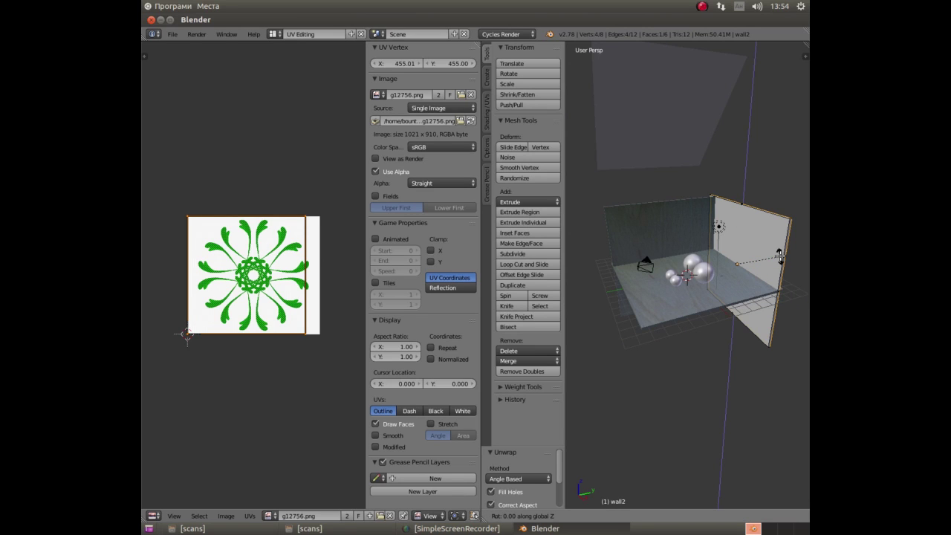
pyautogui.write('45')
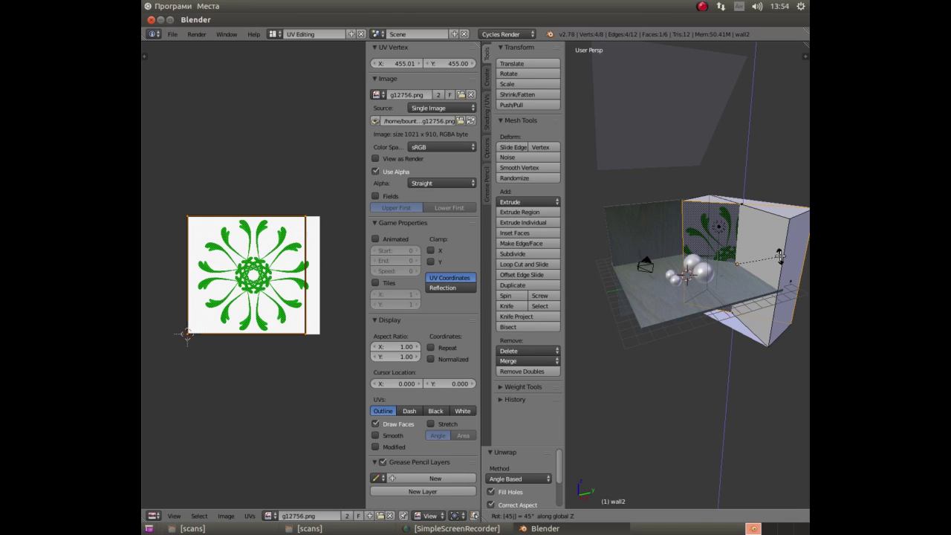
pyautogui.press('Return')
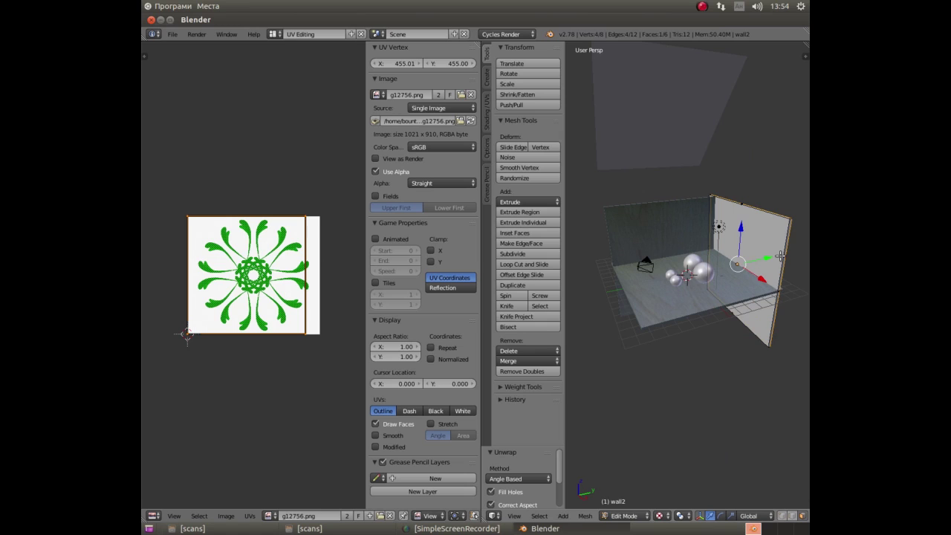
pyautogui.write('rz')
pyautogui.write('0')
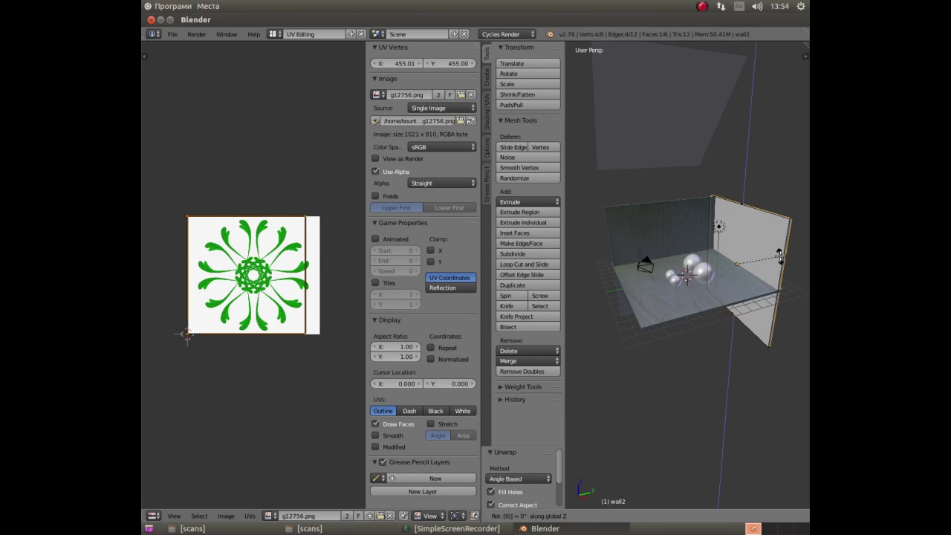
pyautogui.press('Return')
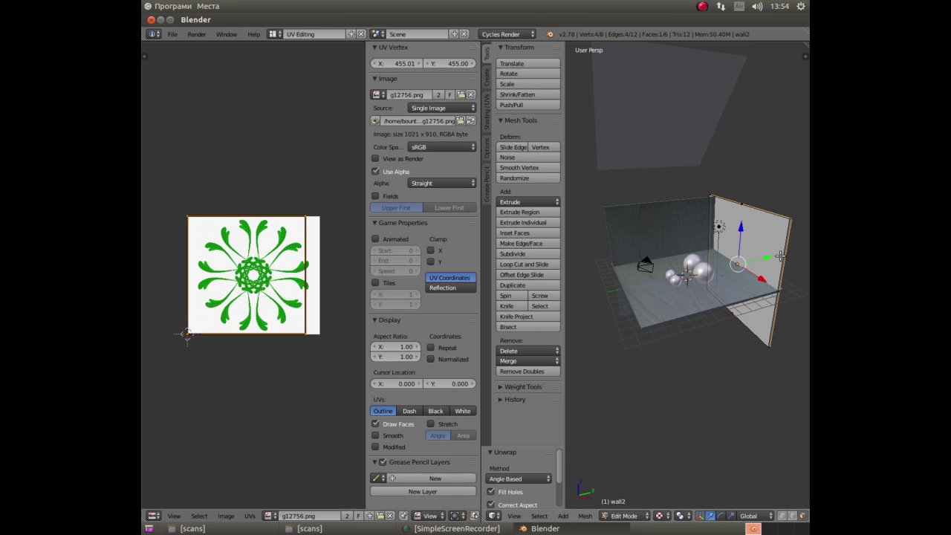
# Rotate the wall 90° and then 900° about Z, and begin scaling its UVs in Edit Mode.
pyautogui.press('r')
pyautogui.write('z')
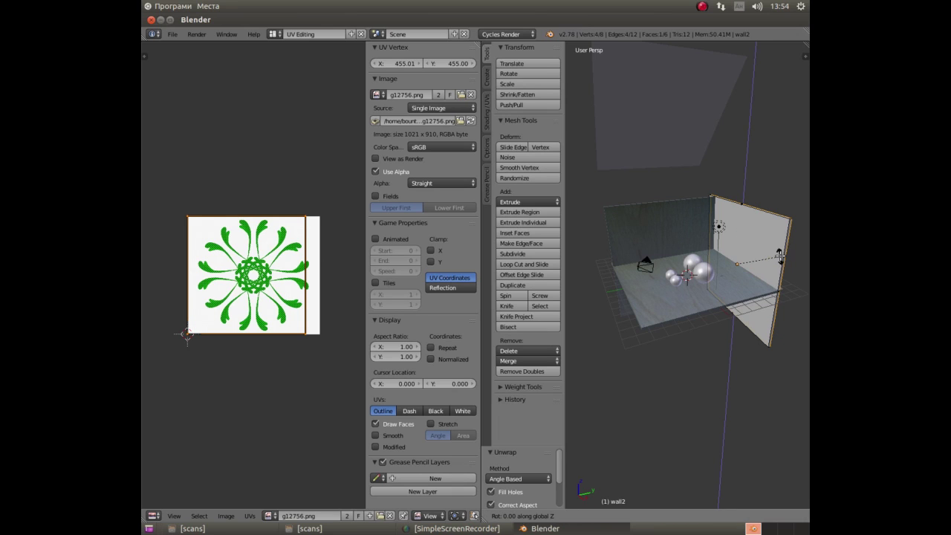
pyautogui.write('9')
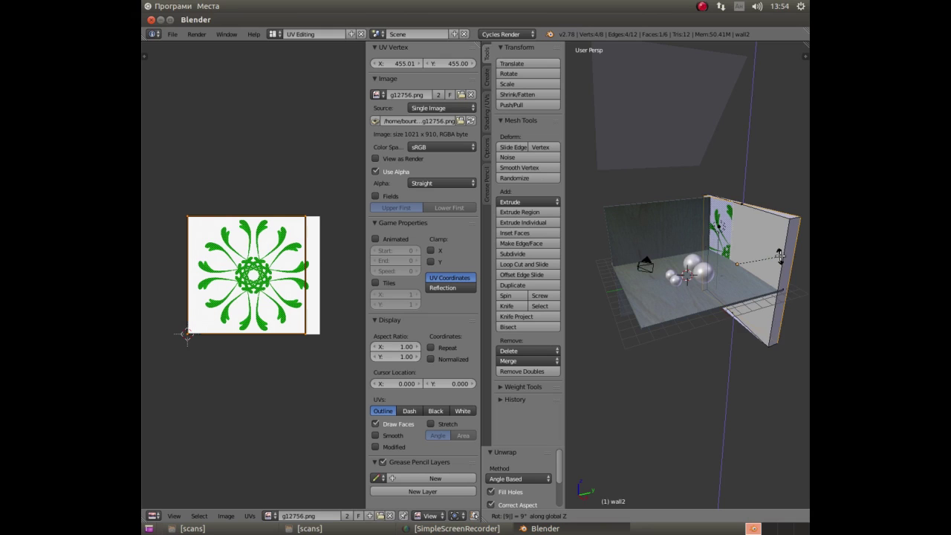
pyautogui.write('0')
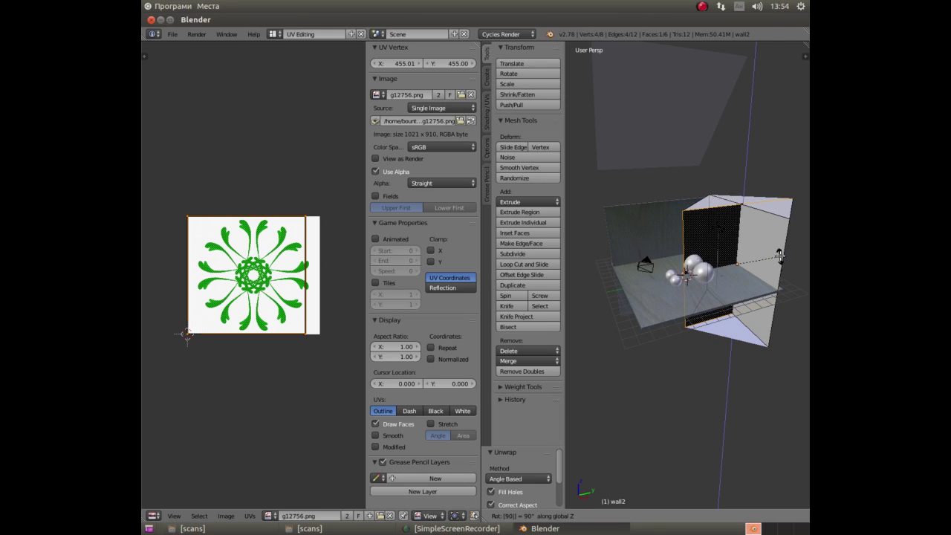
pyautogui.press('Return')
pyautogui.press('Tab')
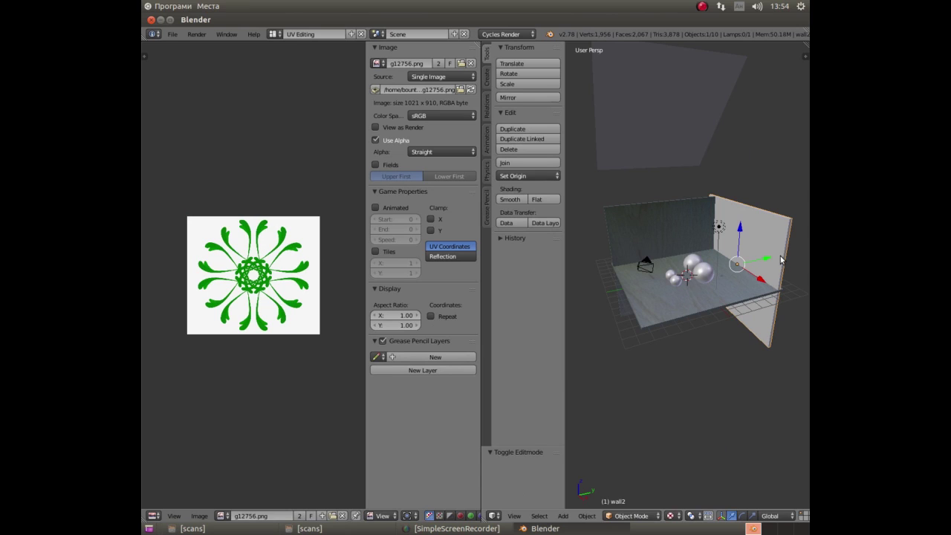
pyautogui.write('rz')
pyautogui.write('9')
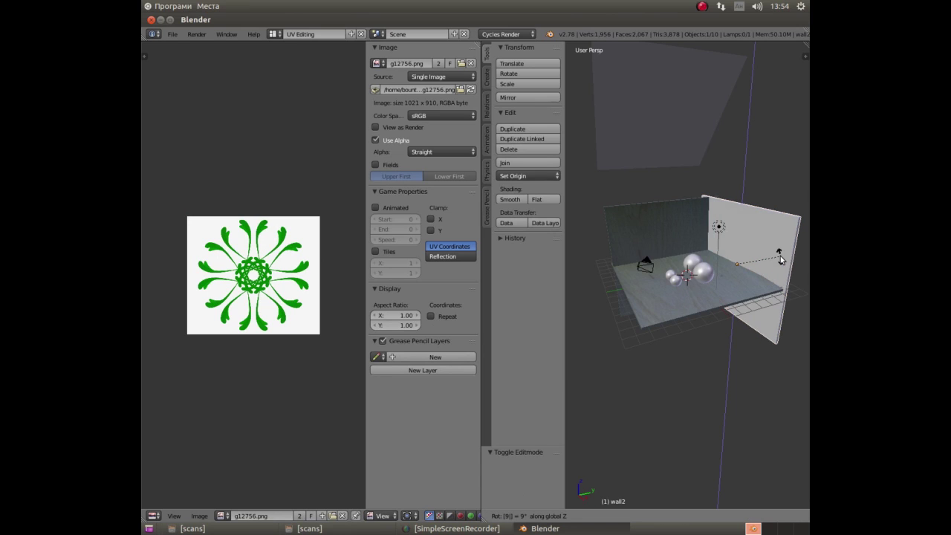
pyautogui.write('00')
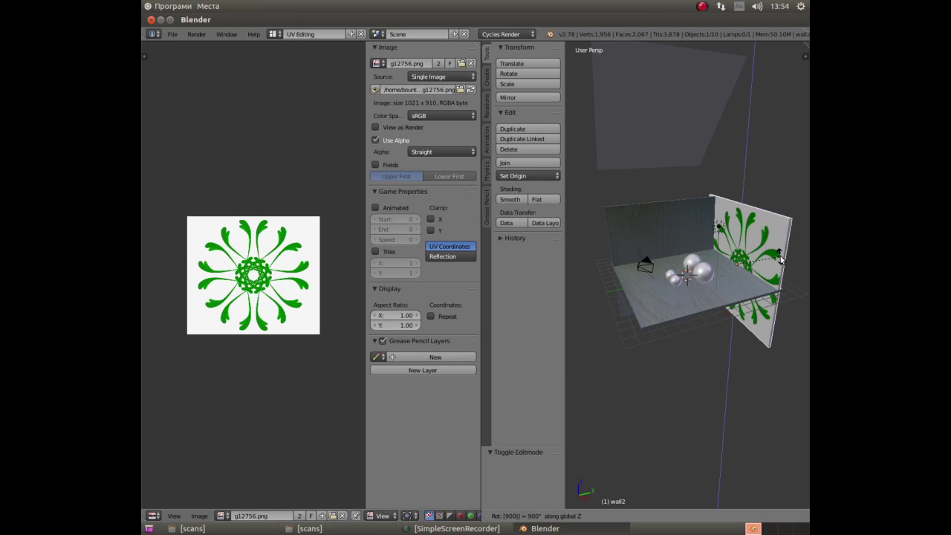
pyautogui.press('Return')
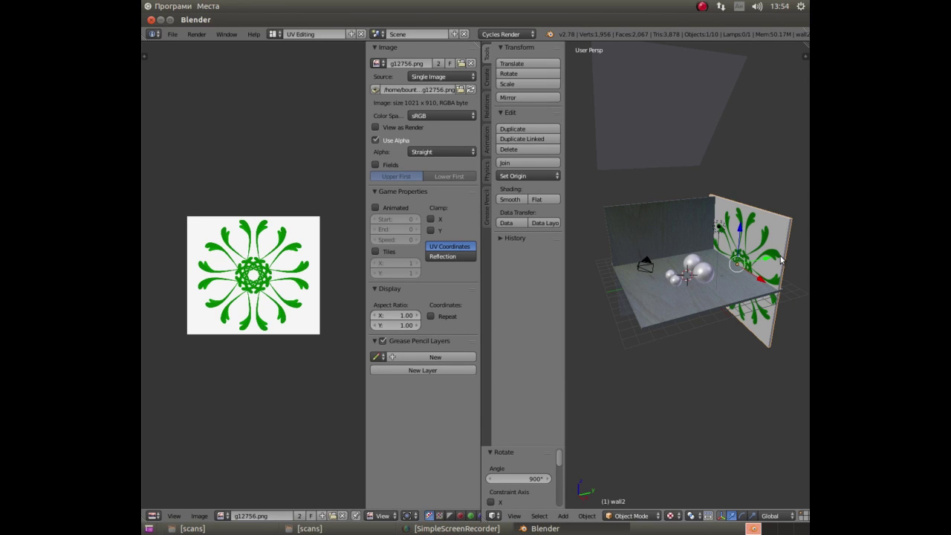
pyautogui.press('Tab')
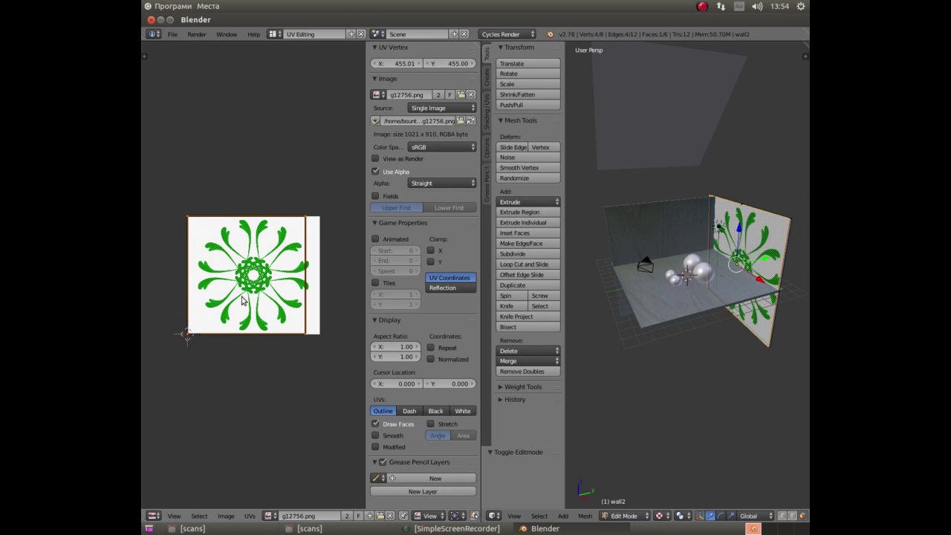
pyautogui.press('s')
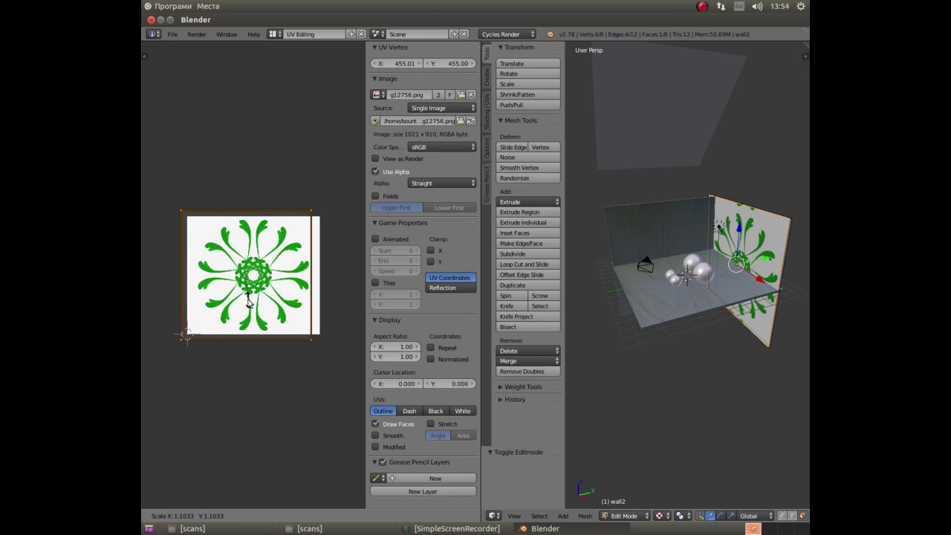
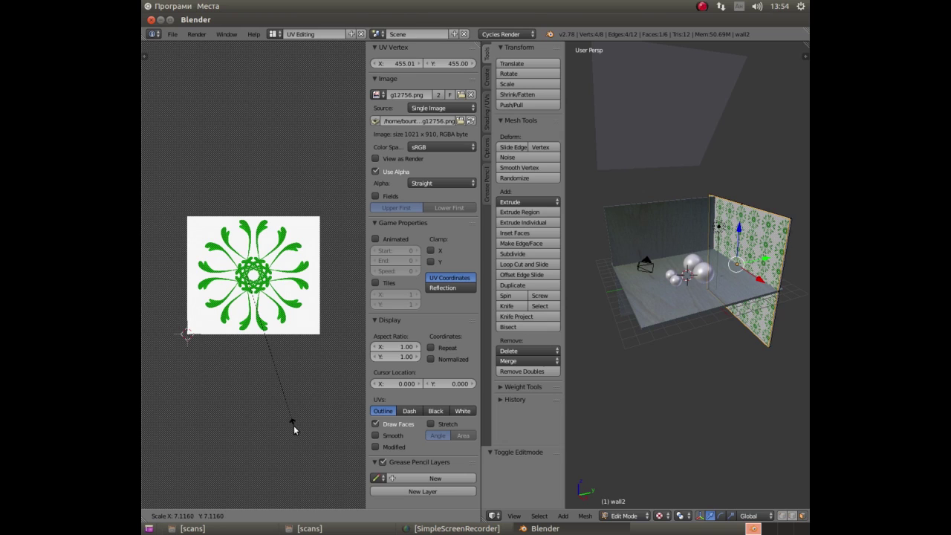
# Confirm the tiled flower UV scale on the side wall, return to Object Mode and select the back wall.
pyautogui.click(311, 472)
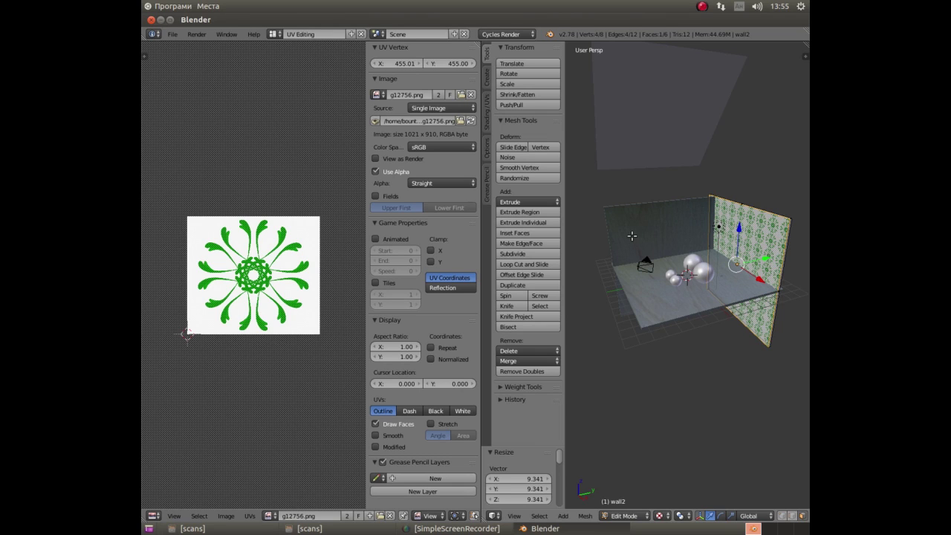
pyautogui.press('Tab')
pyautogui.rightClick(637, 234)
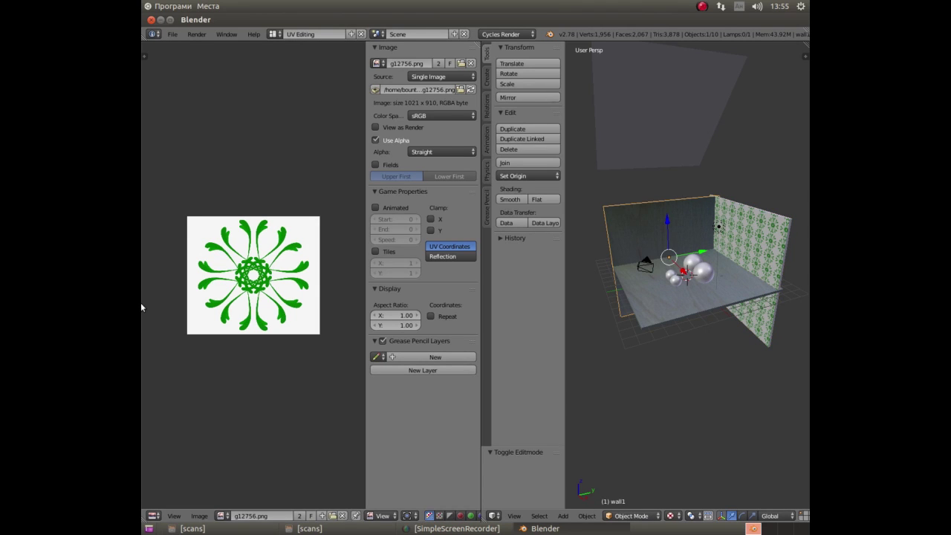
pyautogui.click(220, 516)
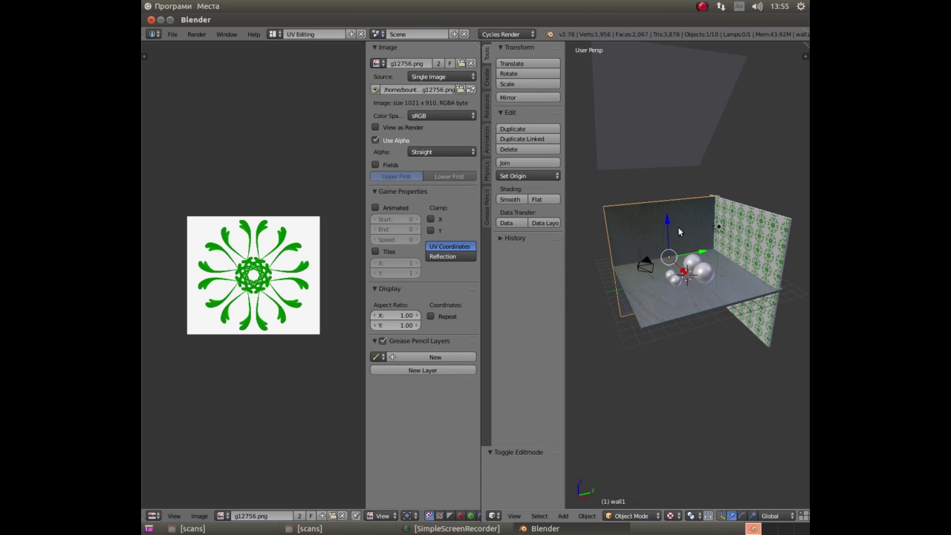
# Switch to the Default layout, try g12756.png on the back wall, then undo it because it changed other surfaces.
pyautogui.click(273, 35)
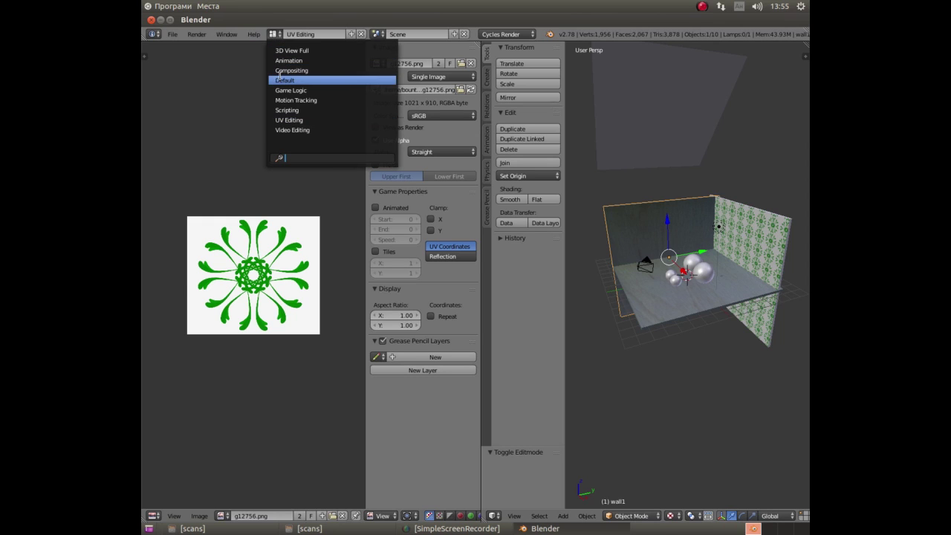
pyautogui.click(279, 81)
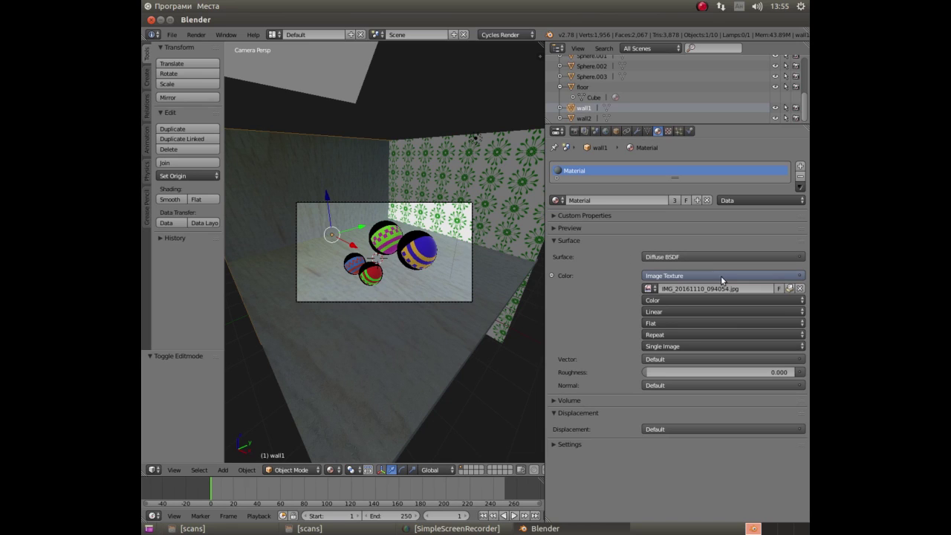
pyautogui.click(646, 290)
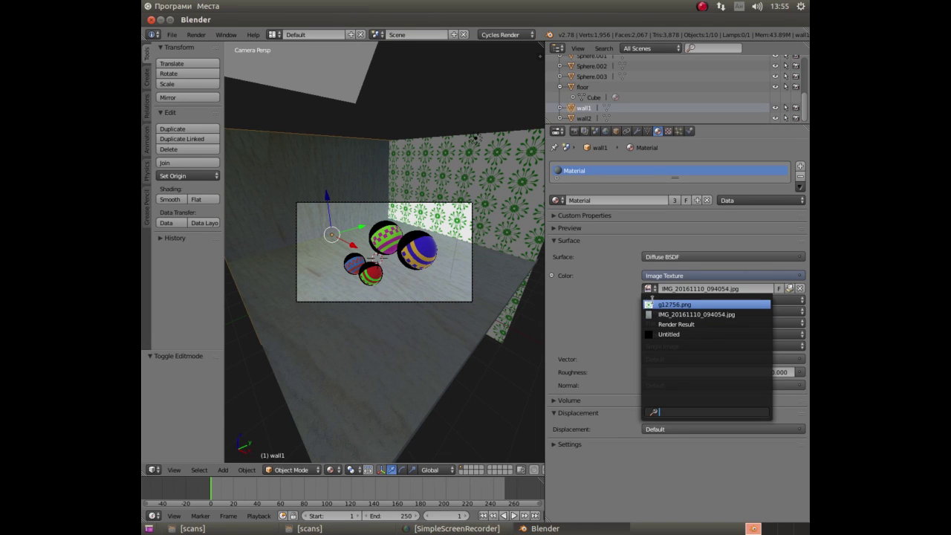
pyautogui.click(652, 304)
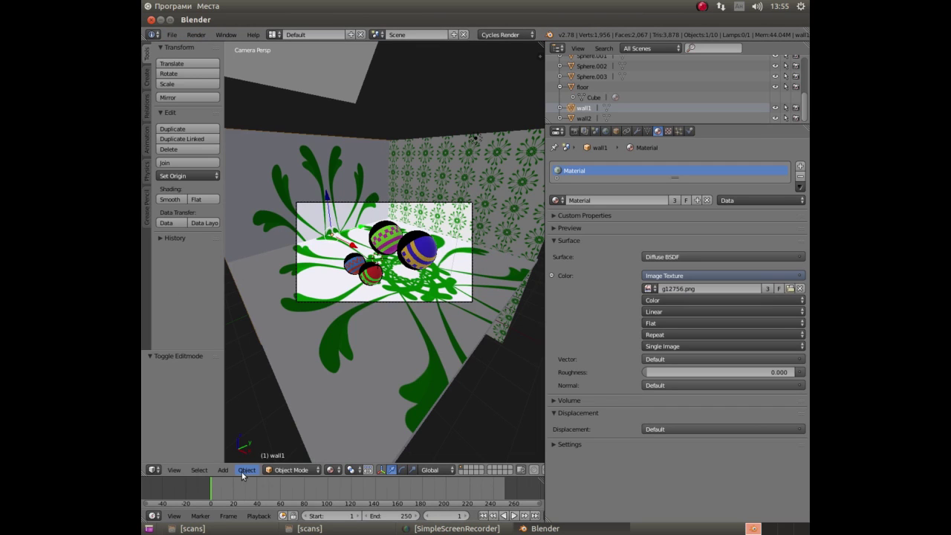
pyautogui.click(243, 474)
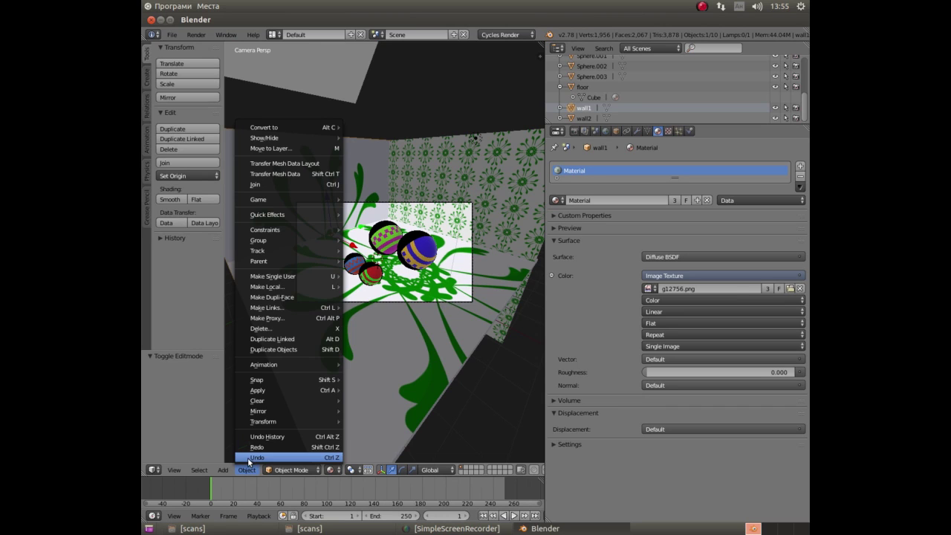
pyautogui.click(257, 458)
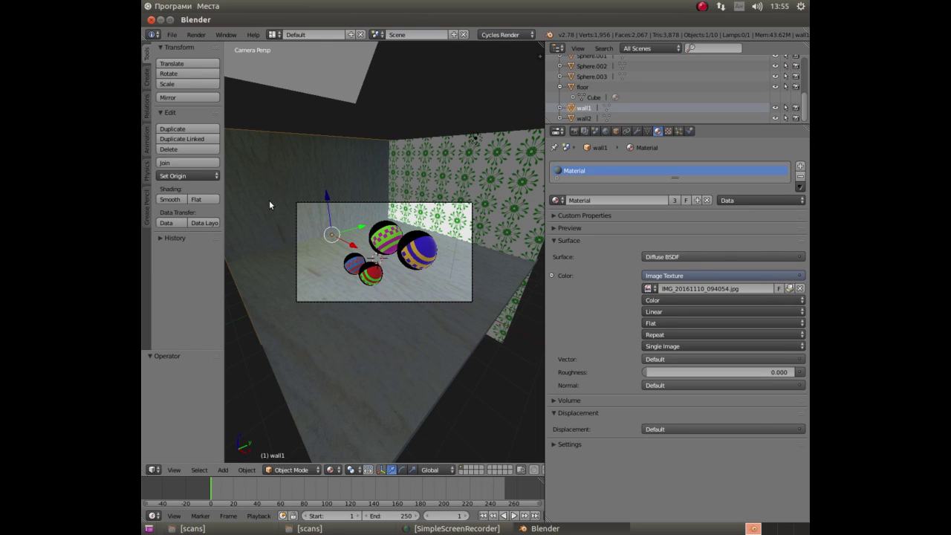
# Make wall1's object, data and material single-user, apply g12756.png, and enter Edit Mode.
pyautogui.press('u')
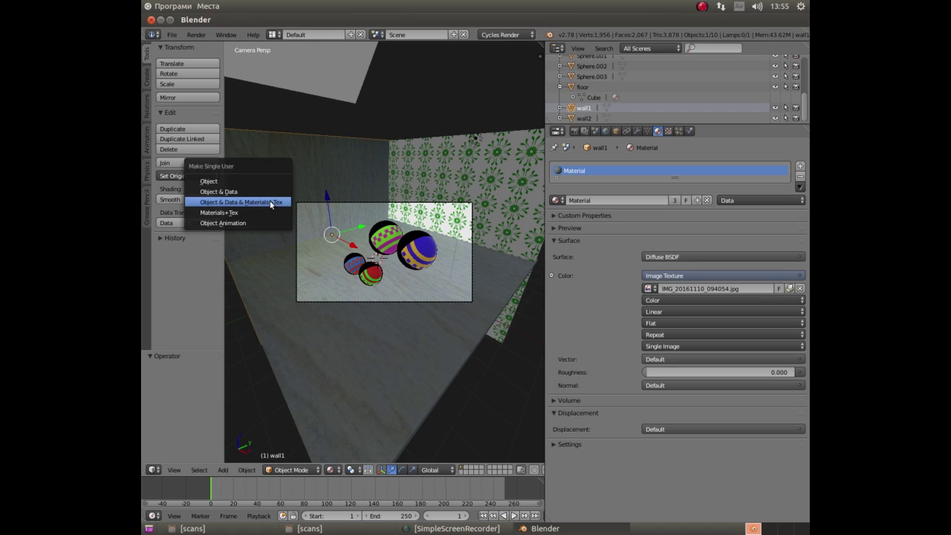
pyautogui.click(271, 203)
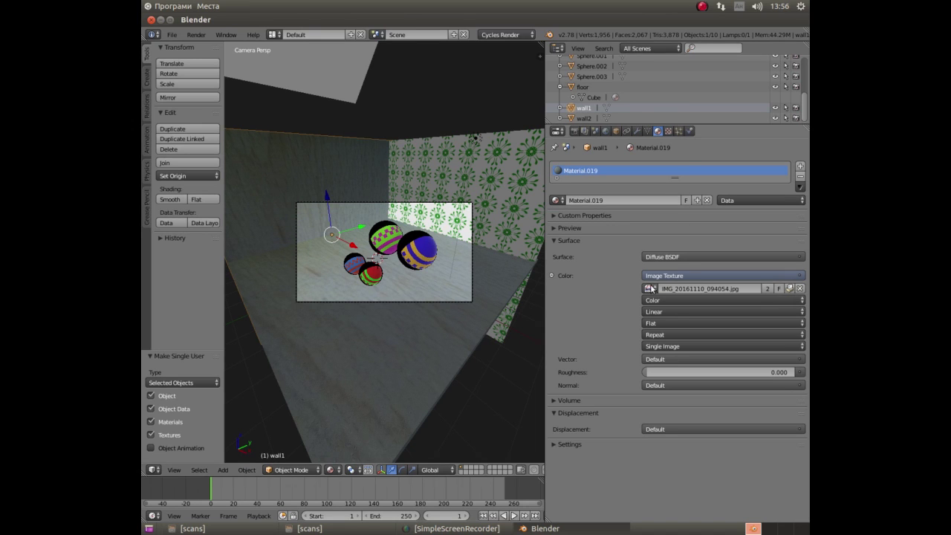
pyautogui.click(650, 289)
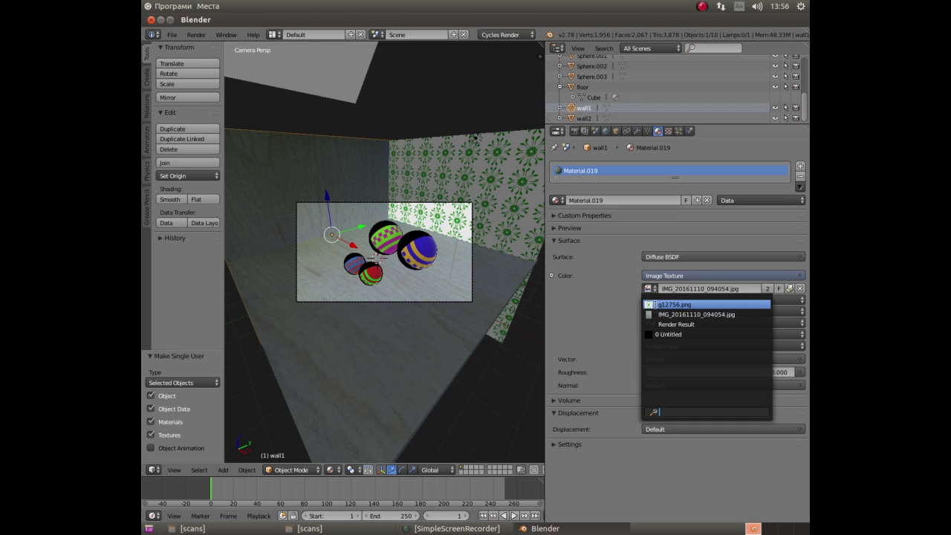
pyautogui.click(657, 306)
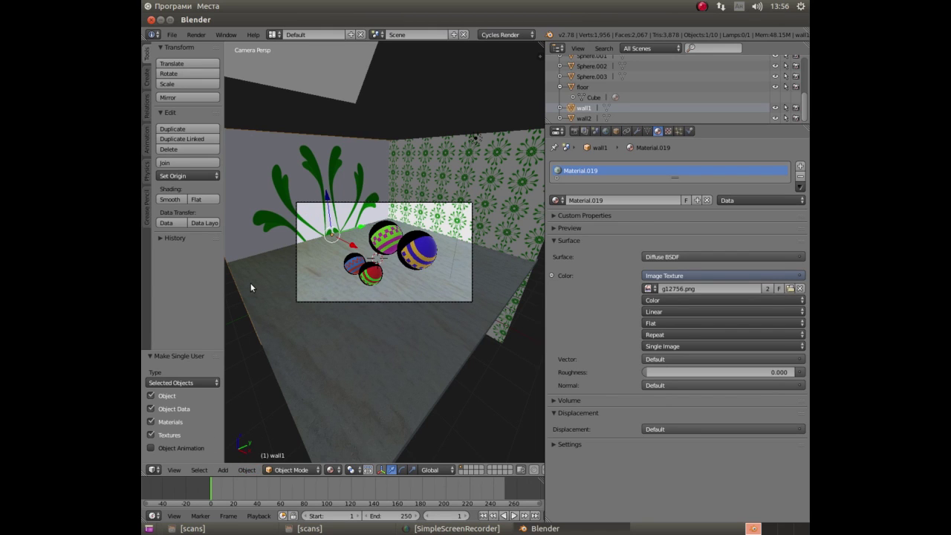
pyautogui.press('Tab')
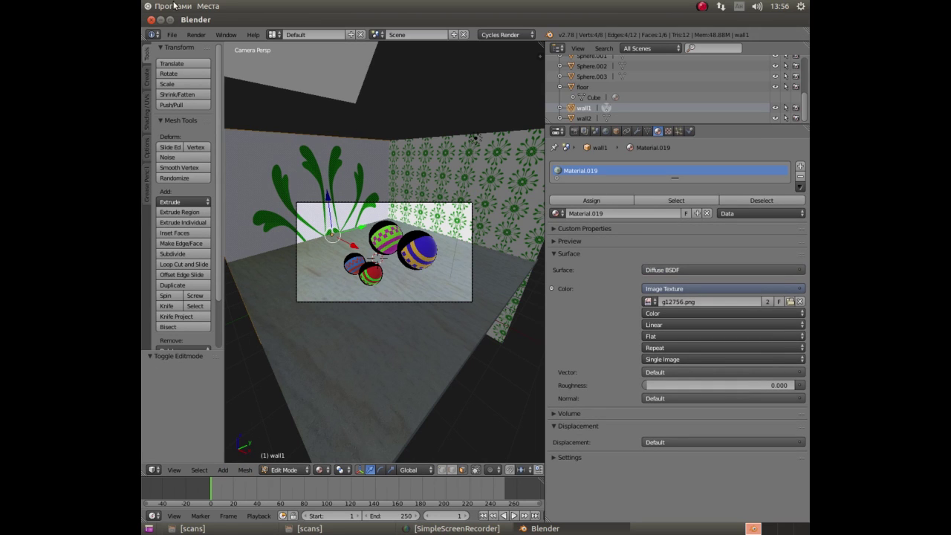
# In the UV Editing layout, scale the back wall's UVs about 9x so the flowers tile.
pyautogui.click(275, 35)
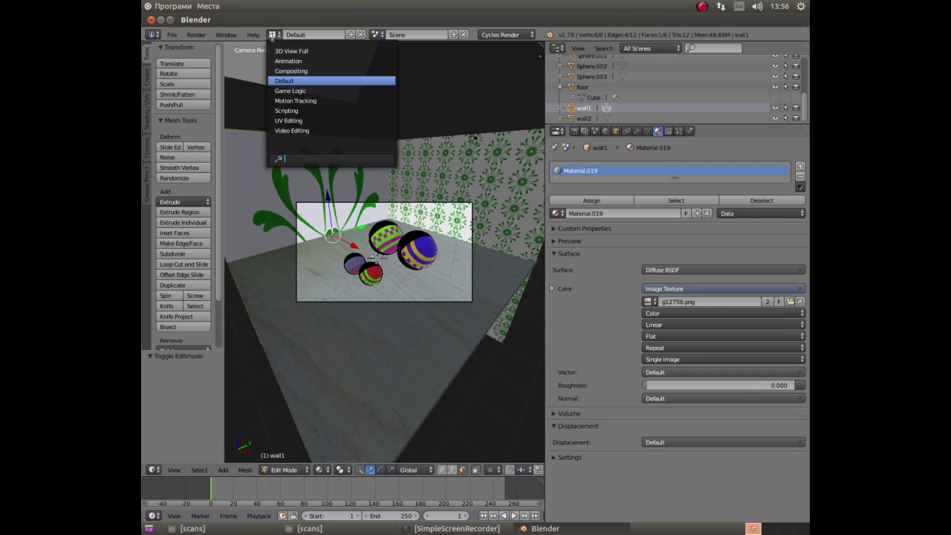
pyautogui.click(293, 121)
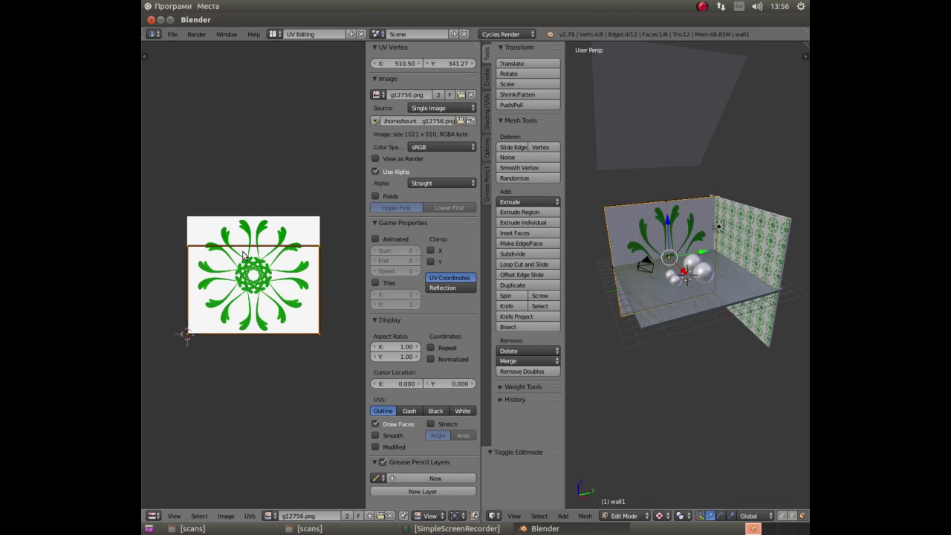
pyautogui.press('s')
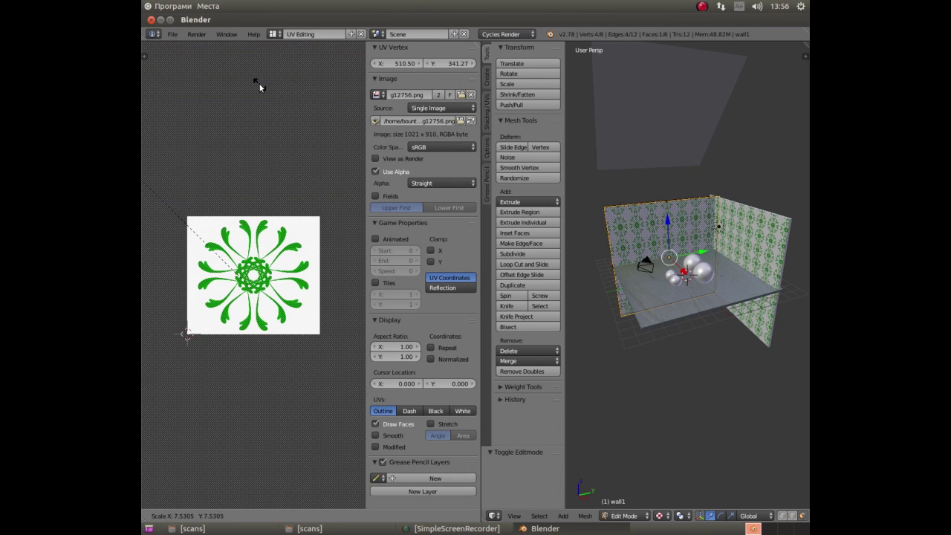
pyautogui.click(185, 76)
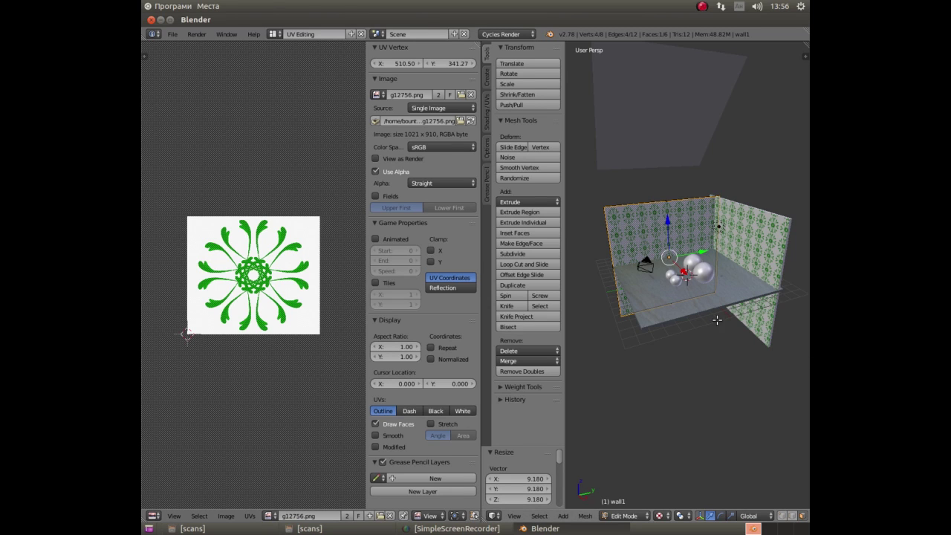
# Try a UV unwrap, undo it, then return to Object Mode and the Default layout.
pyautogui.press('u')
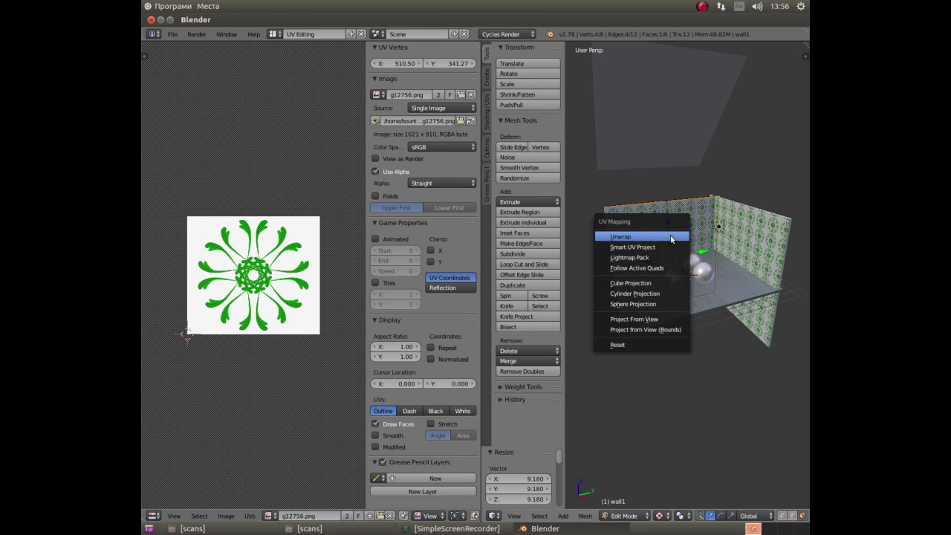
pyautogui.click(672, 237)
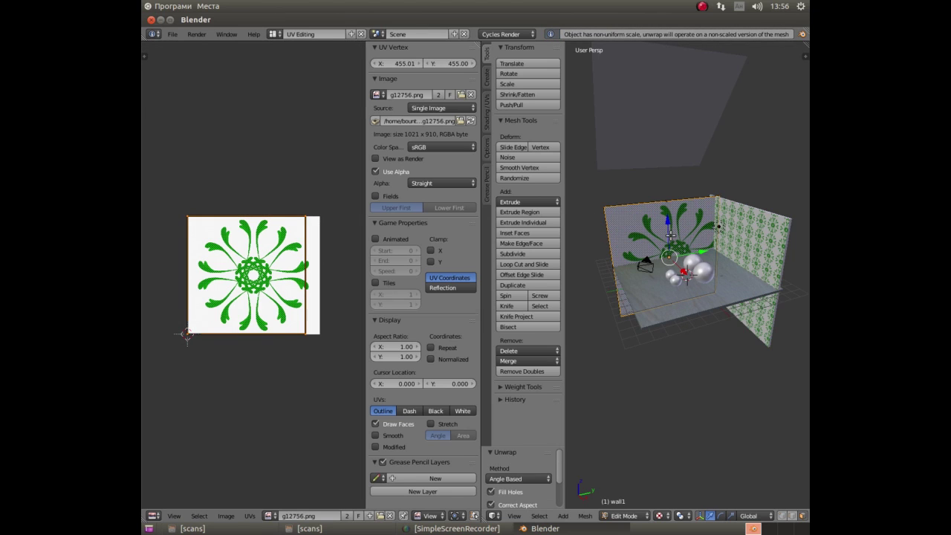
pyautogui.hotkey('ctrl', 'z')
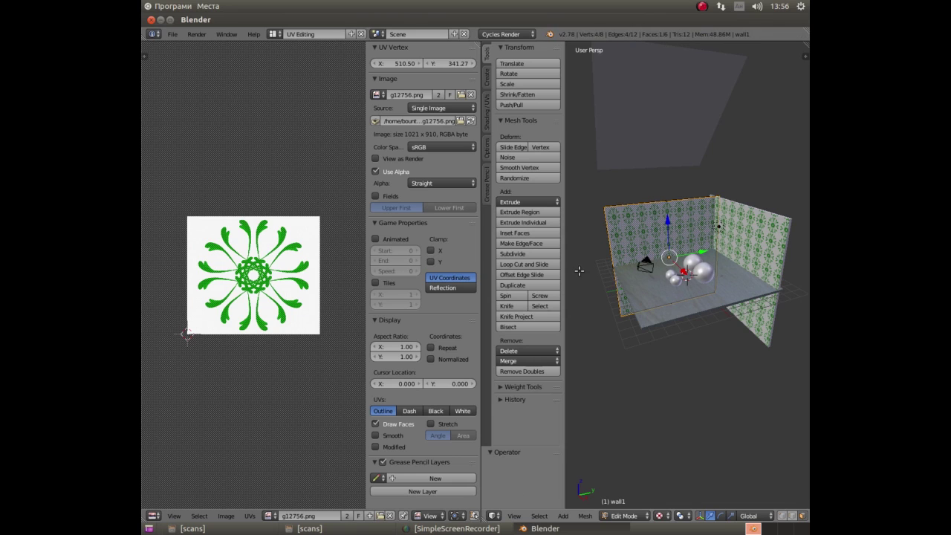
pyautogui.press('Tab')
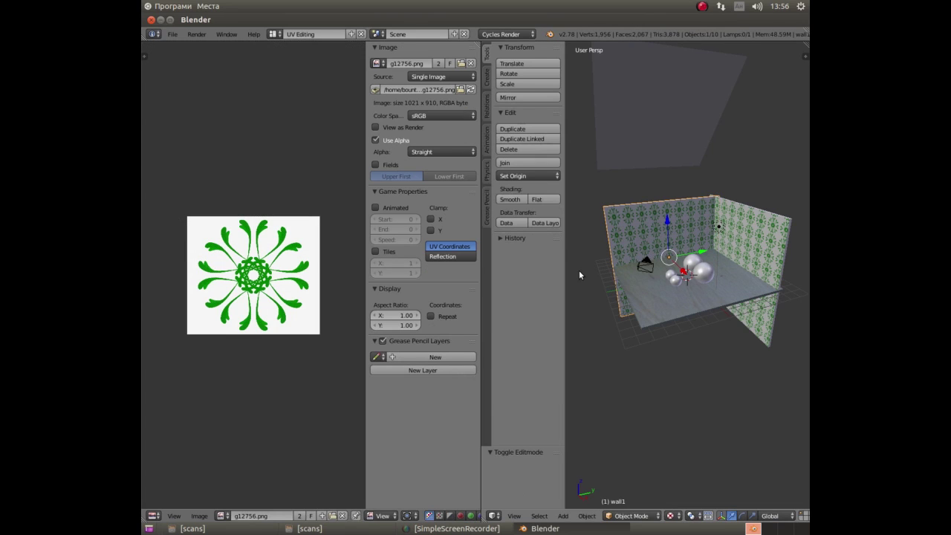
pyautogui.click(275, 35)
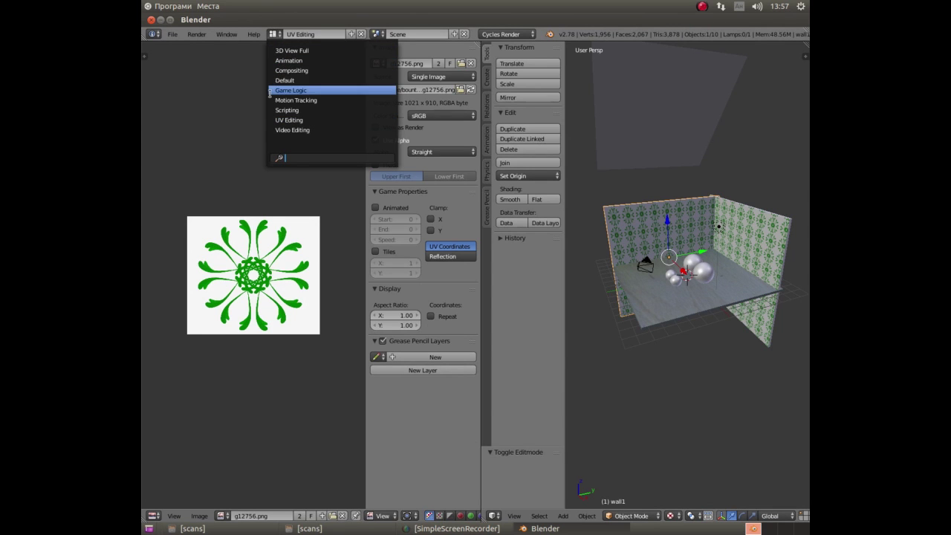
pyautogui.click(285, 80)
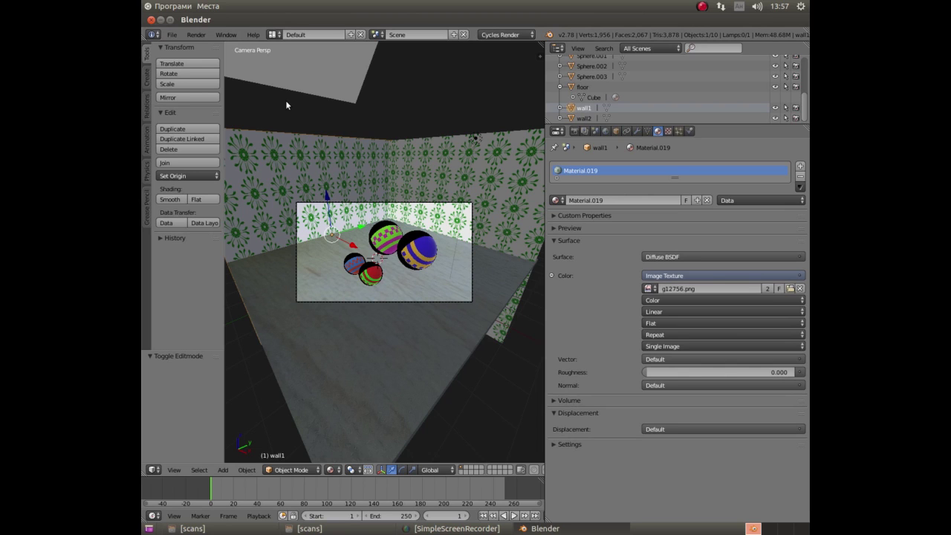
# Start a Cycles render with F12 and show the Render properties tab.
pyautogui.press('F12')
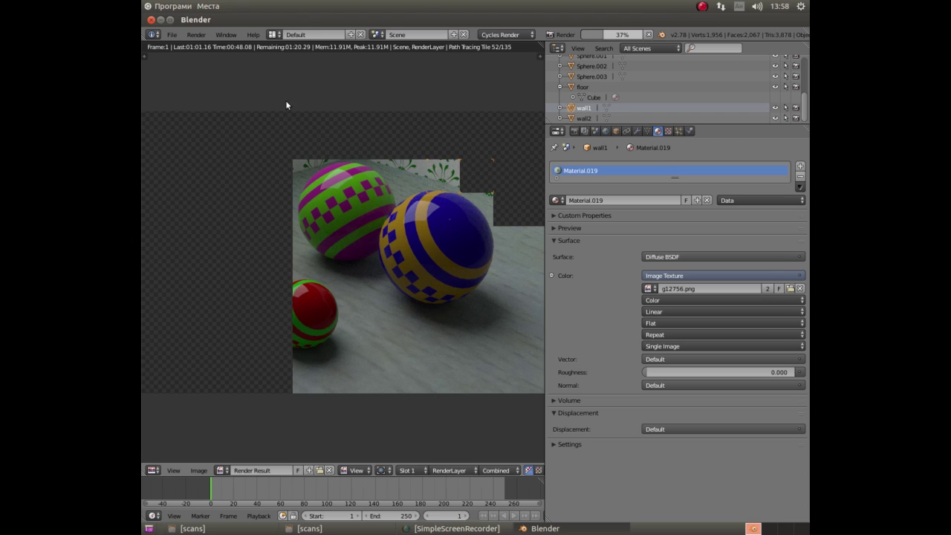
pyautogui.scroll(4, 374, 212)
pyautogui.scroll(-4, 374, 213)
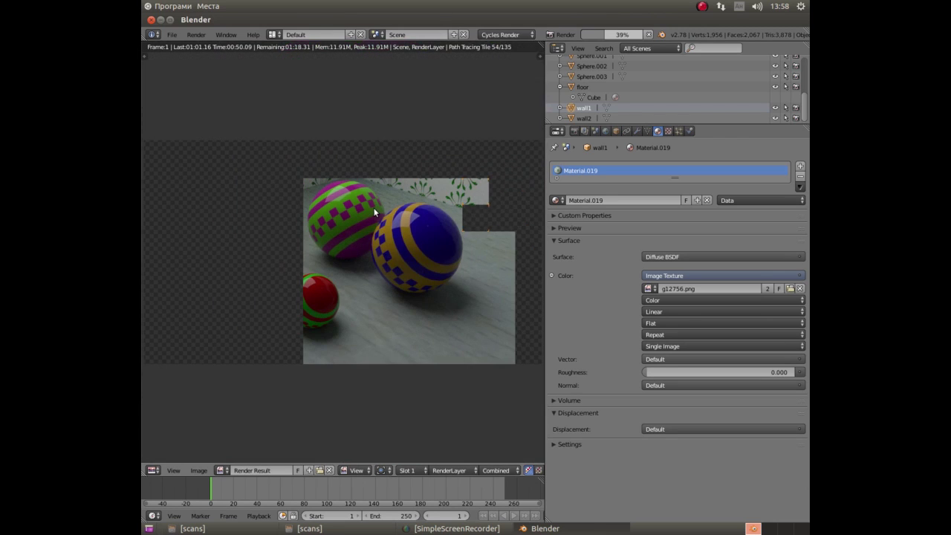
pyautogui.scroll(5, 374, 212)
pyautogui.scroll(2, 374, 212)
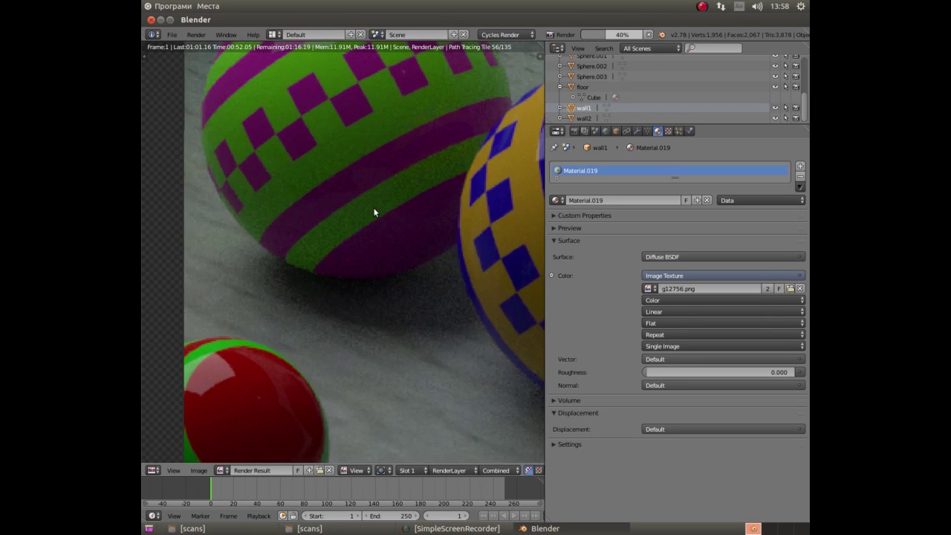
pyautogui.scroll(5, 374, 212)
pyautogui.scroll(-5, 374, 212)
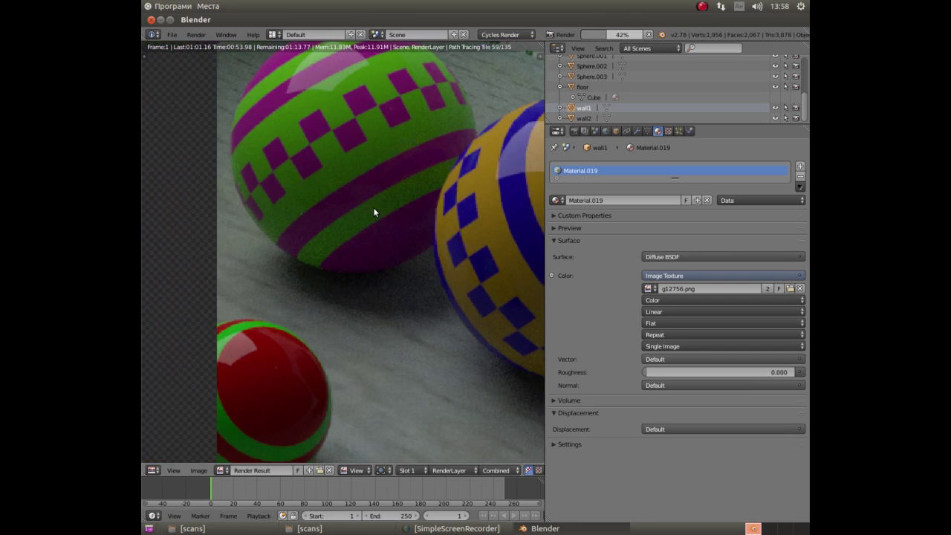
pyautogui.scroll(-4, 374, 212)
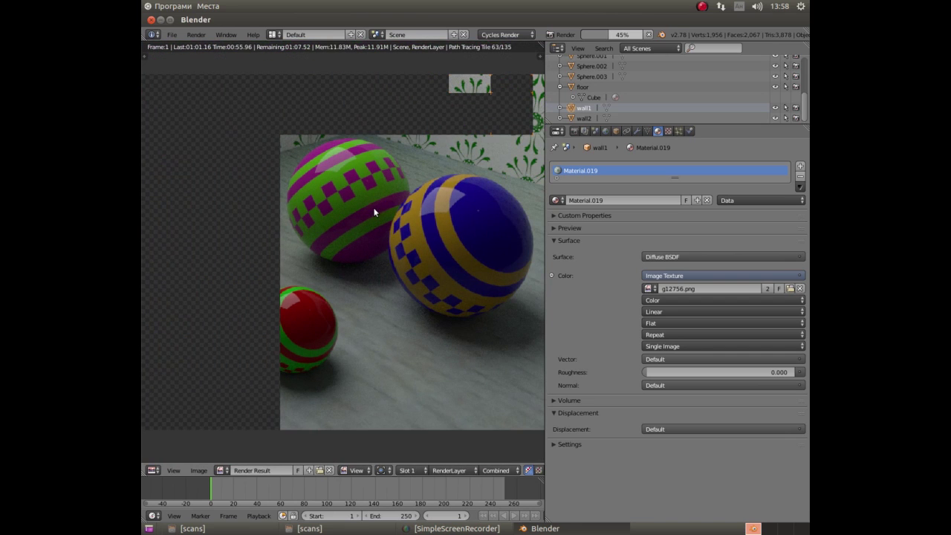
pyautogui.click(573, 132)
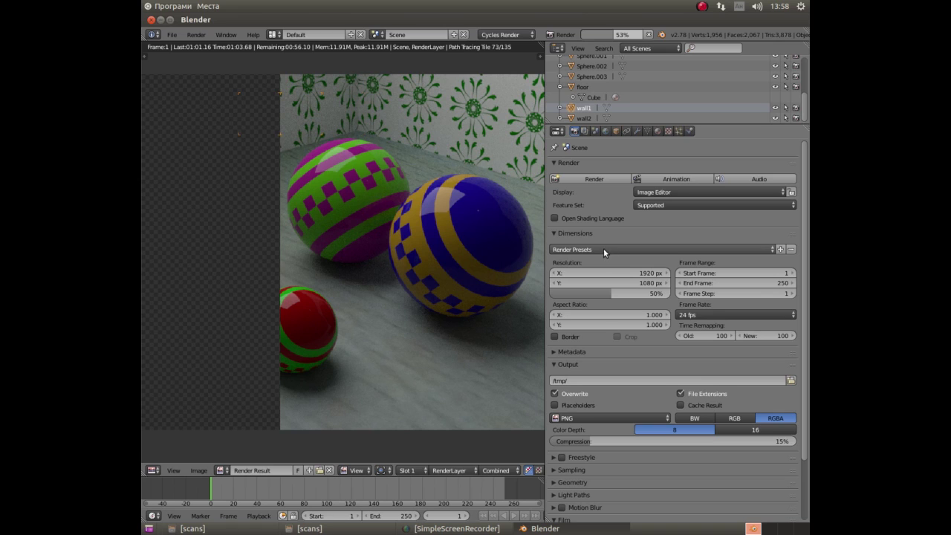
# Set the render output path to the recently used 'scans' folder instead of /tmp/.
pyautogui.scroll(-3, 632, 263)
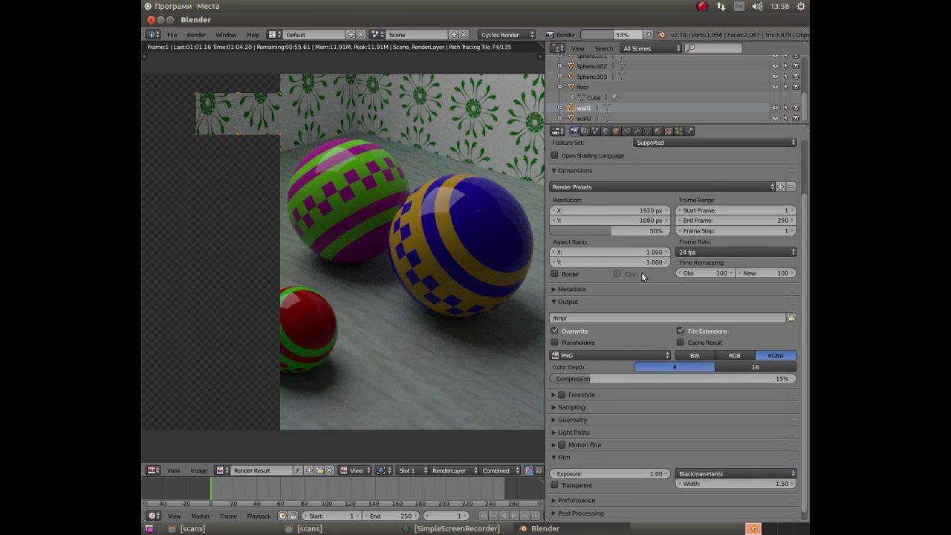
pyautogui.click(580, 317)
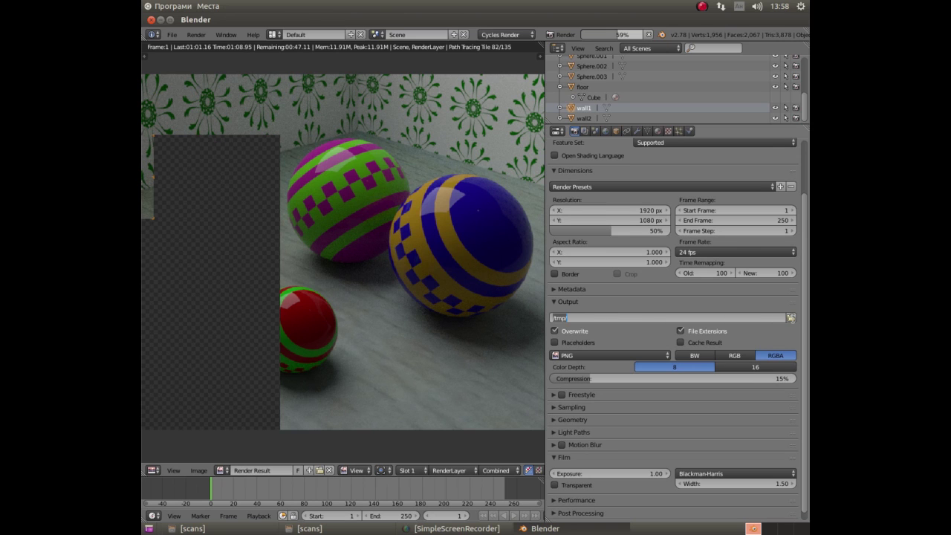
pyautogui.click(793, 318)
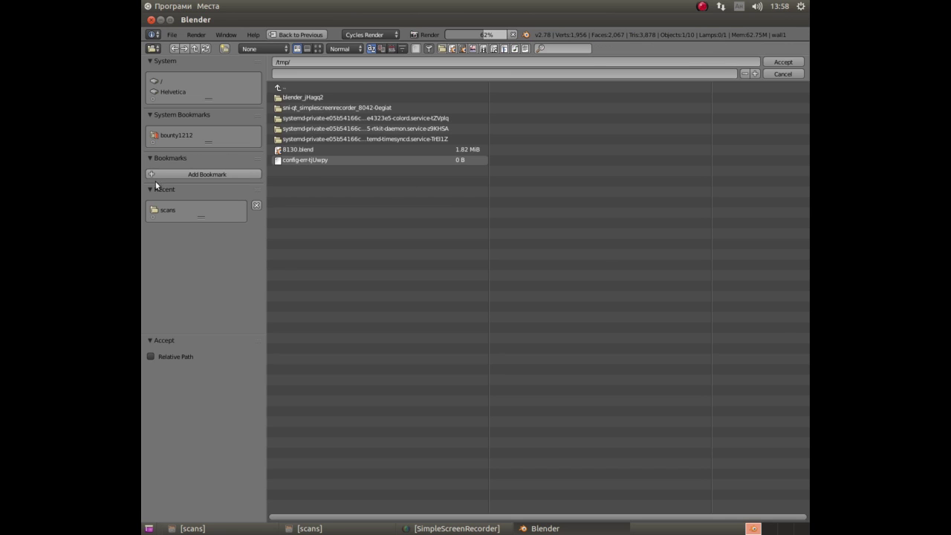
pyautogui.click(167, 210)
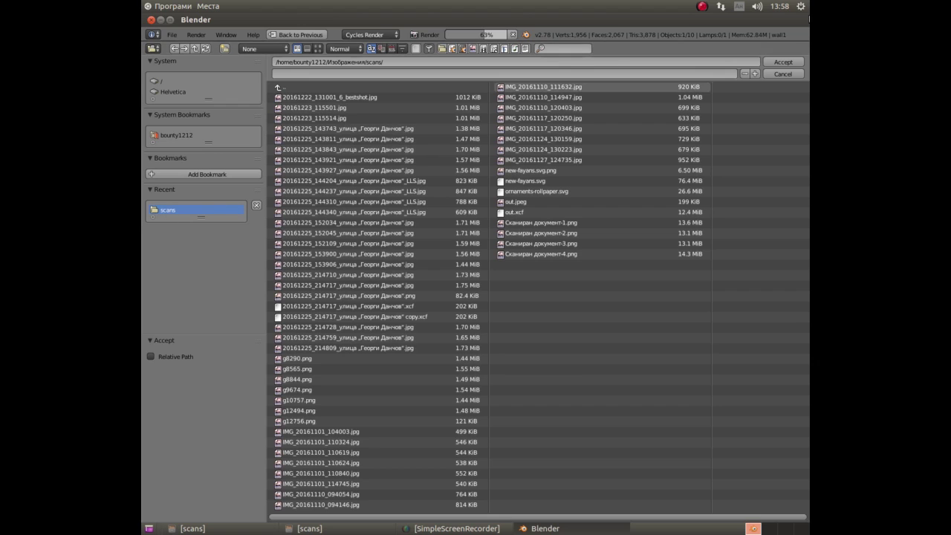
pyautogui.click(780, 63)
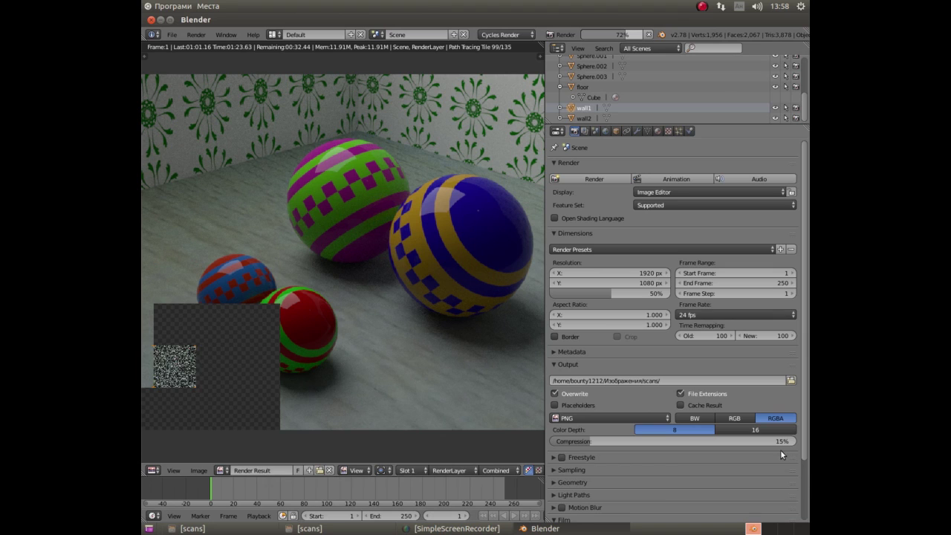
# Expand Sampling and Light Paths and turn off reflective and refractive caustics.
pyautogui.scroll(-2, 744, 429)
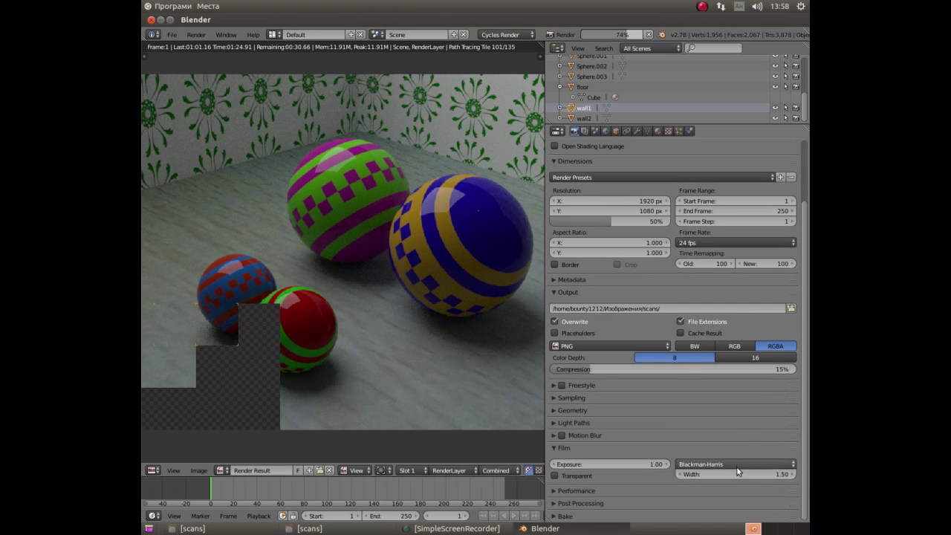
pyautogui.click(553, 398)
pyautogui.scroll(-3, 605, 427)
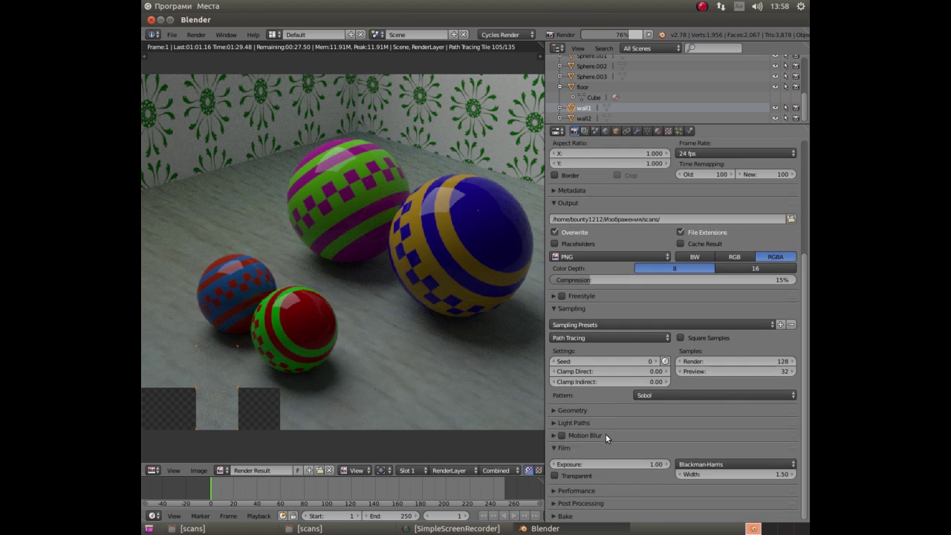
pyautogui.click(552, 423)
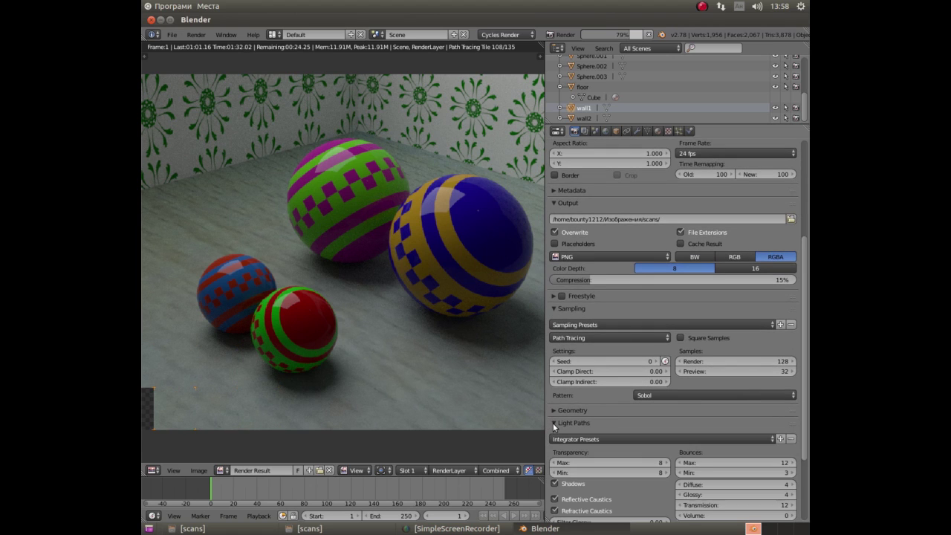
pyautogui.scroll(-3, 572, 427)
pyautogui.click(554, 417)
pyautogui.click(554, 427)
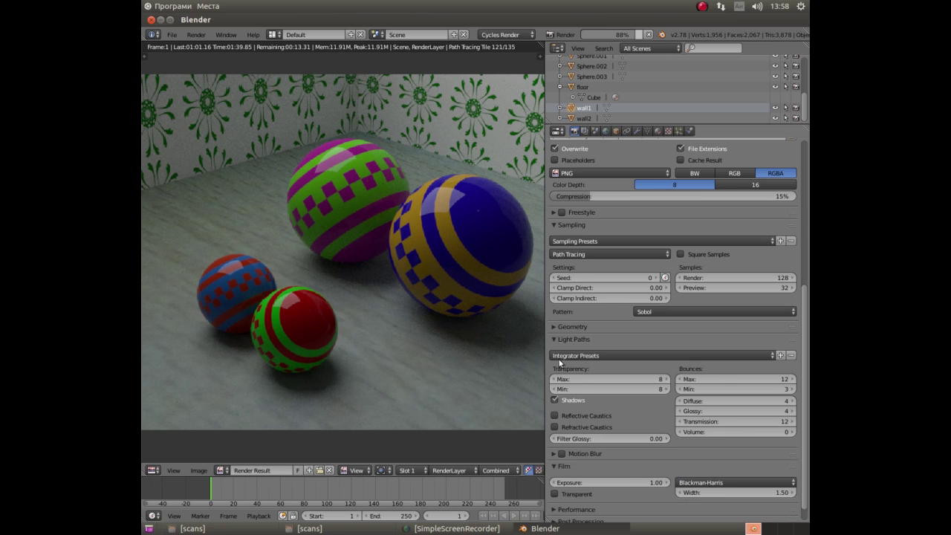
pyautogui.click(555, 417)
pyautogui.click(554, 416)
# Set render samples to 500 and fit the finished render in view.
pyautogui.click(779, 280)
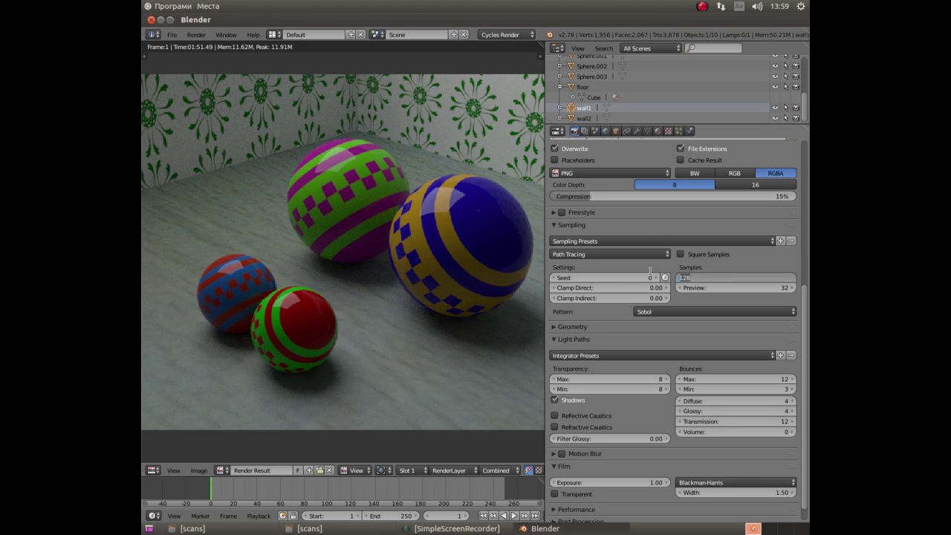
pyautogui.write('500')
pyautogui.press('Return')
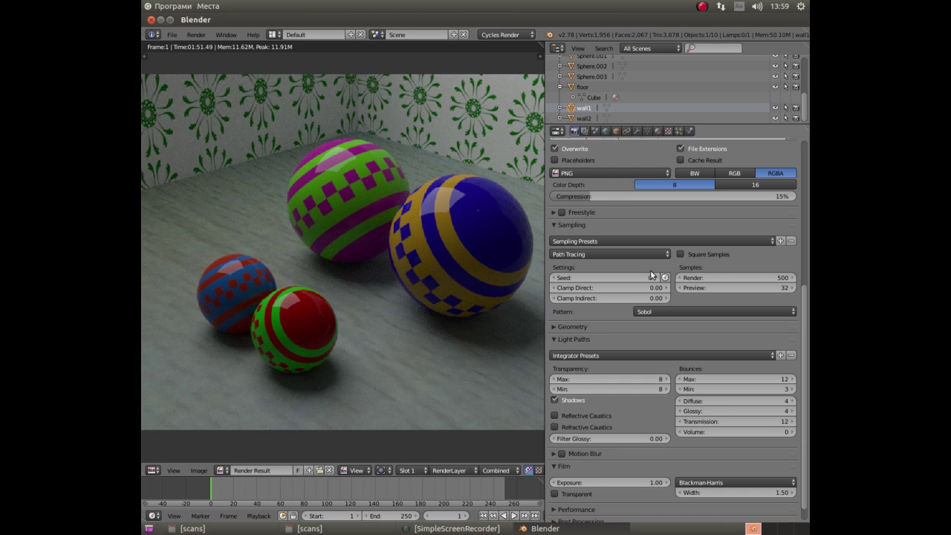
pyautogui.scroll(5, 365, 220)
pyautogui.scroll(-6, 364, 217)
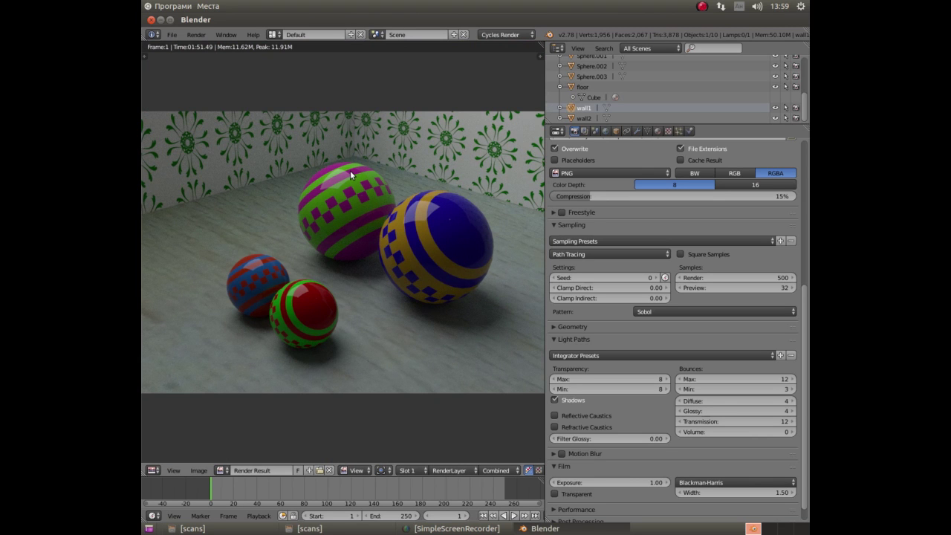
pyautogui.scroll(4, 315, 250)
pyautogui.press('Home')
# Leave the render view and select the Lamp object in the Outliner.
pyautogui.press('Escape')
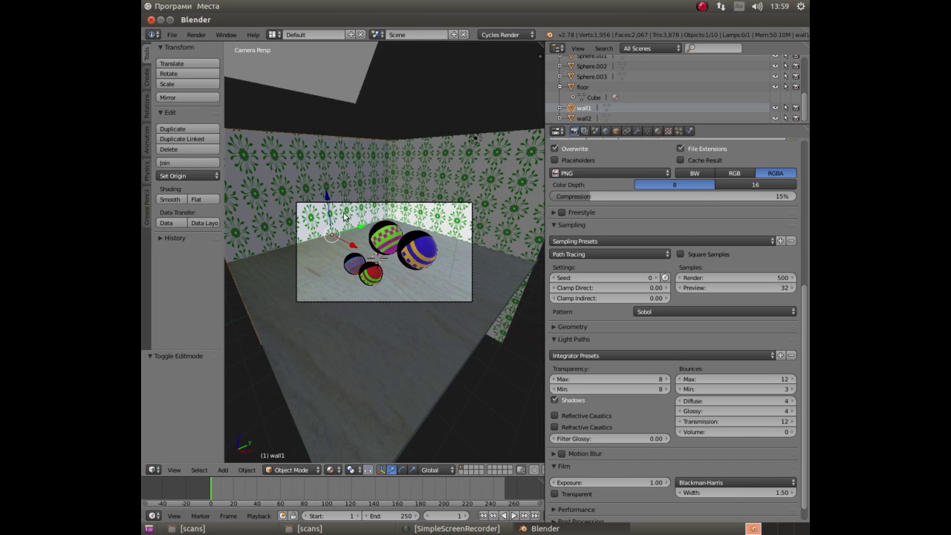
pyautogui.scroll(-2, 394, 194)
pyautogui.scroll(-2, 416, 188)
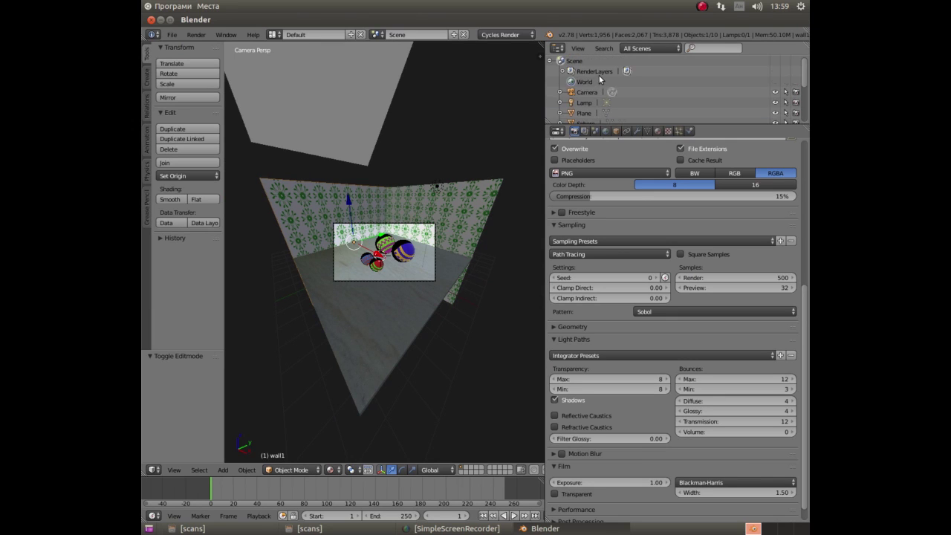
pyautogui.scroll(2, 599, 87)
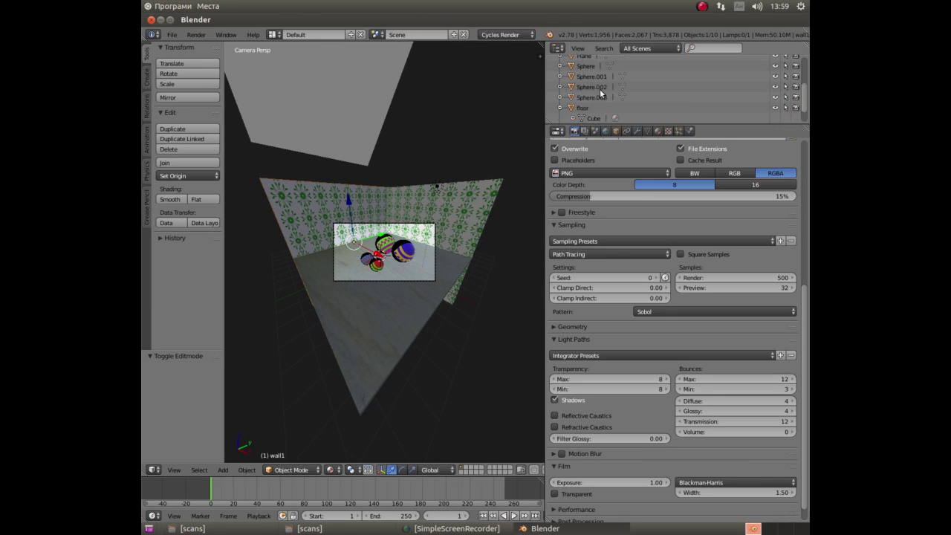
pyautogui.scroll(3, 601, 88)
pyautogui.click(591, 101)
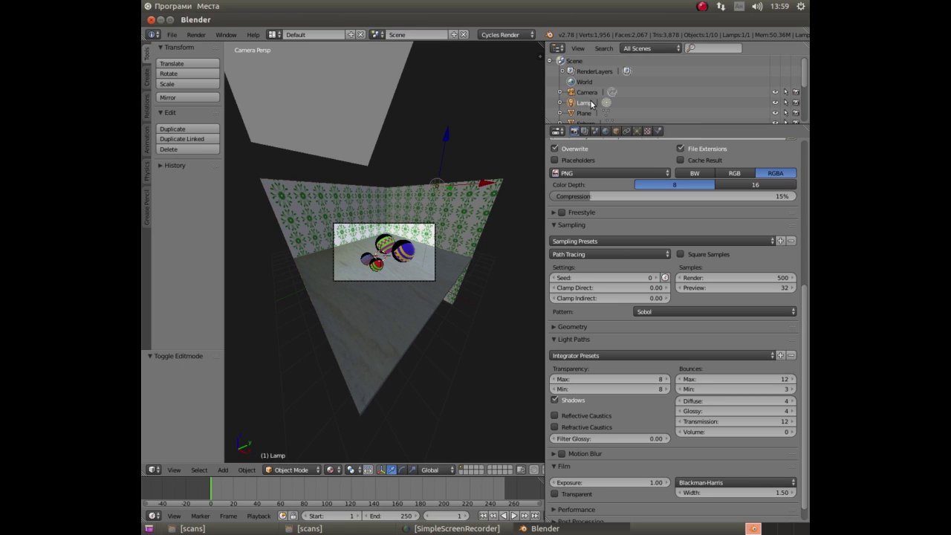
# Set the lamp's Strength to 2 in the Lamp data tab.
pyautogui.click(637, 131)
pyautogui.click(744, 309)
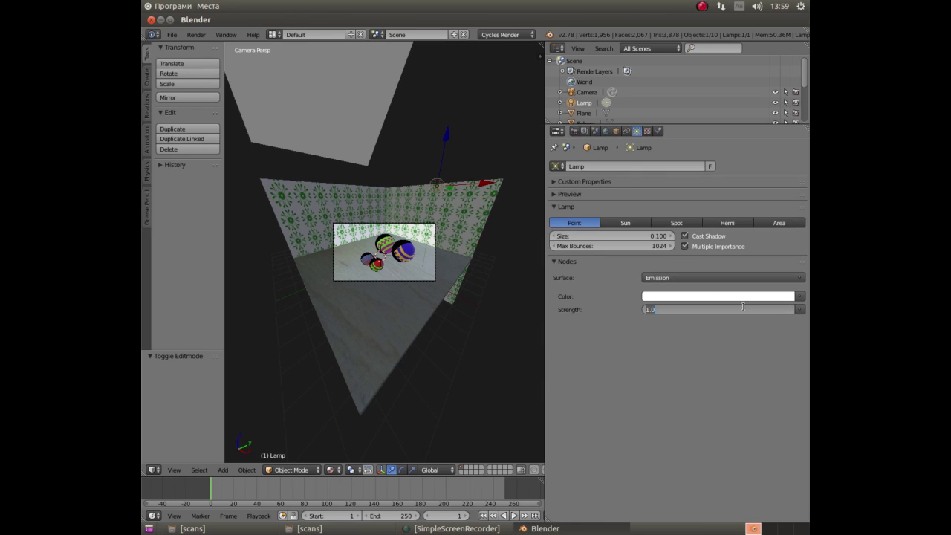
pyautogui.write('2')
pyautogui.press('Return')
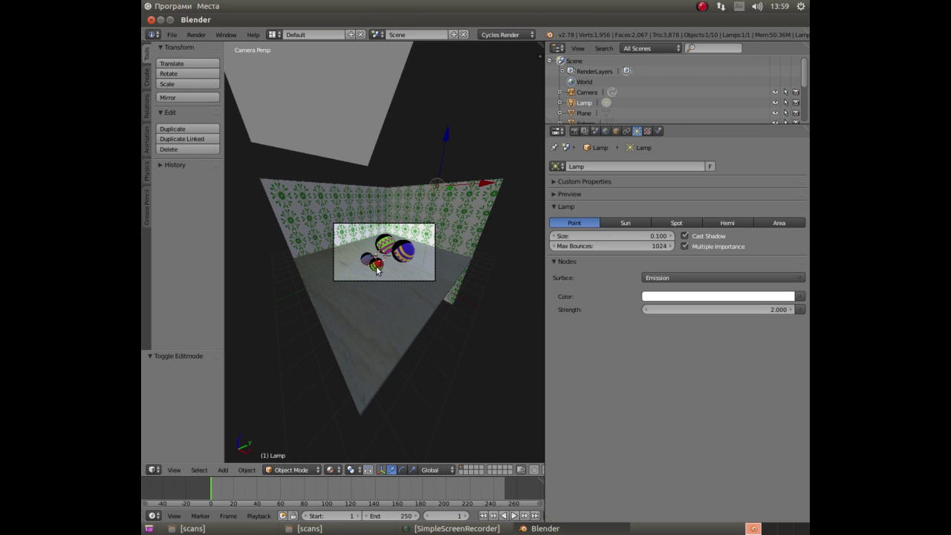
# Re-render the scene with F12 and wait for the render to finish.
pyautogui.press('F12')
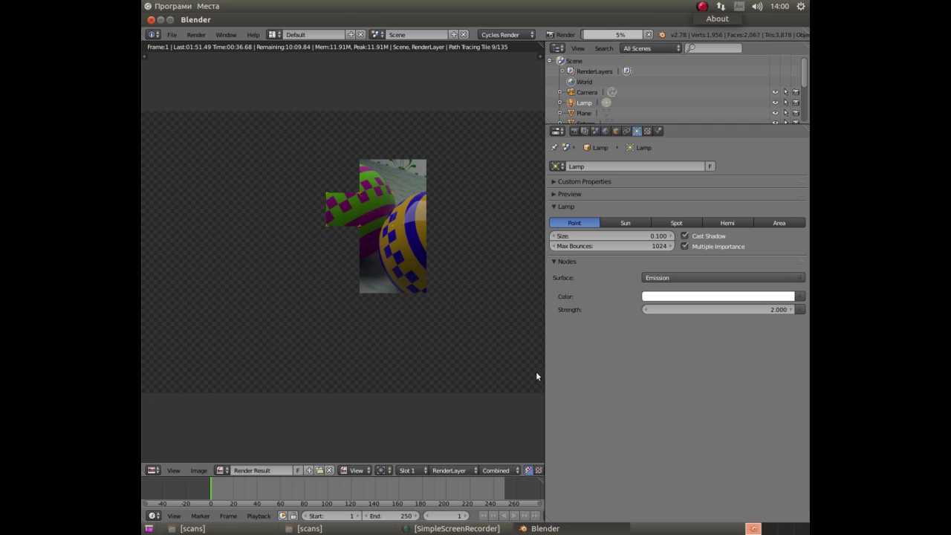
pyautogui.click(471, 529)
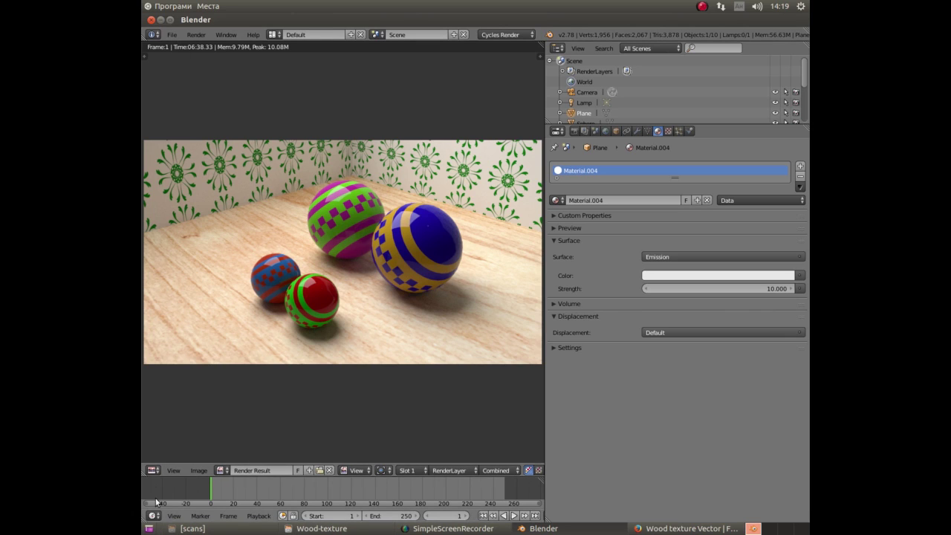
# Use Save As Image to name the render topchitsi-staya.png and save it into Изображения.
pyautogui.click(200, 471)
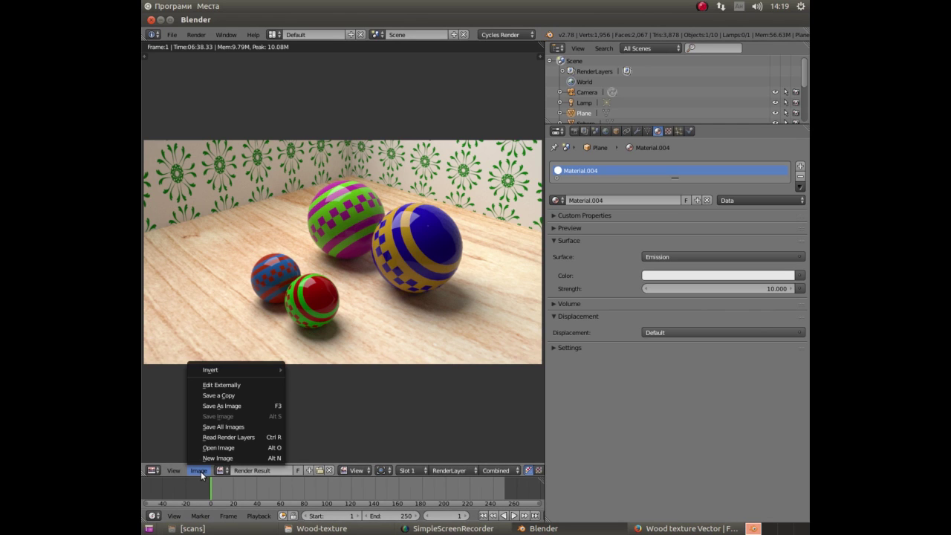
pyautogui.click(230, 408)
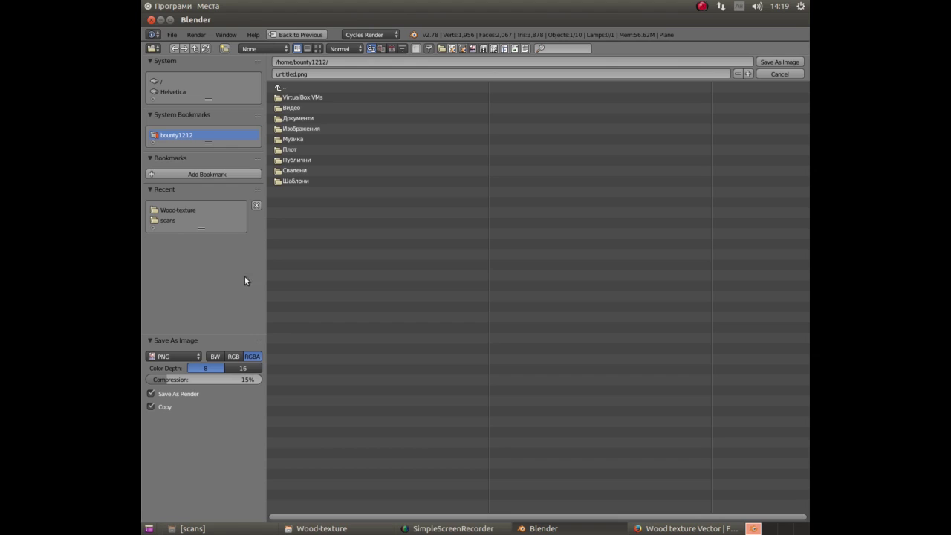
pyautogui.click(298, 73)
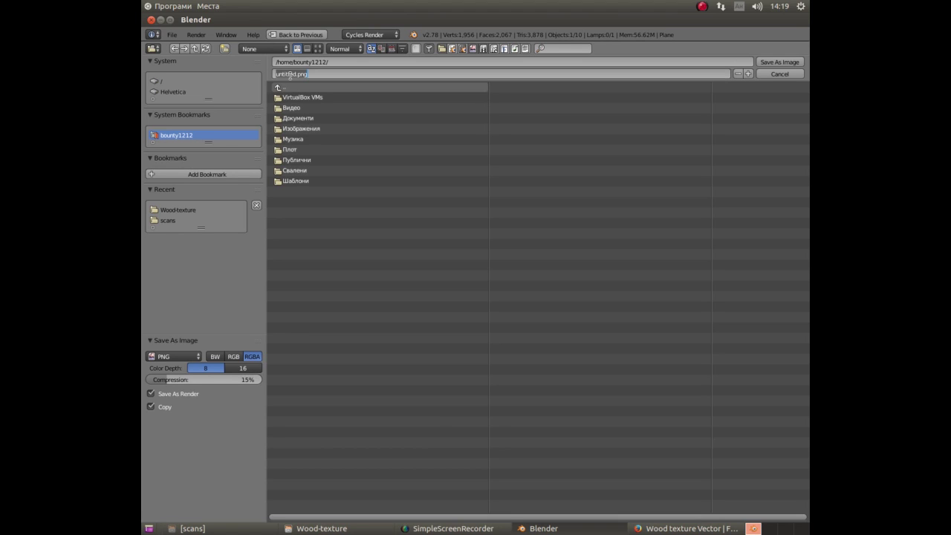
pyautogui.click(297, 74)
pyautogui.moveTo(295, 75); pyautogui.dragTo(255, 76)
pyautogui.write('topchi')
pyautogui.write('tsi-staya')
pyautogui.click(293, 128)
pyautogui.click(293, 129)
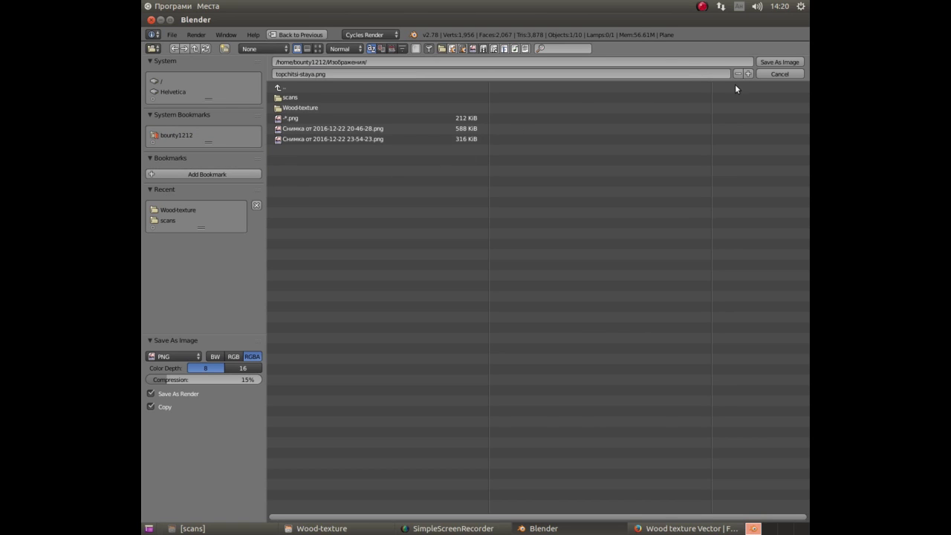
pyautogui.click(778, 62)
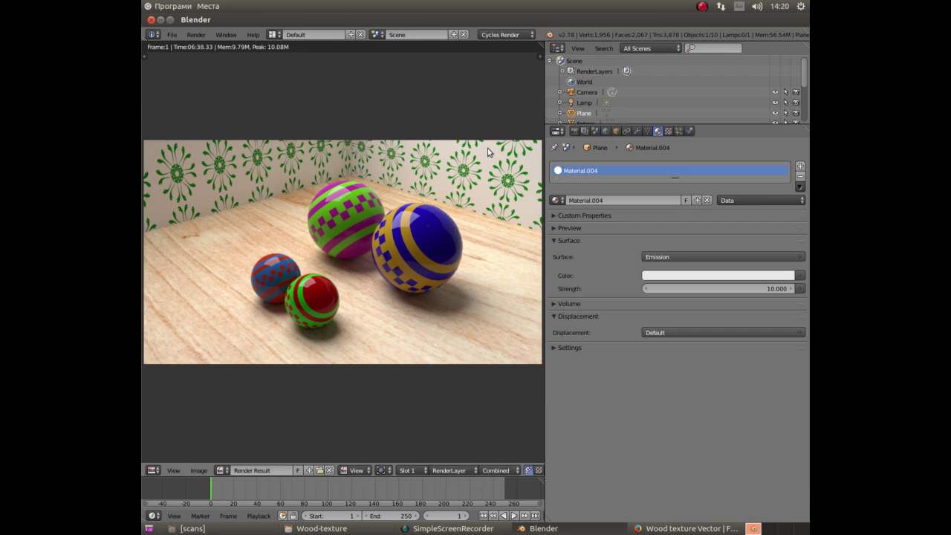
# Save the Blender scene as topcitsi-staya.blend, then send the render to Image > Edit Externally.
pyautogui.click(171, 35)
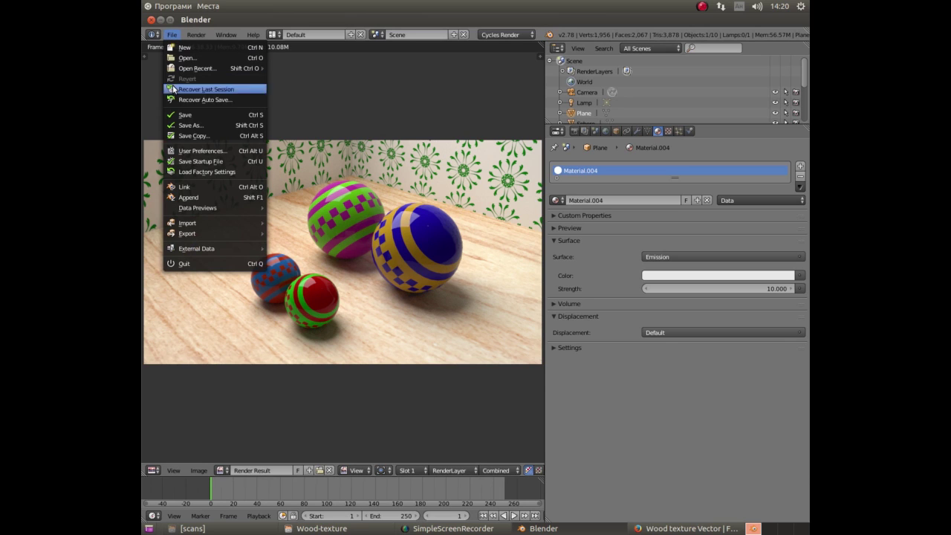
pyautogui.click(181, 126)
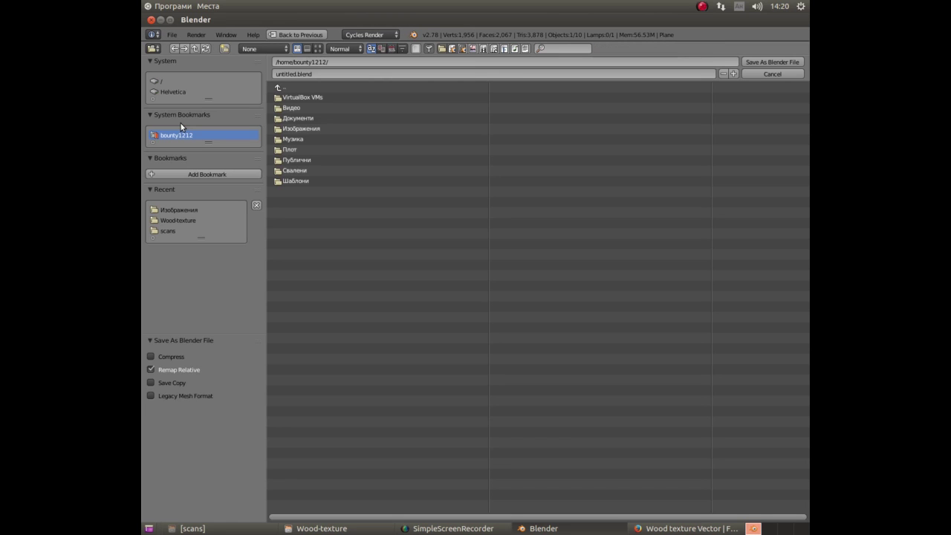
pyautogui.click(297, 74)
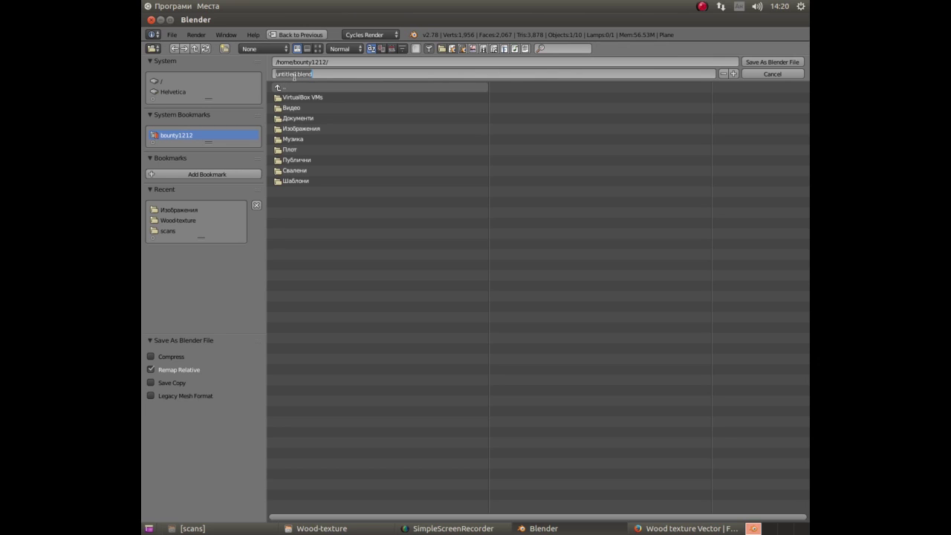
pyautogui.doubleClick(296, 75)
pyautogui.press('BackSpace')
pyautogui.press('BackSpace')
pyautogui.press('BackSpace')
pyautogui.press('BackSpace')
pyautogui.press('BackSpace')
pyautogui.press('BackSpace')
pyautogui.press('BackSpace')
pyautogui.press('BackSpace')
pyautogui.write('topcitsi-s')
pyautogui.write('taya')
pyautogui.press('Return')
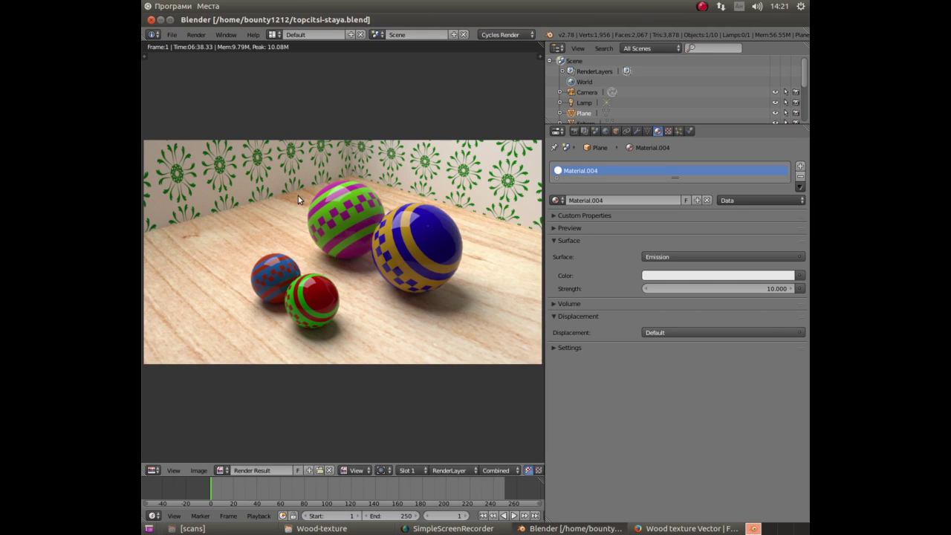
pyautogui.click(199, 473)
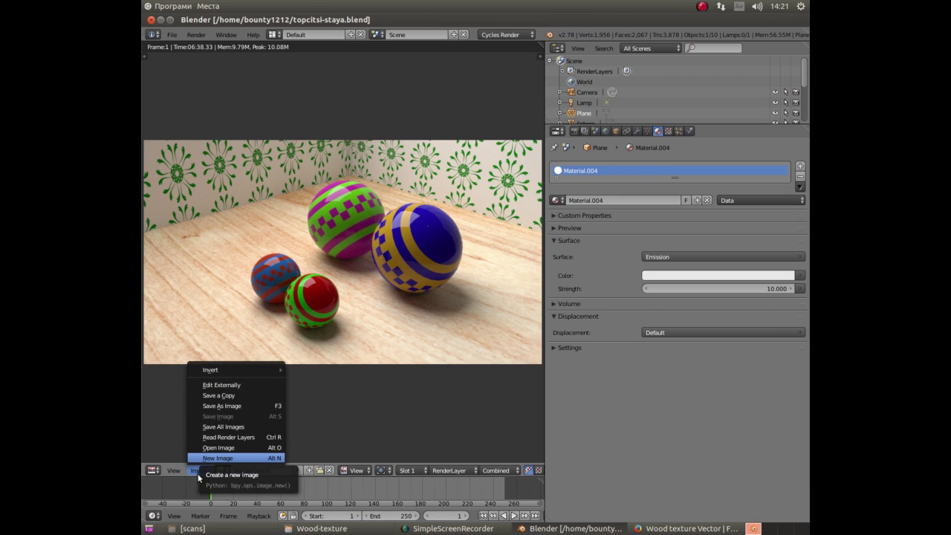
pyautogui.click(221, 386)
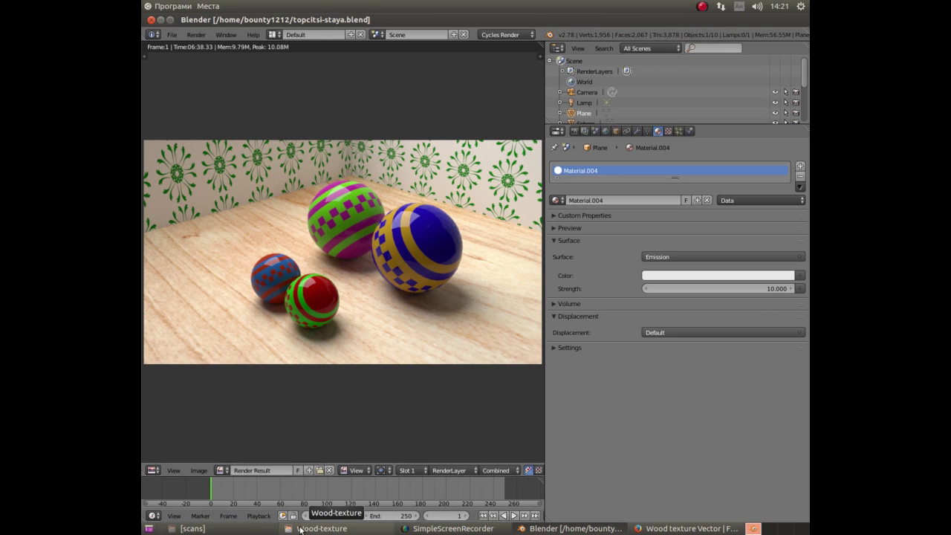
# Open topchitsi-staya.png from the Изображения folder with the GIMP image editor.
pyautogui.click(215, 529)
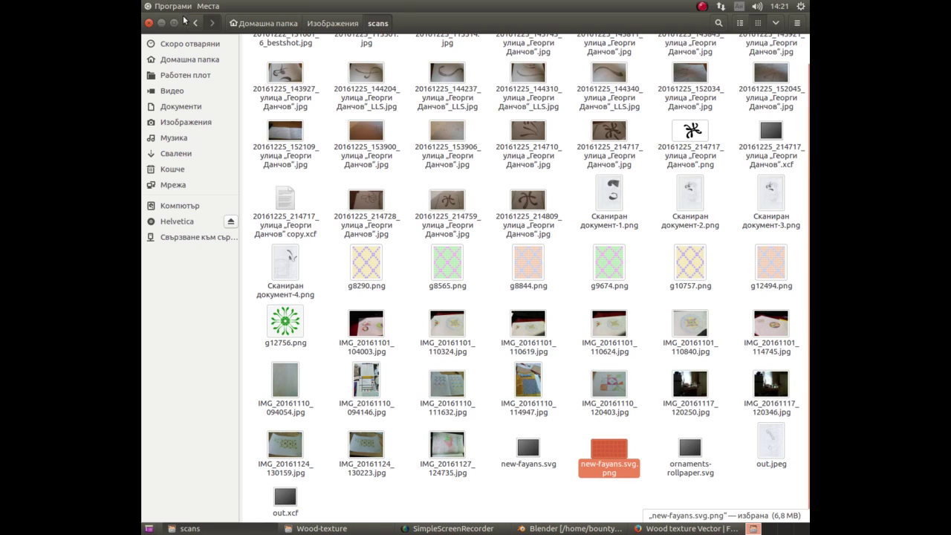
pyautogui.click(319, 27)
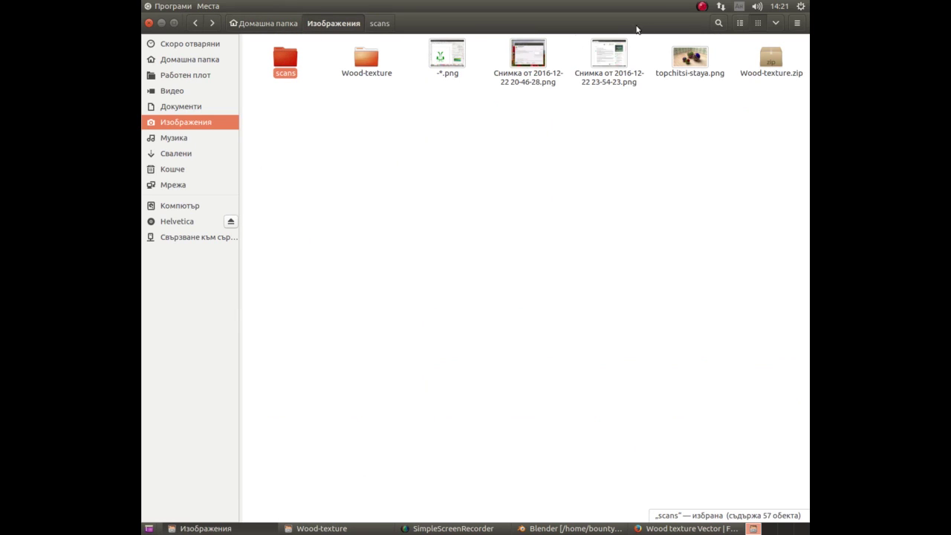
pyautogui.rightClick(688, 66)
pyautogui.moveTo(565, 87)
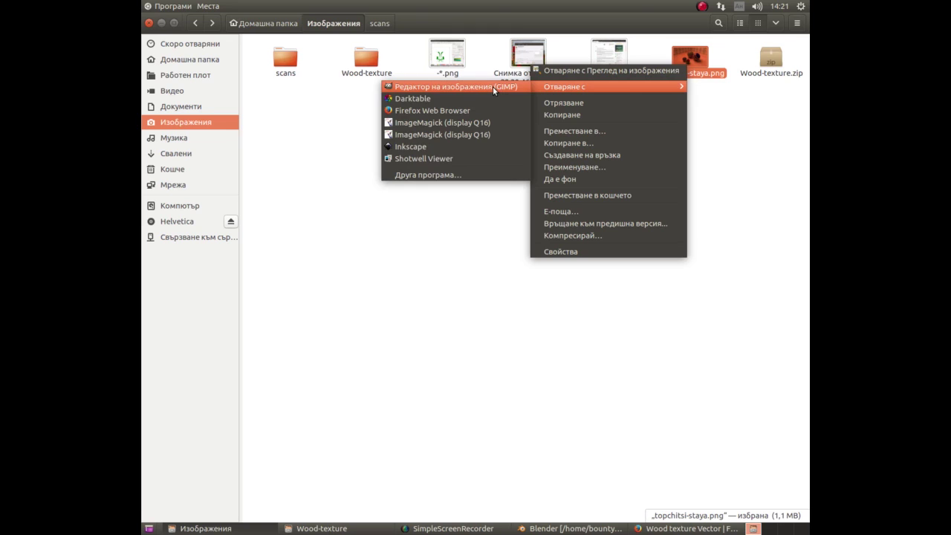
pyautogui.click(493, 87)
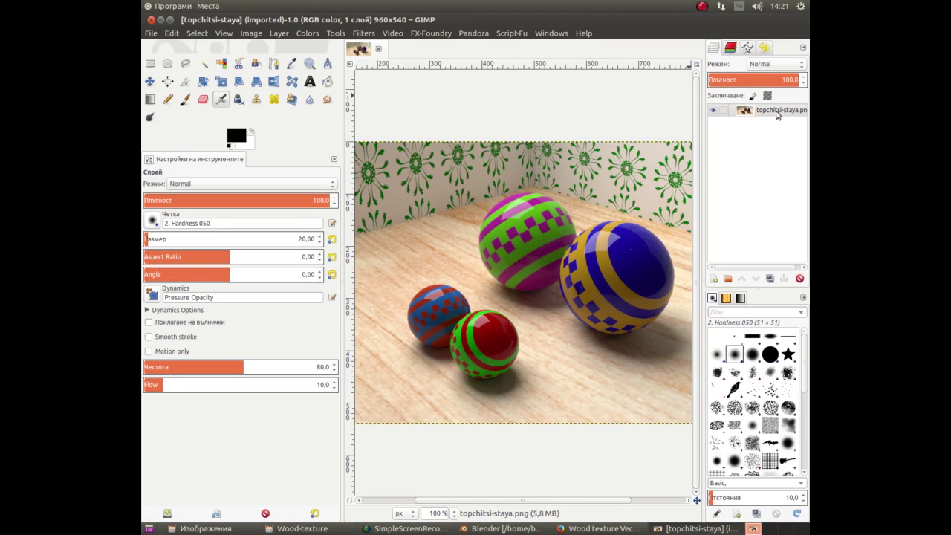
# Lift the middle of the Value curve in Curves to lighten the render.
pyautogui.click(308, 35)
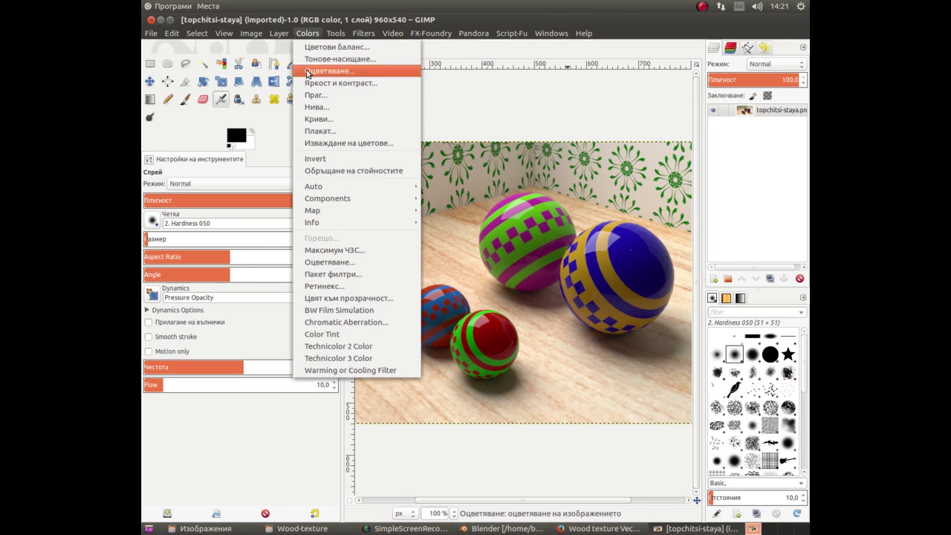
pyautogui.click(323, 123)
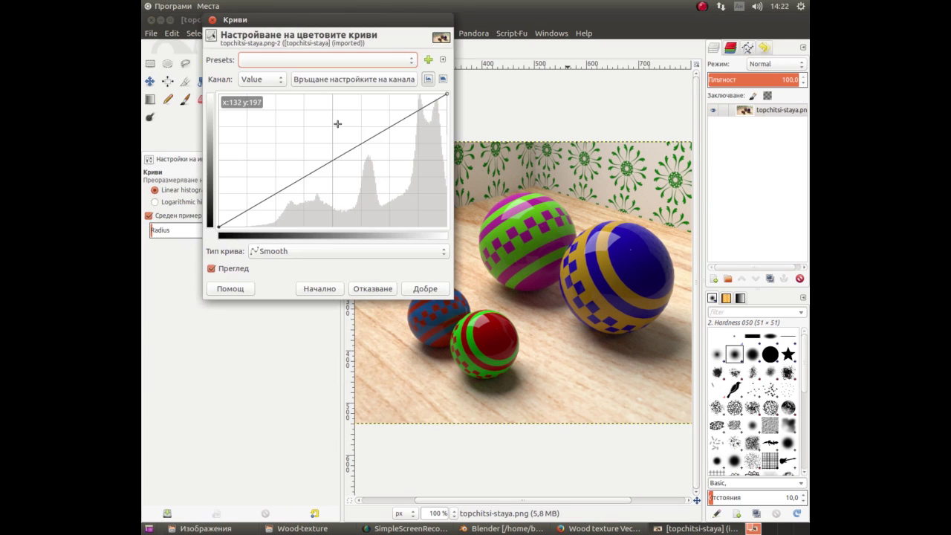
pyautogui.moveTo(348, 153); pyautogui.dragTo(341, 140)
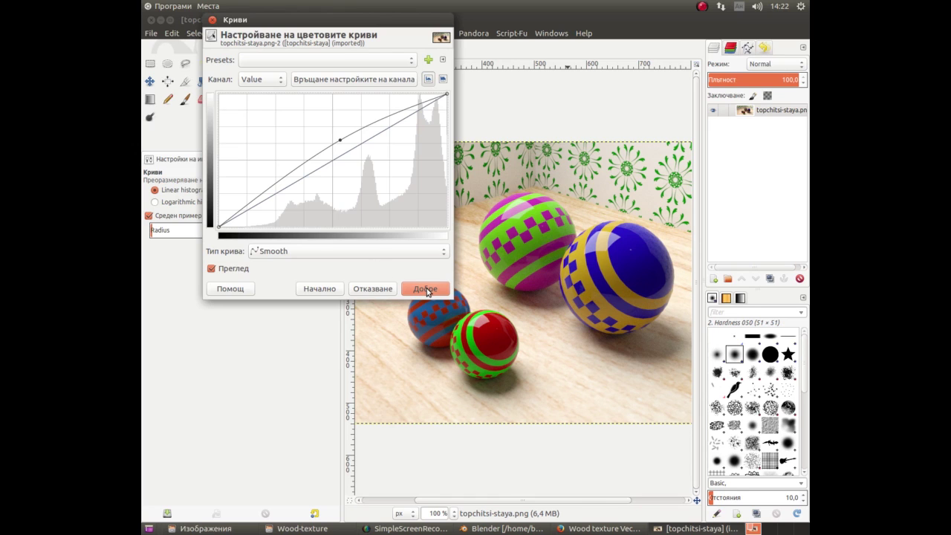
pyautogui.click(426, 289)
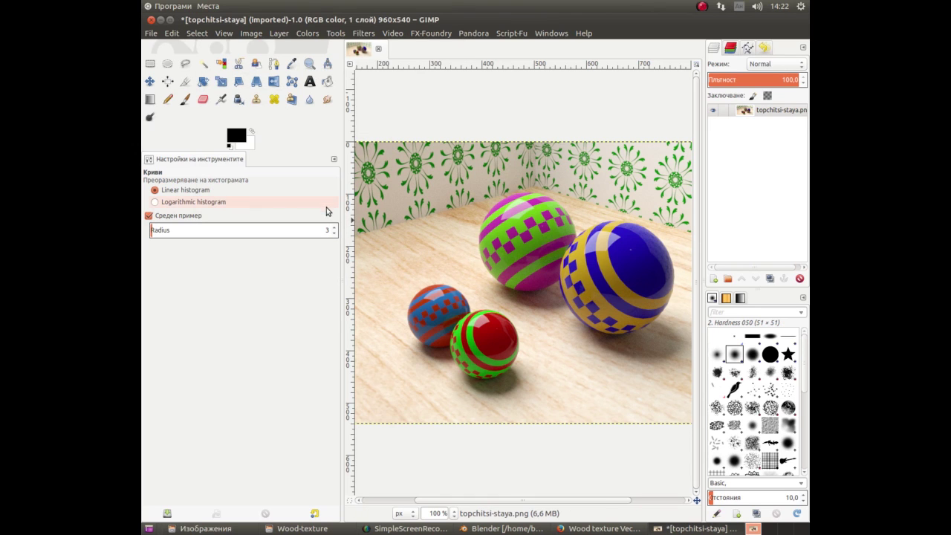
pyautogui.click(440, 290)
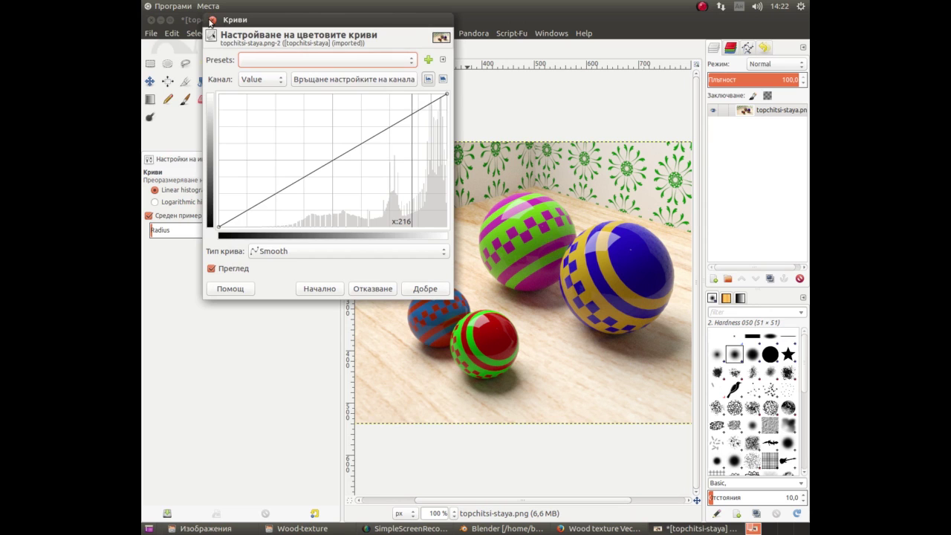
pyautogui.click(212, 20)
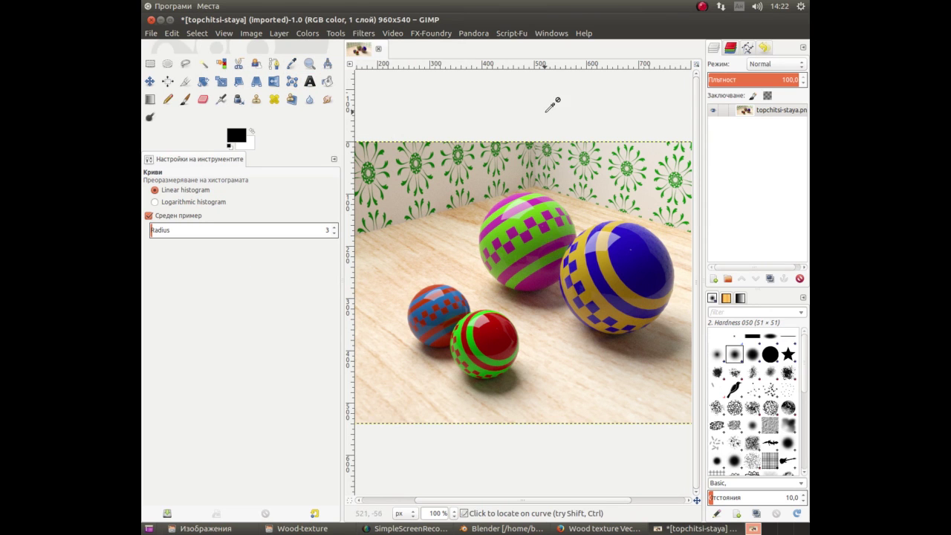
# Export the brightened image as topchitsi-staya-1.png with the default PNG options.
pyautogui.click(150, 83)
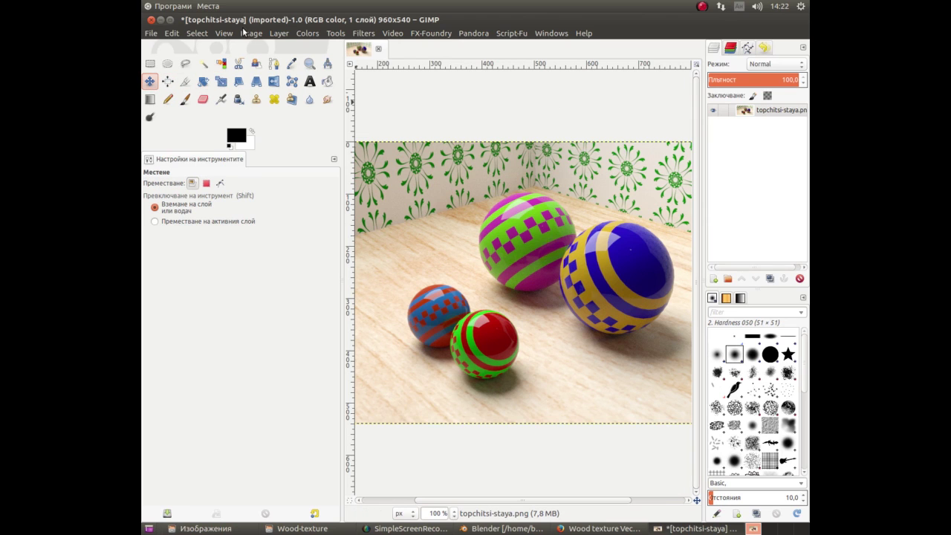
pyautogui.click(151, 34)
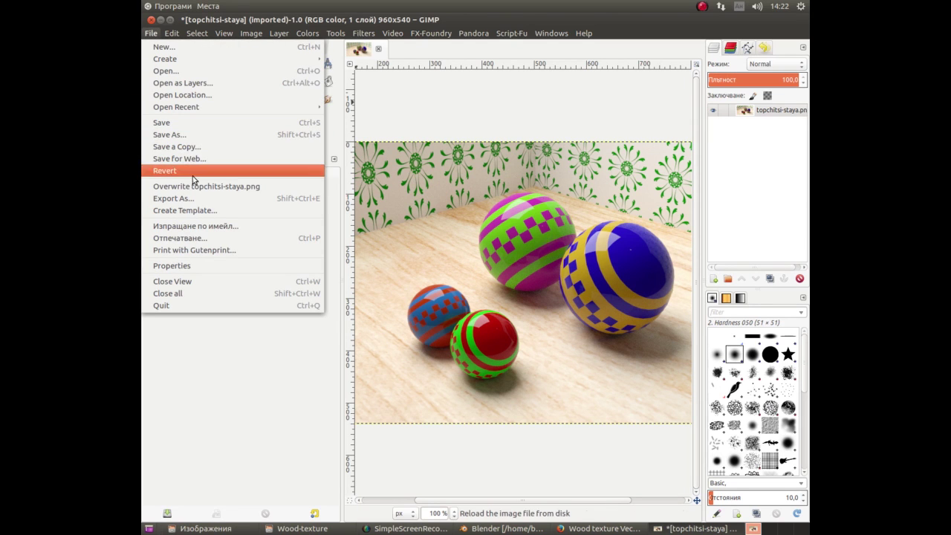
pyautogui.click(191, 200)
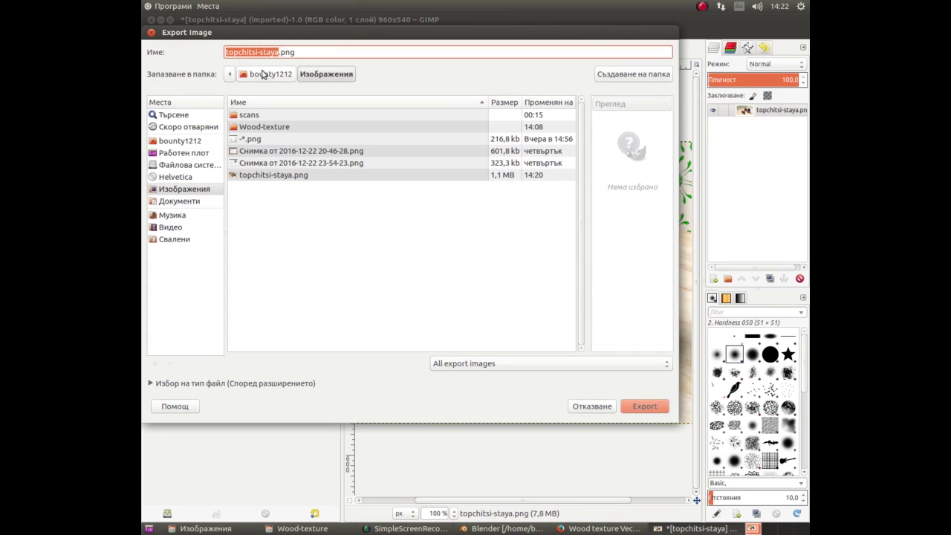
pyautogui.click(278, 51)
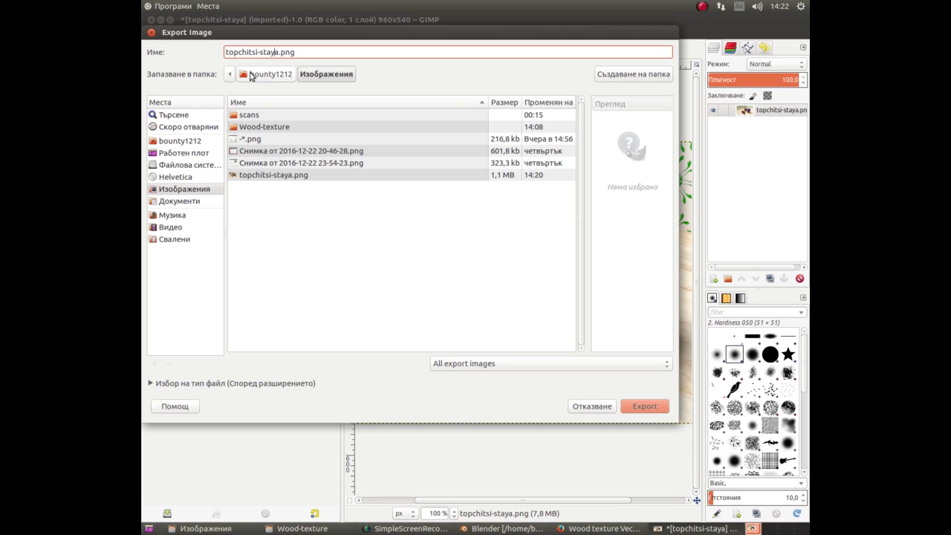
pyautogui.write('-1')
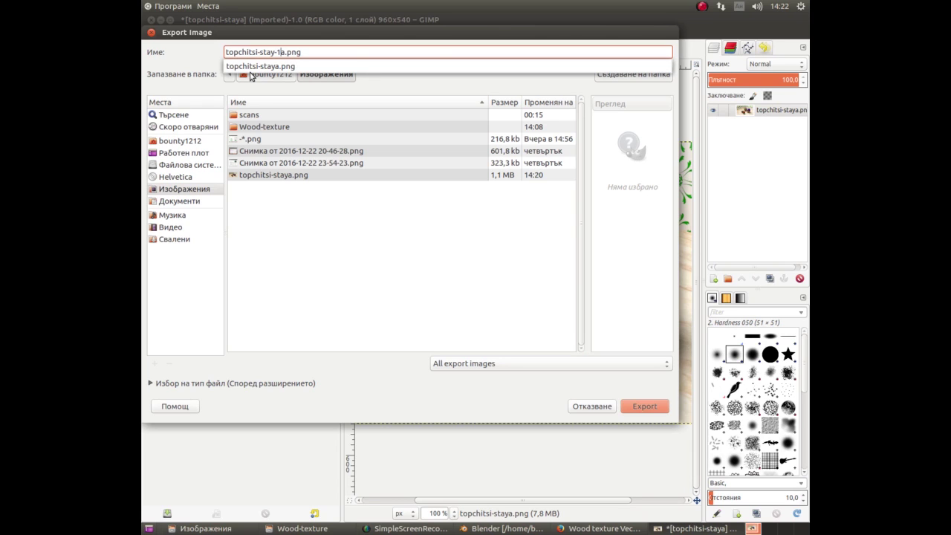
pyautogui.press('BackSpace')
pyautogui.press('BackSpace')
pyautogui.press('Escape')
pyautogui.write('-1')
pyautogui.click(645, 407)
pyautogui.click(645, 408)
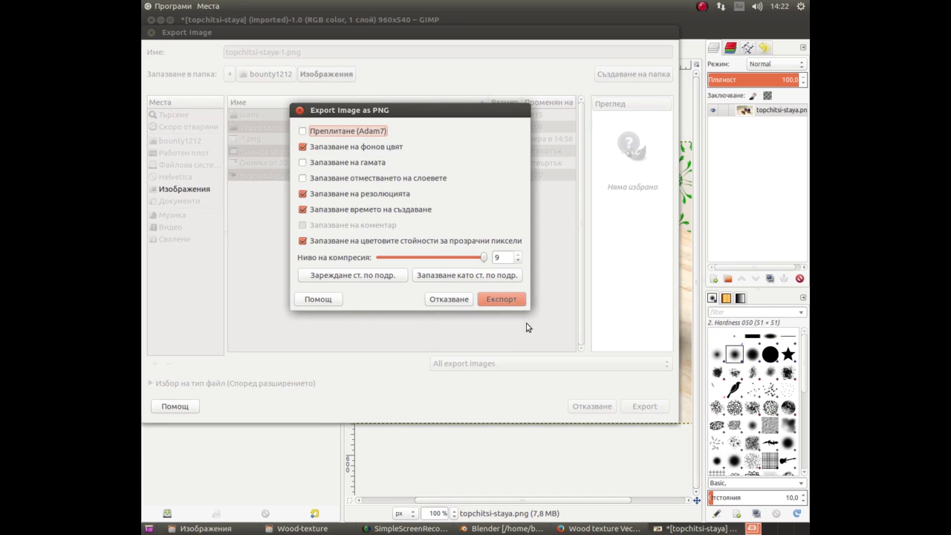
pyautogui.click(512, 300)
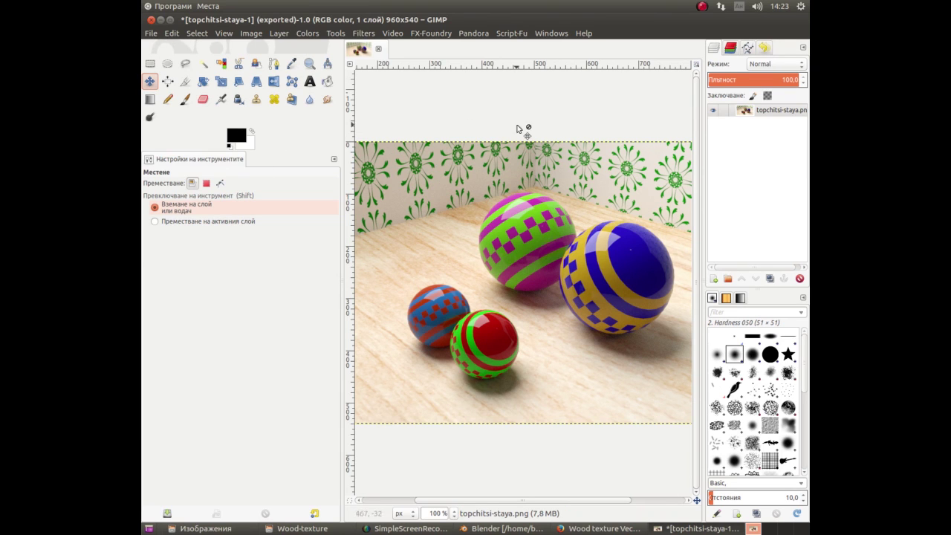
# Duplicate the topchitsi-staya.png layer and hide the original bottom layer.
pyautogui.rightClick(771, 115)
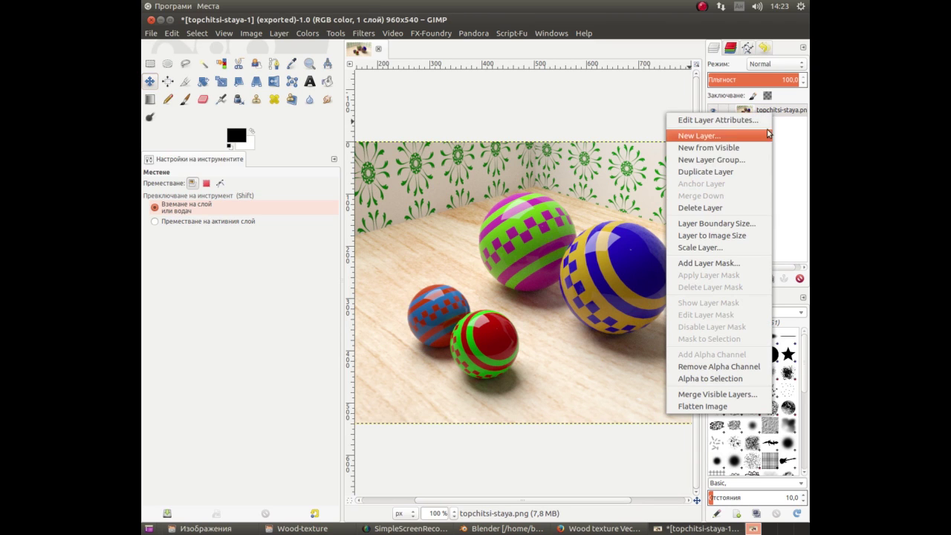
pyautogui.click(756, 171)
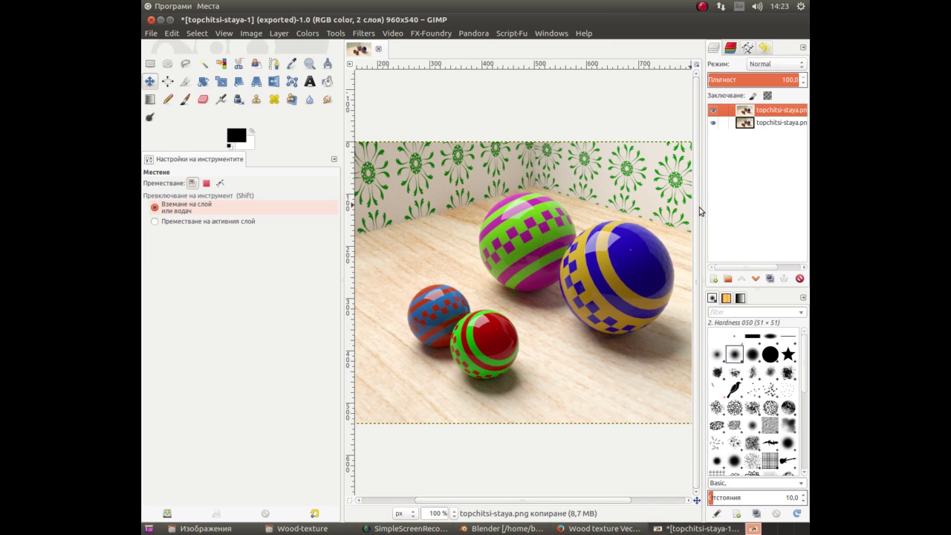
pyautogui.moveTo(704, 210)
pyautogui.mouseDown()
pyautogui.moveTo(617, 204)
pyautogui.moveTo(657, 204)
pyautogui.mouseUp()
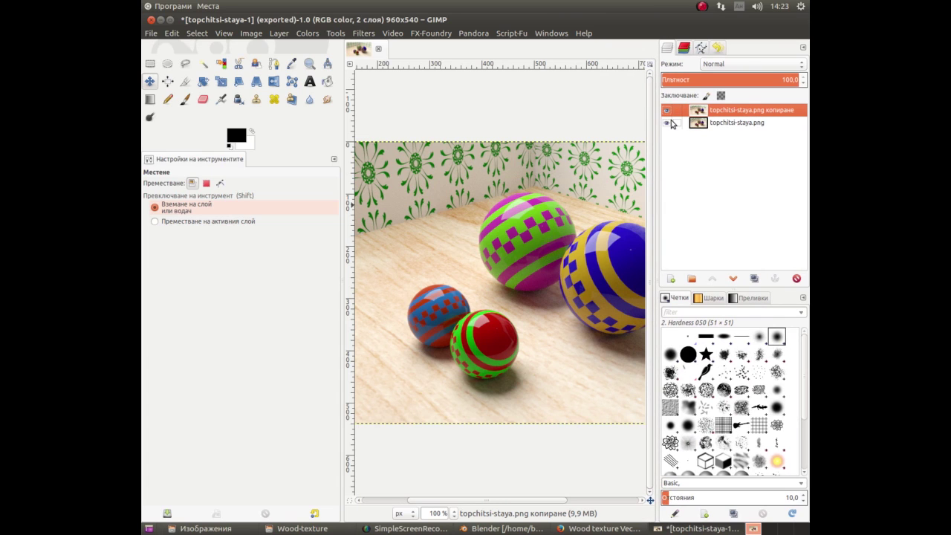
pyautogui.click(666, 123)
pyautogui.click(311, 35)
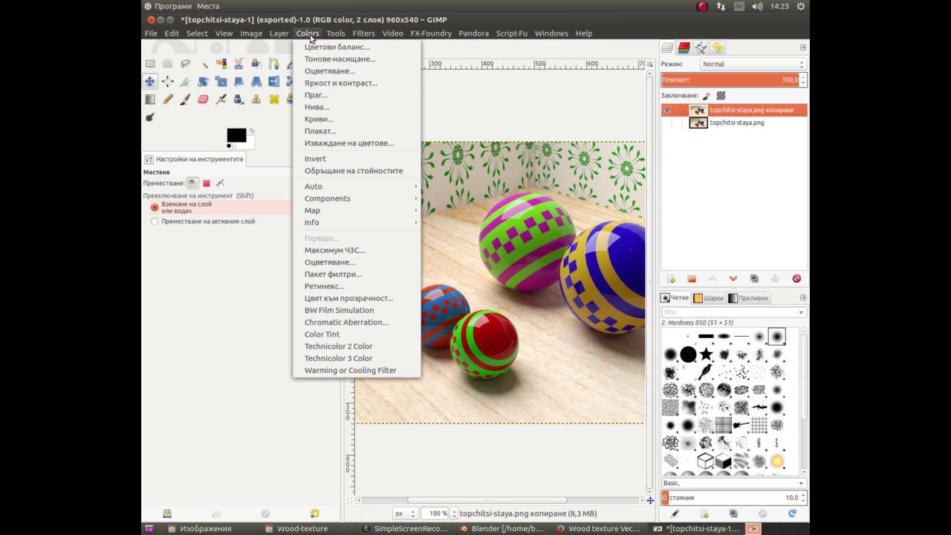
pyautogui.click(319, 119)
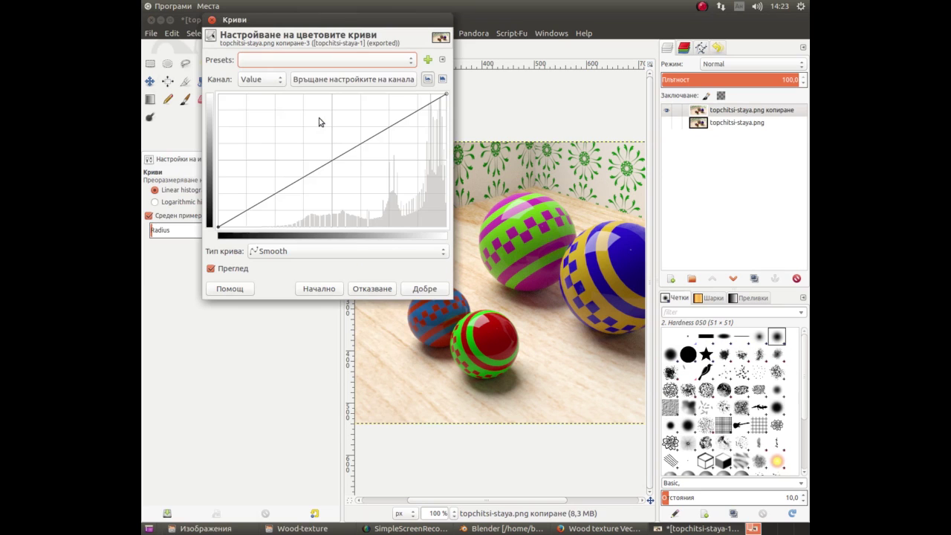
pyautogui.click(305, 65)
pyautogui.click(305, 65)
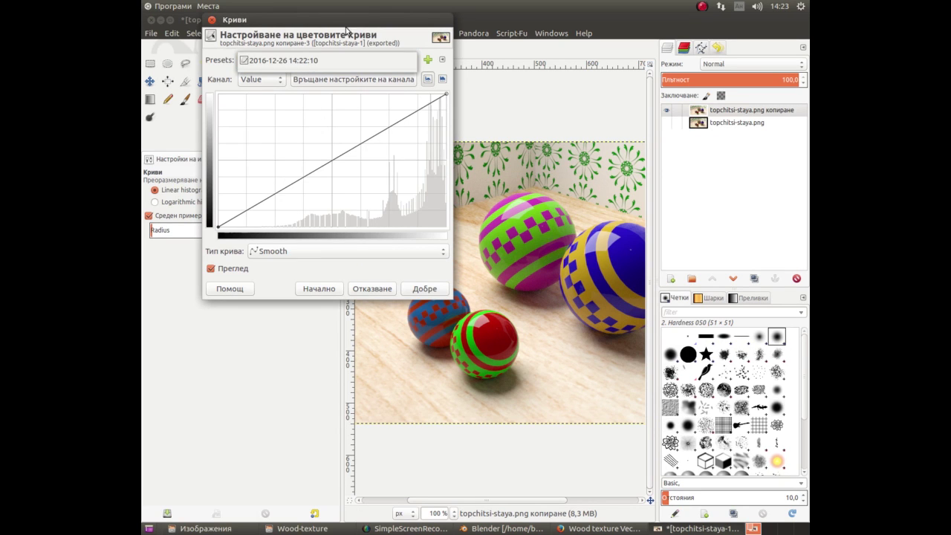
pyautogui.click(258, 81)
pyautogui.click(257, 94)
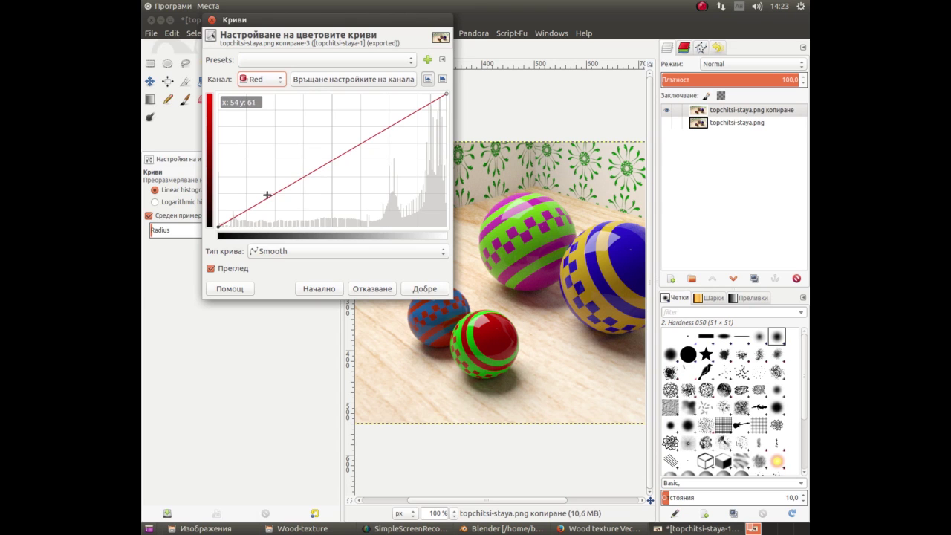
pyautogui.moveTo(265, 199); pyautogui.dragTo(312, 154)
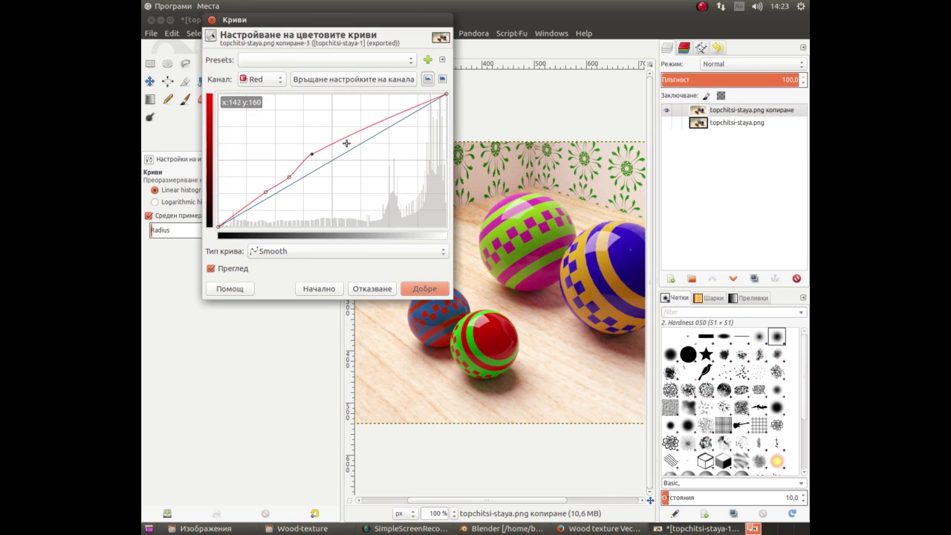
# Raise the Green channel curve, adding a point to lift the darker tones.
pyautogui.click(265, 81)
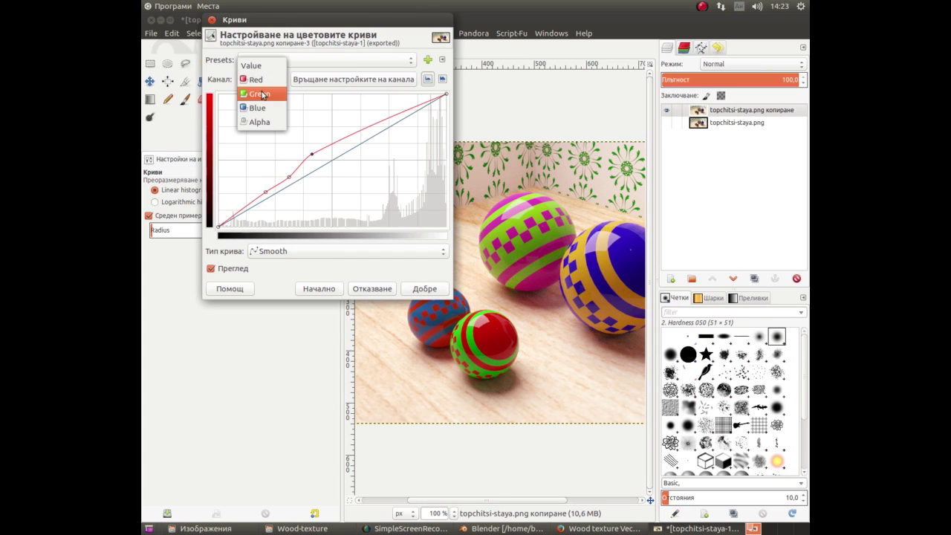
pyautogui.click(262, 94)
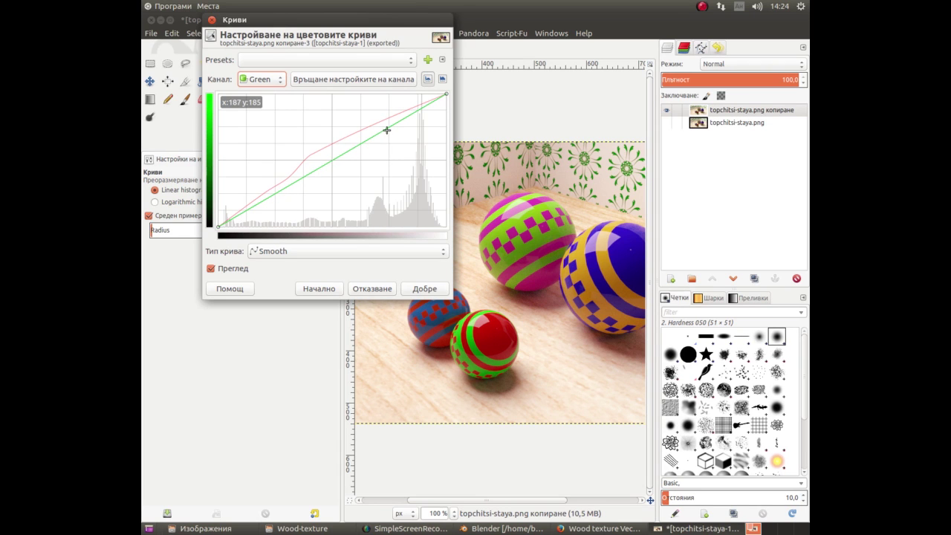
pyautogui.moveTo(386, 130); pyautogui.dragTo(386, 115)
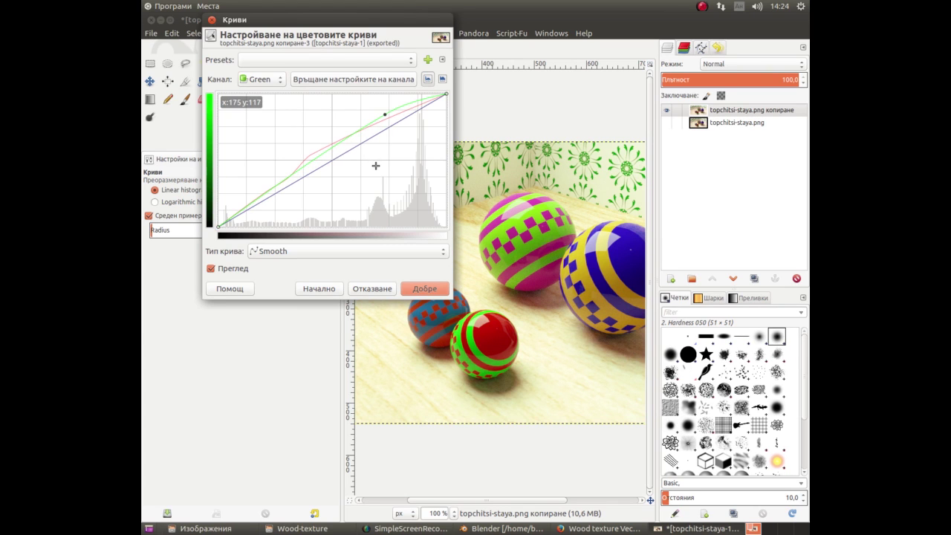
pyautogui.click(342, 143)
pyautogui.moveTo(344, 141); pyautogui.dragTo(247, 185)
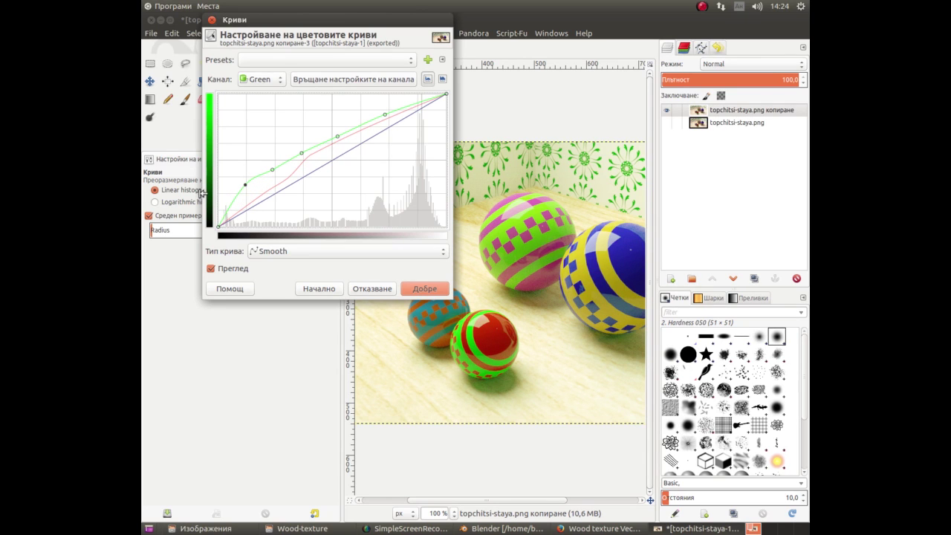
# Pull the Blue channel curve below the diagonal and apply the curves.
pyautogui.click(265, 84)
pyautogui.click(266, 84)
pyautogui.click(265, 84)
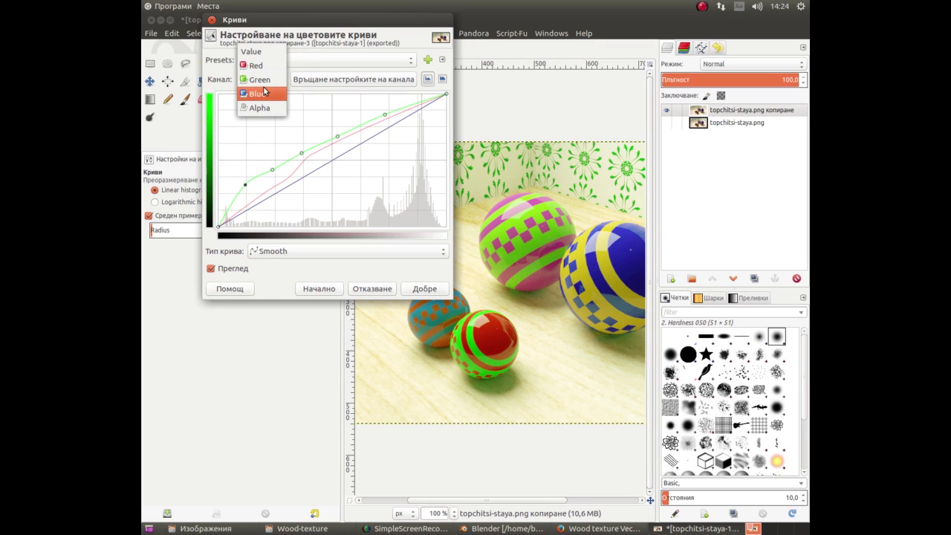
pyautogui.click(264, 91)
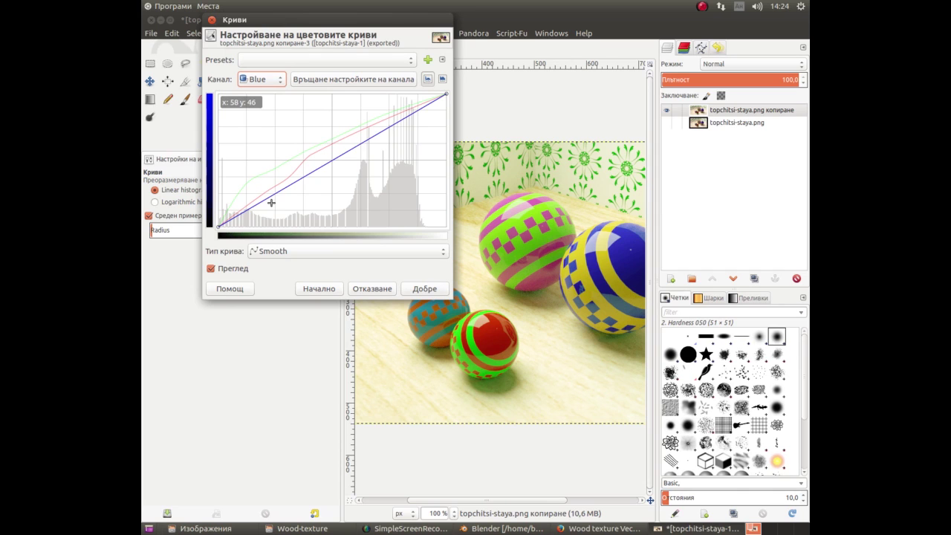
pyautogui.moveTo(273, 199)
pyautogui.mouseDown()
pyautogui.moveTo(276, 210)
pyautogui.moveTo(307, 204)
pyautogui.mouseUp()
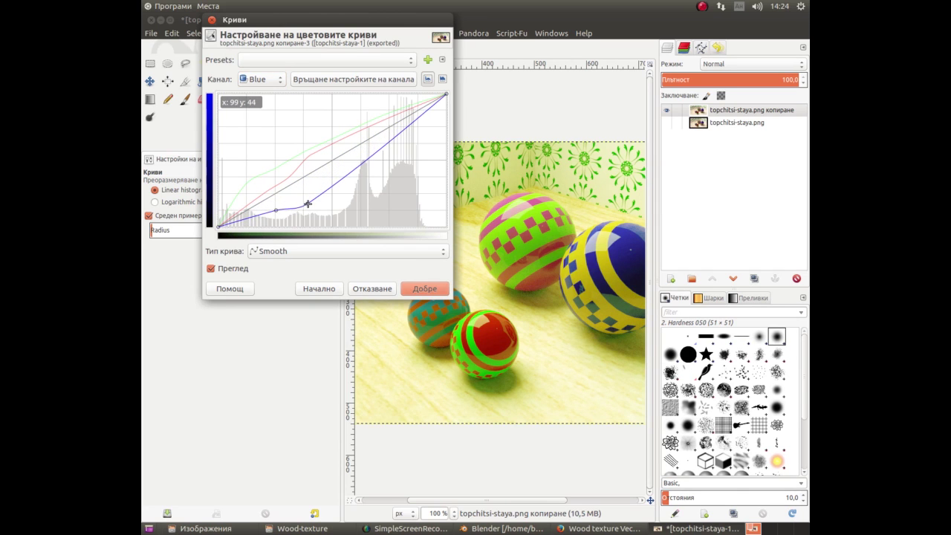
pyautogui.moveTo(345, 176); pyautogui.dragTo(351, 183)
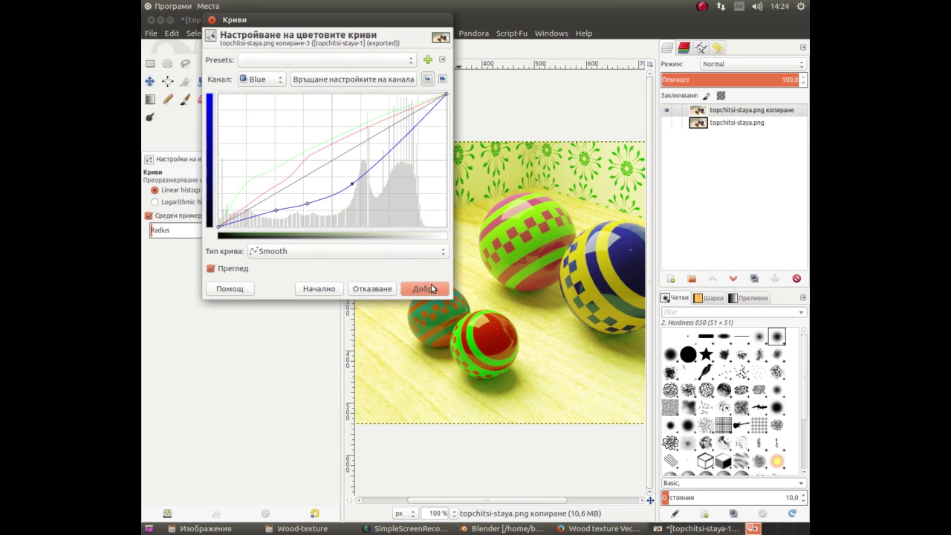
pyautogui.click(432, 289)
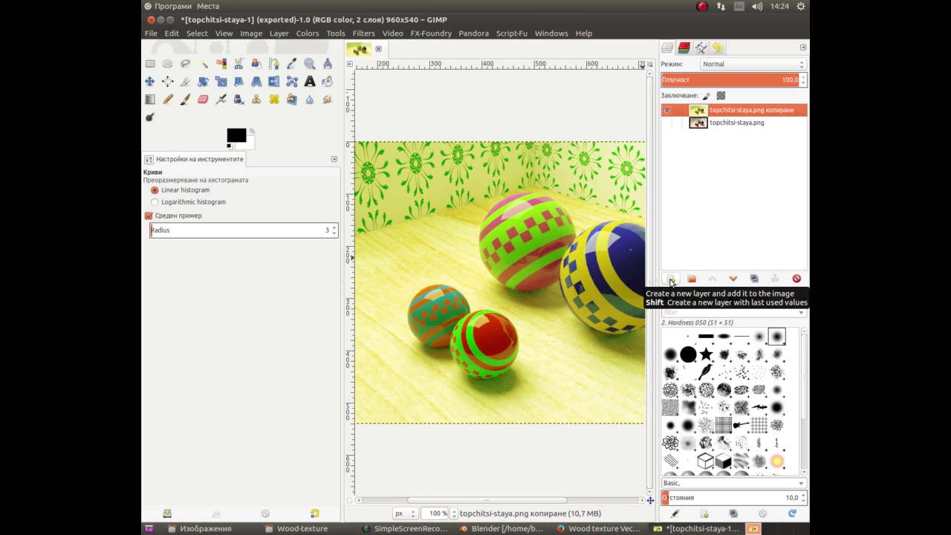
# Add a new transparent layer and bucket-fill it with bright cyan.
pyautogui.click(671, 280)
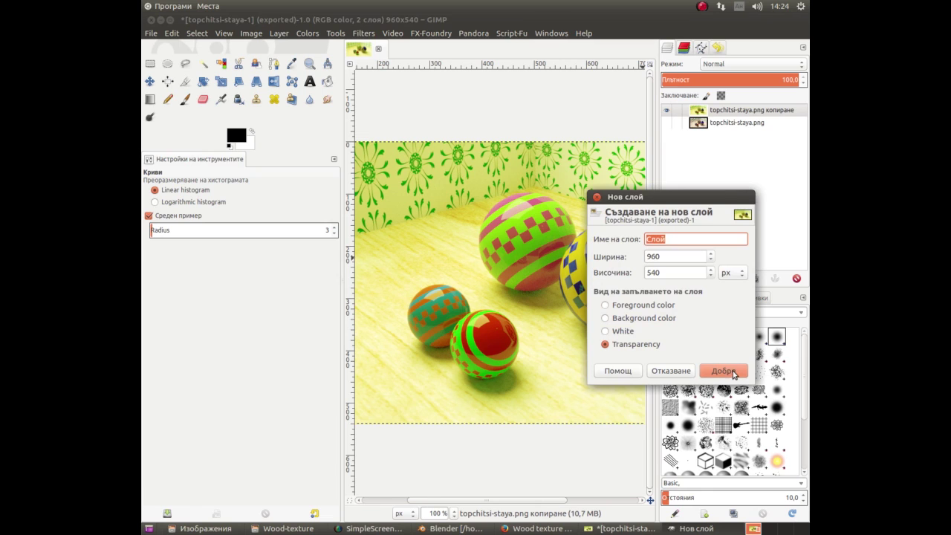
pyautogui.click(731, 371)
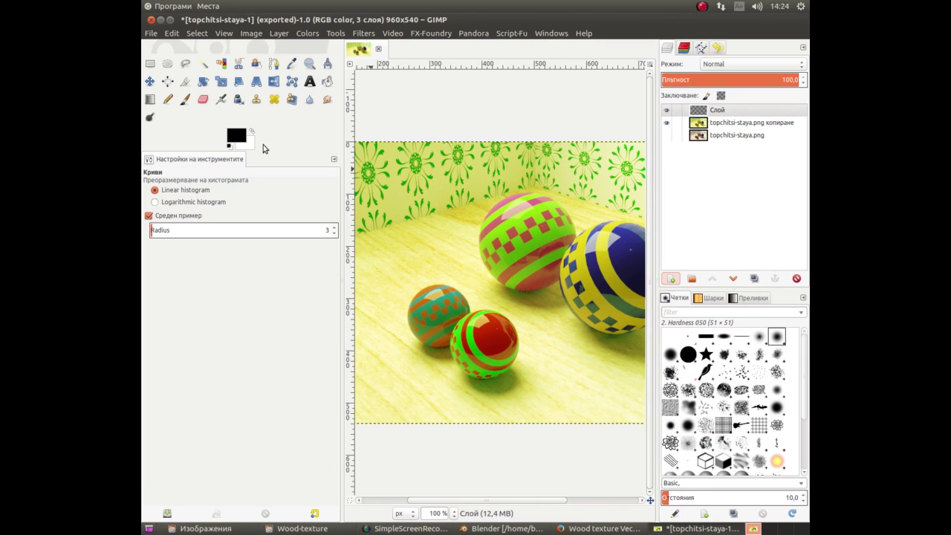
pyautogui.click(234, 141)
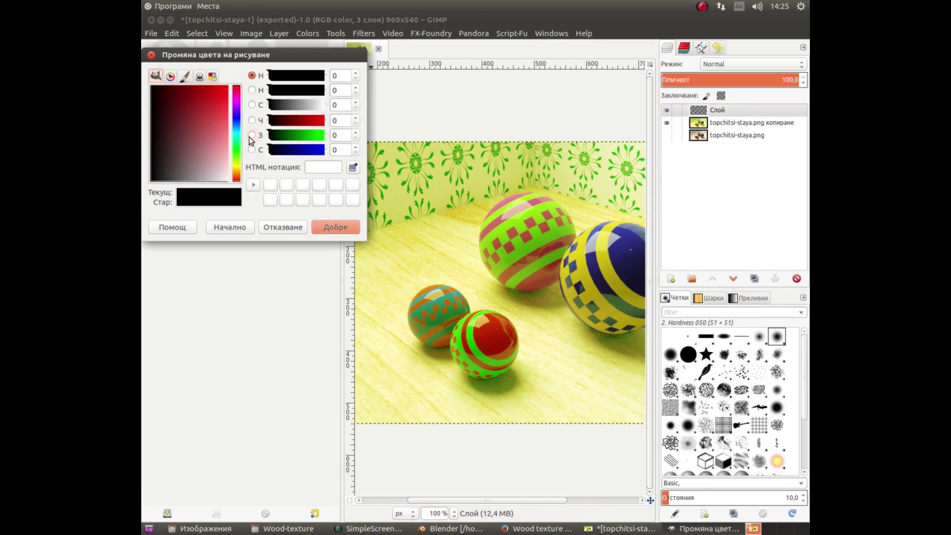
pyautogui.click(237, 129)
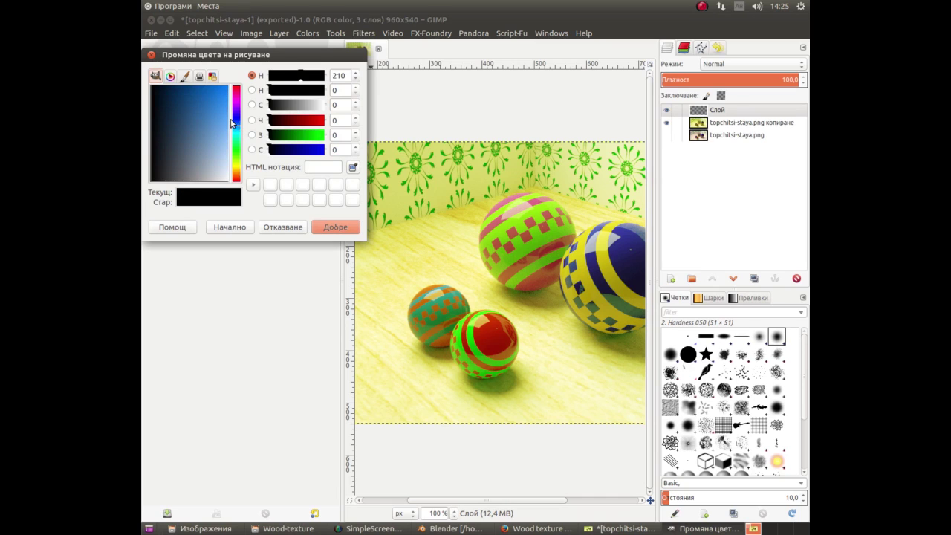
pyautogui.moveTo(240, 129); pyautogui.dragTo(236, 136)
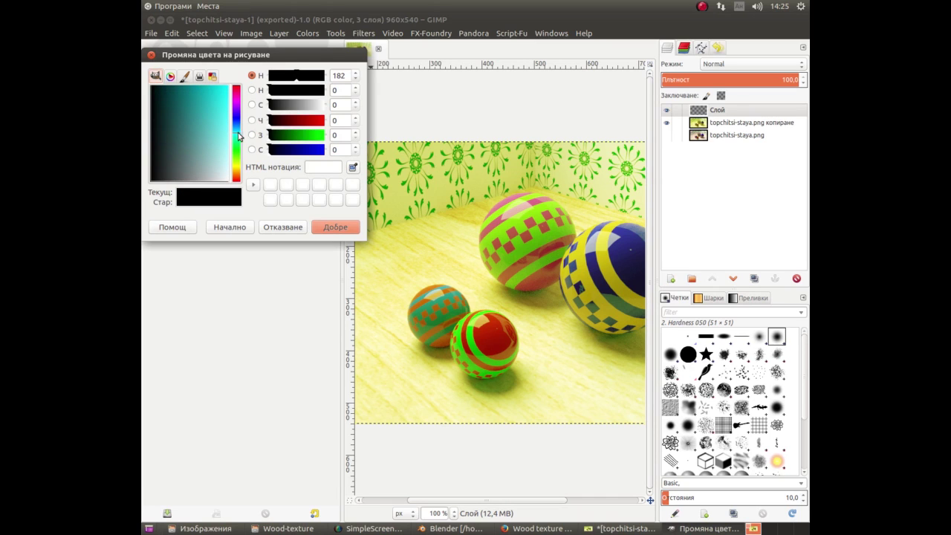
pyautogui.click(218, 108)
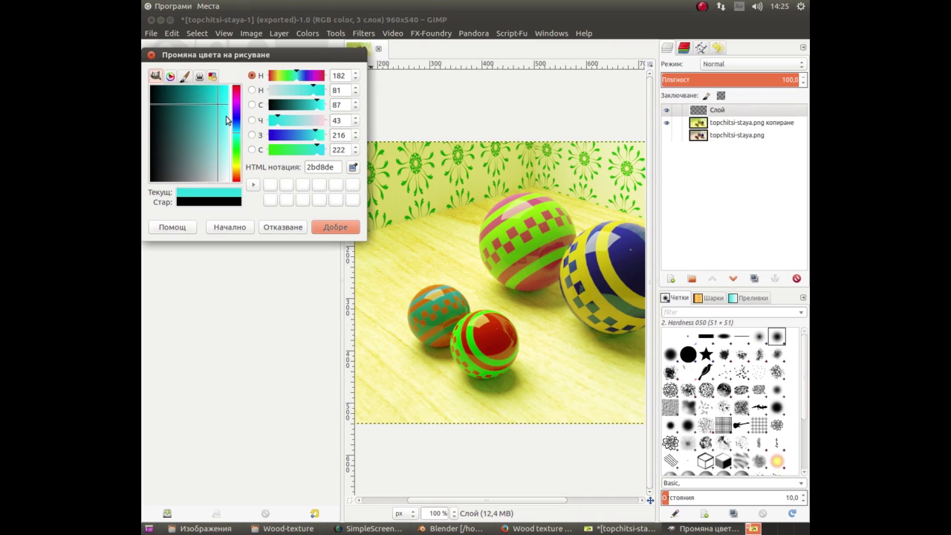
pyautogui.moveTo(237, 130); pyautogui.dragTo(239, 137)
pyautogui.click(334, 227)
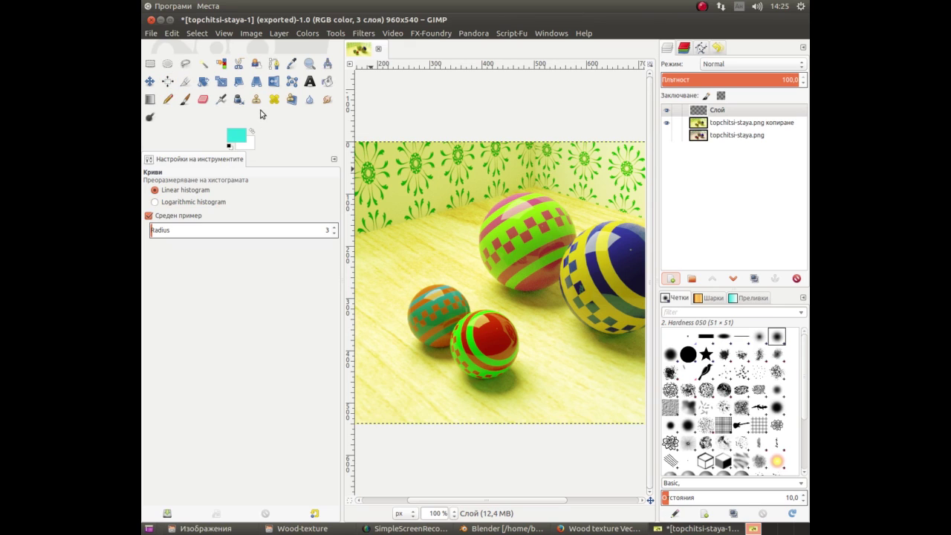
pyautogui.click(327, 81)
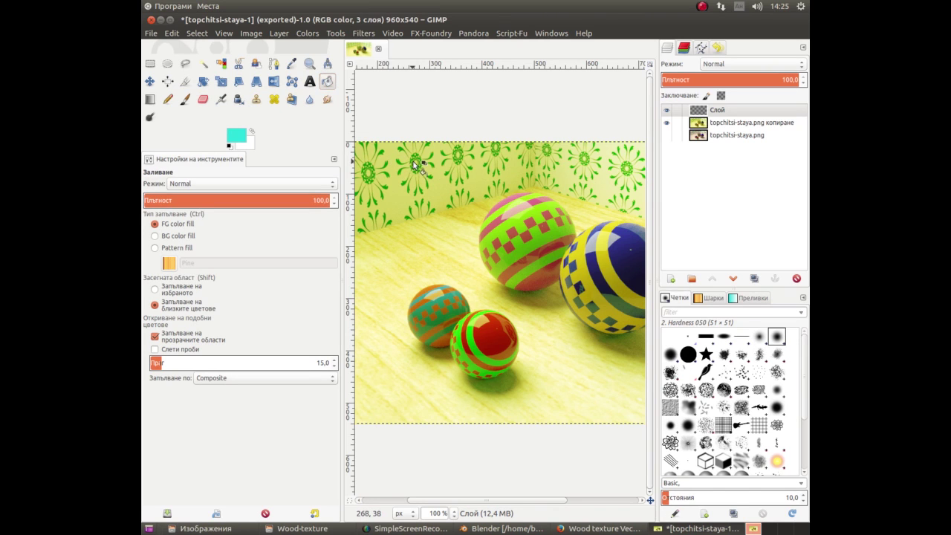
pyautogui.click(397, 181)
# Blend the cyan layer in Difference mode at about 32 opacity.
pyautogui.click(710, 70)
pyautogui.click(710, 70)
pyautogui.click(709, 70)
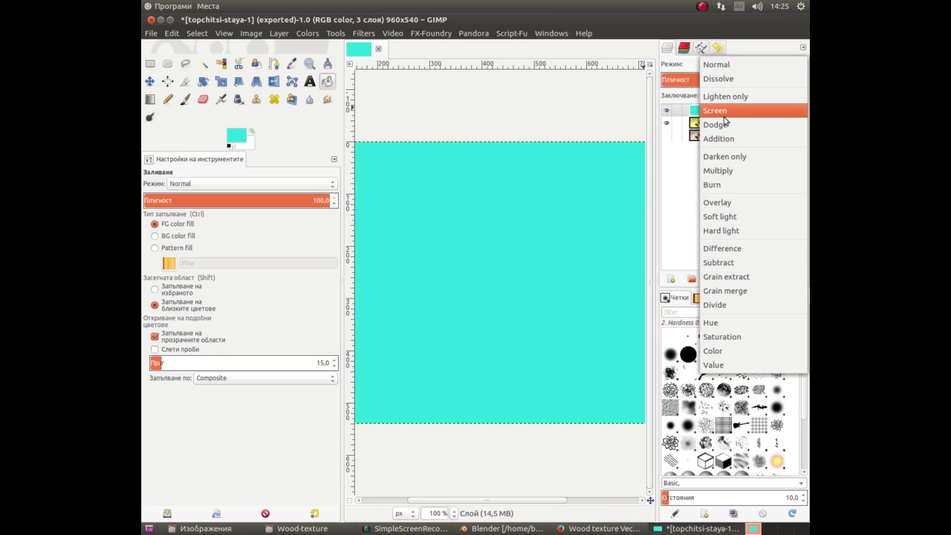
pyautogui.click(724, 173)
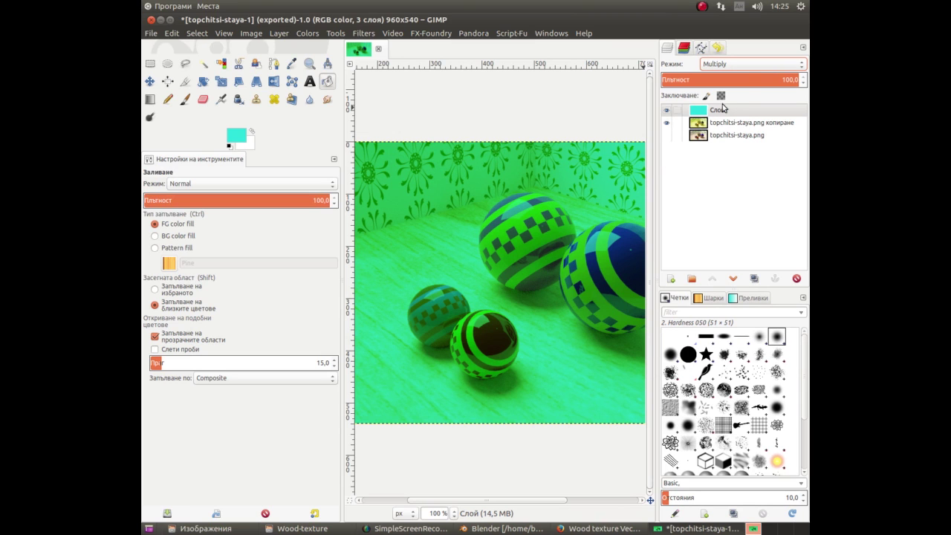
pyautogui.moveTo(760, 78); pyautogui.dragTo(708, 71)
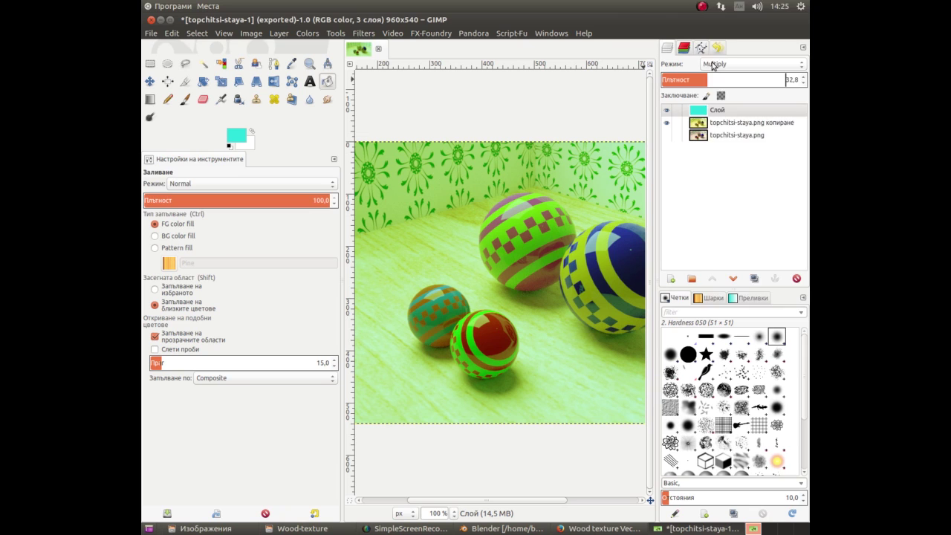
pyautogui.click(714, 66)
pyautogui.click(719, 151)
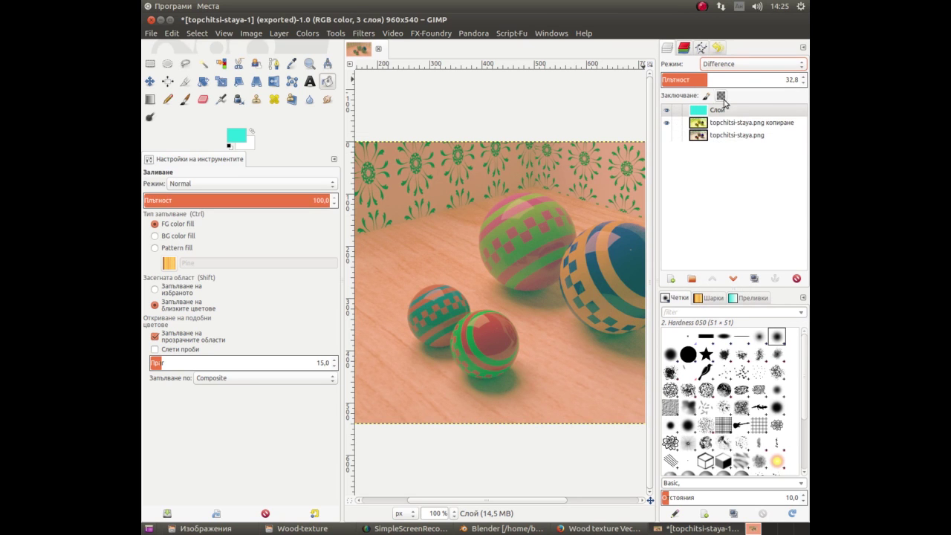
pyautogui.moveTo(706, 81)
pyautogui.mouseDown()
pyautogui.moveTo(685, 80)
pyautogui.moveTo(705, 89)
pyautogui.mouseUp()
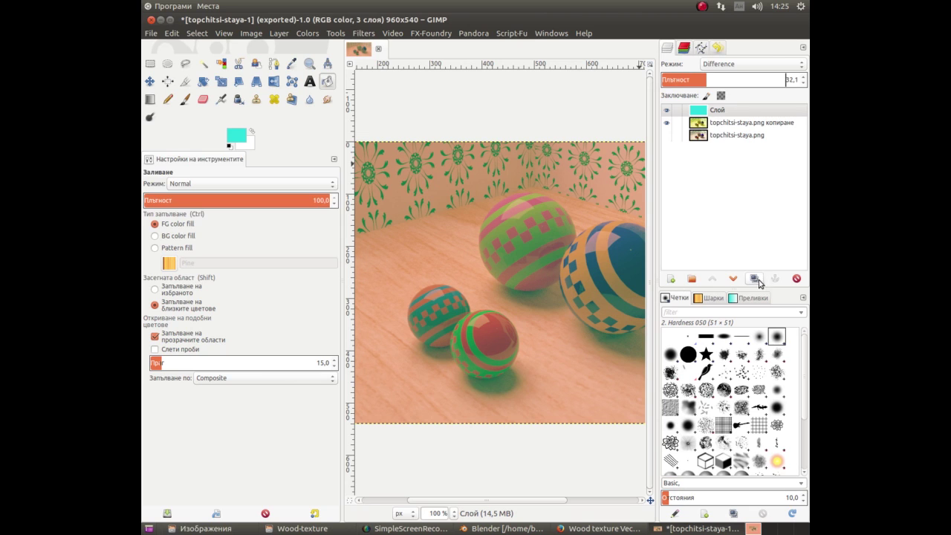
# Add another new layer, Слой #1, and fill it with white.
pyautogui.click(671, 280)
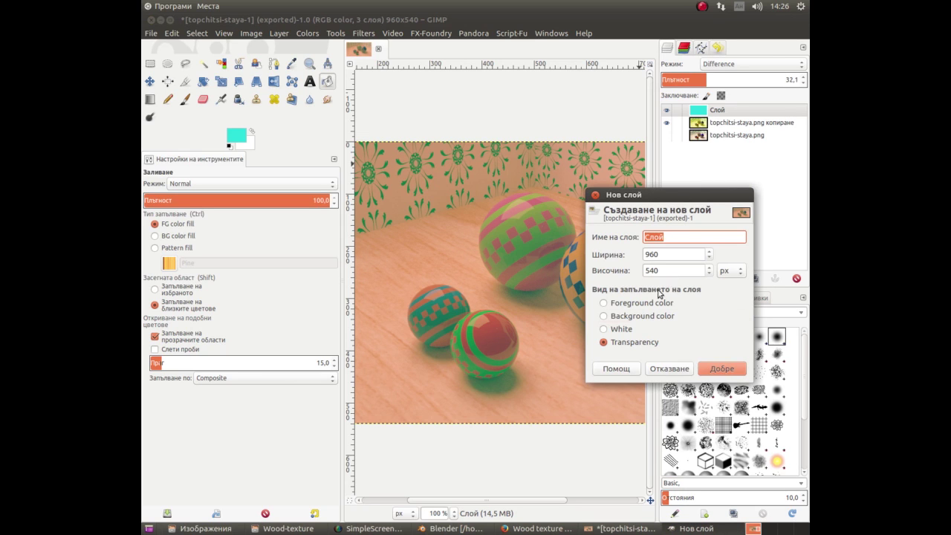
pyautogui.click(720, 369)
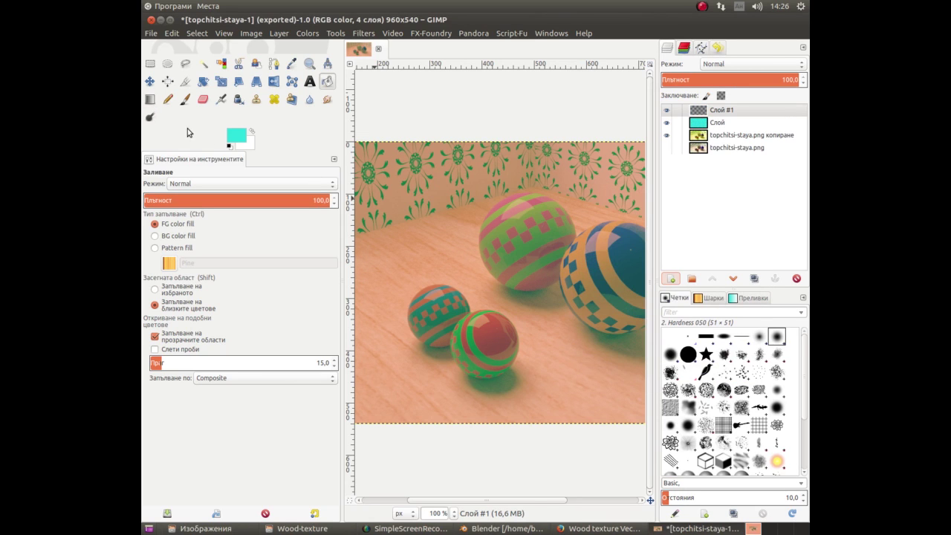
pyautogui.click(252, 130)
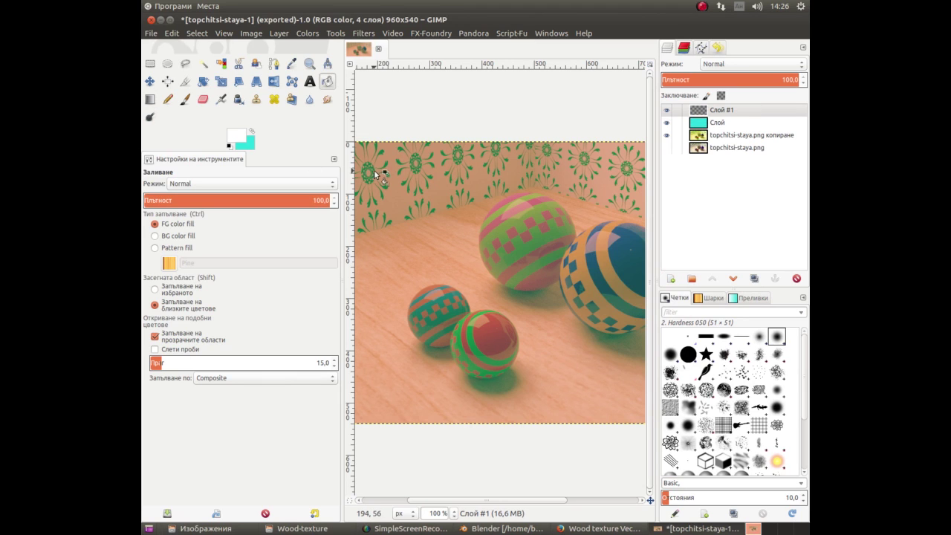
pyautogui.click(375, 173)
# Blend Слой #1 in Overlay mode at about 31.7 opacity.
pyautogui.click(716, 66)
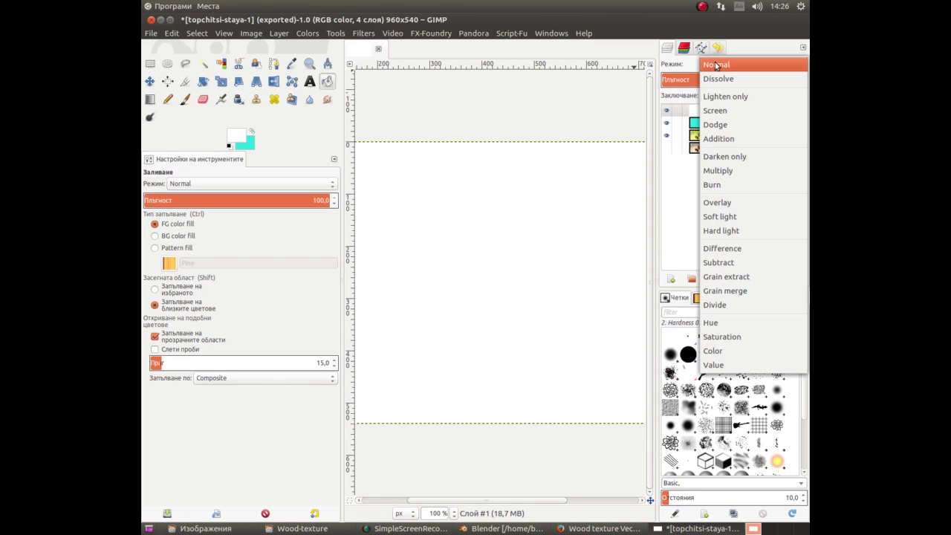
pyautogui.click(713, 110)
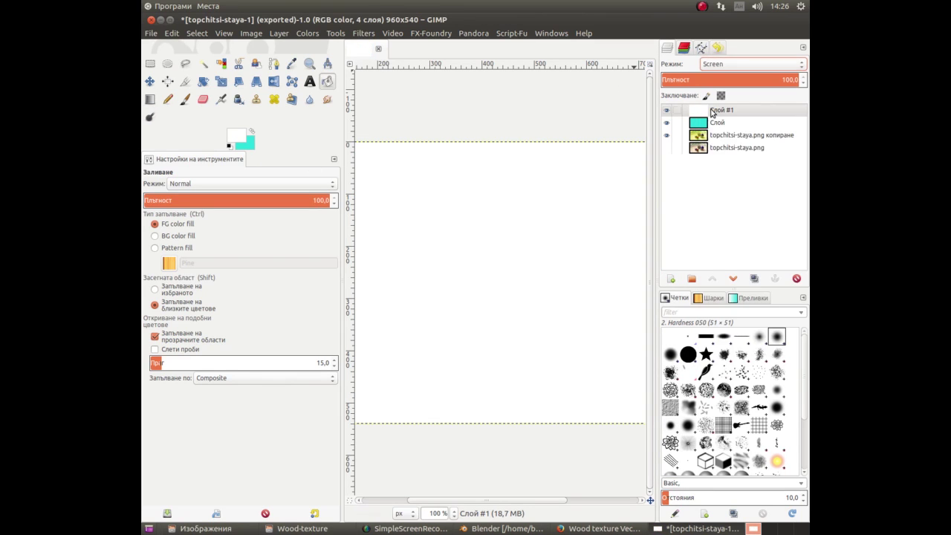
pyautogui.click(723, 66)
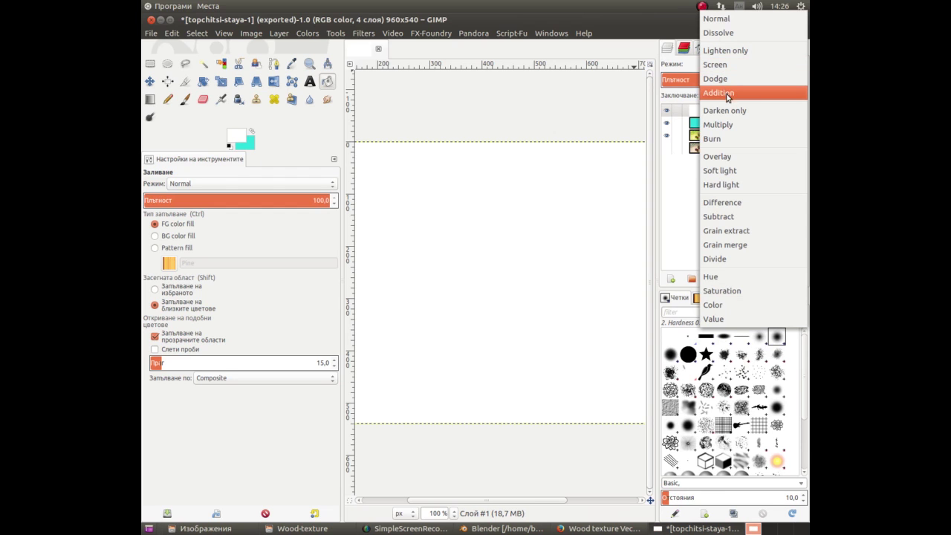
pyautogui.click(727, 110)
pyautogui.click(726, 65)
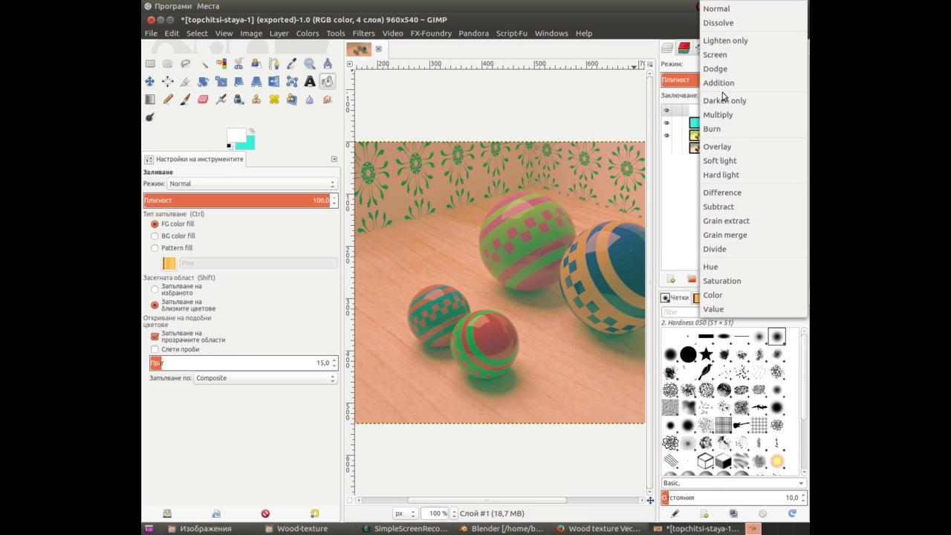
pyautogui.click(719, 147)
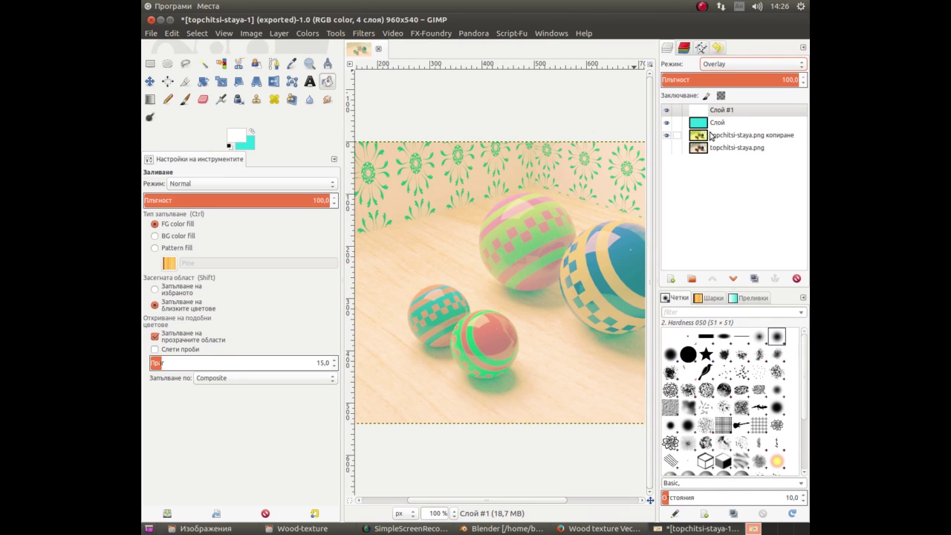
pyautogui.click(774, 80)
pyautogui.moveTo(774, 79); pyautogui.dragTo(714, 69)
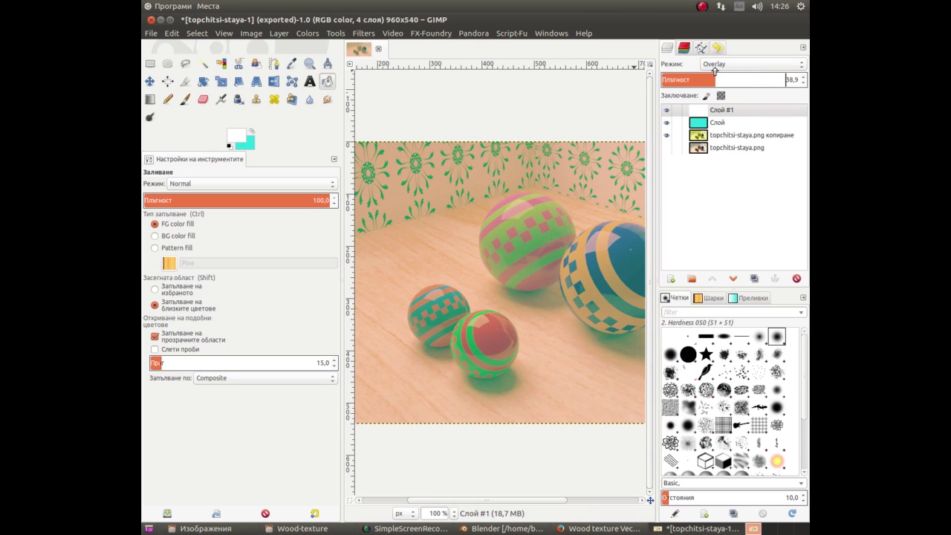
pyautogui.moveTo(715, 70); pyautogui.dragTo(682, 66)
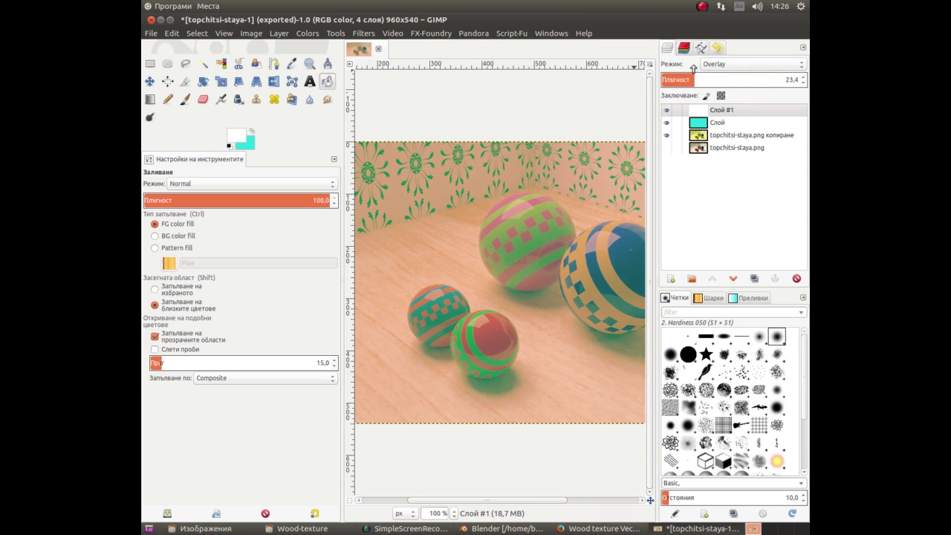
pyautogui.moveTo(682, 65); pyautogui.dragTo(706, 81)
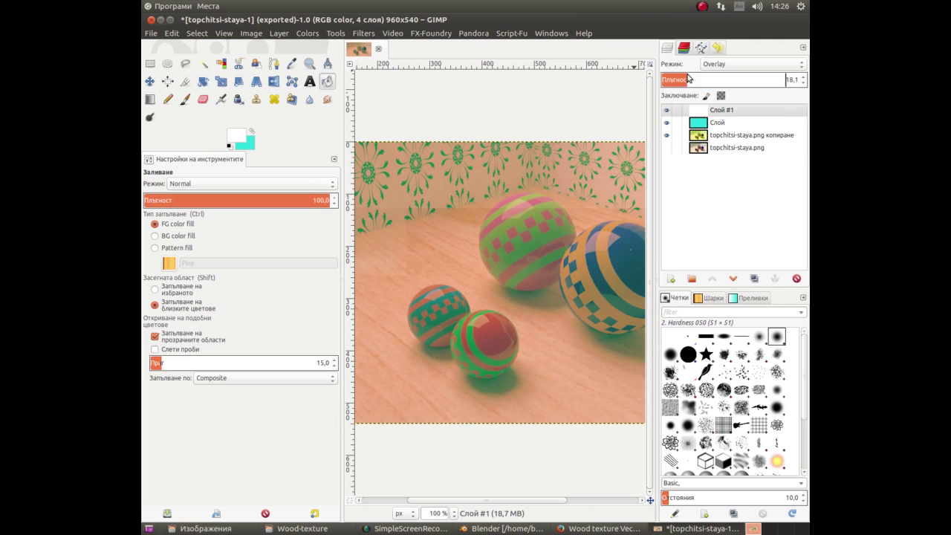
# Refill Слой #1 with dark grey 636060.
pyautogui.click(240, 139)
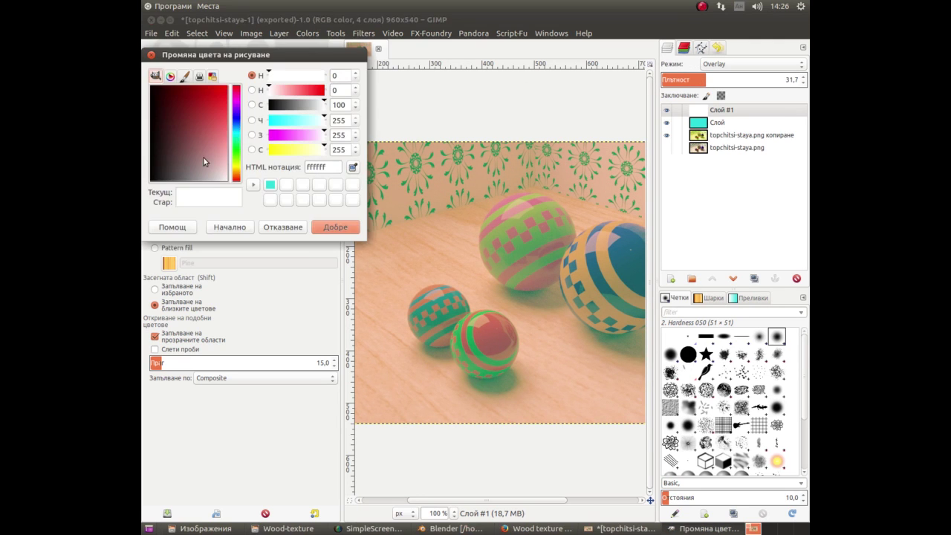
pyautogui.click(180, 178)
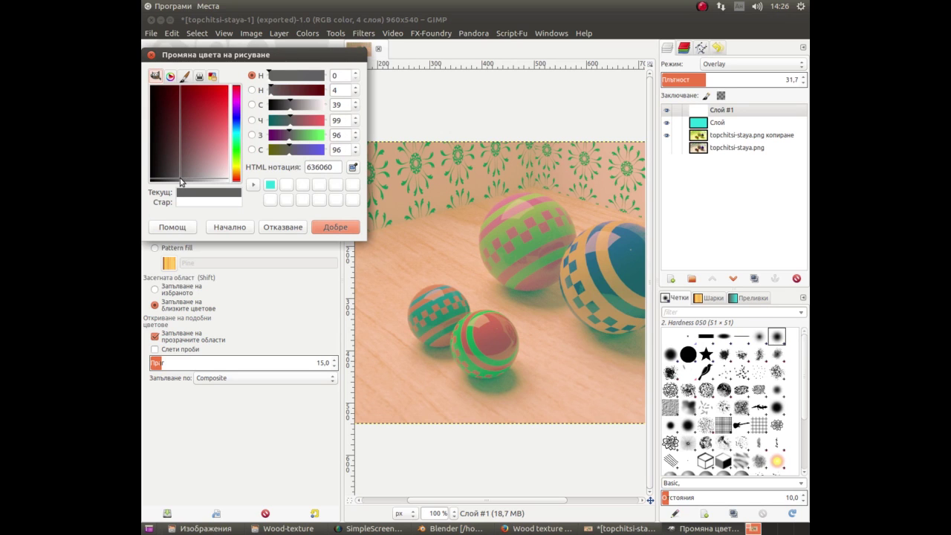
pyautogui.click(342, 228)
pyautogui.click(387, 202)
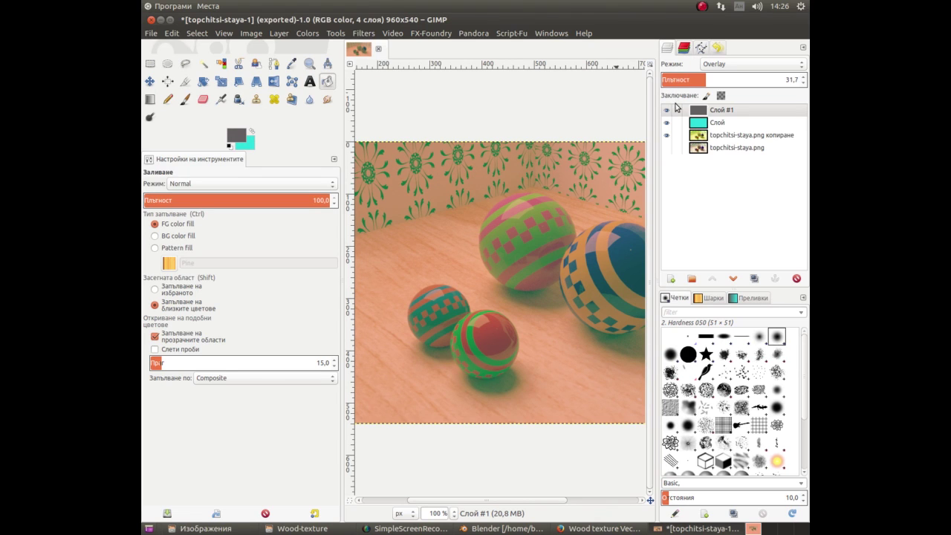
pyautogui.click(702, 124)
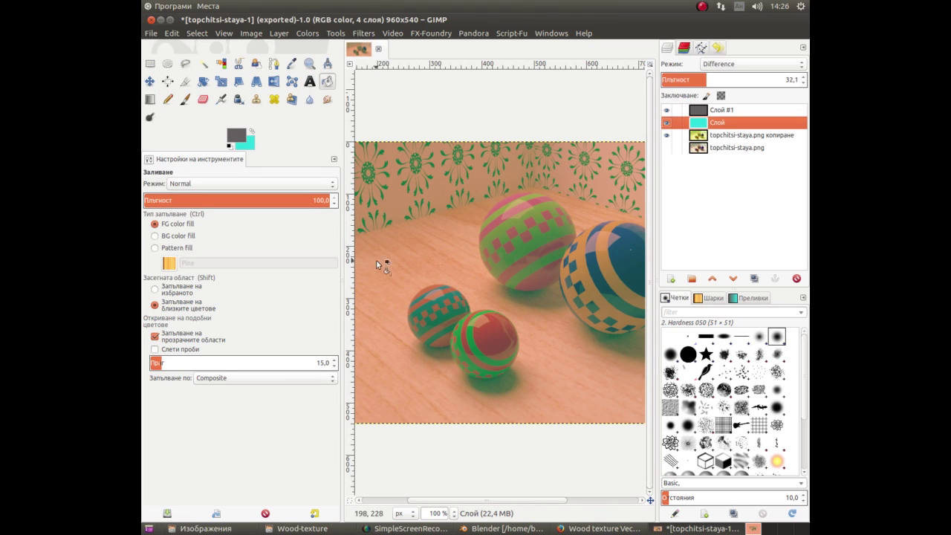
# Add a new layer, Слой #2, filled with purple-blue 6360c5.
pyautogui.click(672, 280)
pyautogui.click(723, 371)
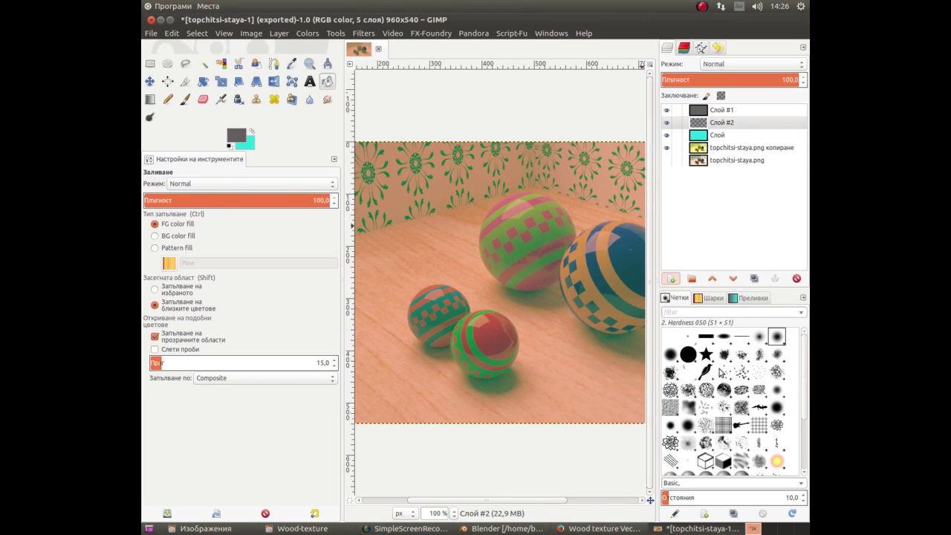
pyautogui.click(239, 136)
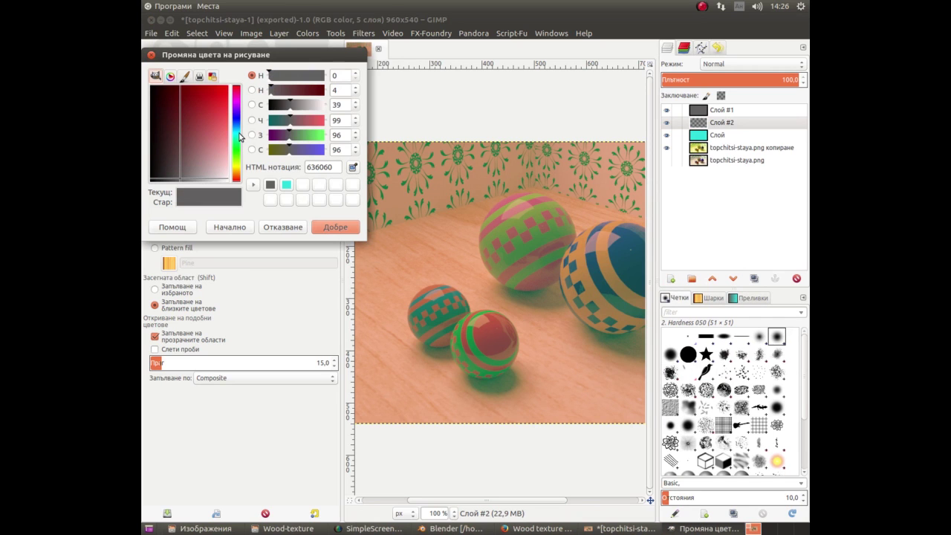
pyautogui.click(312, 149)
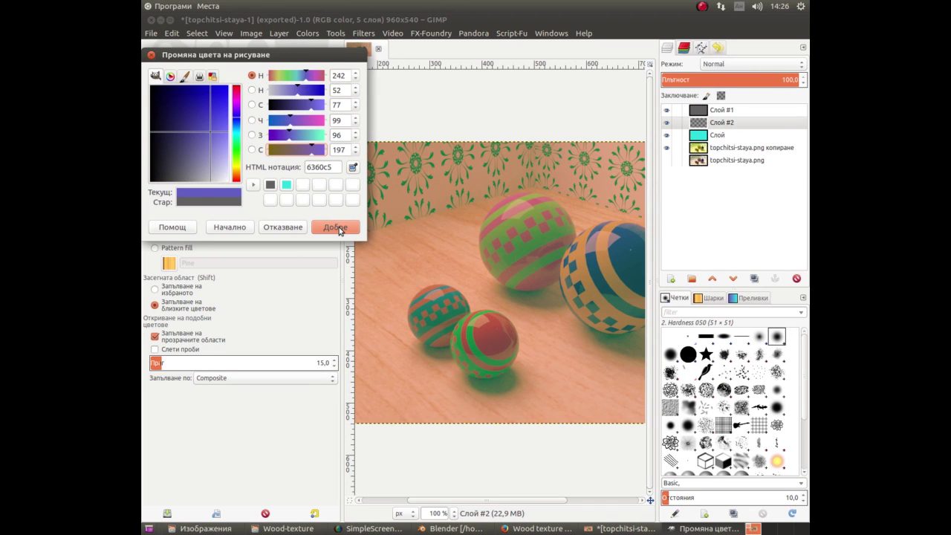
pyautogui.click(336, 227)
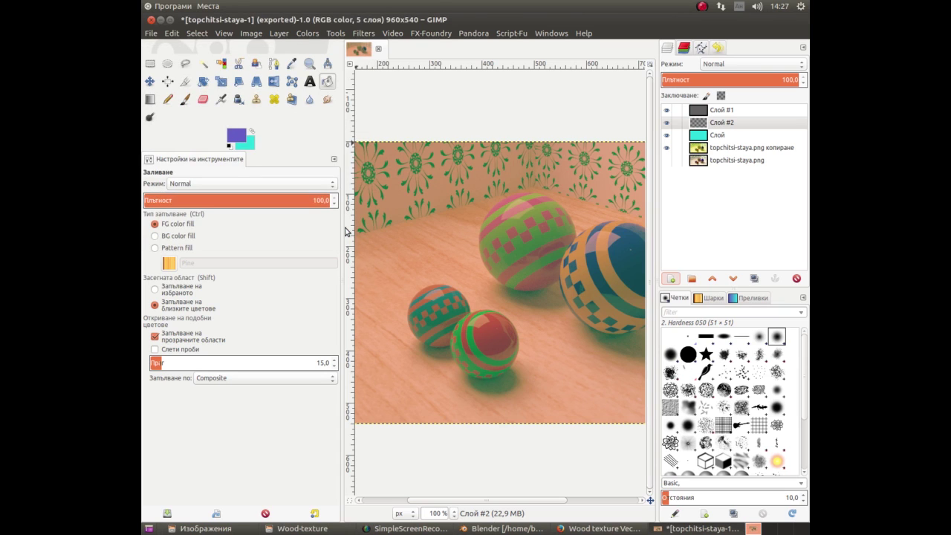
pyautogui.click(414, 212)
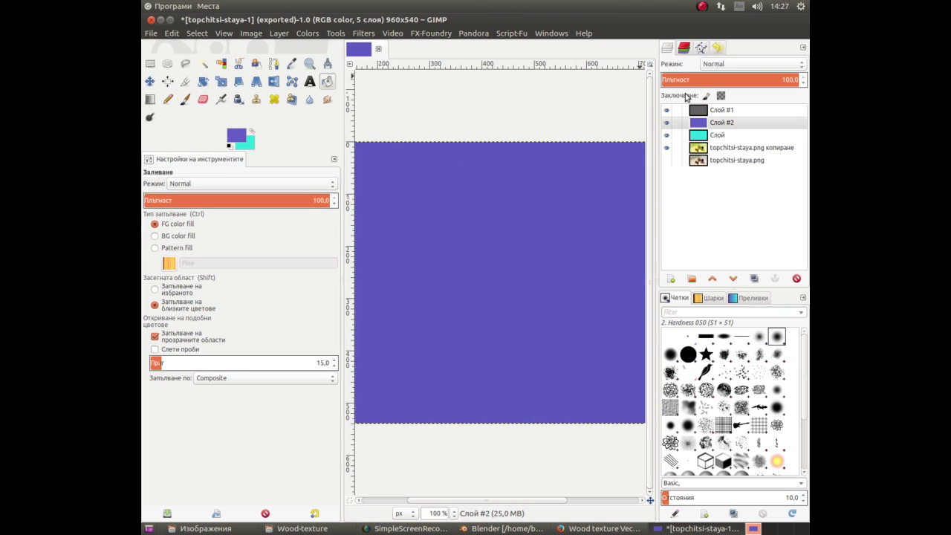
# Try Darken only and Difference blending on Слой #2 at about 46.4 opacity.
pyautogui.click(717, 67)
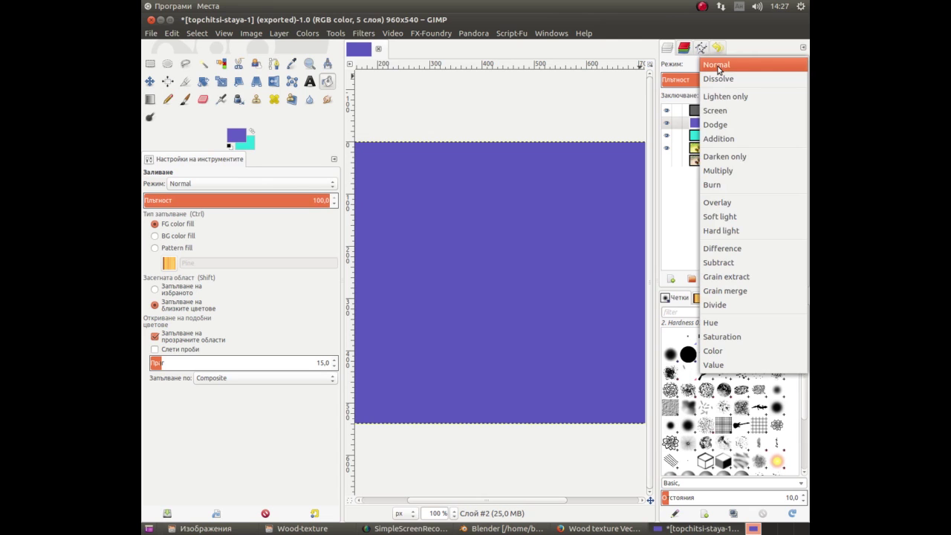
pyautogui.click(719, 155)
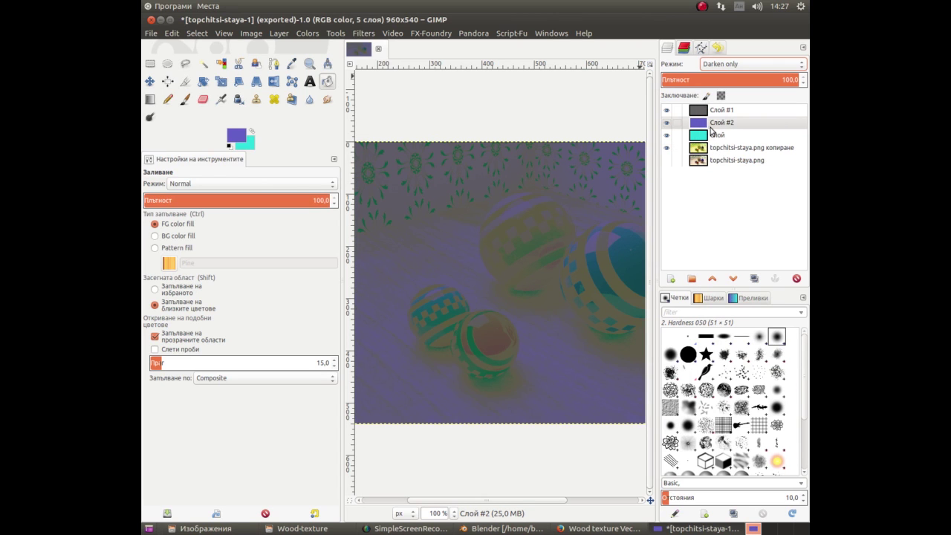
pyautogui.click(725, 80)
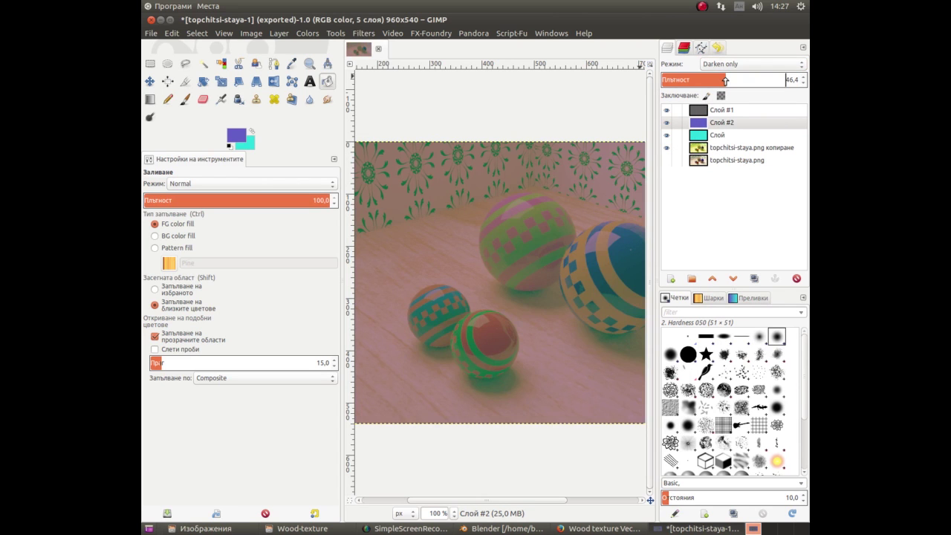
pyautogui.click(722, 64)
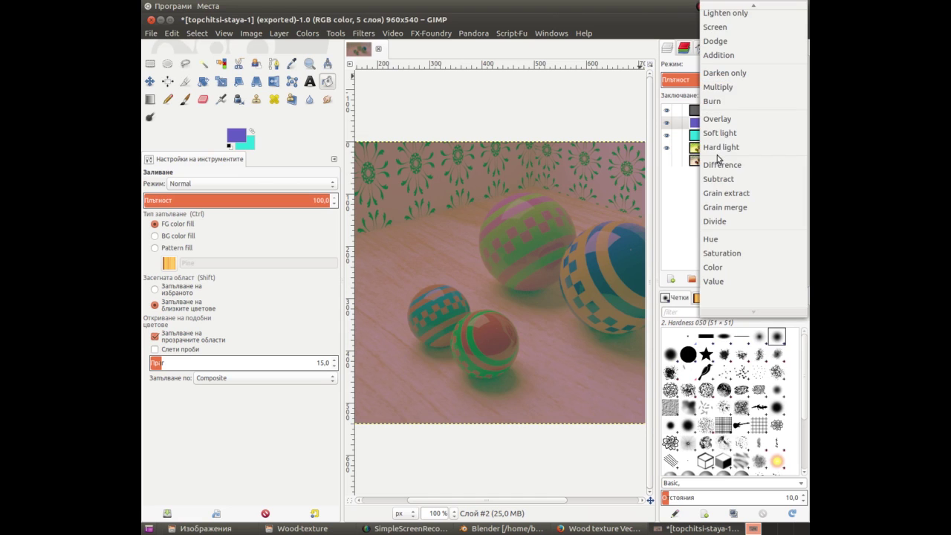
pyautogui.click(718, 163)
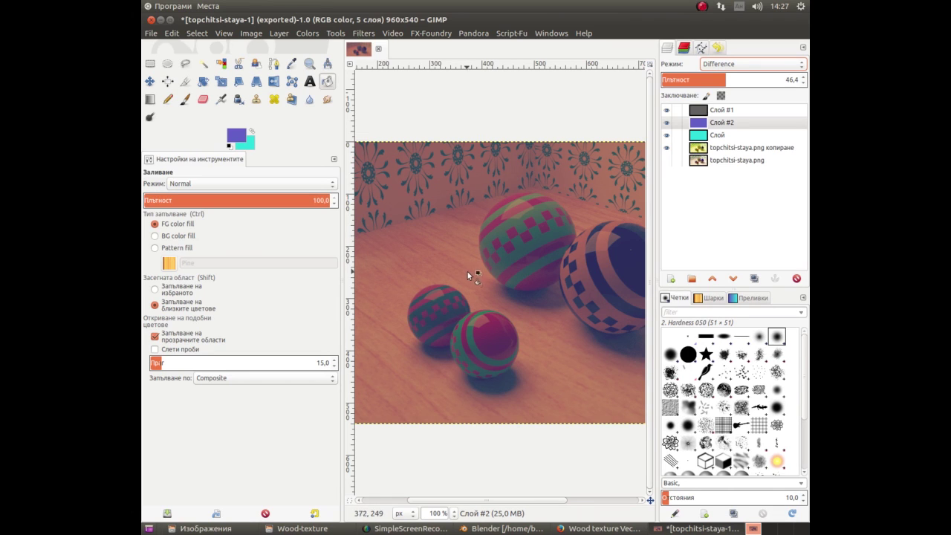
pyautogui.click(673, 249)
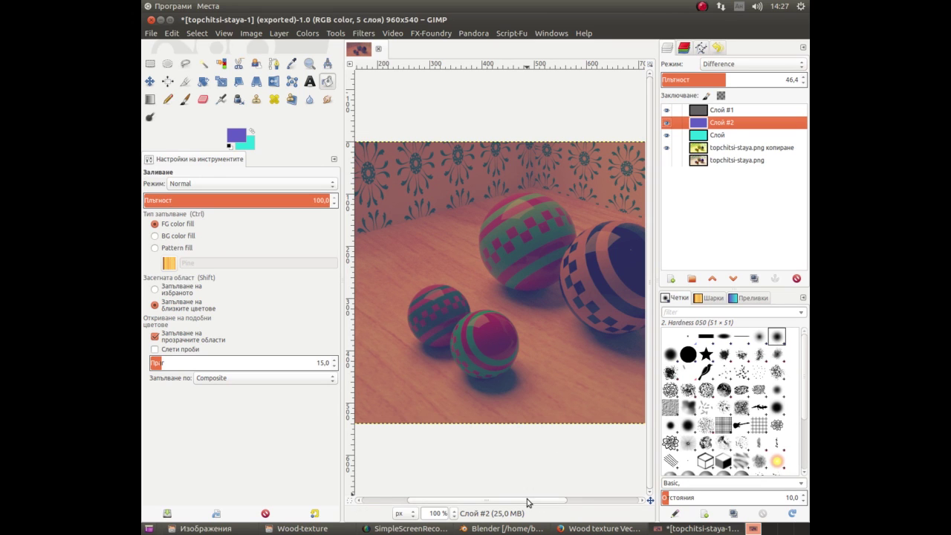
pyautogui.moveTo(527, 503)
pyautogui.mouseDown()
pyautogui.moveTo(599, 503)
pyautogui.moveTo(492, 496)
pyautogui.mouseUp()
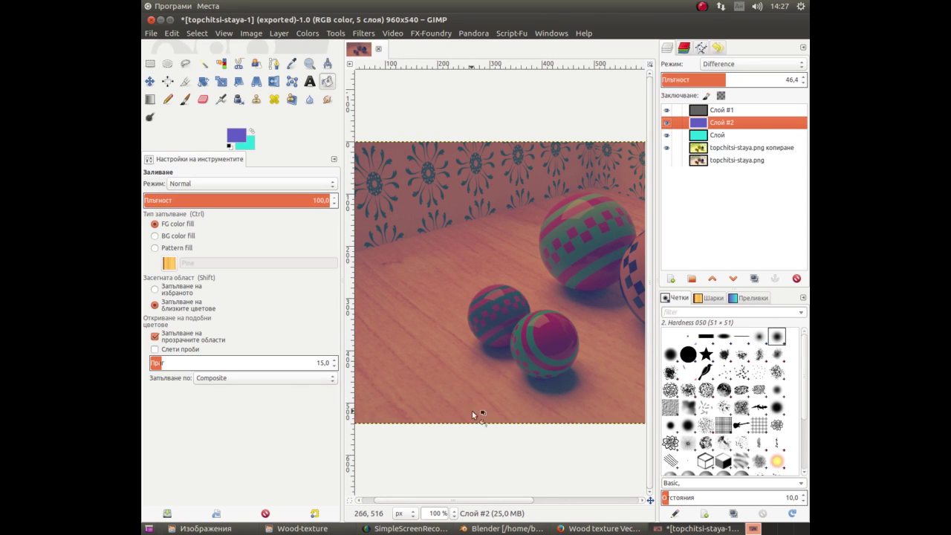
# Refill Слой #2 with magenta cf35ec.
pyautogui.click(237, 135)
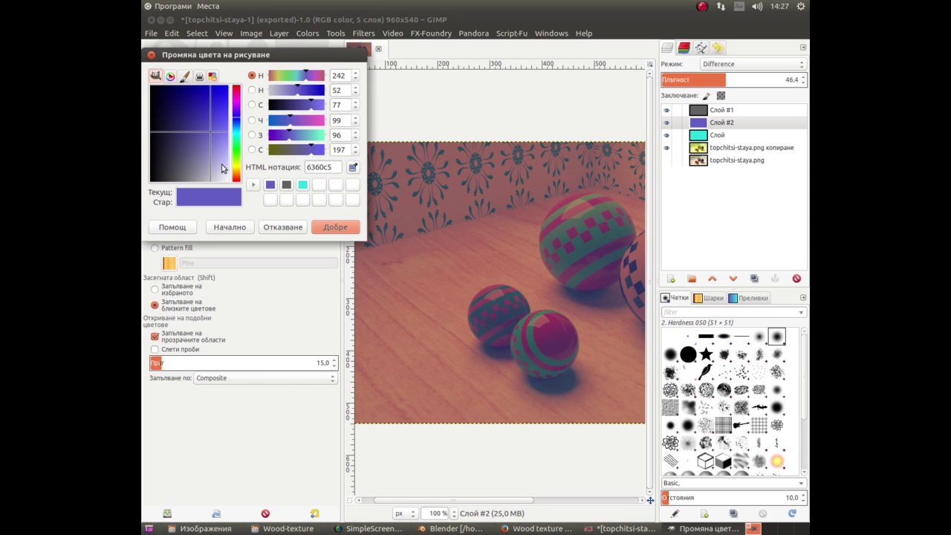
pyautogui.click(223, 168)
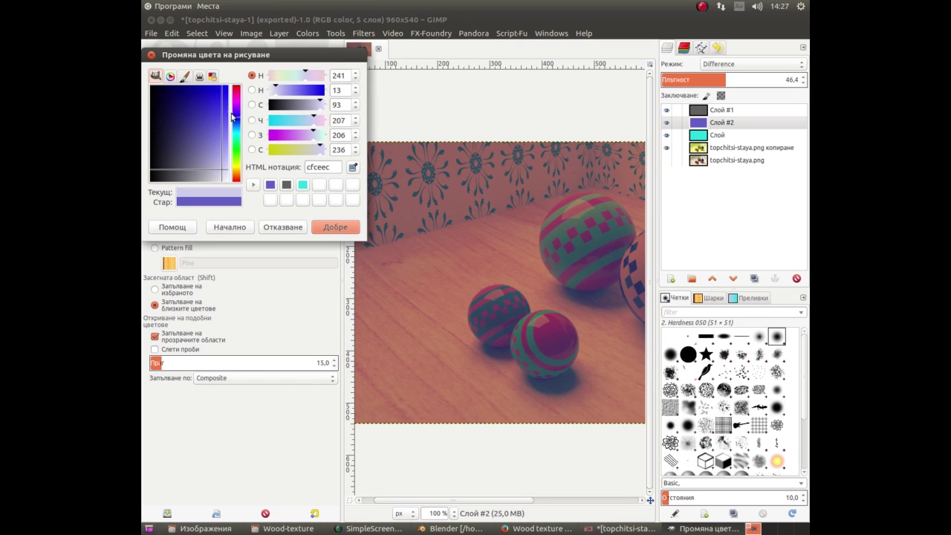
pyautogui.click(280, 139)
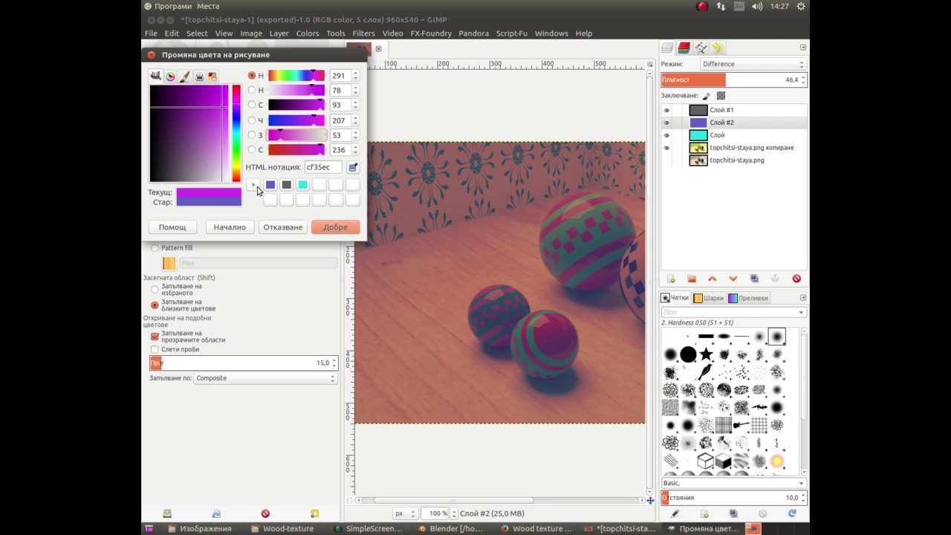
pyautogui.click(336, 227)
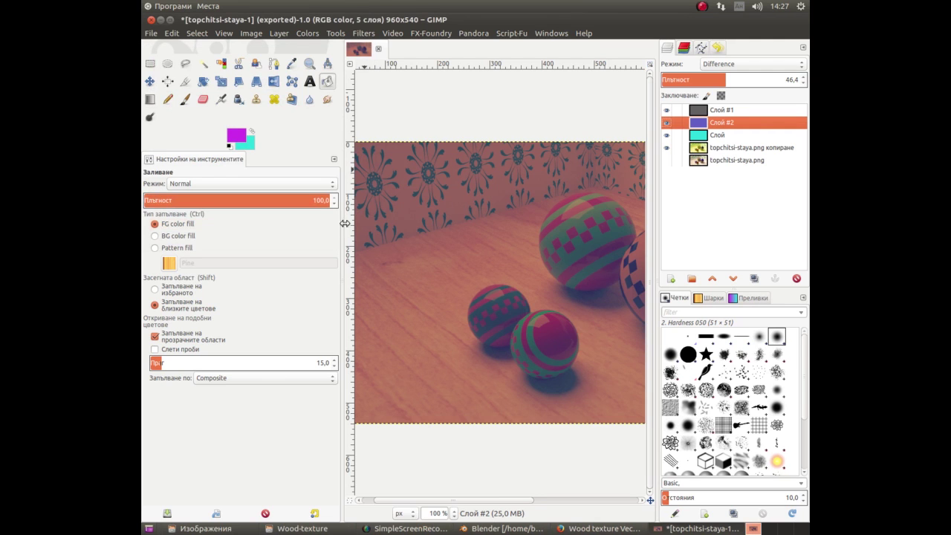
pyautogui.click(421, 213)
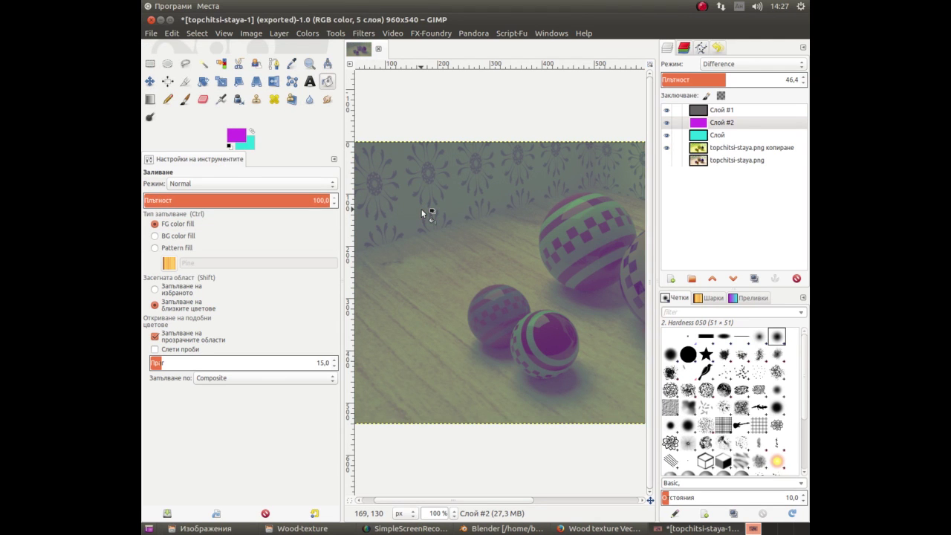
# Try Color, Value, Hue, Grain extract and Subtract blend modes on Слой #2.
pyautogui.click(723, 65)
pyautogui.click(719, 168)
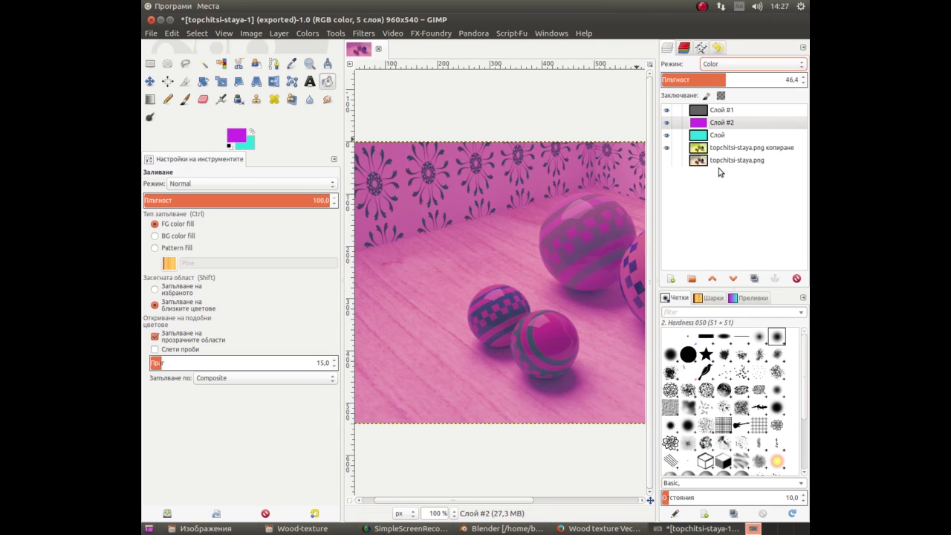
pyautogui.click(729, 65)
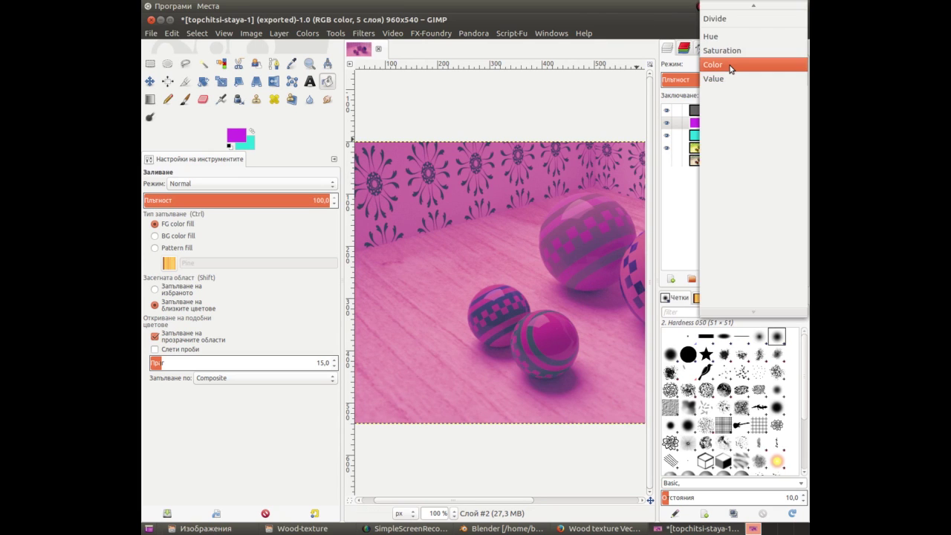
pyautogui.click(731, 79)
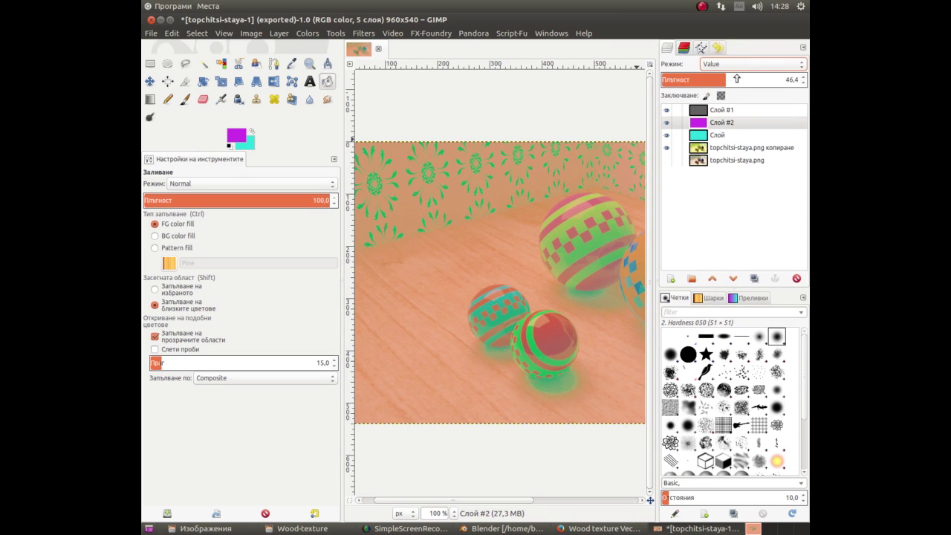
pyautogui.click(743, 68)
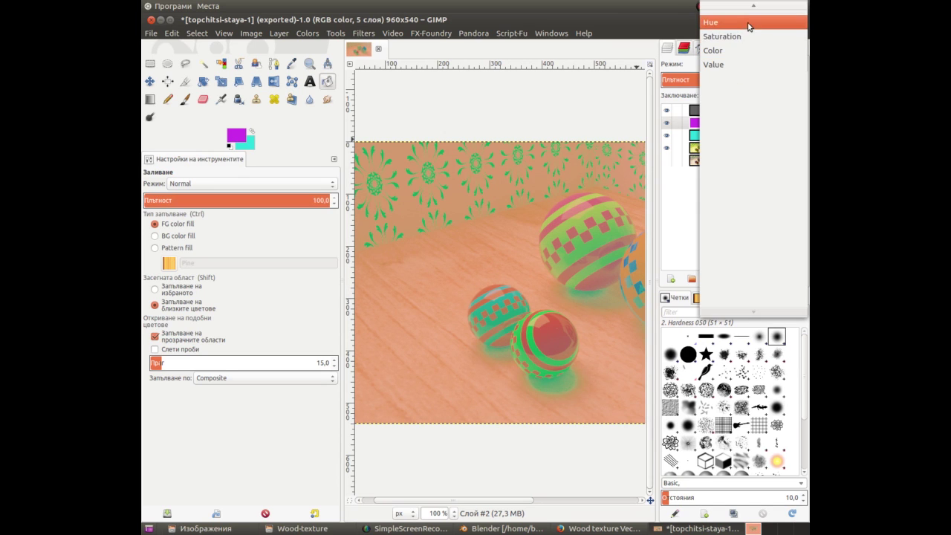
pyautogui.click(748, 27)
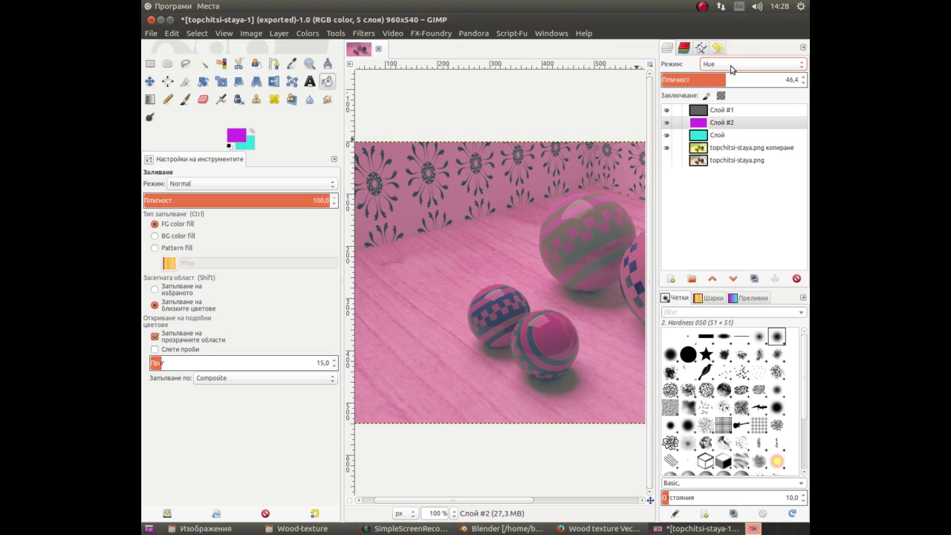
pyautogui.click(731, 72)
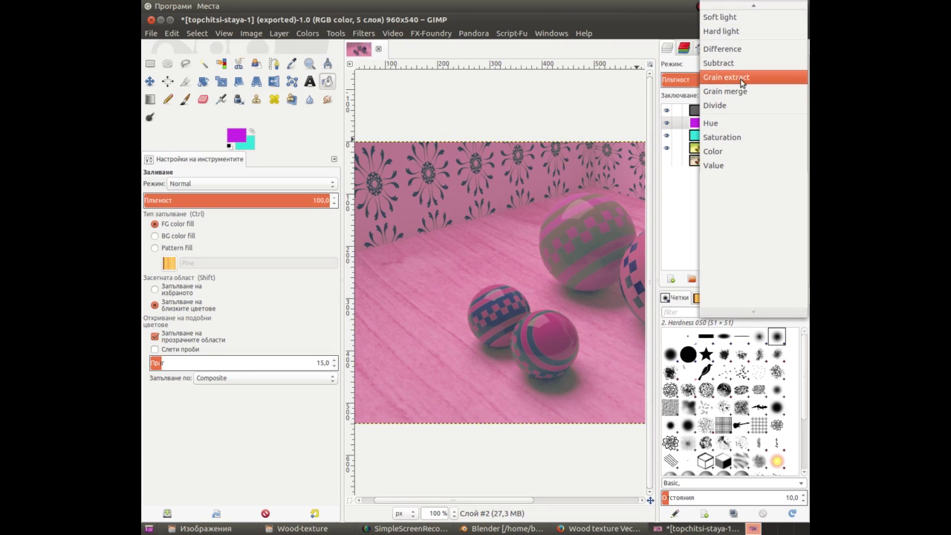
pyautogui.click(741, 84)
pyautogui.click(743, 65)
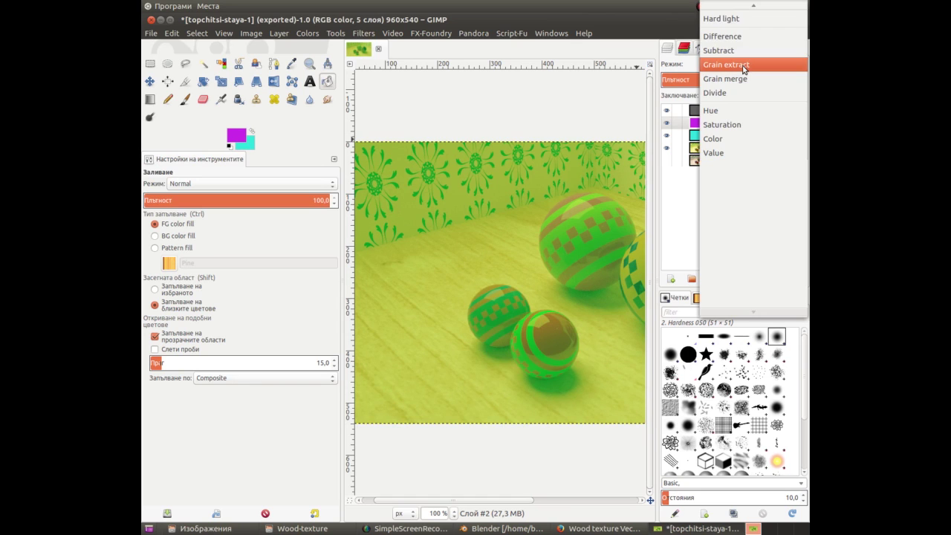
pyautogui.click(745, 49)
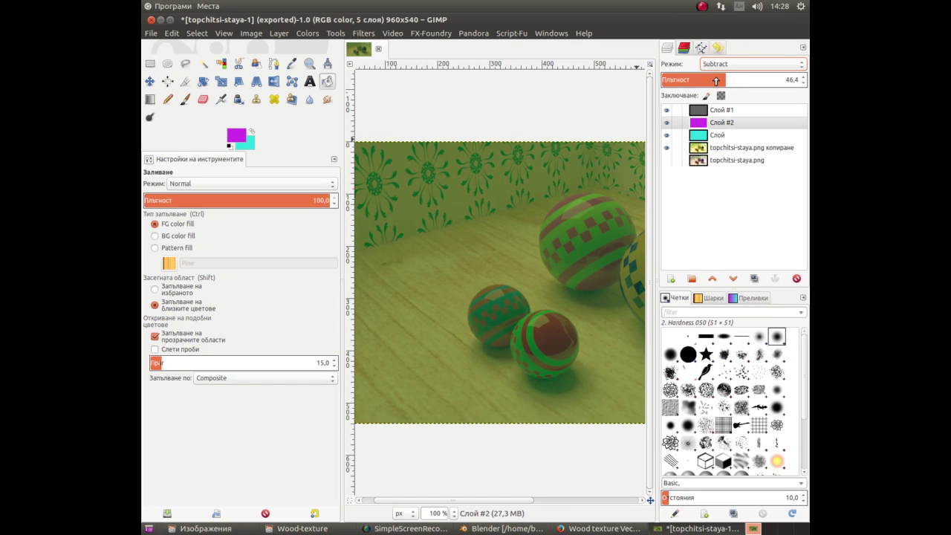
# Cycle through Difference, Hard light and Soft light, settling Слой #2 on Overlay at 3.0 opacity.
pyautogui.click(745, 66)
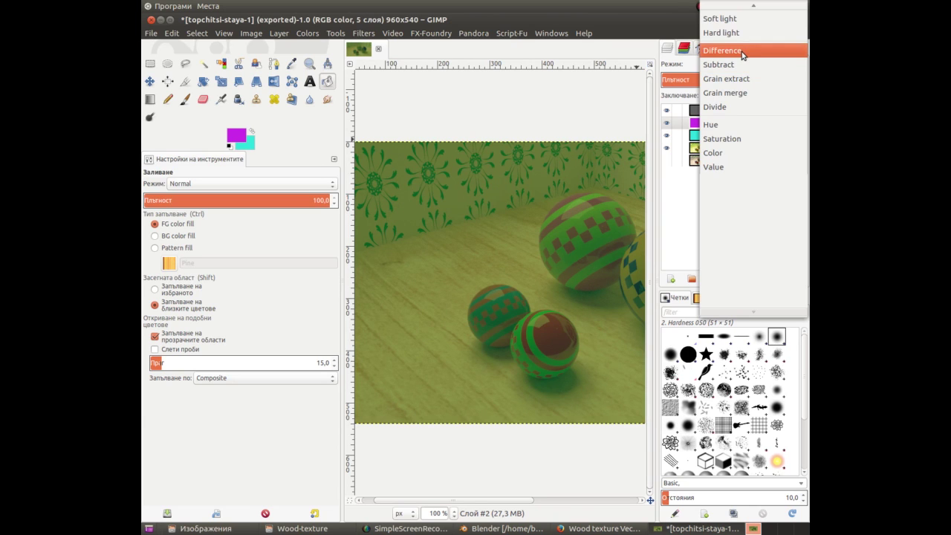
pyautogui.click(741, 52)
pyautogui.click(744, 65)
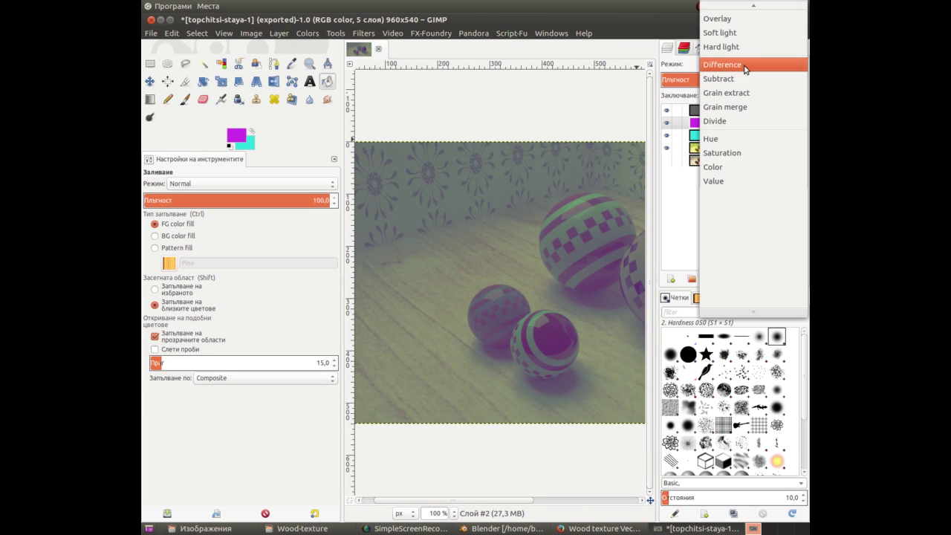
pyautogui.click(746, 48)
pyautogui.click(744, 67)
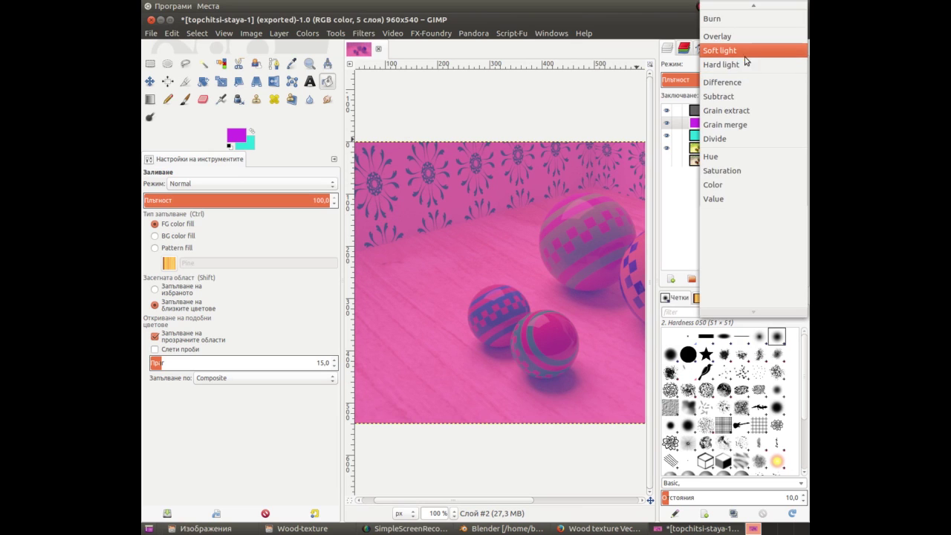
pyautogui.click(745, 50)
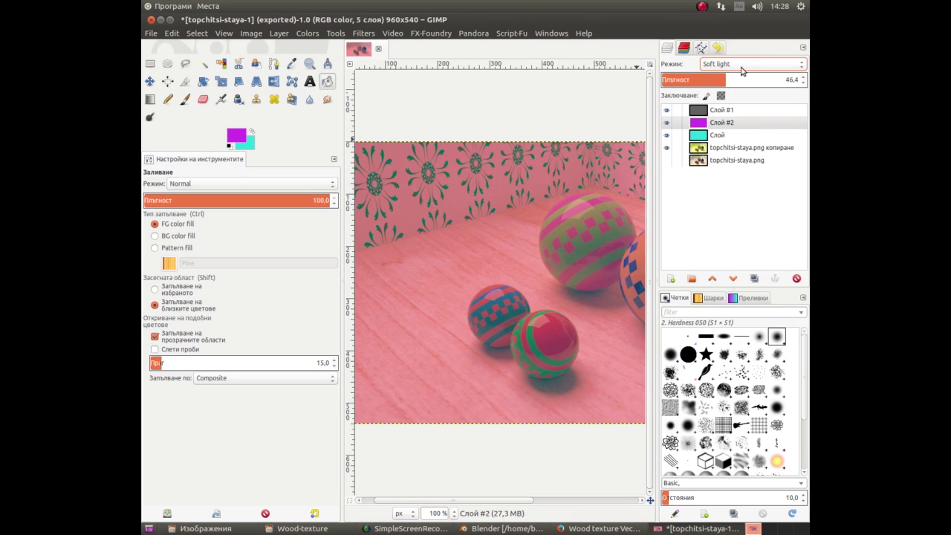
pyautogui.click(742, 66)
pyautogui.click(746, 51)
pyautogui.moveTo(715, 82); pyautogui.dragTo(673, 78)
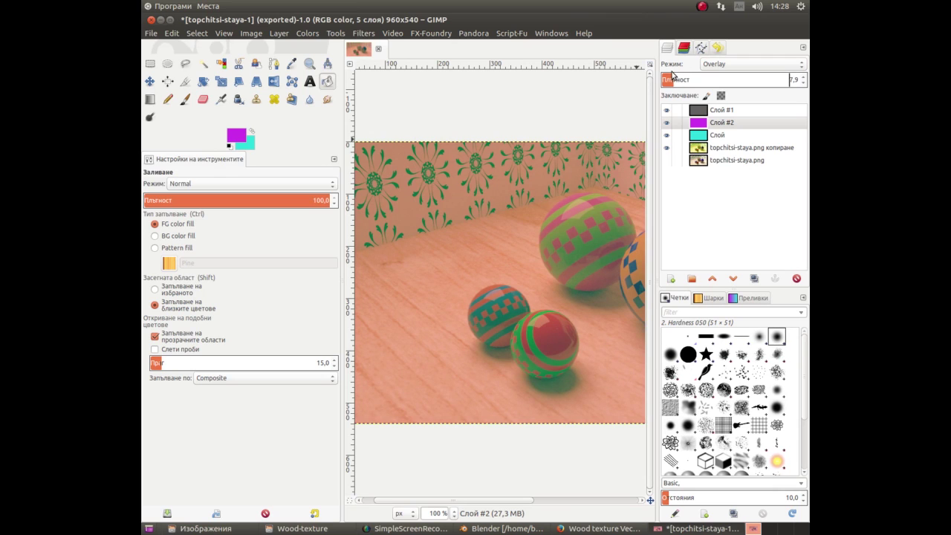
pyautogui.moveTo(672, 72); pyautogui.dragTo(665, 75)
# Refill Слой #2 with the previously used blue-violet 6360c5.
pyautogui.click(238, 137)
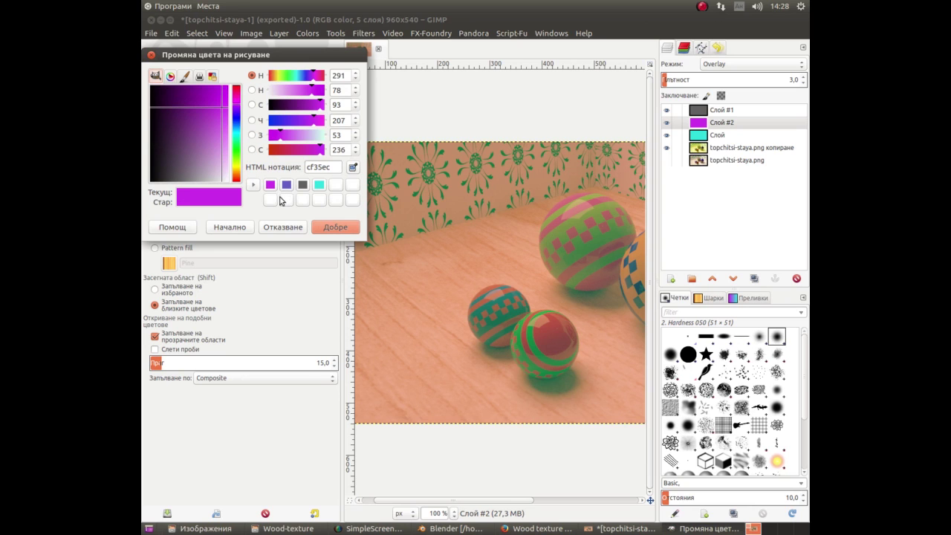
pyautogui.click(288, 185)
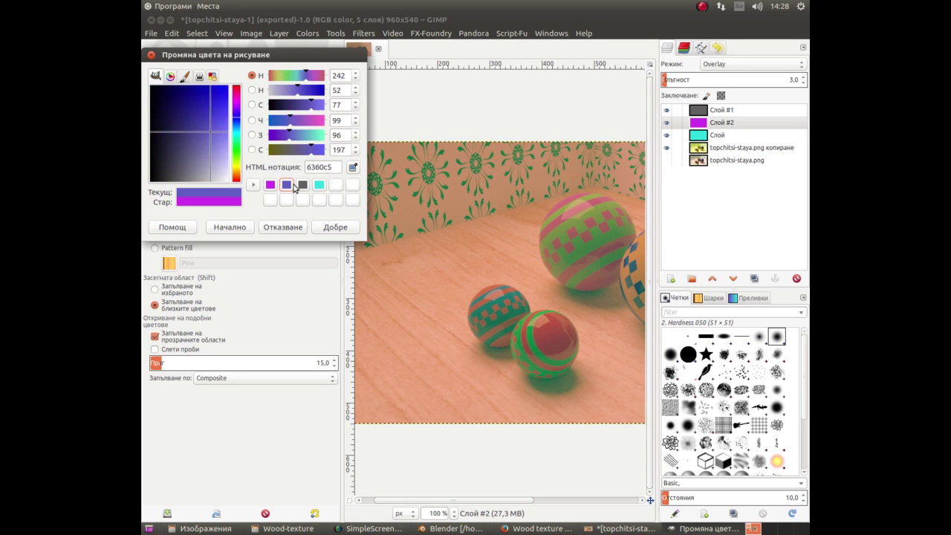
pyautogui.click(337, 227)
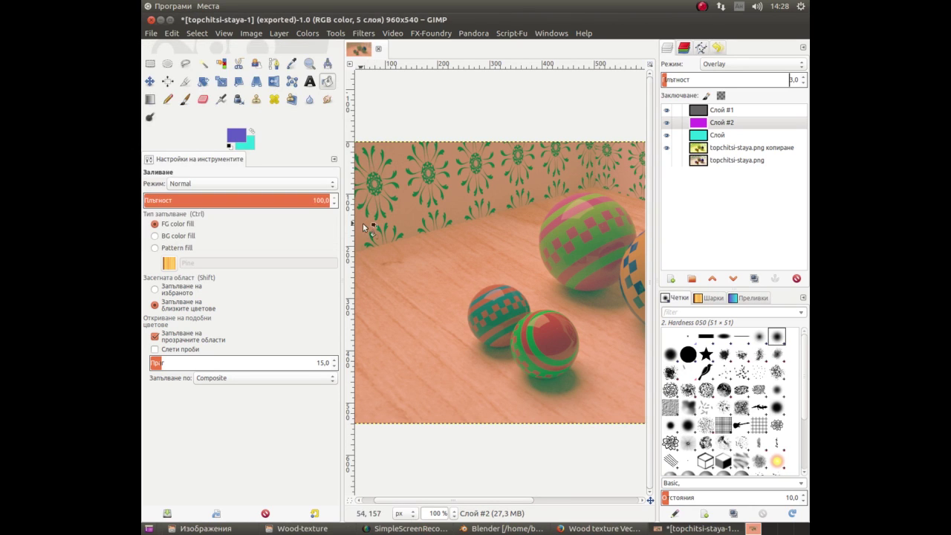
pyautogui.click(411, 217)
# Set Слой #2 to Difference mode and bring its opacity to about 15.8.
pyautogui.click(720, 67)
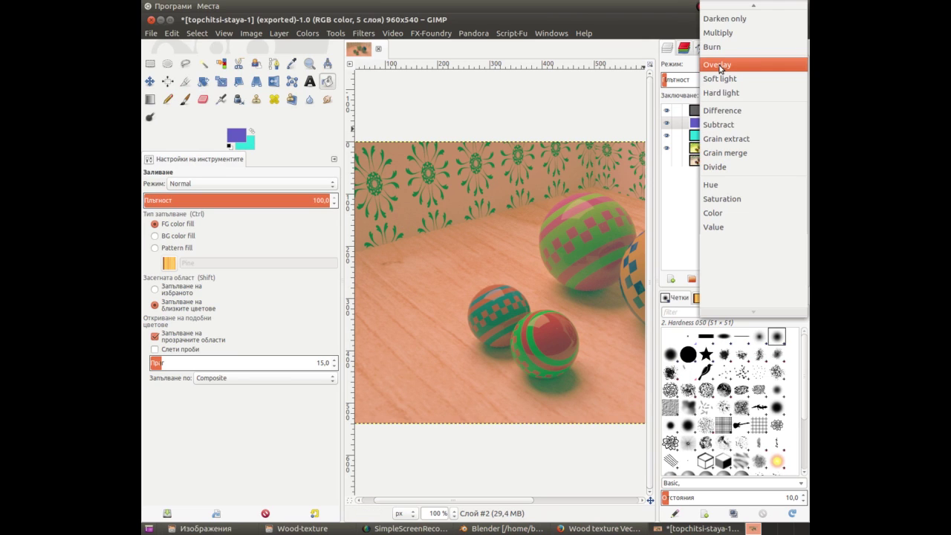
pyautogui.click(719, 110)
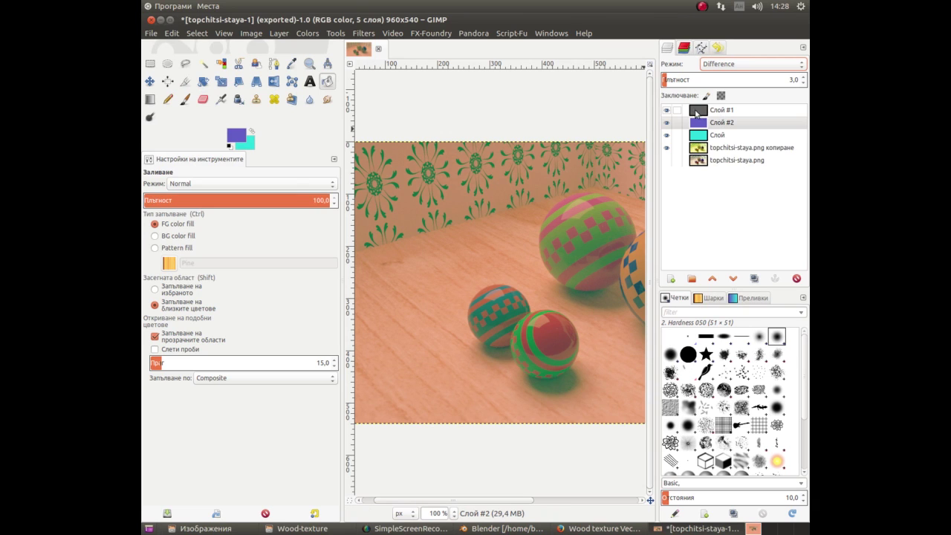
pyautogui.moveTo(678, 81)
pyautogui.mouseDown()
pyautogui.moveTo(722, 95)
pyautogui.moveTo(704, 89)
pyautogui.mouseUp()
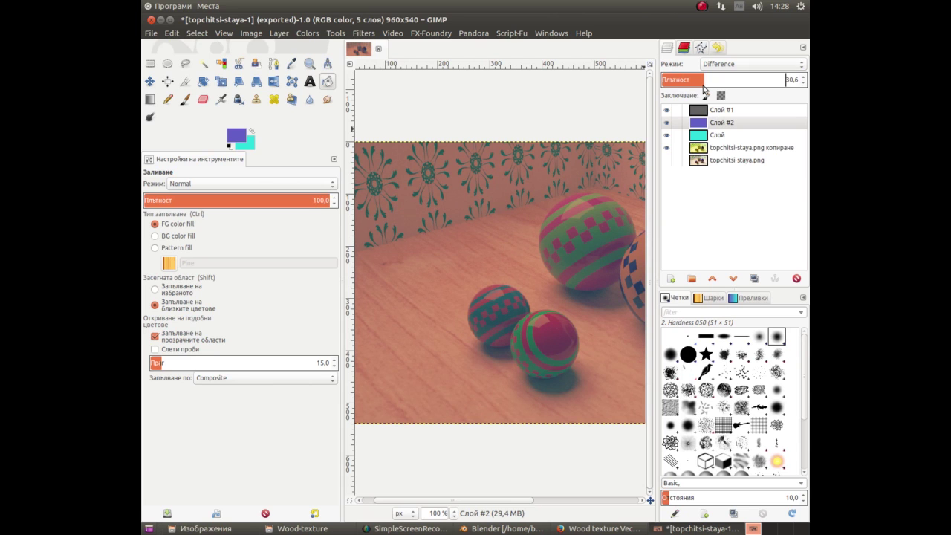
pyautogui.moveTo(704, 89)
pyautogui.mouseDown()
pyautogui.moveTo(709, 94)
pyautogui.moveTo(684, 88)
pyautogui.mouseUp()
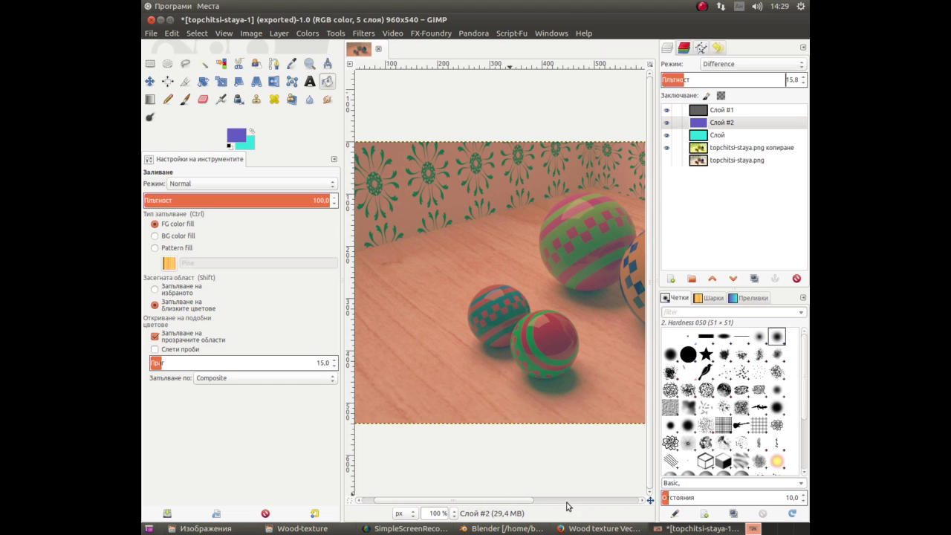
pyautogui.moveTo(520, 501); pyautogui.dragTo(595, 502)
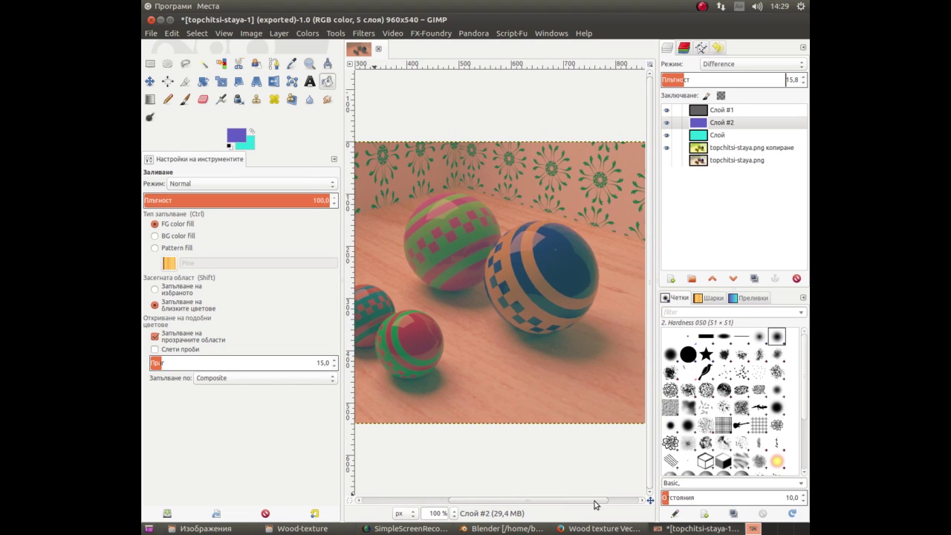
pyautogui.moveTo(595, 501); pyautogui.dragTo(539, 492)
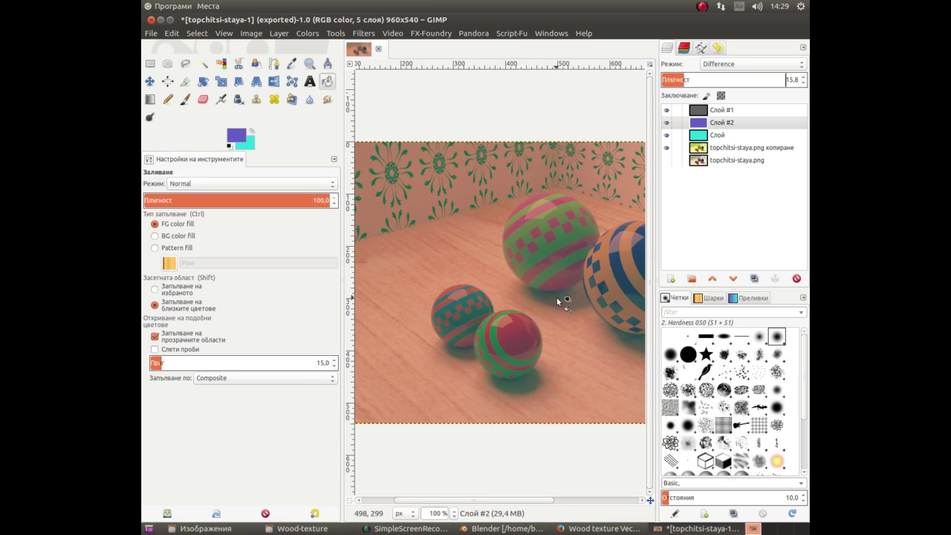
pyautogui.click(668, 161)
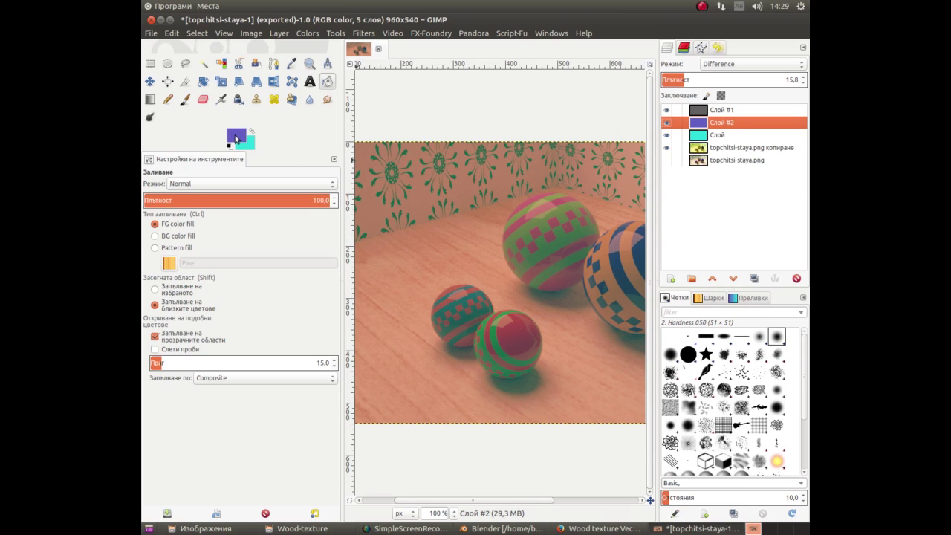
# Fill Слой #2 with orange-brown c5965f and set its blend mode to Divide.
pyautogui.click(237, 136)
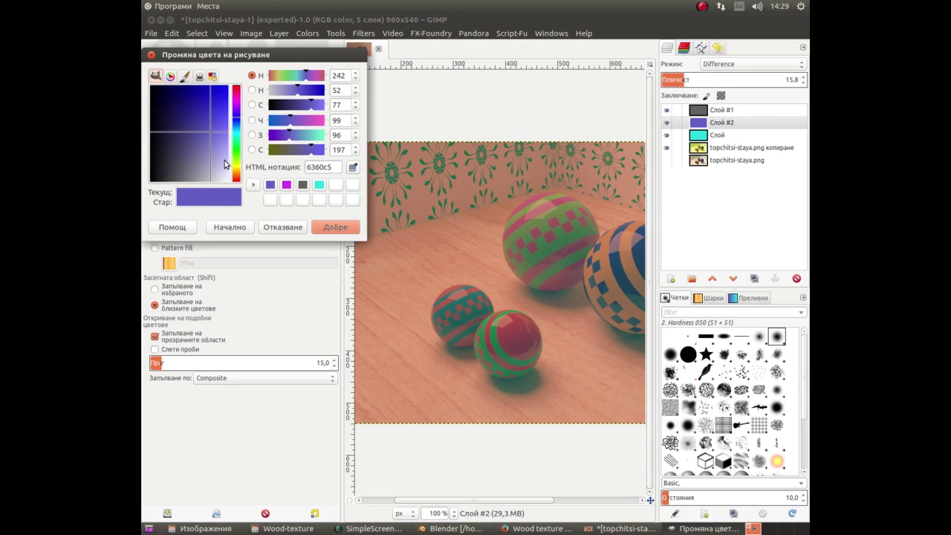
pyautogui.click(238, 175)
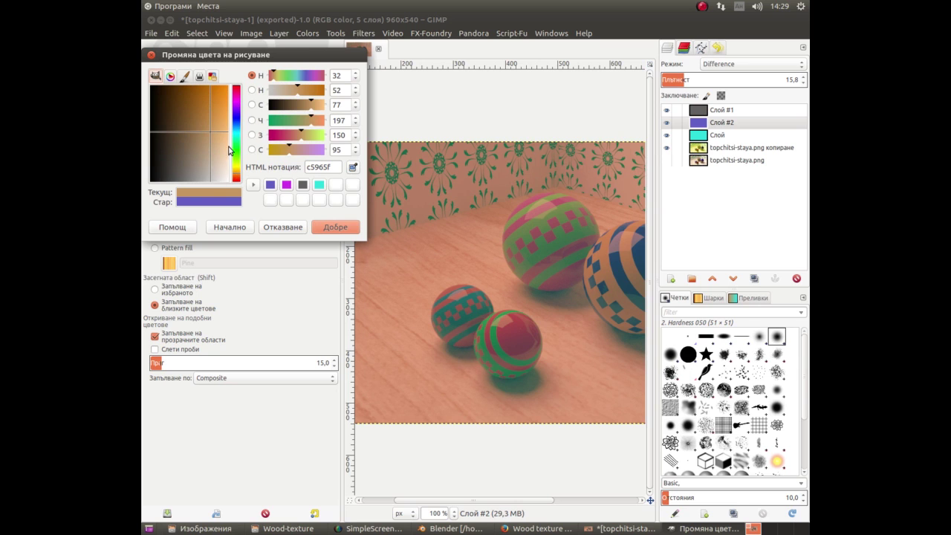
pyautogui.click(341, 230)
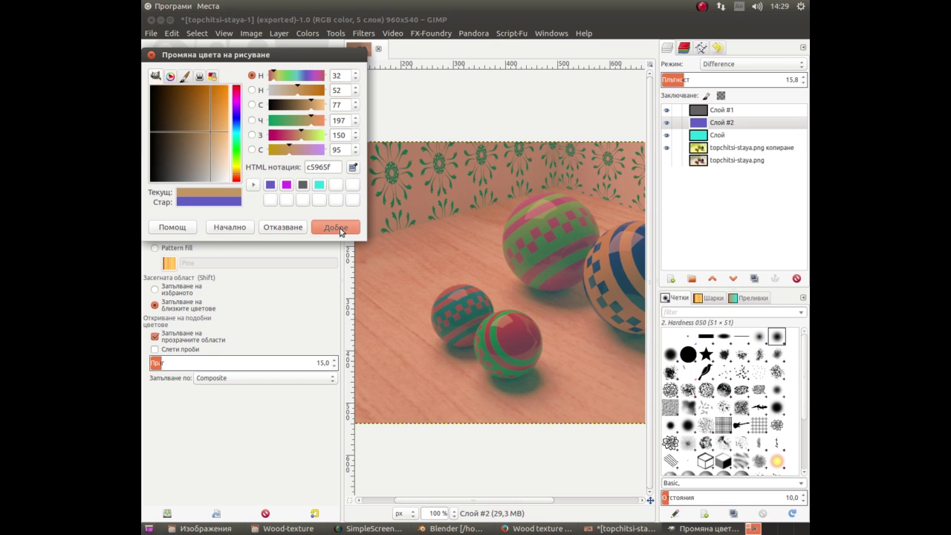
pyautogui.click(468, 211)
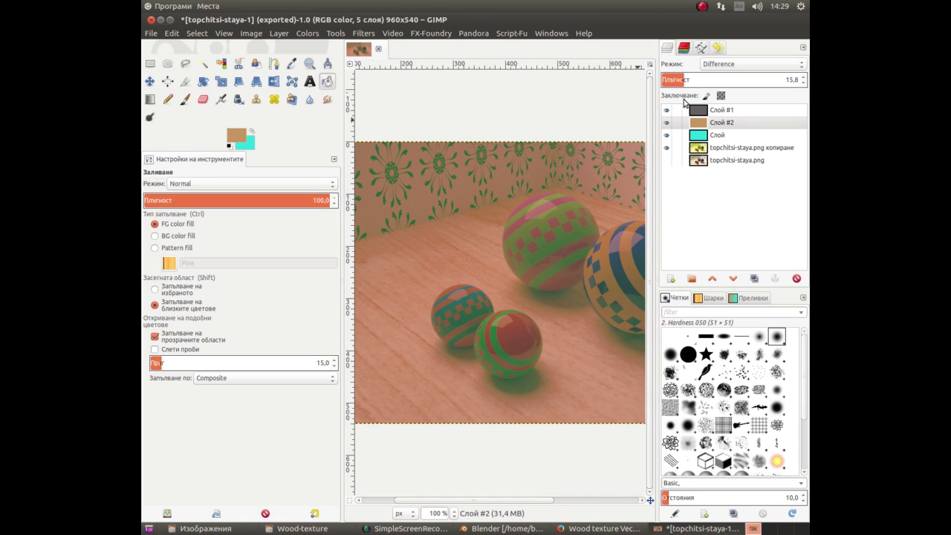
pyautogui.click(724, 65)
pyautogui.click(729, 121)
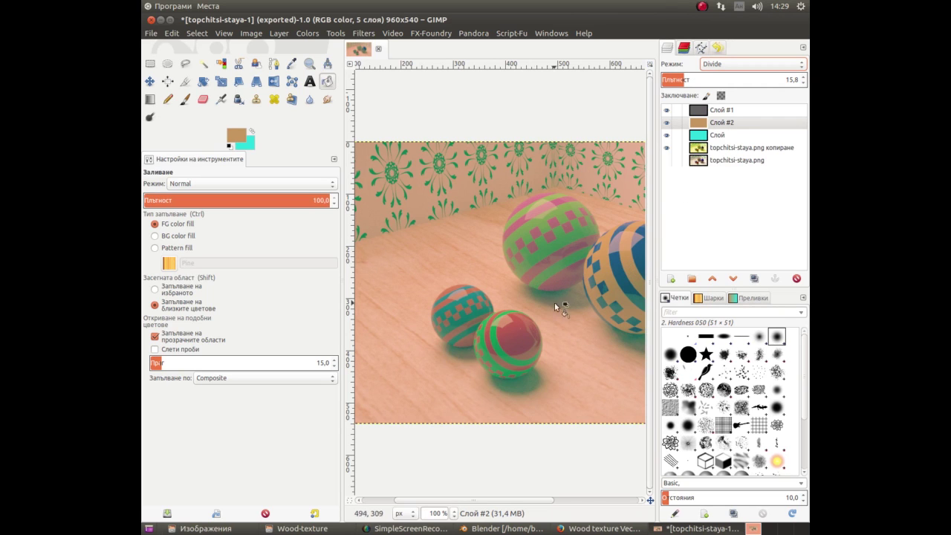
pyautogui.moveTo(513, 503)
pyautogui.mouseDown()
pyautogui.moveTo(583, 524)
pyautogui.moveTo(562, 513)
pyautogui.mouseUp()
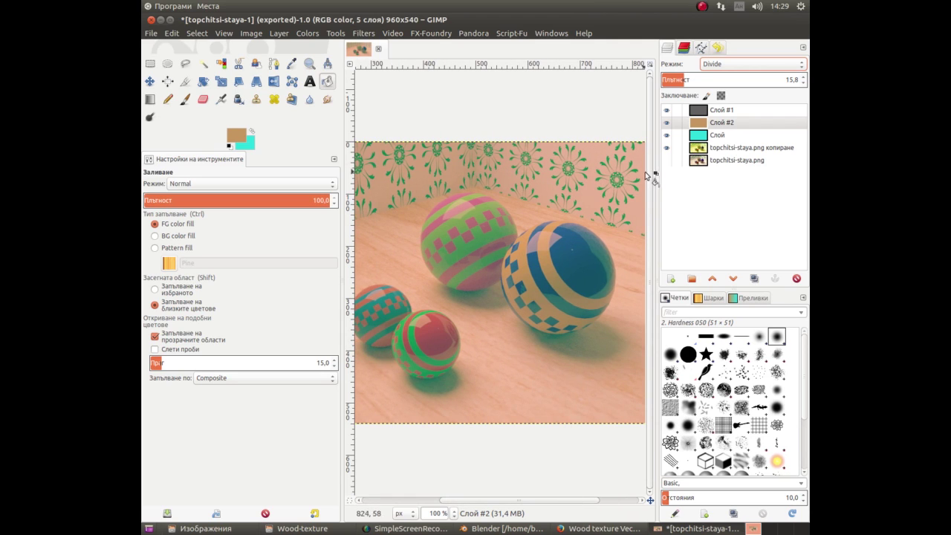
# Change the foreground colour to bright sky blue 0294fd.
pyautogui.click(241, 135)
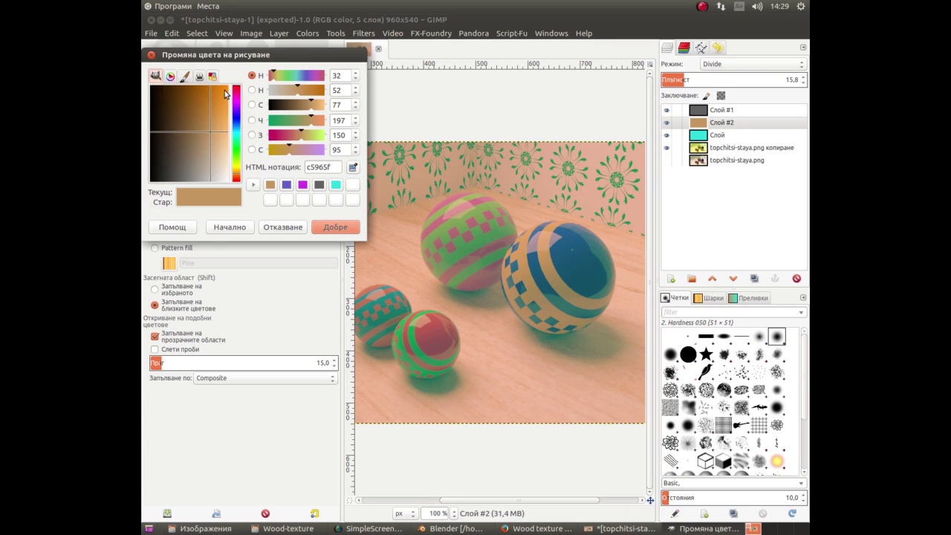
pyautogui.click(235, 121)
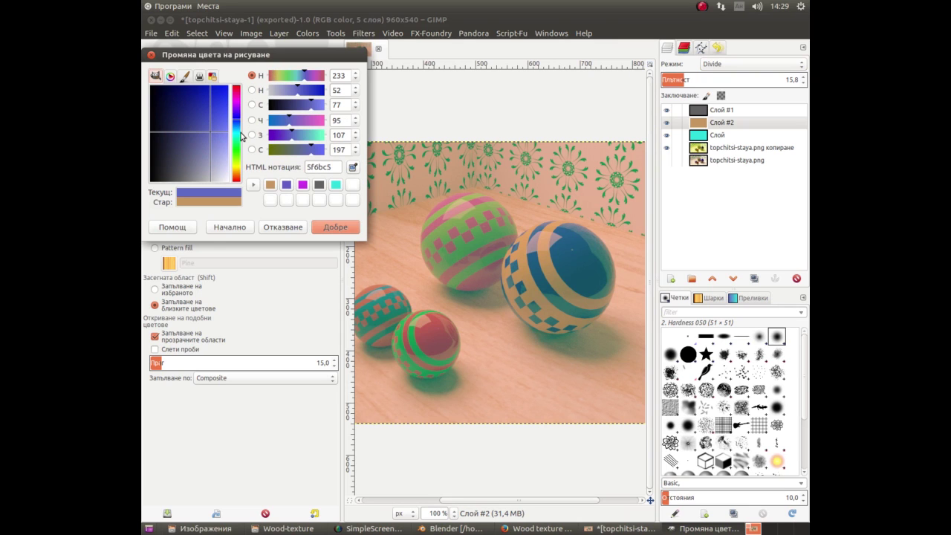
pyautogui.click(238, 130)
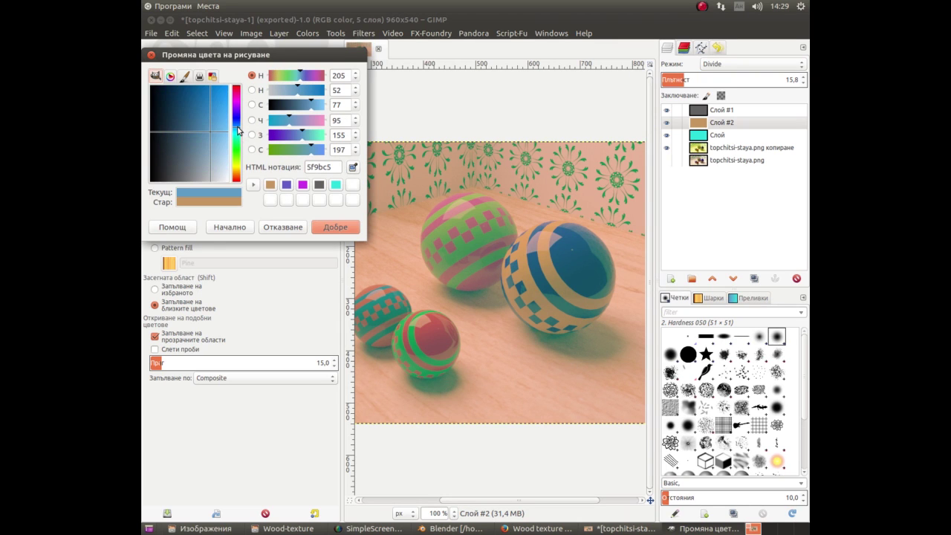
pyautogui.moveTo(212, 123); pyautogui.dragTo(228, 134)
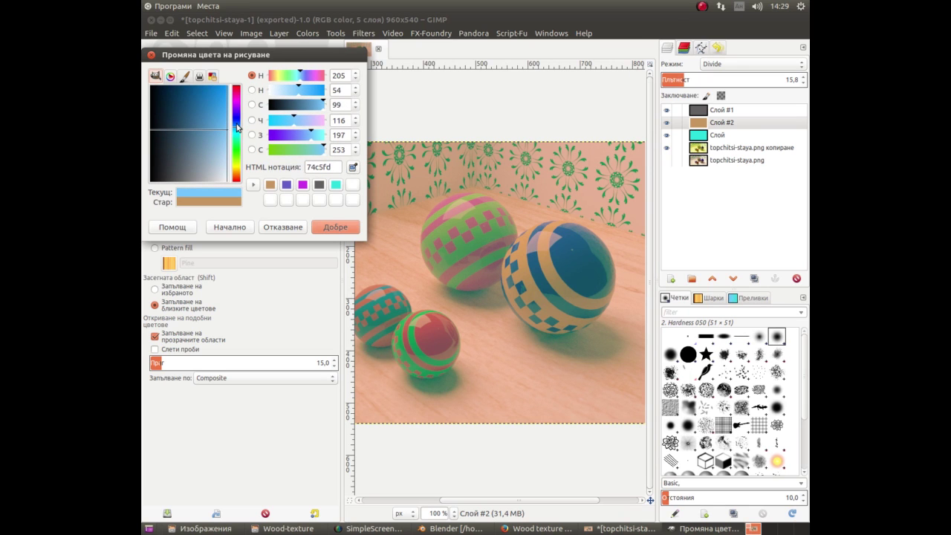
pyautogui.click(238, 132)
pyautogui.moveTo(239, 133)
pyautogui.mouseDown()
pyautogui.moveTo(240, 108)
pyautogui.moveTo(239, 128)
pyautogui.moveTo(268, 120)
pyautogui.mouseUp()
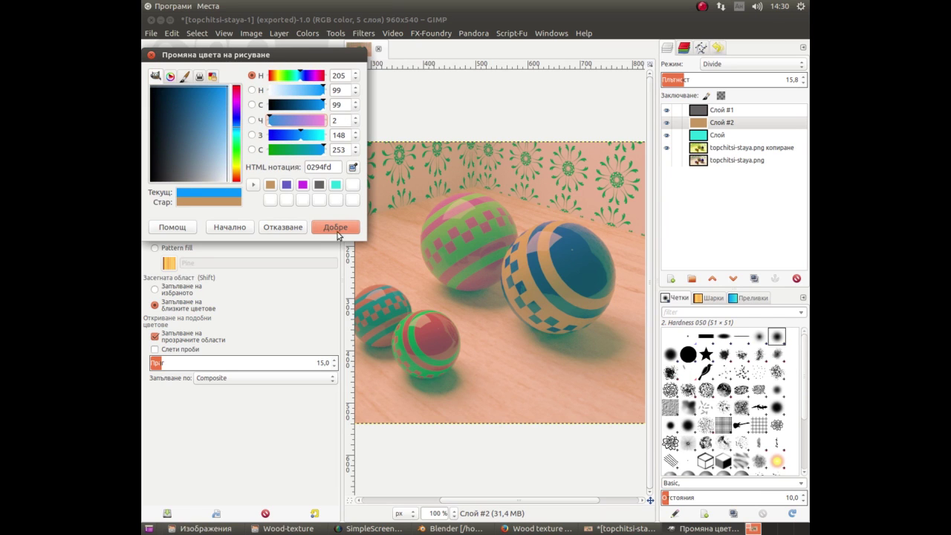
pyautogui.click(342, 231)
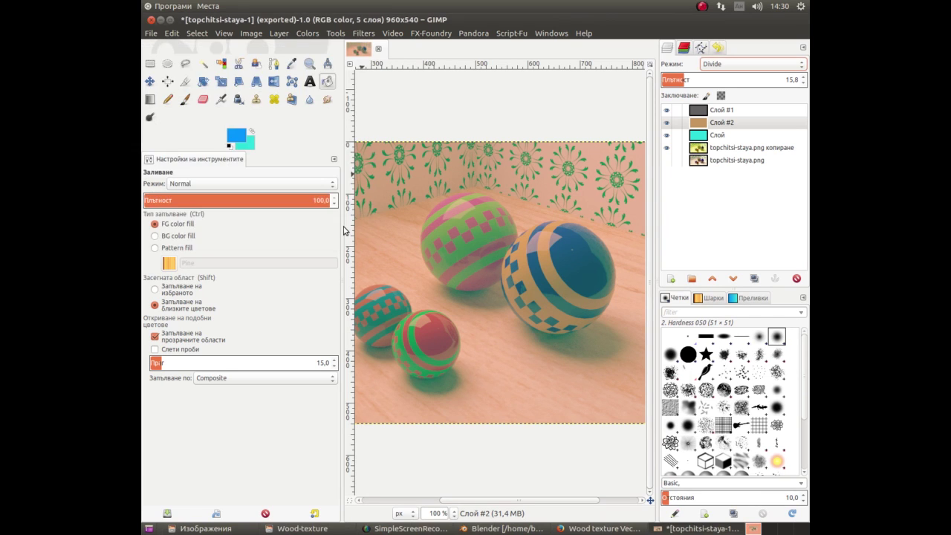
pyautogui.click(417, 187)
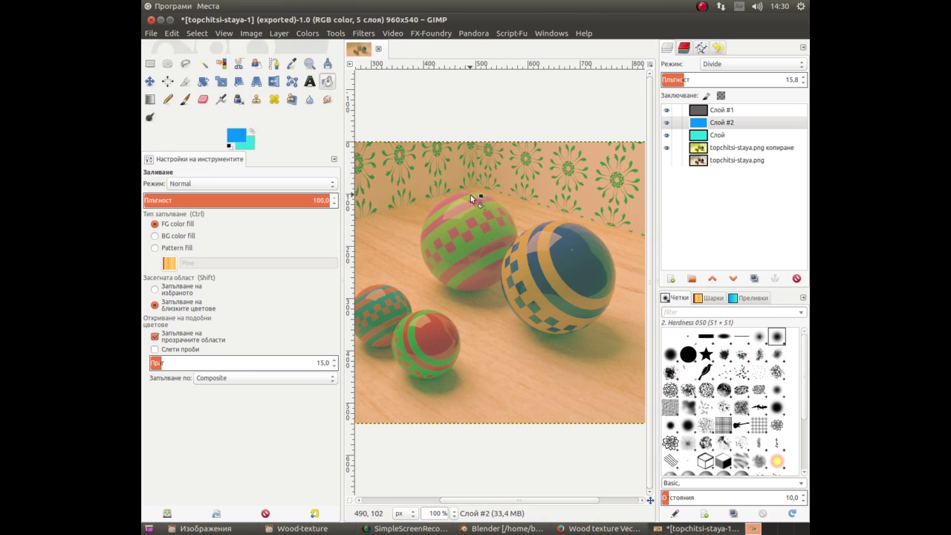
pyautogui.click(668, 124)
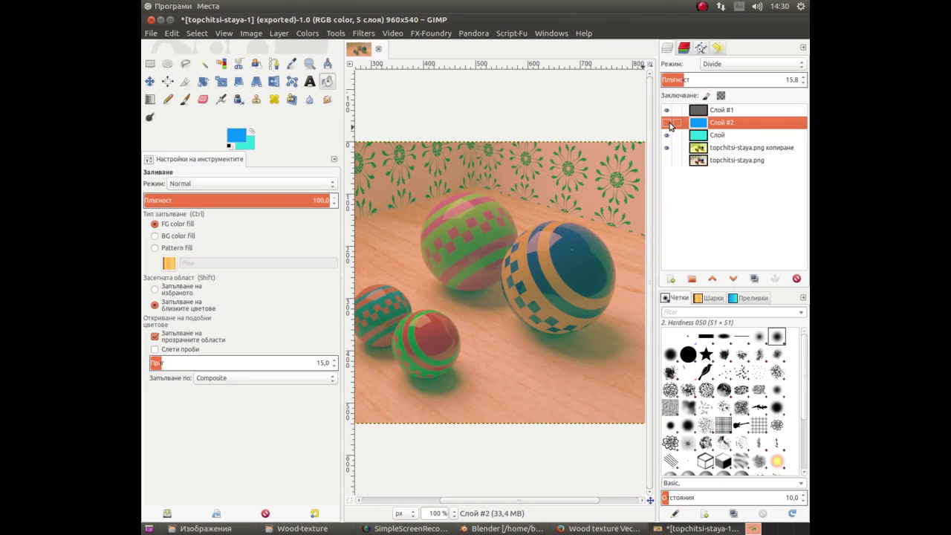
pyautogui.click(667, 135)
pyautogui.click(667, 136)
pyautogui.click(668, 136)
pyautogui.click(668, 124)
pyautogui.click(668, 124)
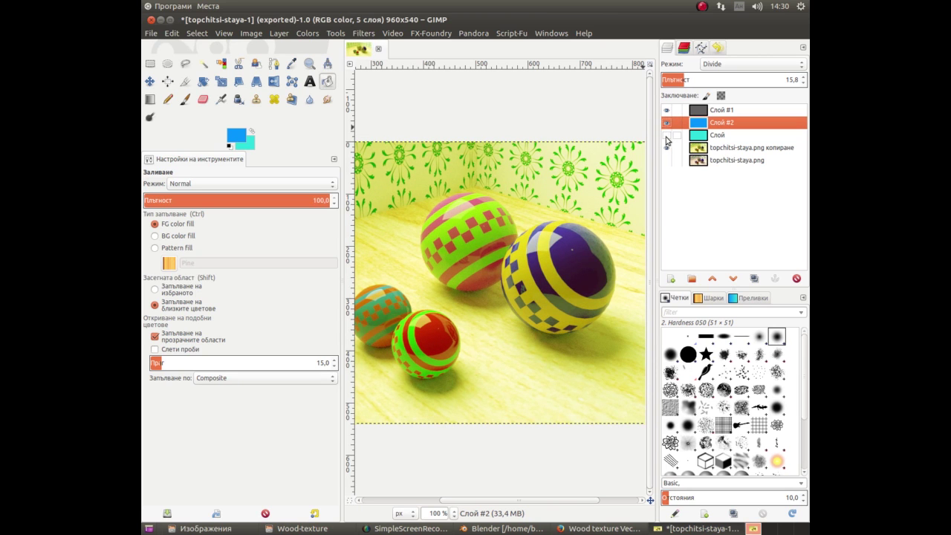
pyautogui.click(666, 136)
pyautogui.click(667, 137)
pyautogui.click(667, 137)
pyautogui.click(667, 136)
pyautogui.click(667, 137)
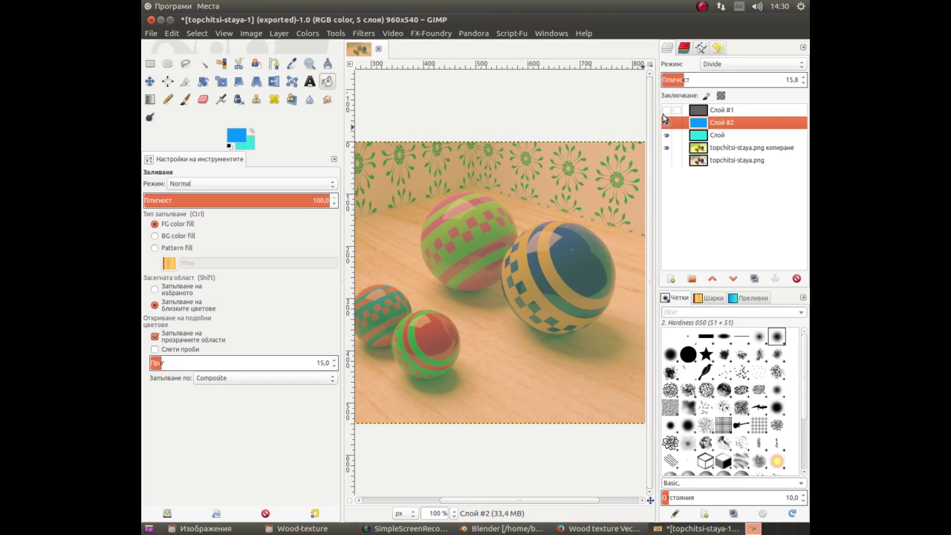
pyautogui.click(700, 113)
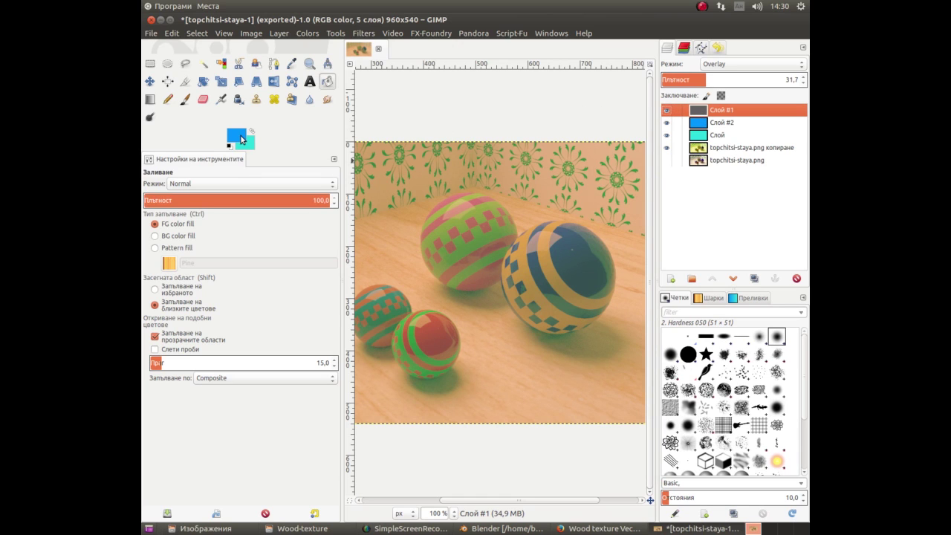
# Set the foreground colour to light grey f5f5f5.
pyautogui.click(240, 138)
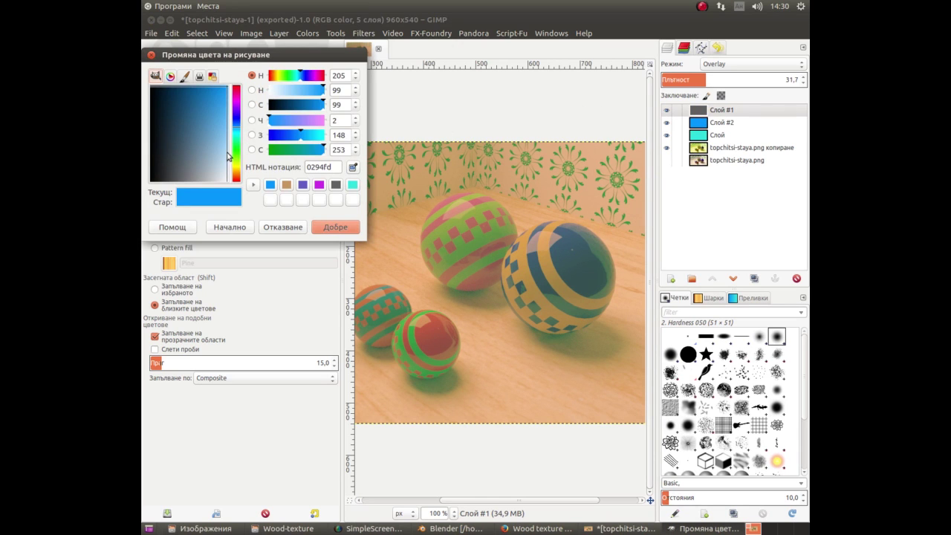
pyautogui.click(227, 154)
pyautogui.moveTo(227, 154); pyautogui.dragTo(245, 191)
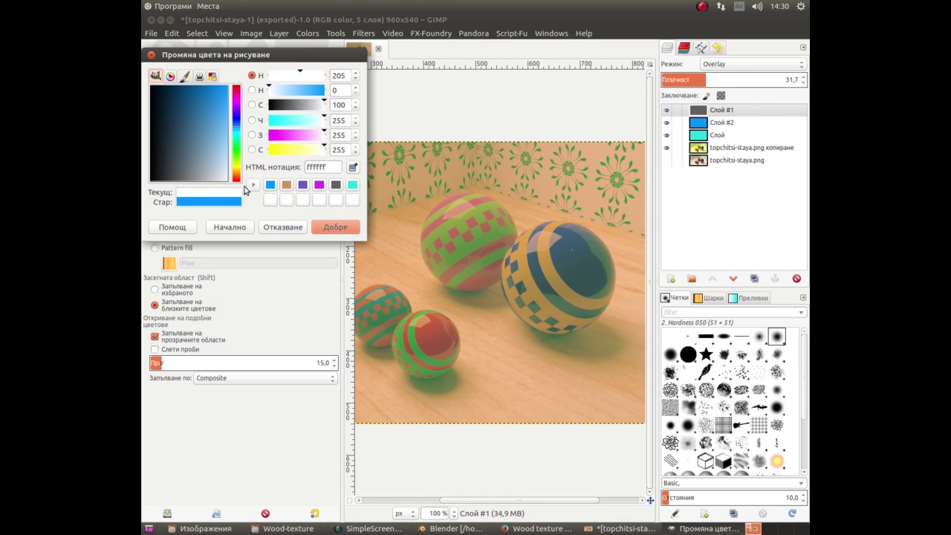
pyautogui.click(338, 228)
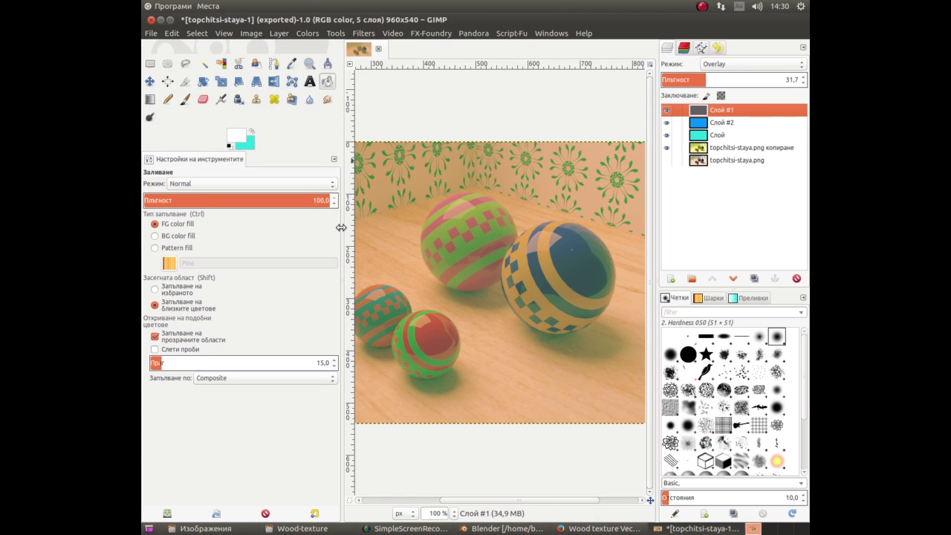
pyautogui.click(236, 136)
pyautogui.doubleClick(321, 169)
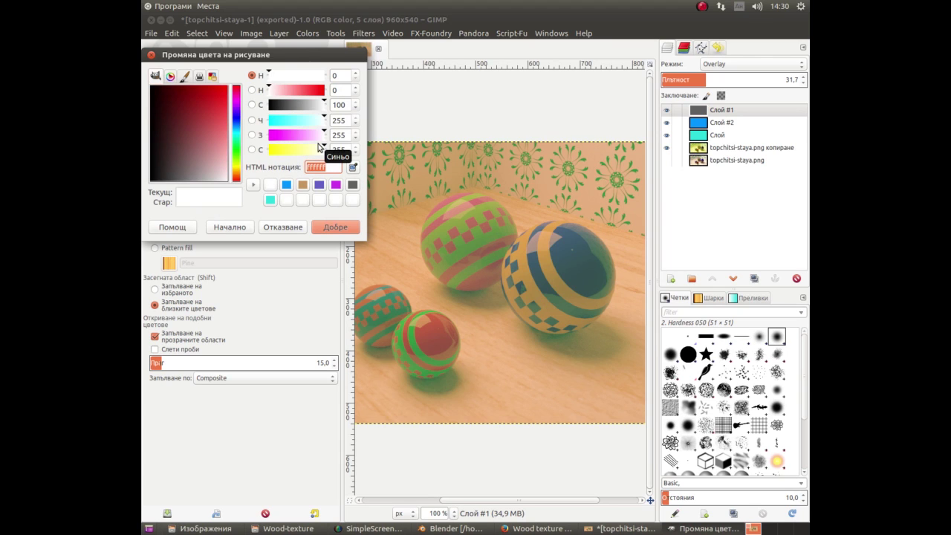
pyautogui.write('f5')
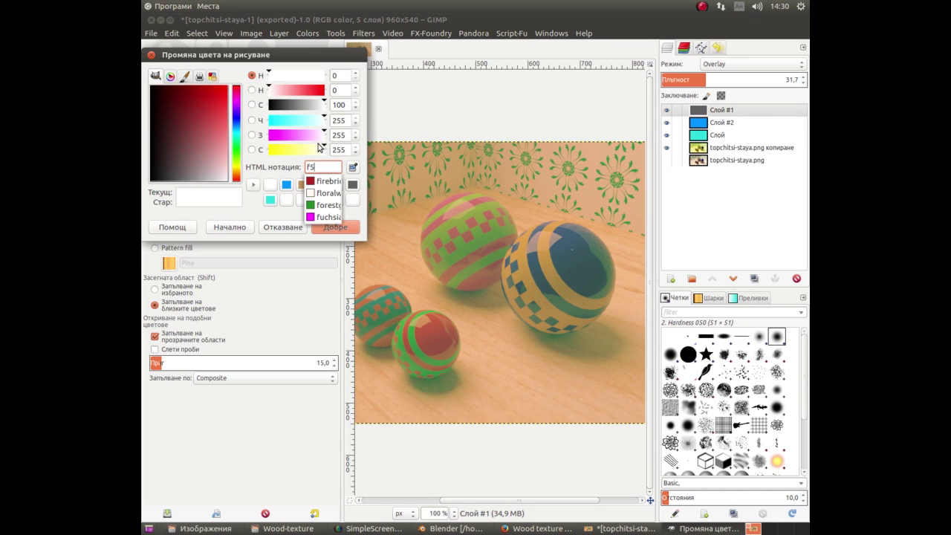
pyautogui.write('f5f5')
pyautogui.press('Return')
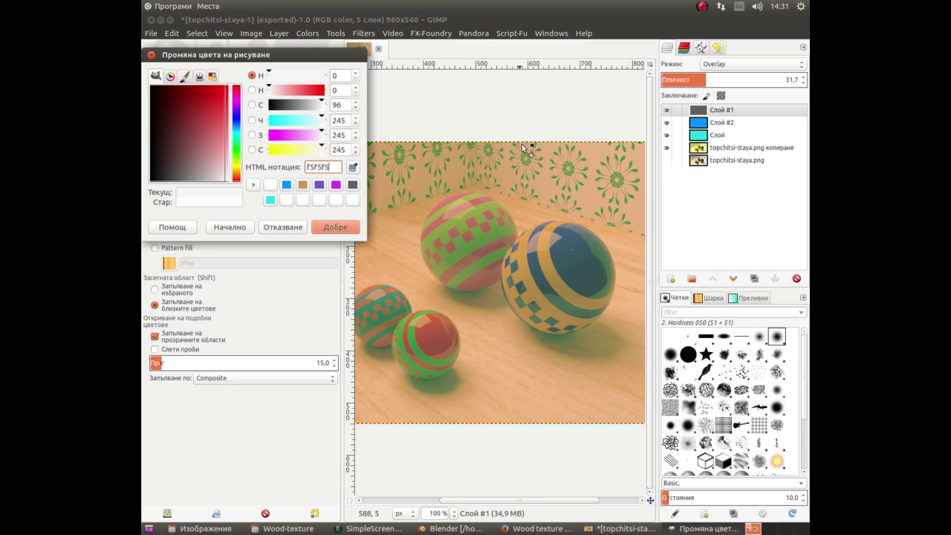
# Create layer Слой #3, fill it with the grey, and blend it in Overlay mode.
pyautogui.click(672, 281)
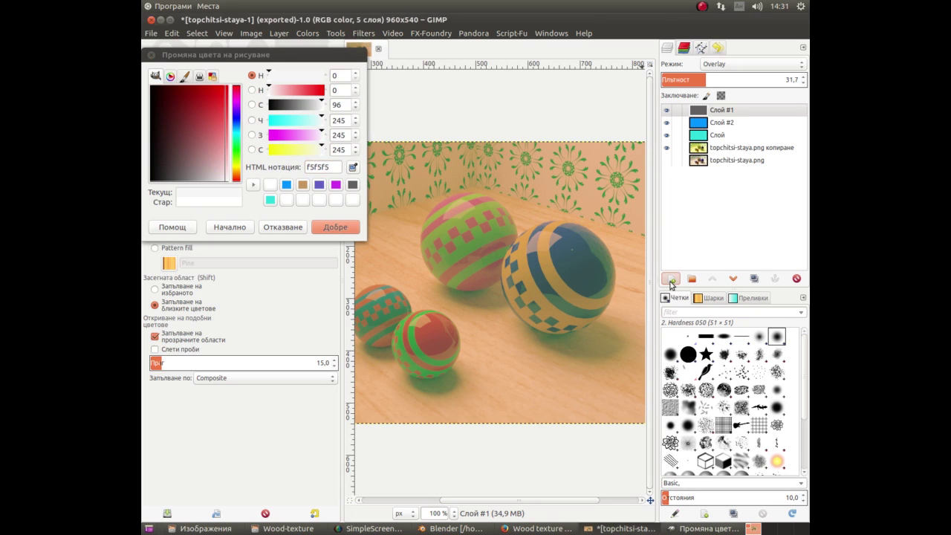
pyautogui.click(723, 373)
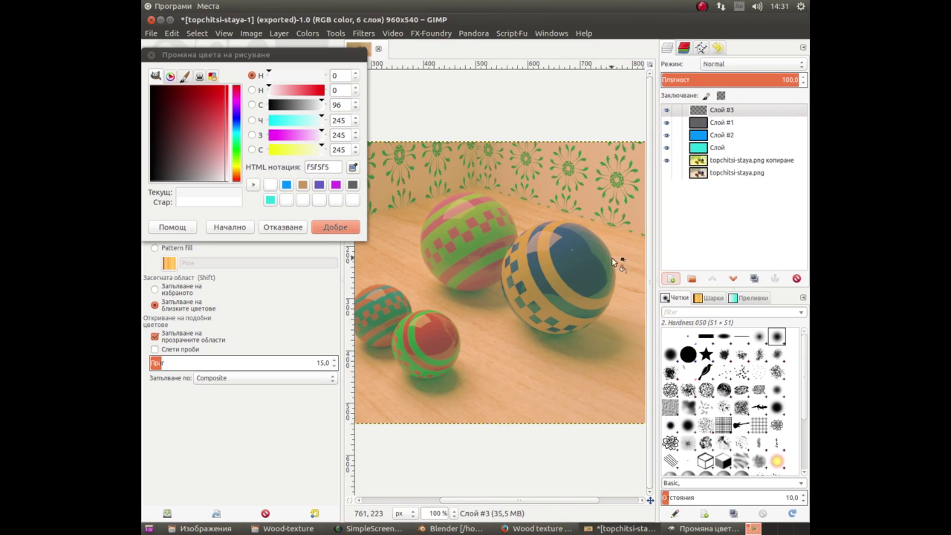
pyautogui.click(566, 211)
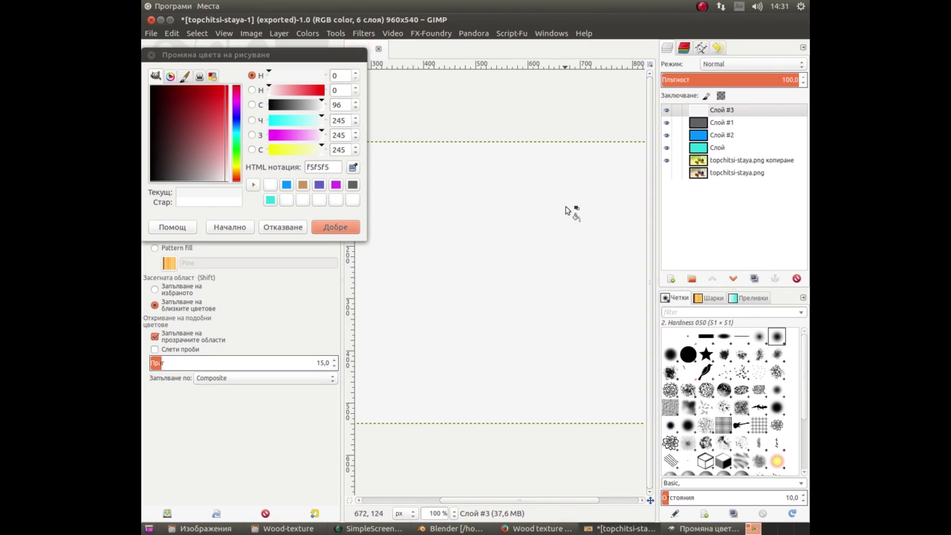
pyautogui.click(747, 65)
pyautogui.click(729, 207)
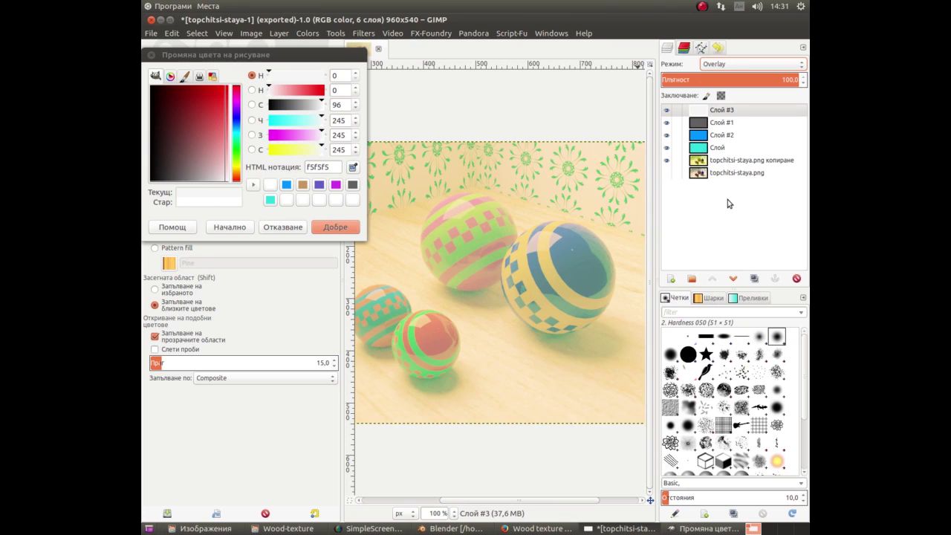
pyautogui.click(333, 229)
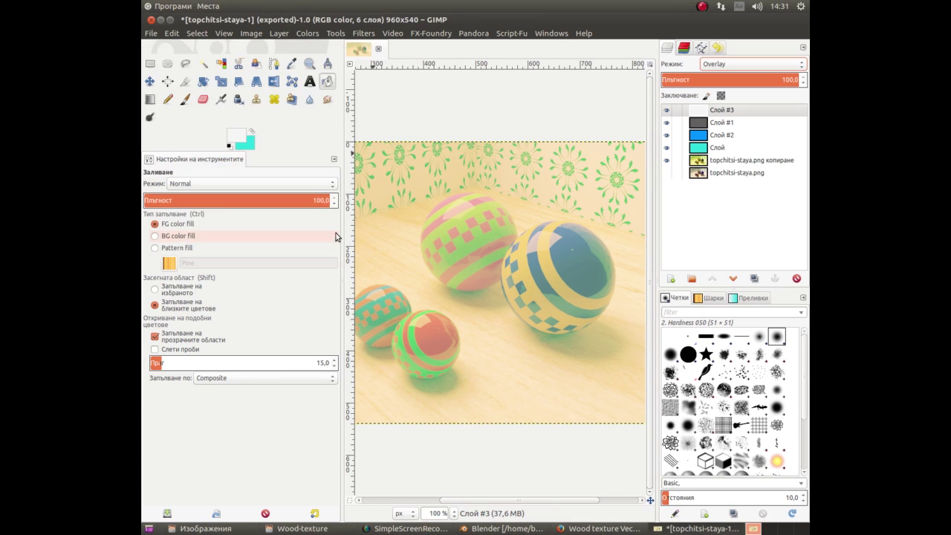
# Try Soft light, Burn and Multiply on Слой #3, leaving Burn at 8.3 opacity.
pyautogui.click(718, 64)
pyautogui.click(718, 87)
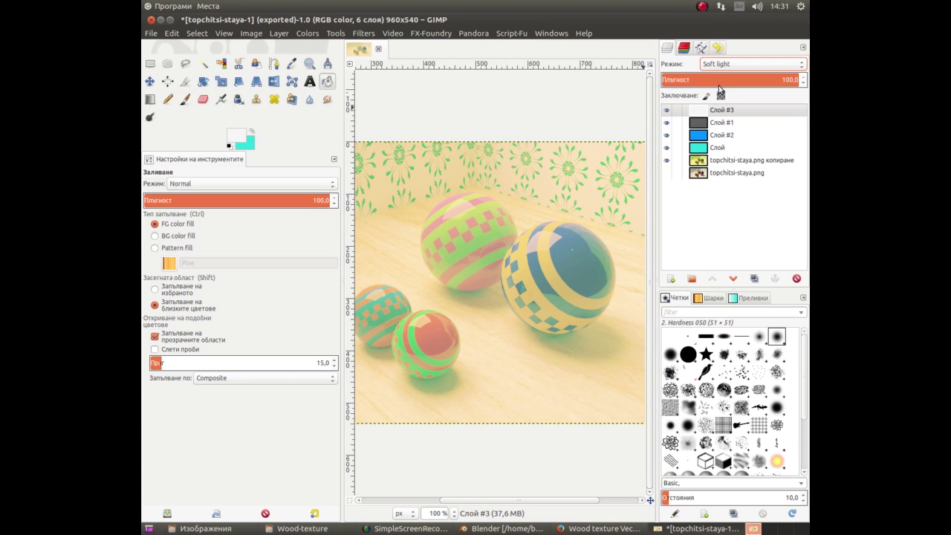
pyautogui.click(725, 66)
pyautogui.click(730, 35)
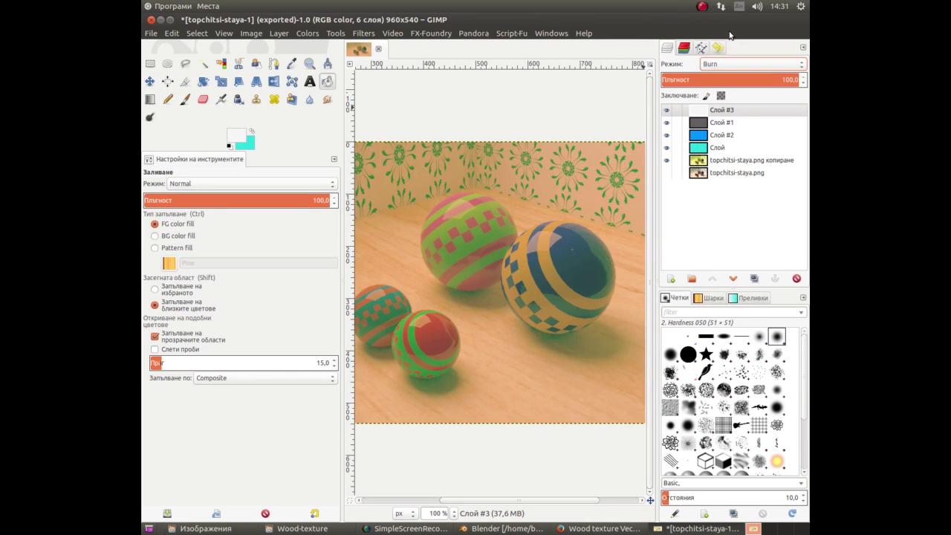
pyautogui.click(724, 65)
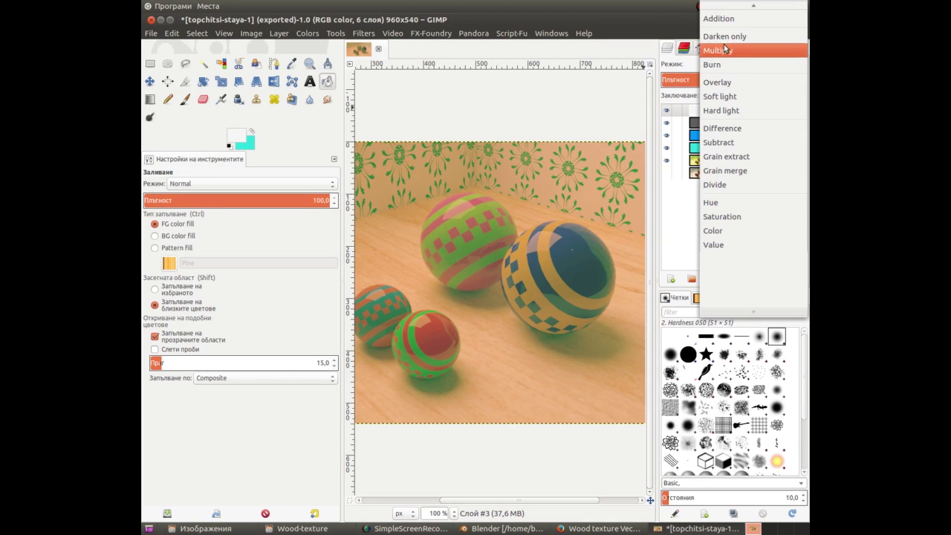
pyautogui.click(726, 50)
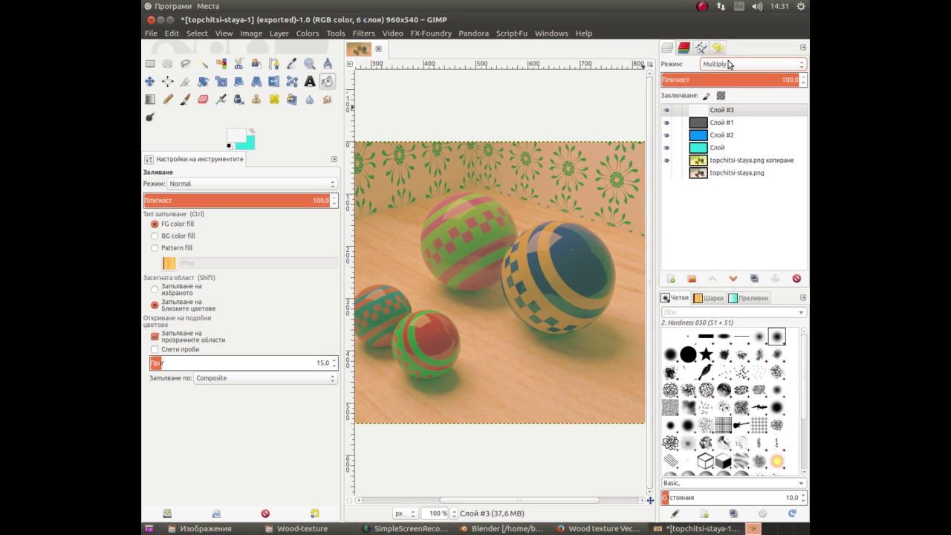
pyautogui.click(730, 65)
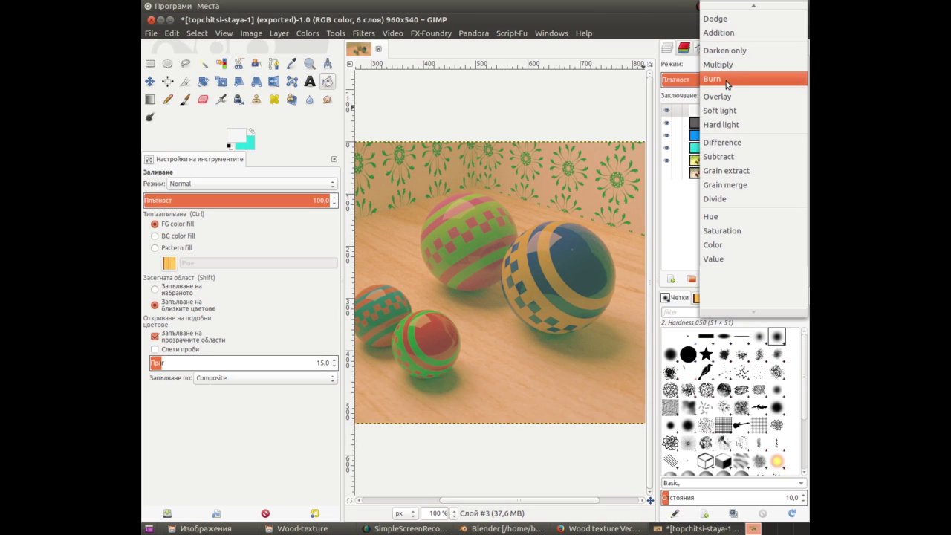
pyautogui.click(727, 80)
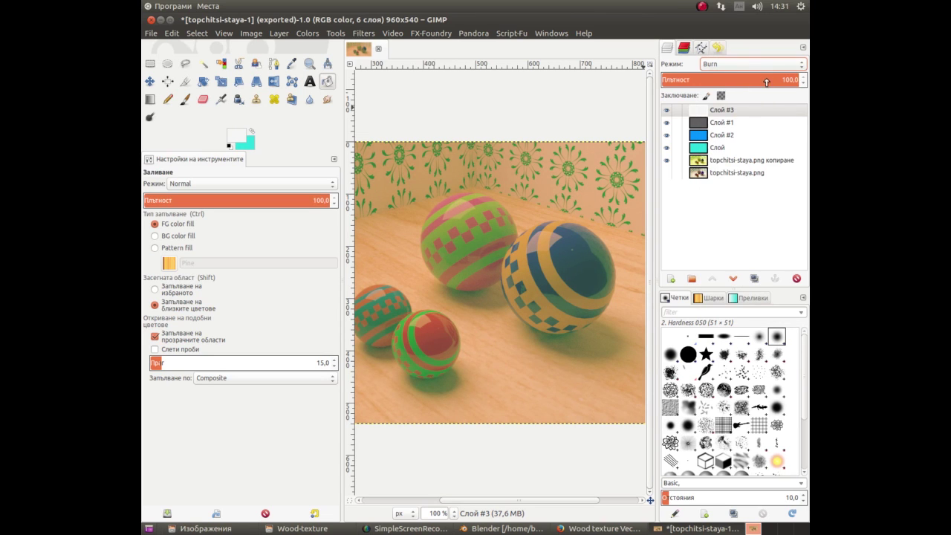
pyautogui.moveTo(767, 80)
pyautogui.mouseDown()
pyautogui.moveTo(721, 71)
pyautogui.moveTo(724, 86)
pyautogui.mouseUp()
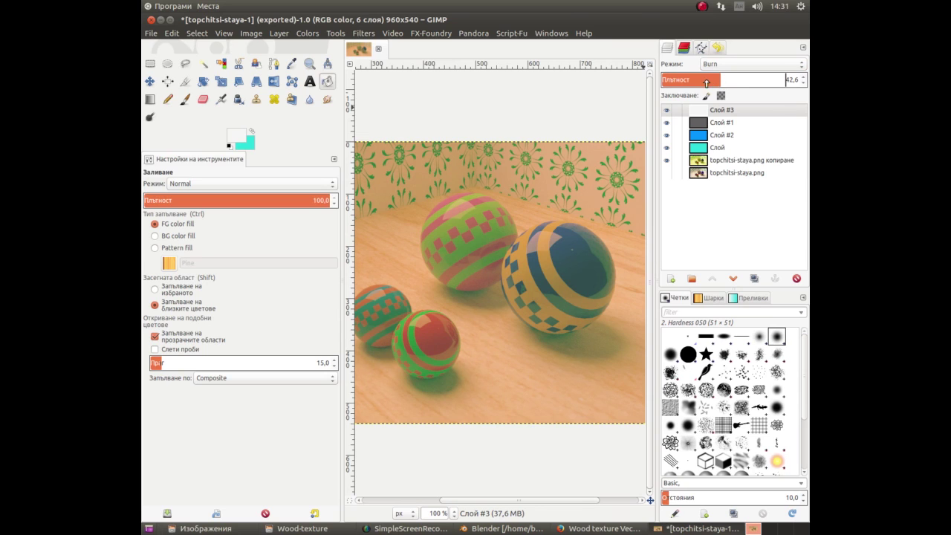
pyautogui.moveTo(703, 81); pyautogui.dragTo(674, 81)
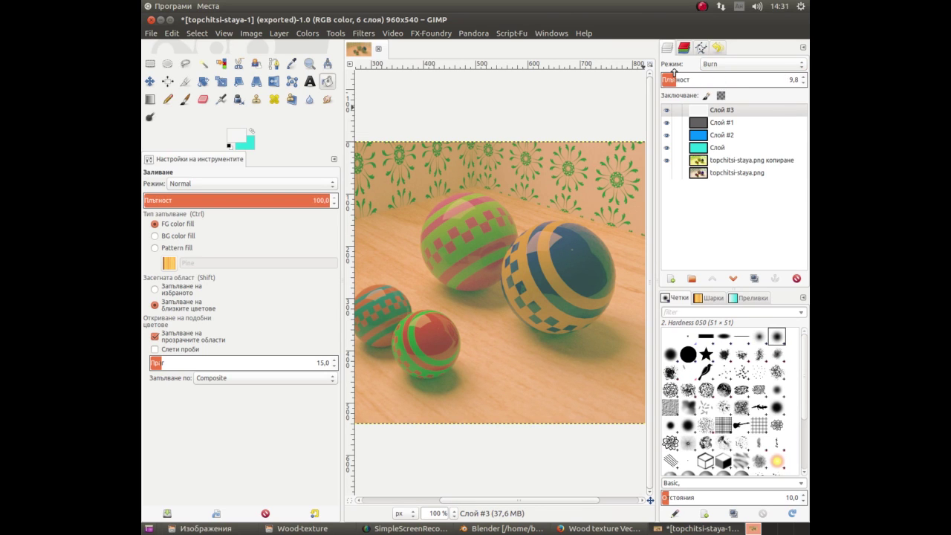
# Check the blend settings of Слой #1, Слой #2 and Слой, then set Слой #3 to Divide.
pyautogui.click(669, 110)
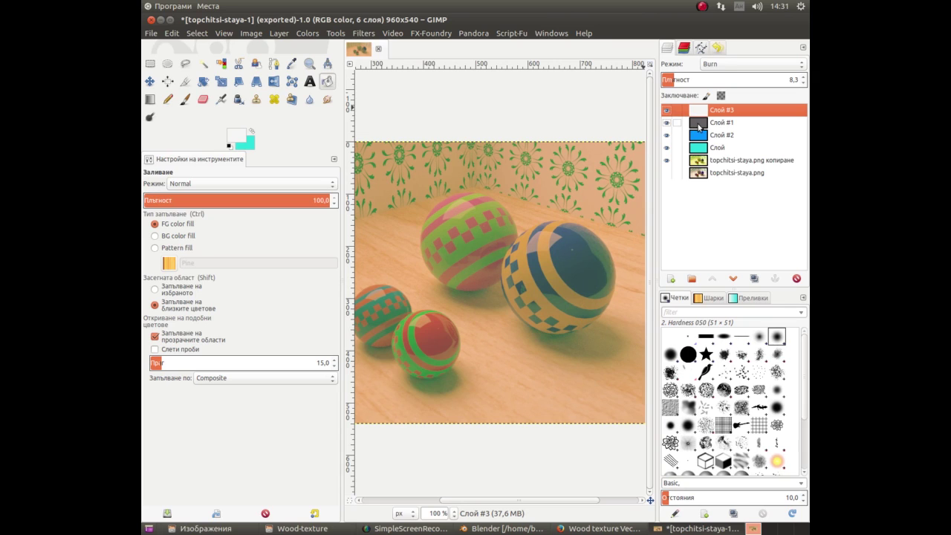
pyautogui.click(700, 125)
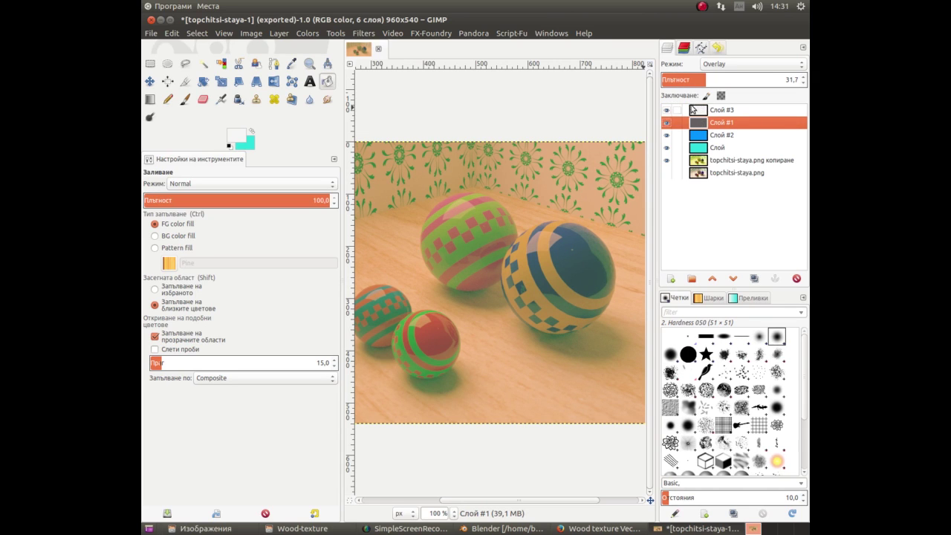
pyautogui.click(699, 112)
pyautogui.click(699, 136)
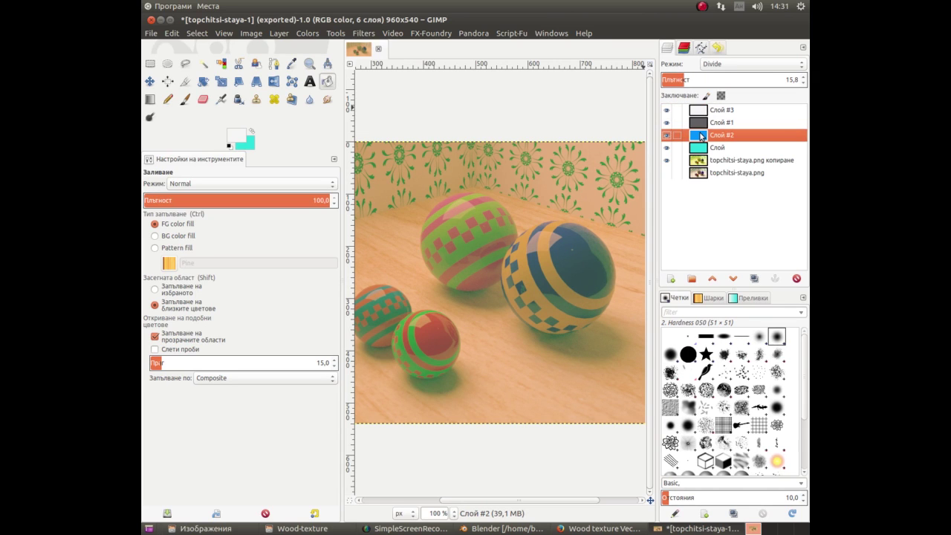
pyautogui.click(699, 147)
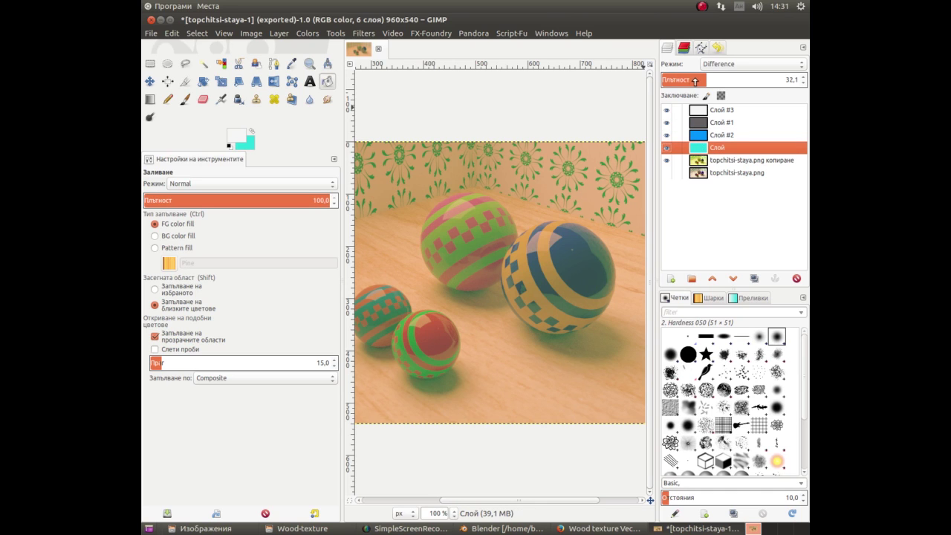
pyautogui.click(699, 110)
pyautogui.click(715, 67)
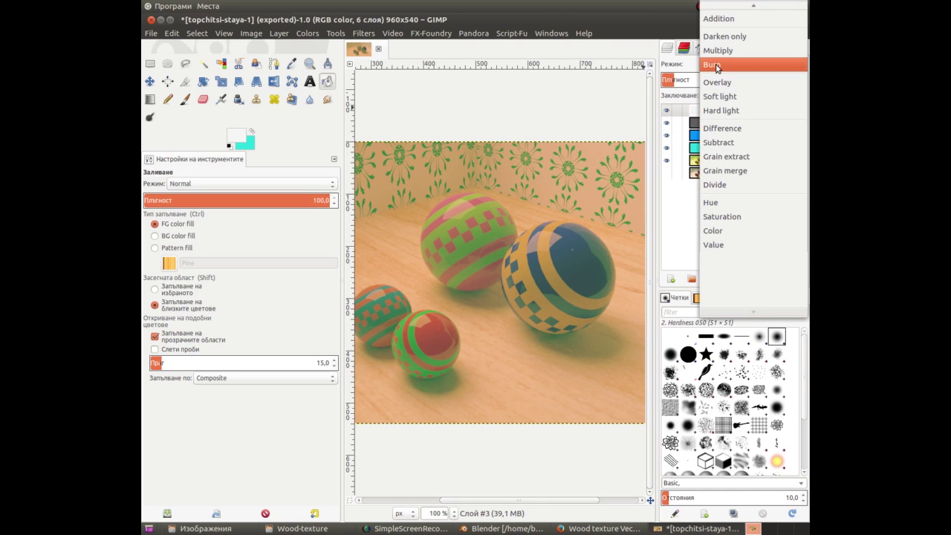
pyautogui.click(719, 130)
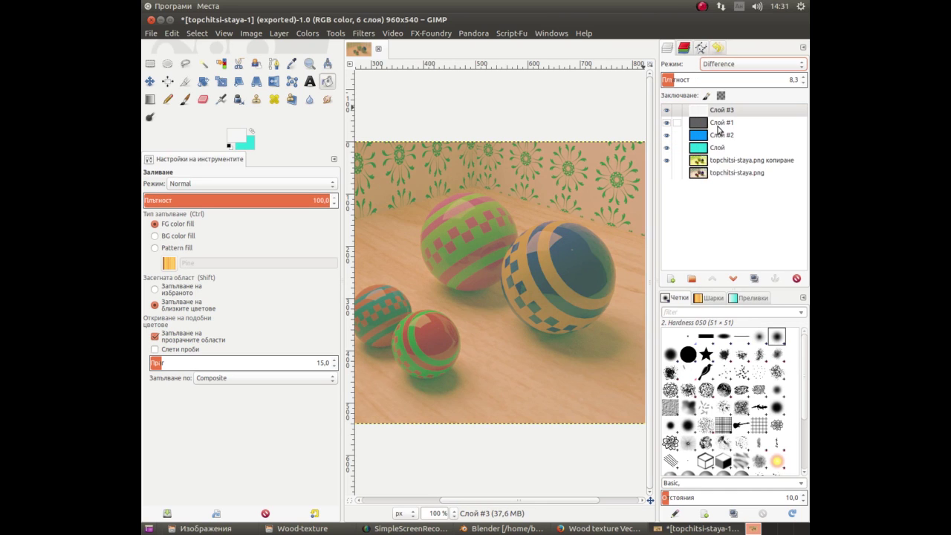
pyautogui.click(729, 65)
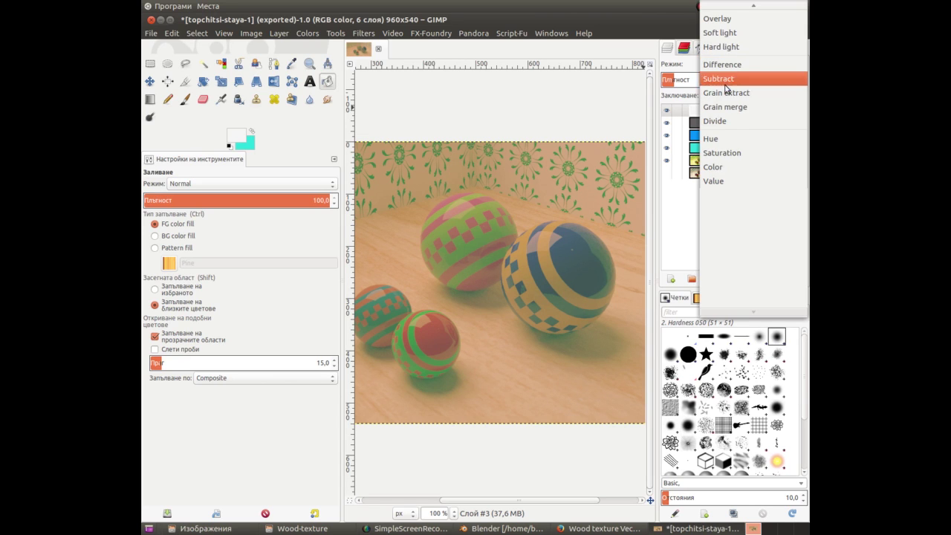
pyautogui.click(719, 125)
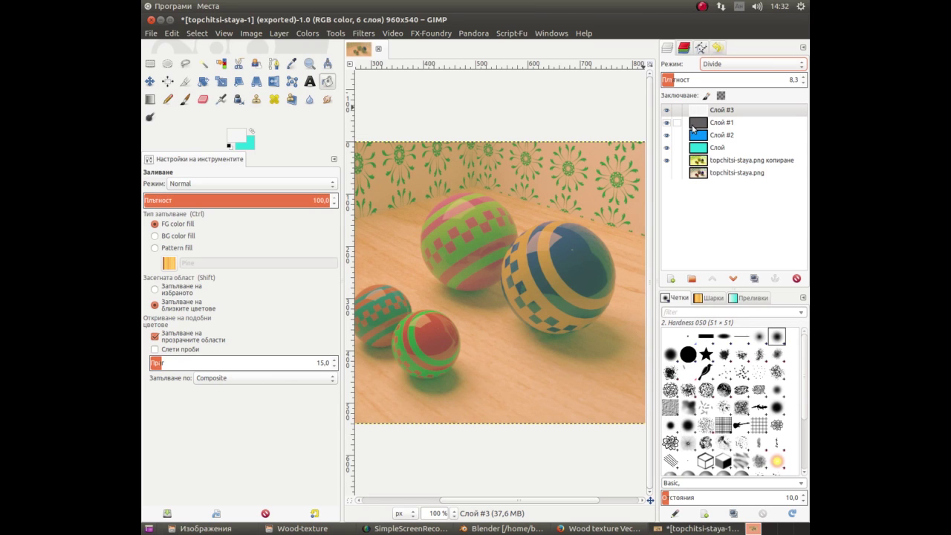
# Try Color, Value and Lighten only modes on Слой #3, raising opacity to about 46.
pyautogui.click(721, 65)
pyautogui.click(721, 113)
pyautogui.click(724, 67)
pyautogui.click(723, 79)
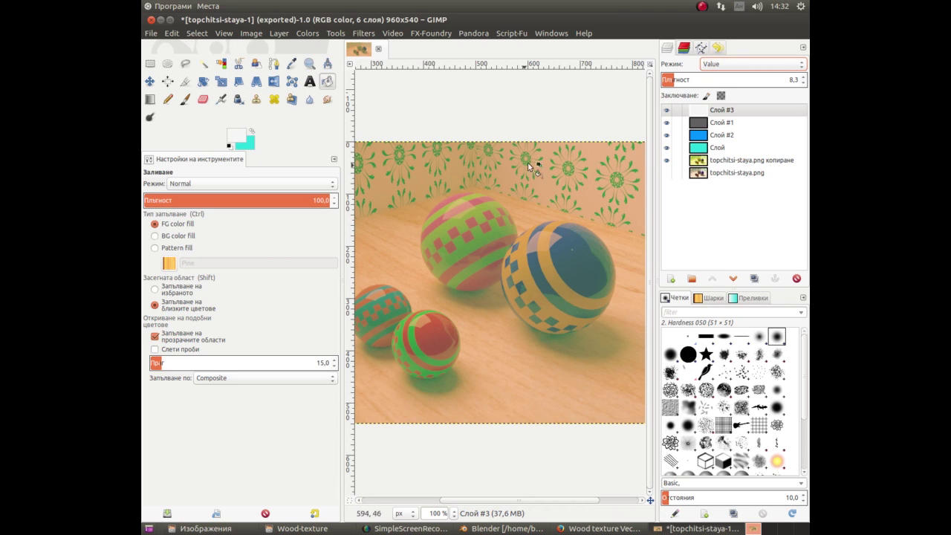
pyautogui.click(705, 64)
pyautogui.scroll(4, 709, 59)
pyautogui.scroll(8, 714, 52)
pyautogui.scroll(8, 721, 47)
pyautogui.click(723, 41)
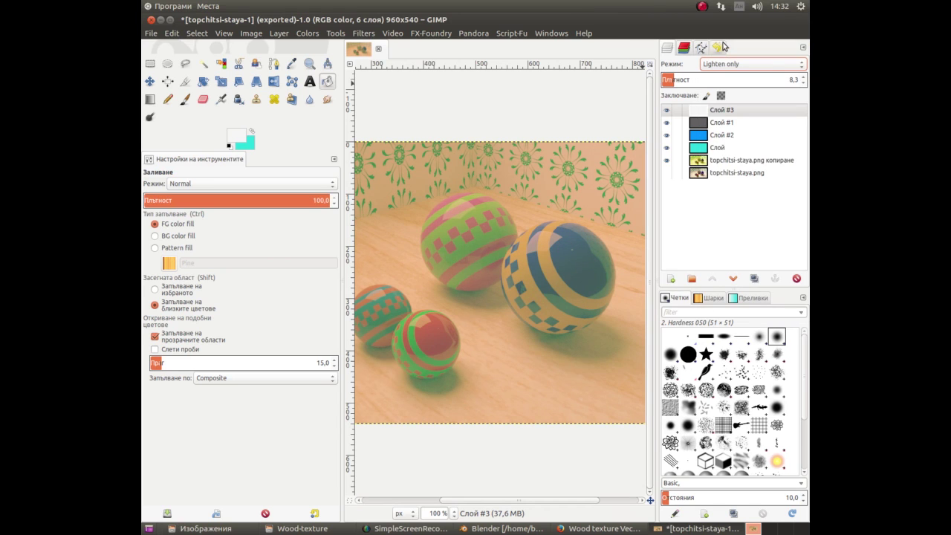
pyautogui.moveTo(694, 81)
pyautogui.mouseDown()
pyautogui.moveTo(752, 92)
pyautogui.moveTo(657, 69)
pyautogui.moveTo(668, 77)
pyautogui.mouseUp()
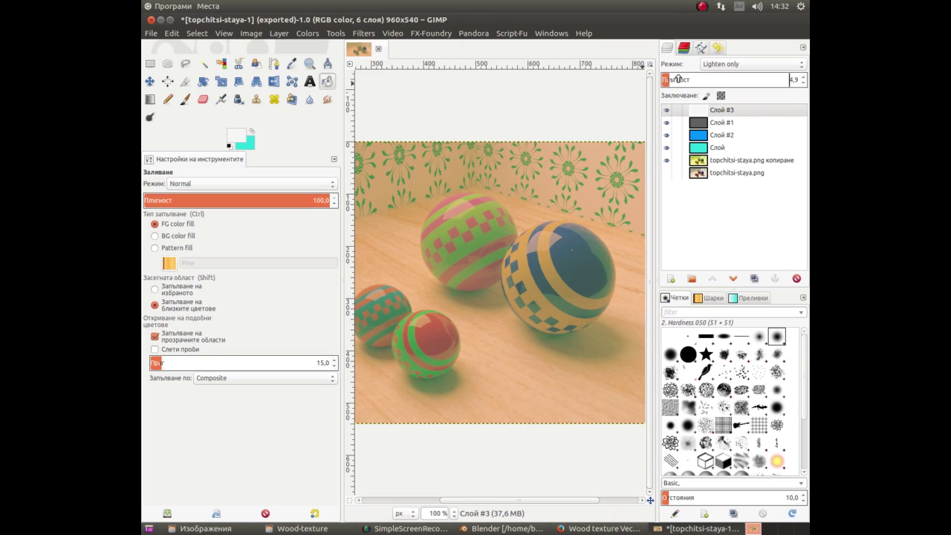
# Try Multiply at about 40 opacity, then settle on Addition at 0.8 opacity.
pyautogui.click(721, 64)
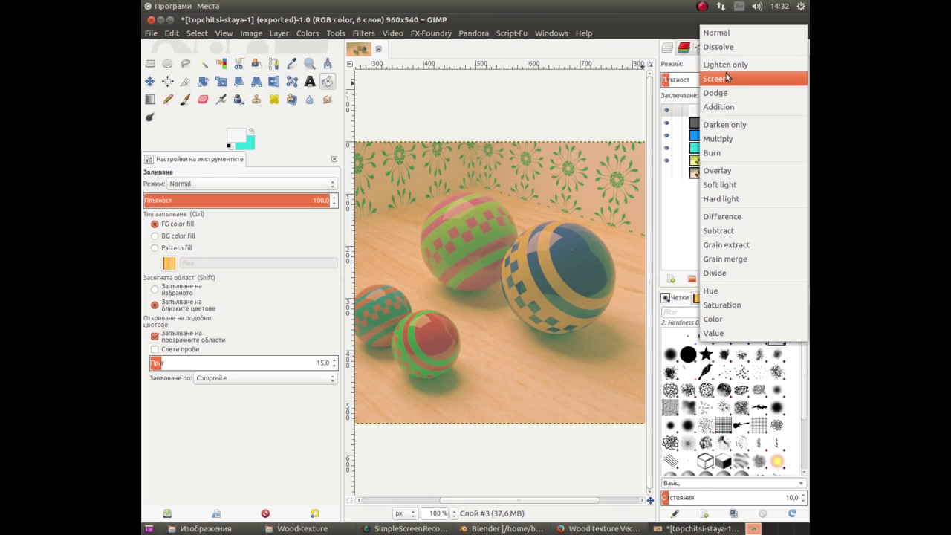
pyautogui.click(732, 139)
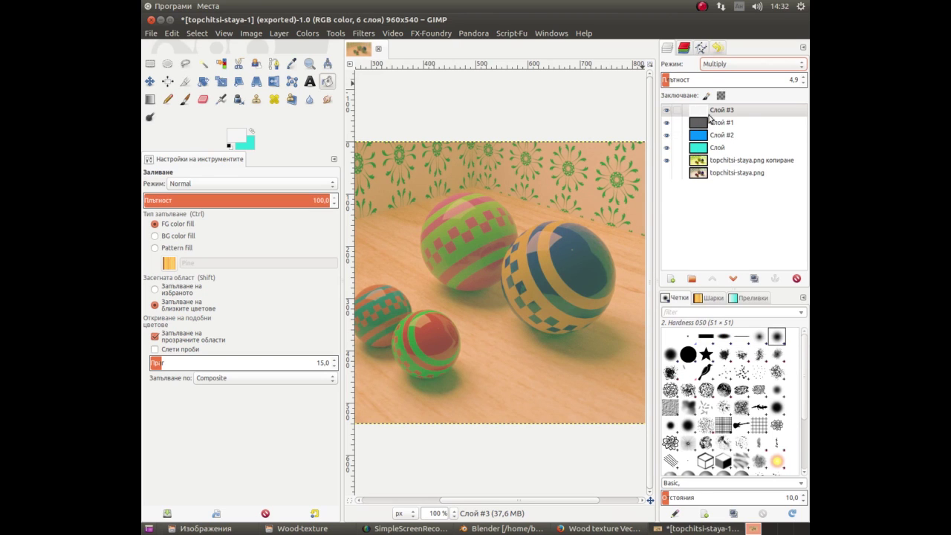
pyautogui.moveTo(671, 80)
pyautogui.mouseDown()
pyautogui.moveTo(718, 94)
pyautogui.moveTo(735, 87)
pyautogui.moveTo(725, 84)
pyautogui.mouseUp()
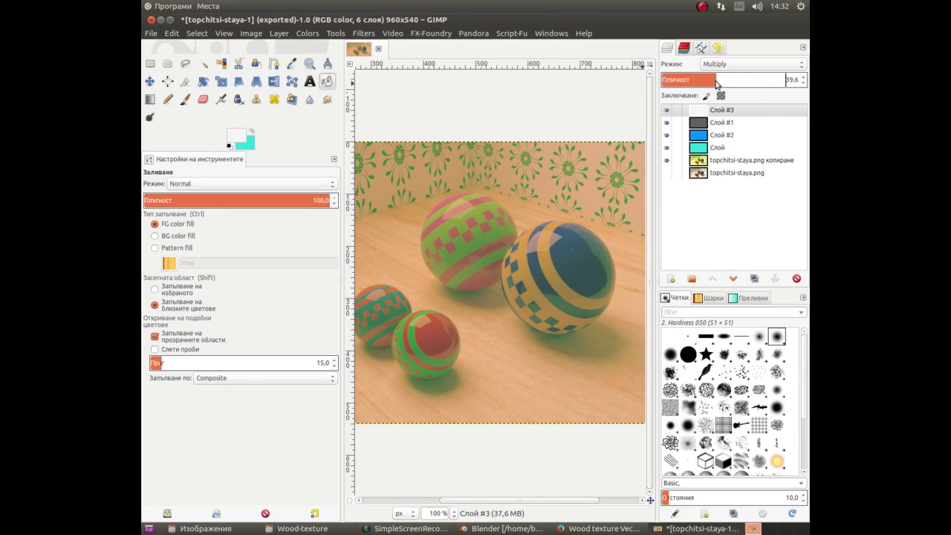
pyautogui.click(730, 64)
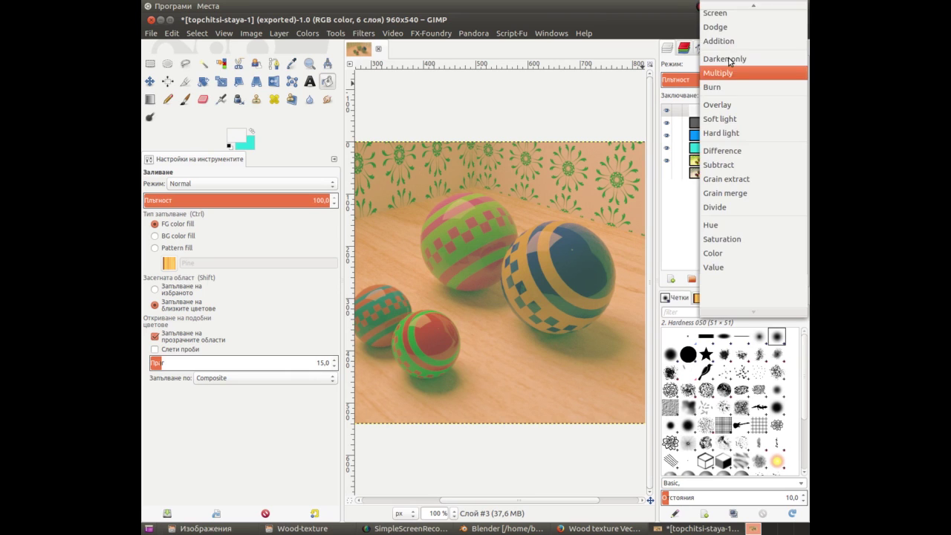
pyautogui.click(734, 42)
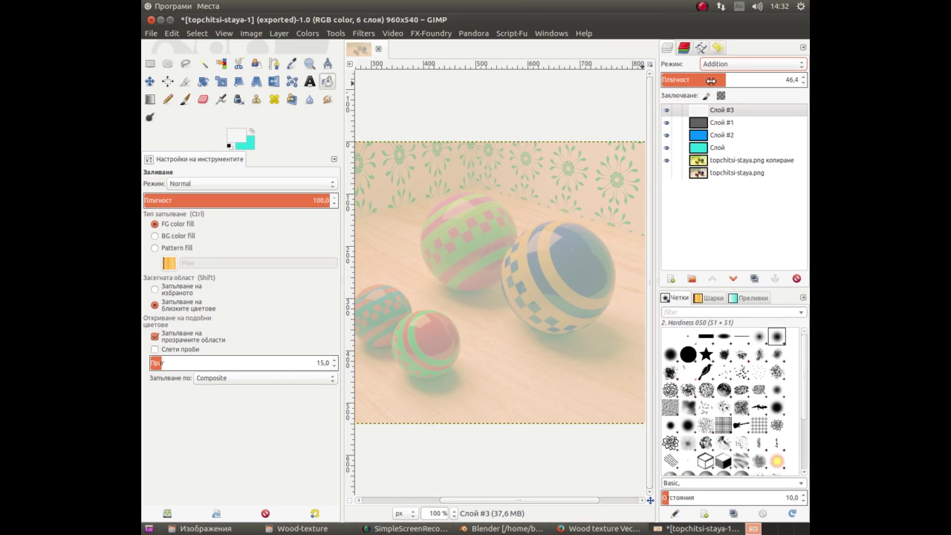
pyautogui.moveTo(712, 81); pyautogui.dragTo(663, 74)
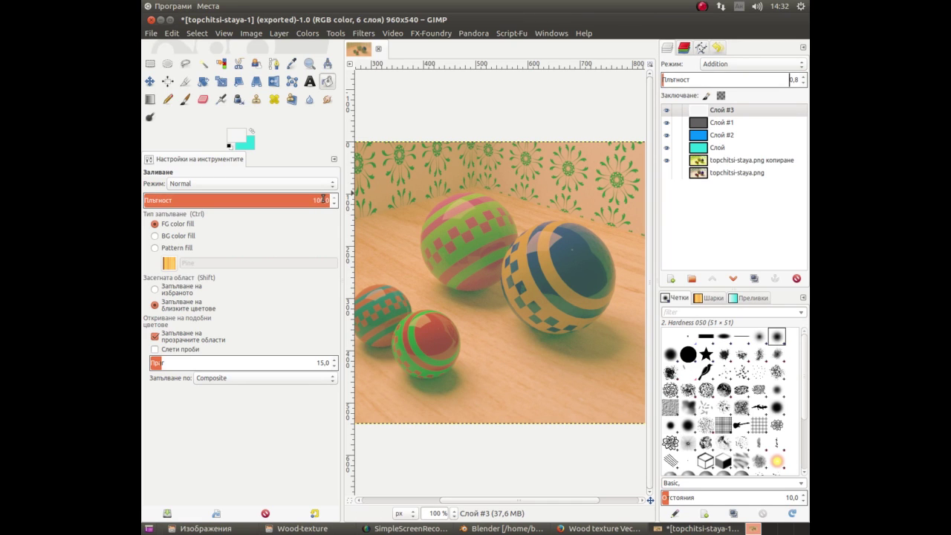
# Save the image as the project file topchitsi-staya-1.xcf.
pyautogui.click(153, 38)
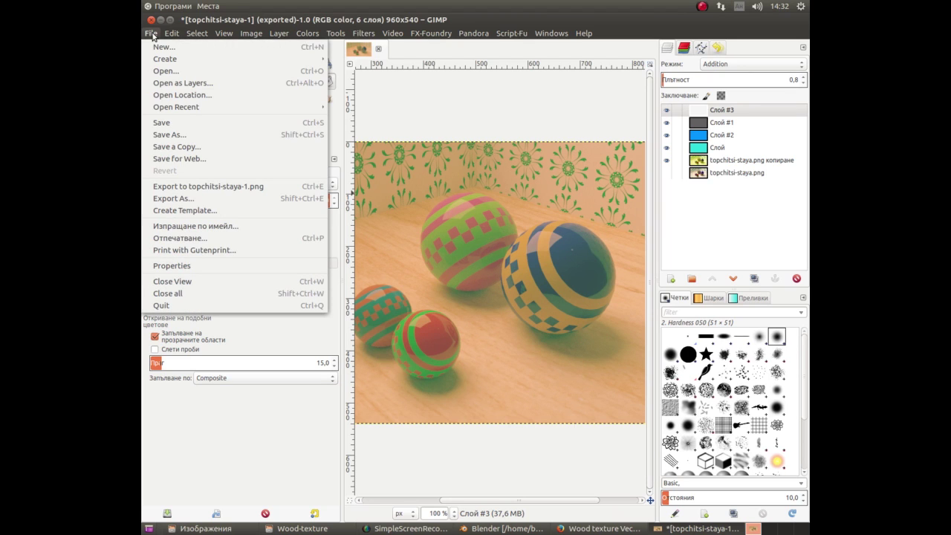
pyautogui.click(175, 122)
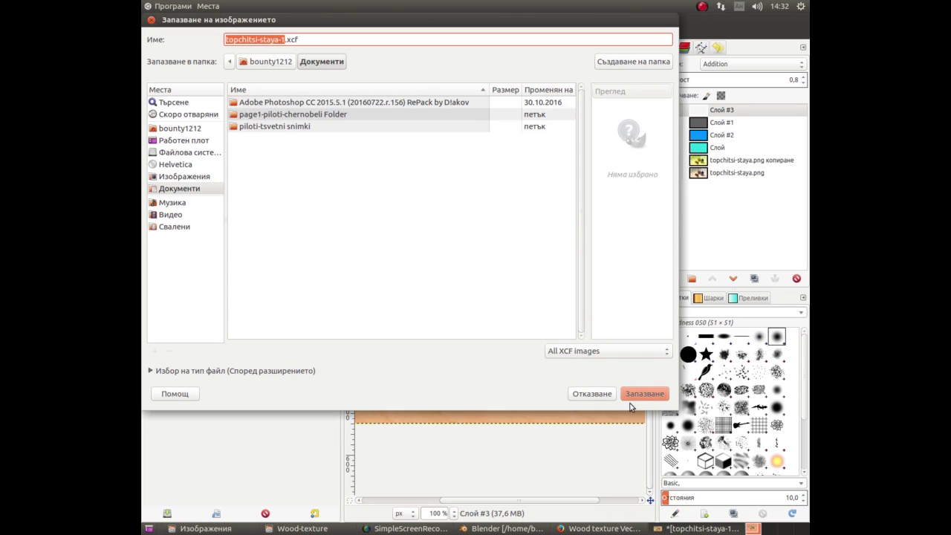
pyautogui.click(636, 395)
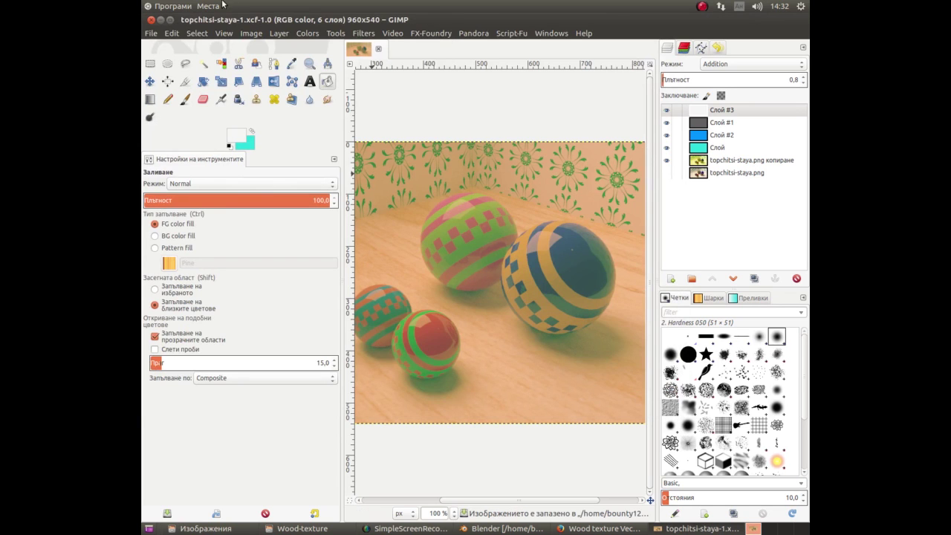
pyautogui.click(153, 35)
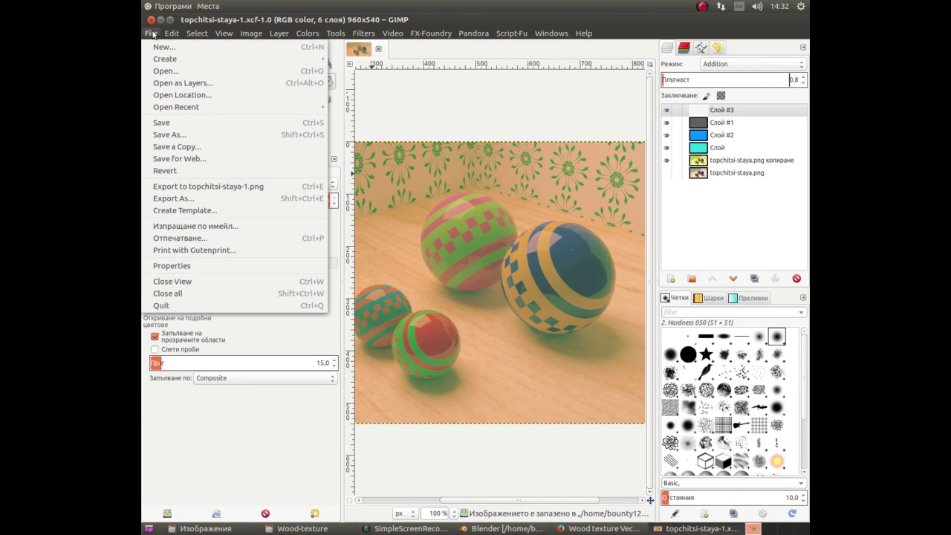
pyautogui.click(162, 123)
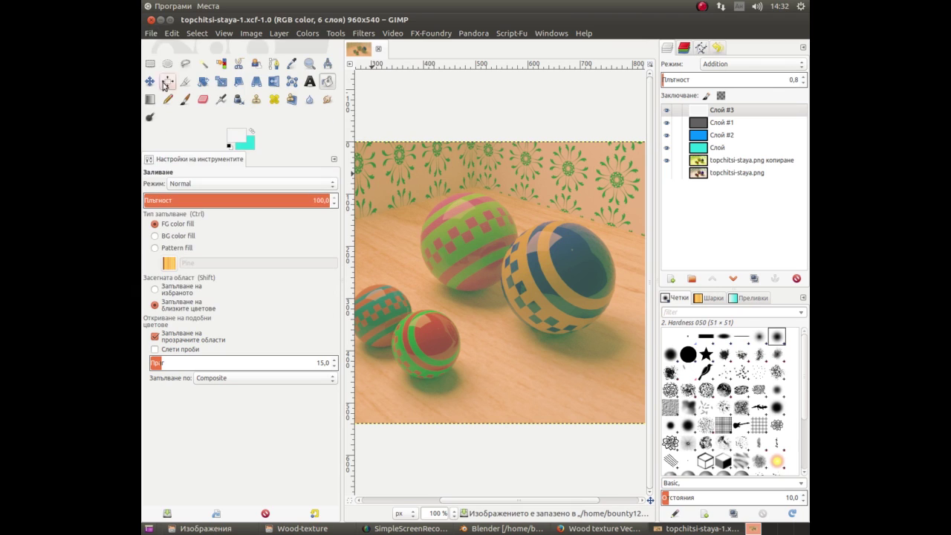
# Export the image as topchitsi-staya-1.png and switch to the file manager.
pyautogui.click(152, 35)
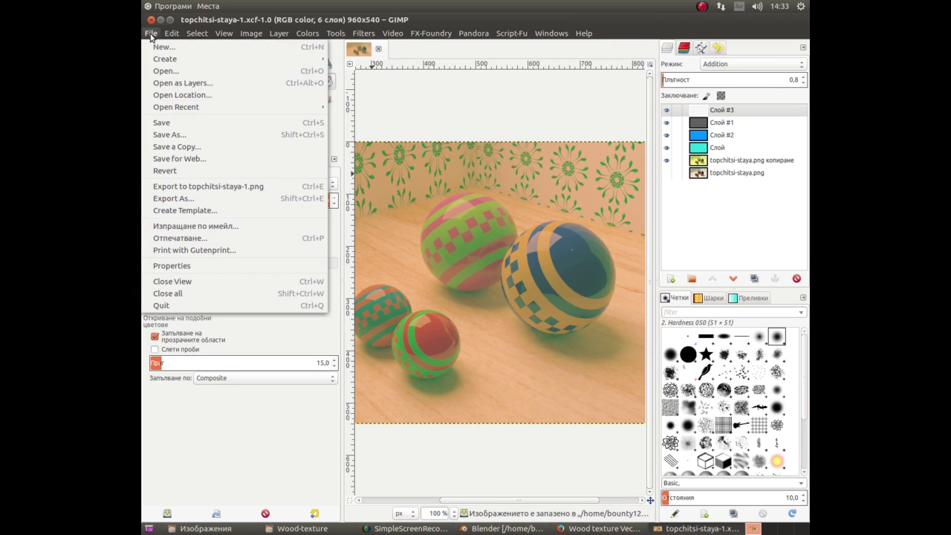
pyautogui.click(209, 186)
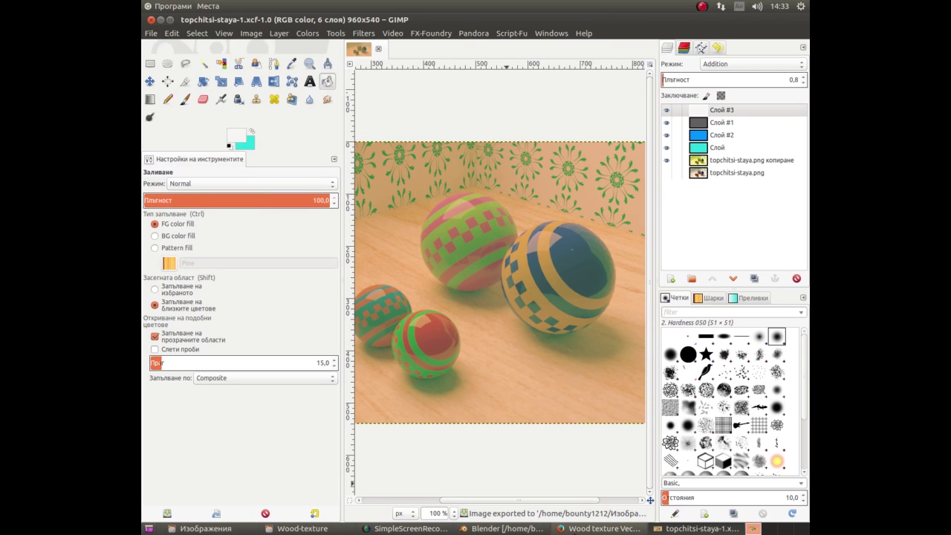
pyautogui.click(221, 526)
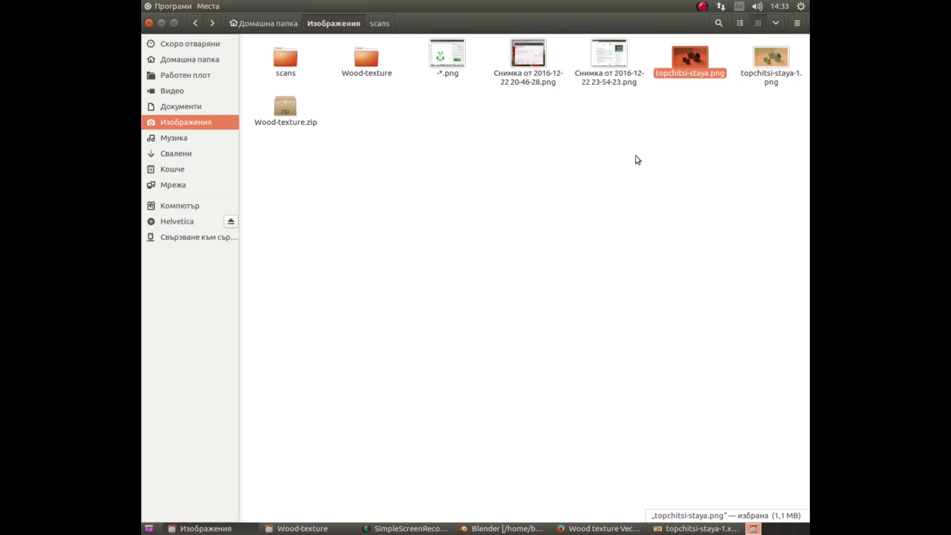
# Select topchitsi-staya.png in the Изображения folder and open it in Image Viewer.
pyautogui.click(664, 143)
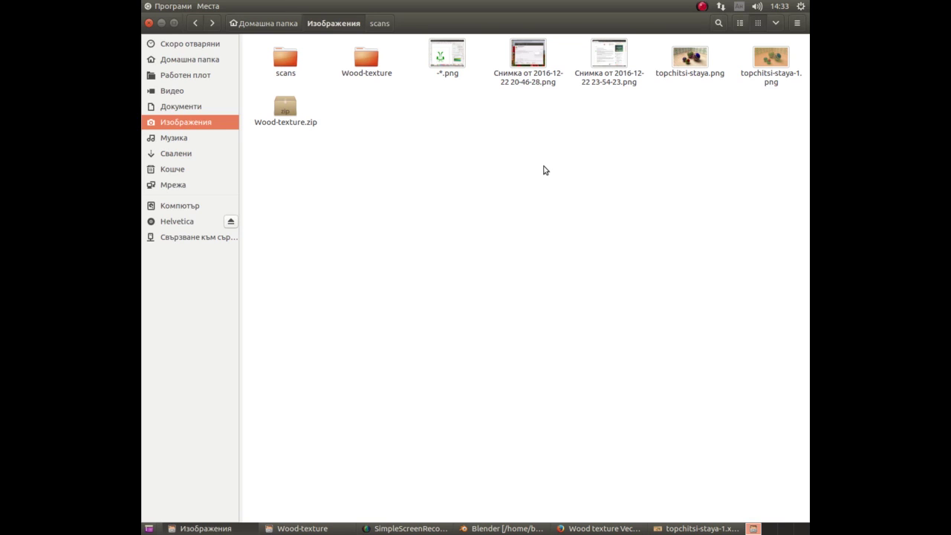
pyautogui.click(685, 63)
pyautogui.doubleClick(686, 63)
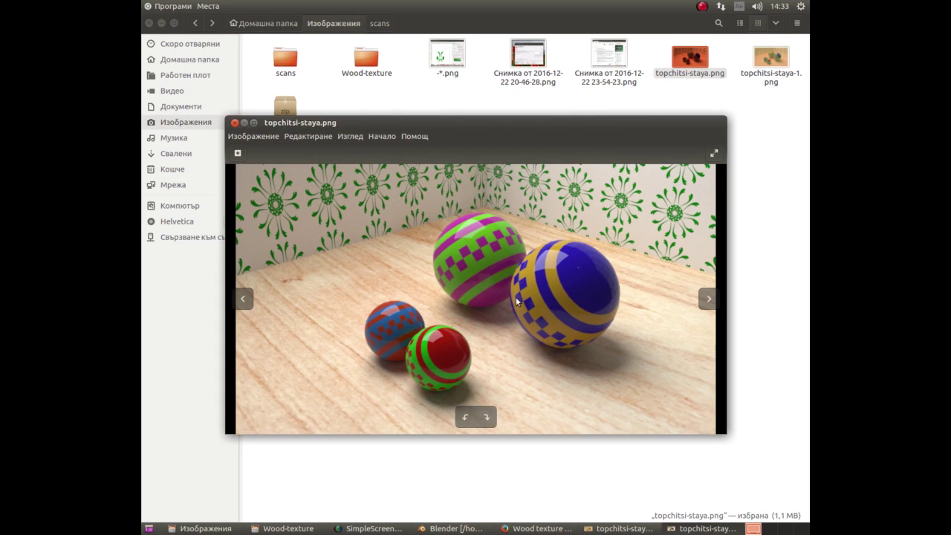
# Flip between topchitsi-staya.png and topchitsi-staya-1.png, ending on the graded version.
pyautogui.click(706, 300)
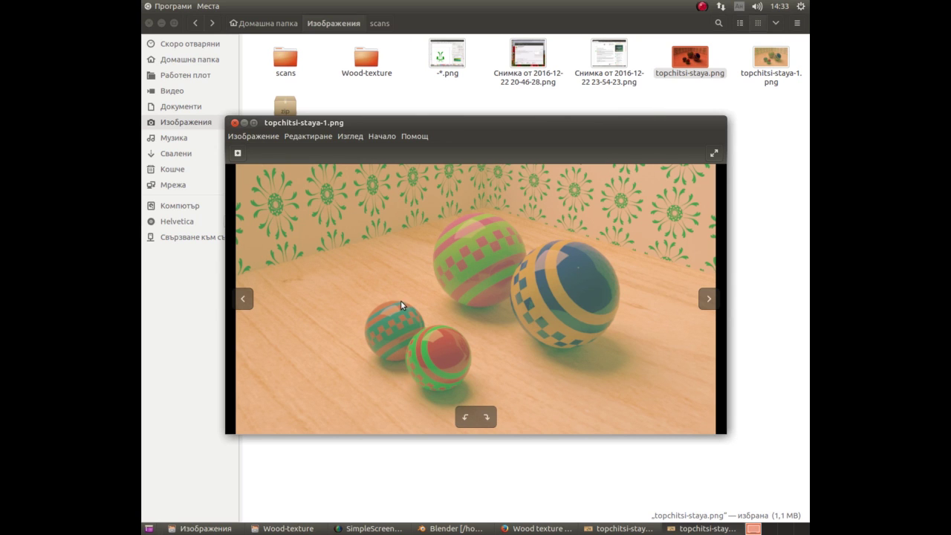
pyautogui.click(708, 299)
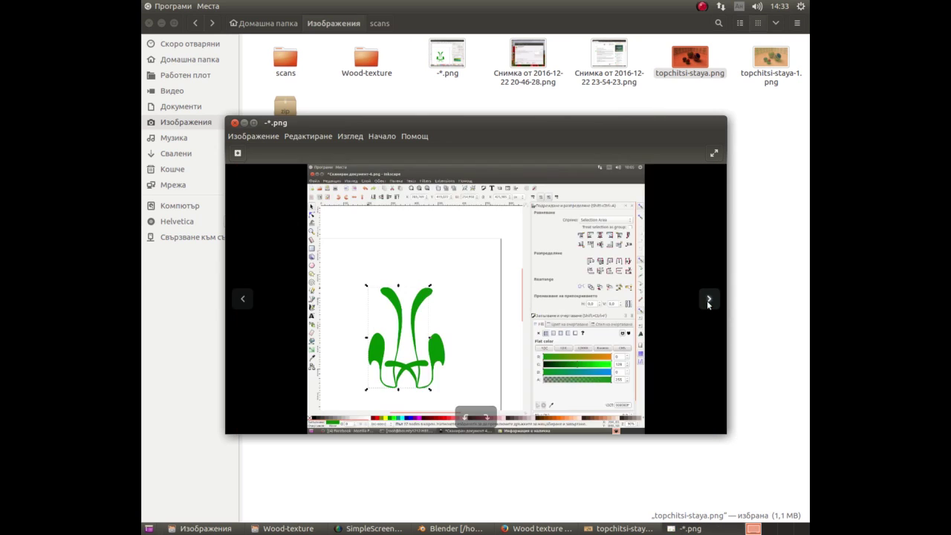
pyautogui.click(235, 300)
pyautogui.click(235, 300)
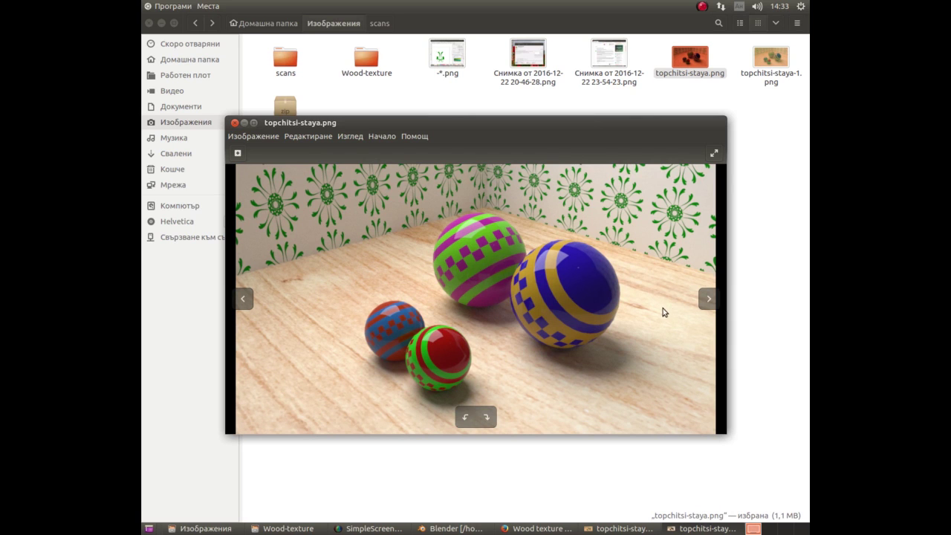
pyautogui.click(709, 299)
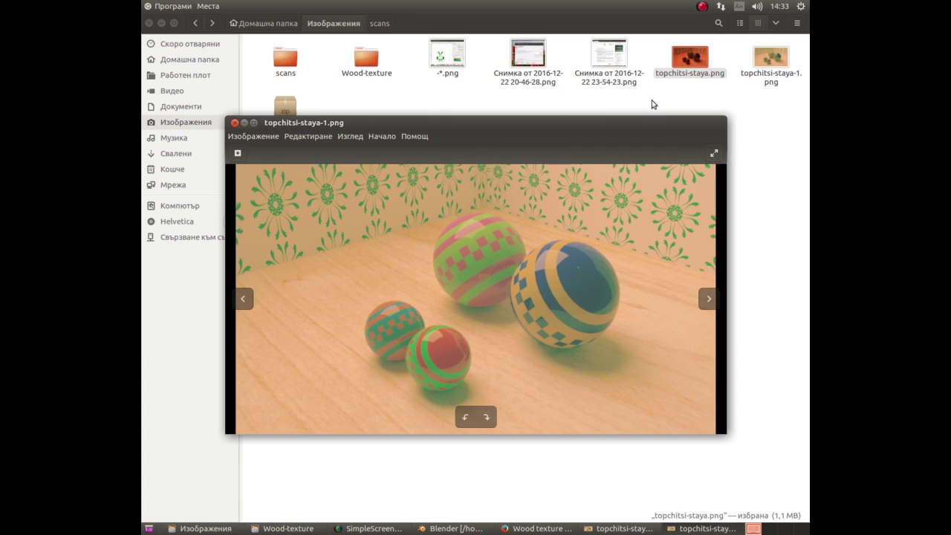
pyautogui.click(702, 6)
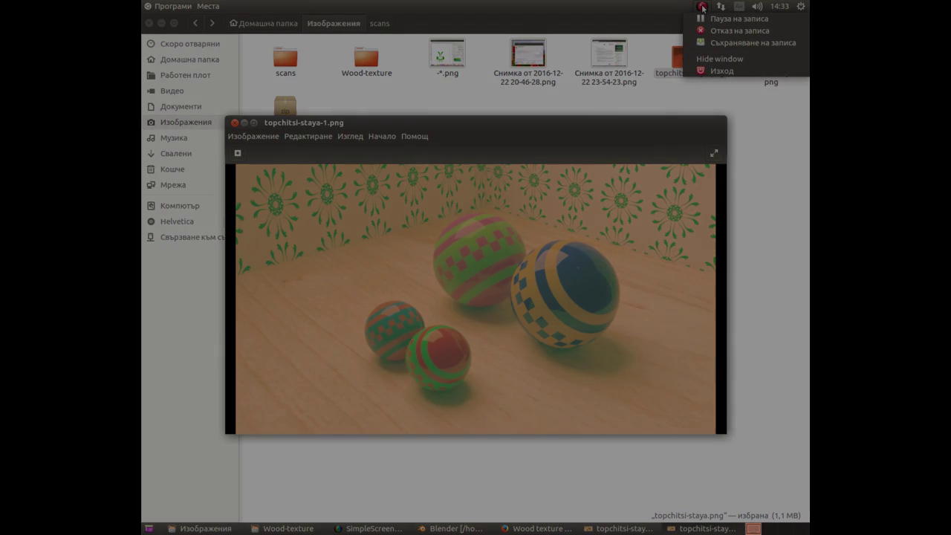